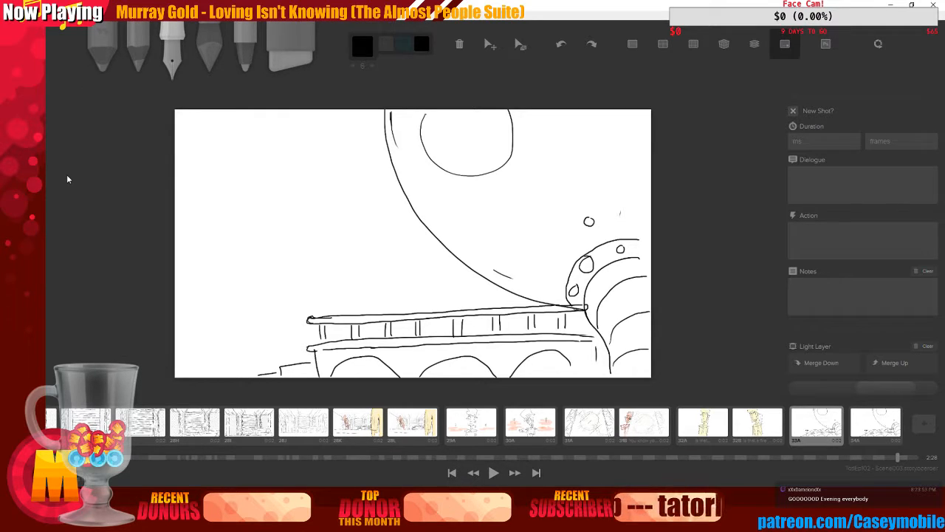
pyautogui.moveTo(287, 217)
pyautogui.mouseDown()
pyautogui.moveTo(299, 226)
pyautogui.moveTo(336, 215)
pyautogui.mouseUp()
pyautogui.hotkey('ctrl', 'z')
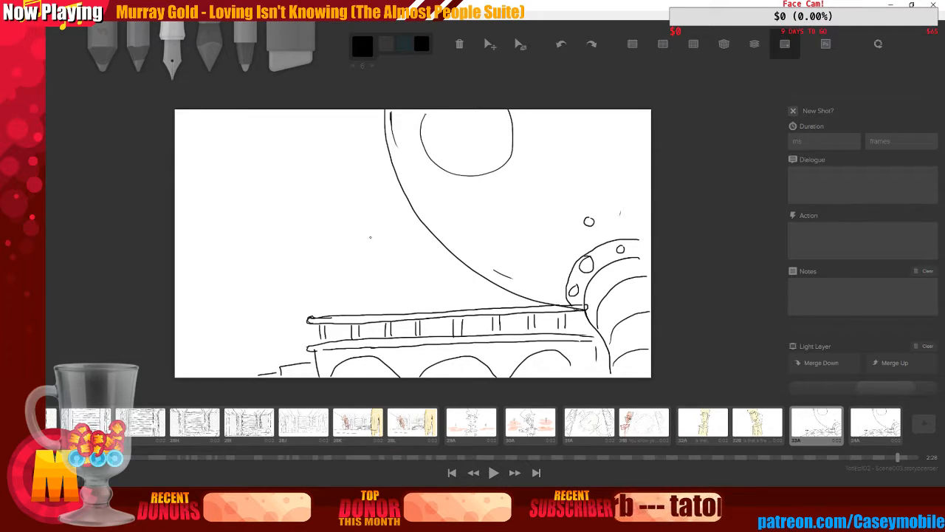
pyautogui.moveTo(370, 237); pyautogui.dragTo(360, 248)
pyautogui.hotkey('ctrl', 'z')
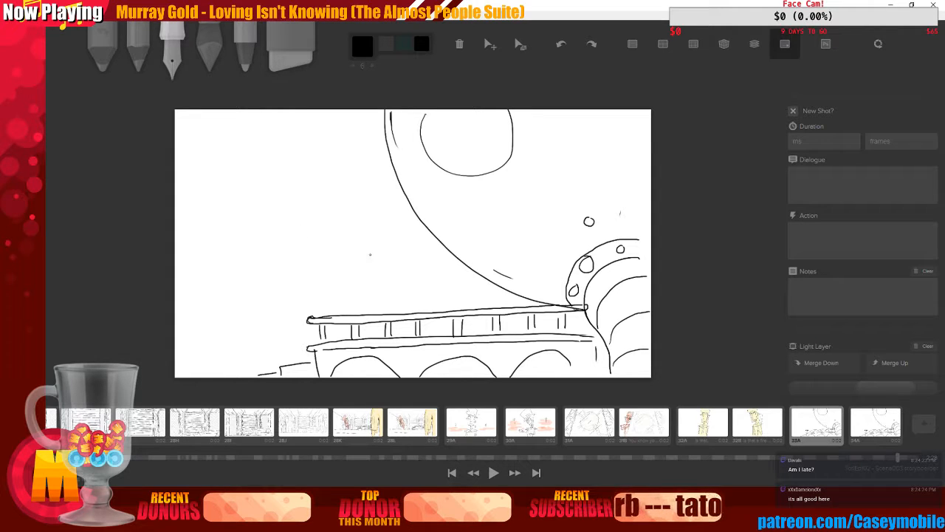
pyautogui.moveTo(384, 259)
pyautogui.mouseDown()
pyautogui.moveTo(370, 270)
pyautogui.moveTo(378, 255)
pyautogui.mouseUp()
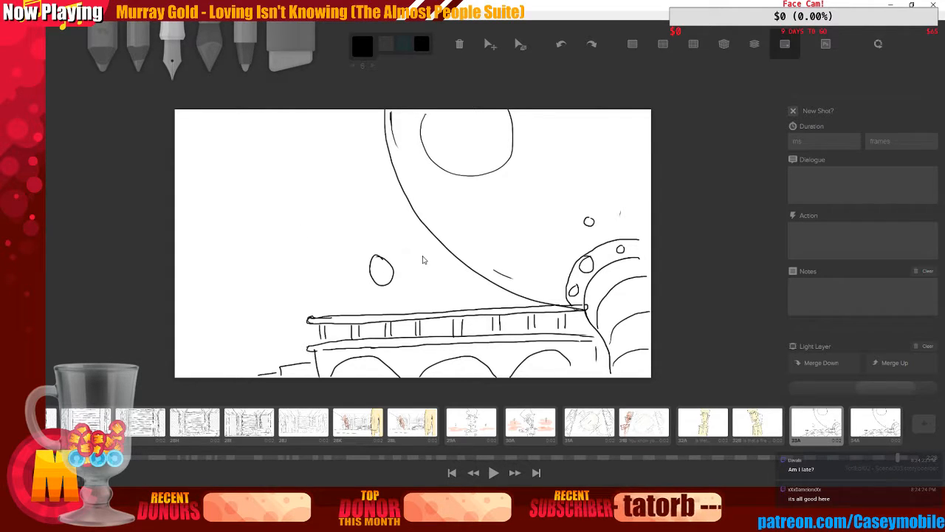
pyautogui.hotkey('ctrl', 'z')
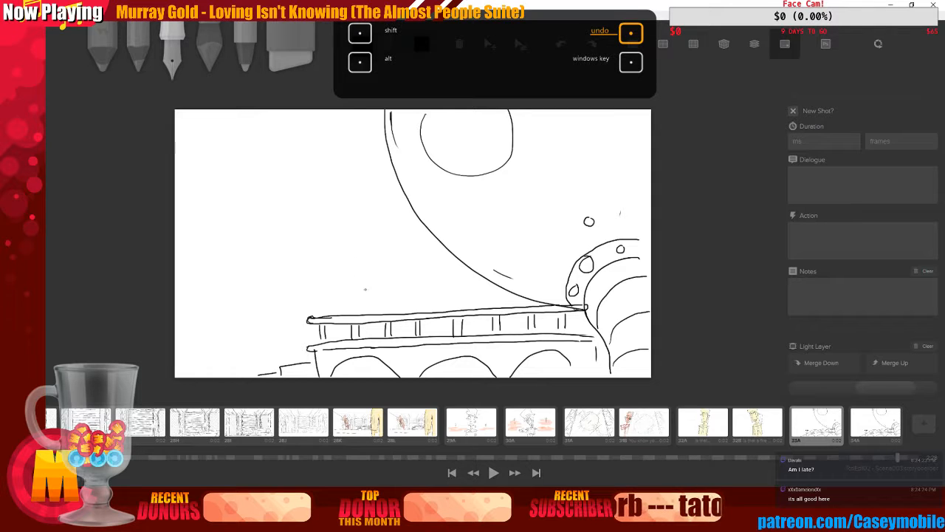
pyautogui.moveTo(381, 263); pyautogui.dragTo(393, 313)
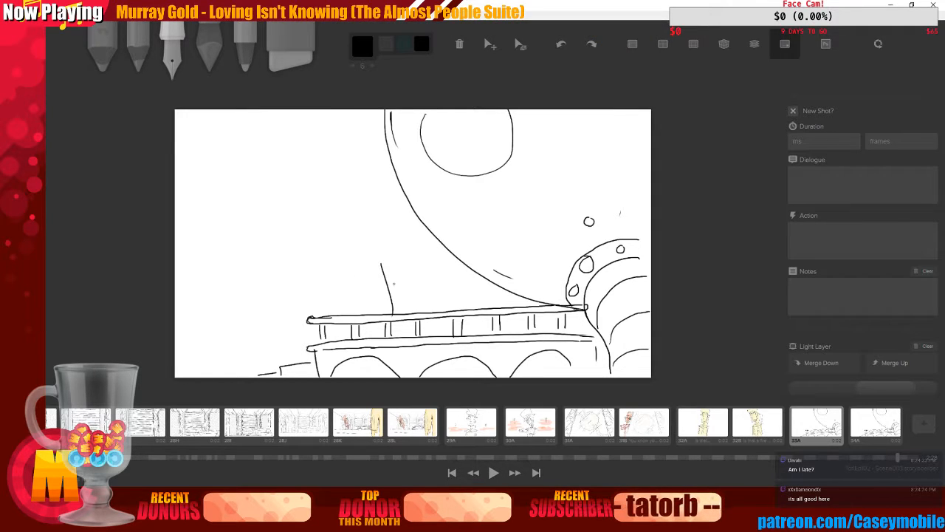
pyautogui.hotkey('ctrl', 'z')
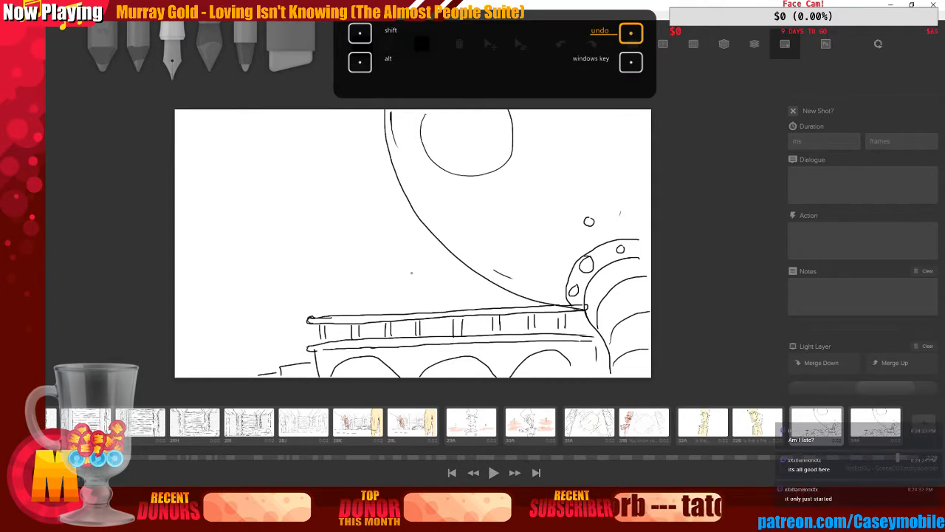
pyautogui.moveTo(403, 255); pyautogui.dragTo(416, 299)
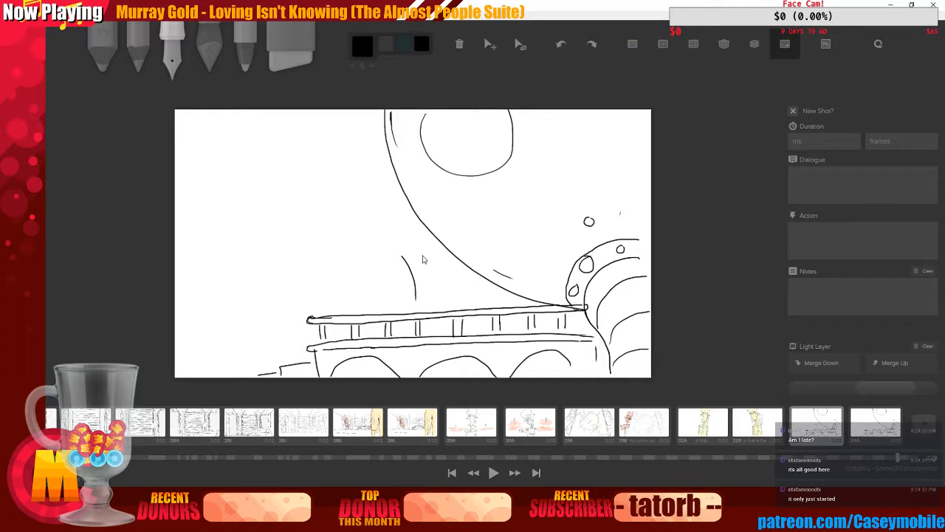
pyautogui.hotkey('ctrl', 'z')
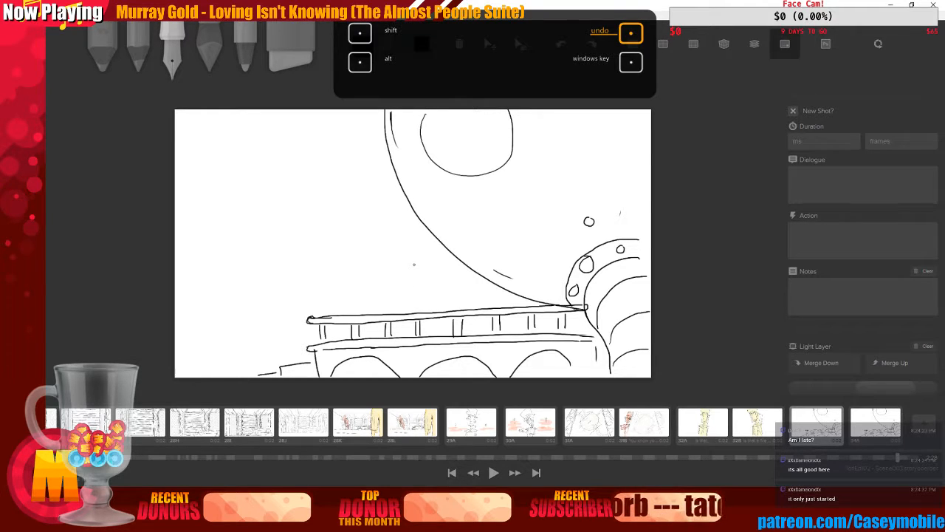
pyautogui.moveTo(414, 264); pyautogui.dragTo(419, 311)
pyautogui.moveTo(414, 248); pyautogui.dragTo(414, 248)
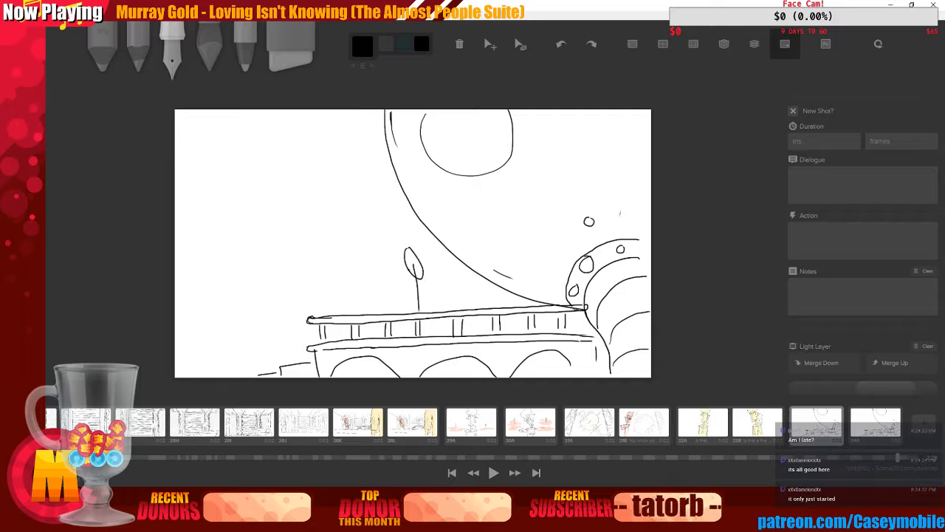
pyautogui.hotkey('ctrl', 'z')
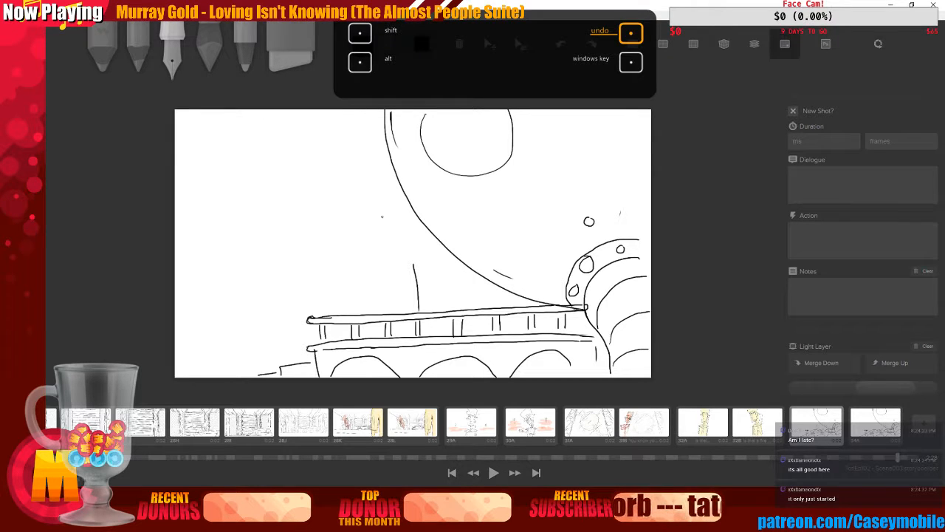
pyautogui.moveTo(405, 243); pyautogui.dragTo(423, 259)
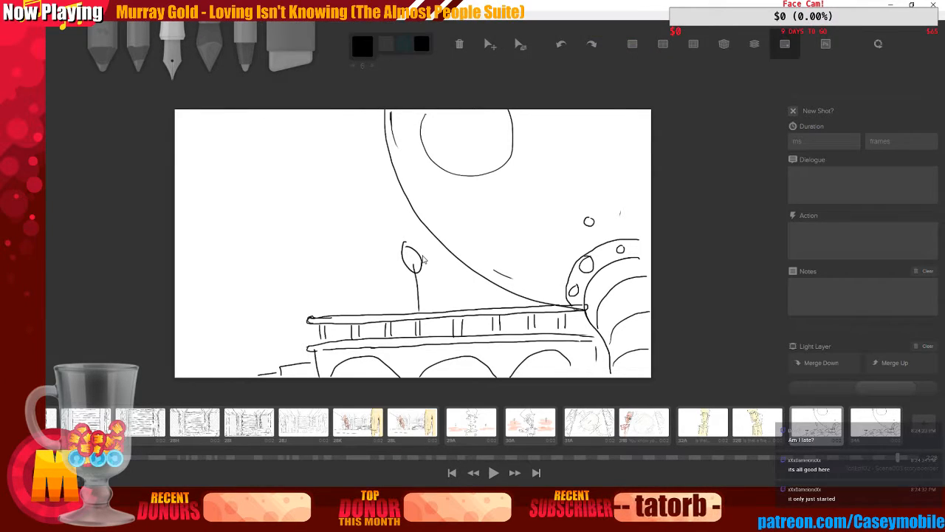
pyautogui.hotkey('ctrl', 'z')
pyautogui.hotkey('ctrl', 'z')
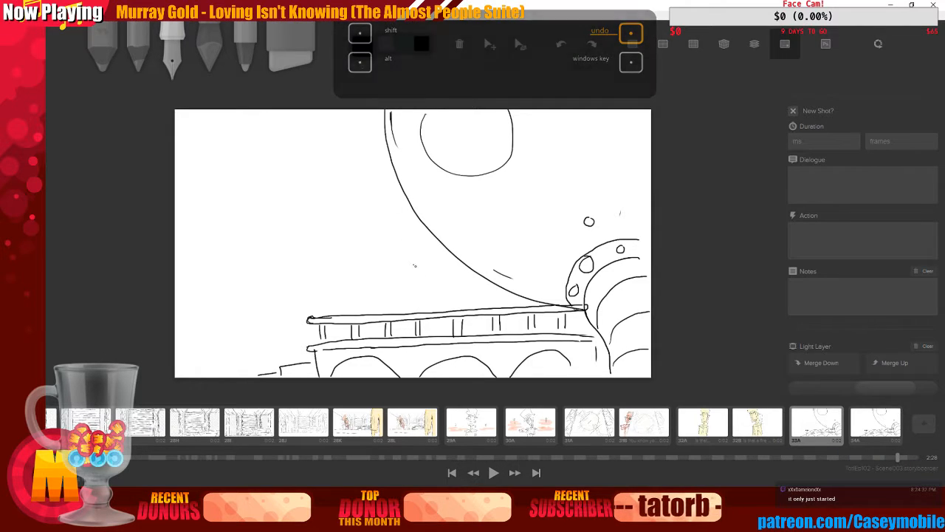
# Sketch a stick figure's head, body and arms standing on the bridge deck
pyautogui.moveTo(414, 264); pyautogui.dragTo(426, 309)
pyautogui.moveTo(409, 254)
pyautogui.mouseDown()
pyautogui.moveTo(426, 263)
pyautogui.moveTo(418, 245)
pyautogui.moveTo(426, 260)
pyautogui.moveTo(402, 254)
pyautogui.moveTo(414, 247)
pyautogui.moveTo(428, 270)
pyautogui.moveTo(418, 292)
pyautogui.moveTo(427, 280)
pyautogui.mouseUp()
pyautogui.hotkey('ctrl', 'z')
pyautogui.hotkey('ctrl', 'z')
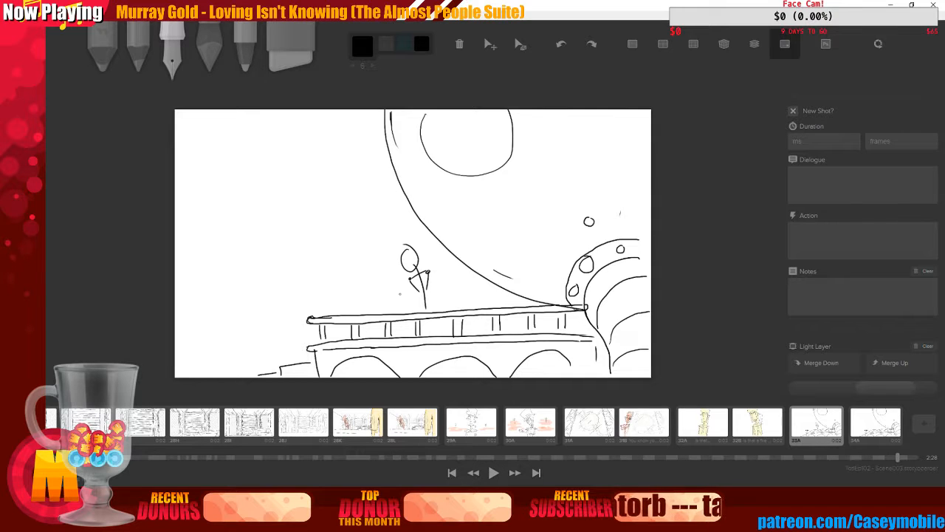
# Add crossed legs to the stick figure and mark its face with a cross
pyautogui.moveTo(410, 279); pyautogui.dragTo(404, 297)
pyautogui.moveTo(404, 297); pyautogui.dragTo(424, 291)
pyautogui.moveTo(423, 283); pyautogui.dragTo(418, 297)
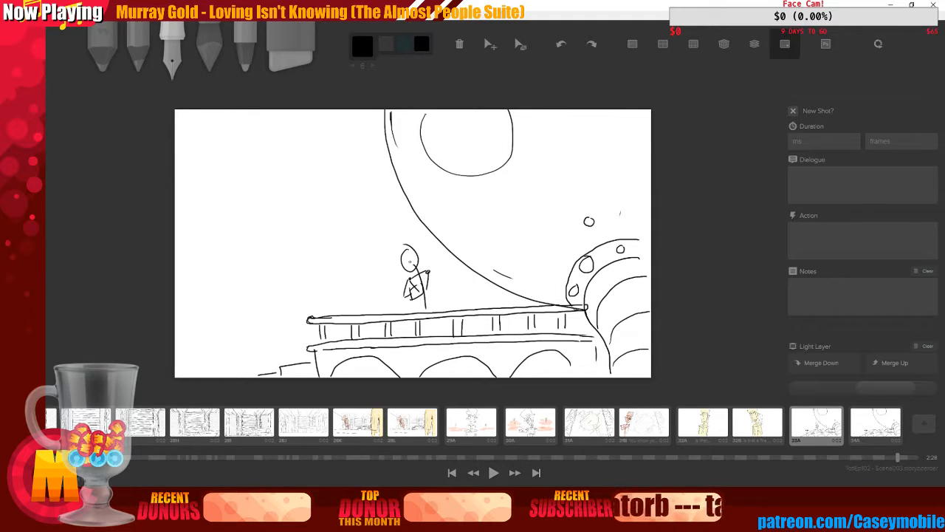
pyautogui.moveTo(407, 257)
pyautogui.mouseDown()
pyautogui.moveTo(417, 268)
pyautogui.moveTo(404, 267)
pyautogui.mouseUp()
pyautogui.hotkey('ctrl', 'z')
pyautogui.hotkey('ctrl', 'z')
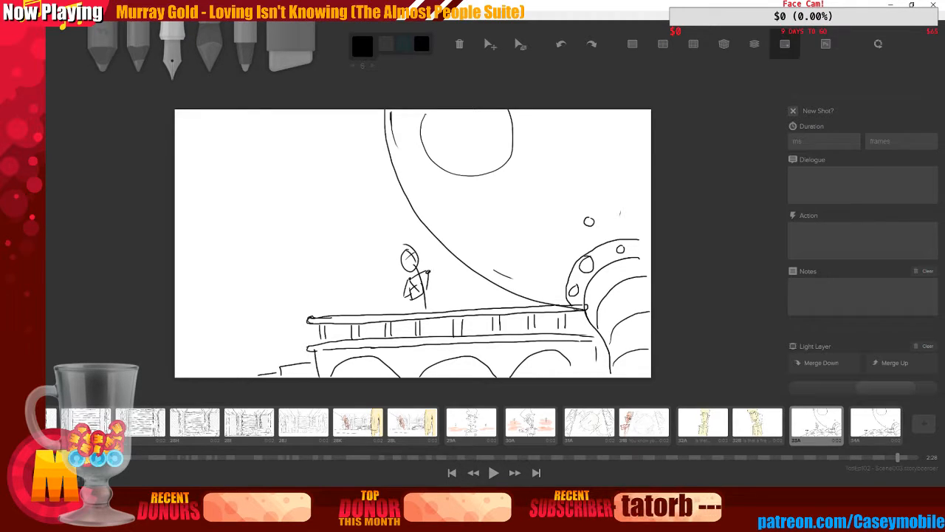
# Draw the figure's arm extended to the right holding a short rod with a round tip
pyautogui.moveTo(437, 270); pyautogui.dragTo(454, 261)
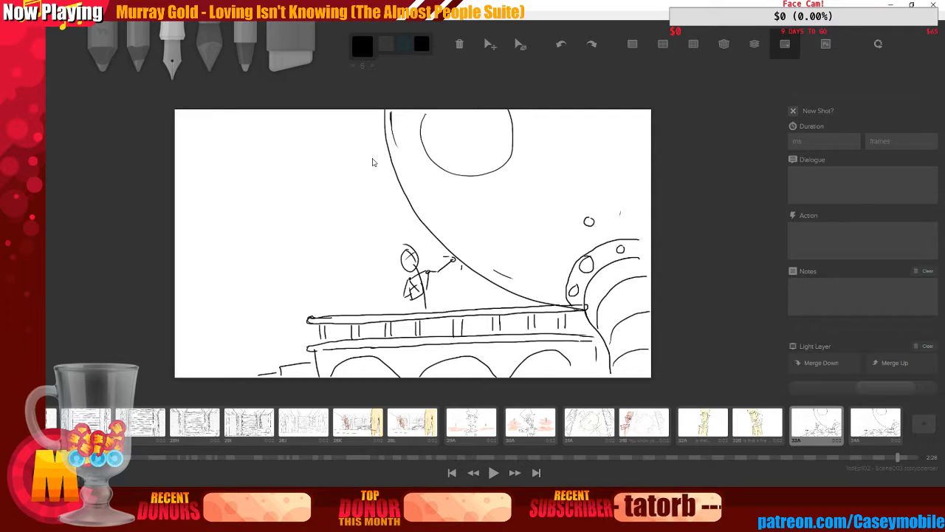
pyautogui.hotkey('ctrl', 'z')
pyautogui.hotkey('ctrl', 'z')
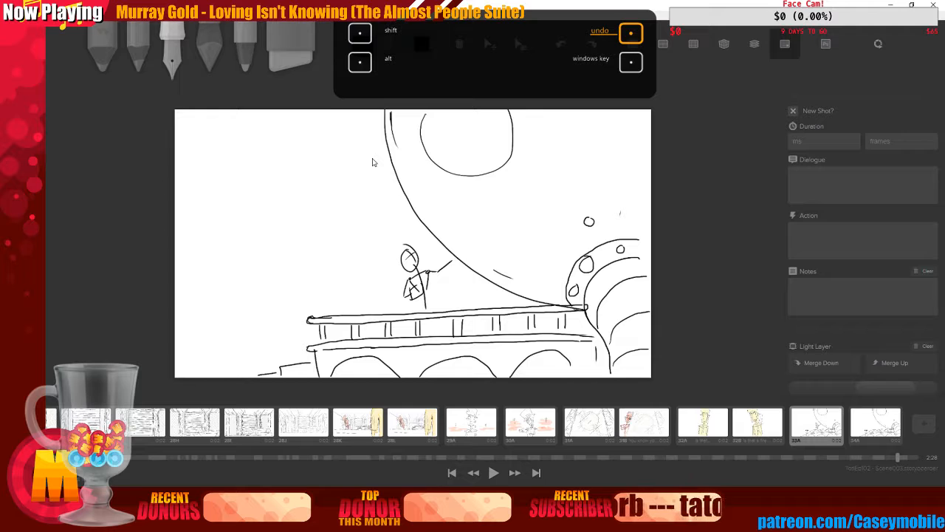
pyautogui.hotkey('ctrl', 'z')
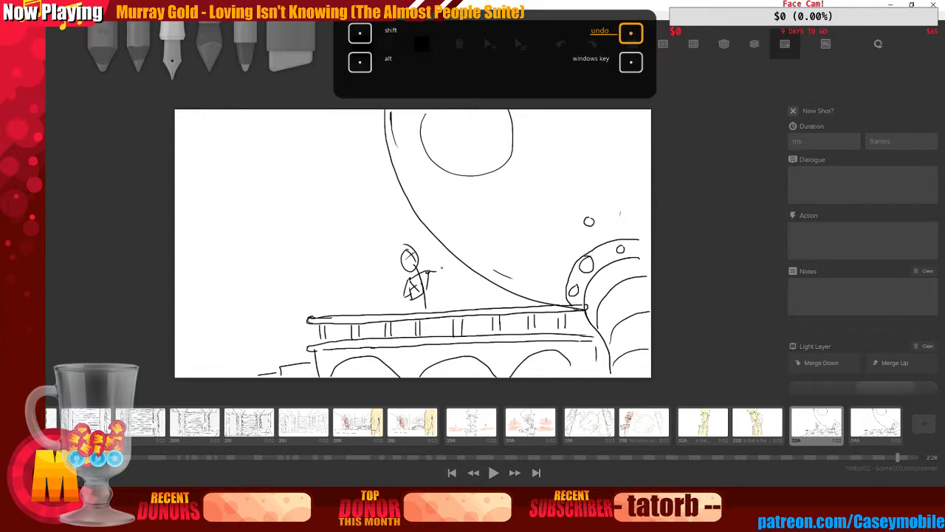
pyautogui.moveTo(433, 272); pyautogui.dragTo(448, 259)
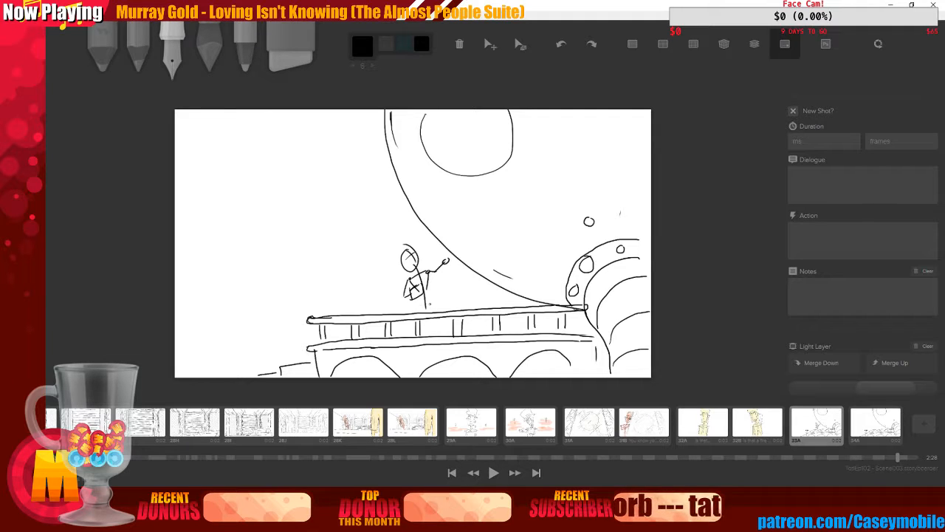
pyautogui.moveTo(419, 304); pyautogui.dragTo(419, 314)
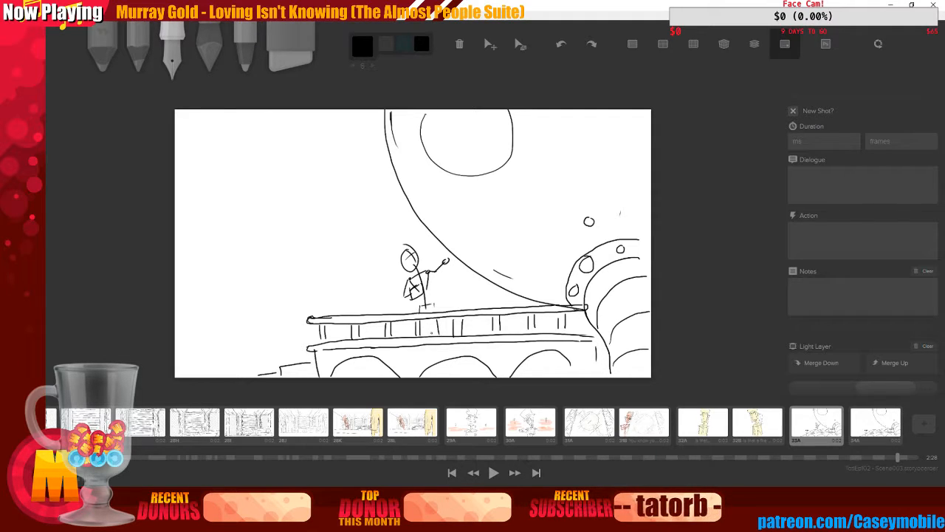
pyautogui.hotkey('ctrl', 'z')
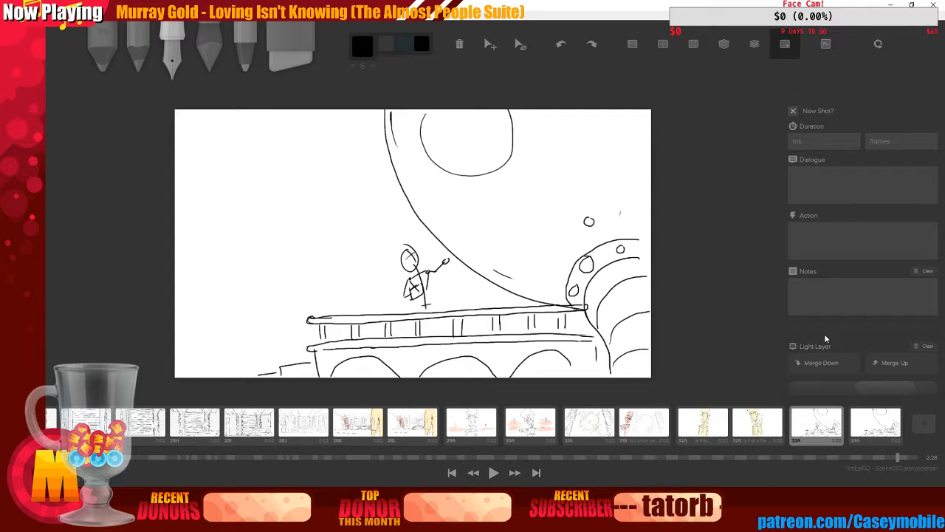
# Duplicate the board and turn off New Shot for the copy
pyautogui.press('d')
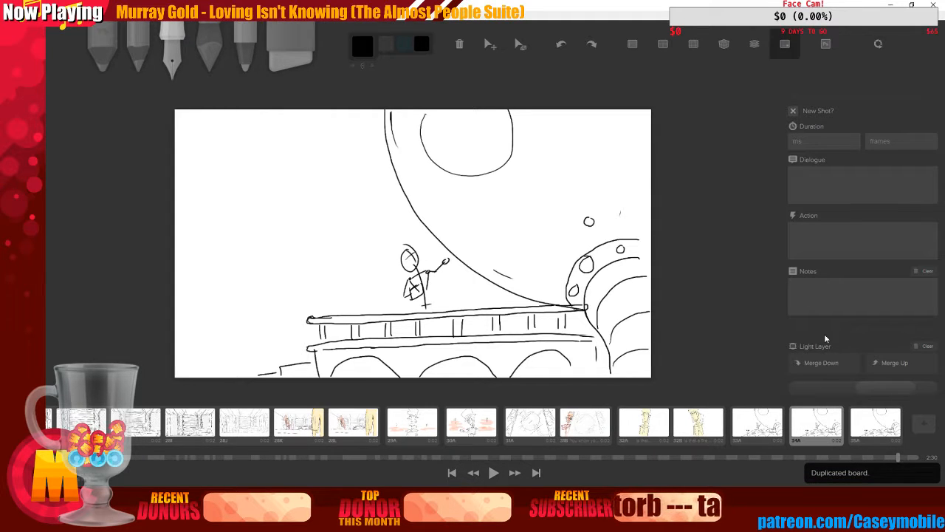
pyautogui.click(792, 111)
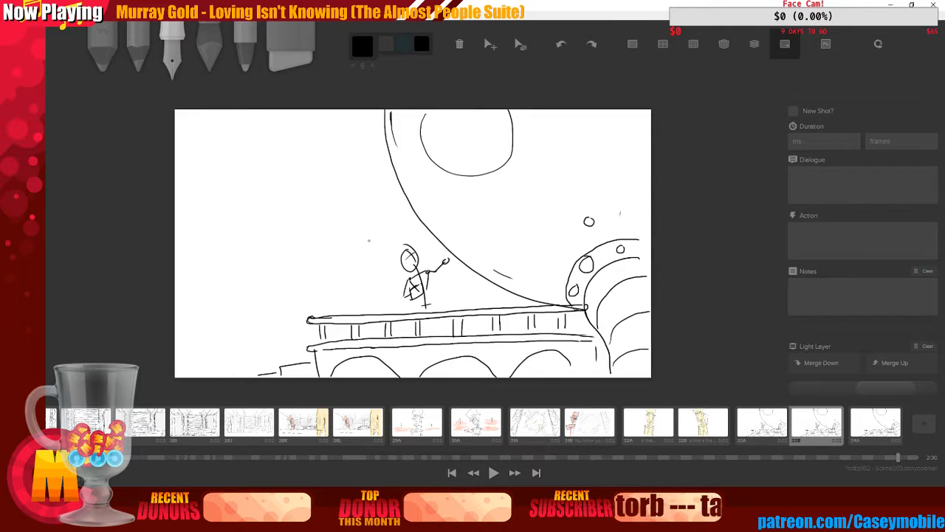
# Erase the figure's extended arm and rod on the duplicated board with the eraser, then return to the pen
pyautogui.press('e')
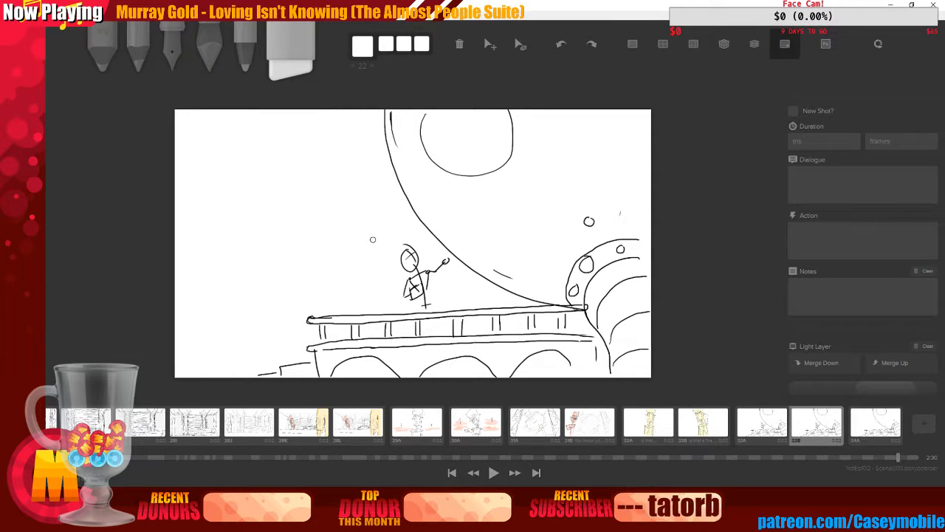
pyautogui.moveTo(442, 263); pyautogui.dragTo(435, 272)
pyautogui.click(173, 53)
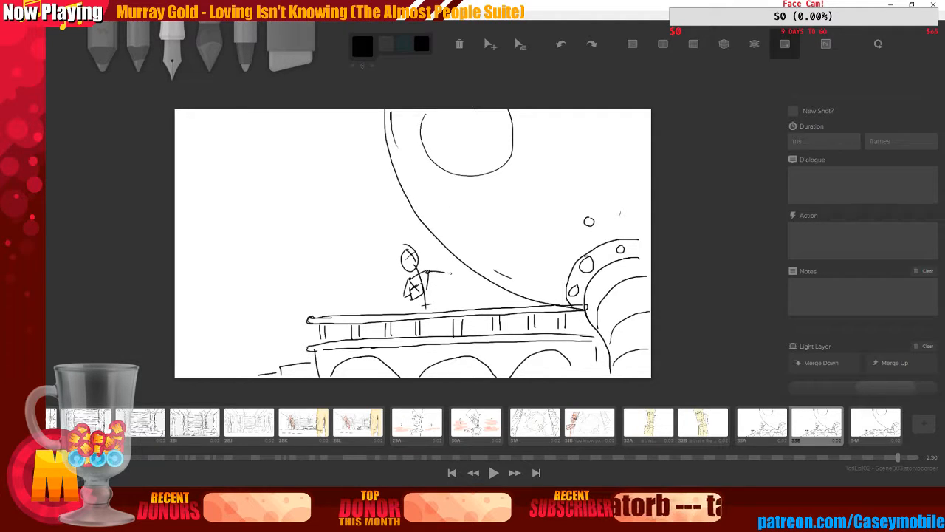
# Redraw the figure's arm holding the rod, angled up toward the right, on the duplicated board
pyautogui.moveTo(452, 255); pyautogui.dragTo(451, 262)
pyautogui.hotkey('ctrl', 'z')
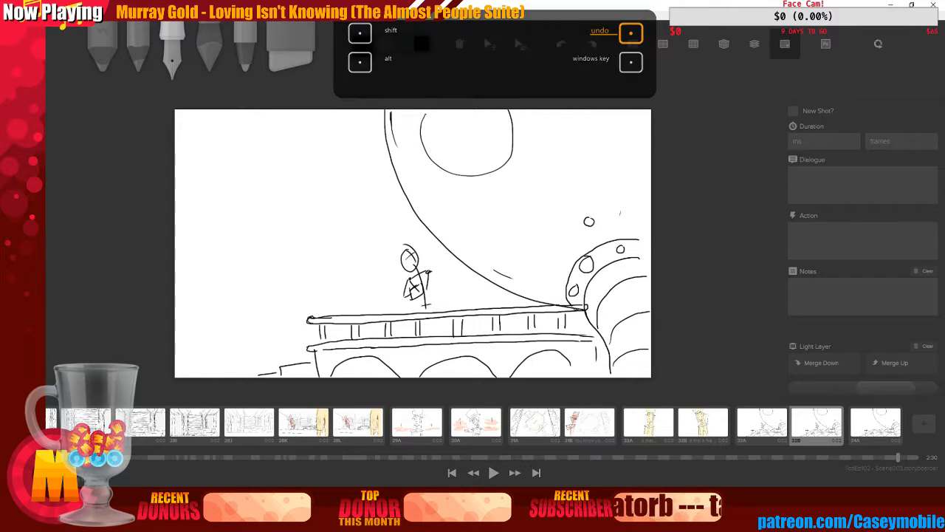
pyautogui.moveTo(412, 260); pyautogui.dragTo(442, 273)
pyautogui.hotkey('ctrl', 'z')
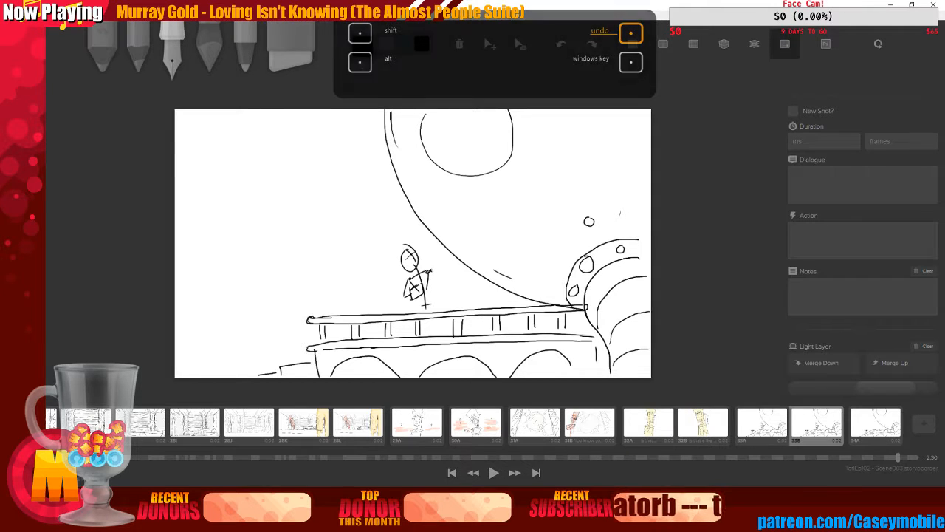
pyautogui.moveTo(405, 257); pyautogui.dragTo(442, 272)
pyautogui.hotkey('ctrl', 'z')
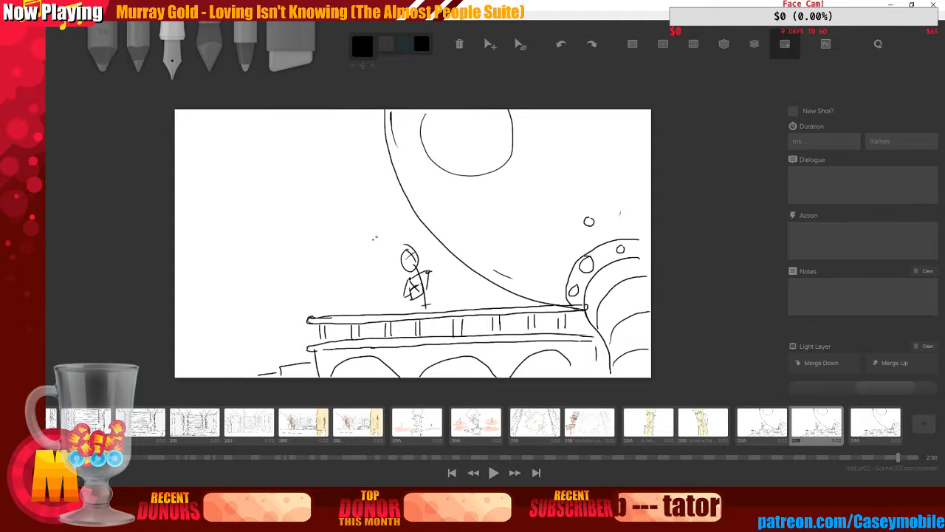
pyautogui.hotkey('ctrl', 'z')
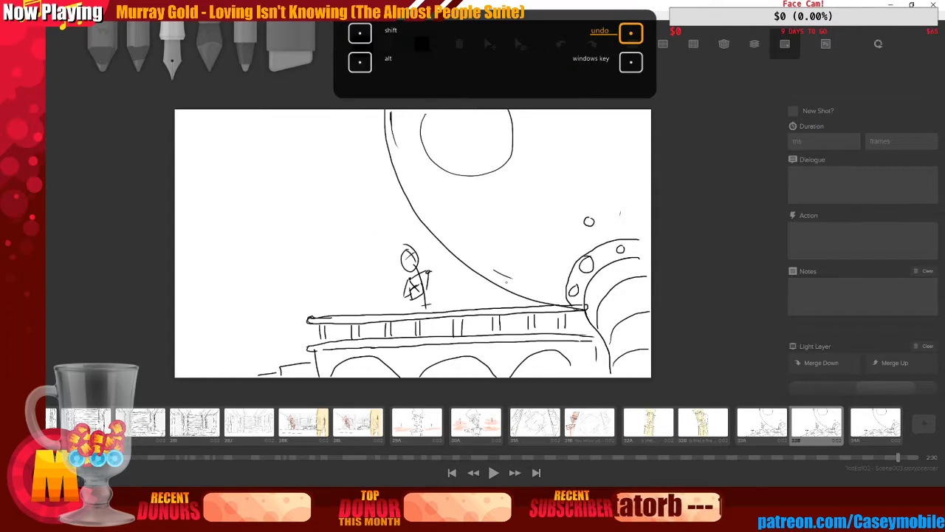
pyautogui.moveTo(429, 274); pyautogui.dragTo(453, 260)
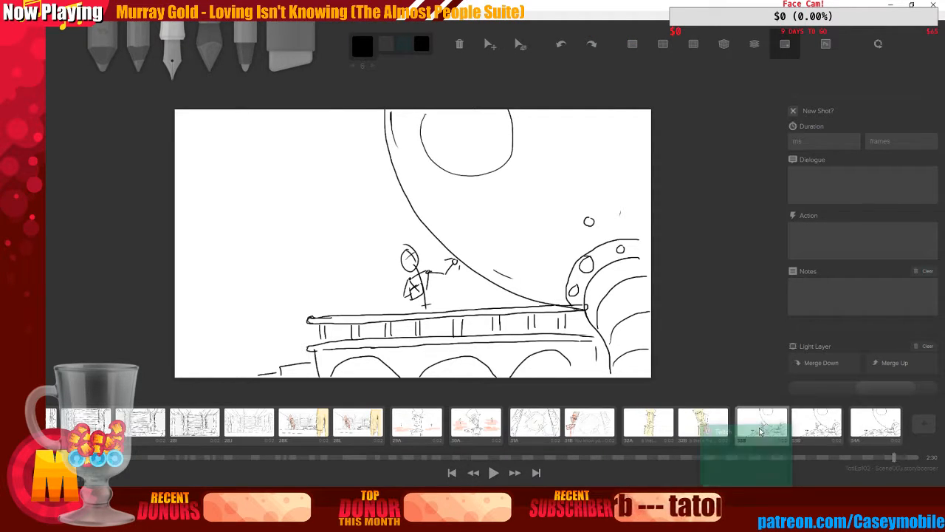
# On the previous board, erase the extended arm and rod and redraw the arm raised close to the body
pyautogui.click(776, 414)
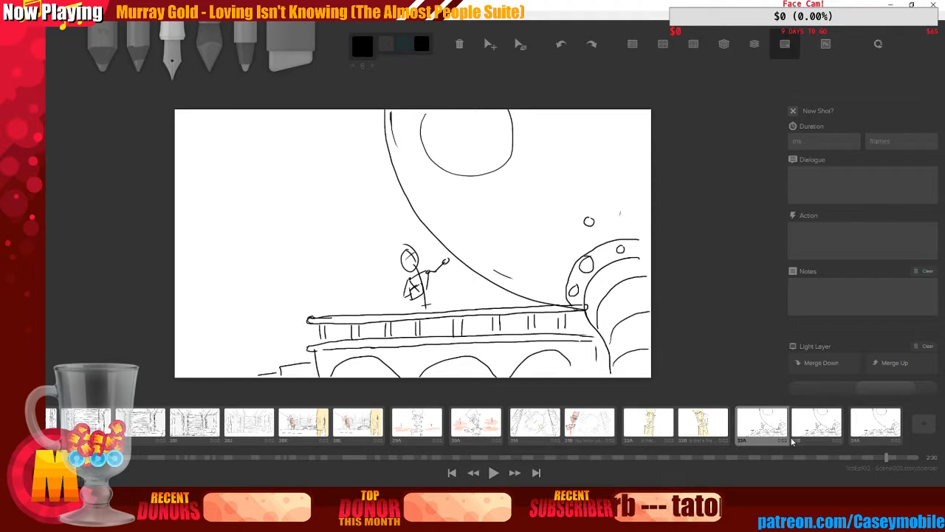
pyautogui.click(291, 37)
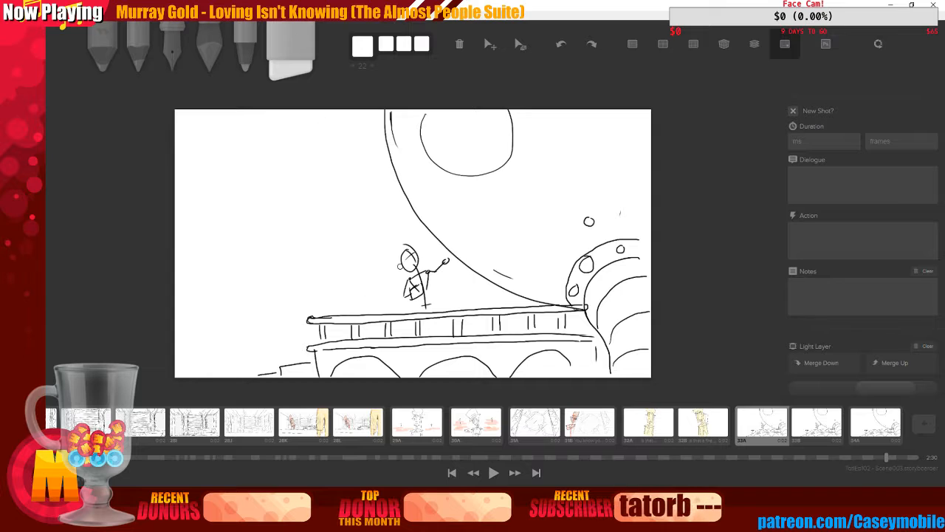
pyautogui.moveTo(446, 260); pyautogui.dragTo(435, 266)
pyautogui.press('3')
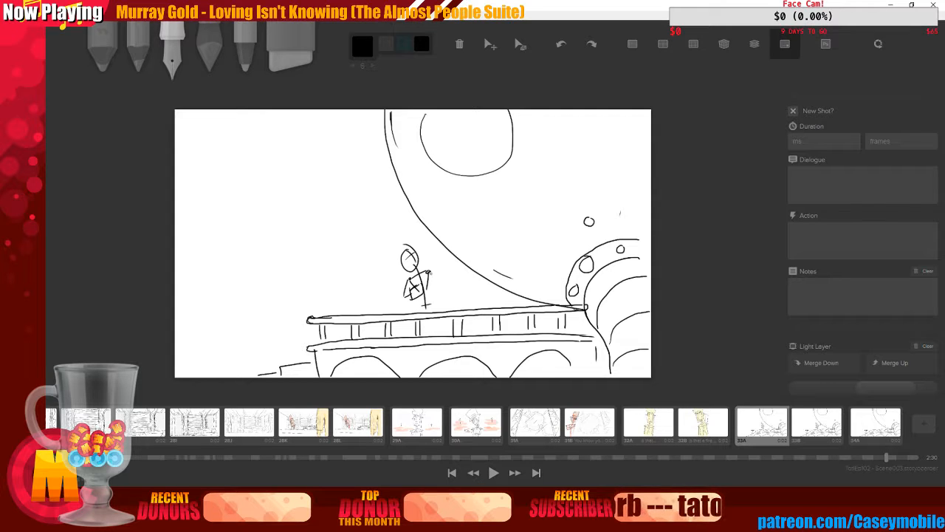
pyautogui.moveTo(431, 257); pyautogui.dragTo(429, 259)
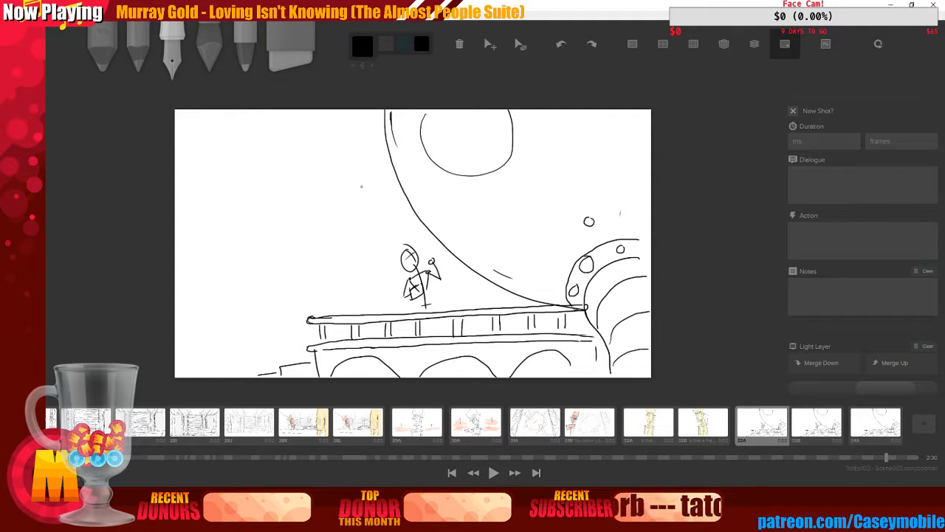
# Switch to a smaller deep orange light brush and sketch glow streaks sweeping across the moon, redoing the first attempts
pyautogui.press('6')
pyautogui.press('4')
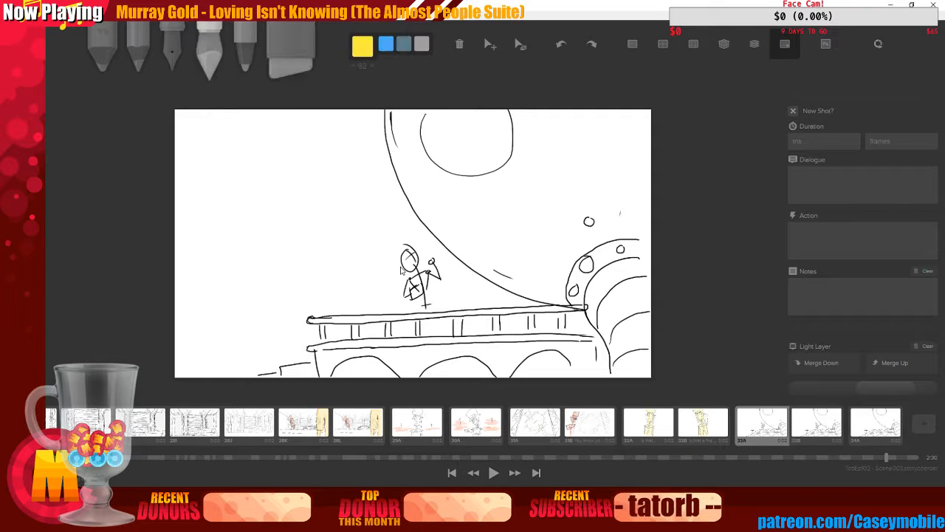
pyautogui.click(362, 47)
pyautogui.click(419, 93)
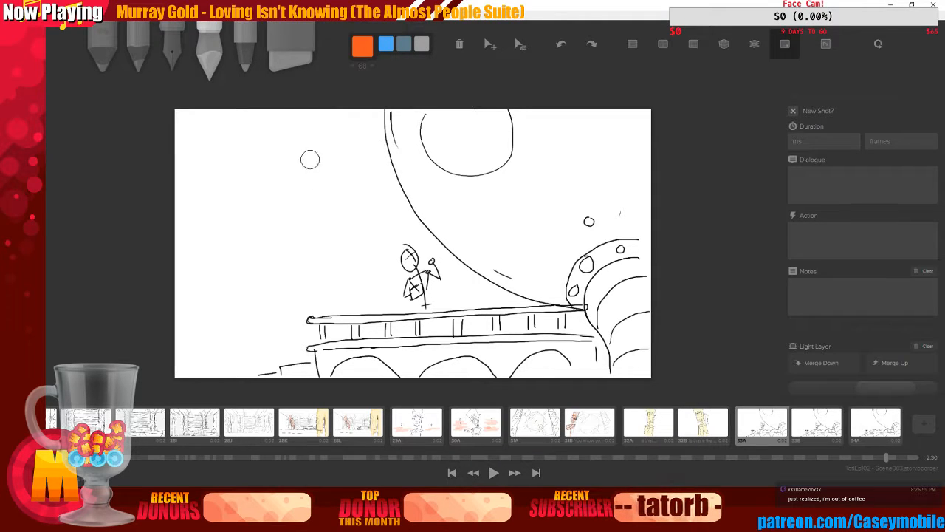
pyautogui.press('[')
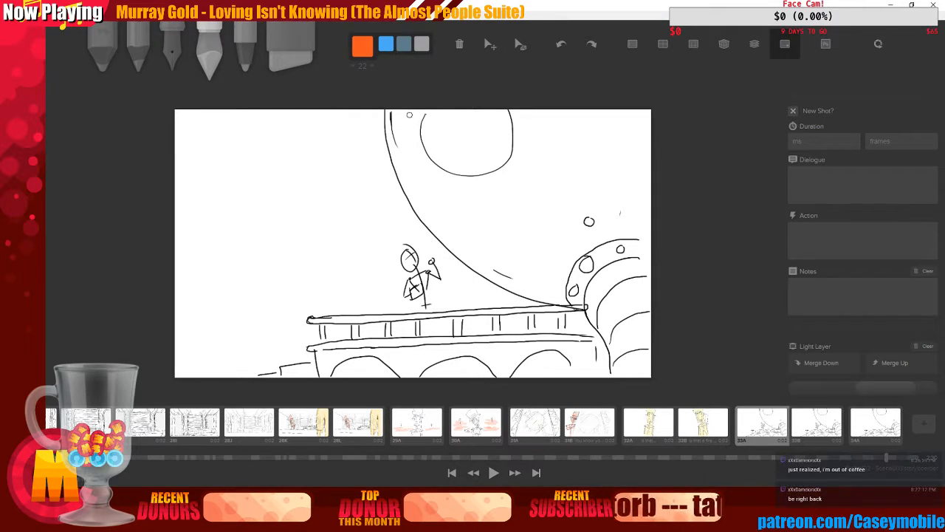
pyautogui.moveTo(411, 115)
pyautogui.mouseDown()
pyautogui.moveTo(434, 126)
pyautogui.moveTo(436, 163)
pyautogui.moveTo(478, 190)
pyautogui.moveTo(474, 209)
pyautogui.moveTo(487, 223)
pyautogui.moveTo(516, 243)
pyautogui.moveTo(544, 217)
pyautogui.moveTo(576, 256)
pyautogui.mouseUp()
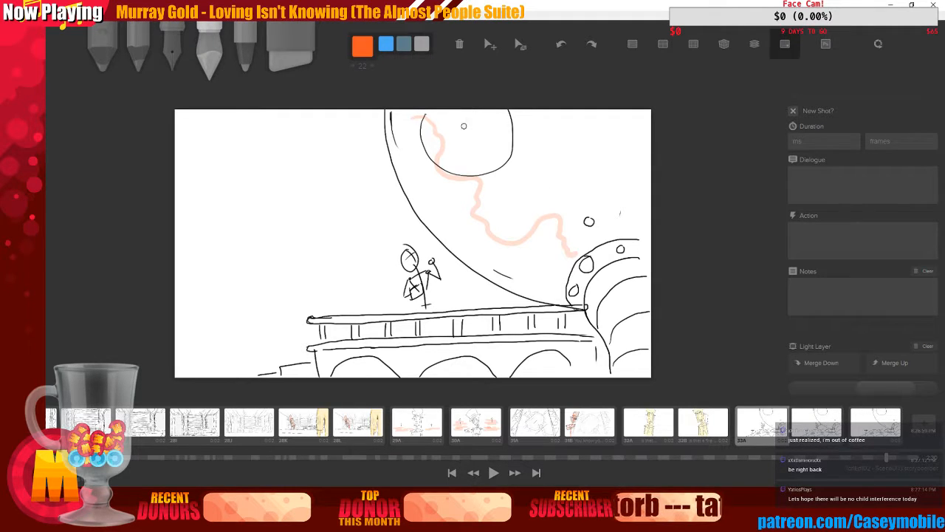
pyautogui.hotkey('ctrl', 'z')
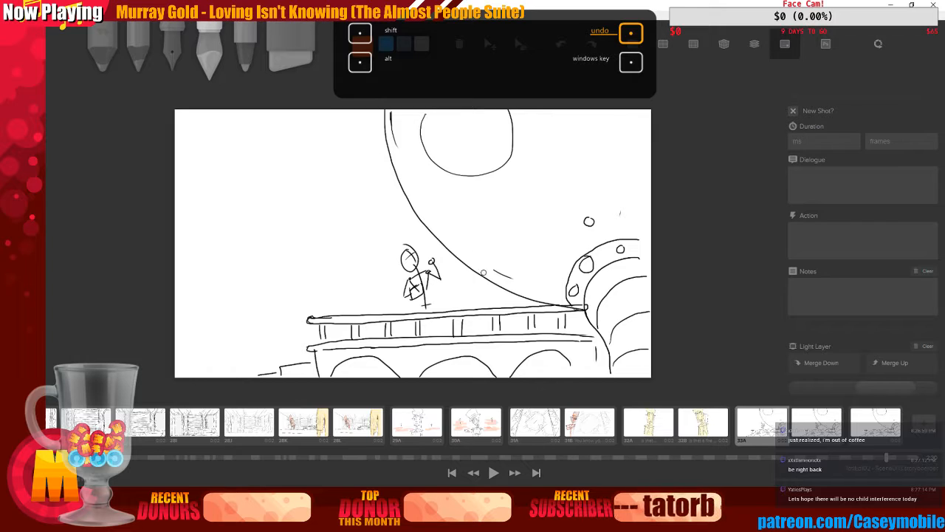
pyautogui.moveTo(568, 265)
pyautogui.mouseDown()
pyautogui.moveTo(513, 229)
pyautogui.moveTo(504, 207)
pyautogui.mouseUp()
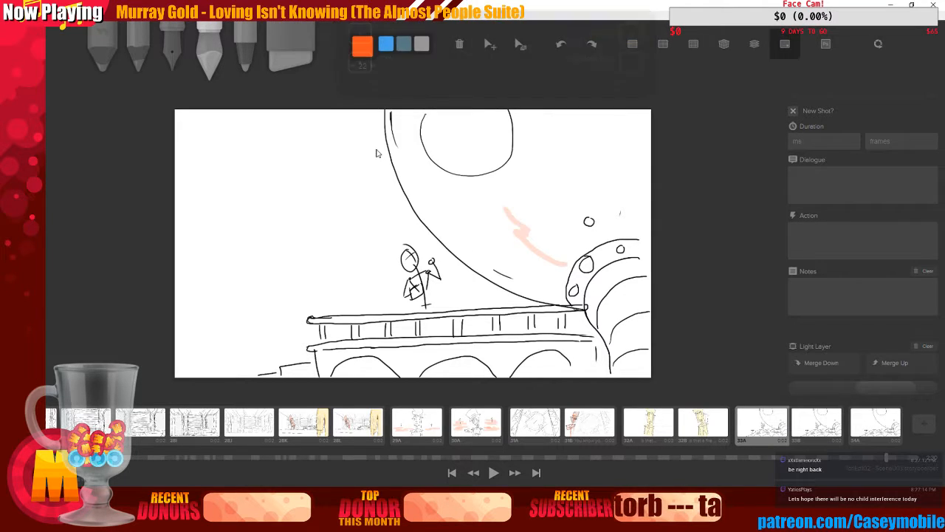
pyautogui.hotkey('ctrl', 'z')
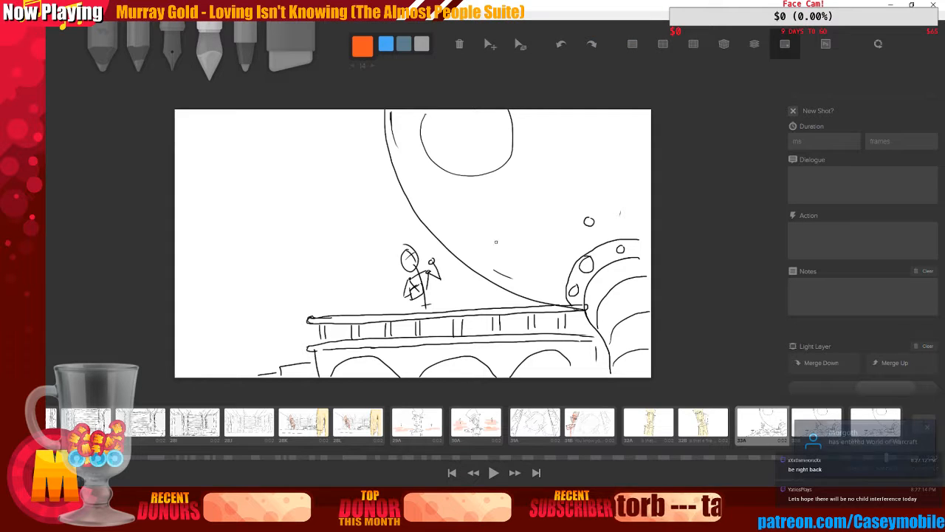
pyautogui.moveTo(564, 278); pyautogui.dragTo(512, 240)
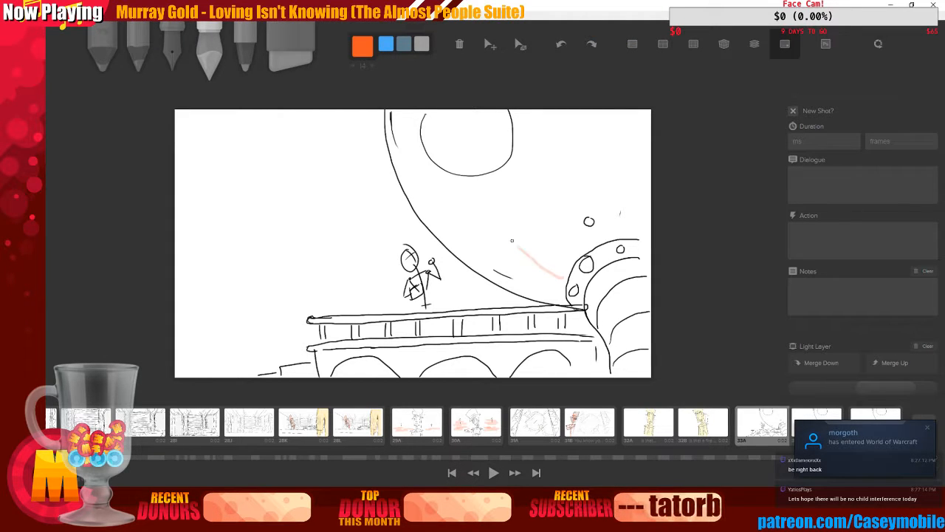
pyautogui.hotkey('ctrl', 'z')
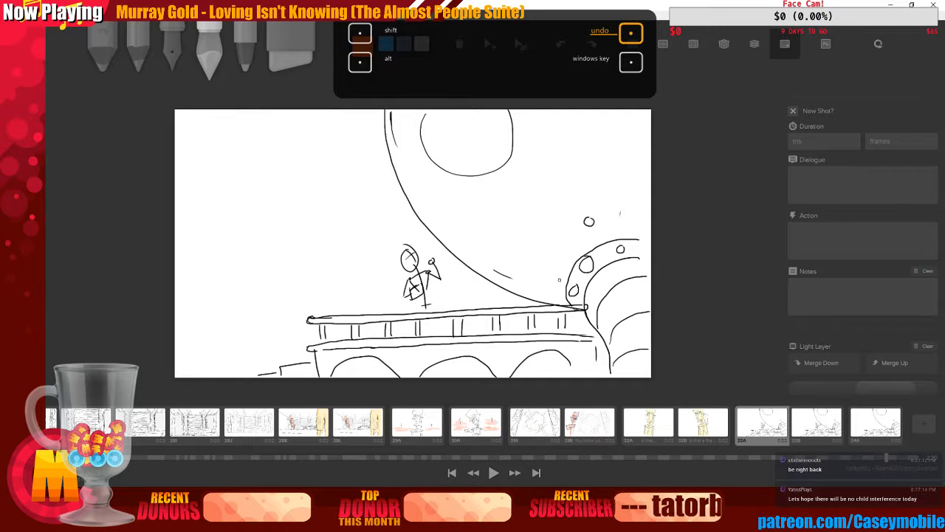
pyautogui.moveTo(559, 280)
pyautogui.mouseDown()
pyautogui.moveTo(489, 238)
pyautogui.moveTo(460, 198)
pyautogui.moveTo(442, 200)
pyautogui.mouseUp()
pyautogui.moveTo(430, 171)
pyautogui.mouseDown()
pyautogui.moveTo(454, 191)
pyautogui.moveTo(435, 189)
pyautogui.moveTo(414, 141)
pyautogui.moveTo(445, 144)
pyautogui.mouseUp()
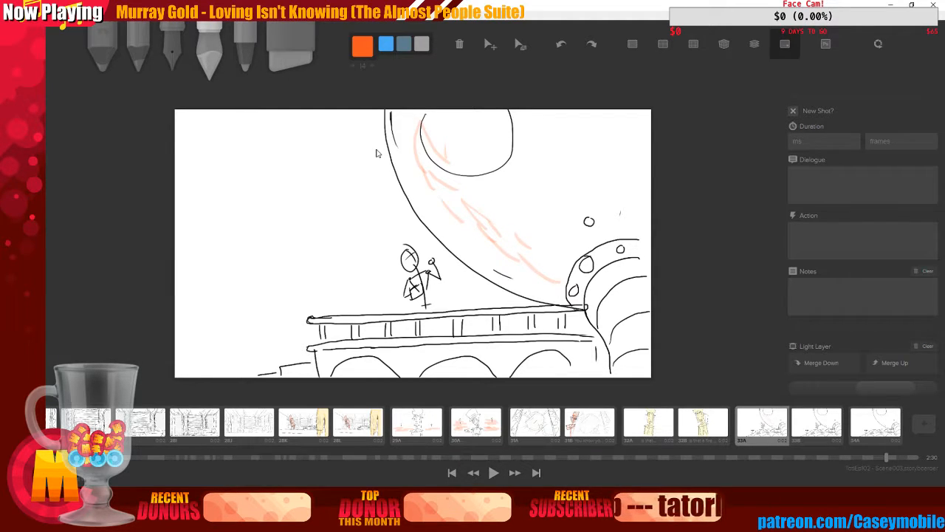
# Change the colour to amber and layer amber glow streaks over the orange ones across the moon
pyautogui.click(362, 46)
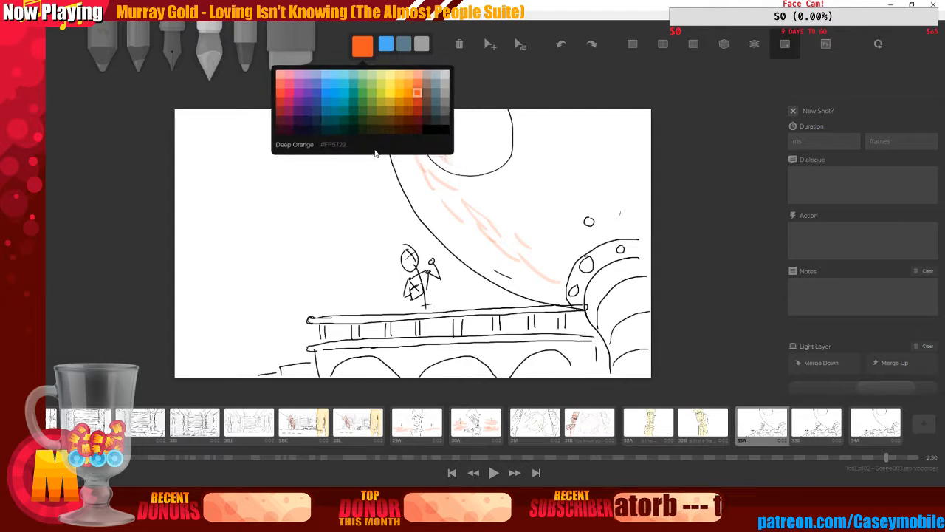
pyautogui.click(400, 93)
pyautogui.click(531, 273)
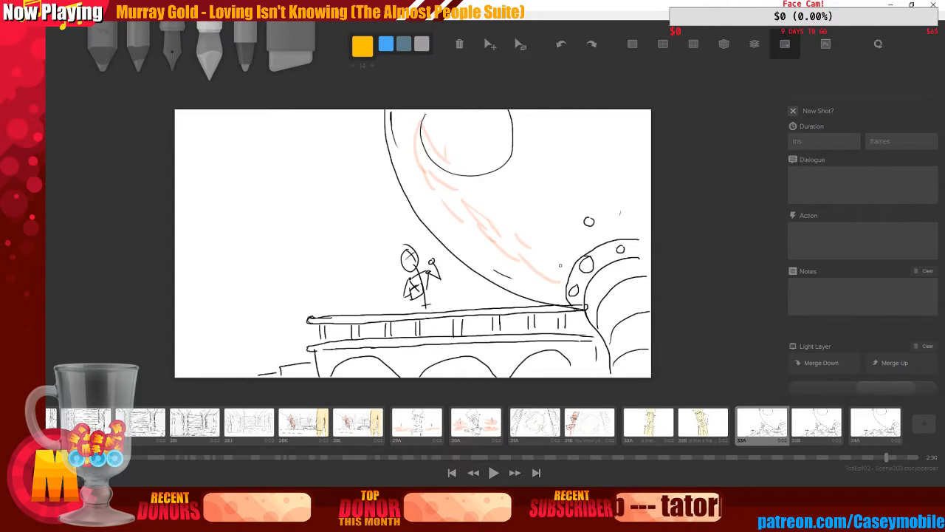
pyautogui.moveTo(560, 266)
pyautogui.mouseDown()
pyautogui.moveTo(525, 234)
pyautogui.moveTo(543, 242)
pyautogui.moveTo(508, 233)
pyautogui.moveTo(504, 219)
pyautogui.moveTo(480, 193)
pyautogui.mouseUp()
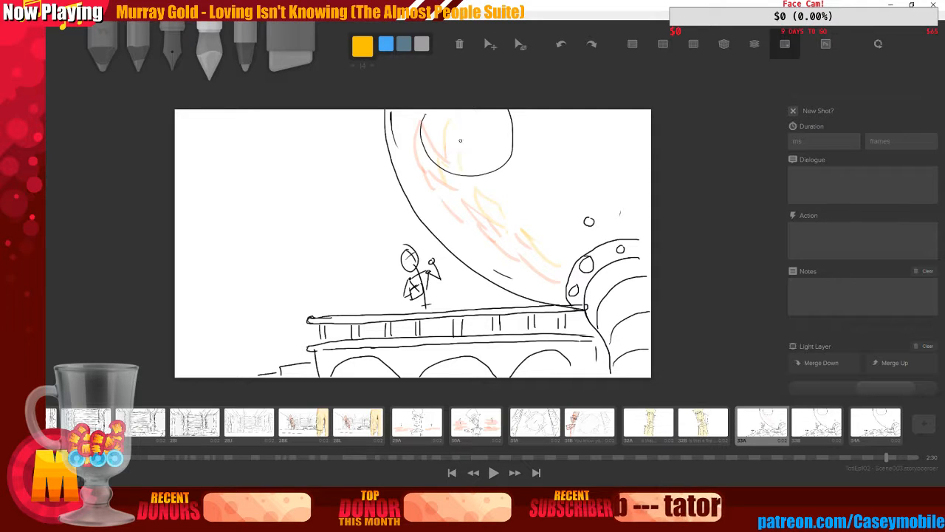
pyautogui.moveTo(460, 140)
pyautogui.mouseDown()
pyautogui.moveTo(528, 208)
pyautogui.moveTo(520, 212)
pyautogui.moveTo(526, 154)
pyautogui.mouseUp()
pyautogui.moveTo(547, 211); pyautogui.dragTo(538, 193)
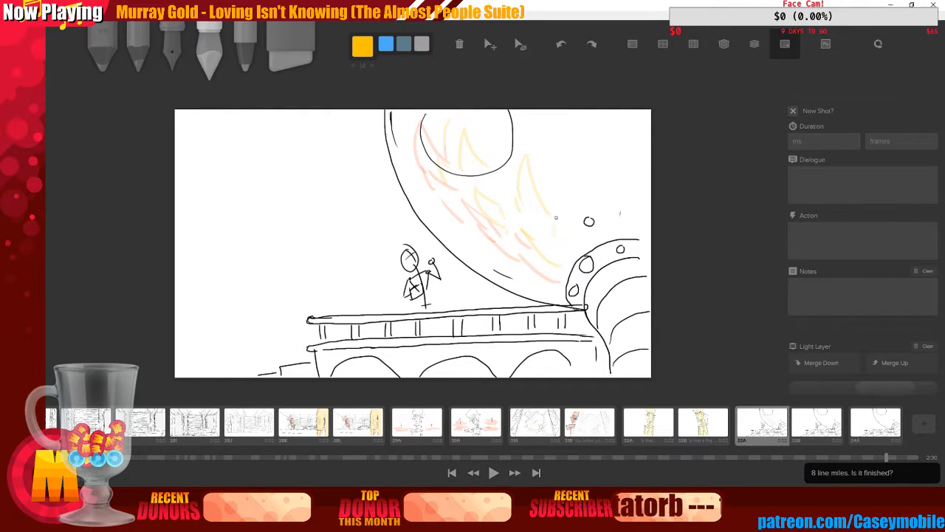
pyautogui.moveTo(564, 133); pyautogui.dragTo(555, 201)
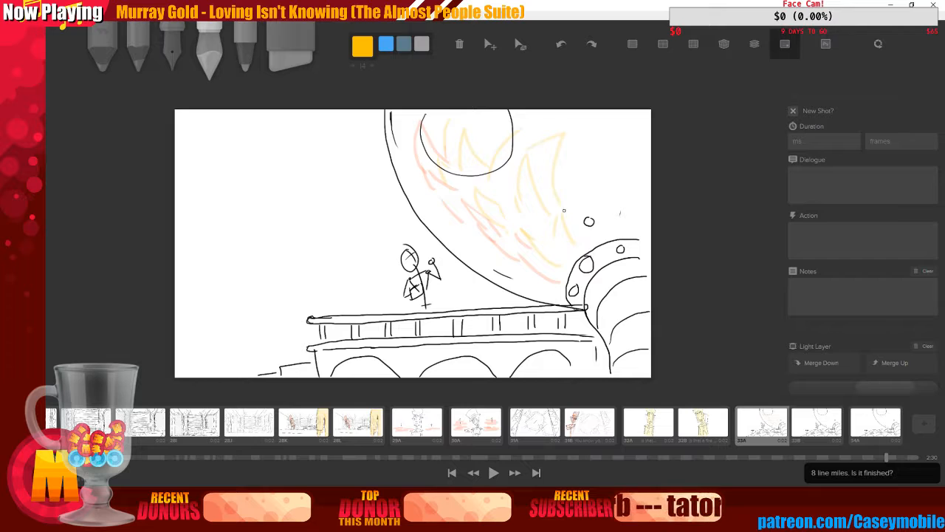
pyautogui.moveTo(617, 174); pyautogui.dragTo(610, 222)
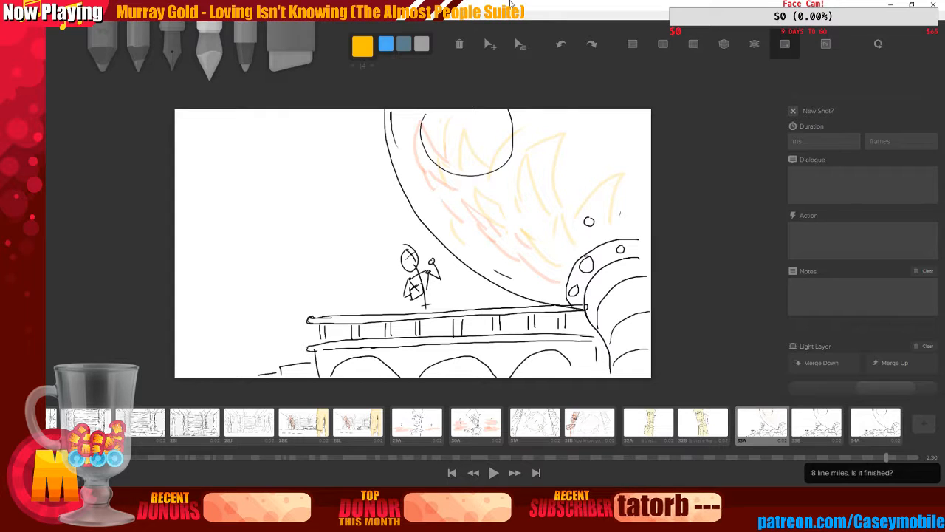
# On the next board, switch to deep orange and sketch glow streaks across the moon
pyautogui.click(817, 425)
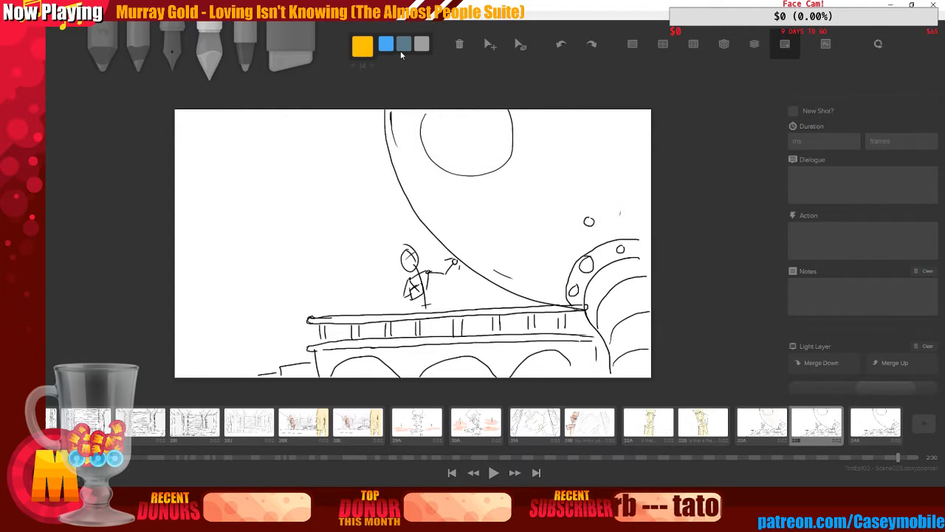
pyautogui.click(356, 53)
pyautogui.click(428, 104)
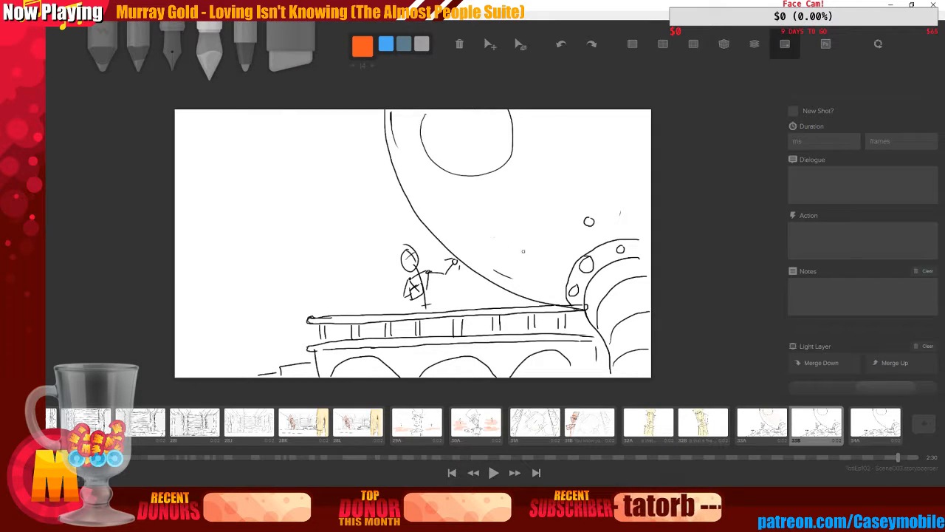
pyautogui.moveTo(560, 283)
pyautogui.mouseDown()
pyautogui.moveTo(540, 257)
pyautogui.moveTo(538, 210)
pyautogui.moveTo(546, 239)
pyautogui.moveTo(543, 220)
pyautogui.moveTo(524, 239)
pyautogui.moveTo(505, 214)
pyautogui.moveTo(519, 223)
pyautogui.moveTo(514, 197)
pyautogui.moveTo(522, 212)
pyautogui.moveTo(470, 180)
pyautogui.moveTo(508, 195)
pyautogui.moveTo(486, 172)
pyautogui.moveTo(459, 164)
pyautogui.moveTo(464, 188)
pyautogui.moveTo(435, 152)
pyautogui.moveTo(423, 163)
pyautogui.moveTo(427, 112)
pyautogui.mouseUp()
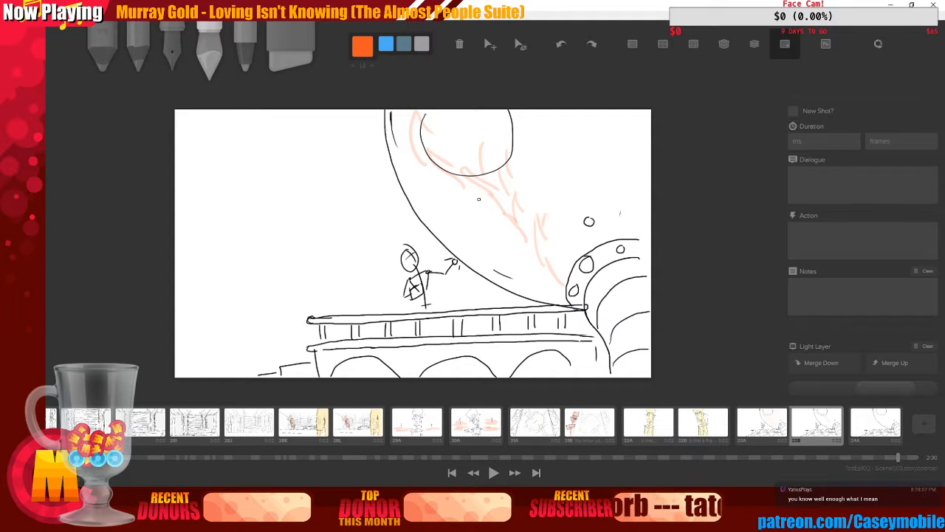
pyautogui.moveTo(479, 199)
pyautogui.mouseDown()
pyautogui.moveTo(504, 225)
pyautogui.moveTo(466, 215)
pyautogui.mouseUp()
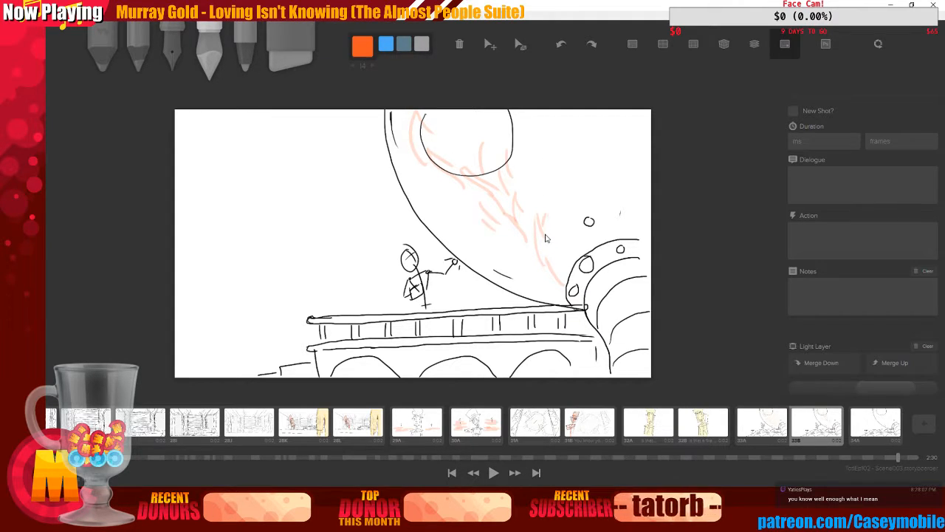
# Change the colour to amber and add amber glow streaks over the moon on that board
pyautogui.click(362, 47)
pyautogui.click(399, 92)
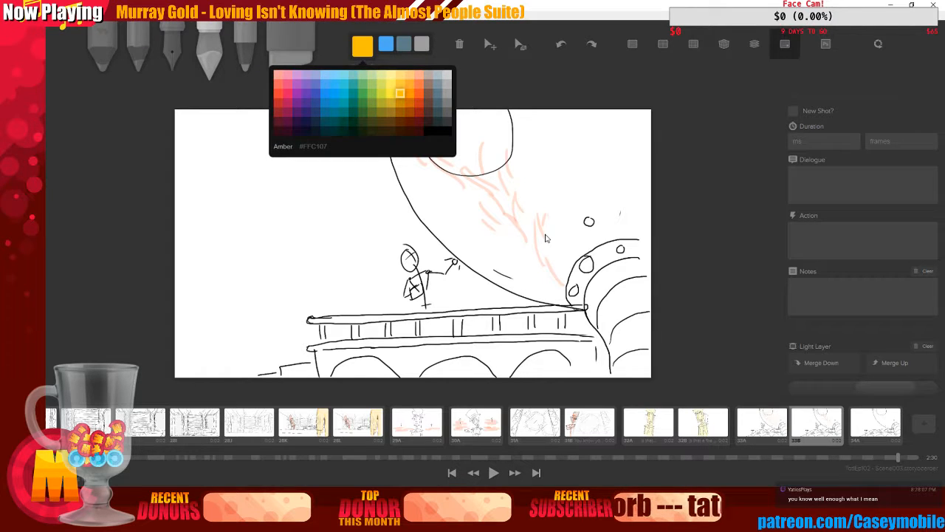
pyautogui.click(502, 187)
pyautogui.moveTo(557, 262); pyautogui.dragTo(559, 229)
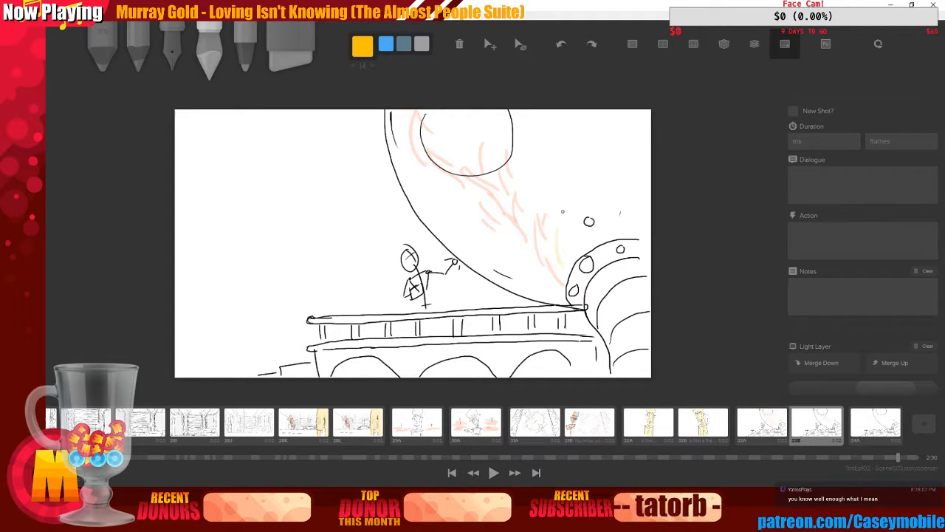
pyautogui.moveTo(537, 190)
pyautogui.mouseDown()
pyautogui.moveTo(567, 163)
pyautogui.moveTo(556, 207)
pyautogui.mouseUp()
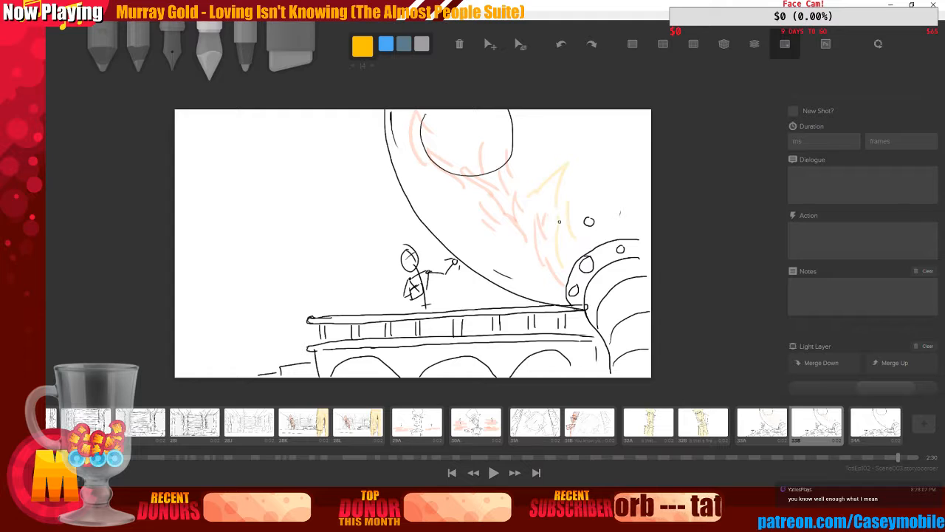
pyautogui.moveTo(525, 168); pyautogui.dragTo(551, 139)
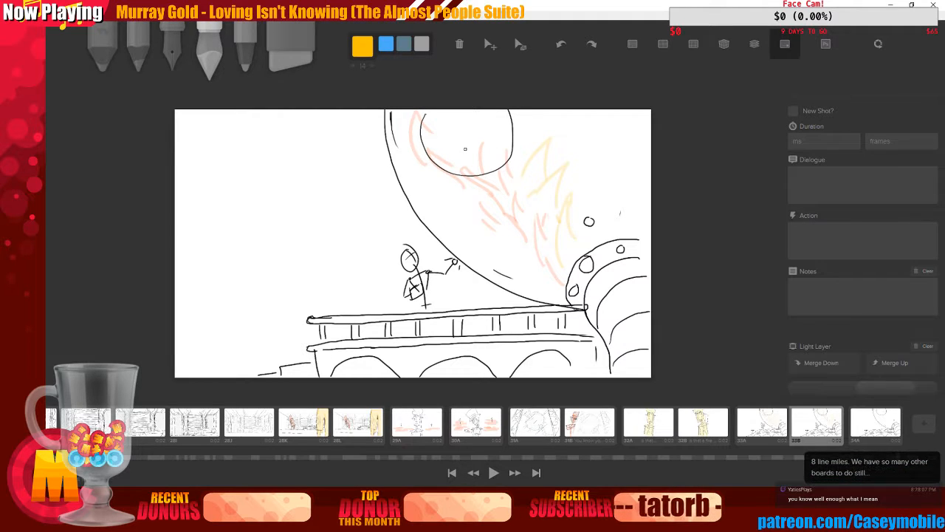
pyautogui.moveTo(443, 135)
pyautogui.mouseDown()
pyautogui.moveTo(467, 151)
pyautogui.moveTo(484, 123)
pyautogui.moveTo(491, 155)
pyautogui.moveTo(524, 153)
pyautogui.mouseUp()
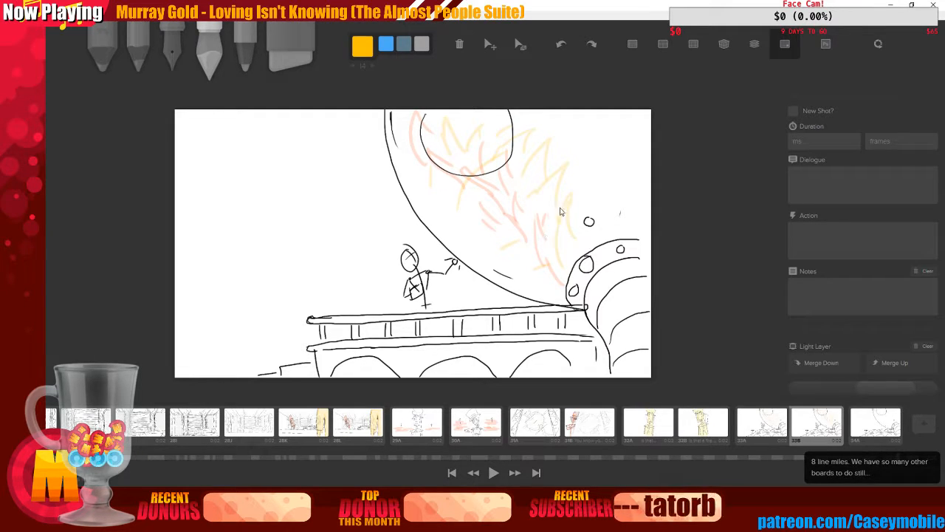
# Duplicate the board with the moon glow
pyautogui.press('Right')
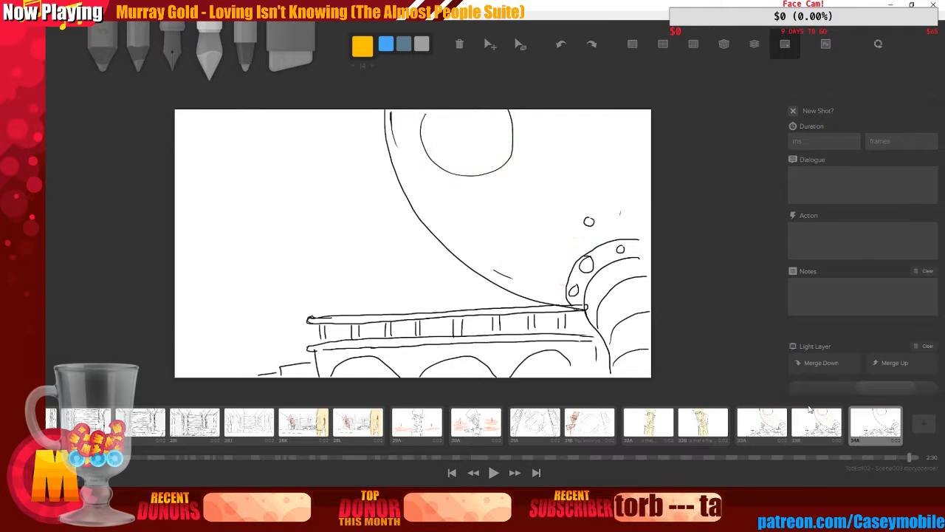
pyautogui.click(810, 431)
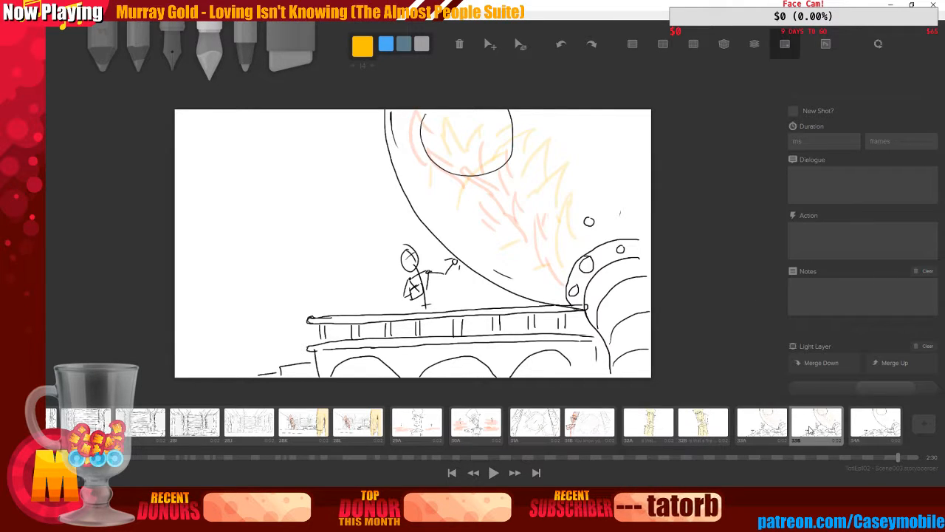
pyautogui.rightClick(810, 430)
pyautogui.click(346, 239)
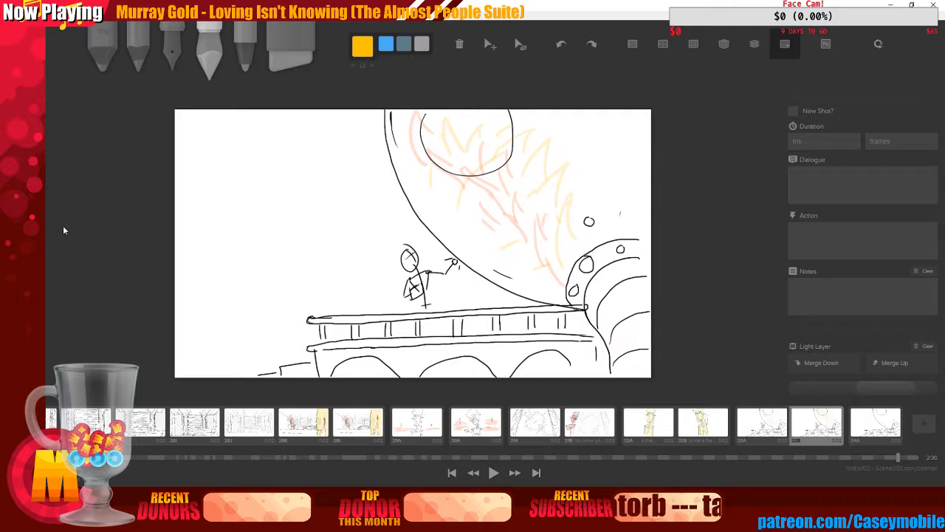
pyautogui.hotkey('ctrl', 'd')
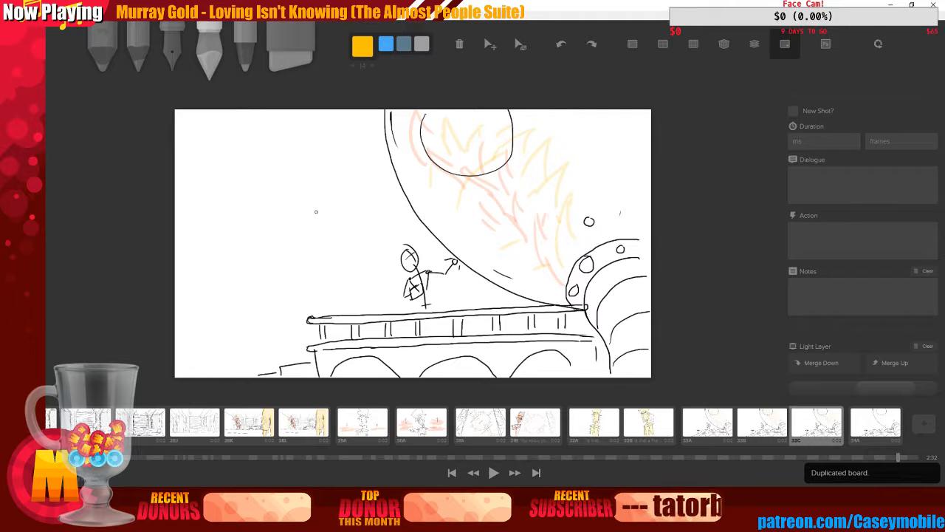
# Erase the glow streaks over the moon on the duplicated board with the eraser
pyautogui.click(280, 49)
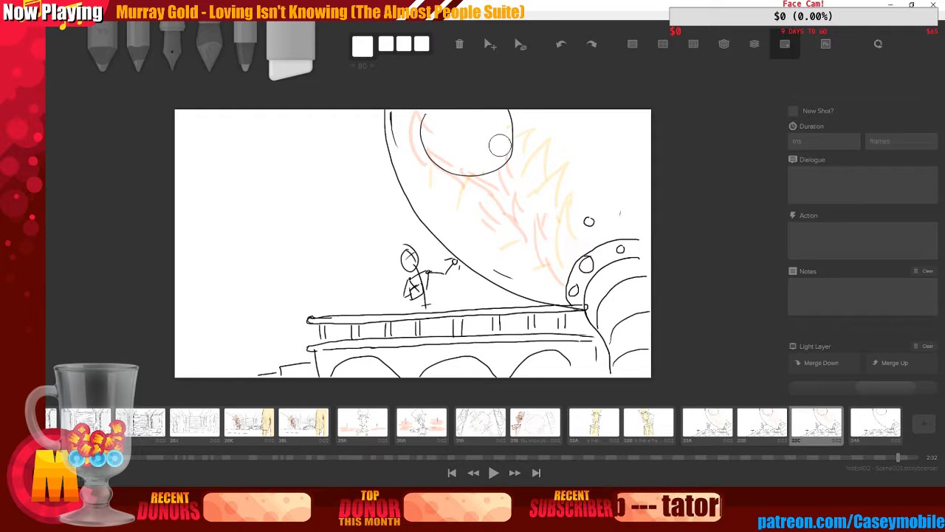
pyautogui.press('[')
pyautogui.press('[')
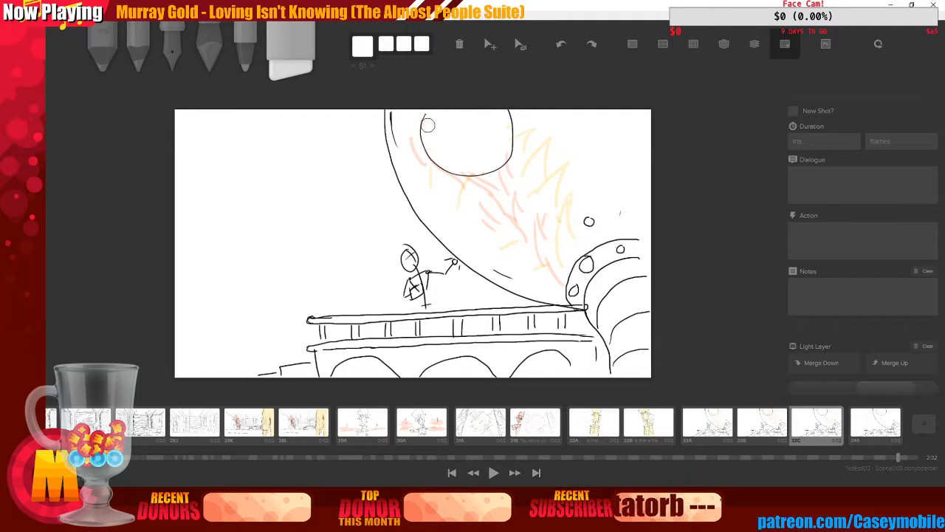
pyautogui.moveTo(420, 132)
pyautogui.mouseDown()
pyautogui.moveTo(413, 153)
pyautogui.moveTo(422, 172)
pyautogui.moveTo(432, 179)
pyautogui.moveTo(421, 158)
pyautogui.moveTo(435, 175)
pyautogui.moveTo(483, 195)
pyautogui.mouseUp()
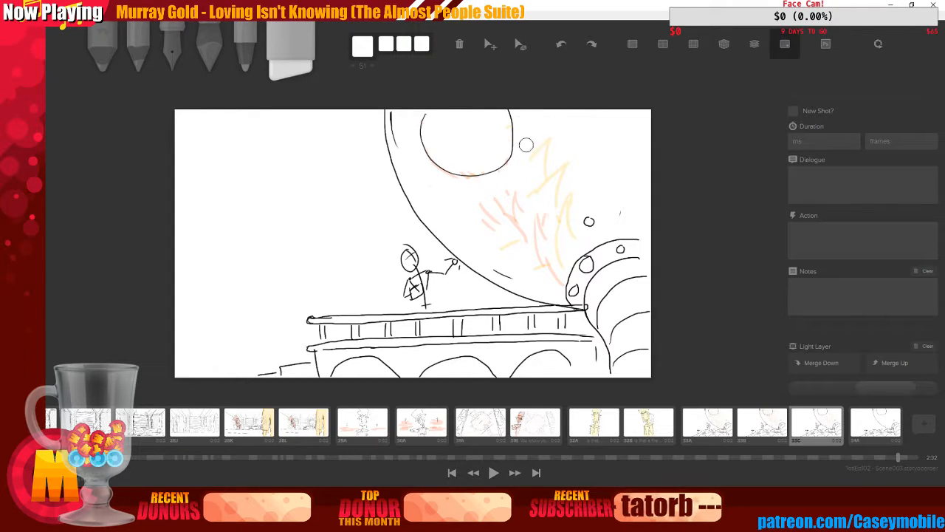
pyautogui.press(']')
pyautogui.press(']')
pyautogui.moveTo(492, 210)
pyautogui.mouseDown()
pyautogui.moveTo(515, 243)
pyautogui.moveTo(551, 265)
pyautogui.moveTo(553, 287)
pyautogui.moveTo(560, 190)
pyautogui.moveTo(559, 226)
pyautogui.moveTo(565, 195)
pyautogui.moveTo(572, 237)
pyautogui.moveTo(536, 215)
pyautogui.moveTo(552, 171)
pyautogui.moveTo(544, 135)
pyautogui.moveTo(562, 191)
pyautogui.moveTo(538, 149)
pyautogui.mouseUp()
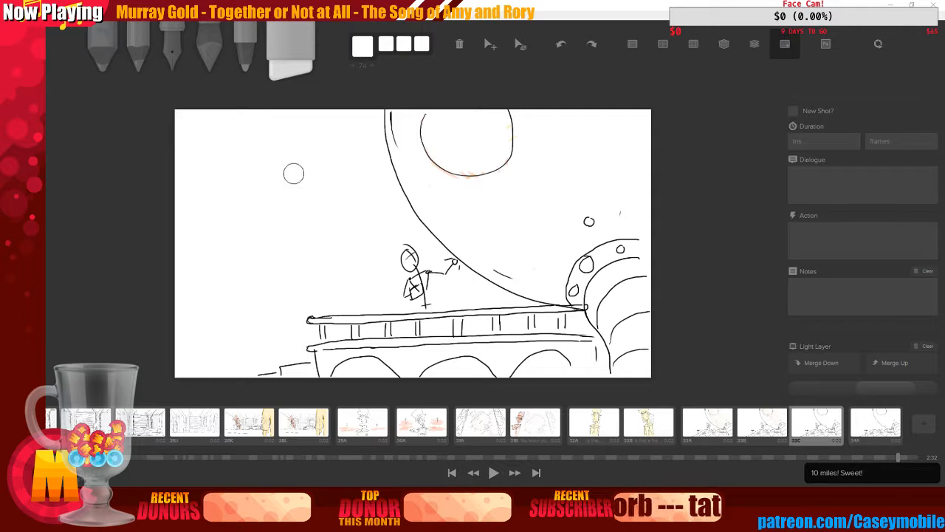
# Switch to the marker in deep orange and sketch glow streaks around the moon's lower left edge, redoing a couple of strokes
pyautogui.click(179, 44)
pyautogui.click(202, 50)
pyautogui.click(372, 49)
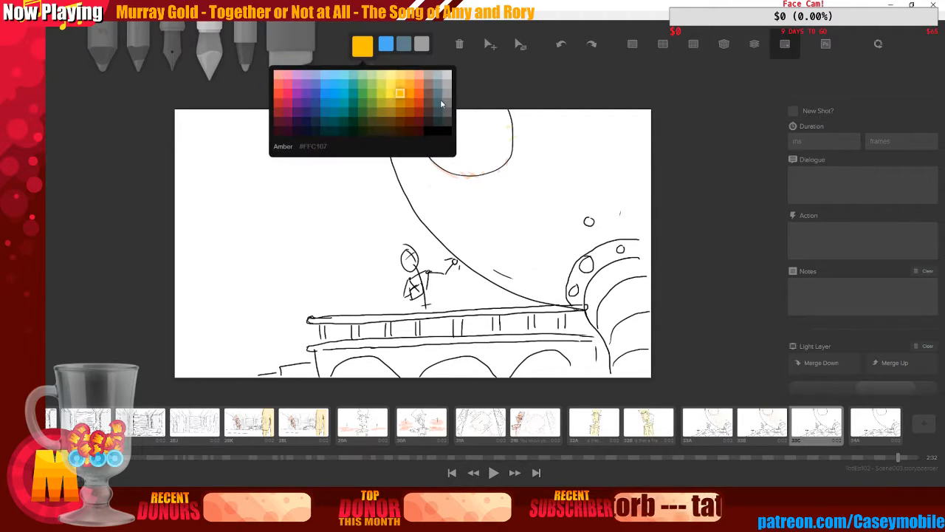
pyautogui.click(422, 94)
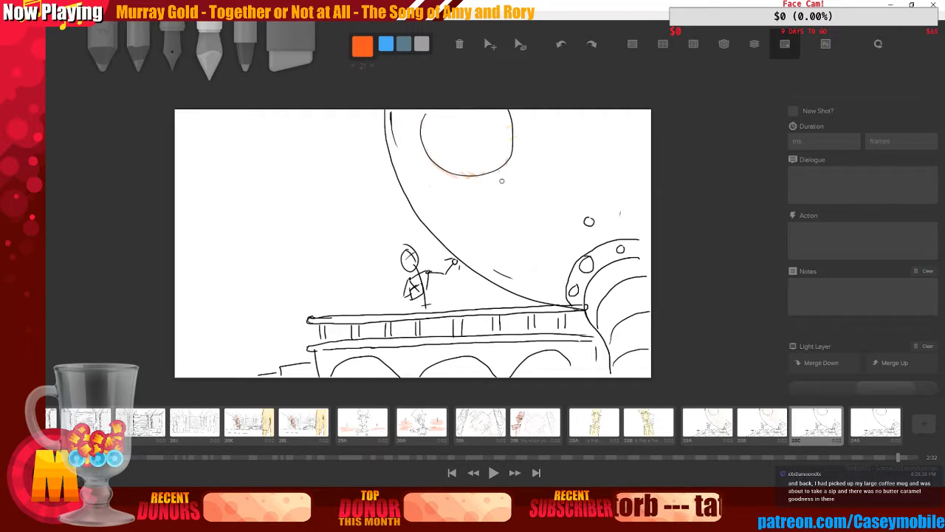
pyautogui.moveTo(569, 267)
pyautogui.mouseDown()
pyautogui.moveTo(523, 221)
pyautogui.moveTo(549, 225)
pyautogui.moveTo(472, 243)
pyautogui.moveTo(475, 224)
pyautogui.moveTo(449, 245)
pyautogui.moveTo(449, 236)
pyautogui.moveTo(467, 253)
pyautogui.mouseUp()
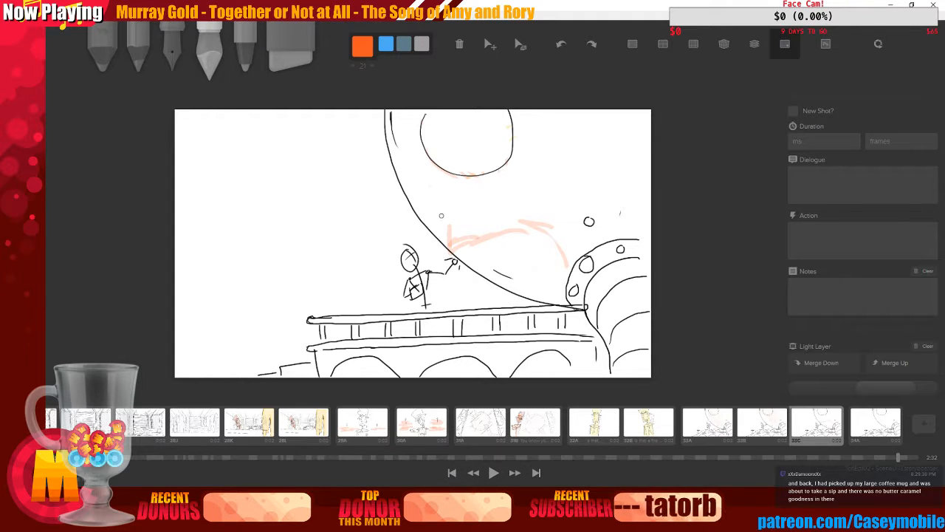
pyautogui.hotkey('ctrl', 'z')
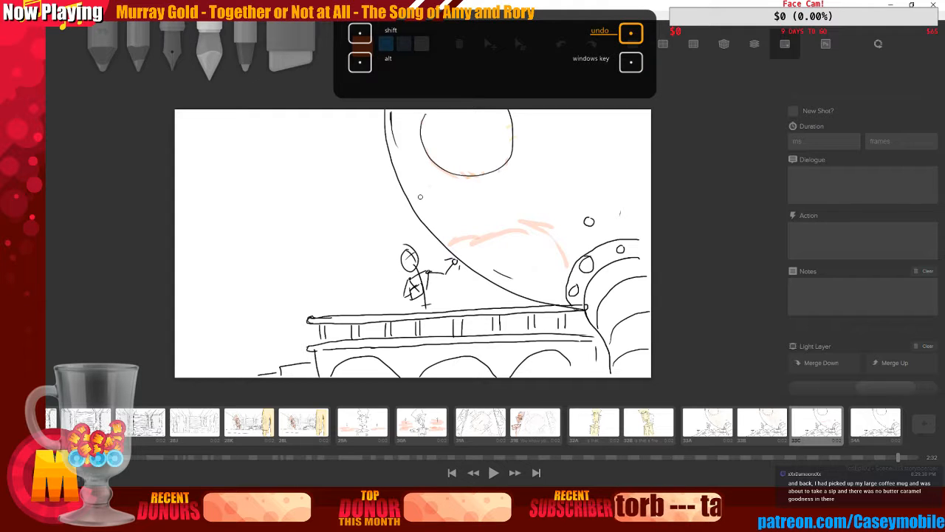
pyautogui.moveTo(429, 218)
pyautogui.mouseDown()
pyautogui.moveTo(421, 191)
pyautogui.moveTo(442, 204)
pyautogui.moveTo(435, 187)
pyautogui.moveTo(458, 185)
pyautogui.mouseUp()
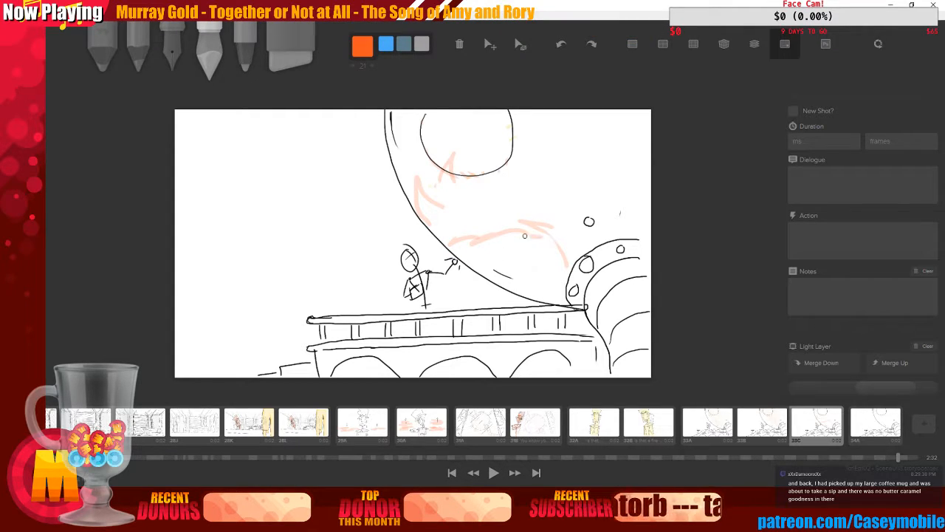
pyautogui.hotkey('ctrl', 'z')
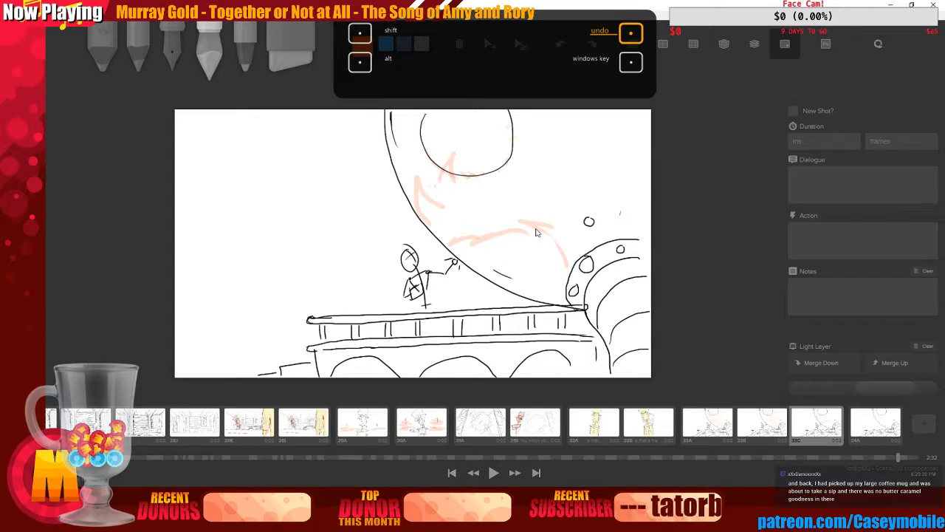
pyautogui.moveTo(411, 138); pyautogui.dragTo(418, 178)
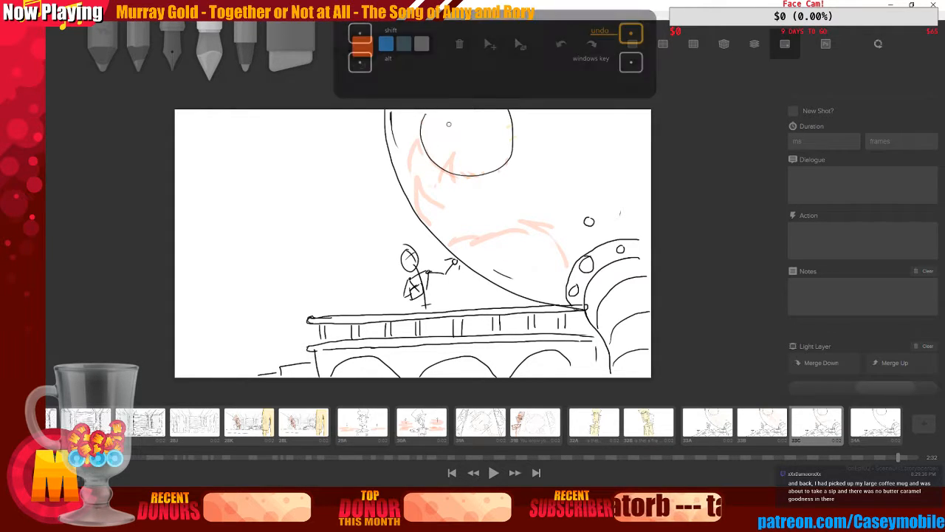
pyautogui.moveTo(453, 123); pyautogui.dragTo(437, 137)
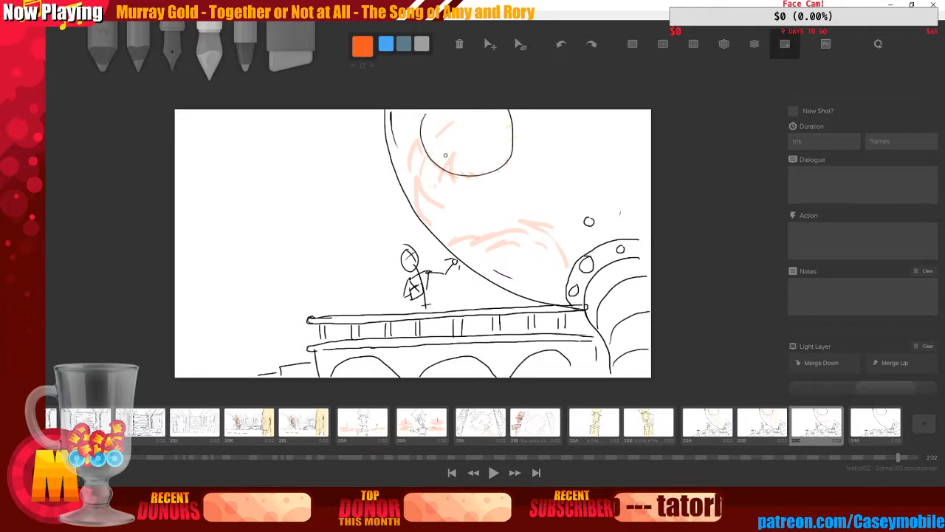
# Change the colour to Yellow and add yellow glow streaks over the upper right of the moon
pyautogui.click(363, 47)
pyautogui.click(394, 96)
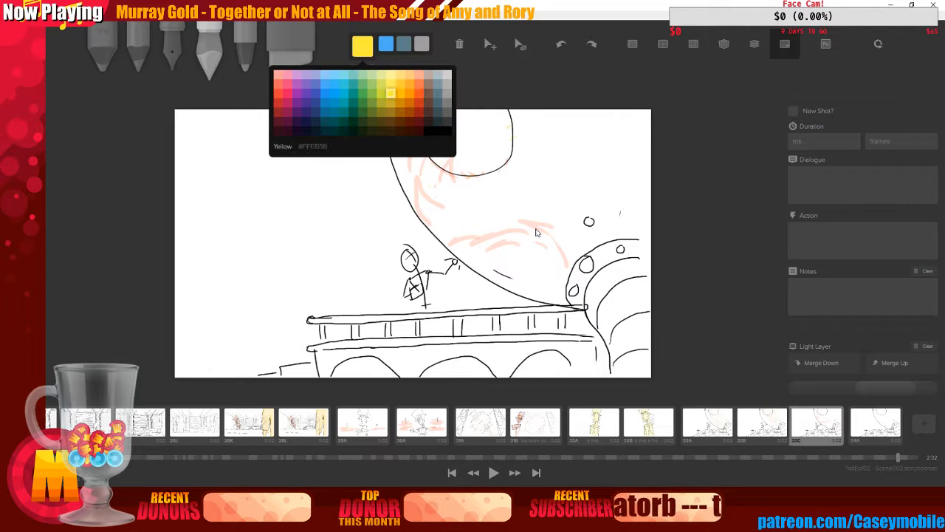
pyautogui.moveTo(578, 240); pyautogui.dragTo(509, 203)
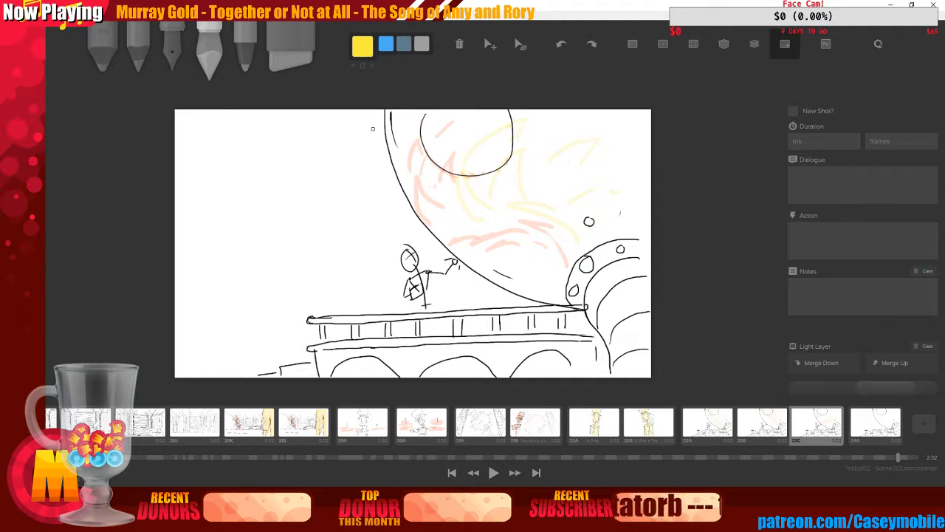
# Switch to red-orange and build up dense glow streaks along the moon's lower edge near the figure
pyautogui.click(363, 47)
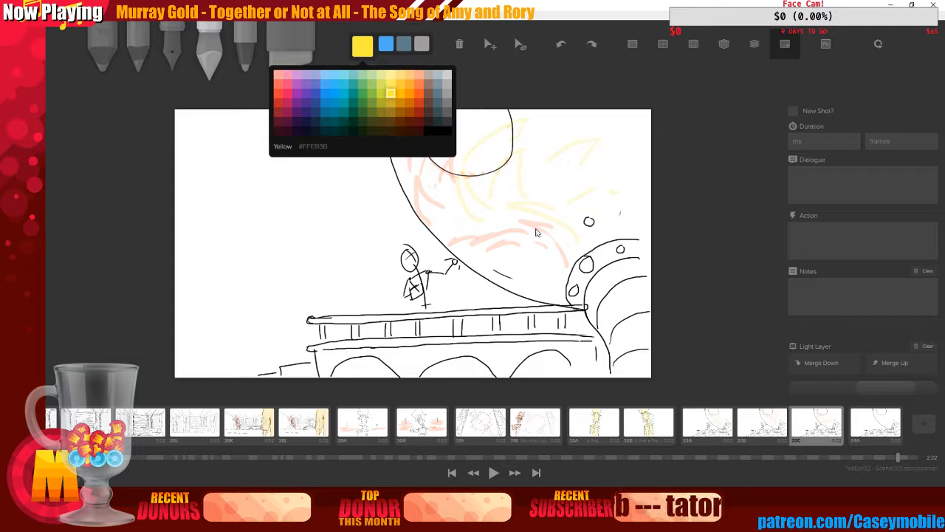
pyautogui.click(422, 100)
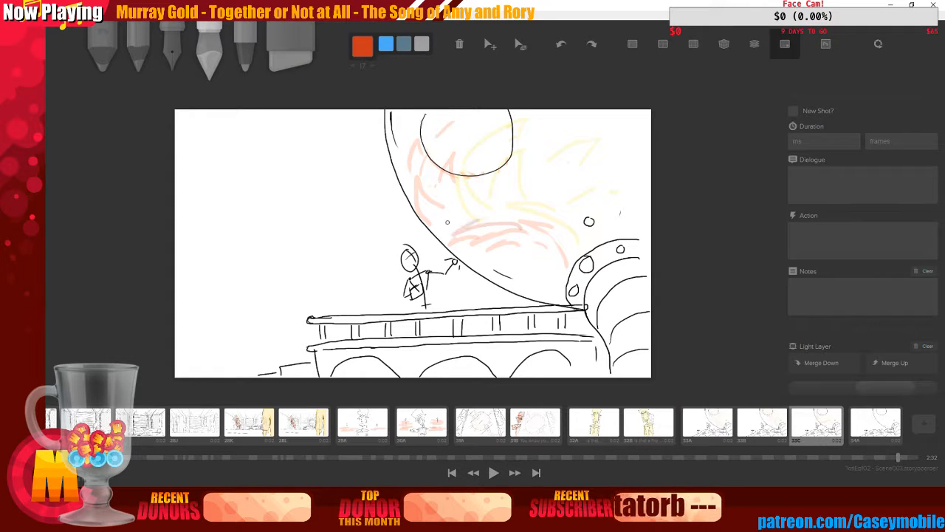
pyautogui.moveTo(453, 210)
pyautogui.mouseDown()
pyautogui.moveTo(448, 243)
pyautogui.moveTo(470, 230)
pyautogui.moveTo(479, 249)
pyautogui.mouseUp()
pyautogui.moveTo(455, 243); pyautogui.dragTo(491, 235)
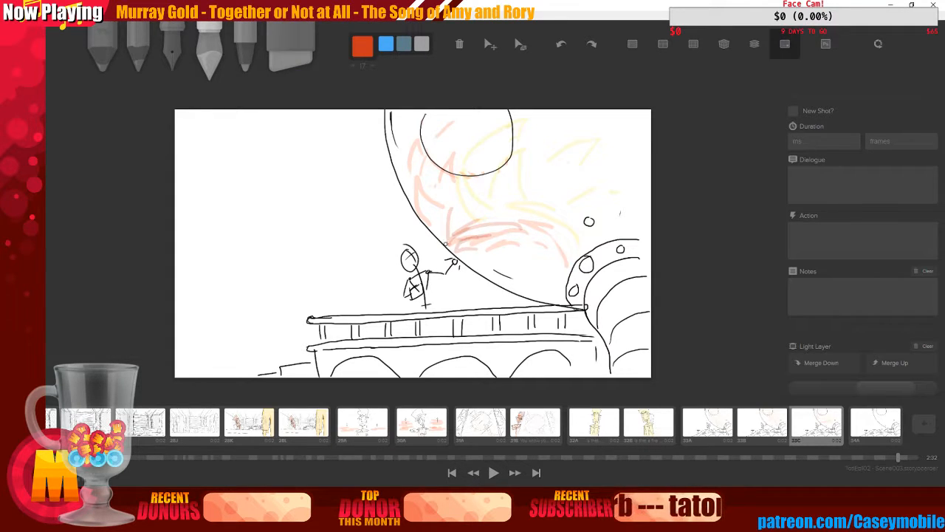
pyautogui.moveTo(434, 200)
pyautogui.mouseDown()
pyautogui.moveTo(442, 234)
pyautogui.moveTo(458, 207)
pyautogui.moveTo(446, 235)
pyautogui.mouseUp()
pyautogui.moveTo(436, 204)
pyautogui.mouseDown()
pyautogui.moveTo(449, 239)
pyautogui.moveTo(436, 230)
pyautogui.mouseUp()
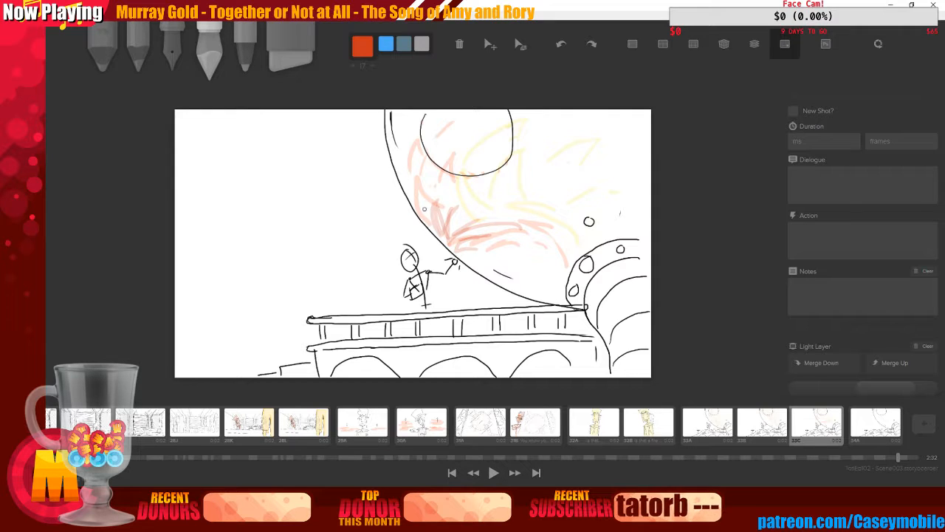
pyautogui.moveTo(422, 163); pyautogui.dragTo(428, 216)
pyautogui.moveTo(477, 262); pyautogui.dragTo(515, 261)
pyautogui.moveTo(494, 269); pyautogui.dragTo(511, 272)
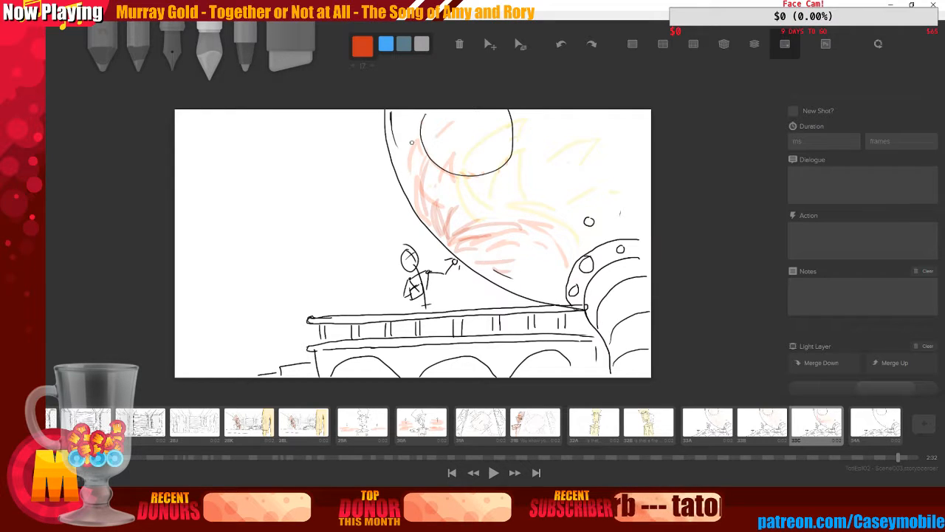
pyautogui.moveTo(413, 159); pyautogui.dragTo(416, 199)
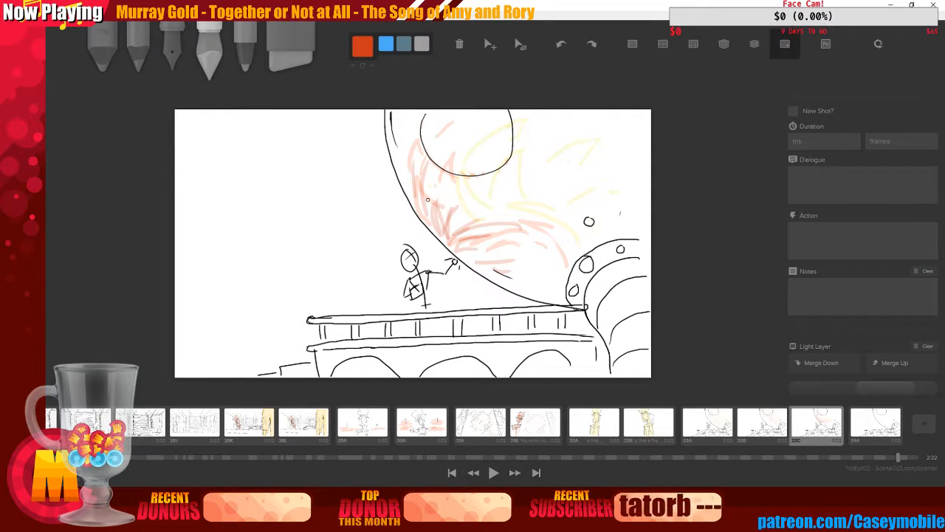
# Erase the stick figure from the bridge with a smaller eraser
pyautogui.press('6')
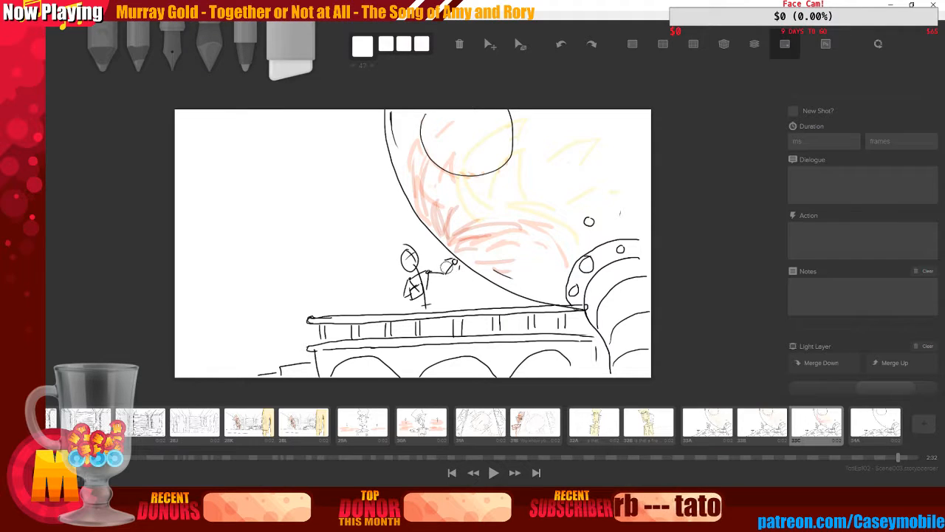
pyautogui.press('[')
pyautogui.press('[')
pyautogui.moveTo(448, 266)
pyautogui.mouseDown()
pyautogui.moveTo(461, 270)
pyautogui.moveTo(452, 264)
pyautogui.moveTo(437, 274)
pyautogui.moveTo(405, 259)
pyautogui.moveTo(416, 252)
pyautogui.moveTo(420, 275)
pyautogui.moveTo(426, 265)
pyautogui.moveTo(408, 290)
pyautogui.moveTo(433, 280)
pyautogui.moveTo(425, 306)
pyautogui.mouseUp()
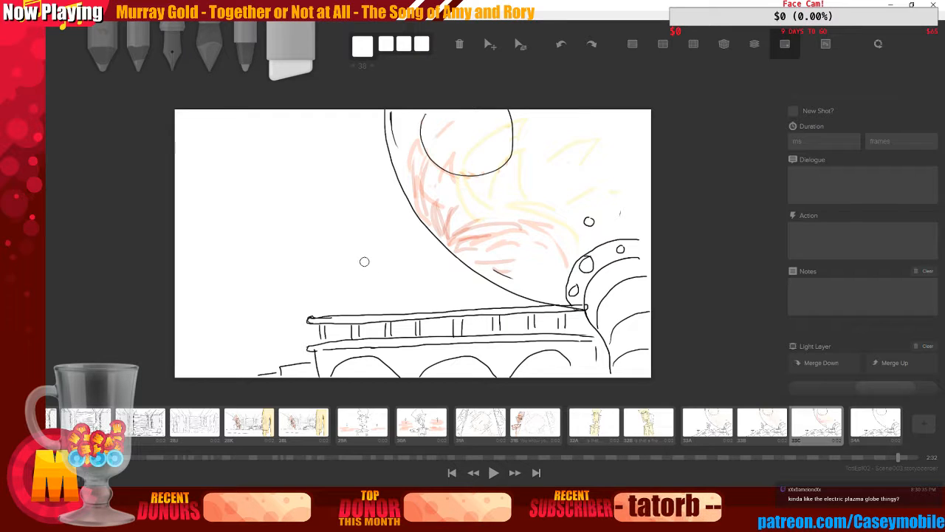
# With the pen and onion skin on, redraw the stick figure's body leaning over the bridge railing
pyautogui.click(173, 50)
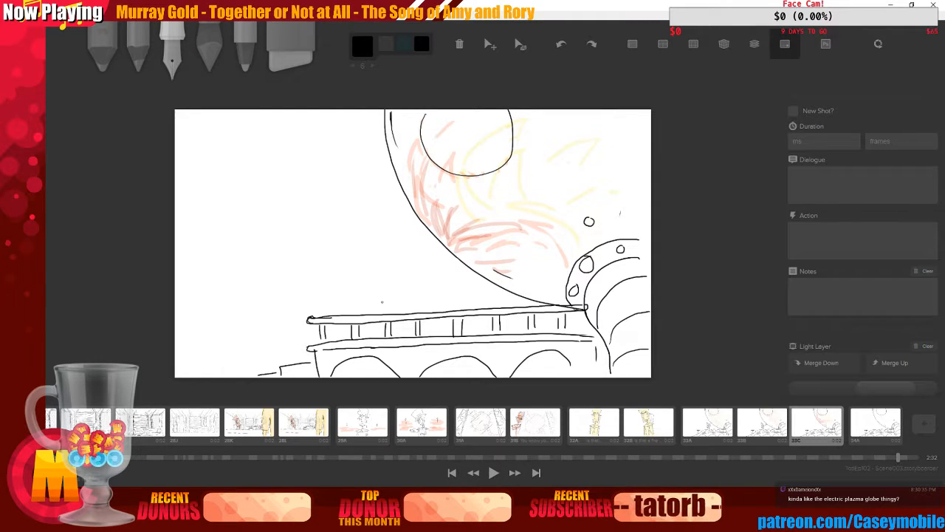
pyautogui.press('o')
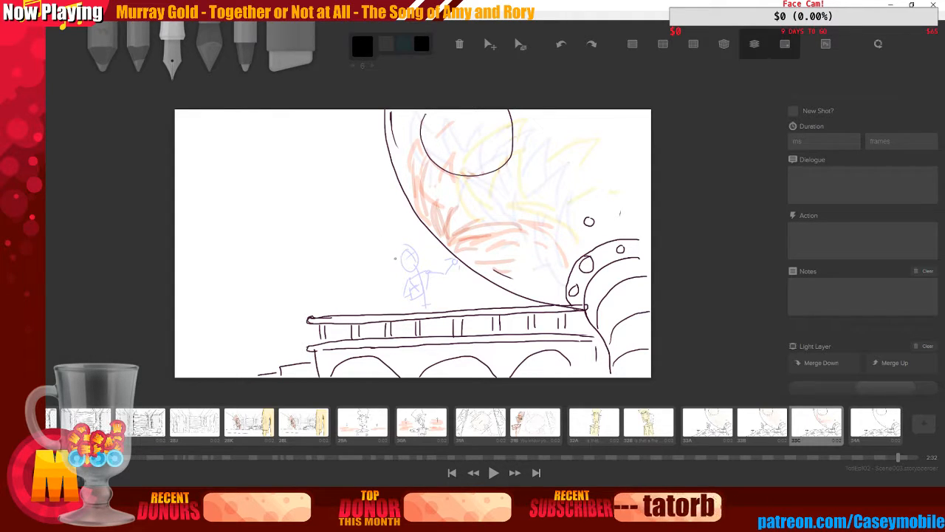
pyautogui.moveTo(381, 265); pyautogui.dragTo(393, 307)
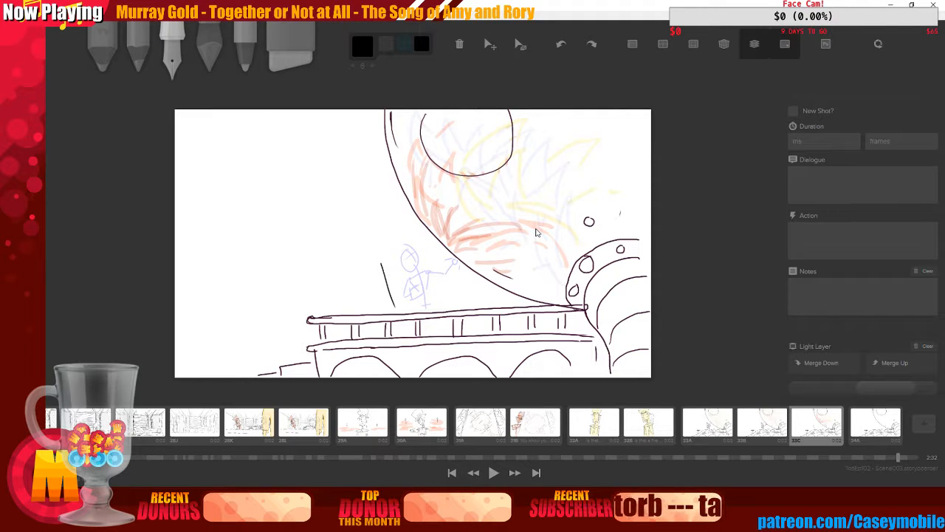
pyautogui.hotkey('ctrl', 'z')
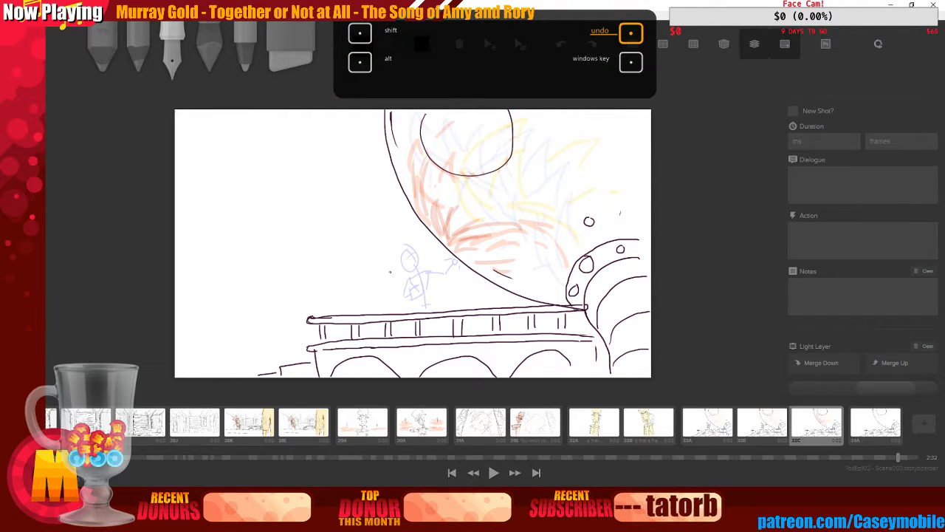
pyautogui.moveTo(390, 272); pyautogui.dragTo(406, 306)
pyautogui.hotkey('ctrl', 'z')
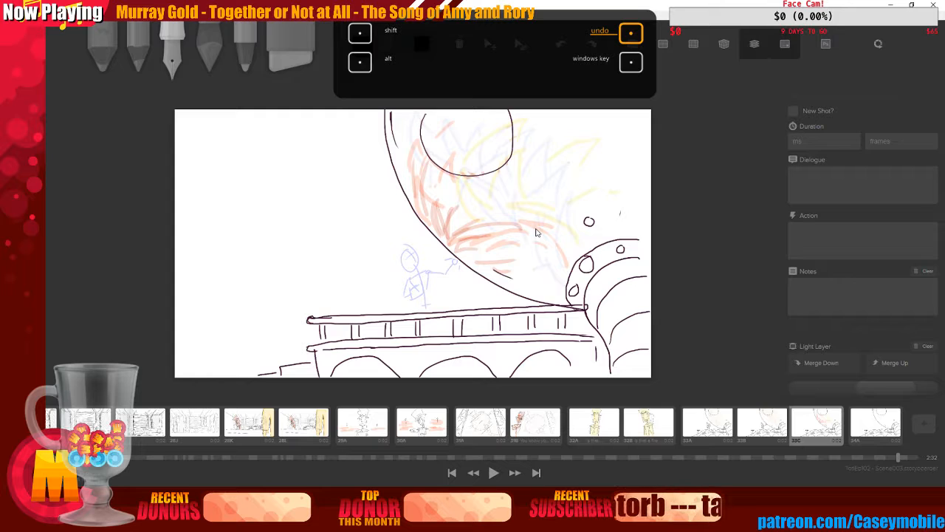
pyautogui.moveTo(398, 273)
pyautogui.mouseDown()
pyautogui.moveTo(415, 306)
pyautogui.moveTo(418, 279)
pyautogui.moveTo(414, 307)
pyautogui.moveTo(422, 303)
pyautogui.moveTo(375, 304)
pyautogui.moveTo(396, 311)
pyautogui.mouseUp()
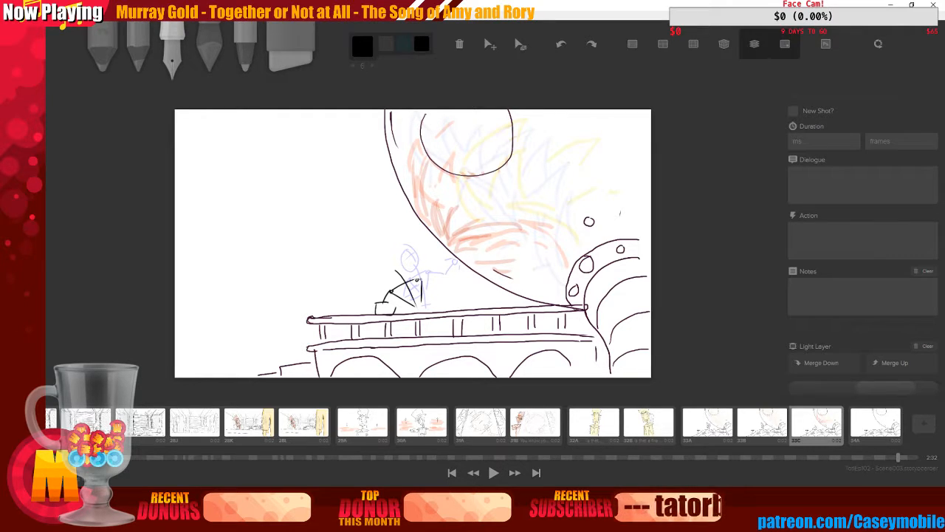
pyautogui.moveTo(419, 279)
pyautogui.mouseDown()
pyautogui.moveTo(434, 287)
pyautogui.moveTo(410, 302)
pyautogui.mouseUp()
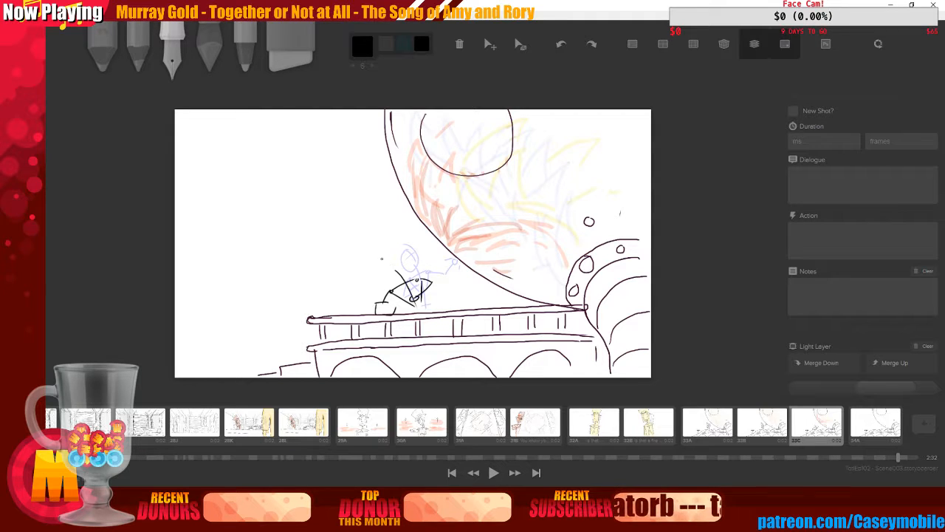
pyautogui.hotkey('ctrl', 'z')
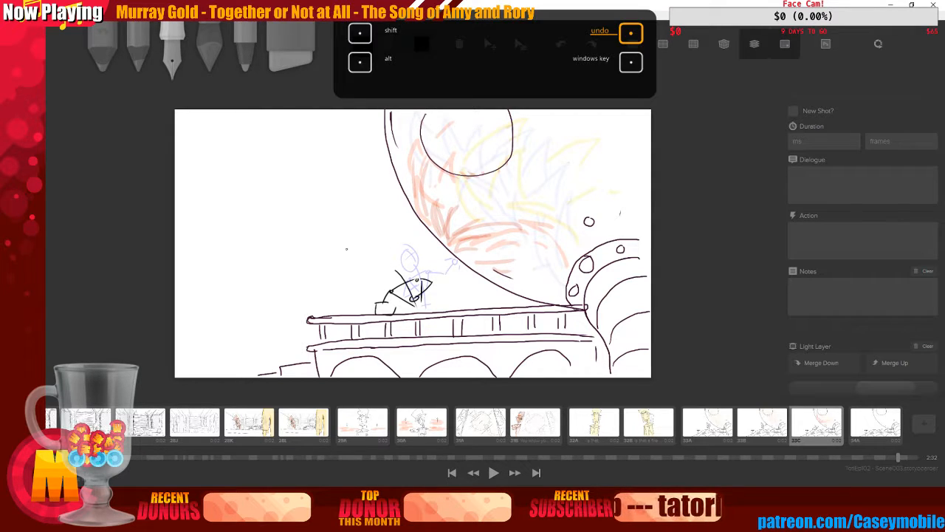
# Draw the figure's round head with short motion lines beside it, and turn off the onion skin
pyautogui.moveTo(390, 252); pyautogui.dragTo(393, 253)
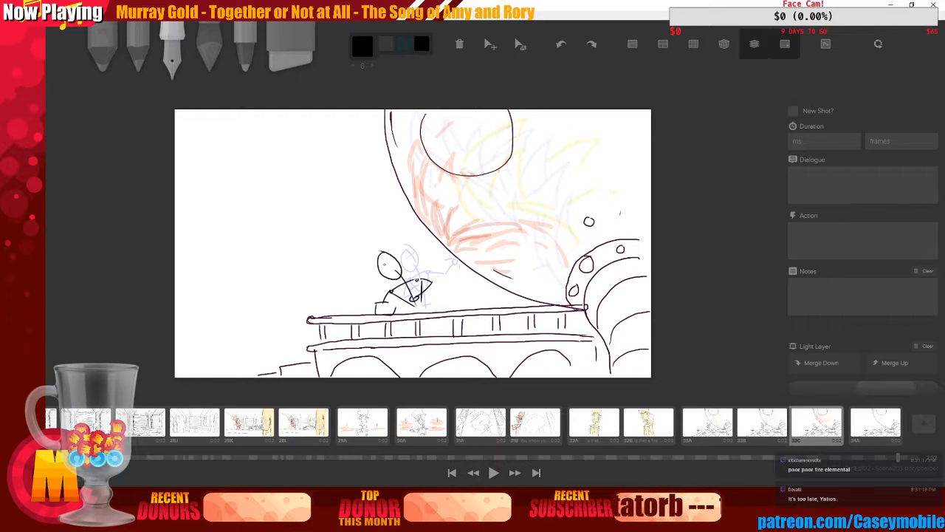
pyautogui.moveTo(384, 258); pyautogui.dragTo(403, 269)
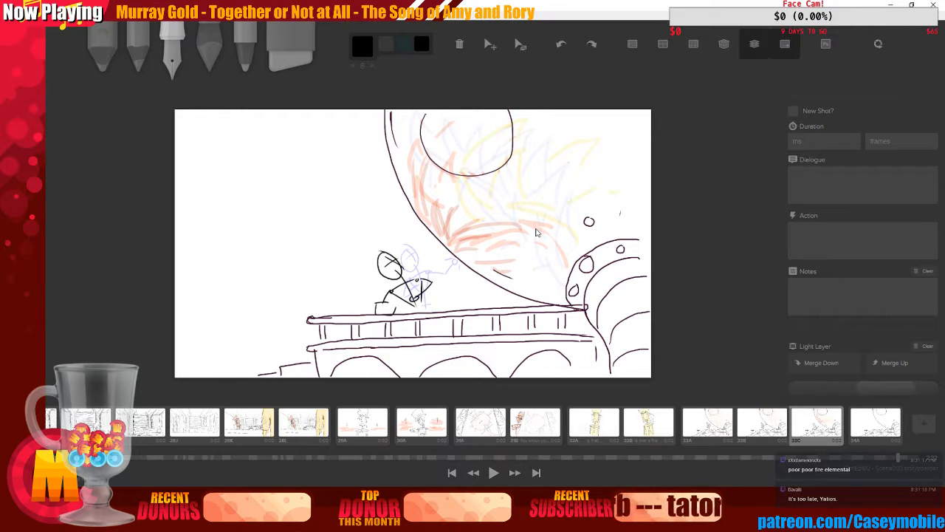
pyautogui.hotkey('ctrl', 'z')
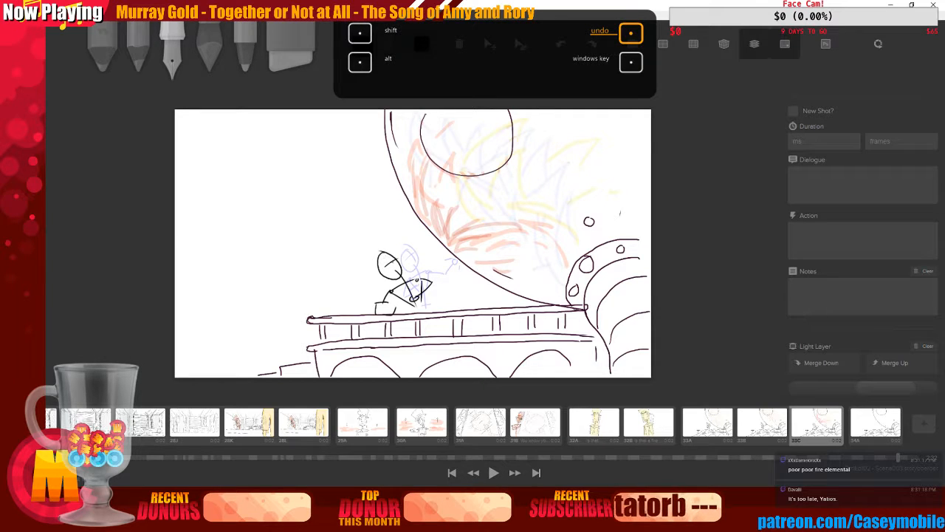
pyautogui.moveTo(388, 256); pyautogui.dragTo(396, 269)
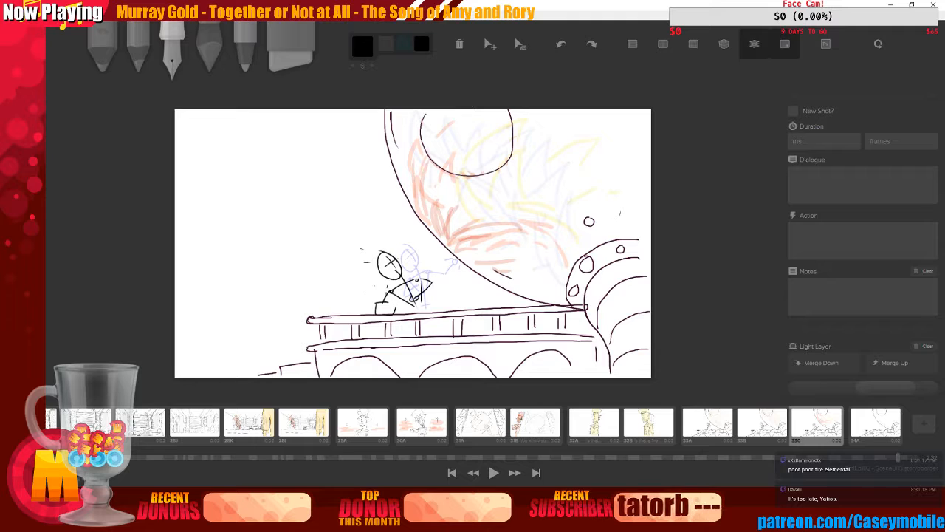
pyautogui.moveTo(377, 275); pyautogui.dragTo(371, 284)
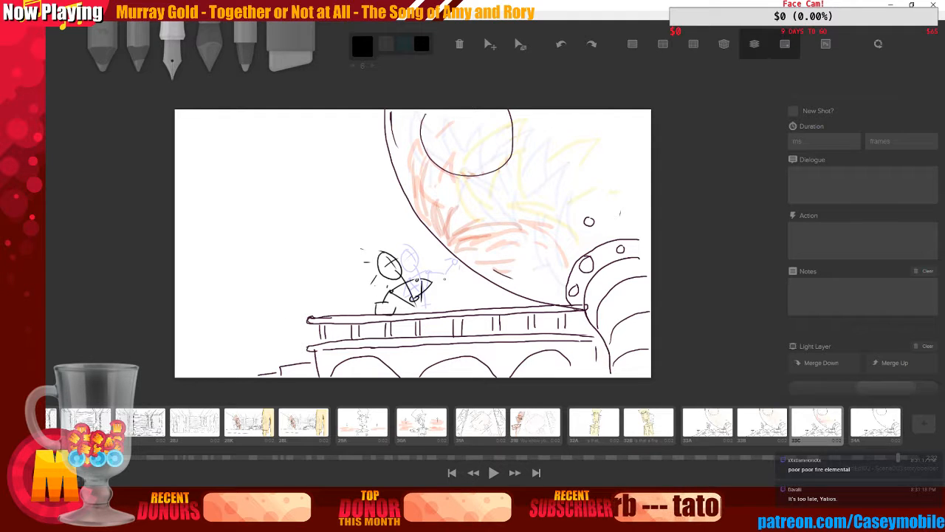
pyautogui.press('o')
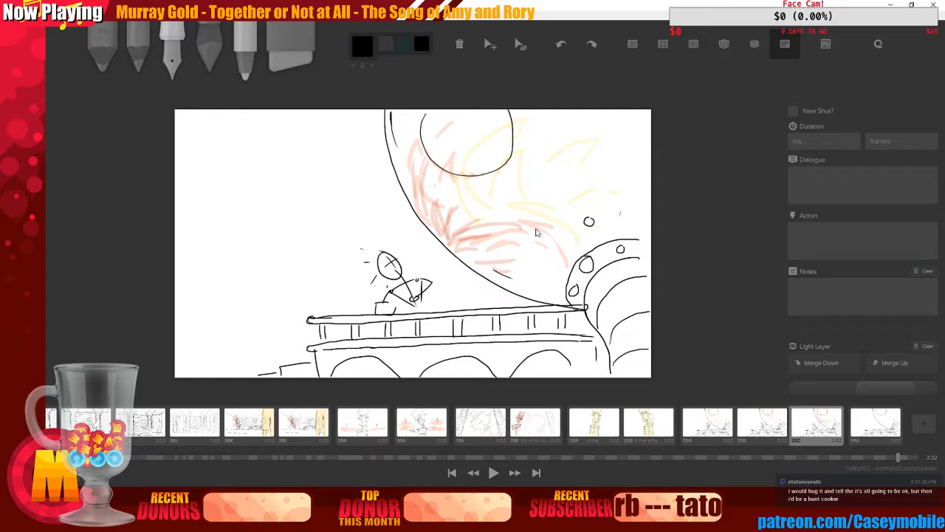
# Sketch orange glow streaks from the moon down toward the figure with the marker, then undo those three strokes
pyautogui.click(209, 56)
pyautogui.click(362, 47)
pyautogui.click(407, 91)
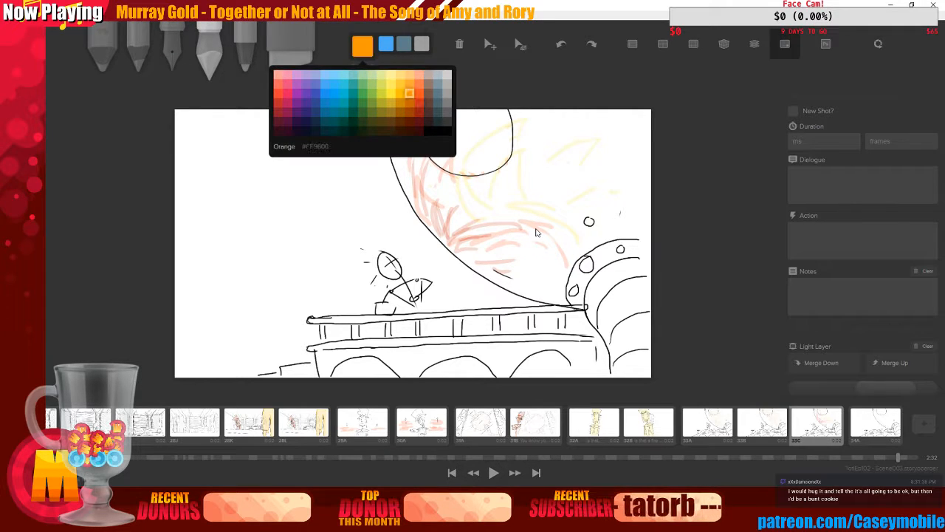
pyautogui.moveTo(368, 182)
pyautogui.mouseDown()
pyautogui.moveTo(391, 195)
pyautogui.moveTo(371, 196)
pyautogui.moveTo(436, 245)
pyautogui.moveTo(415, 244)
pyautogui.moveTo(459, 284)
pyautogui.mouseUp()
pyautogui.moveTo(445, 259); pyautogui.dragTo(462, 296)
pyautogui.moveTo(475, 282); pyautogui.dragTo(483, 293)
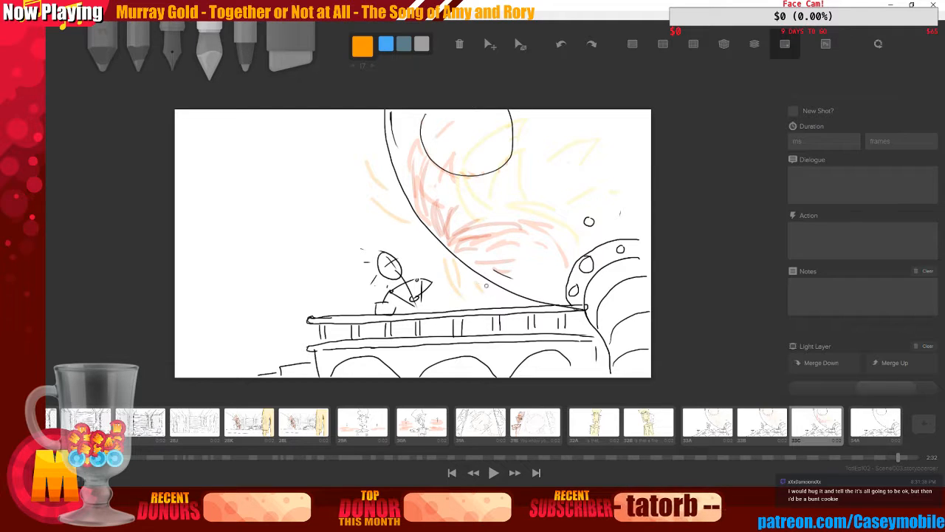
pyautogui.hotkey('ctrl', 'z')
pyautogui.hotkey('ctrl', 'z')
pyautogui.hotkey('ctrl', 'z')
pyautogui.hotkey('ctrl', 'z')
pyautogui.hotkey('ctrl', 'z')
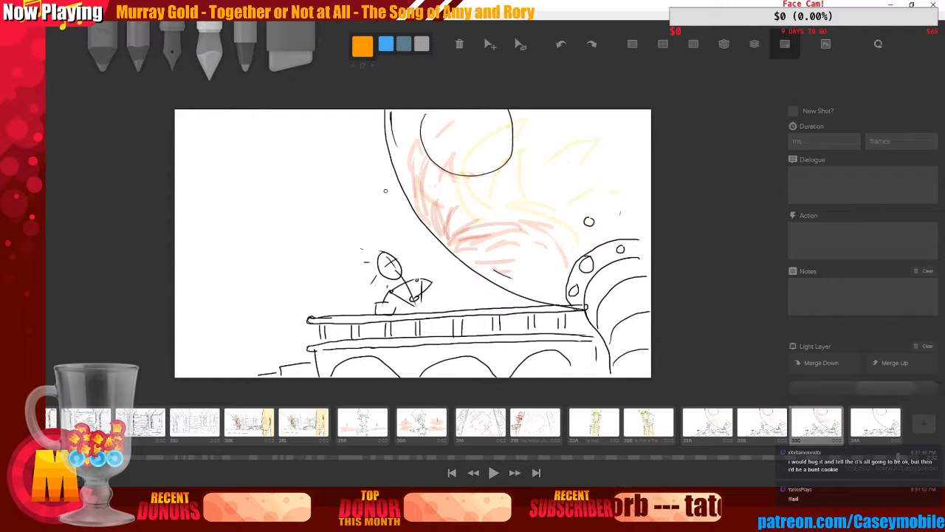
# Add more orange glow streaks with the marker around the moon and the figure on the bridge
pyautogui.moveTo(377, 147)
pyautogui.mouseDown()
pyautogui.moveTo(385, 198)
pyautogui.moveTo(404, 216)
pyautogui.mouseUp()
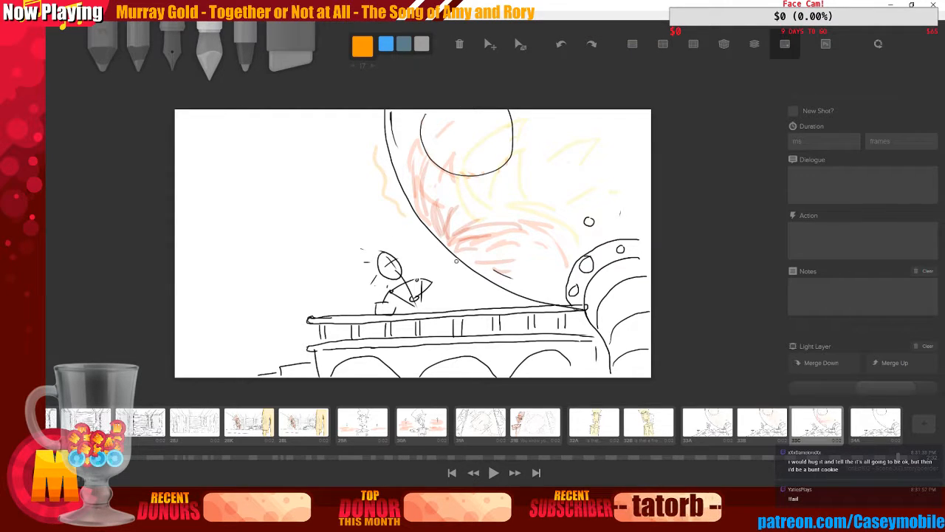
pyautogui.moveTo(456, 260); pyautogui.dragTo(502, 294)
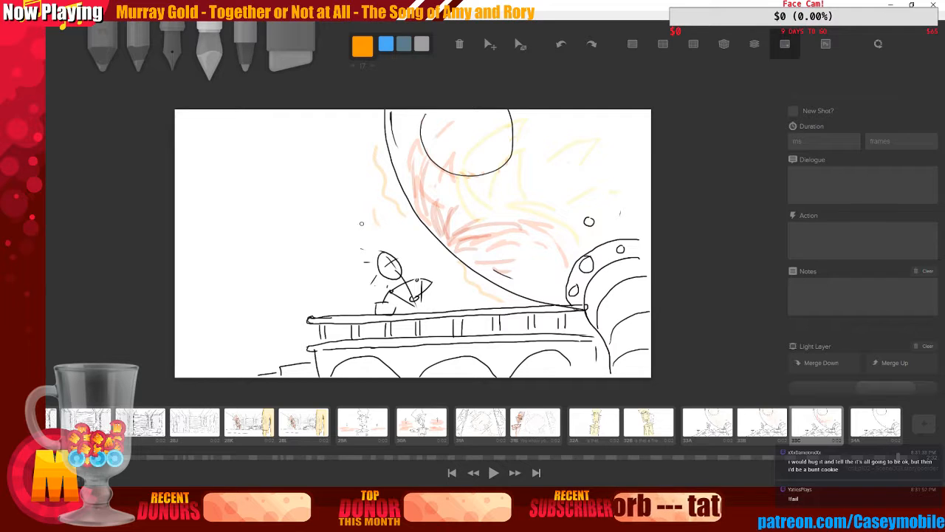
pyautogui.moveTo(361, 223); pyautogui.dragTo(323, 209)
pyautogui.moveTo(329, 285); pyautogui.dragTo(388, 260)
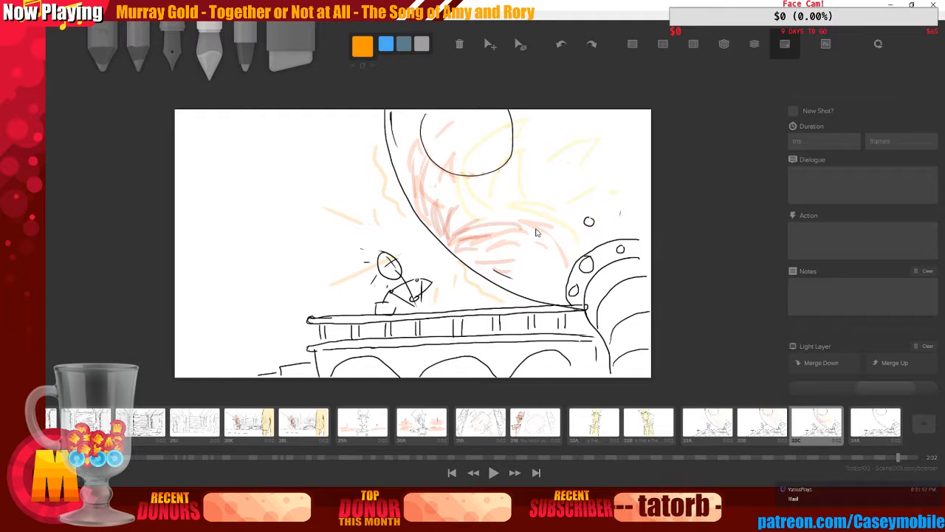
# Duplicate the following empty bridge board and step back to the new copy
pyautogui.press('Right')
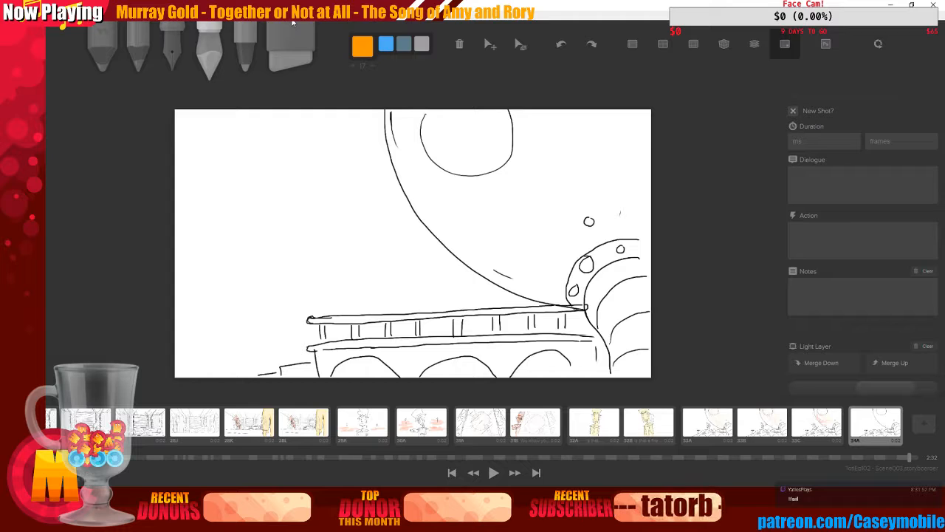
pyautogui.press('d')
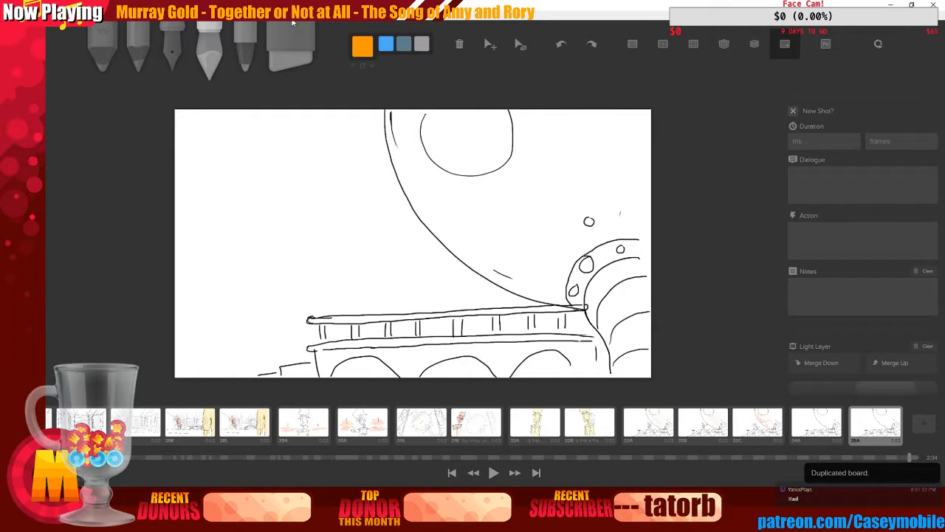
pyautogui.press('Left')
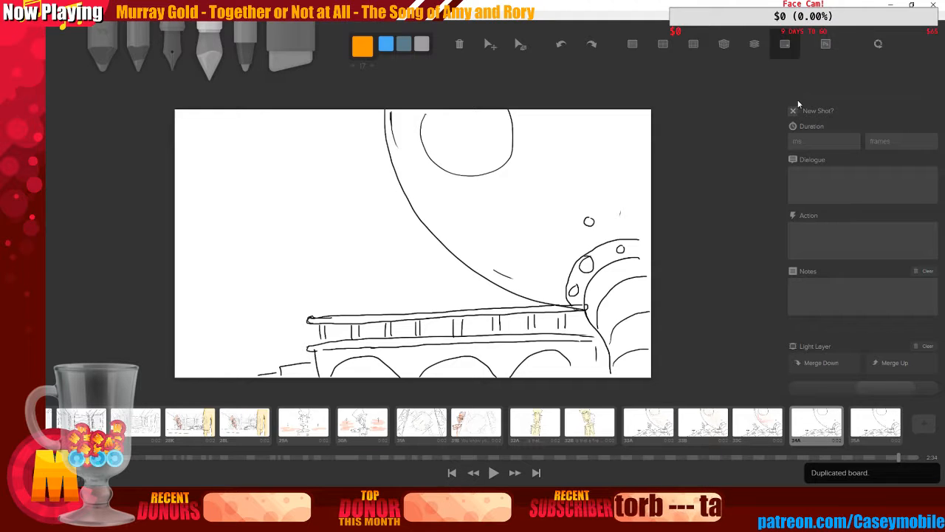
pyautogui.press('Left')
# With the pen and onion skin on, sketch the figure's head and neck on the new board, undoing stray strokes
pyautogui.press('3')
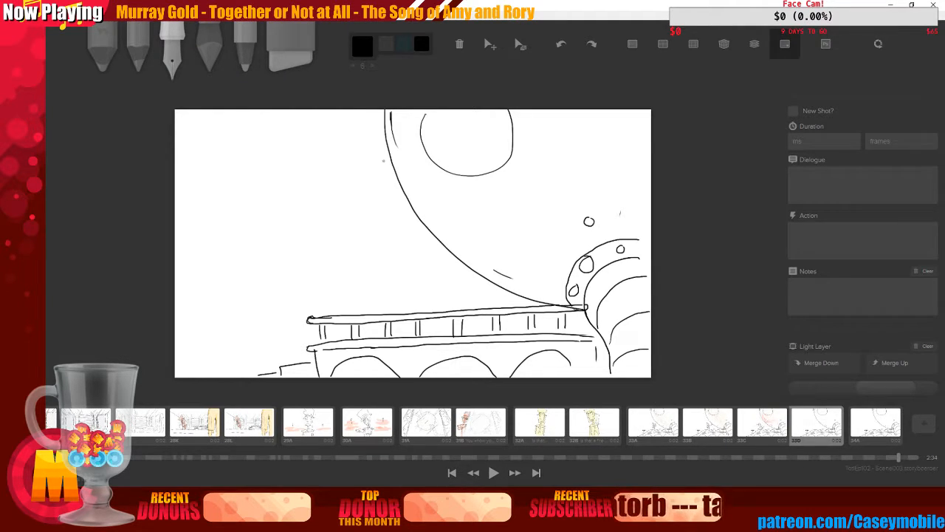
pyautogui.press('o')
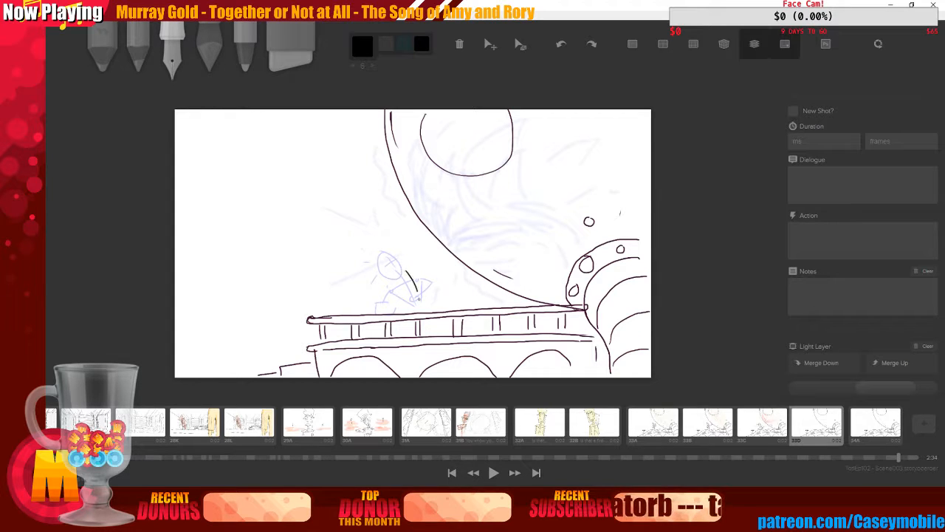
pyautogui.hotkey('ctrl', 'z')
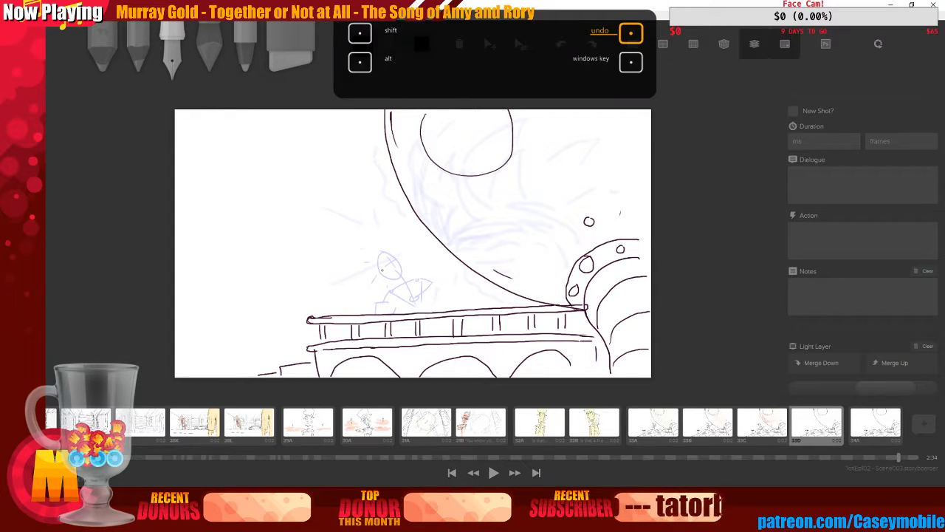
pyautogui.moveTo(403, 271); pyautogui.dragTo(411, 306)
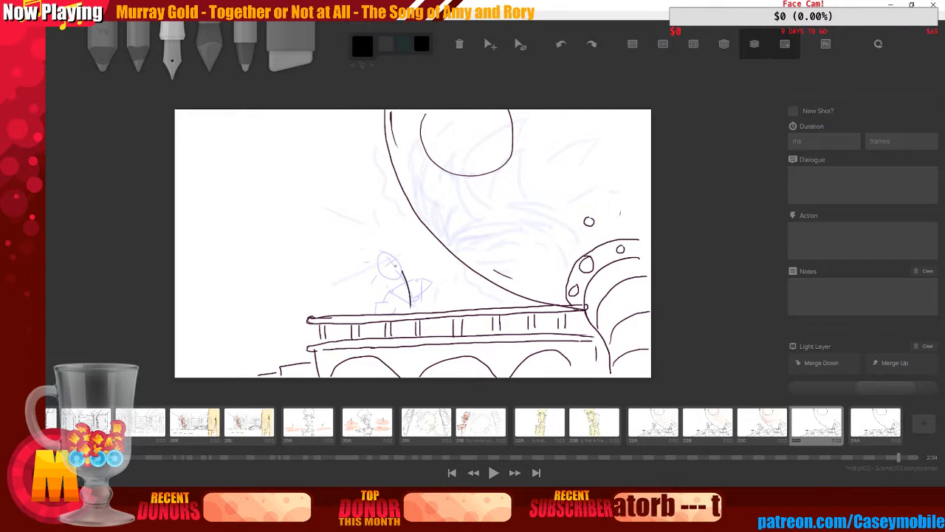
pyautogui.moveTo(393, 250)
pyautogui.mouseDown()
pyautogui.moveTo(389, 257)
pyautogui.moveTo(395, 252)
pyautogui.mouseUp()
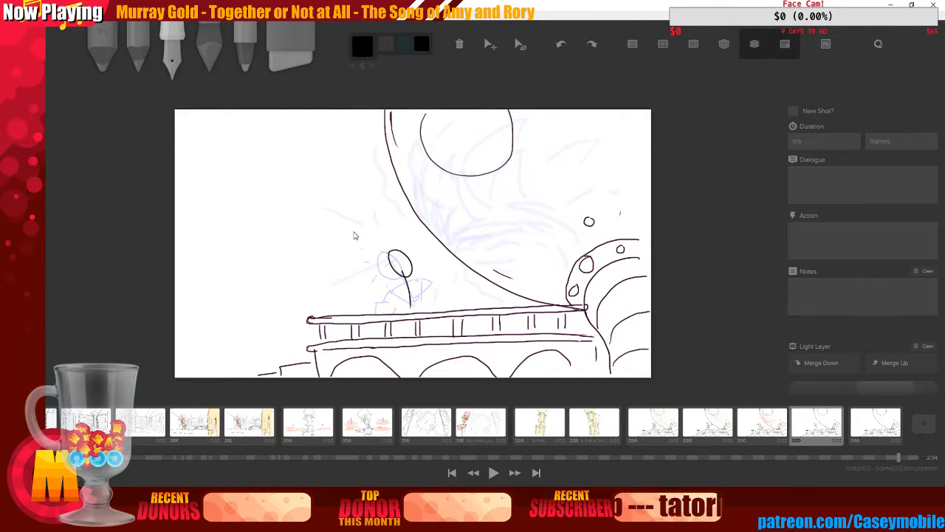
pyautogui.hotkey('ctrl', 'z')
pyautogui.moveTo(388, 254)
pyautogui.mouseDown()
pyautogui.moveTo(385, 266)
pyautogui.moveTo(390, 253)
pyautogui.mouseUp()
pyautogui.hotkey('ctrl', 'z')
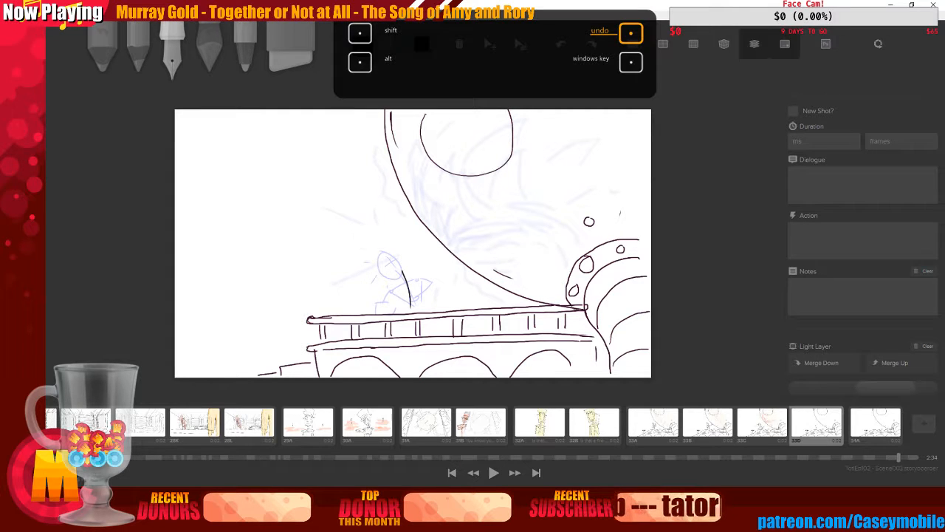
pyautogui.moveTo(385, 253)
pyautogui.mouseDown()
pyautogui.moveTo(378, 245)
pyautogui.moveTo(392, 271)
pyautogui.moveTo(386, 249)
pyautogui.moveTo(404, 257)
pyautogui.moveTo(402, 274)
pyautogui.mouseUp()
pyautogui.hotkey('ctrl', 'z')
pyautogui.hotkey('ctrl', 'z')
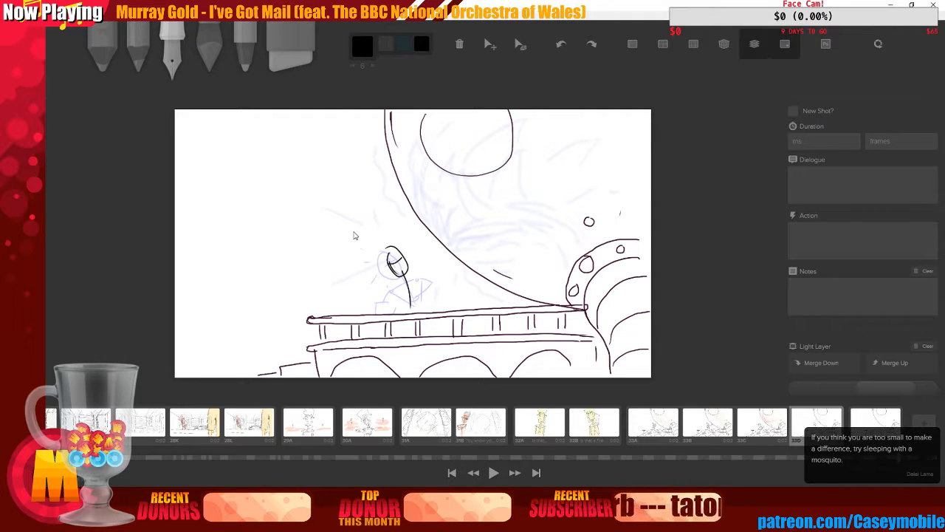
pyautogui.hotkey('ctrl', 'z')
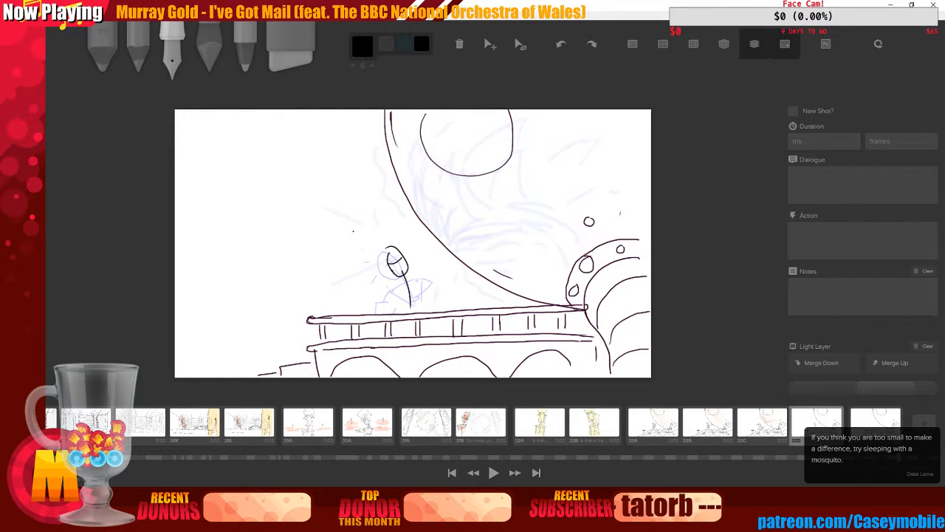
pyautogui.hotkey('ctrl', 'z')
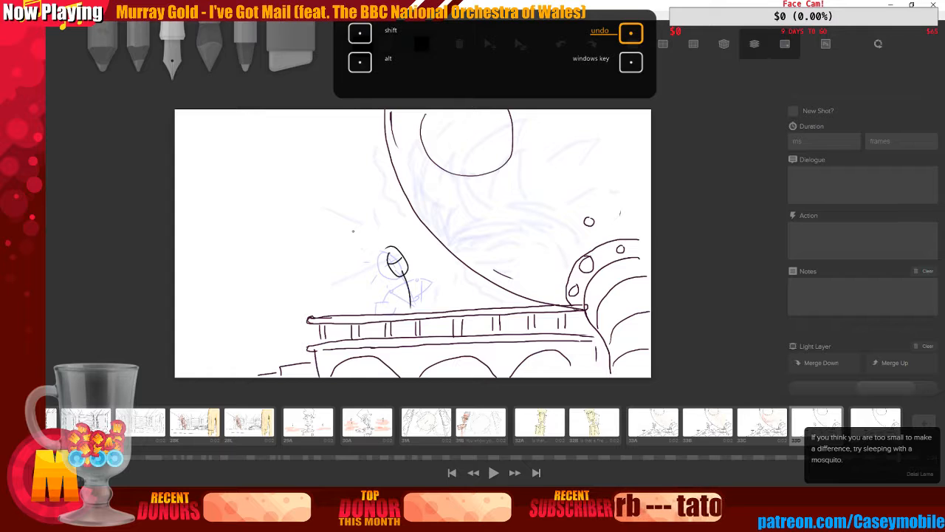
# Draw the figure's body, arms and hair leaning on the railing, and turn off the onion skin
pyautogui.moveTo(393, 258)
pyautogui.mouseDown()
pyautogui.moveTo(389, 303)
pyautogui.moveTo(389, 277)
pyautogui.moveTo(397, 300)
pyautogui.moveTo(424, 280)
pyautogui.moveTo(397, 281)
pyautogui.moveTo(397, 290)
pyautogui.moveTo(418, 280)
pyautogui.moveTo(409, 306)
pyautogui.moveTo(422, 303)
pyautogui.moveTo(417, 311)
pyautogui.mouseUp()
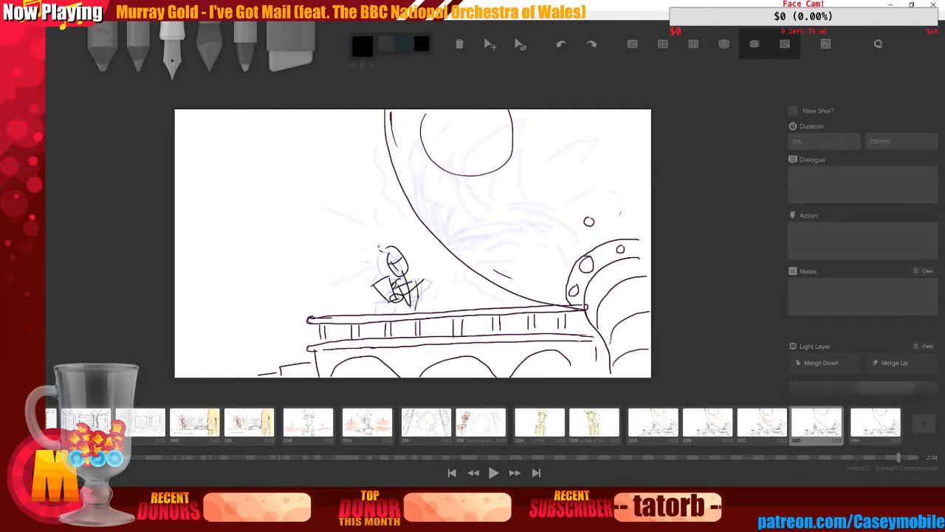
pyautogui.moveTo(374, 240); pyautogui.dragTo(394, 262)
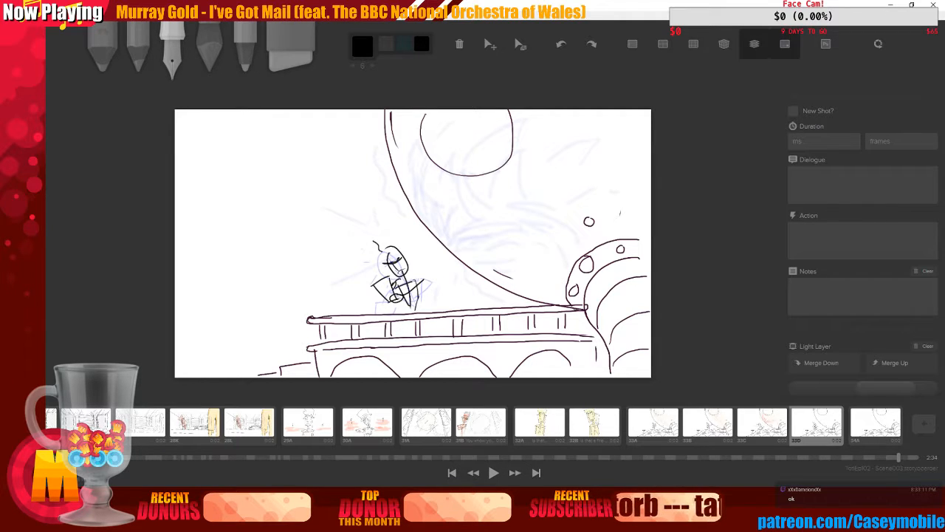
pyautogui.moveTo(410, 286); pyautogui.dragTo(420, 280)
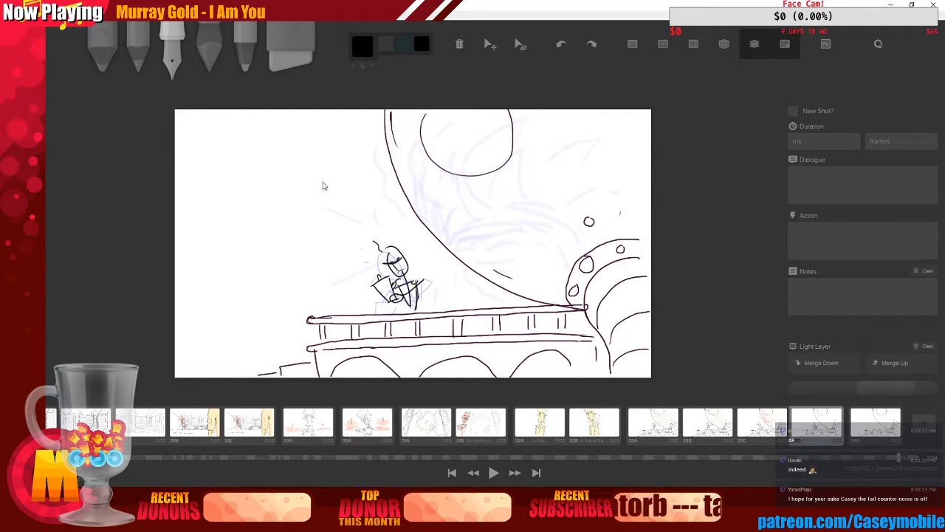
pyautogui.click(754, 43)
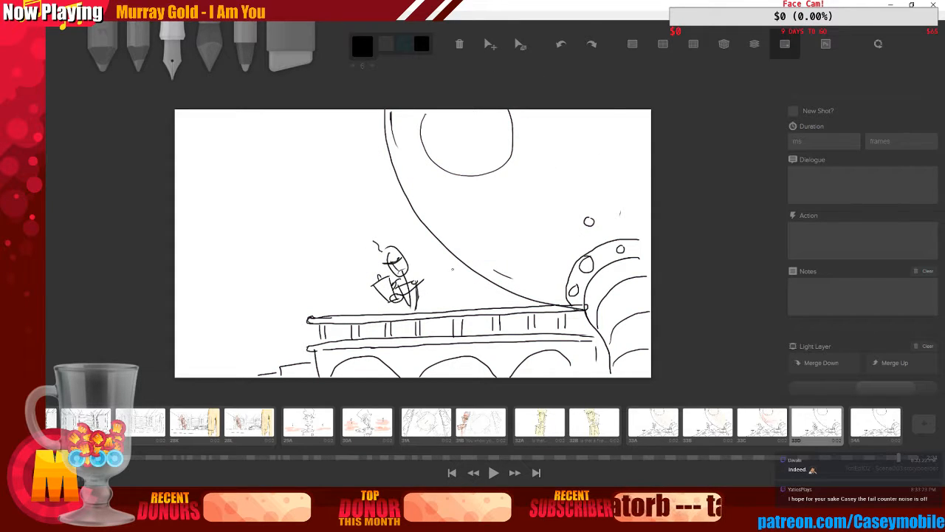
pyautogui.click(869, 420)
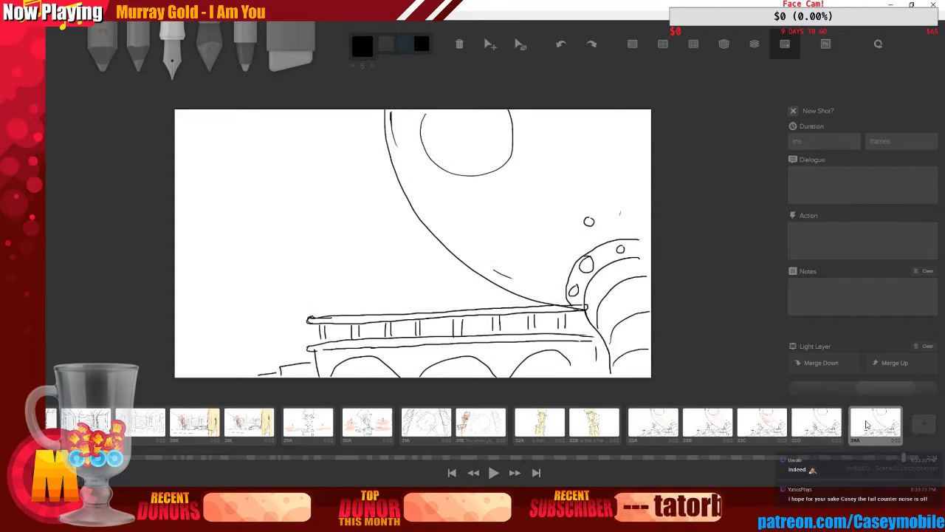
pyautogui.click(817, 427)
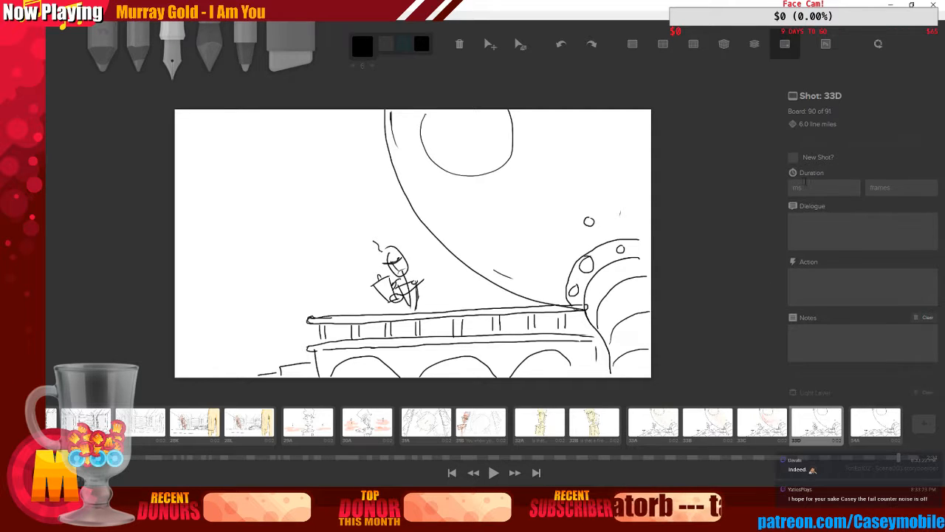
pyautogui.click(825, 241)
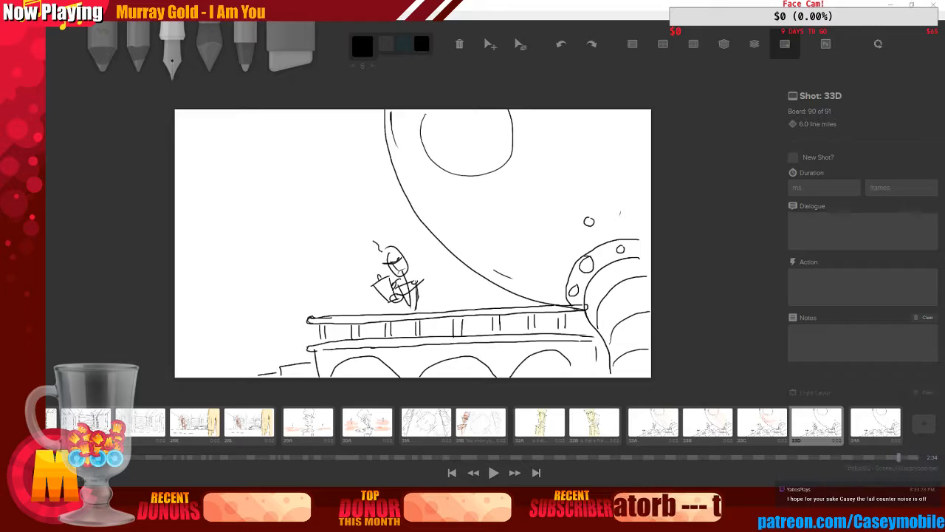
# Switch to Adobe Audition and play the tea scene recording from around 1:23 to hear the dialogue, then return
pyautogui.click(436, 517)
pyautogui.moveTo(446, 8); pyautogui.dragTo(347, 2)
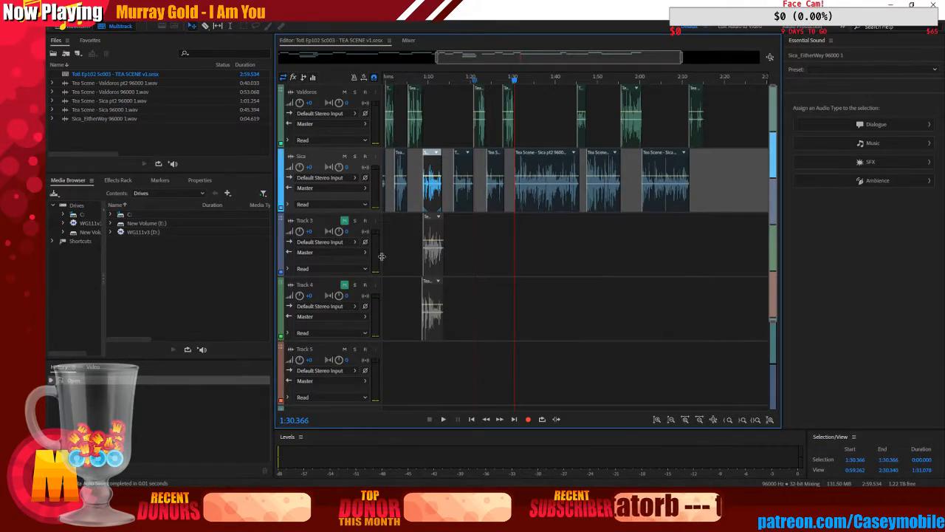
pyautogui.click(444, 419)
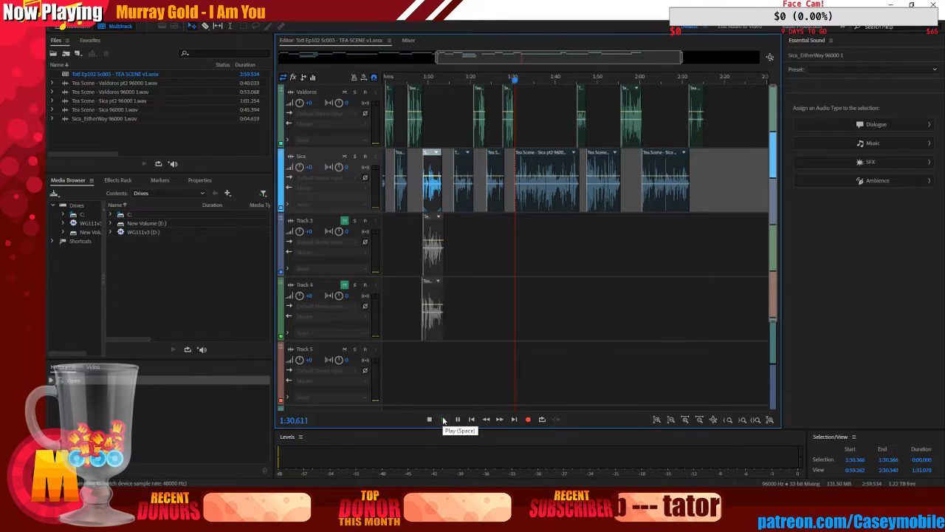
pyautogui.click(429, 419)
pyautogui.click(453, 79)
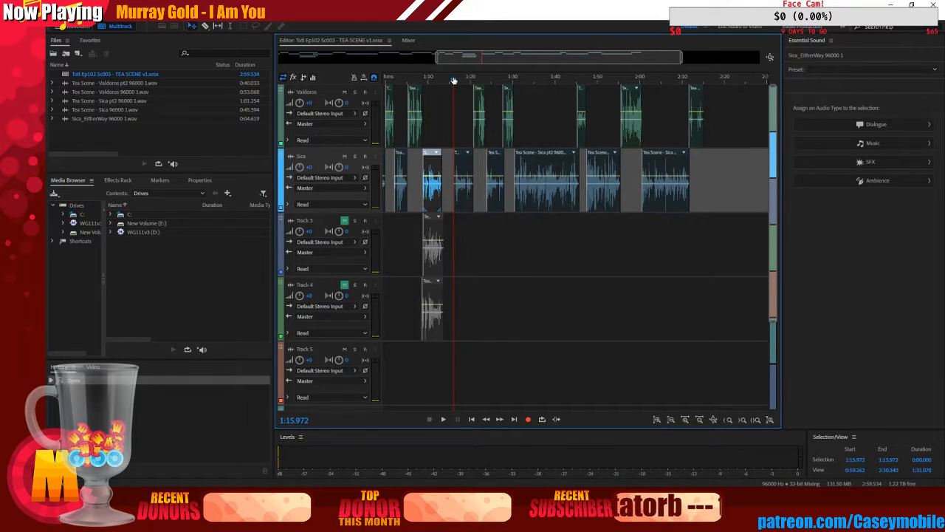
pyautogui.moveTo(454, 80); pyautogui.dragTo(486, 80)
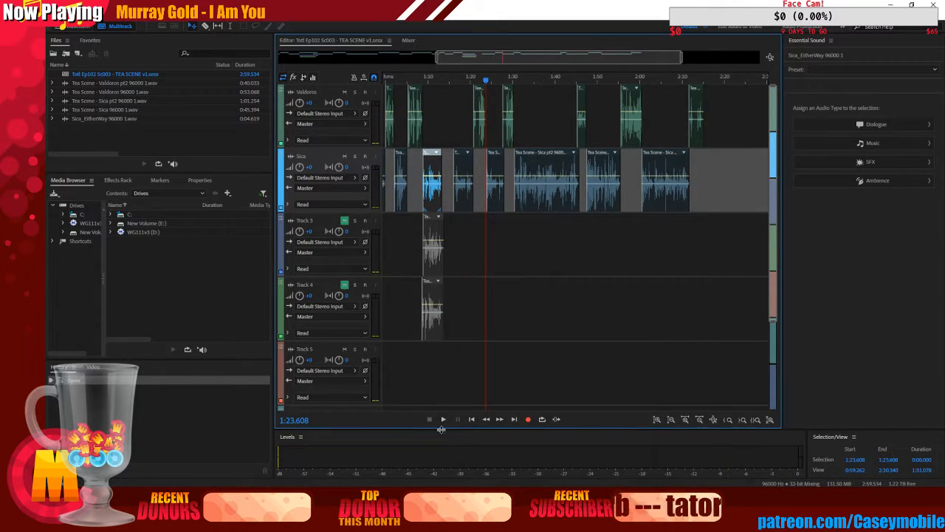
pyautogui.click(444, 419)
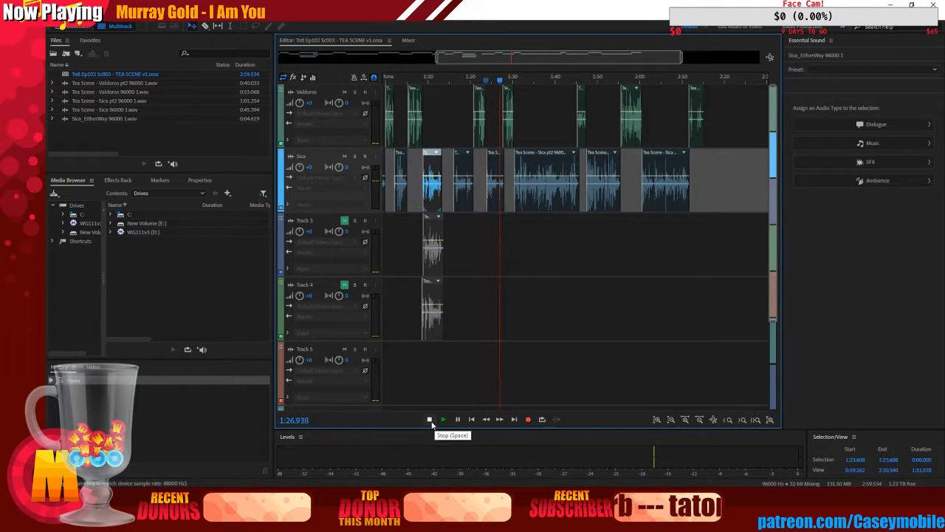
pyautogui.click(430, 420)
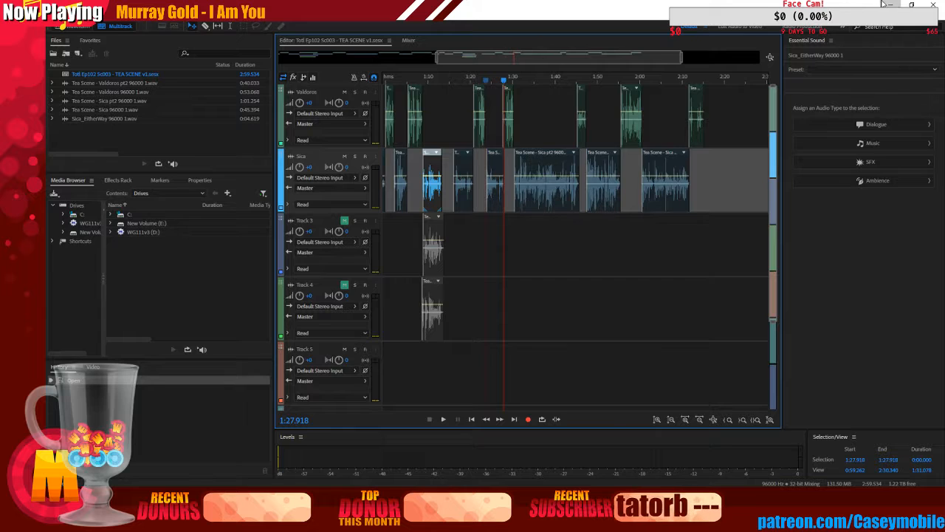
pyautogui.click(884, 4)
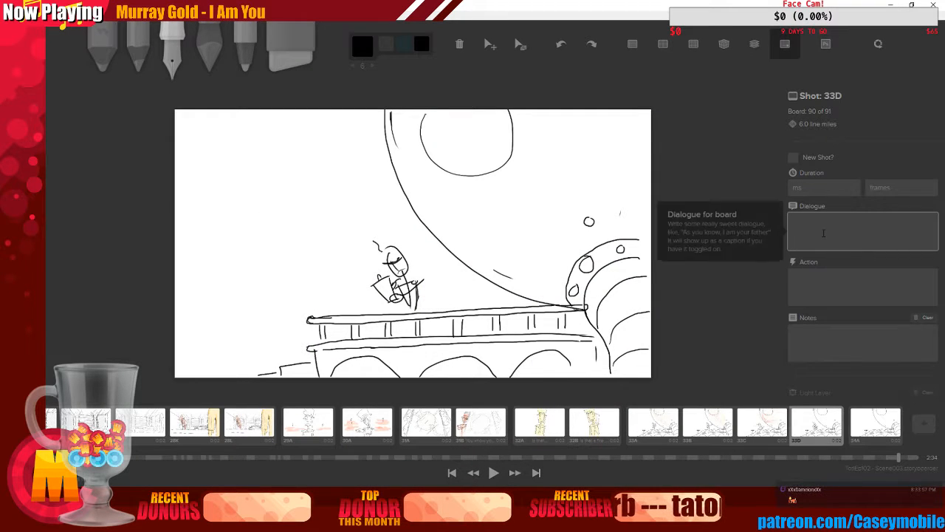
# Enter the board's dialogue as "Everything I own is run by magic..."
pyautogui.click(823, 234)
pyautogui.write('Everything I w')
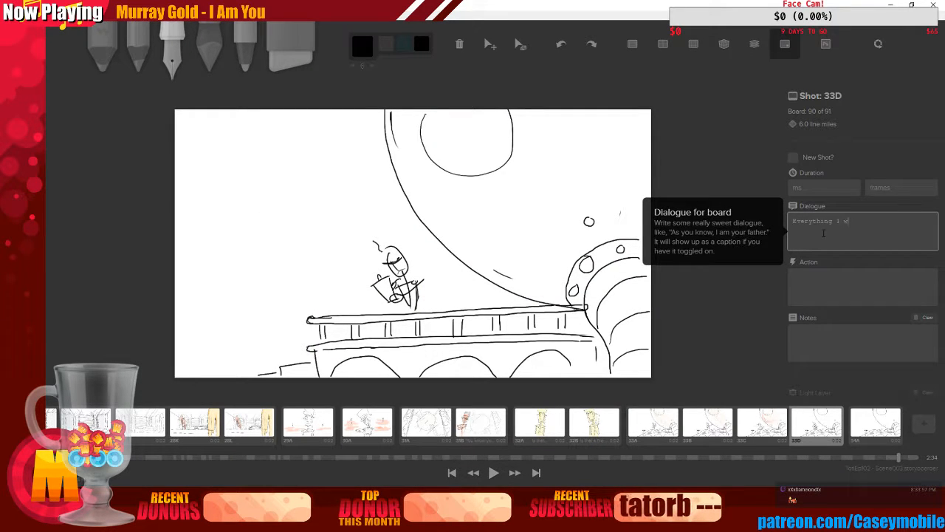
pyautogui.write('onown ')
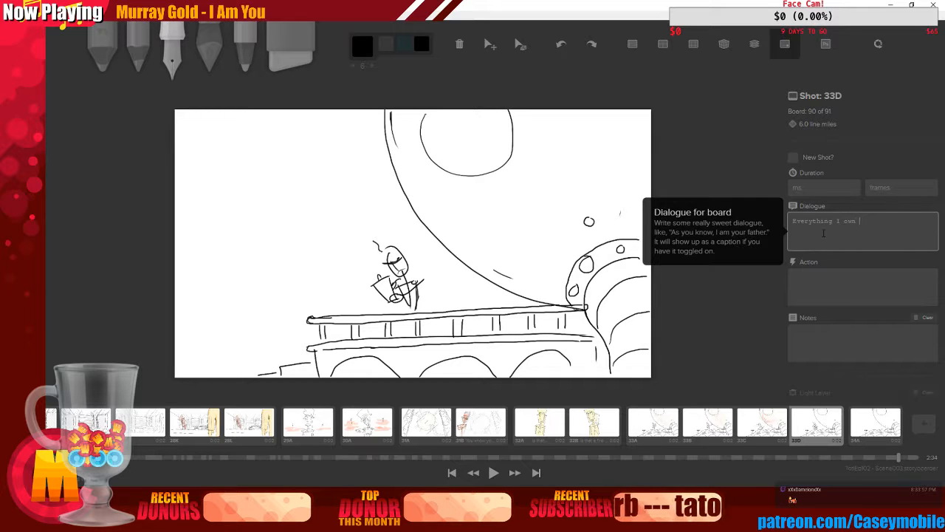
pyautogui.write('is run by magic...')
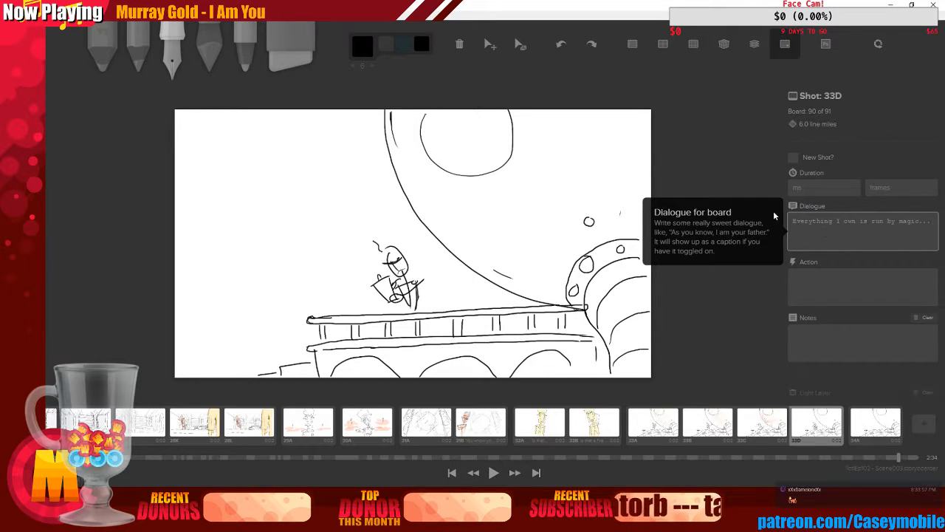
pyautogui.click(681, 275)
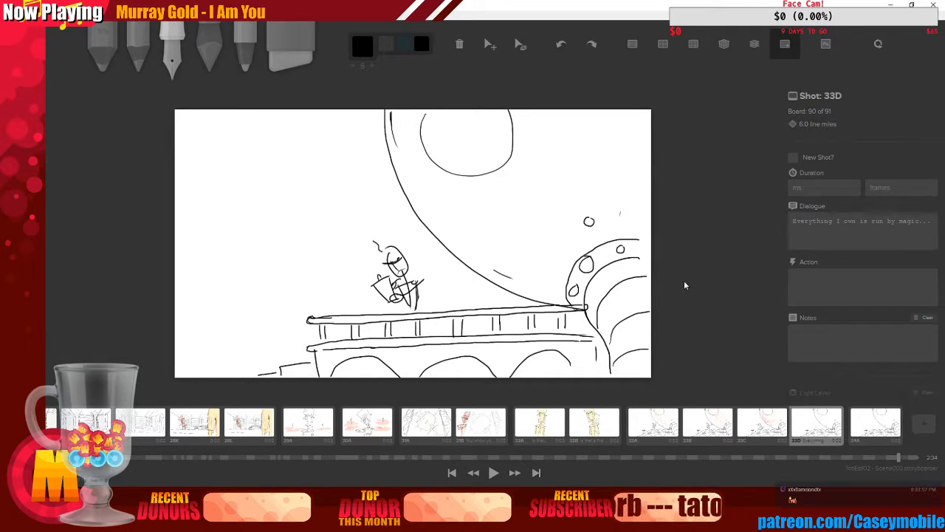
# Reselect the board in the timeline to preview its dialogue caption on the frame
pyautogui.click(776, 430)
pyautogui.click(811, 428)
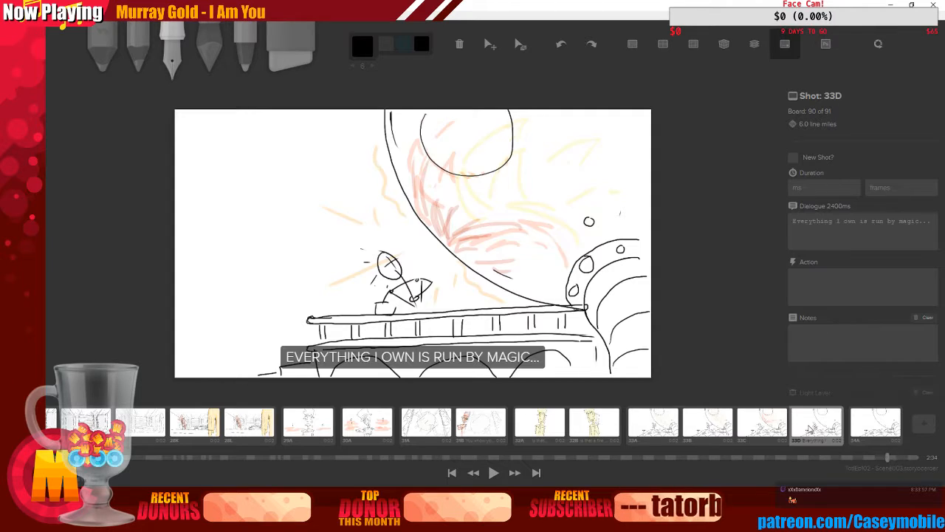
pyautogui.rightClick(811, 428)
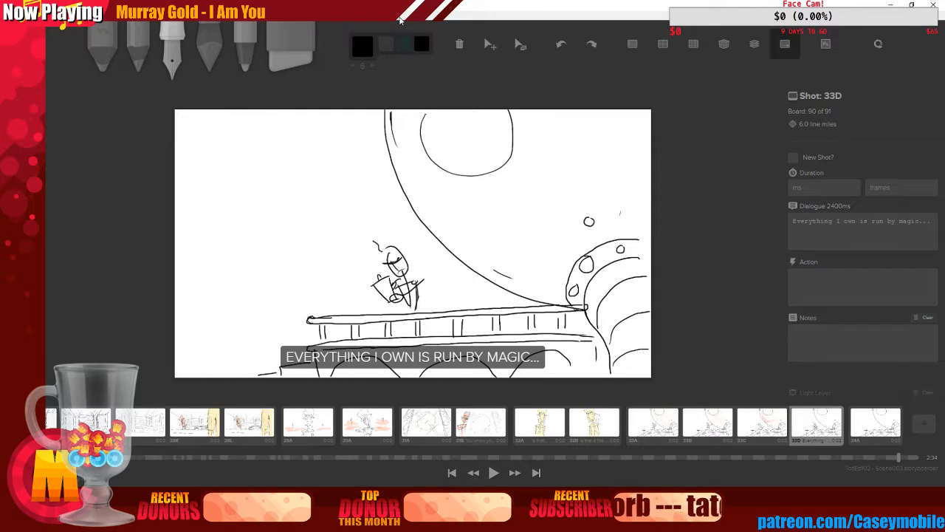
# Switch to a light grey pencil colour and try several guide strokes in the board's upper-left corner, undoing each attempt
pyautogui.click(363, 46)
pyautogui.click(447, 103)
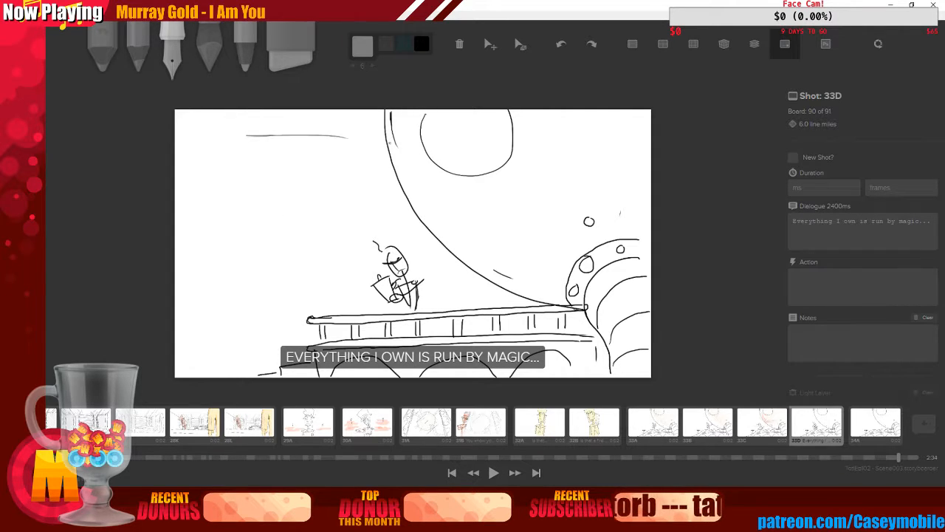
pyautogui.hotkey('ctrl', 'z')
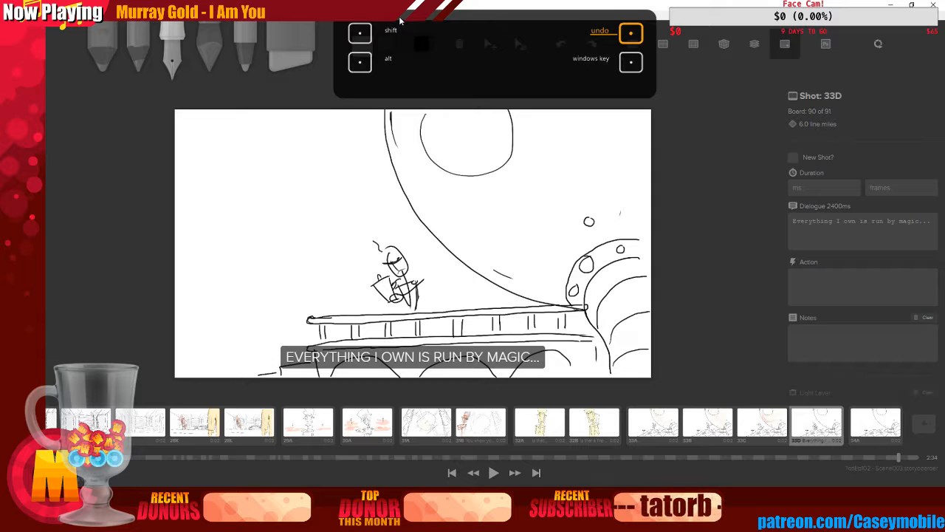
pyautogui.press('c')
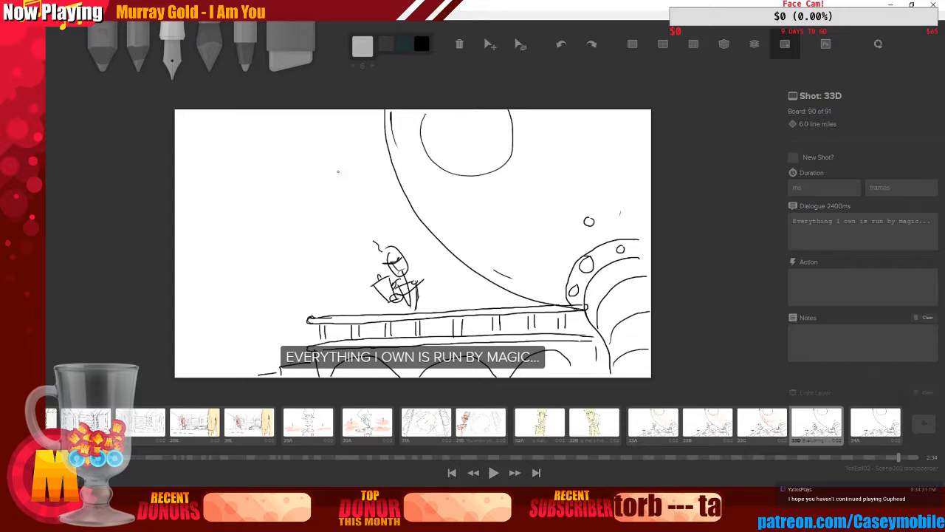
pyautogui.moveTo(270, 123); pyautogui.dragTo(333, 119)
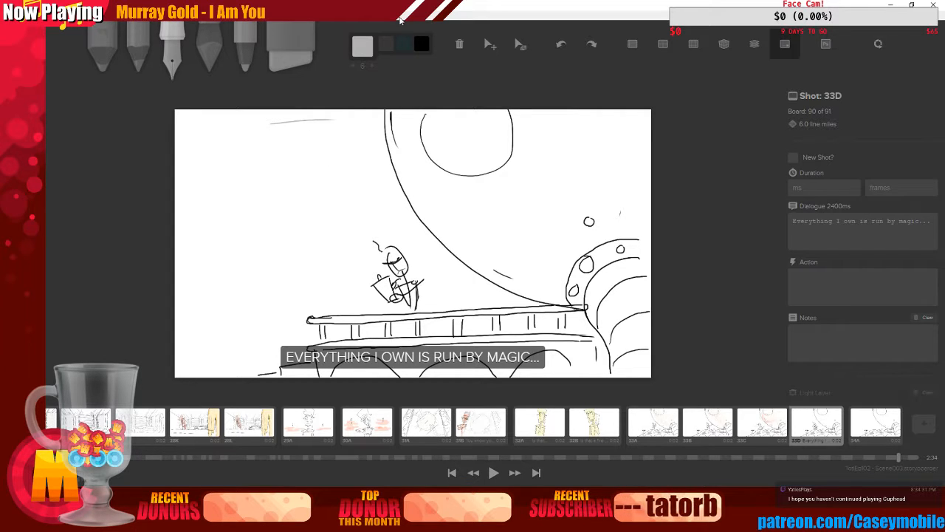
pyautogui.hotkey('ctrl', 'z')
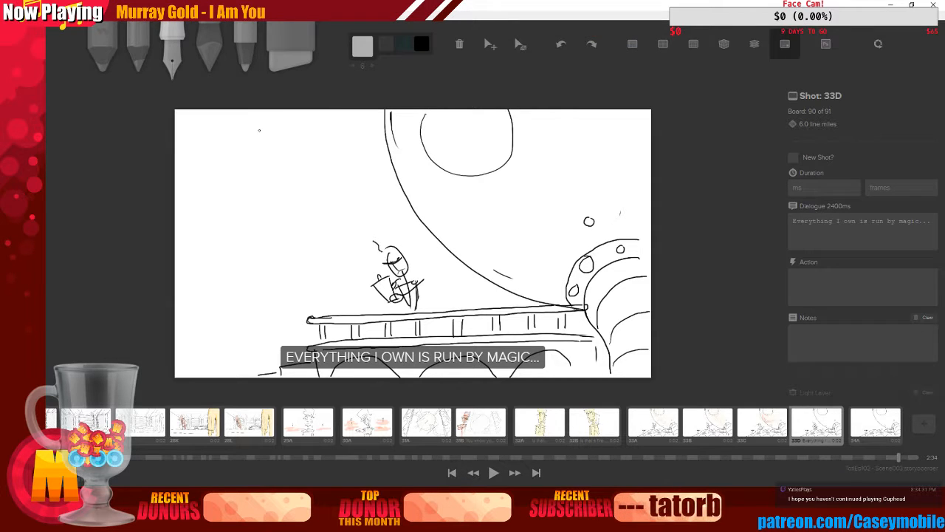
pyautogui.moveTo(255, 118); pyautogui.dragTo(256, 168)
pyautogui.moveTo(257, 111)
pyautogui.mouseDown()
pyautogui.moveTo(257, 184)
pyautogui.moveTo(319, 186)
pyautogui.mouseUp()
pyautogui.hotkey('ctrl', 'z')
pyautogui.hotkey('ctrl', 'z')
pyautogui.hotkey('ctrl', 'z')
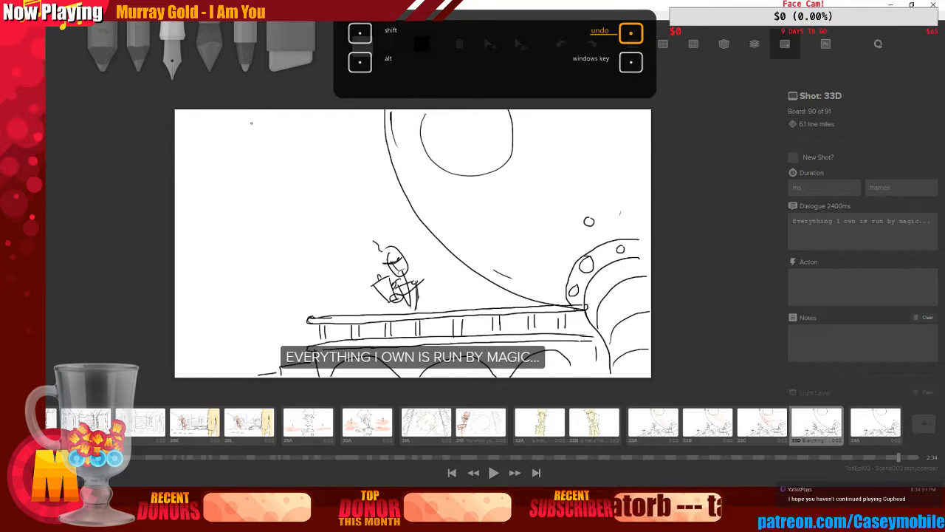
pyautogui.moveTo(244, 116); pyautogui.dragTo(248, 176)
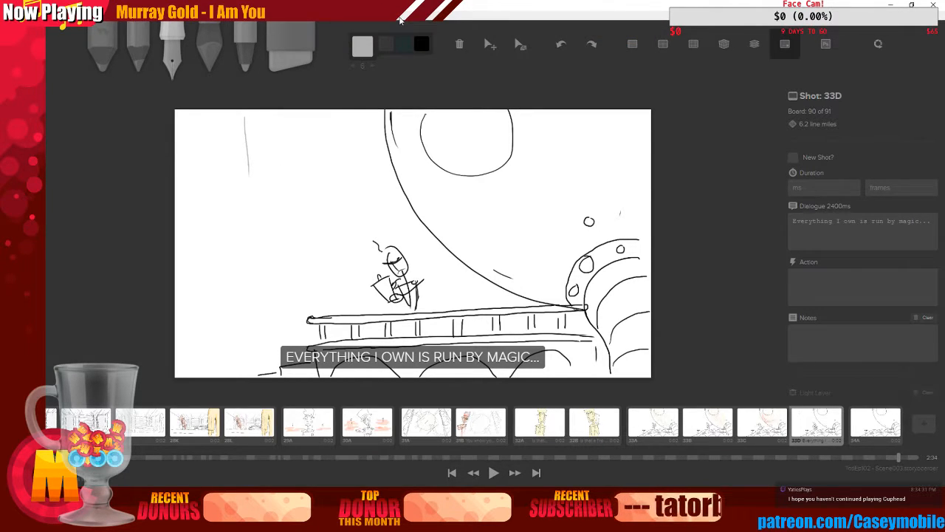
pyautogui.hotkey('ctrl', 'z')
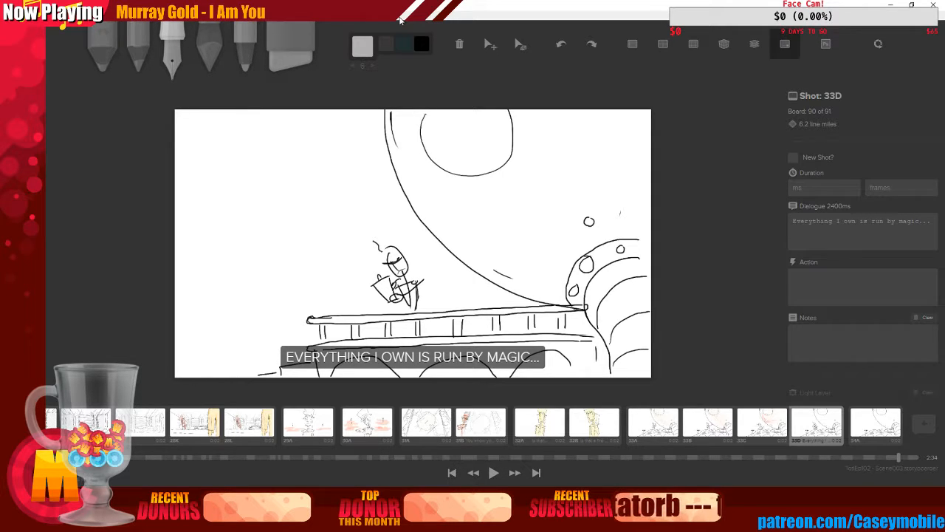
pyautogui.moveTo(253, 117)
pyautogui.mouseDown()
pyautogui.moveTo(251, 200)
pyautogui.moveTo(367, 205)
pyautogui.mouseUp()
pyautogui.hotkey('ctrl', 'z')
pyautogui.hotkey('ctrl', 'z')
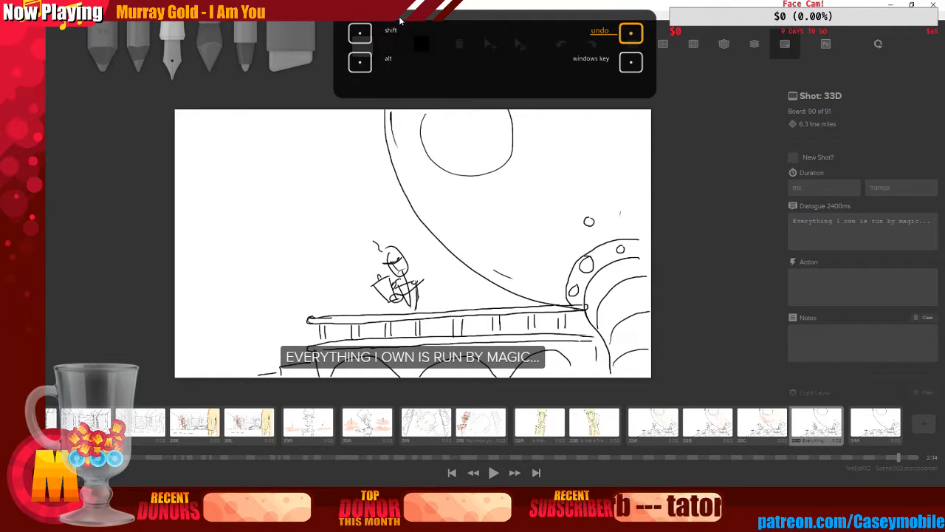
pyautogui.moveTo(235, 118)
pyautogui.mouseDown()
pyautogui.moveTo(228, 195)
pyautogui.moveTo(377, 184)
pyautogui.mouseUp()
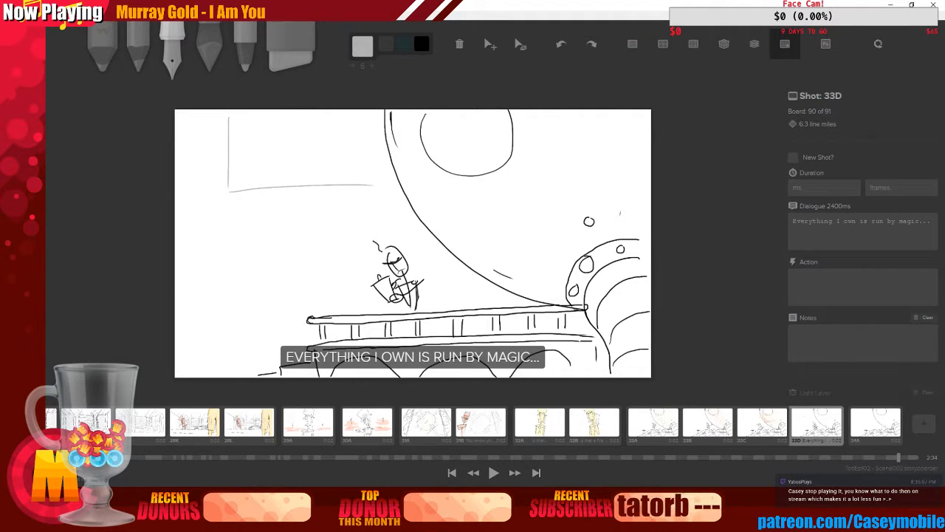
pyautogui.hotkey('ctrl', 'z')
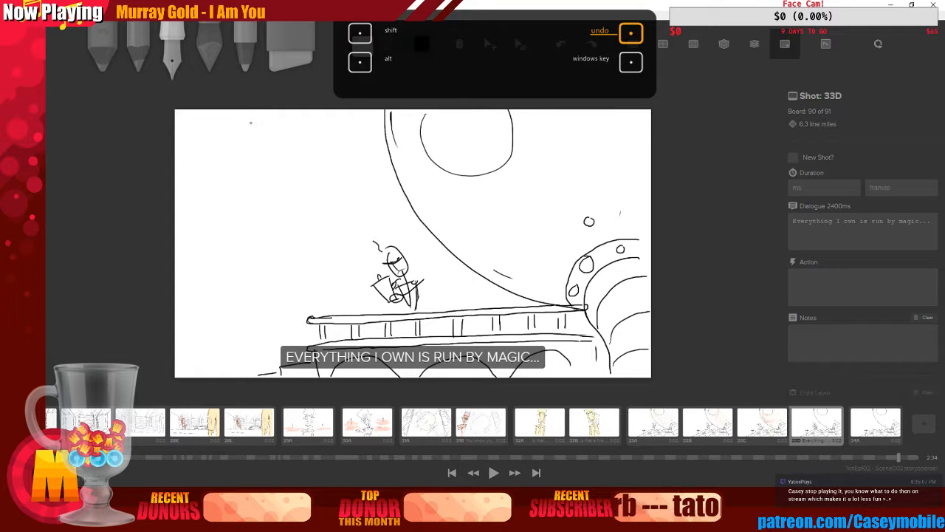
# Sketch a light grey building wall with a window frame and an arched doorway in the upper-left background
pyautogui.moveTo(241, 115); pyautogui.dragTo(248, 192)
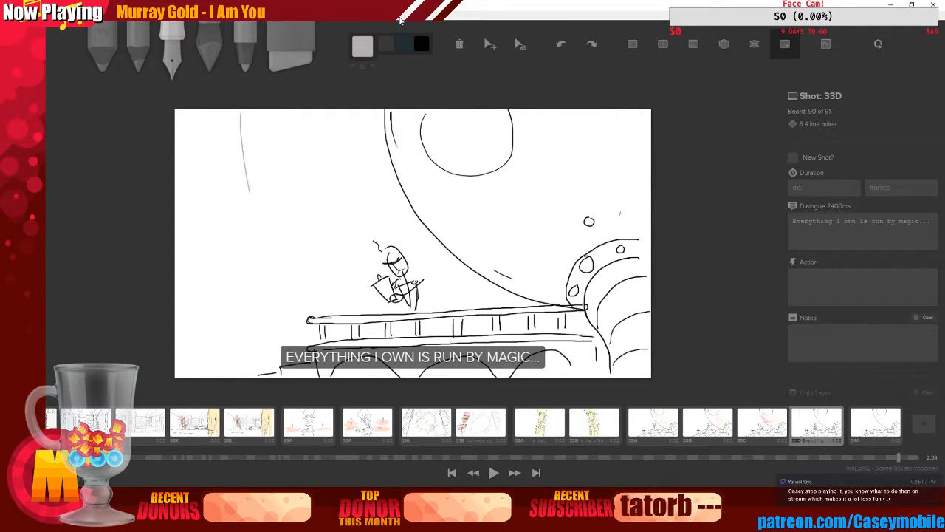
pyautogui.moveTo(250, 196); pyautogui.dragTo(368, 198)
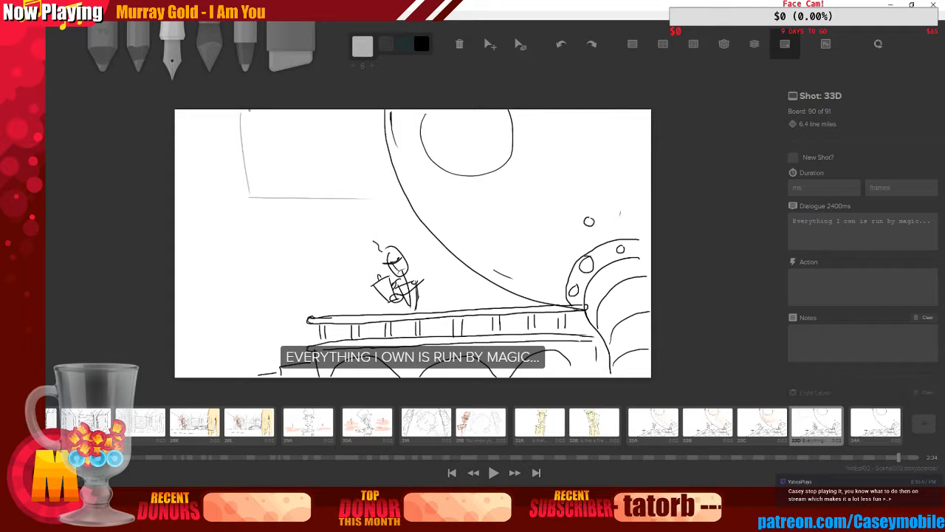
pyautogui.moveTo(247, 127)
pyautogui.mouseDown()
pyautogui.moveTo(249, 190)
pyautogui.moveTo(369, 195)
pyautogui.mouseUp()
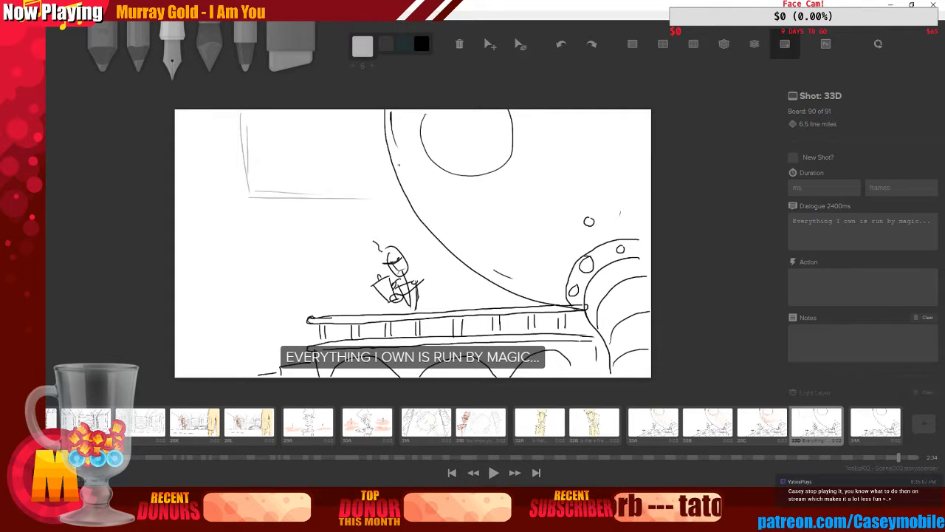
pyautogui.moveTo(350, 118); pyautogui.dragTo(352, 165)
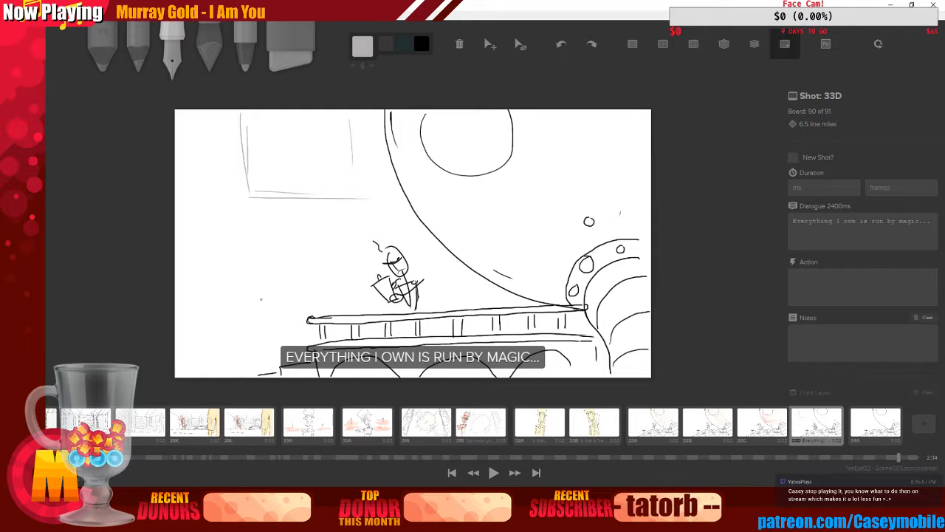
pyautogui.moveTo(261, 289)
pyautogui.mouseDown()
pyautogui.moveTo(319, 310)
pyautogui.moveTo(295, 267)
pyautogui.moveTo(322, 279)
pyautogui.mouseUp()
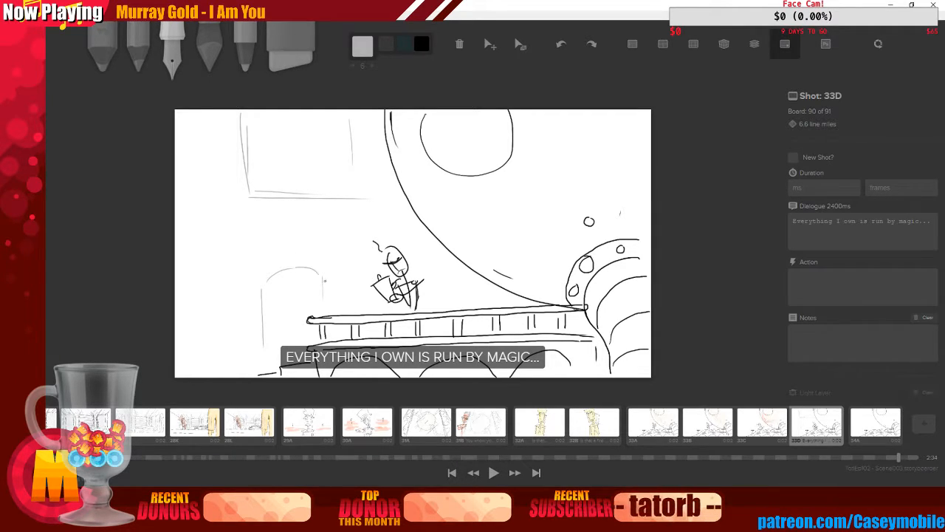
# Add brick marks along the left edge and on the wall beside the moon
pyautogui.moveTo(178, 205); pyautogui.dragTo(225, 214)
pyautogui.moveTo(181, 138)
pyautogui.mouseDown()
pyautogui.moveTo(216, 138)
pyautogui.moveTo(177, 130)
pyautogui.mouseUp()
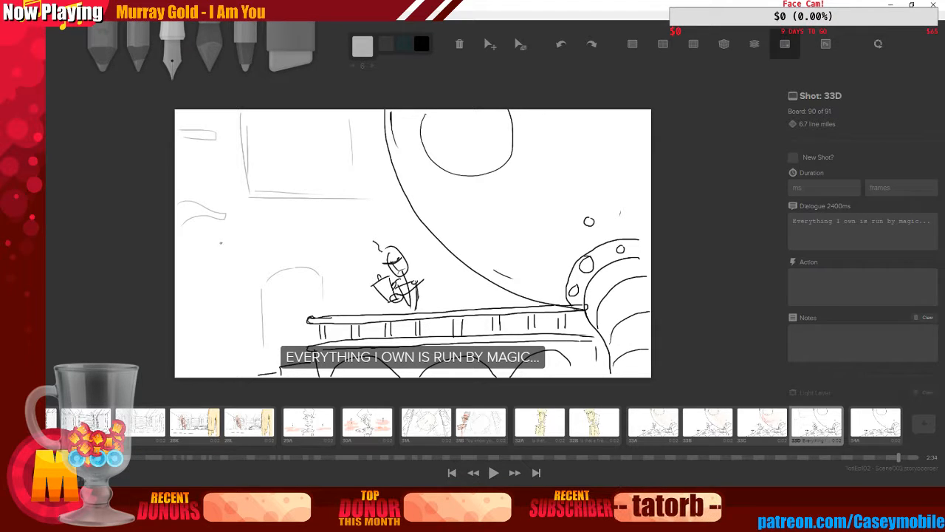
pyautogui.moveTo(181, 253); pyautogui.dragTo(177, 271)
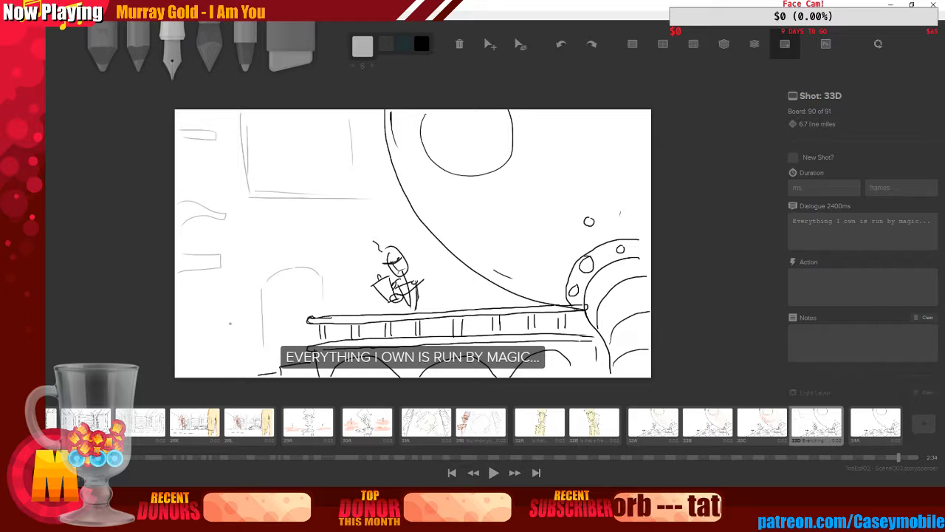
pyautogui.moveTo(177, 334); pyautogui.dragTo(177, 342)
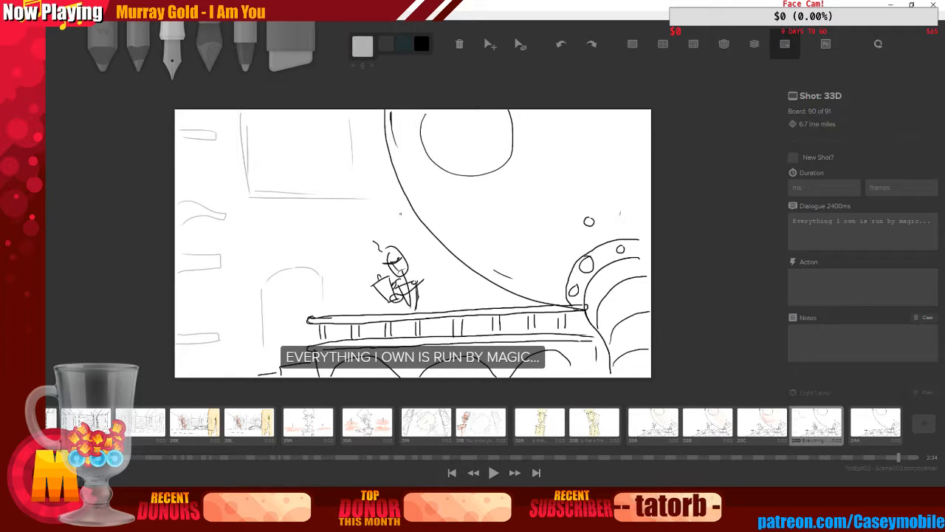
pyautogui.moveTo(399, 212)
pyautogui.mouseDown()
pyautogui.moveTo(369, 224)
pyautogui.moveTo(410, 224)
pyautogui.mouseUp()
pyautogui.moveTo(433, 254)
pyautogui.mouseDown()
pyautogui.moveTo(425, 260)
pyautogui.moveTo(449, 267)
pyautogui.mouseUp()
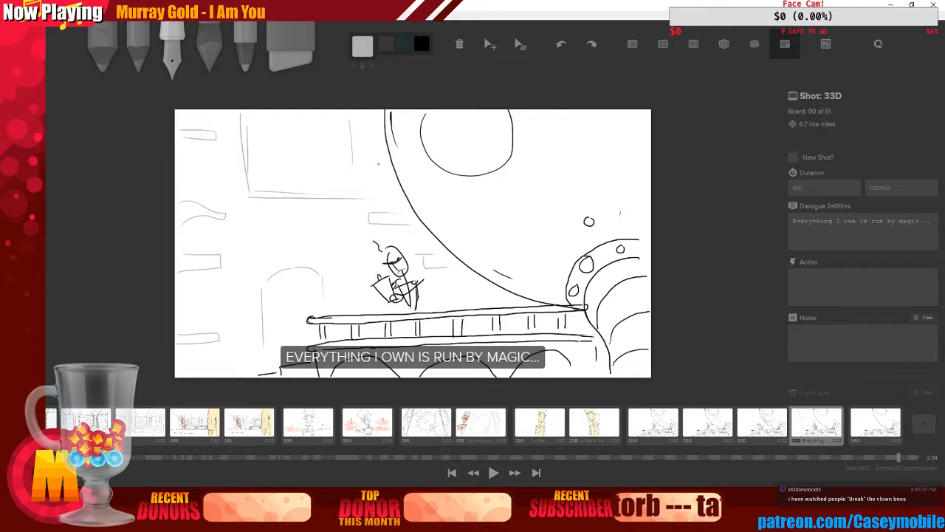
# Open the last board, 34A, in the timeline
pyautogui.click(887, 427)
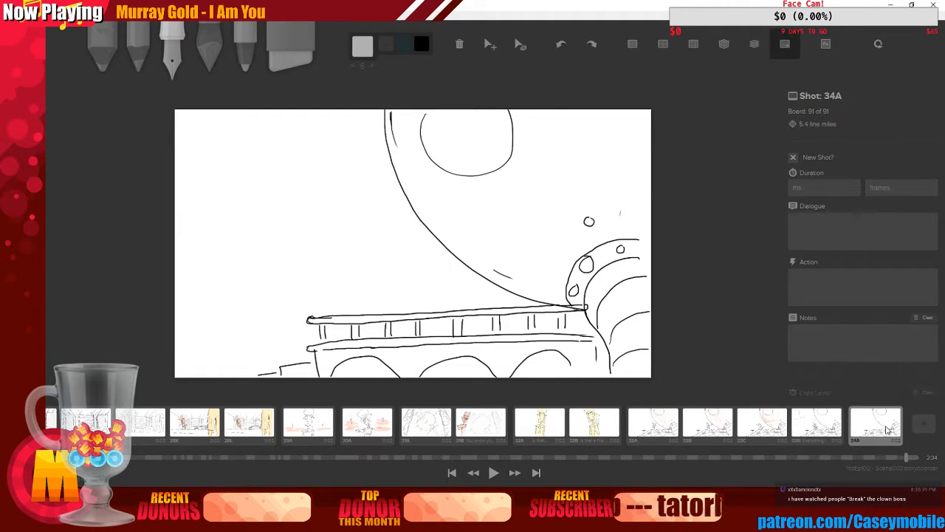
pyautogui.click(817, 425)
pyautogui.click(856, 426)
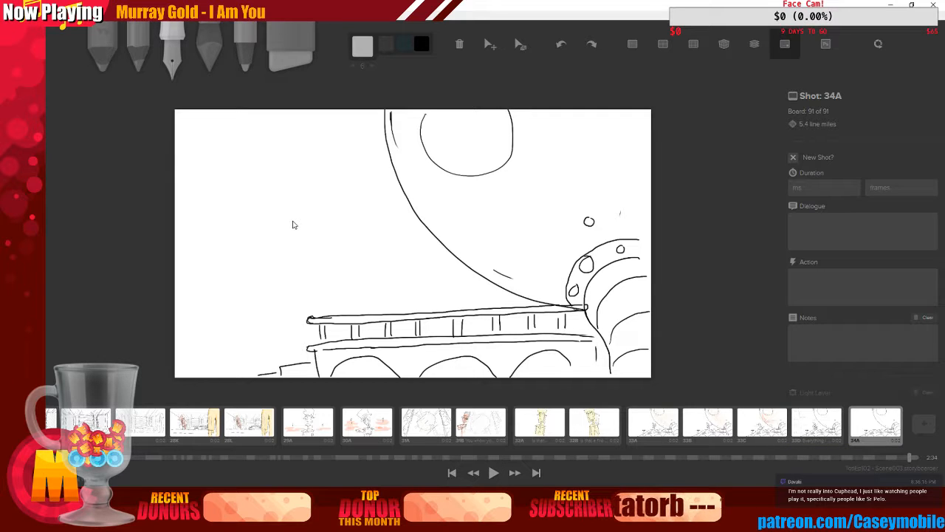
# Try merging the board's layers down and up, undoing the merges
pyautogui.scroll(-3, 826, 282)
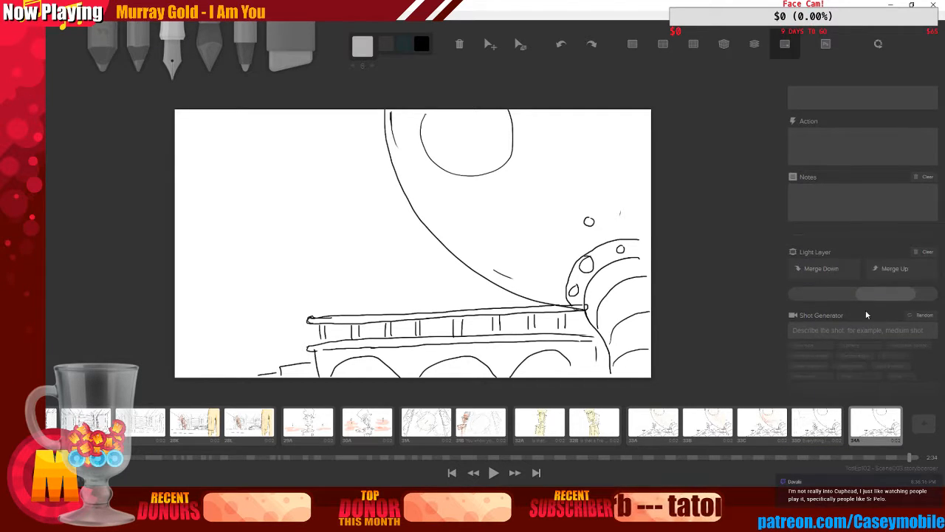
pyautogui.click(826, 276)
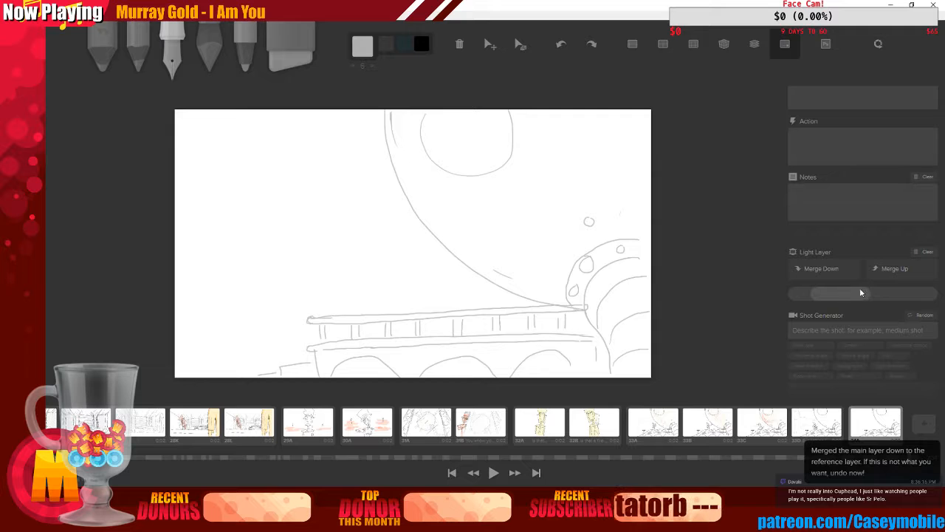
pyautogui.click(888, 272)
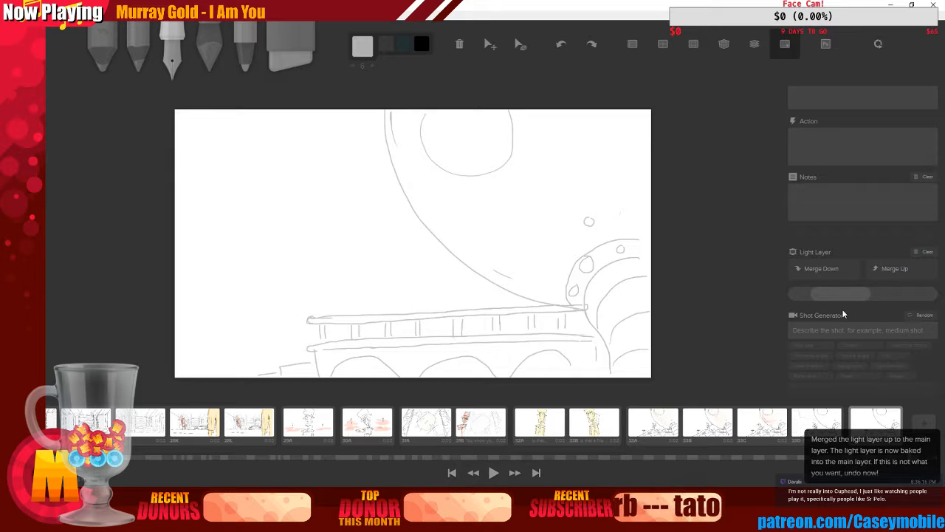
pyautogui.click(842, 274)
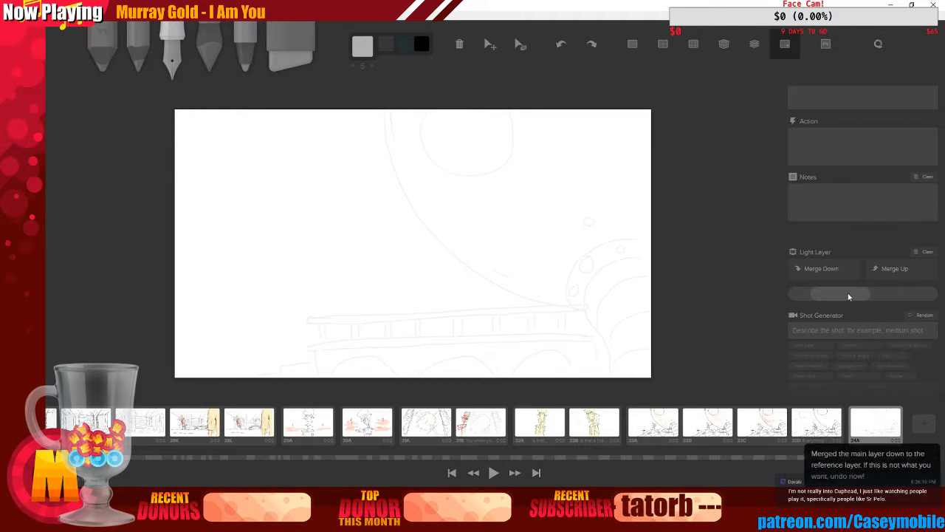
pyautogui.hotkey('ctrl', 'z')
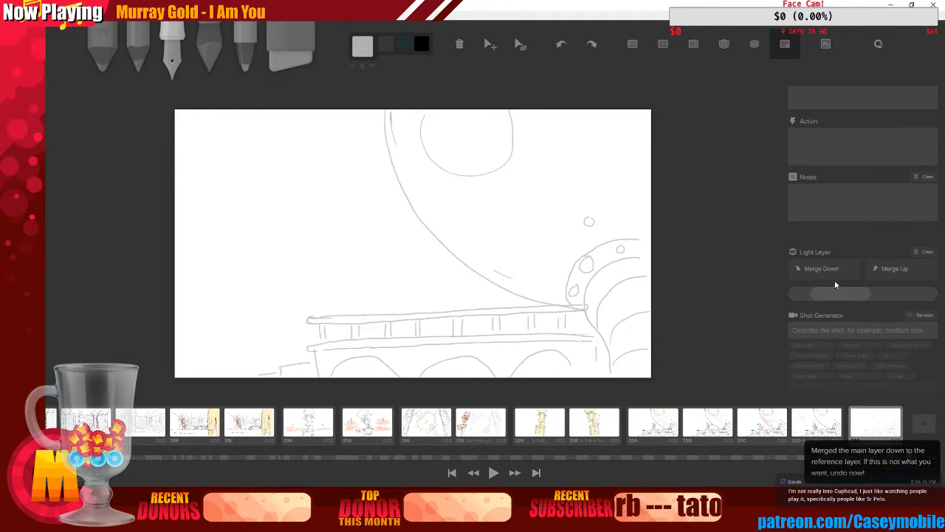
pyautogui.hotkey('ctrl', 'z')
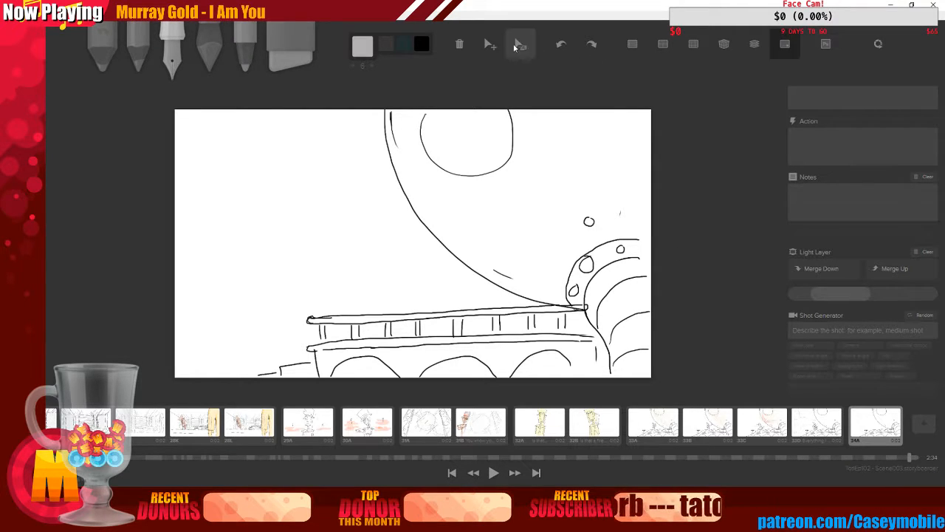
# Turn on the onion skin and switch the pencil colour back to black
pyautogui.click(754, 44)
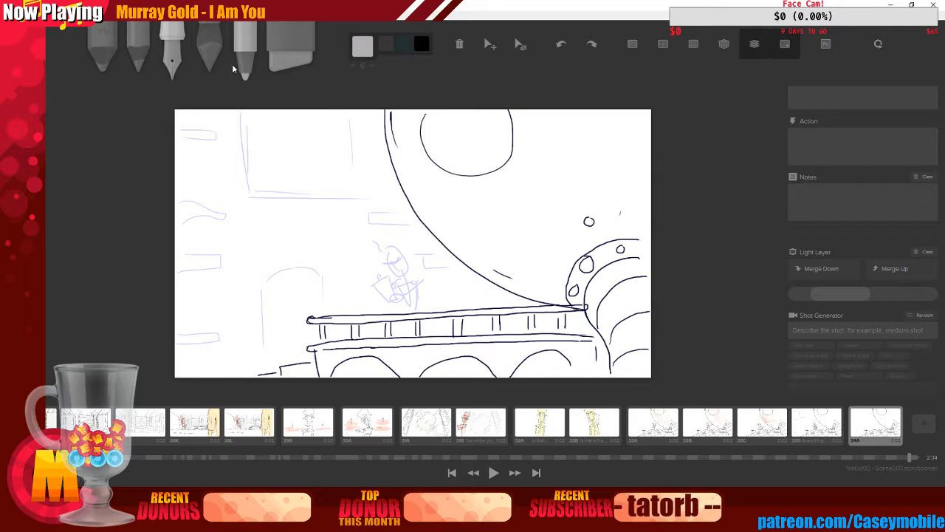
pyautogui.click(363, 45)
pyautogui.click(445, 135)
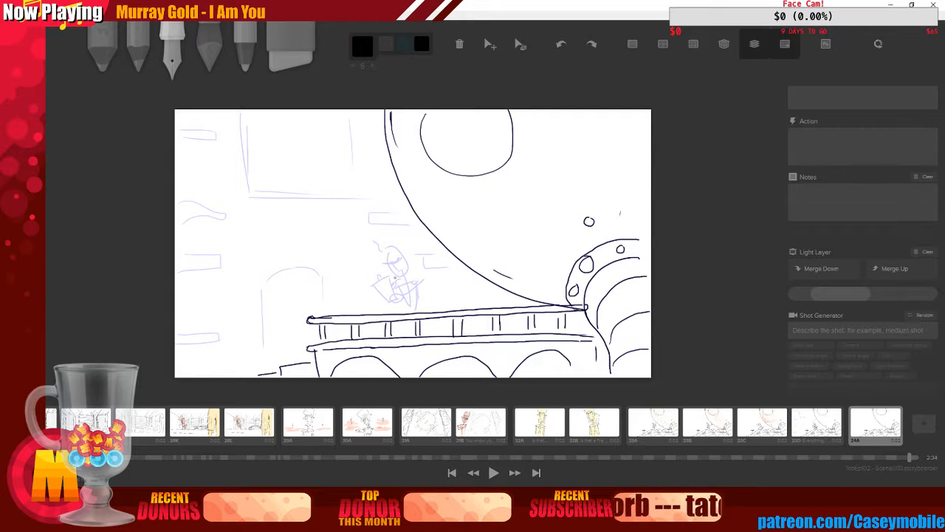
# Redraw the stick figure in black on the bridge railing, retrying the head and adding small marks above it
pyautogui.moveTo(402, 272); pyautogui.dragTo(411, 312)
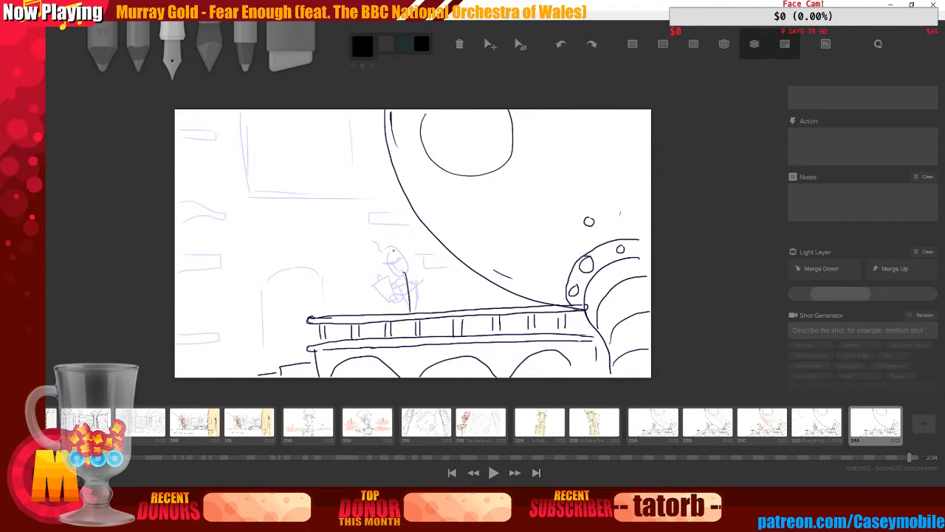
pyautogui.moveTo(392, 252)
pyautogui.mouseDown()
pyautogui.moveTo(383, 260)
pyautogui.moveTo(397, 252)
pyautogui.mouseUp()
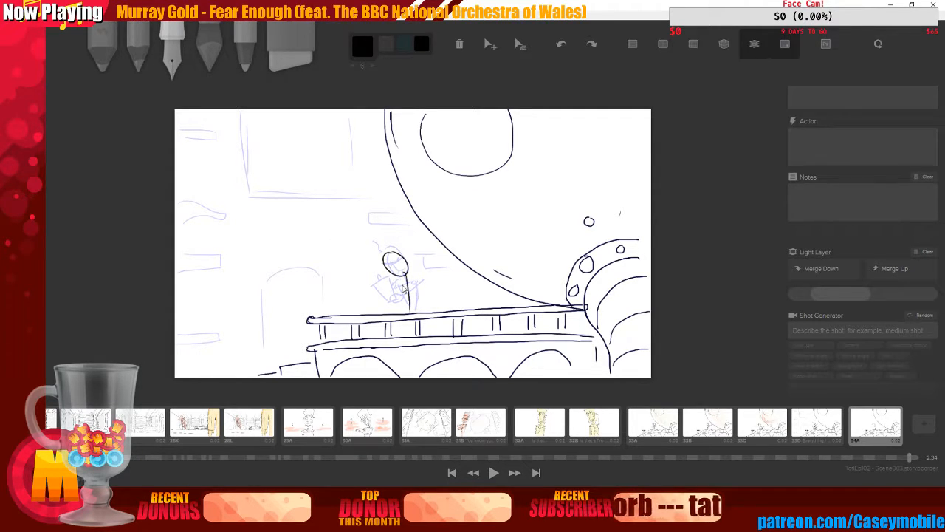
pyautogui.hotkey('ctrl', 'z')
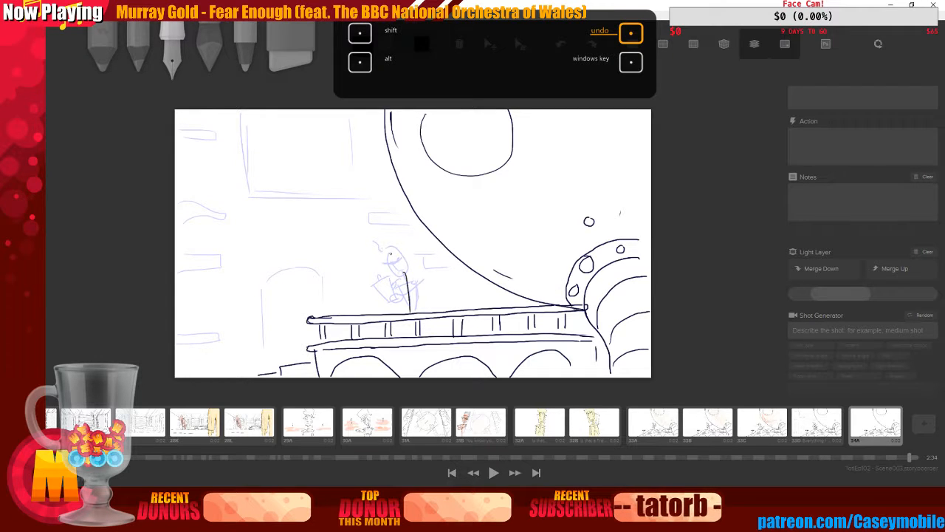
pyautogui.moveTo(390, 253)
pyautogui.mouseDown()
pyautogui.moveTo(409, 260)
pyautogui.moveTo(394, 248)
pyautogui.mouseUp()
pyautogui.hotkey('ctrl', 'z')
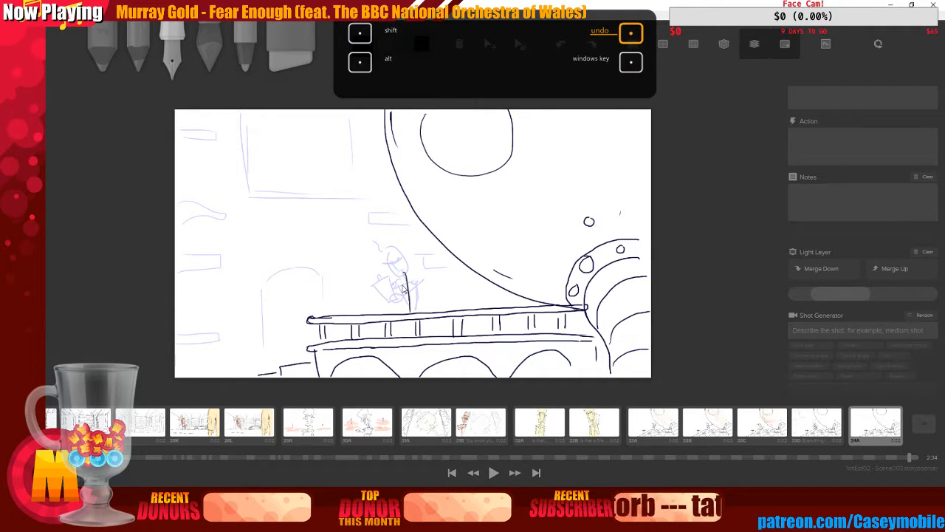
pyautogui.moveTo(390, 251)
pyautogui.mouseDown()
pyautogui.moveTo(405, 267)
pyautogui.moveTo(391, 271)
pyautogui.moveTo(416, 279)
pyautogui.moveTo(396, 289)
pyautogui.moveTo(412, 310)
pyautogui.moveTo(420, 281)
pyautogui.moveTo(417, 311)
pyautogui.moveTo(420, 280)
pyautogui.moveTo(397, 306)
pyautogui.moveTo(370, 283)
pyautogui.moveTo(404, 293)
pyautogui.mouseUp()
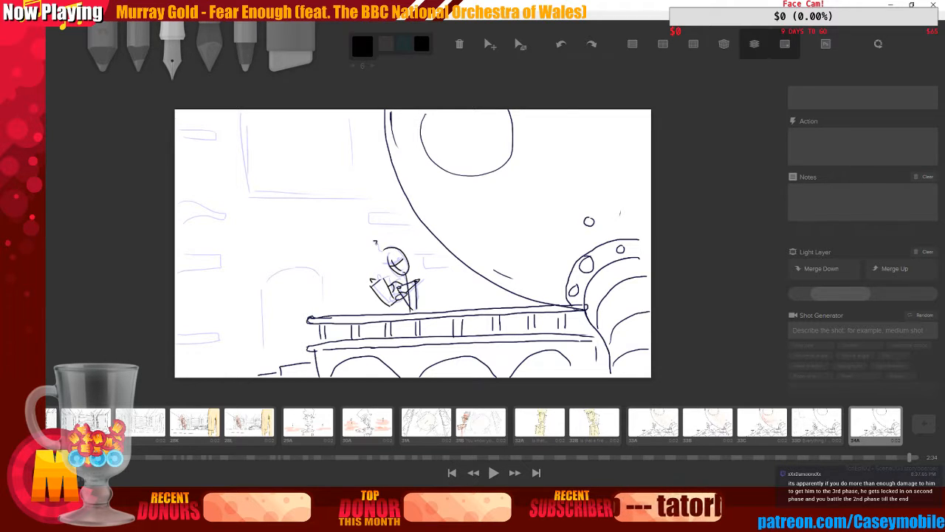
pyautogui.moveTo(376, 243); pyautogui.dragTo(378, 252)
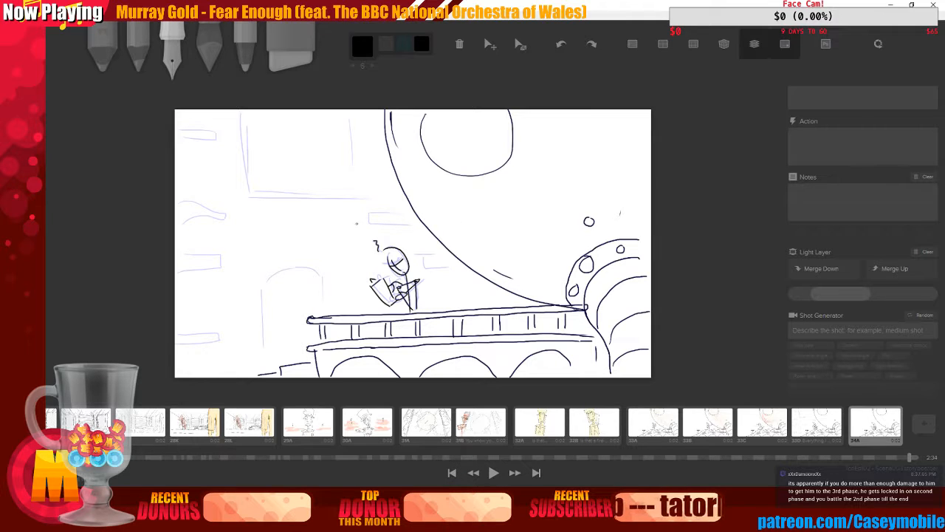
pyautogui.moveTo(402, 286); pyautogui.dragTo(407, 293)
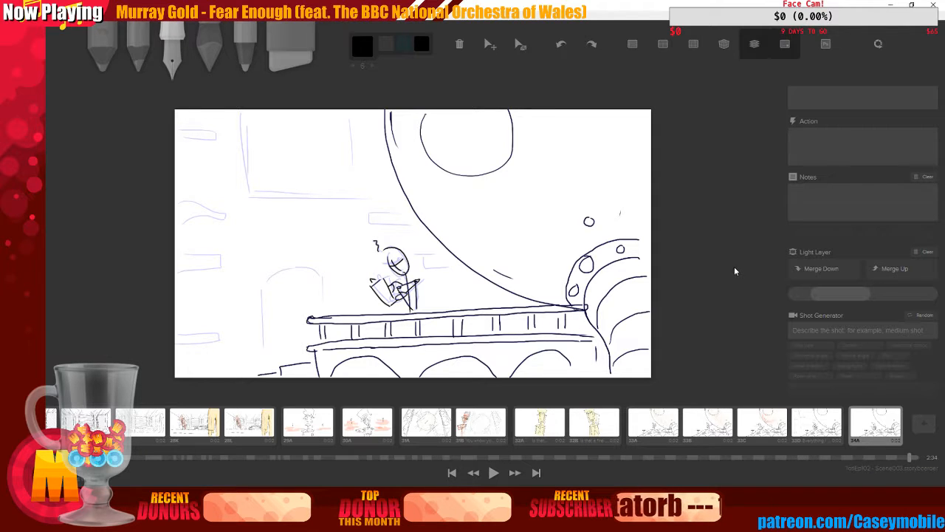
# Merge the drawing down into the light layer and switch the light layer view back on
pyautogui.click(822, 269)
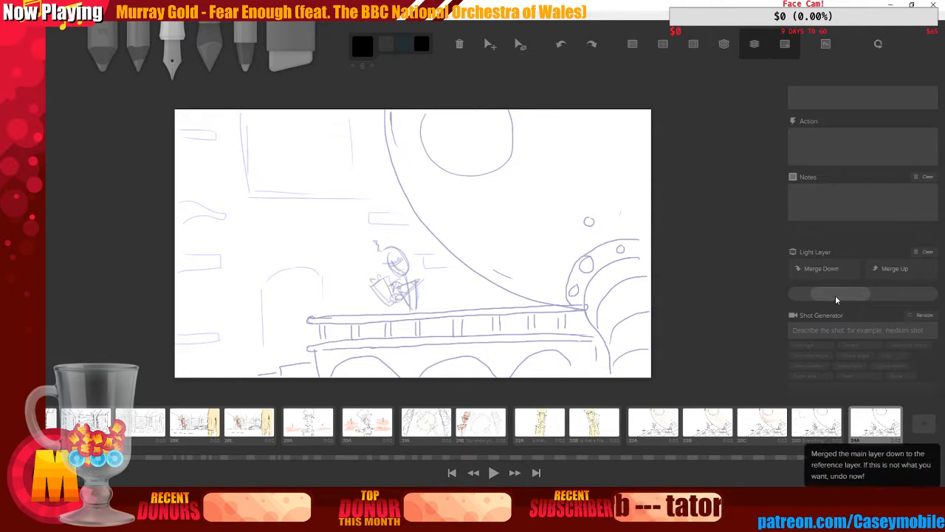
pyautogui.click(730, 49)
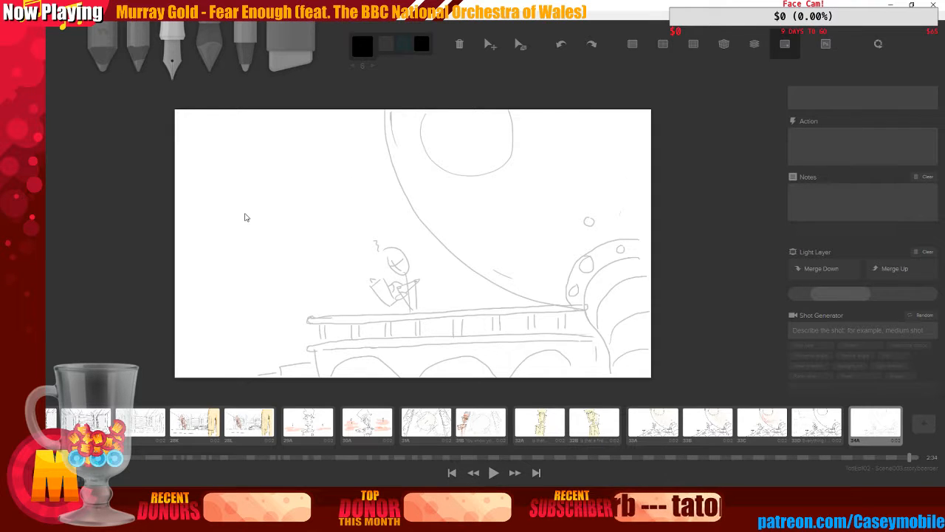
pyautogui.click(755, 43)
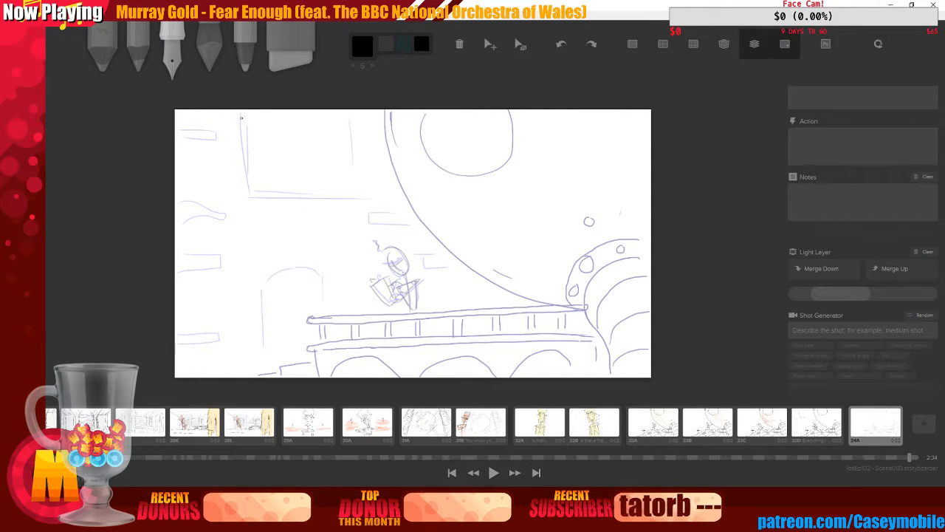
# Ink the left and bottom edges of the large window frame in black, retrying the strokes
pyautogui.moveTo(241, 117); pyautogui.dragTo(246, 189)
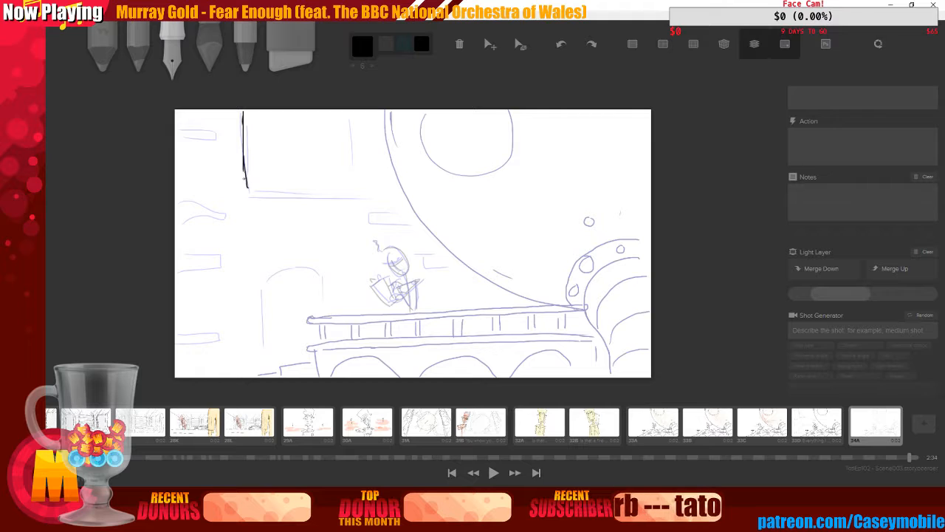
pyautogui.hotkey('ctrl', 'z')
pyautogui.hotkey('ctrl', 'z')
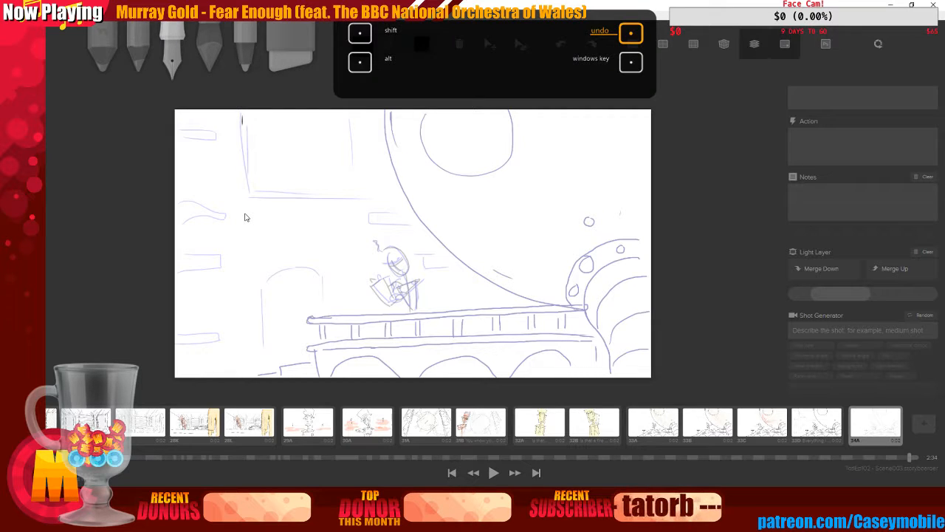
pyautogui.moveTo(242, 118)
pyautogui.mouseDown()
pyautogui.moveTo(251, 201)
pyautogui.moveTo(420, 195)
pyautogui.mouseUp()
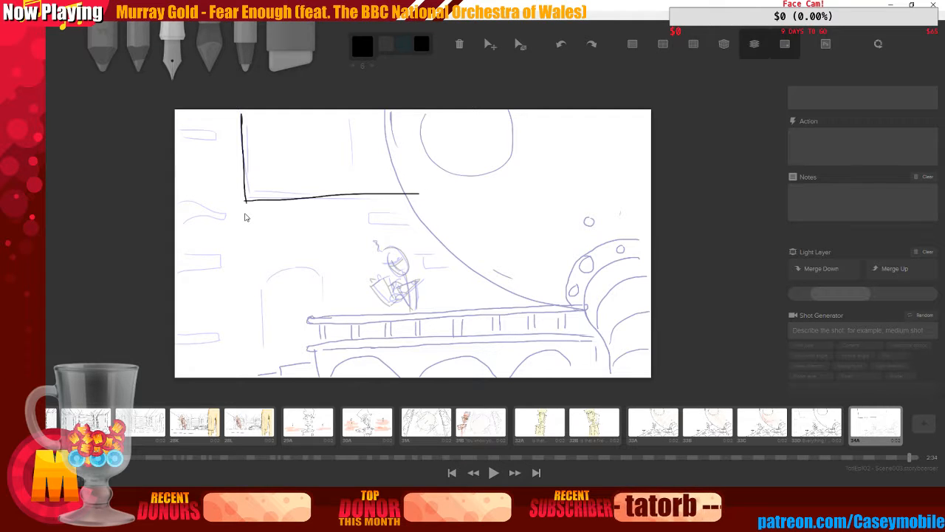
pyautogui.hotkey('ctrl', 'z')
pyautogui.hotkey('ctrl', 'z')
pyautogui.hotkey('ctrl', 'z')
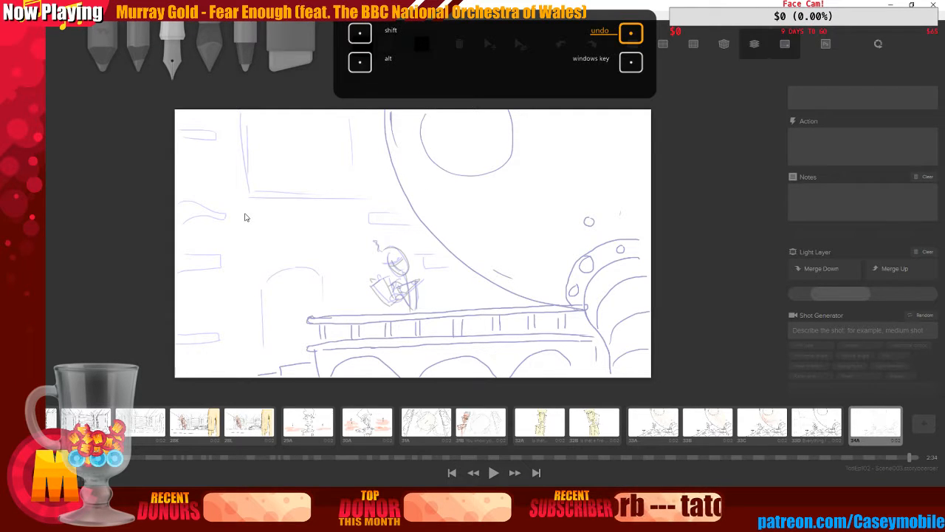
pyautogui.moveTo(242, 112); pyautogui.dragTo(243, 198)
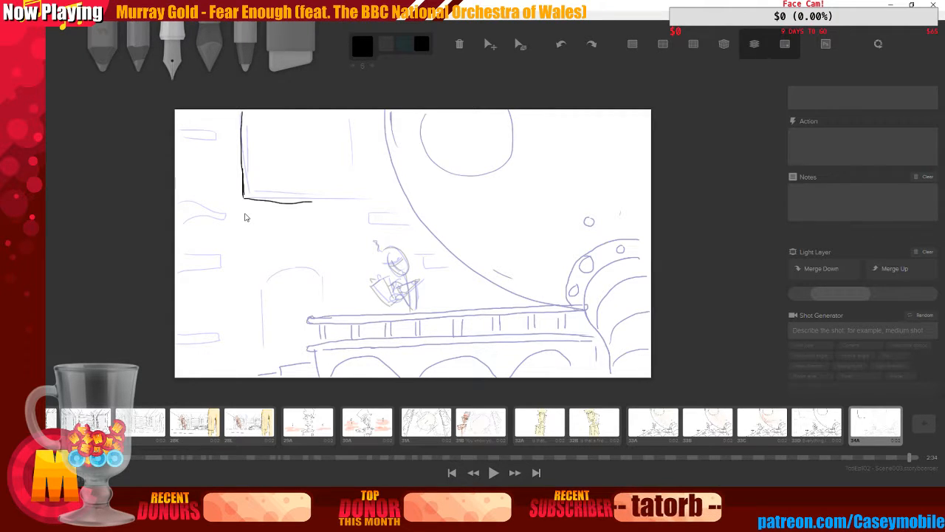
pyautogui.hotkey('ctrl', 'z')
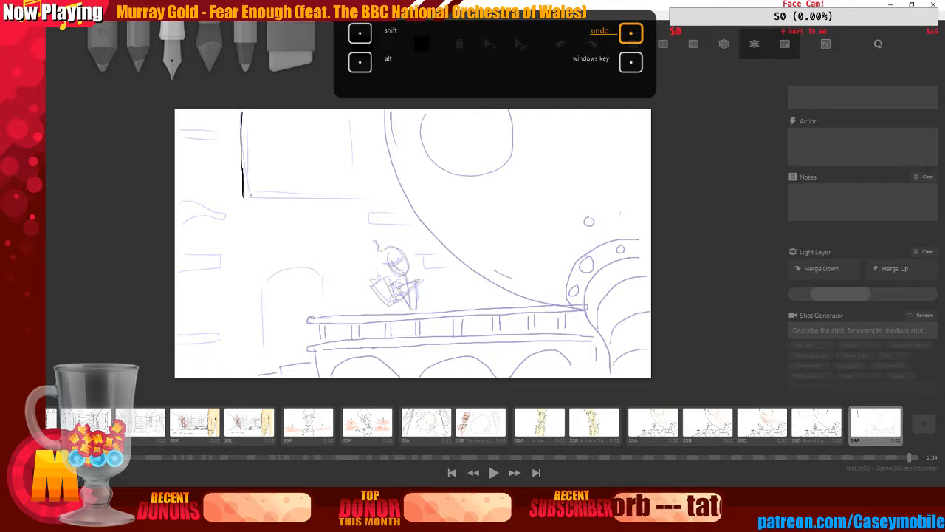
pyautogui.moveTo(243, 195); pyautogui.dragTo(405, 196)
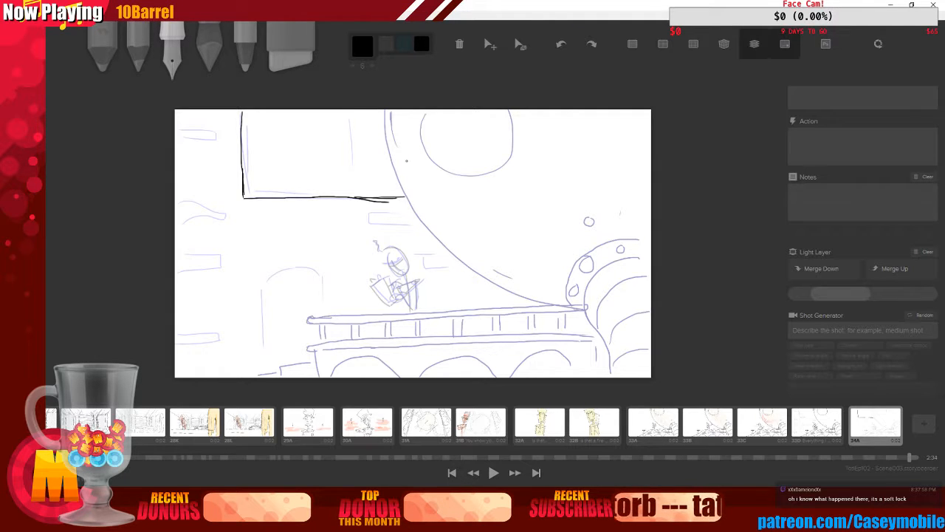
pyautogui.moveTo(246, 111)
pyautogui.mouseDown()
pyautogui.moveTo(246, 172)
pyautogui.moveTo(245, 152)
pyautogui.moveTo(271, 192)
pyautogui.moveTo(250, 191)
pyautogui.moveTo(244, 213)
pyautogui.moveTo(328, 195)
pyautogui.moveTo(276, 188)
pyautogui.moveTo(382, 195)
pyautogui.mouseUp()
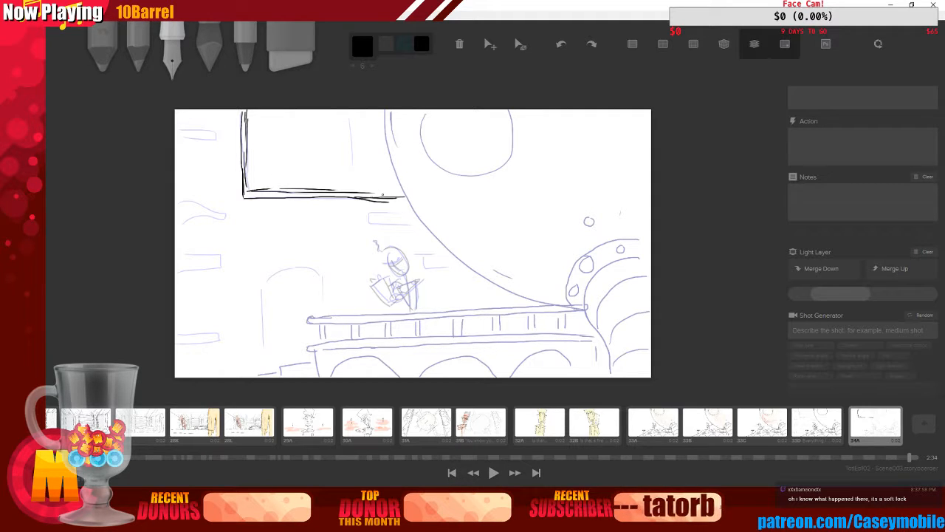
# Try drawing a window divider near the frame's right side, undoing the strokes
pyautogui.moveTo(353, 112); pyautogui.dragTo(352, 169)
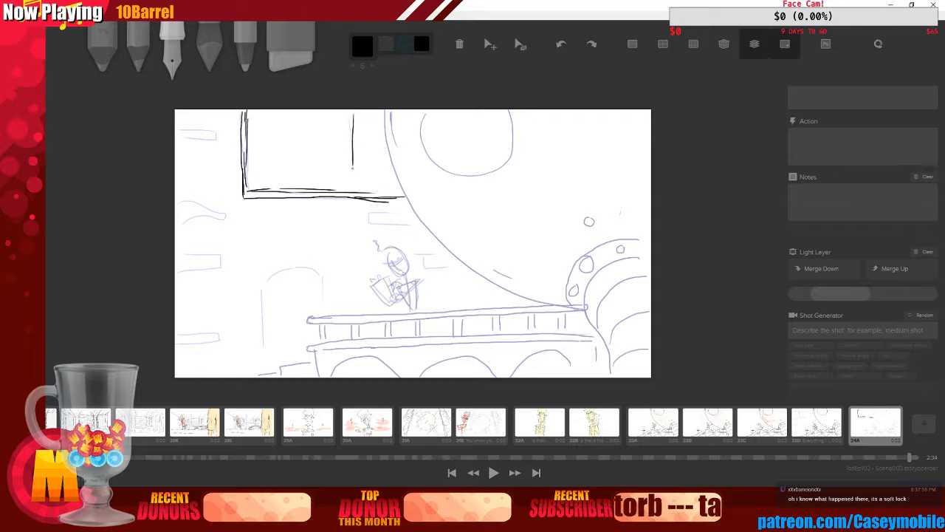
pyautogui.moveTo(353, 115); pyautogui.dragTo(351, 181)
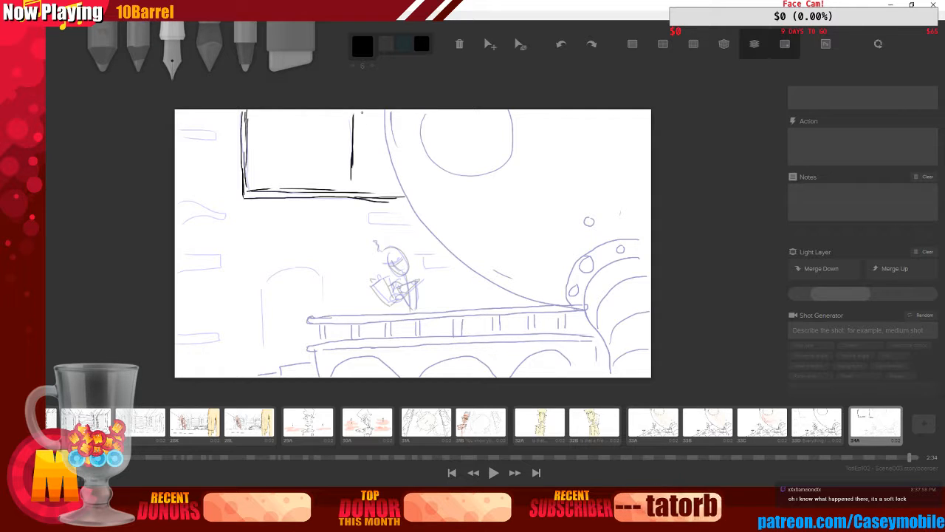
pyautogui.moveTo(362, 113)
pyautogui.mouseDown()
pyautogui.moveTo(361, 191)
pyautogui.moveTo(353, 192)
pyautogui.mouseUp()
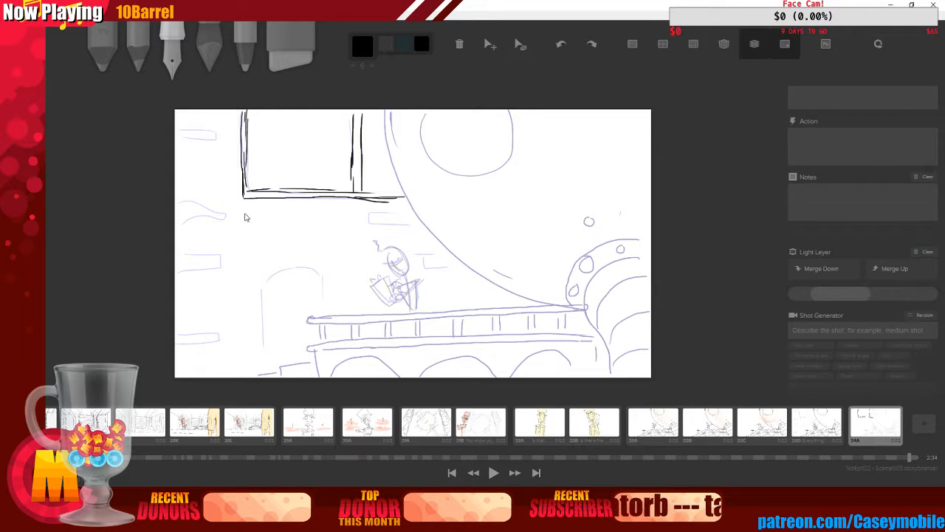
pyautogui.hotkey('ctrl', 'z')
pyautogui.hotkey('ctrl', 'z')
pyautogui.hotkey('ctrl', 'z')
pyautogui.hotkey('ctrl', 'z')
pyautogui.hotkey('ctrl', 'z')
pyautogui.hotkey('ctrl', 'z')
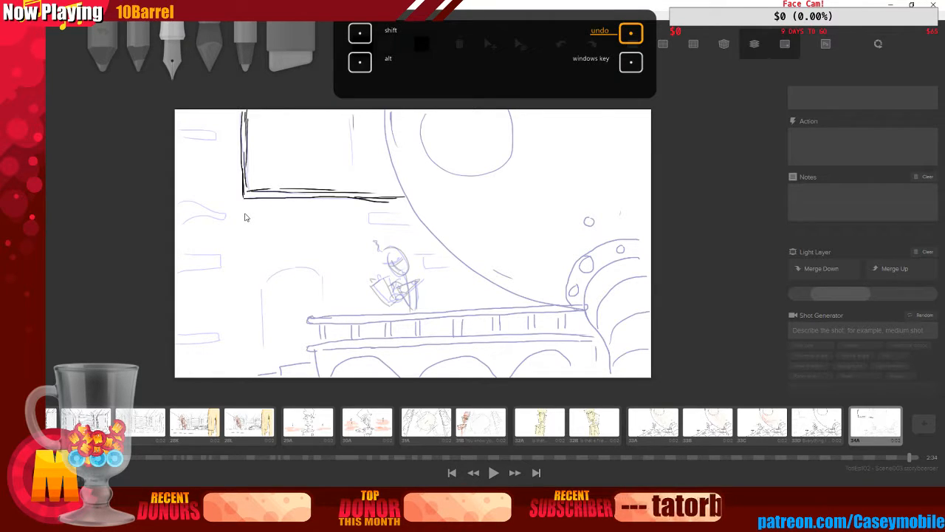
pyautogui.hotkey('ctrl', 'z')
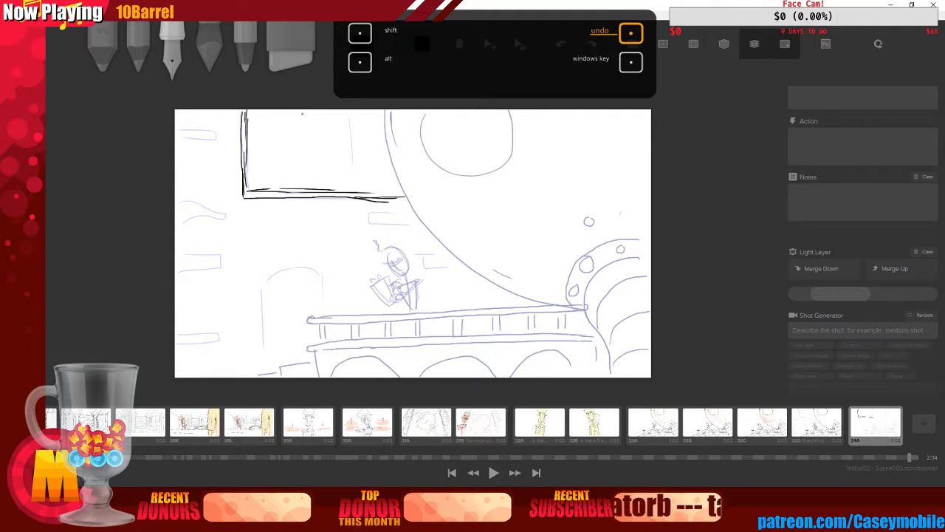
# Draw a double vertical divider in the window's middle and finish its right corner
pyautogui.moveTo(302, 114); pyautogui.dragTo(303, 190)
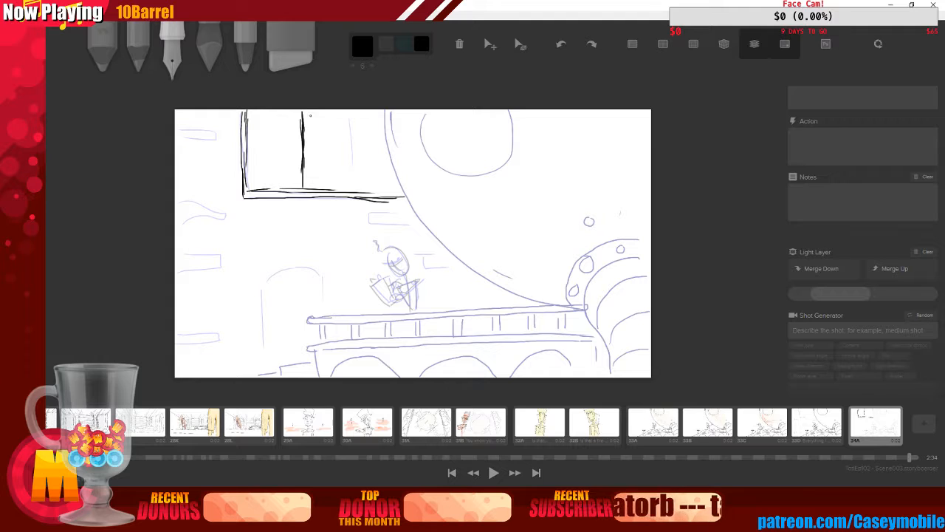
pyautogui.moveTo(310, 111); pyautogui.dragTo(310, 183)
pyautogui.moveTo(390, 171); pyautogui.dragTo(397, 190)
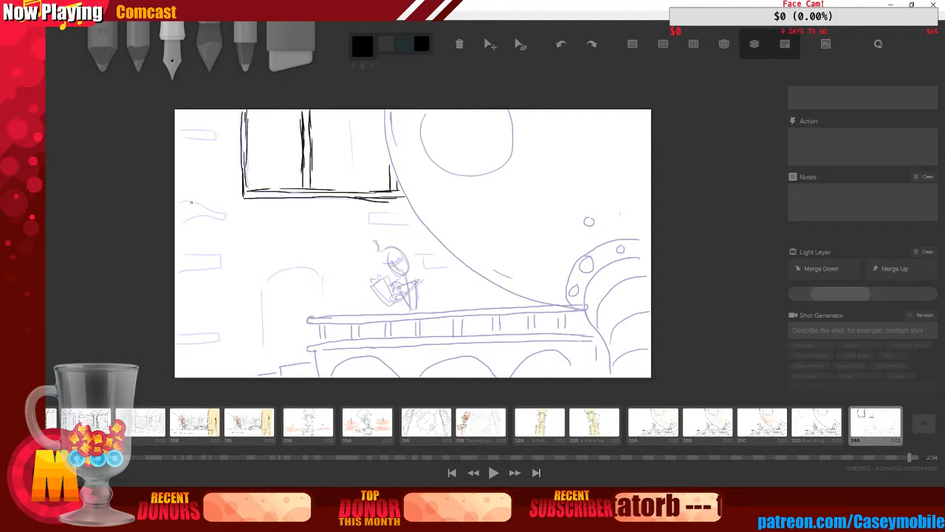
# Ink the left wall ledge, a tall pillar line, and an arched doorway below the window
pyautogui.moveTo(178, 199); pyautogui.dragTo(221, 224)
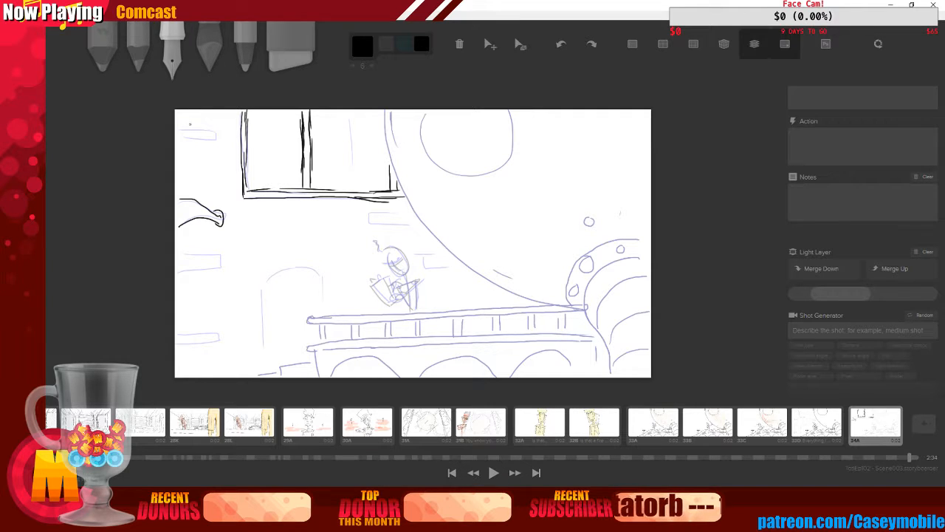
pyautogui.moveTo(210, 119); pyautogui.dragTo(215, 334)
pyautogui.moveTo(216, 296); pyautogui.dragTo(216, 361)
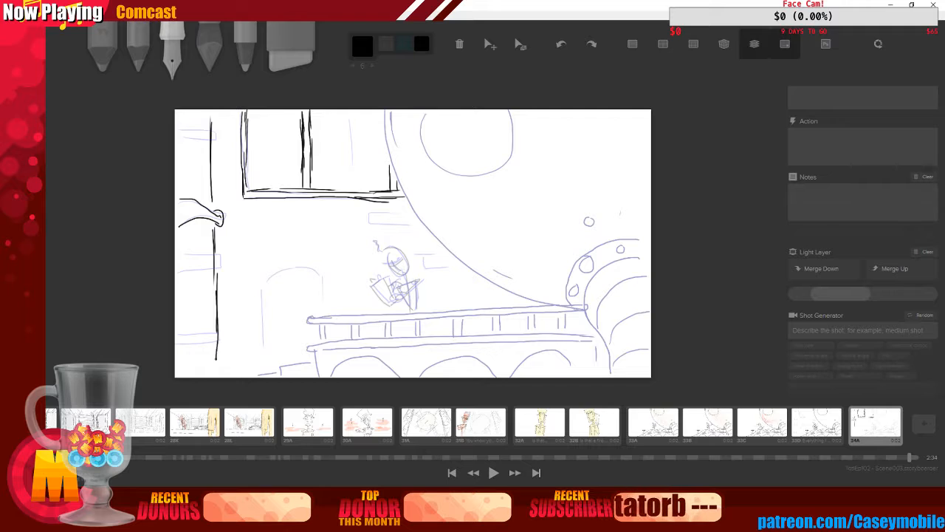
pyautogui.moveTo(262, 288)
pyautogui.mouseDown()
pyautogui.moveTo(264, 357)
pyautogui.moveTo(264, 329)
pyautogui.mouseUp()
pyautogui.moveTo(263, 293)
pyautogui.mouseDown()
pyautogui.moveTo(272, 276)
pyautogui.moveTo(314, 271)
pyautogui.moveTo(322, 308)
pyautogui.mouseUp()
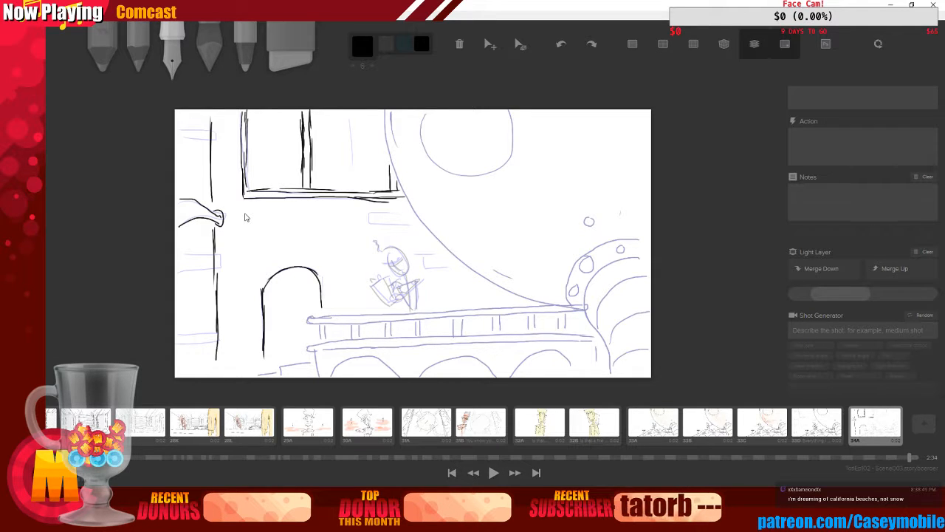
# Add ledge shapes and brick marks across the wall between the window and the moon
pyautogui.moveTo(370, 213)
pyautogui.mouseDown()
pyautogui.moveTo(402, 213)
pyautogui.moveTo(370, 224)
pyautogui.moveTo(409, 221)
pyautogui.moveTo(416, 203)
pyautogui.mouseUp()
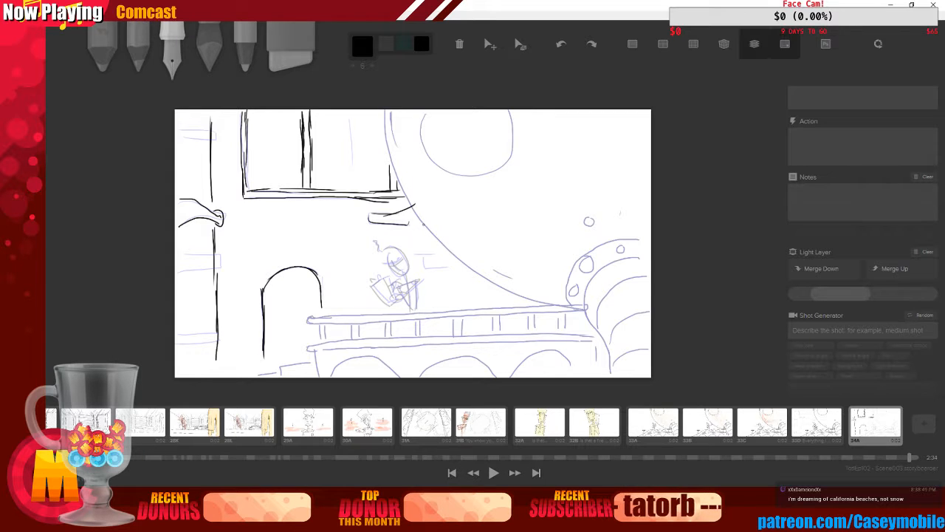
pyautogui.moveTo(417, 252); pyautogui.dragTo(427, 268)
pyautogui.moveTo(419, 257)
pyautogui.mouseDown()
pyautogui.moveTo(435, 246)
pyautogui.moveTo(446, 262)
pyautogui.mouseUp()
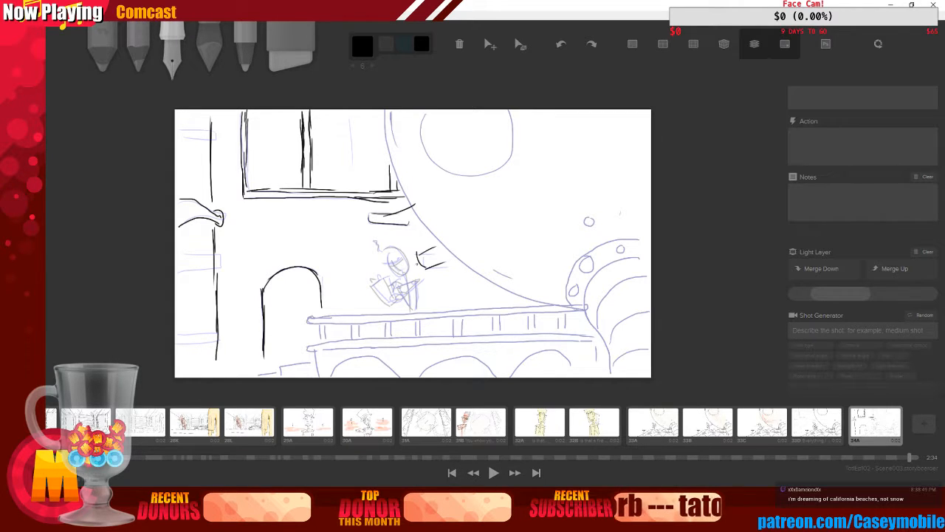
pyautogui.moveTo(375, 212); pyautogui.dragTo(373, 224)
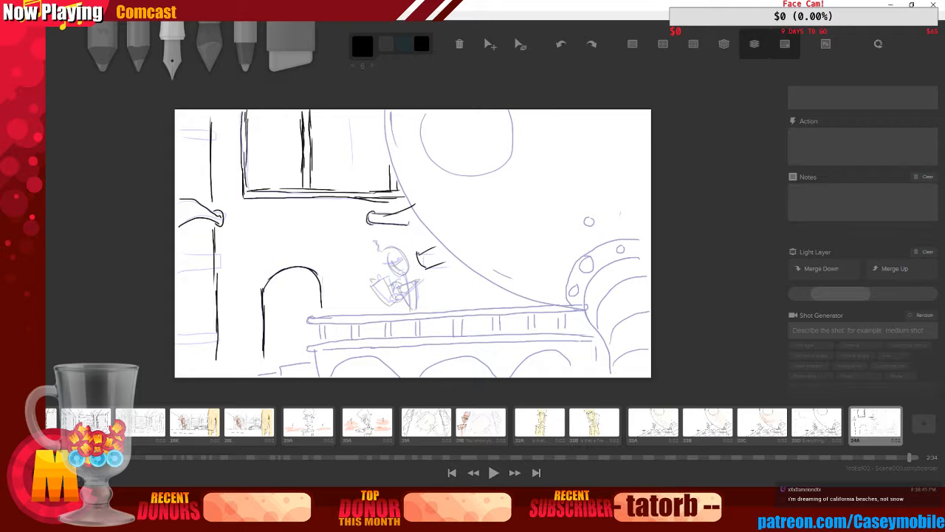
pyautogui.moveTo(419, 253); pyautogui.dragTo(428, 266)
pyautogui.moveTo(270, 213)
pyautogui.mouseDown()
pyautogui.moveTo(298, 212)
pyautogui.moveTo(298, 224)
pyautogui.mouseUp()
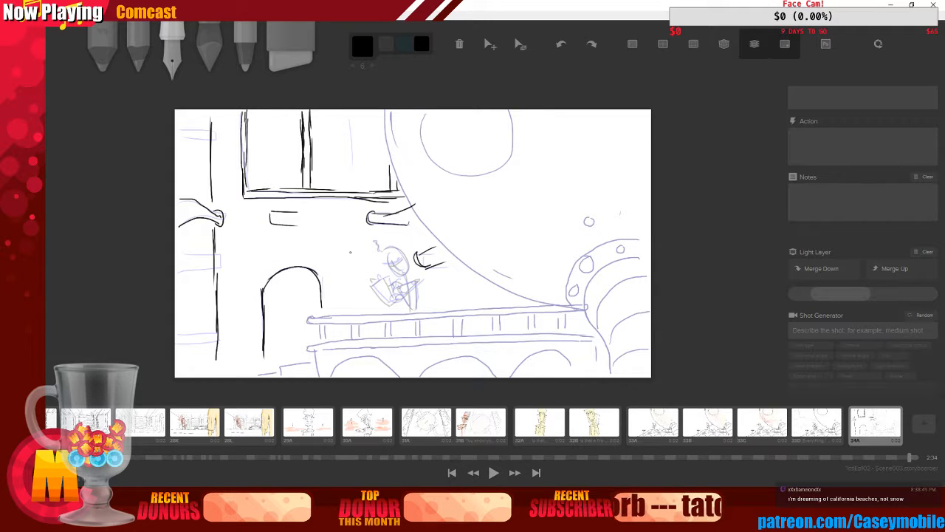
pyautogui.moveTo(348, 241); pyautogui.dragTo(349, 255)
pyautogui.moveTo(332, 211); pyautogui.dragTo(332, 248)
# Add pillar lines and give the arched doorway a second outline with a round ornament on top
pyautogui.moveTo(236, 251); pyautogui.dragTo(236, 283)
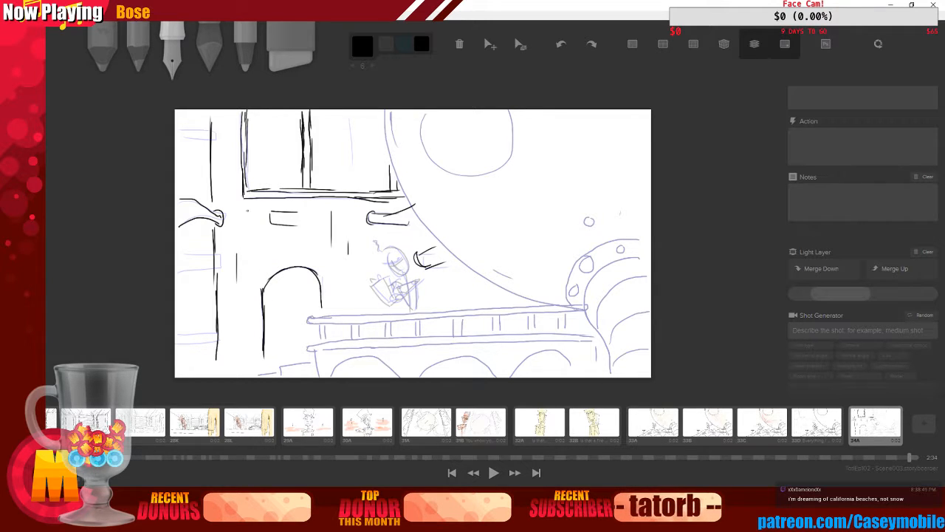
pyautogui.moveTo(235, 181); pyautogui.dragTo(248, 214)
pyautogui.moveTo(255, 283); pyautogui.dragTo(257, 360)
pyautogui.moveTo(329, 281); pyautogui.dragTo(330, 309)
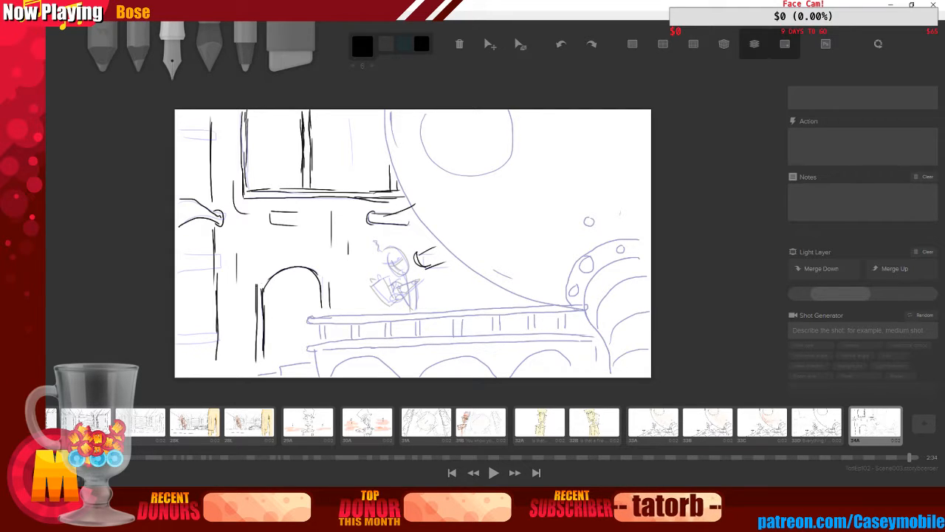
pyautogui.moveTo(256, 286)
pyautogui.mouseDown()
pyautogui.moveTo(293, 257)
pyautogui.moveTo(284, 264)
pyautogui.moveTo(317, 272)
pyautogui.moveTo(289, 257)
pyautogui.mouseUp()
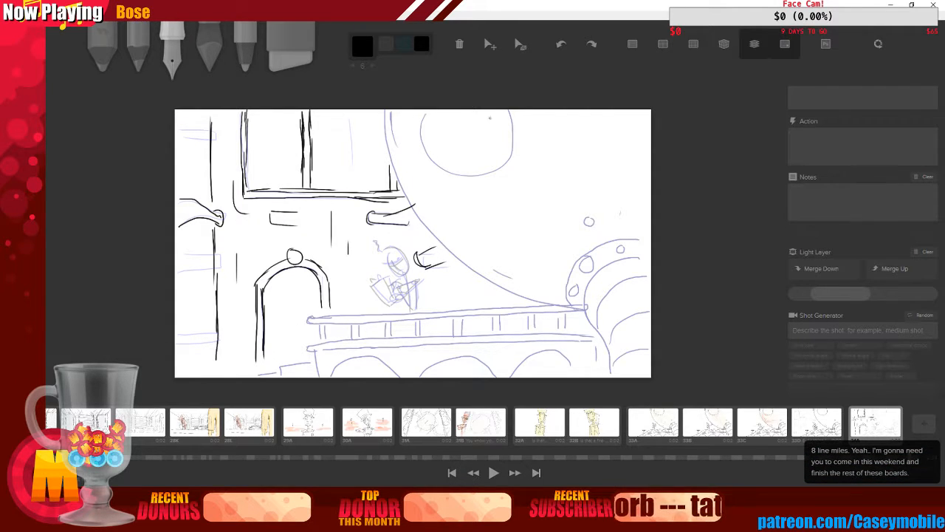
# Undo the stray mark in the window and draw a small waving figure with a hat inside the window
pyautogui.click(755, 46)
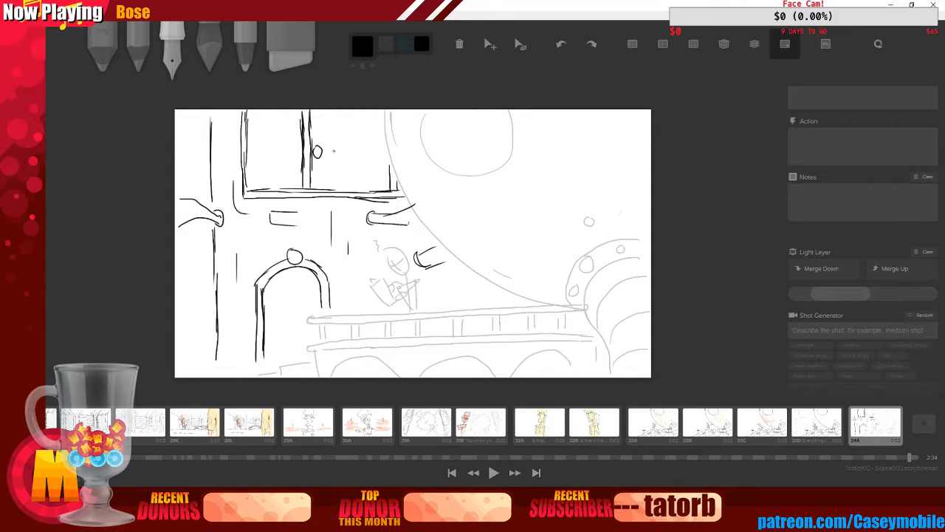
pyautogui.hotkey('ctrl', 'z')
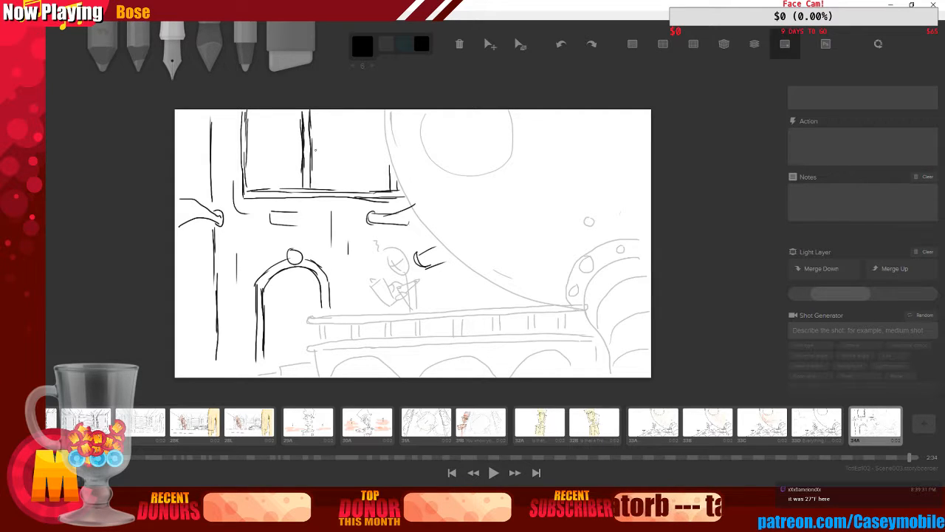
pyautogui.moveTo(312, 152)
pyautogui.mouseDown()
pyautogui.moveTo(330, 154)
pyautogui.moveTo(316, 182)
pyautogui.moveTo(329, 173)
pyautogui.moveTo(330, 185)
pyautogui.mouseUp()
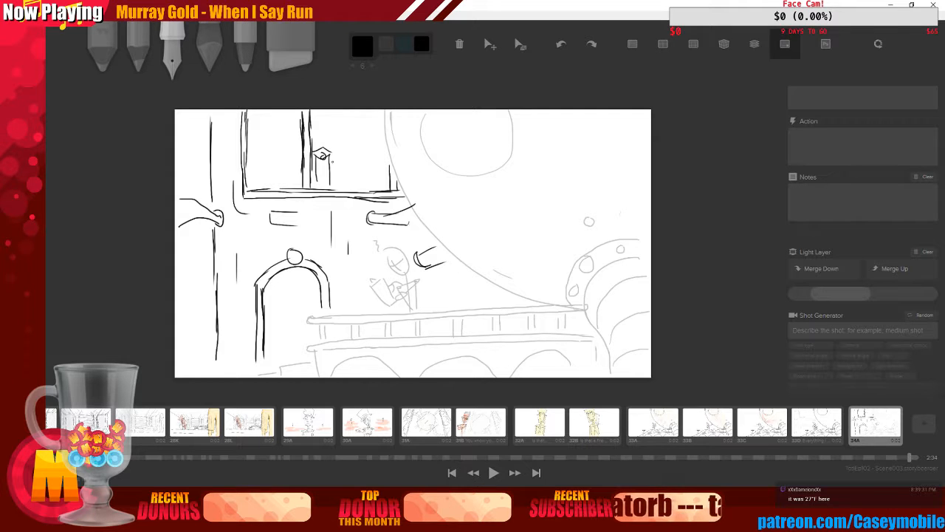
pyautogui.moveTo(330, 150)
pyautogui.mouseDown()
pyautogui.moveTo(338, 163)
pyautogui.moveTo(338, 154)
pyautogui.moveTo(296, 147)
pyautogui.moveTo(299, 157)
pyautogui.moveTo(329, 130)
pyautogui.moveTo(329, 142)
pyautogui.moveTo(315, 125)
pyautogui.moveTo(323, 122)
pyautogui.moveTo(335, 161)
pyautogui.mouseUp()
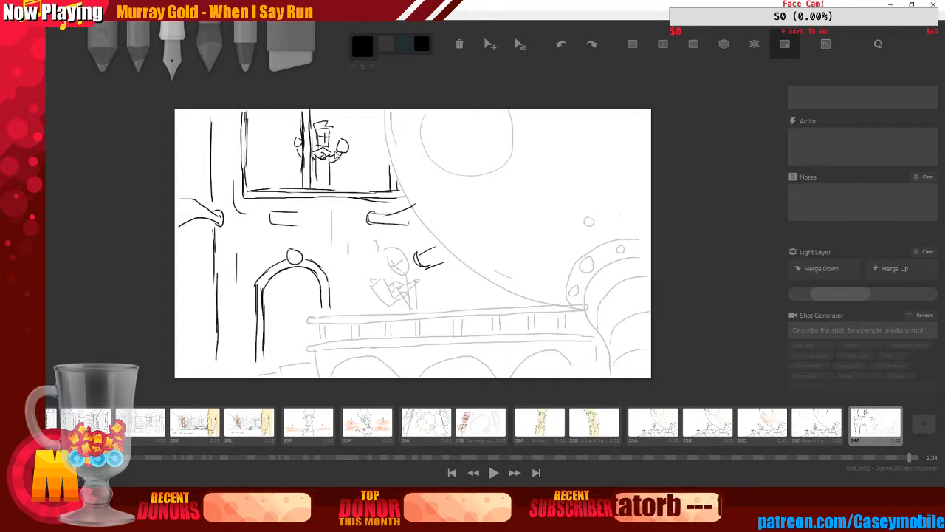
# Switch to the marker, pick yellow, enlarge the brush, and shade a yellow glow behind the window figure
pyautogui.click(209, 53)
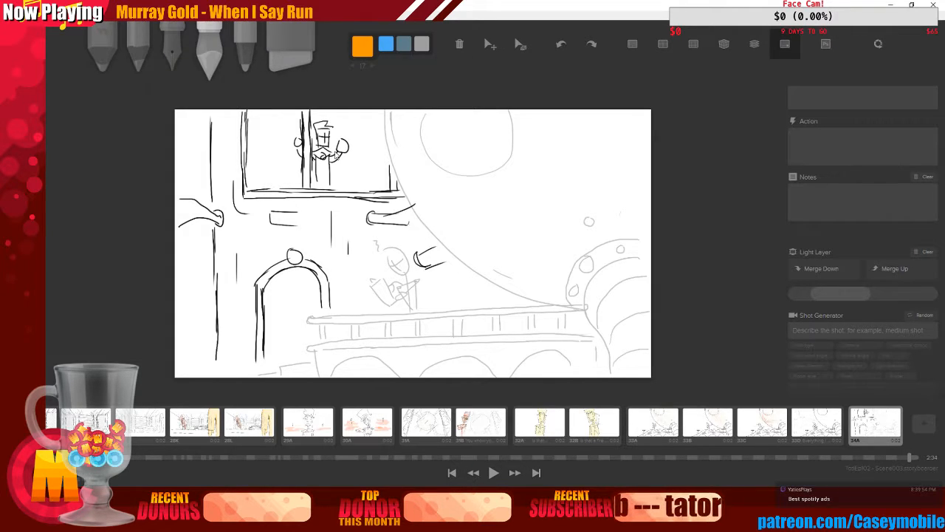
pyautogui.click(363, 46)
pyautogui.click(390, 92)
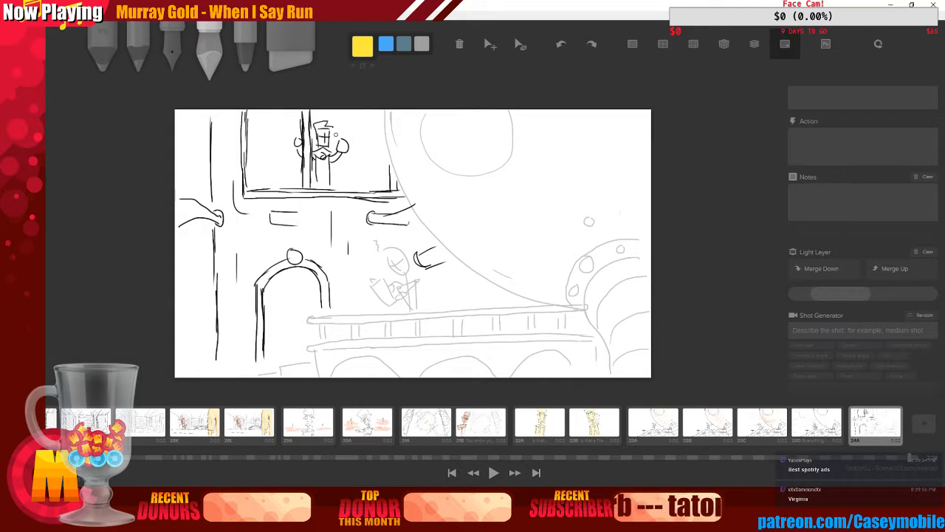
pyautogui.press(']')
pyautogui.press(']')
pyautogui.press(']')
pyautogui.press(']')
pyautogui.press(']')
pyautogui.press(']')
pyautogui.press(']')
pyautogui.press(']')
pyautogui.press(']')
pyautogui.press(']')
pyautogui.press(']')
pyautogui.press(']')
pyautogui.press(']')
pyautogui.press(']')
pyautogui.press(']')
pyautogui.press(']')
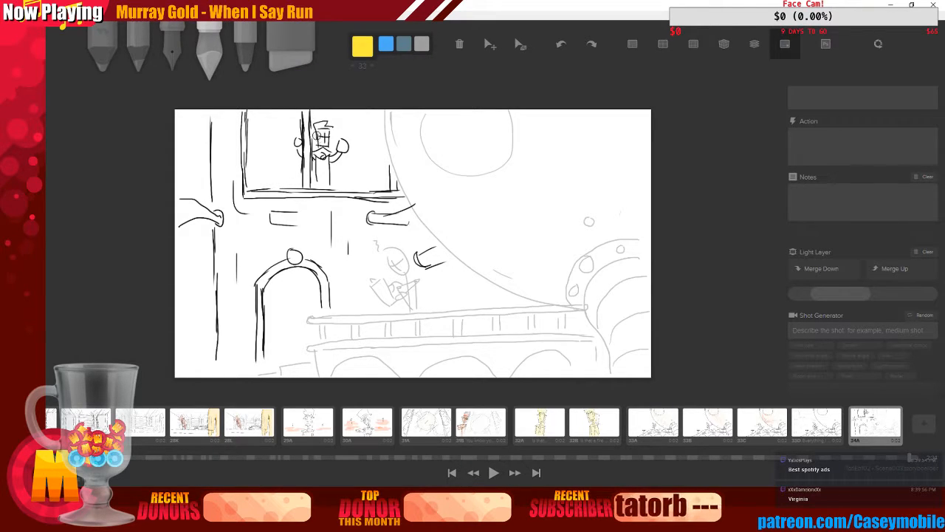
pyautogui.moveTo(319, 135)
pyautogui.mouseDown()
pyautogui.moveTo(323, 141)
pyautogui.moveTo(325, 126)
pyautogui.moveTo(325, 185)
pyautogui.moveTo(343, 145)
pyautogui.moveTo(298, 140)
pyautogui.moveTo(300, 156)
pyautogui.mouseUp()
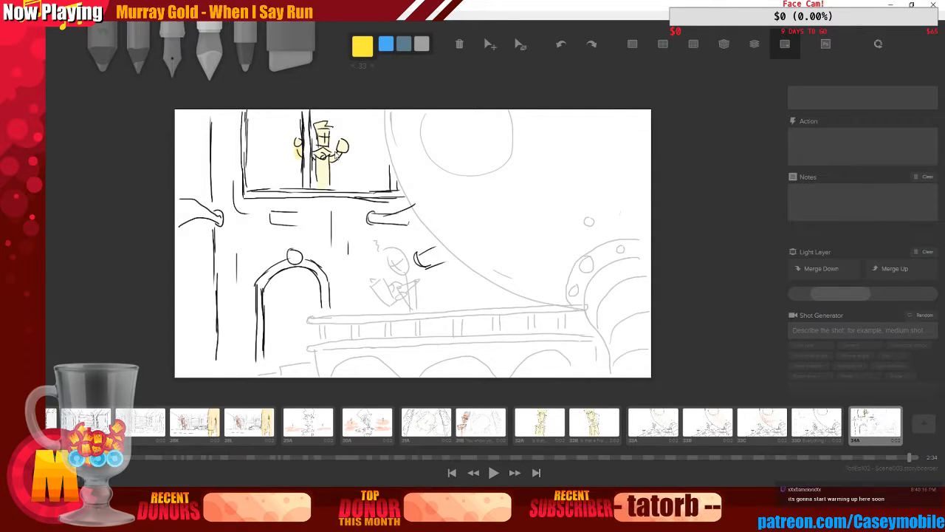
# With the pen, add diagonal light rays around the window and touch up the figure's arm
pyautogui.click(172, 53)
pyautogui.moveTo(252, 139); pyautogui.dragTo(275, 129)
pyautogui.moveTo(256, 175); pyautogui.dragTo(274, 164)
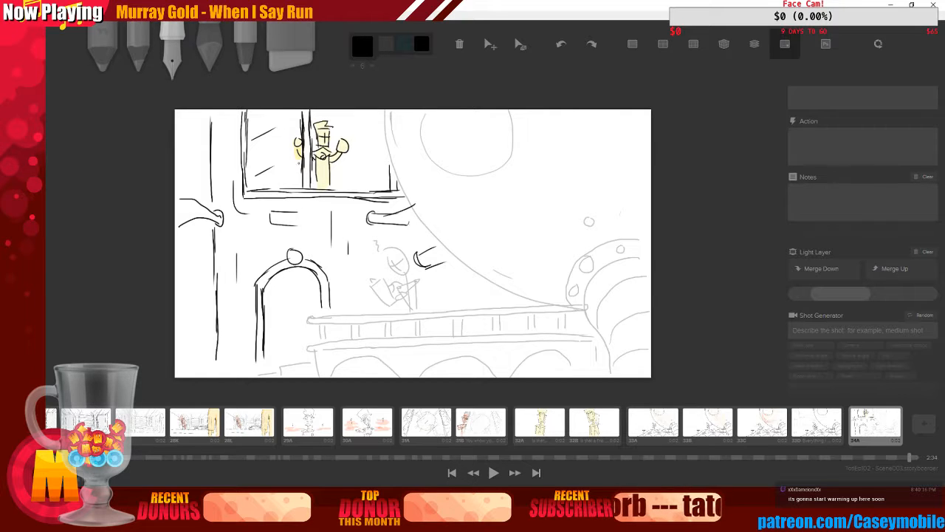
pyautogui.moveTo(338, 136); pyautogui.dragTo(361, 118)
pyautogui.moveTo(339, 173)
pyautogui.mouseDown()
pyautogui.moveTo(364, 184)
pyautogui.moveTo(387, 175)
pyautogui.mouseUp()
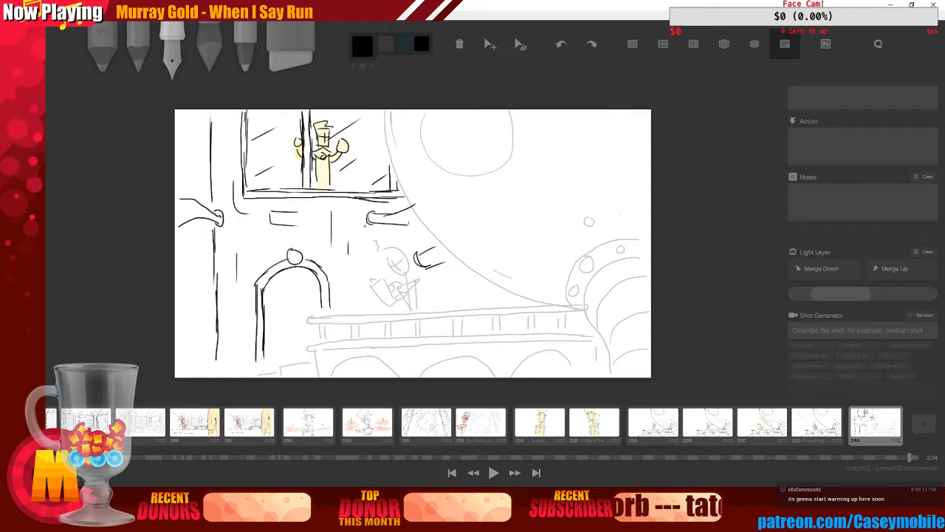
pyautogui.moveTo(334, 160); pyautogui.dragTo(339, 151)
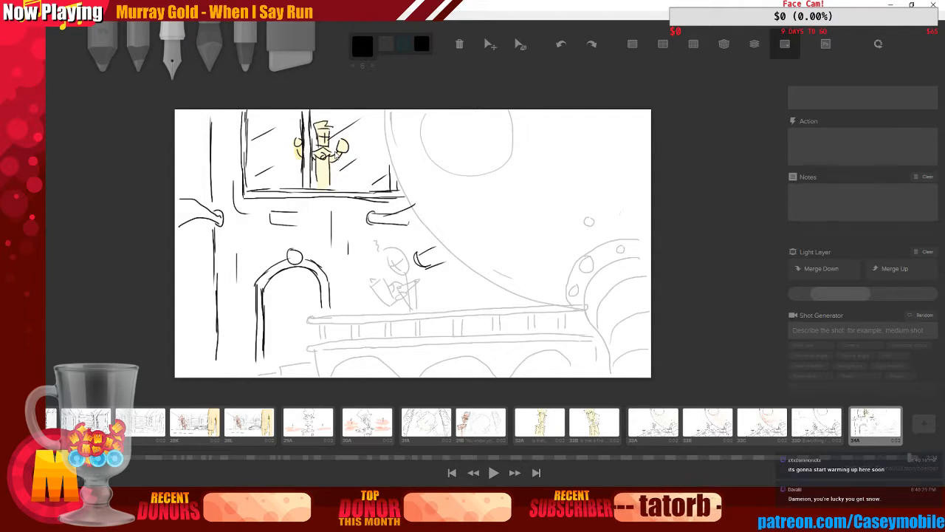
# Merge the light layer up into the main layer on the last boards, comparing with board 33D
pyautogui.click(822, 422)
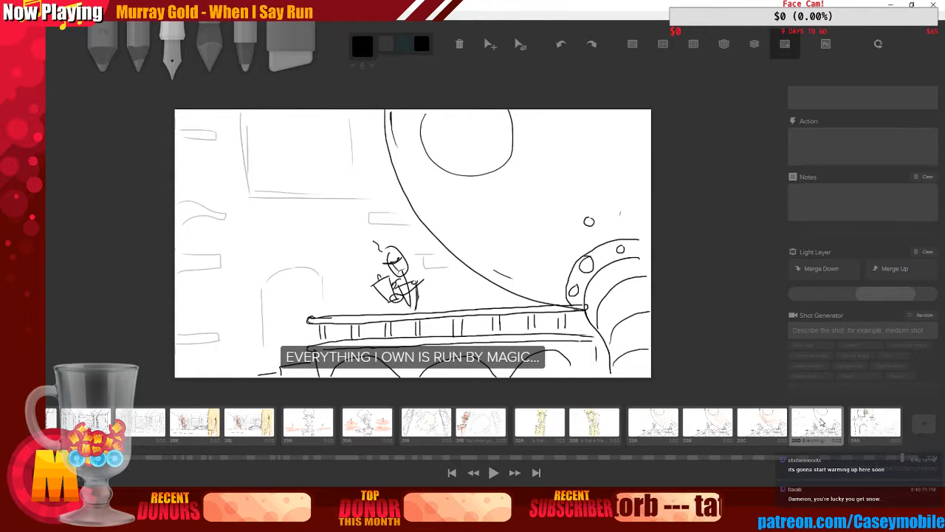
pyautogui.click(874, 422)
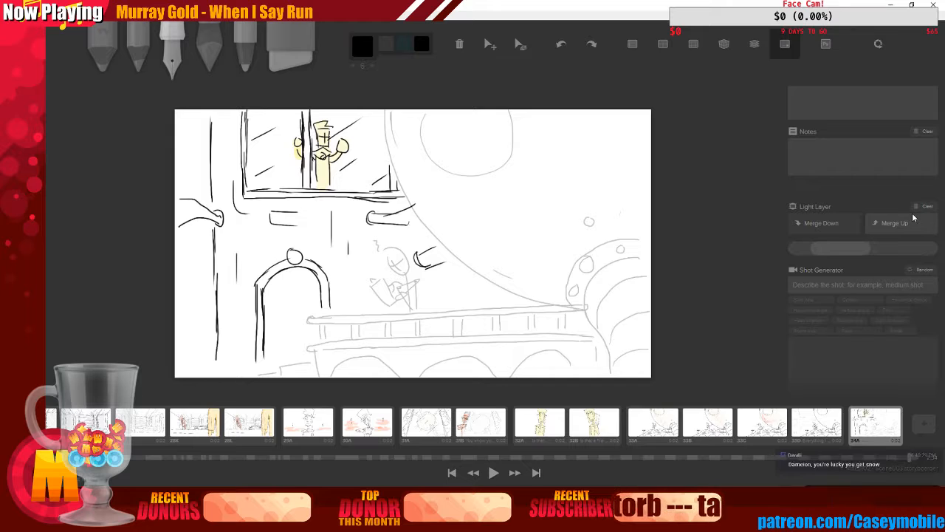
pyautogui.click(913, 218)
pyautogui.click(818, 421)
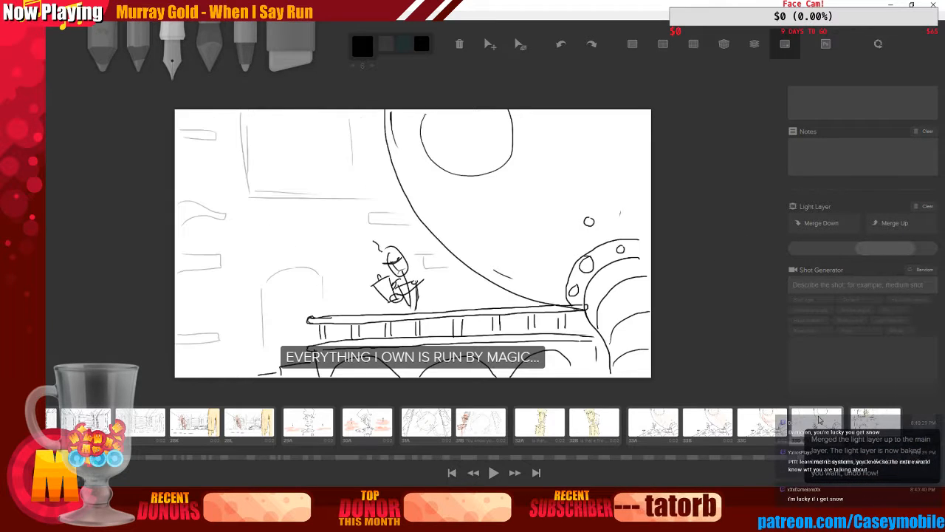
pyautogui.click(893, 220)
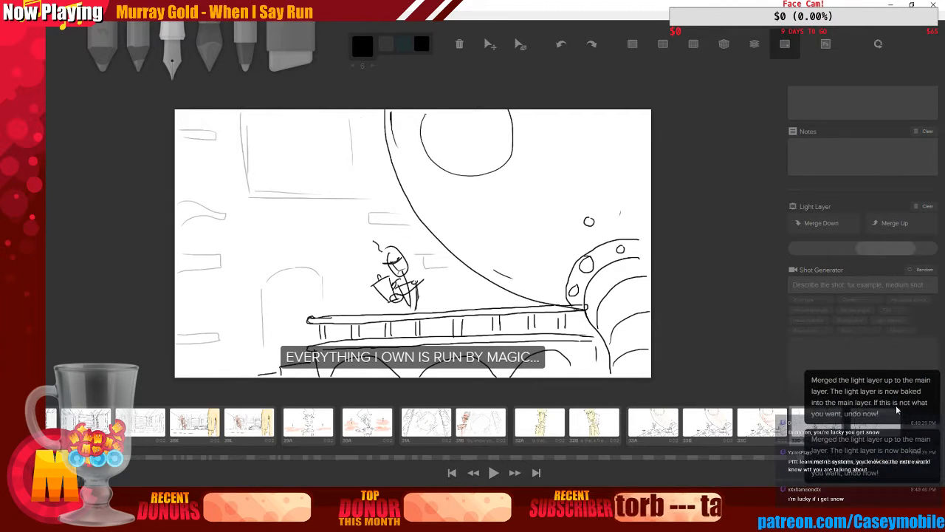
pyautogui.click(876, 423)
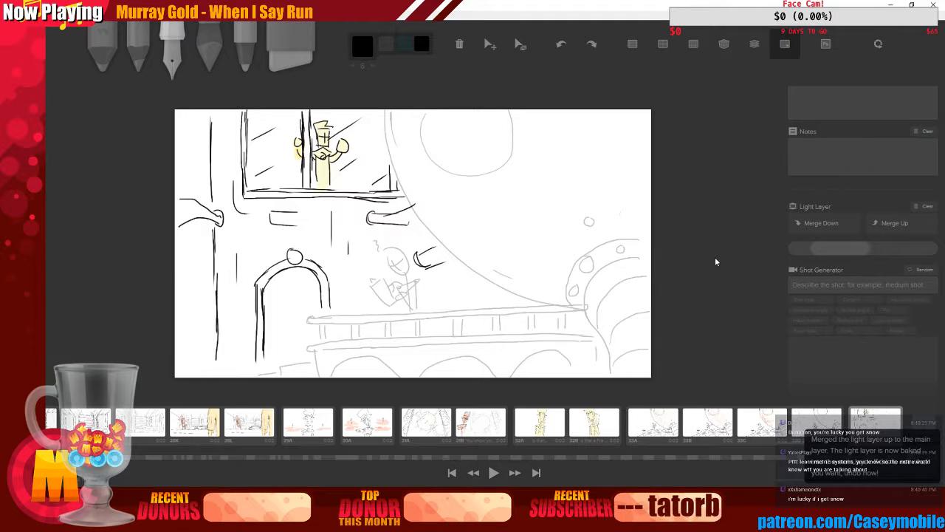
# Clear the new-shot option on the last board so it is numbered 33E, checking boards 33D and 33E
pyautogui.scroll(3, 798, 193)
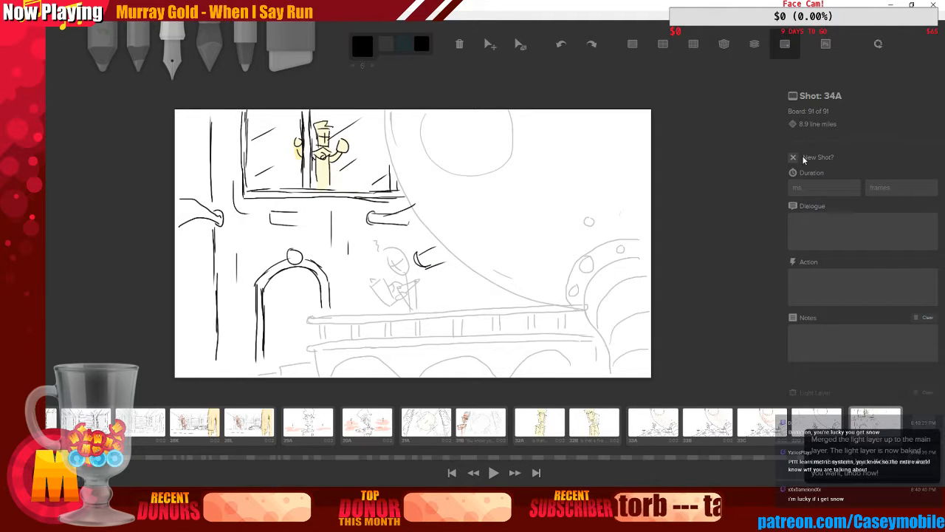
pyautogui.click(815, 418)
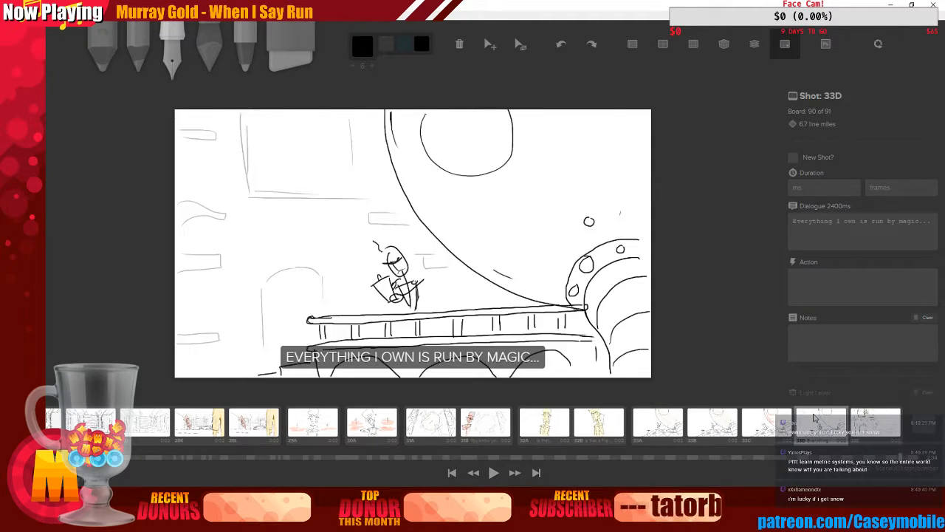
pyautogui.click(865, 415)
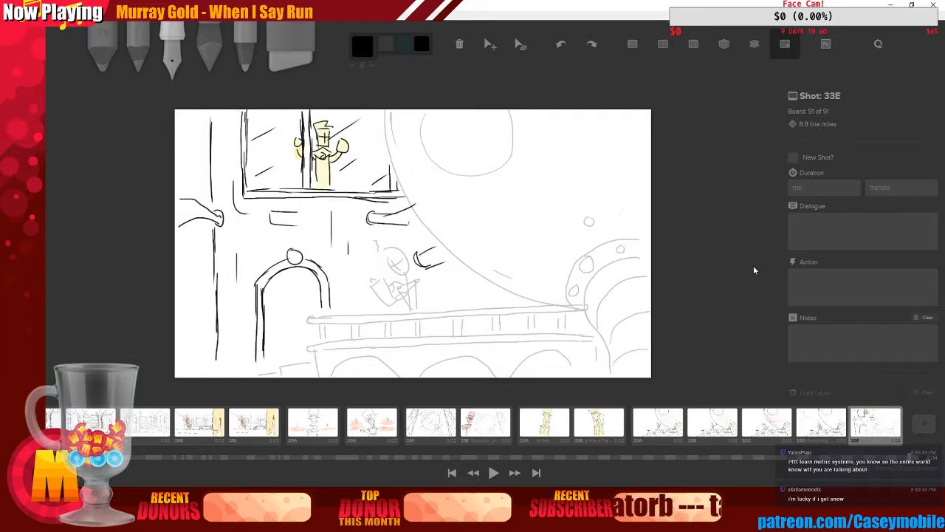
# Add a new board after 33E and toggle its new-shot option
pyautogui.click(923, 423)
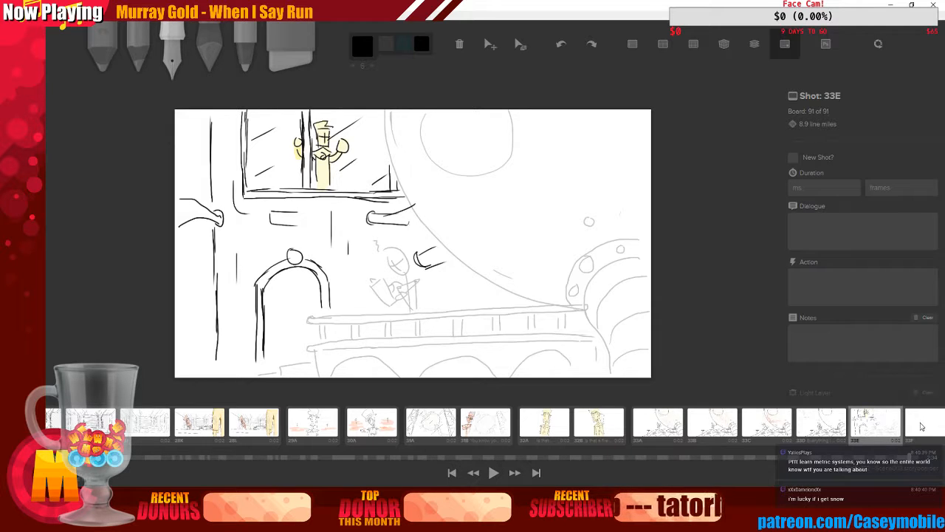
pyautogui.click(792, 157)
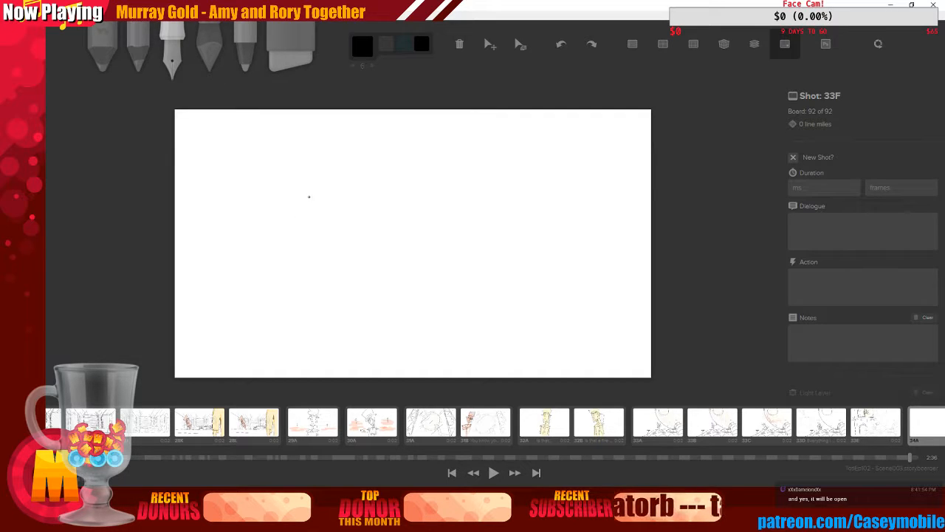
pyautogui.moveTo(309, 197)
pyautogui.mouseDown()
pyautogui.moveTo(351, 310)
pyautogui.moveTo(355, 341)
pyautogui.mouseUp()
pyautogui.hotkey('ctrl', 'z')
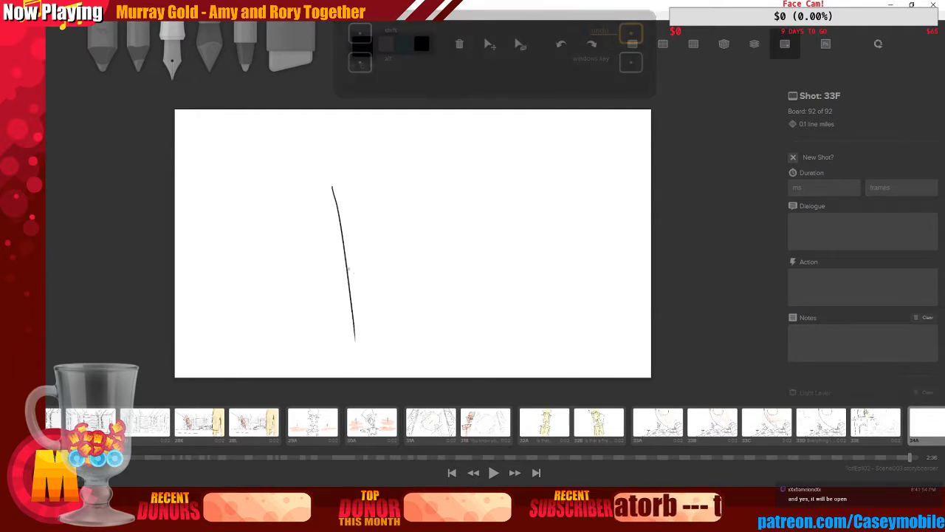
pyautogui.moveTo(318, 137)
pyautogui.mouseDown()
pyautogui.moveTo(322, 199)
pyautogui.moveTo(329, 137)
pyautogui.mouseUp()
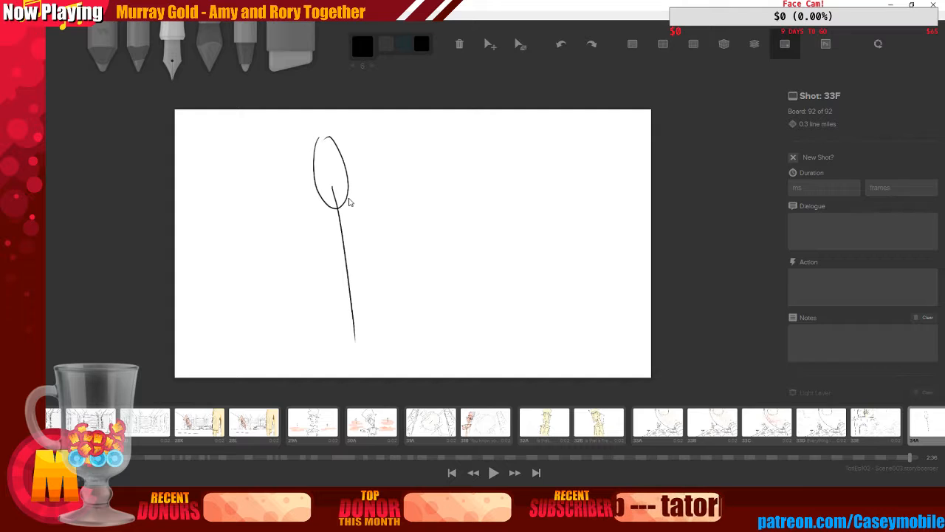
pyautogui.hotkey('ctrl', 'z')
pyautogui.hotkey('ctrl', 'z')
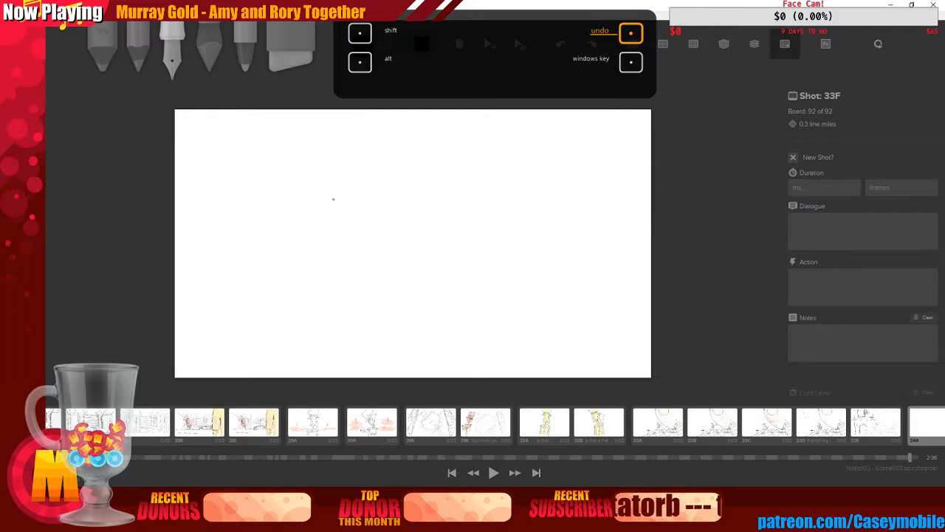
pyautogui.moveTo(327, 189); pyautogui.dragTo(349, 340)
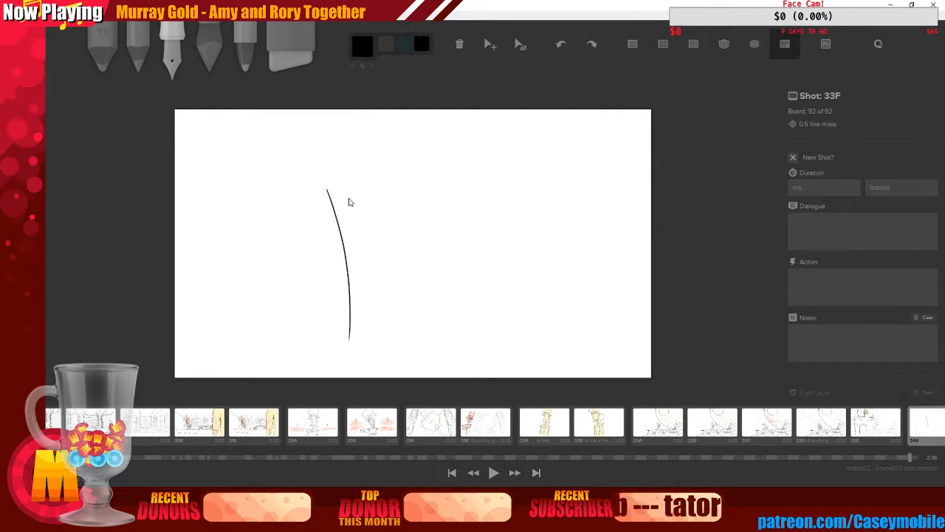
pyautogui.hotkey('ctrl', 'z')
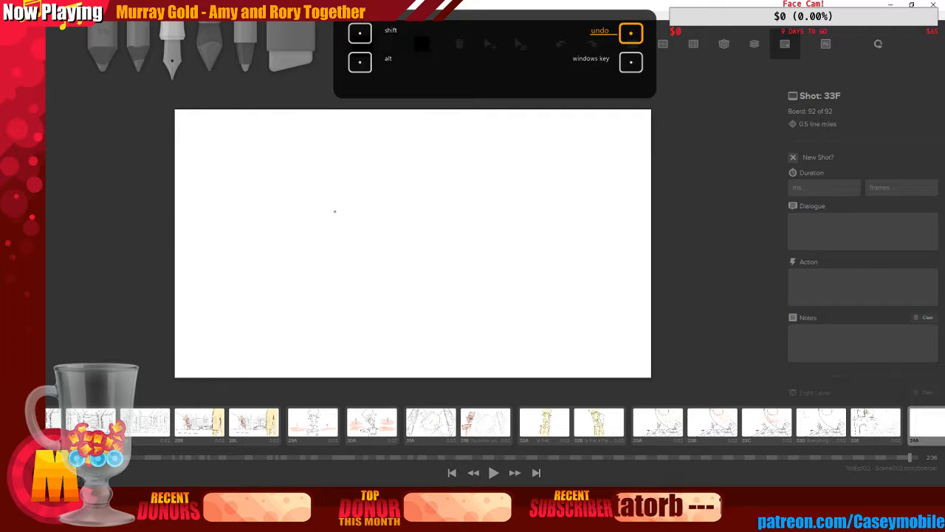
pyautogui.moveTo(338, 199); pyautogui.dragTo(352, 301)
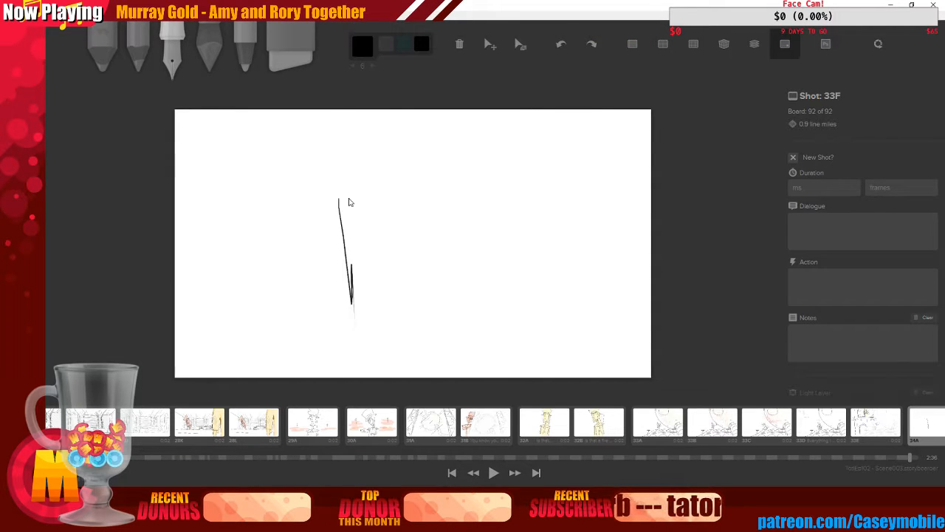
pyautogui.hotkey('ctrl', 'z')
pyautogui.moveTo(323, 184); pyautogui.dragTo(343, 319)
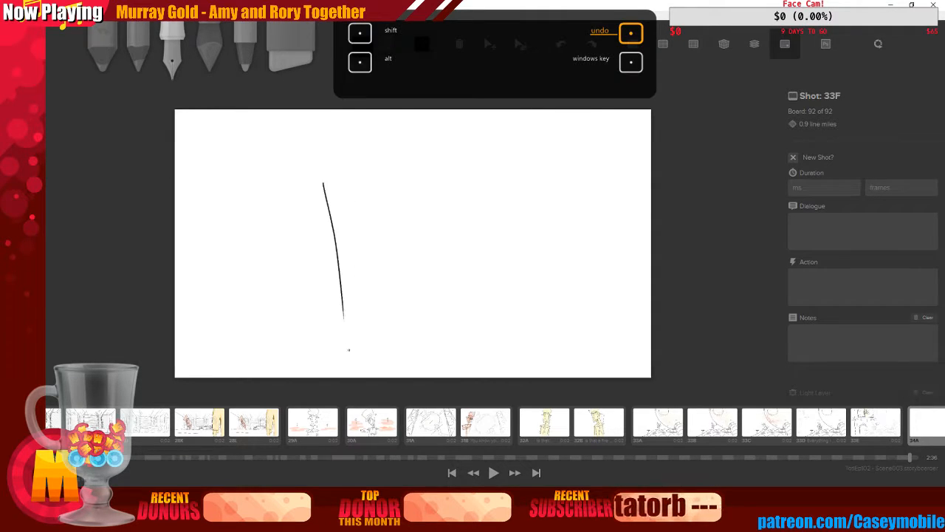
pyautogui.moveTo(329, 142)
pyautogui.mouseDown()
pyautogui.moveTo(309, 178)
pyautogui.moveTo(309, 152)
pyautogui.mouseUp()
pyautogui.hotkey('ctrl', 'z')
pyautogui.hotkey('ctrl', 'z')
pyautogui.hotkey('ctrl', 'z')
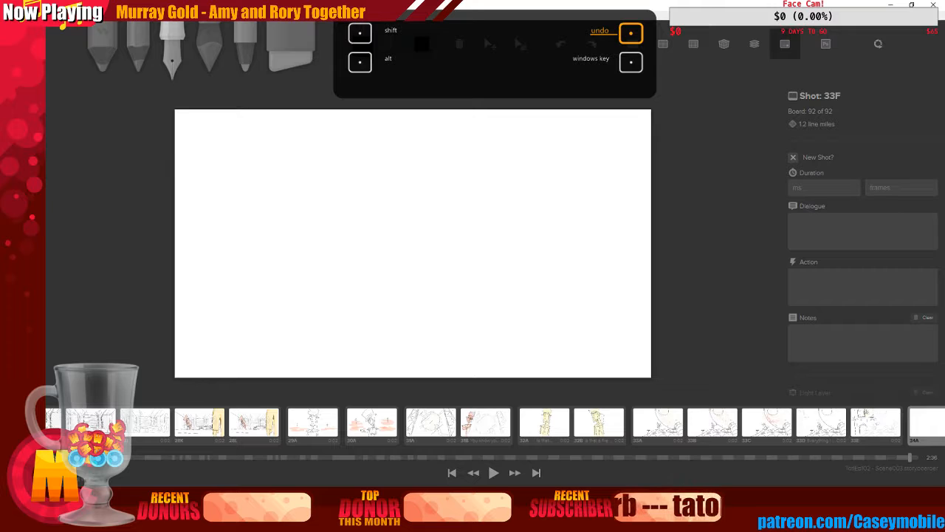
# Turn on the thirds grid overlay on the blank board
pyautogui.click(668, 46)
pyautogui.click(670, 48)
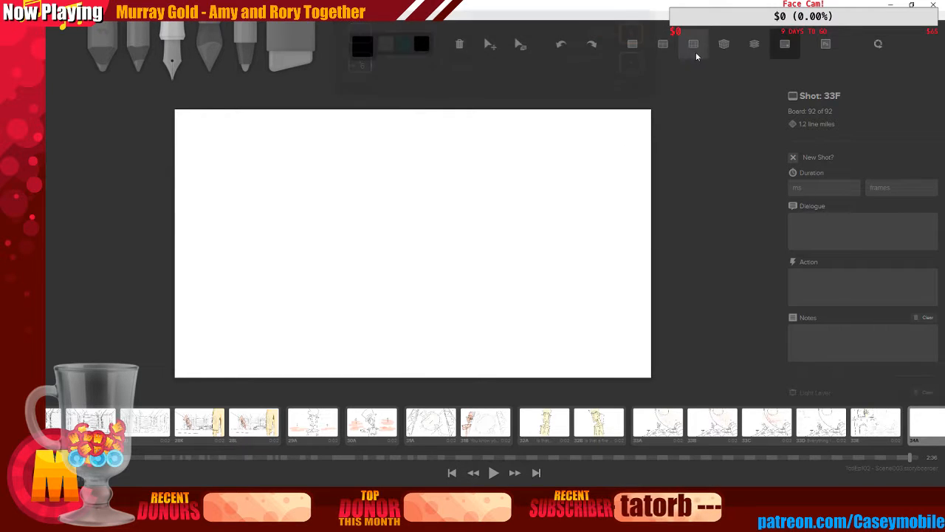
pyautogui.click(694, 46)
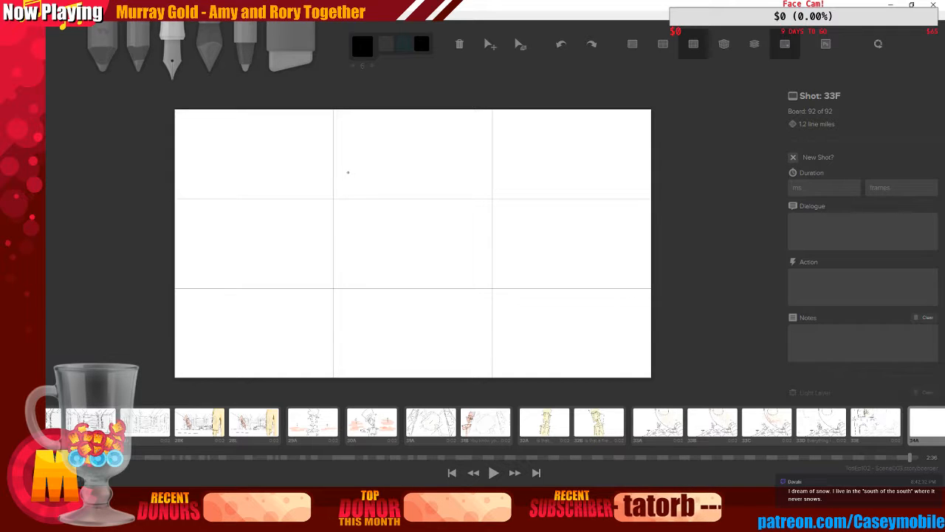
# Sketch two stick figures standing side by side, one taller, left of the board's centre
pyautogui.moveTo(348, 197); pyautogui.dragTo(357, 348)
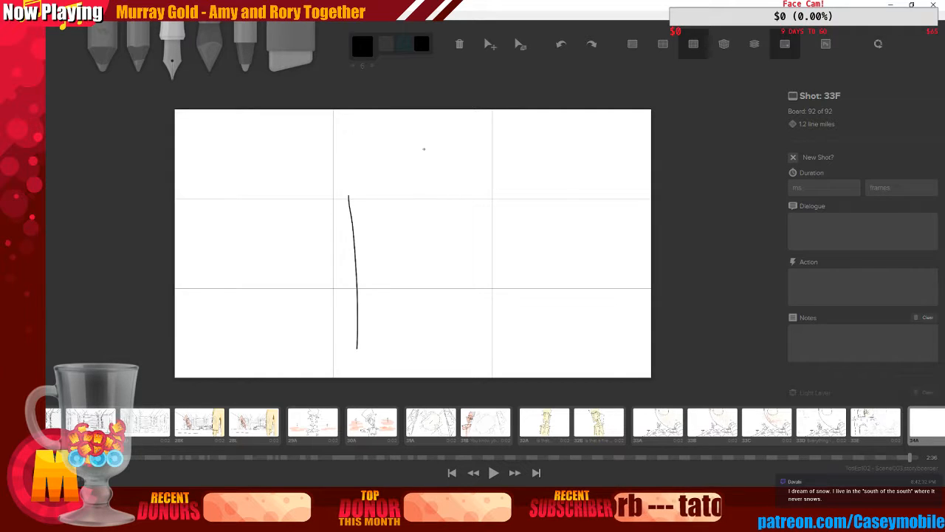
pyautogui.moveTo(333, 151); pyautogui.dragTo(342, 144)
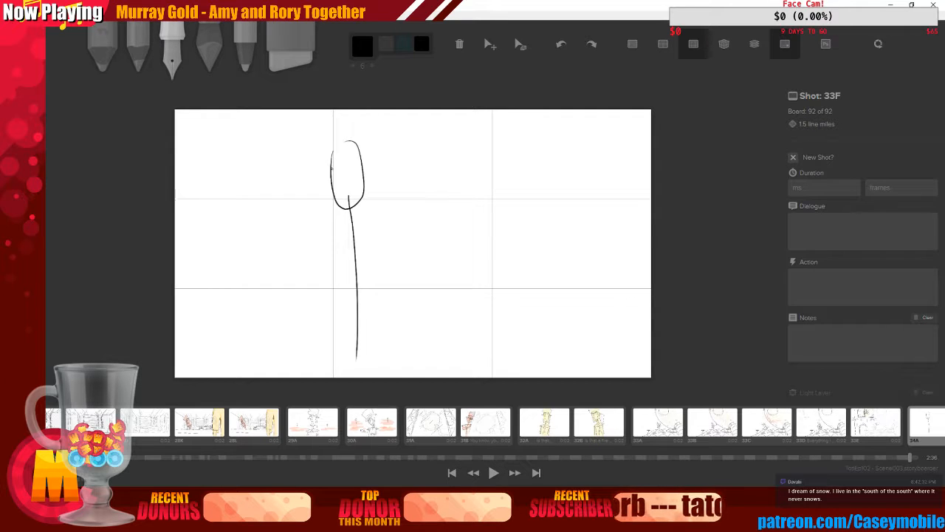
pyautogui.moveTo(330, 167)
pyautogui.mouseDown()
pyautogui.moveTo(345, 160)
pyautogui.moveTo(340, 207)
pyautogui.mouseUp()
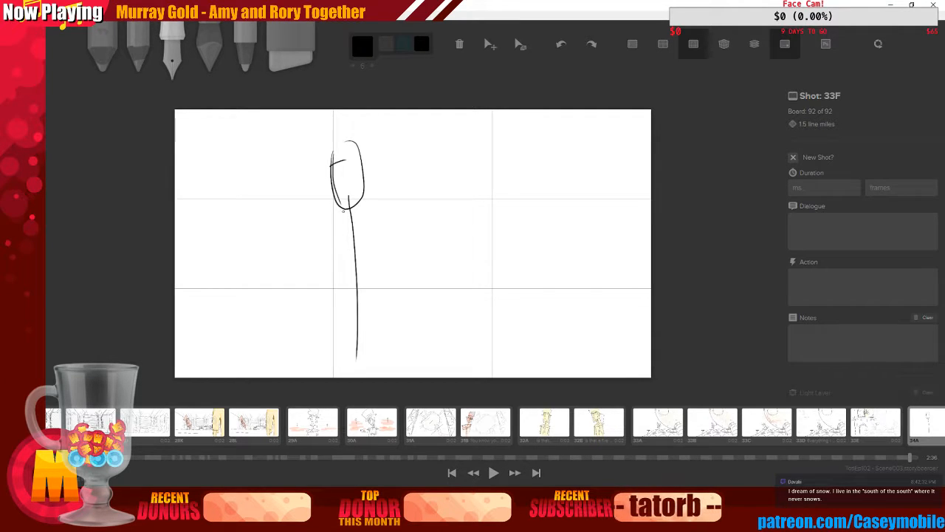
pyautogui.moveTo(286, 167)
pyautogui.mouseDown()
pyautogui.moveTo(278, 168)
pyautogui.moveTo(285, 157)
pyautogui.mouseUp()
pyautogui.moveTo(297, 189)
pyautogui.mouseDown()
pyautogui.moveTo(306, 236)
pyautogui.moveTo(367, 221)
pyautogui.mouseUp()
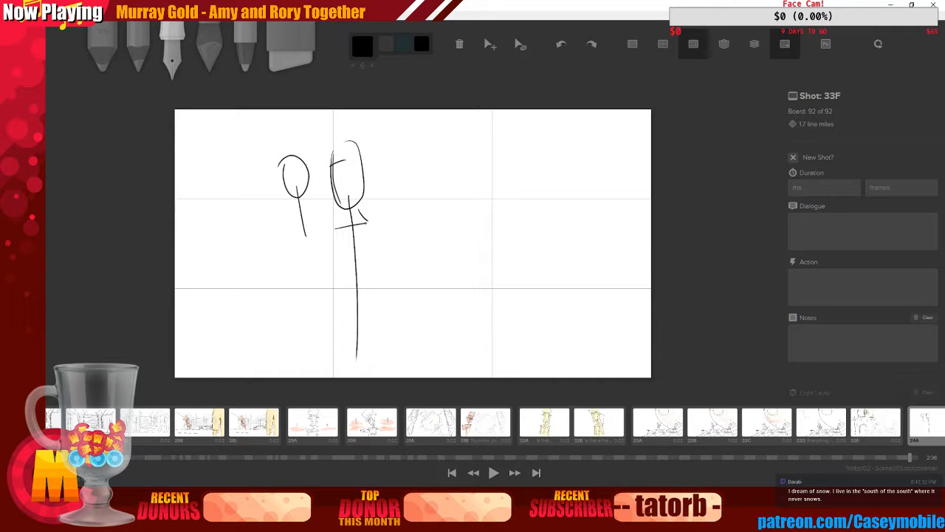
pyautogui.moveTo(305, 235)
pyautogui.mouseDown()
pyautogui.moveTo(314, 257)
pyautogui.moveTo(336, 227)
pyautogui.moveTo(366, 225)
pyautogui.moveTo(348, 310)
pyautogui.mouseUp()
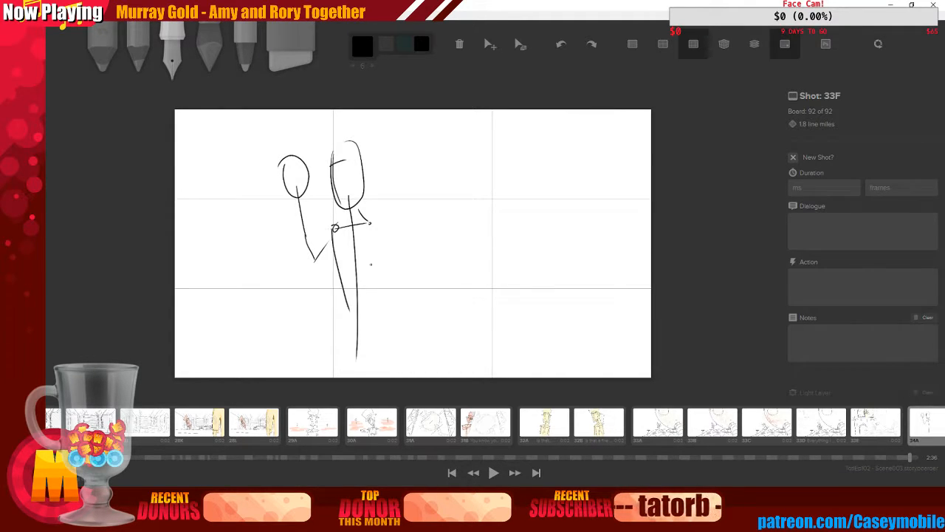
pyautogui.moveTo(371, 222); pyautogui.dragTo(373, 323)
pyautogui.moveTo(341, 292); pyautogui.dragTo(358, 331)
pyautogui.moveTo(370, 296); pyautogui.dragTo(362, 328)
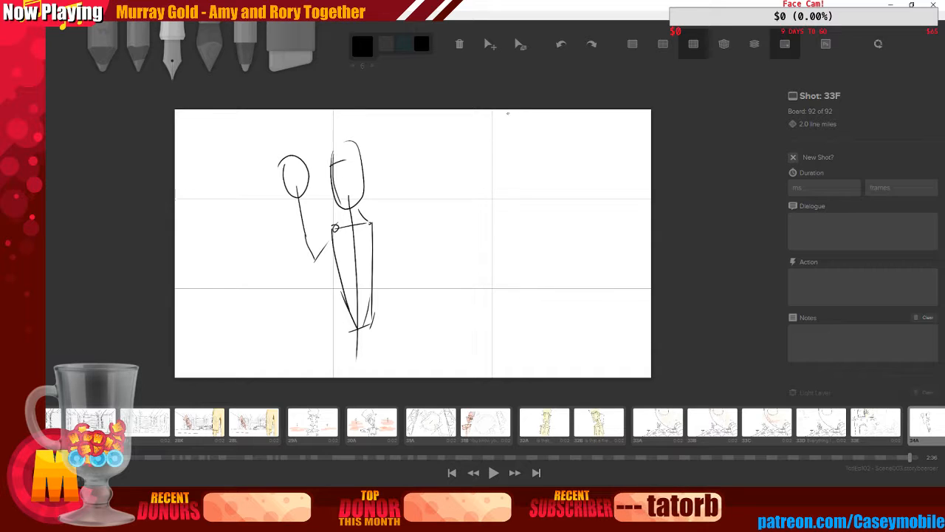
pyautogui.moveTo(508, 113)
pyautogui.mouseDown()
pyautogui.moveTo(537, 324)
pyautogui.moveTo(628, 348)
pyautogui.mouseUp()
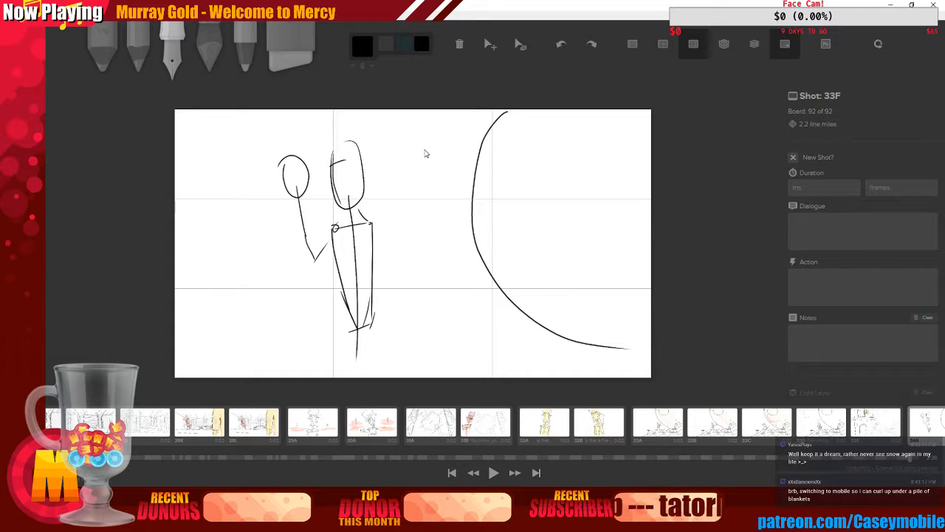
pyautogui.hotkey('ctrl', 'z')
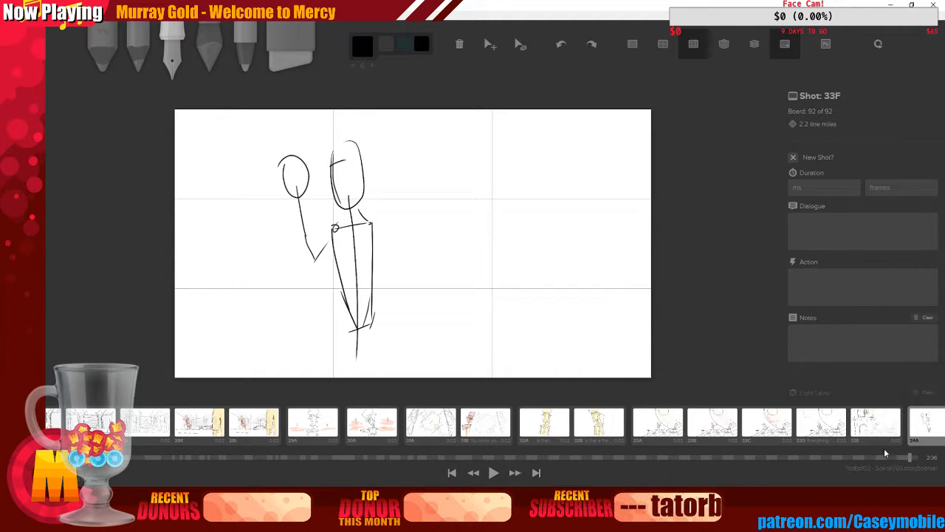
pyautogui.hotkey('ctrl', 'z')
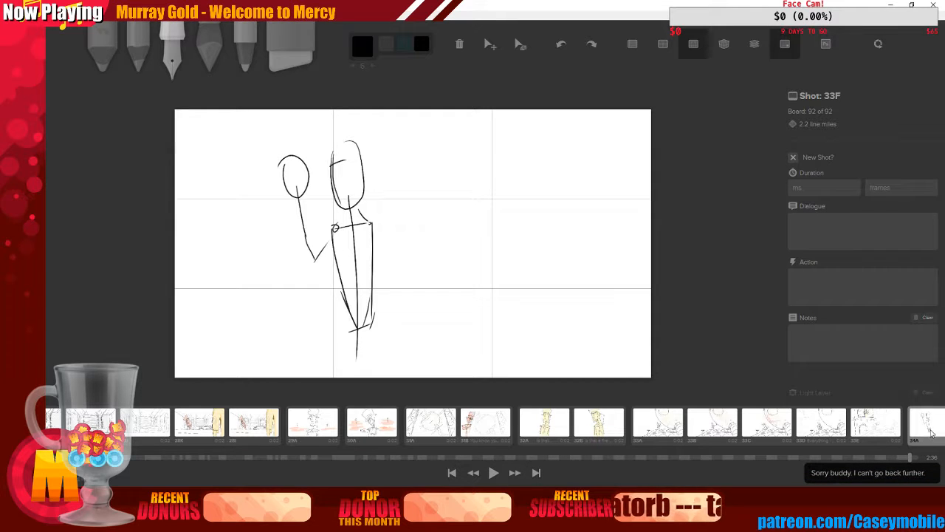
# Add a new blank board at the end and move it one position left, before the stick-figure board
pyautogui.click(928, 438)
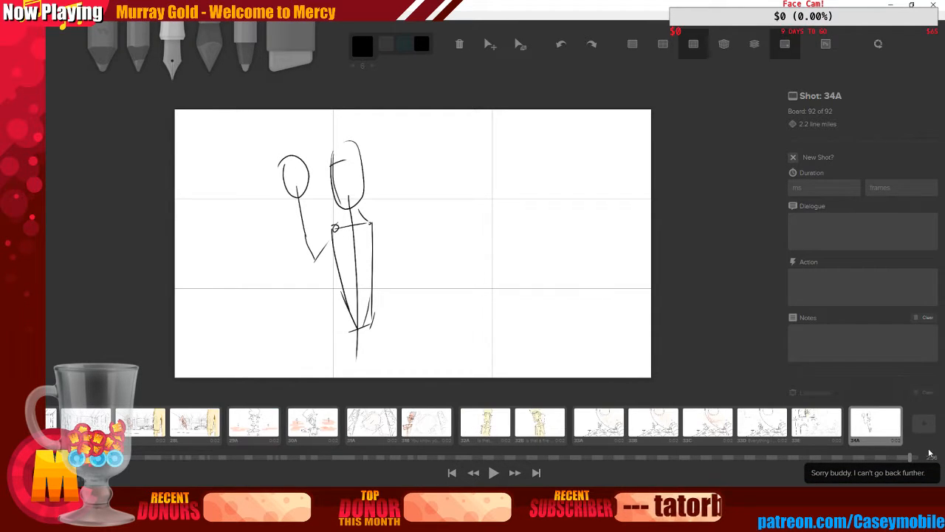
pyautogui.click(925, 434)
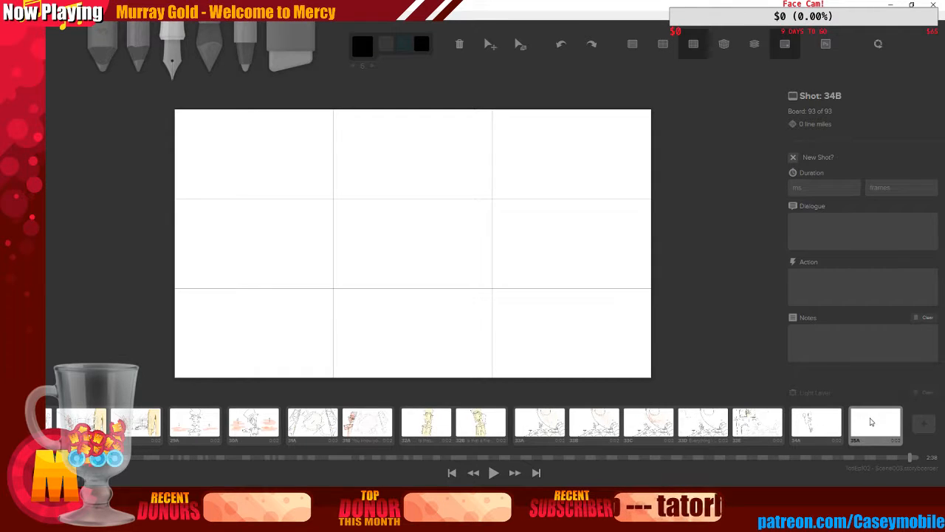
pyautogui.hotkey('ctrl', 'Left')
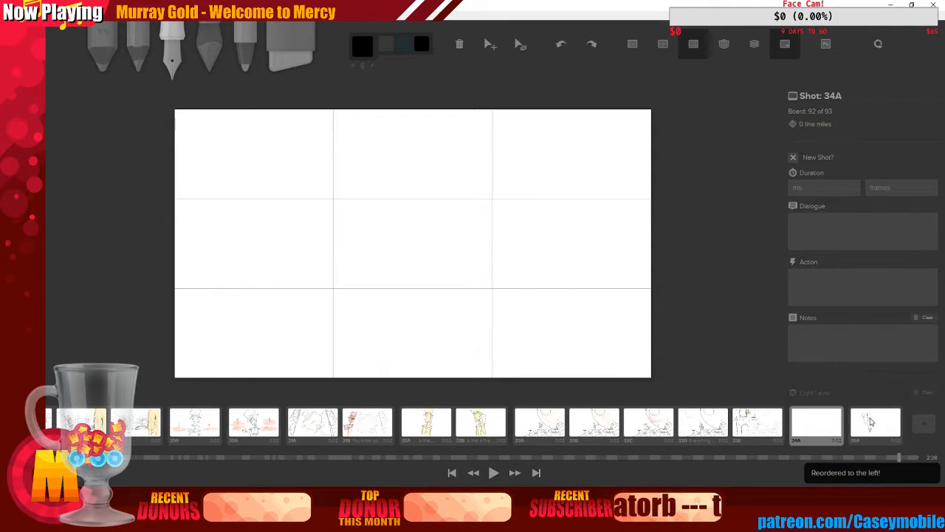
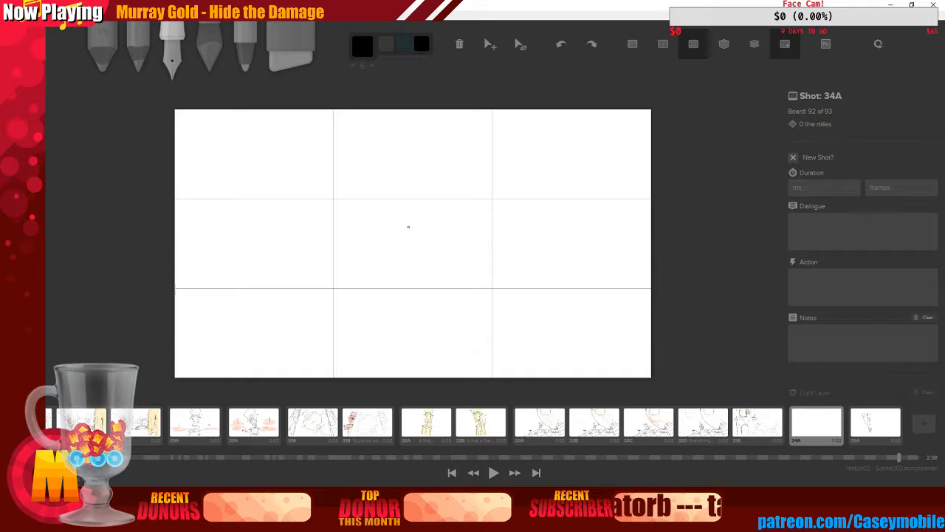
# Sketch a stick figure with an oval head, long spine, shoulder line and two arms near the board's centre
pyautogui.moveTo(408, 207); pyautogui.dragTo(388, 377)
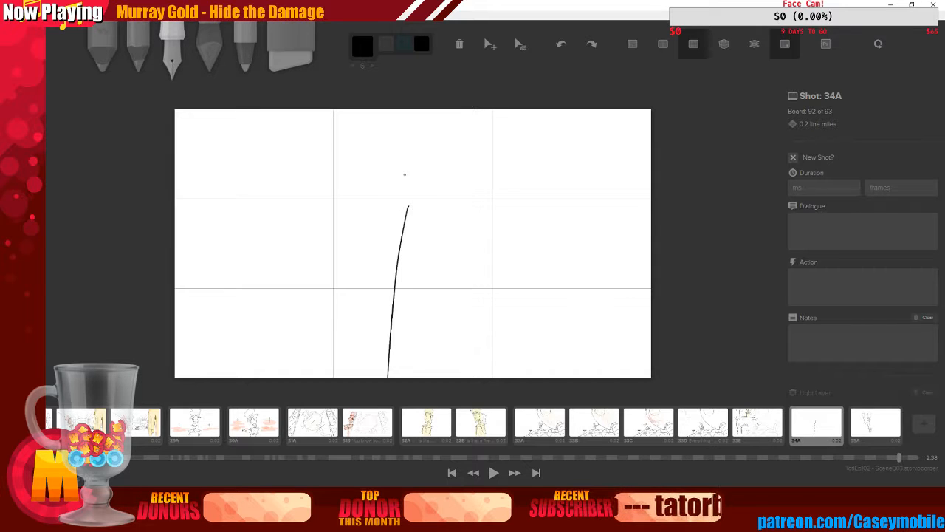
pyautogui.moveTo(408, 168)
pyautogui.mouseDown()
pyautogui.moveTo(418, 163)
pyautogui.moveTo(404, 164)
pyautogui.mouseUp()
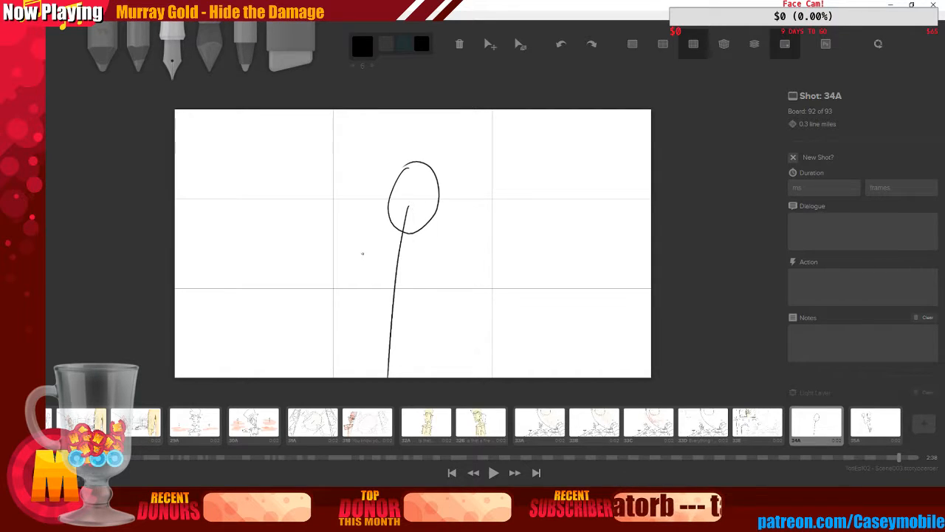
pyautogui.moveTo(373, 256); pyautogui.dragTo(432, 266)
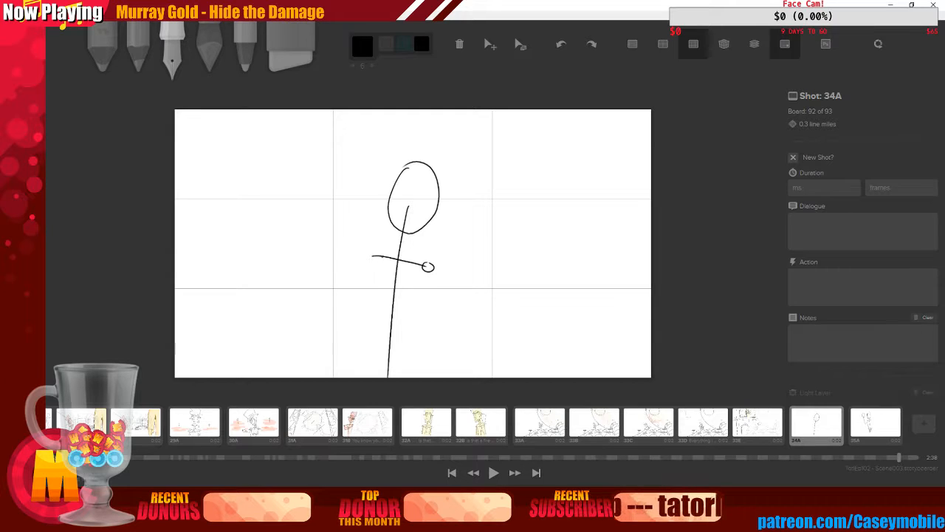
pyautogui.moveTo(372, 252); pyautogui.dragTo(383, 332)
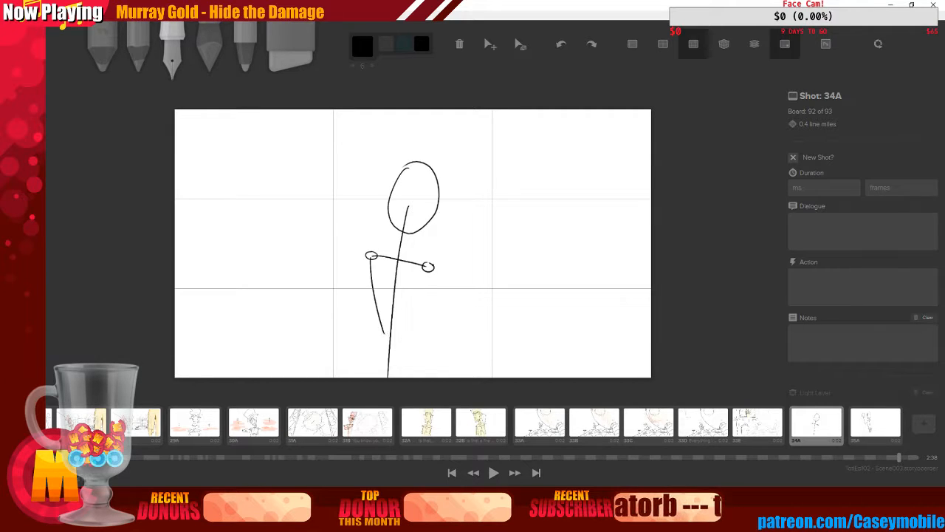
pyautogui.moveTo(429, 270); pyautogui.dragTo(400, 340)
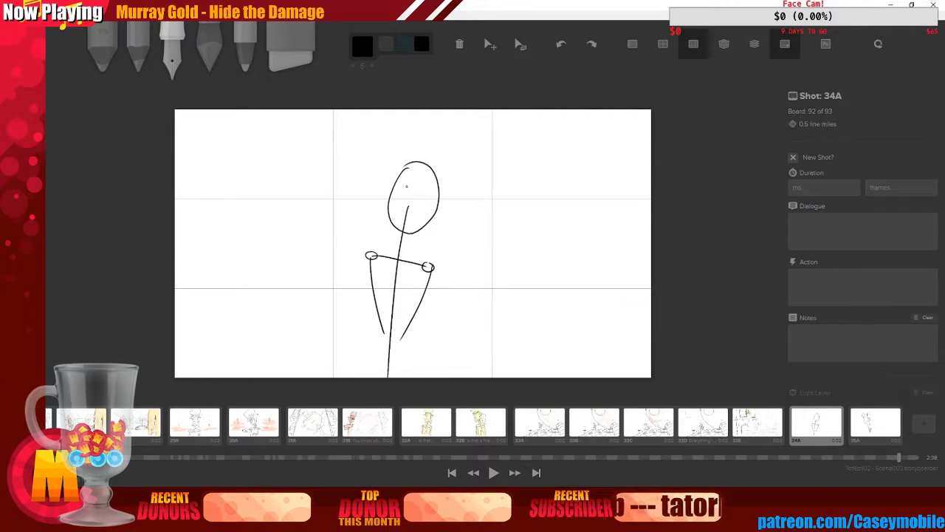
# Add crossing face guide lines to the head and draw forearms on both arms, the right one bent outward
pyautogui.moveTo(394, 184); pyautogui.dragTo(427, 189)
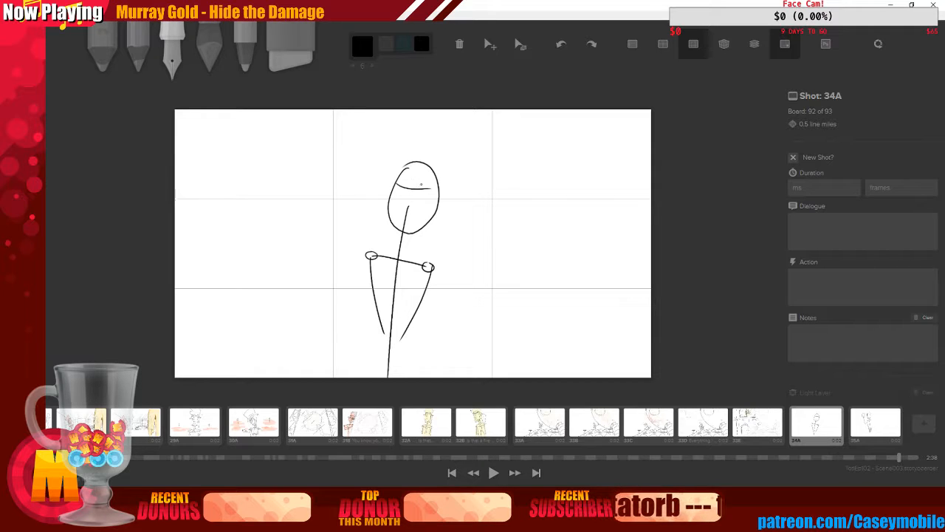
pyautogui.hotkey('ctrl', 'z')
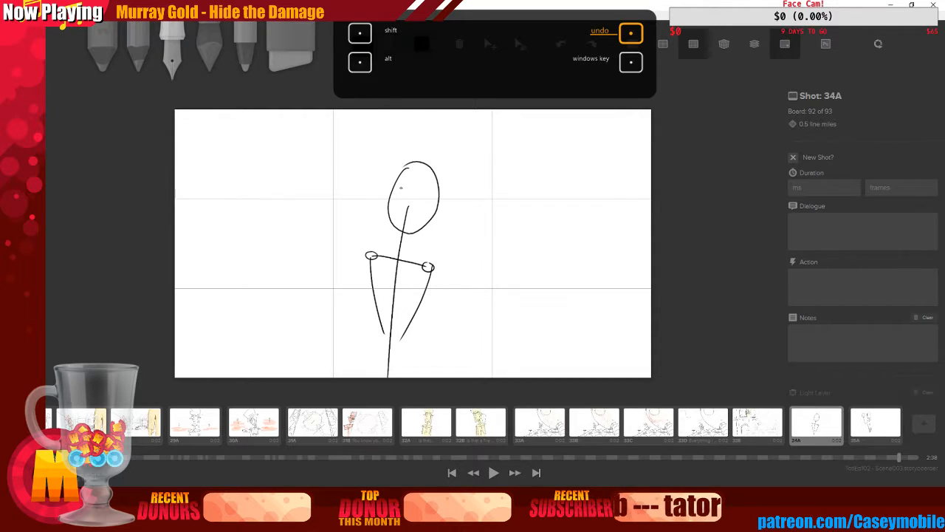
pyautogui.moveTo(405, 185)
pyautogui.mouseDown()
pyautogui.moveTo(436, 183)
pyautogui.moveTo(419, 220)
pyautogui.mouseUp()
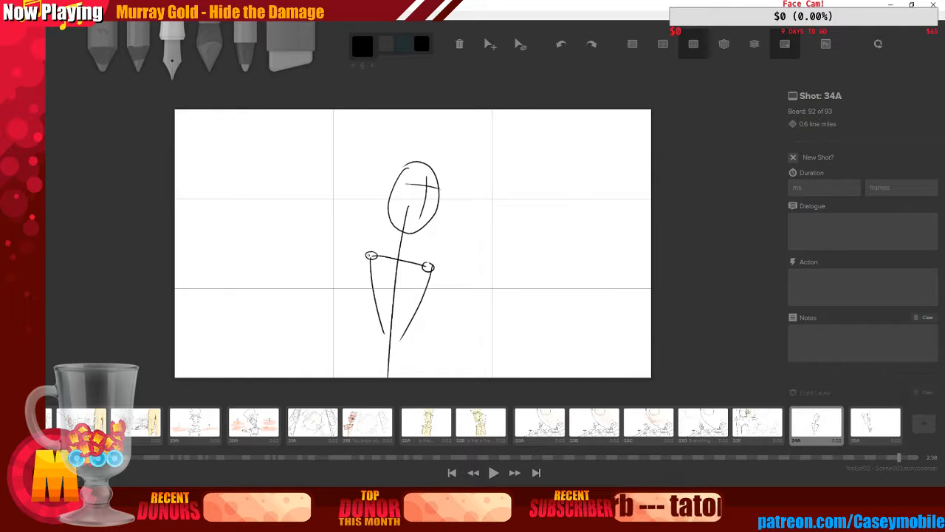
pyautogui.moveTo(370, 260); pyautogui.dragTo(359, 293)
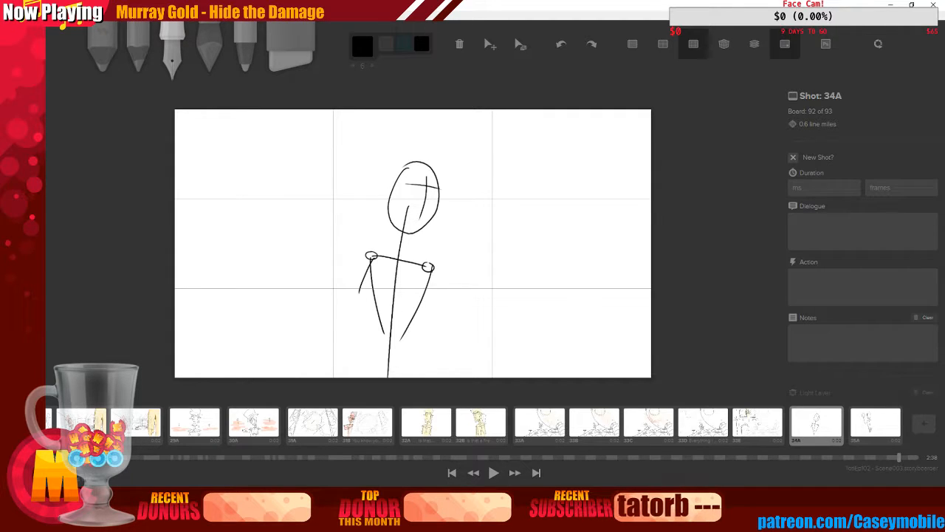
pyautogui.moveTo(430, 269)
pyautogui.mouseDown()
pyautogui.moveTo(436, 305)
pyautogui.moveTo(459, 295)
pyautogui.mouseUp()
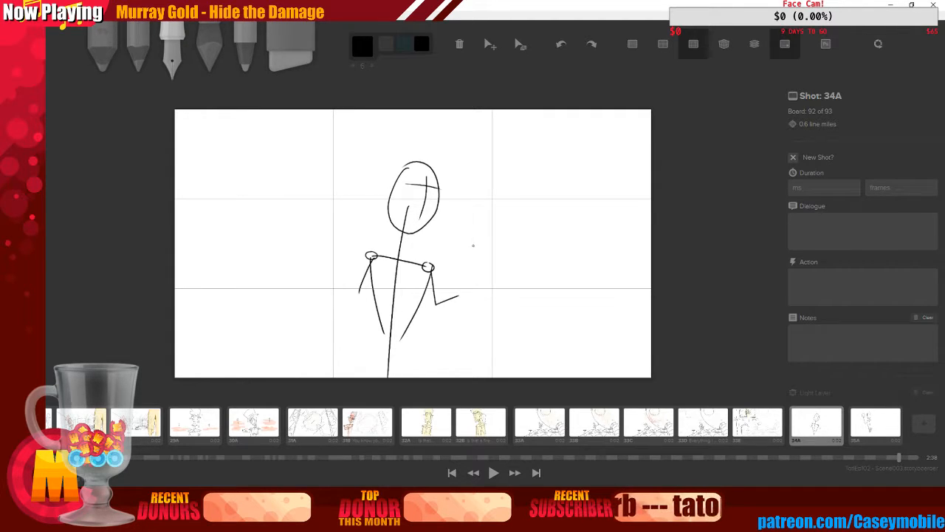
# Draw a goblet with a round bowl, stem and base held at the figure's right hand
pyautogui.moveTo(472, 233)
pyautogui.mouseDown()
pyautogui.moveTo(476, 278)
pyautogui.moveTo(469, 235)
pyautogui.mouseUp()
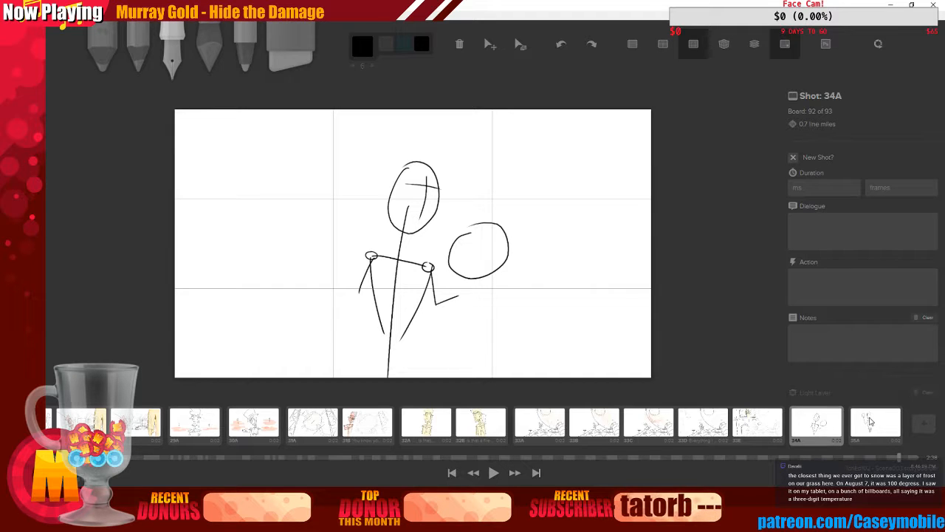
pyautogui.hotkey('ctrl', 'z')
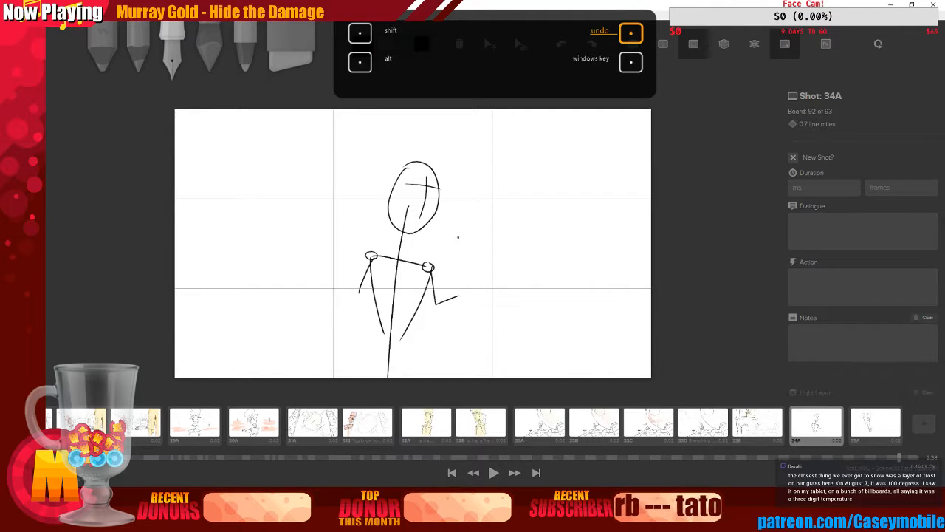
pyautogui.moveTo(467, 231); pyautogui.dragTo(469, 229)
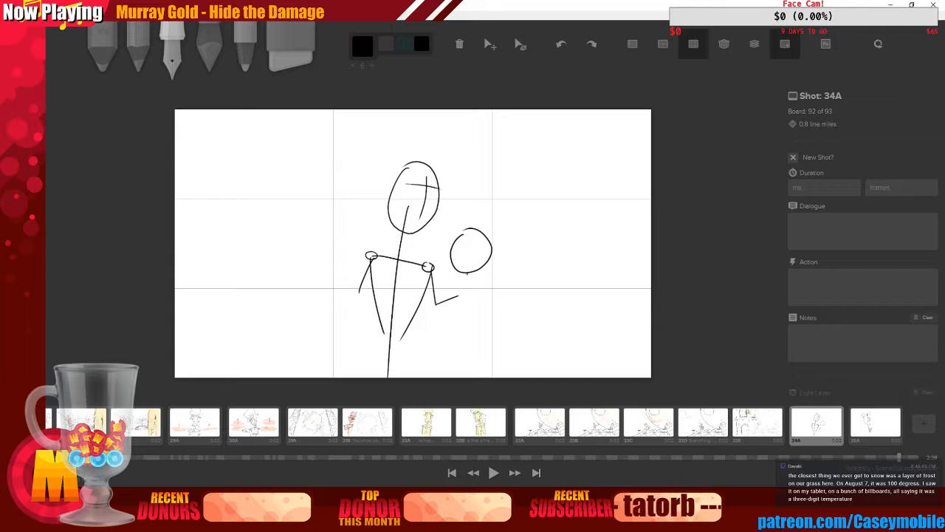
pyautogui.moveTo(492, 260)
pyautogui.mouseDown()
pyautogui.moveTo(475, 284)
pyautogui.moveTo(481, 310)
pyautogui.moveTo(488, 280)
pyautogui.moveTo(487, 308)
pyautogui.moveTo(473, 311)
pyautogui.moveTo(505, 306)
pyautogui.mouseUp()
pyautogui.hotkey('ctrl', 'z')
pyautogui.hotkey('ctrl', 'z')
pyautogui.hotkey('ctrl', 'z')
pyautogui.hotkey('ctrl', 'z')
pyautogui.hotkey('ctrl', 'z')
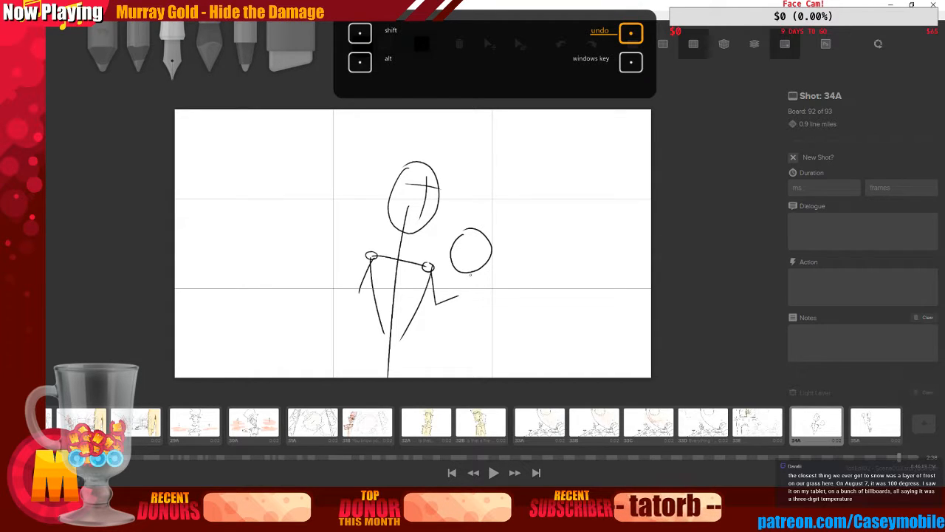
pyautogui.moveTo(470, 275)
pyautogui.mouseDown()
pyautogui.moveTo(471, 297)
pyautogui.moveTo(483, 294)
pyautogui.mouseUp()
pyautogui.moveTo(468, 295)
pyautogui.mouseDown()
pyautogui.moveTo(485, 303)
pyautogui.moveTo(497, 294)
pyautogui.moveTo(473, 302)
pyautogui.moveTo(486, 295)
pyautogui.mouseUp()
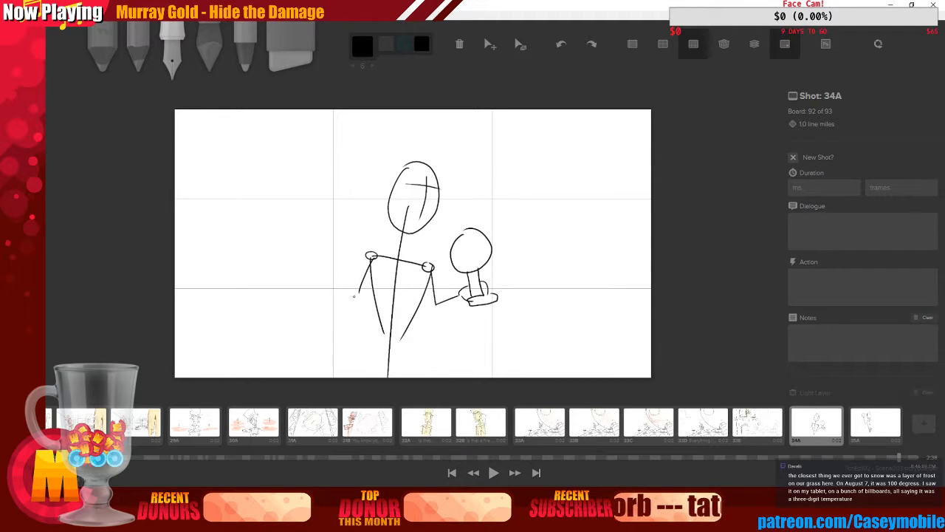
# Extend the left arm across the body toward the goblet and merge the drawing down into the light reference layer
pyautogui.moveTo(356, 292); pyautogui.dragTo(453, 276)
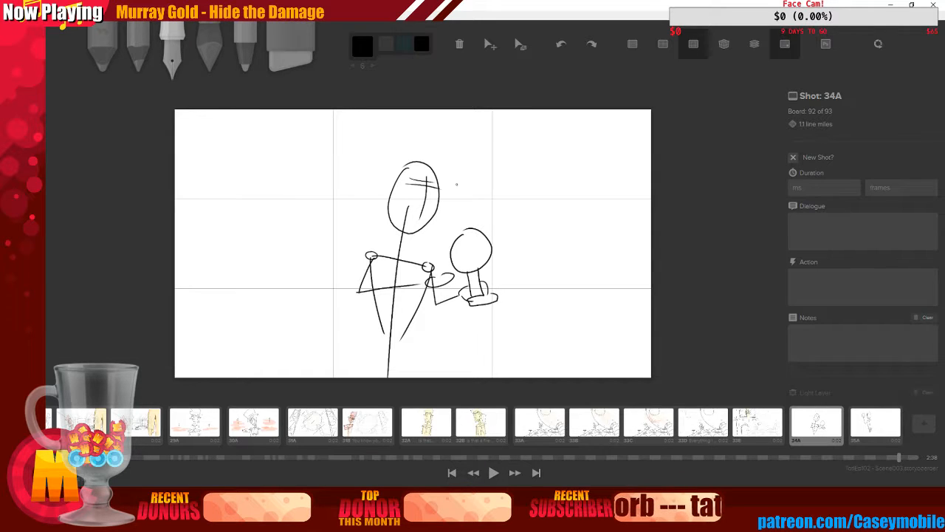
pyautogui.hotkey('ctrl', 'z')
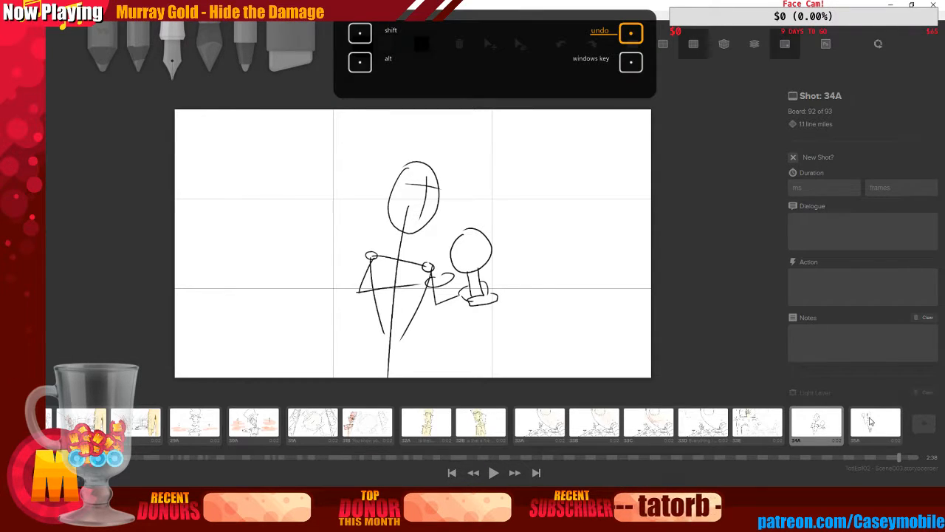
pyautogui.scroll(-3, 879, 284)
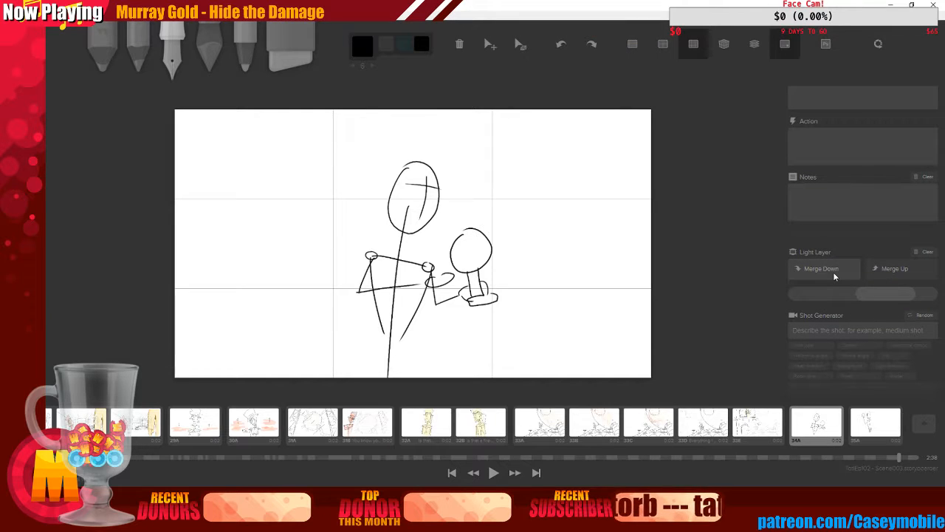
pyautogui.click(834, 273)
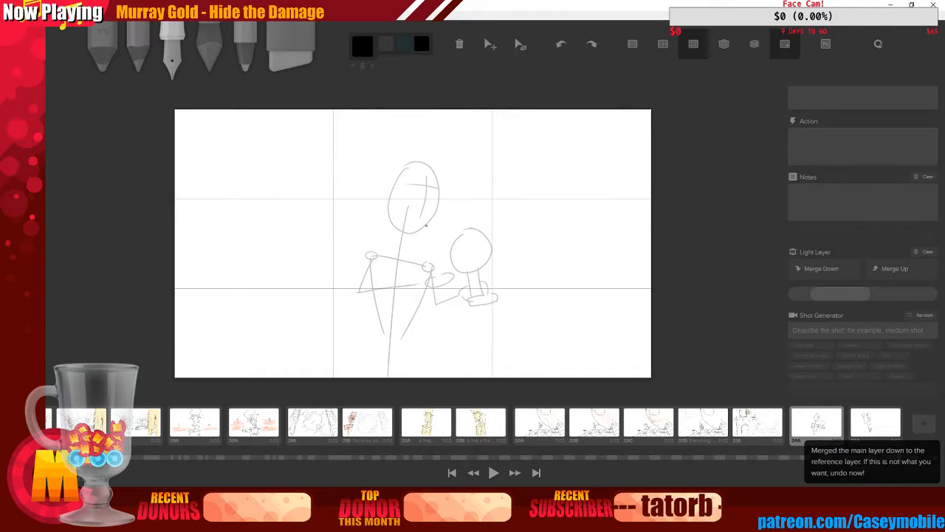
# Over the faded sketch, draw the face's jaw outline, a hair line and one glasses lens
pyautogui.moveTo(394, 179); pyautogui.dragTo(398, 242)
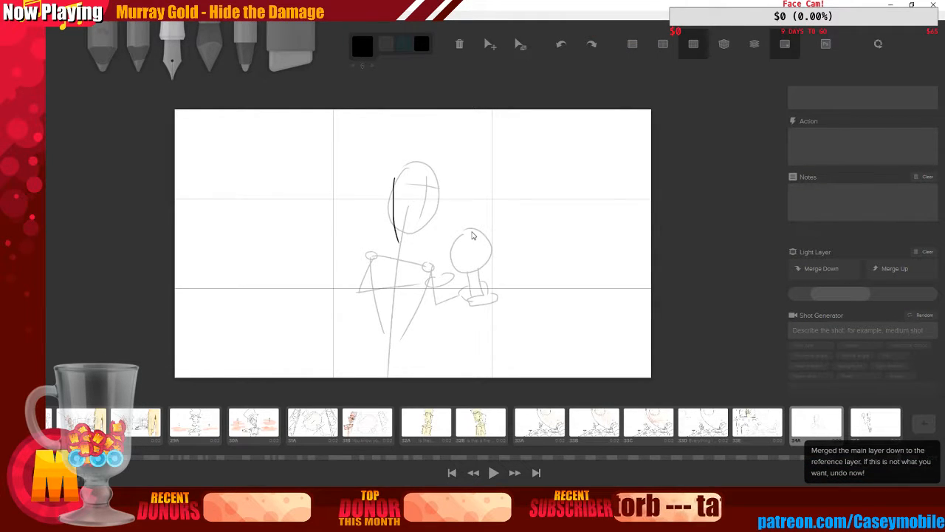
pyautogui.hotkey('ctrl', 'z')
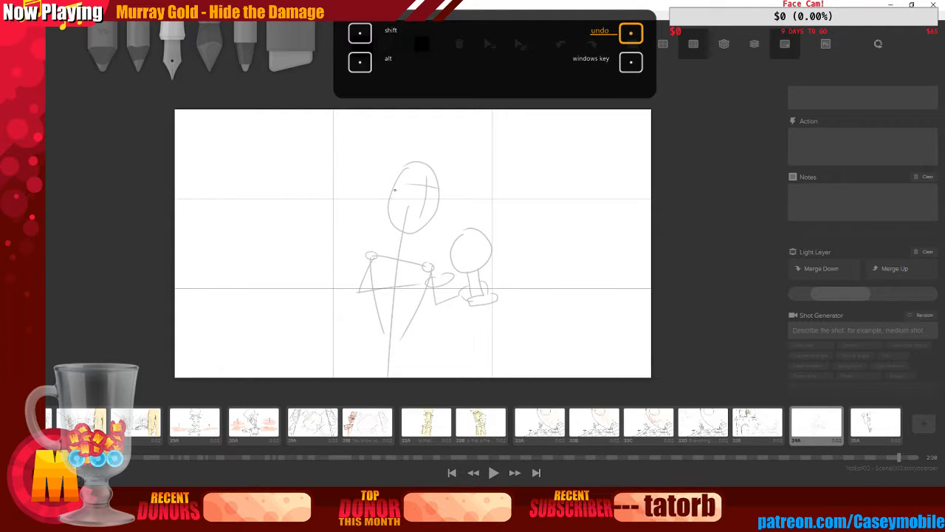
pyautogui.moveTo(394, 178)
pyautogui.mouseDown()
pyautogui.moveTo(413, 230)
pyautogui.moveTo(438, 198)
pyautogui.mouseUp()
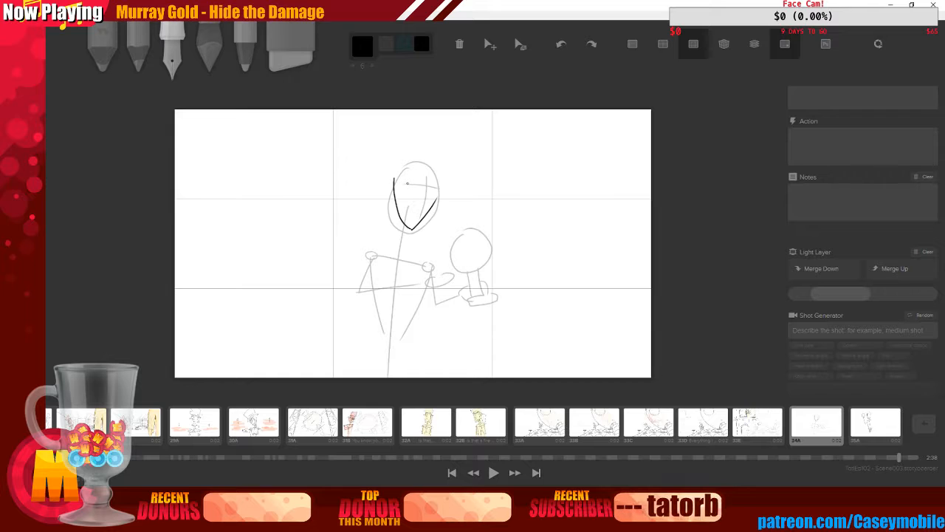
pyautogui.moveTo(401, 180); pyautogui.dragTo(391, 191)
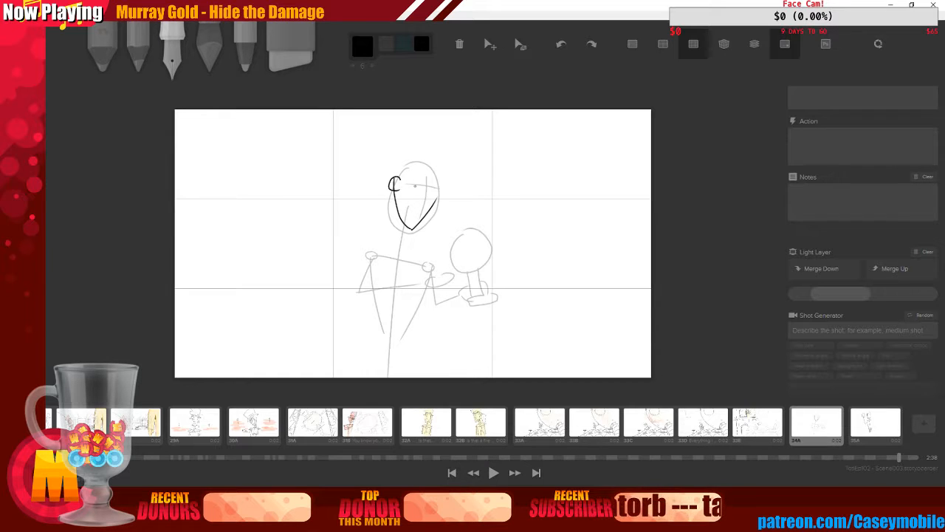
pyautogui.hotkey('ctrl', 'z')
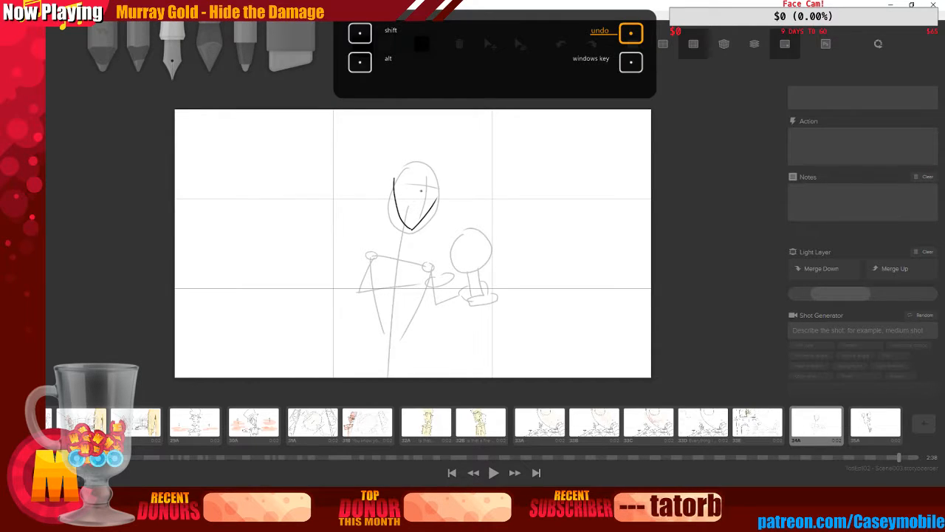
pyautogui.moveTo(437, 198)
pyautogui.mouseDown()
pyautogui.moveTo(442, 189)
pyautogui.moveTo(403, 197)
pyautogui.moveTo(421, 174)
pyautogui.mouseUp()
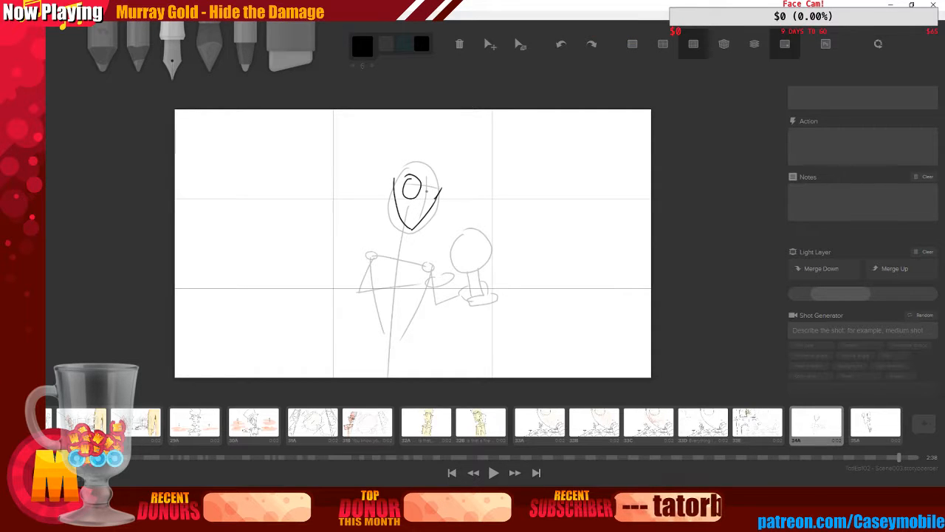
pyautogui.hotkey('ctrl', 'z')
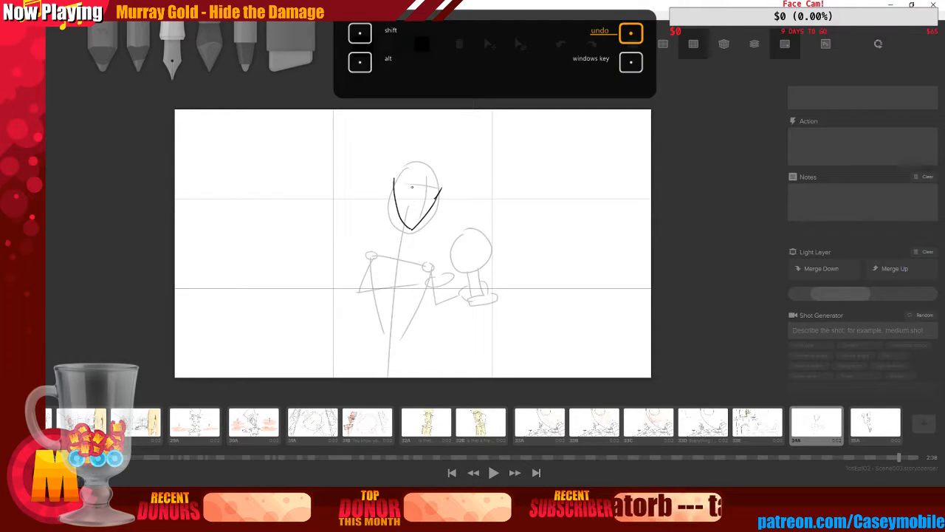
pyautogui.moveTo(410, 178)
pyautogui.mouseDown()
pyautogui.moveTo(384, 196)
pyautogui.moveTo(388, 187)
pyautogui.moveTo(400, 191)
pyautogui.moveTo(381, 220)
pyautogui.moveTo(388, 227)
pyautogui.mouseUp()
pyautogui.hotkey('ctrl', 'z')
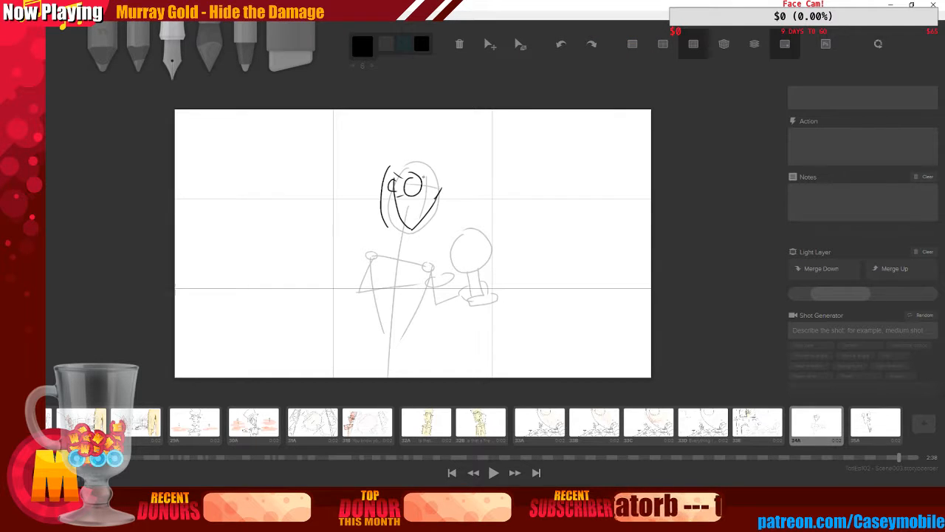
# Draw the second glasses lens and the glasses' side arm on the head
pyautogui.moveTo(421, 194)
pyautogui.mouseDown()
pyautogui.moveTo(445, 189)
pyautogui.moveTo(417, 187)
pyautogui.mouseUp()
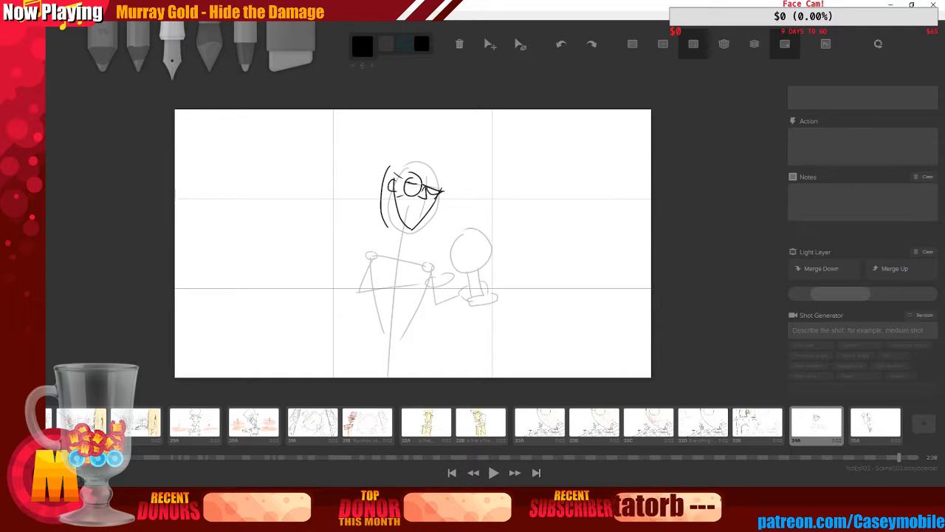
pyautogui.hotkey('ctrl', 'z')
pyautogui.hotkey('ctrl', 'z')
pyautogui.hotkey('ctrl', 'z')
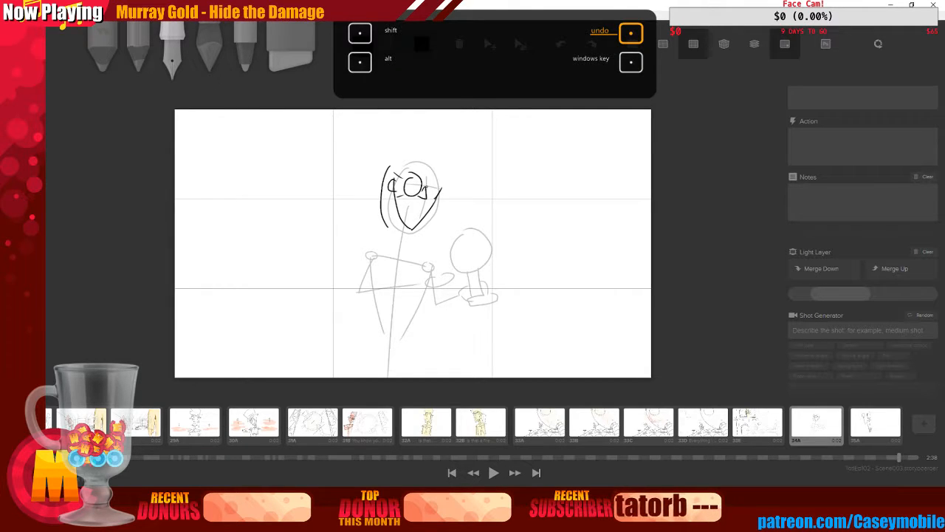
pyautogui.moveTo(426, 190); pyautogui.dragTo(460, 187)
pyautogui.hotkey('ctrl', 'z')
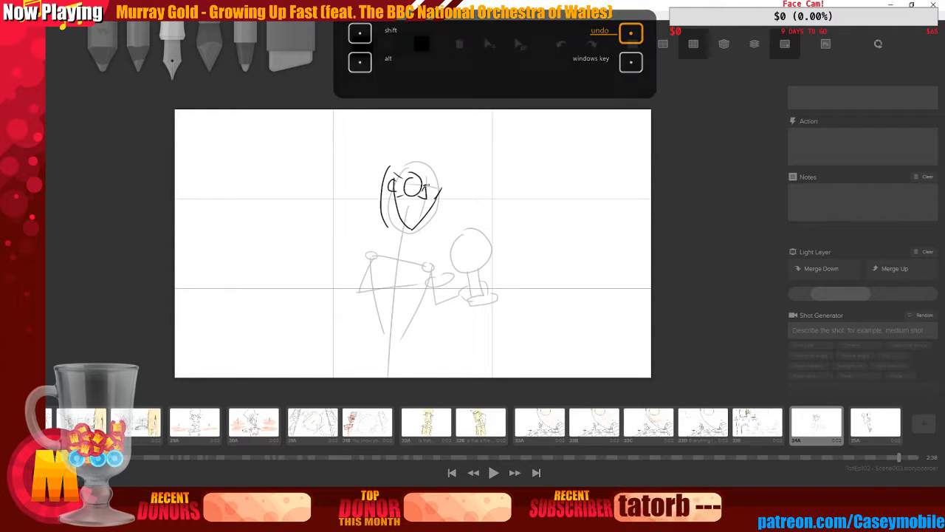
pyautogui.moveTo(423, 186)
pyautogui.mouseDown()
pyautogui.moveTo(449, 187)
pyautogui.moveTo(428, 192)
pyautogui.mouseUp()
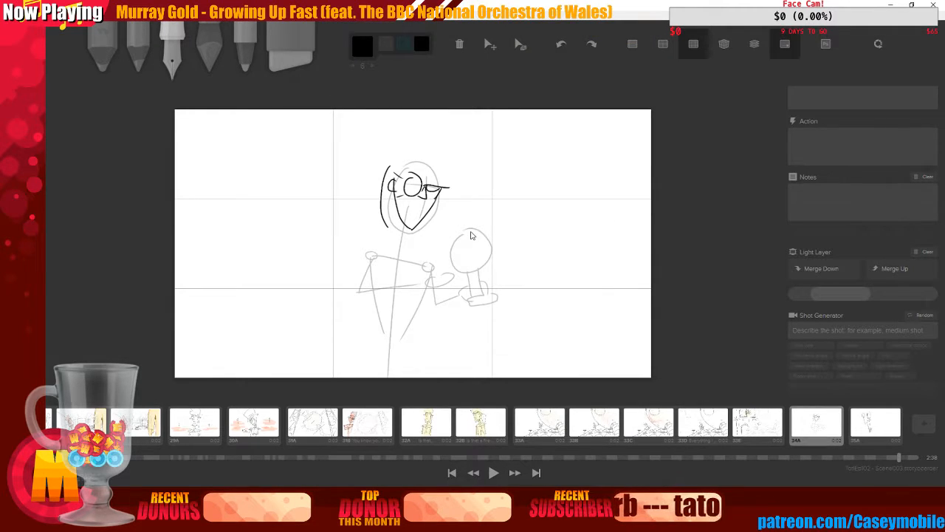
pyautogui.hotkey('ctrl', 'z')
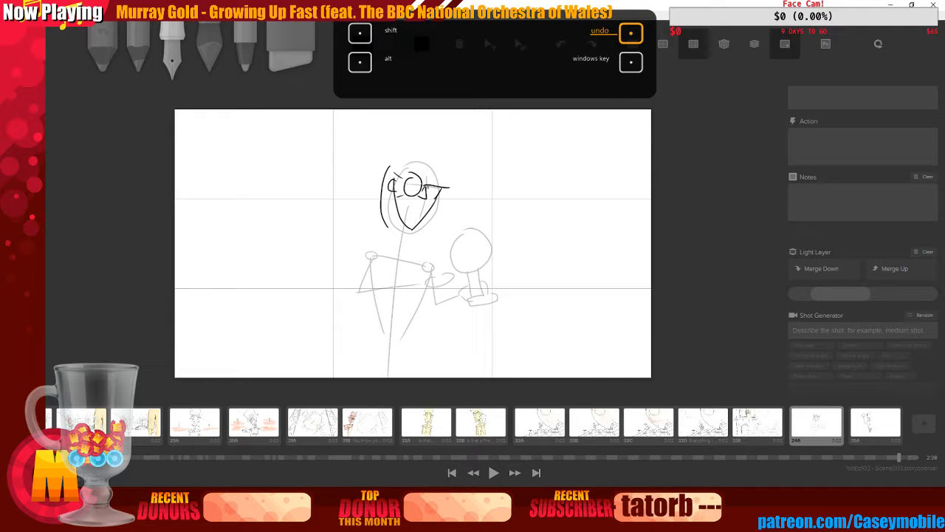
# Draw the neck lines and a shoulder line beneath the head
pyautogui.moveTo(404, 223)
pyautogui.mouseDown()
pyautogui.moveTo(399, 240)
pyautogui.moveTo(425, 255)
pyautogui.mouseUp()
pyautogui.hotkey('ctrl', 'z')
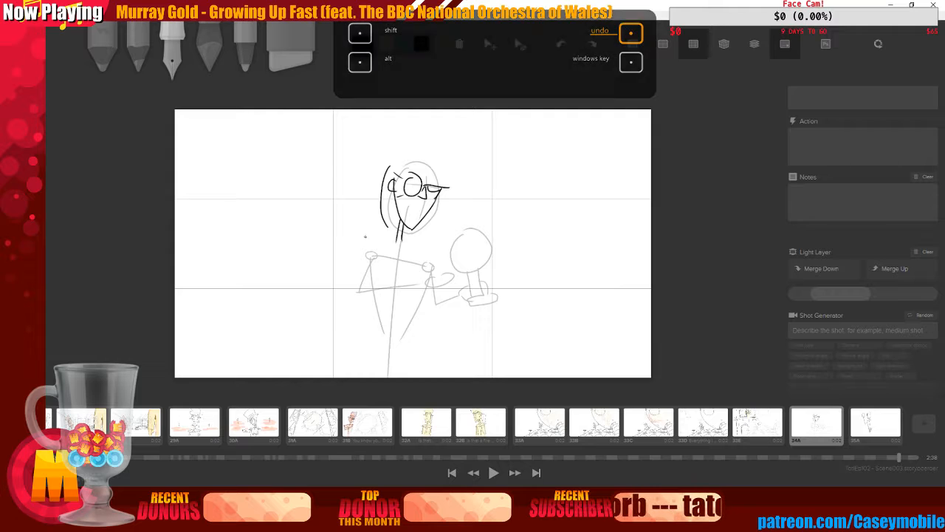
pyautogui.moveTo(365, 237); pyautogui.dragTo(398, 235)
pyautogui.hotkey('ctrl', 'z')
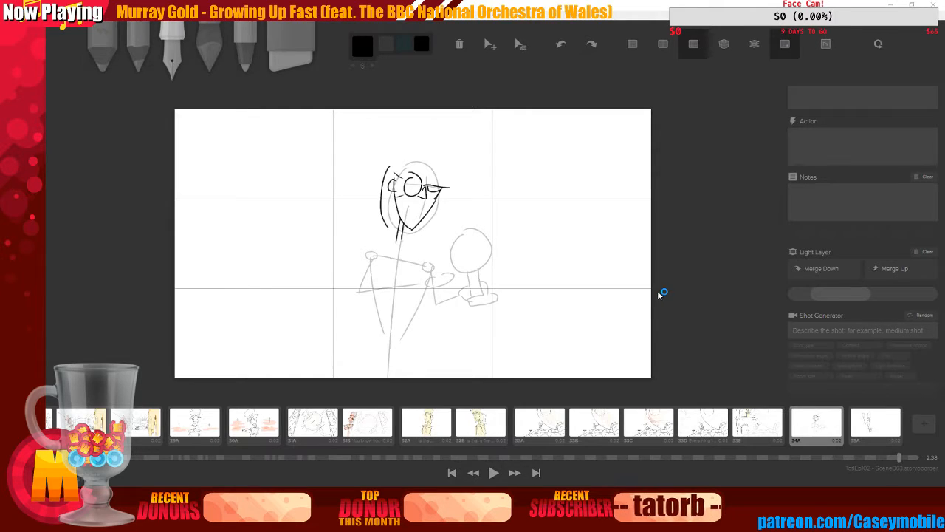
# Switch to Photoshop to edit the board's layers
pyautogui.hotkey('alt', 'Tab')
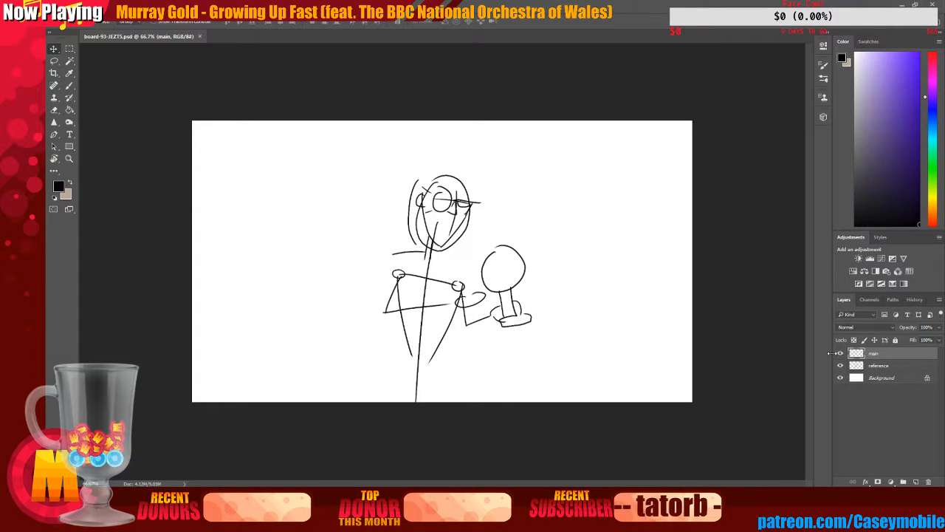
# Enlarge and reposition the head sketch on the main layer with Free Transform, apply the transformation and save the file
pyautogui.click(840, 353)
pyautogui.click(840, 353)
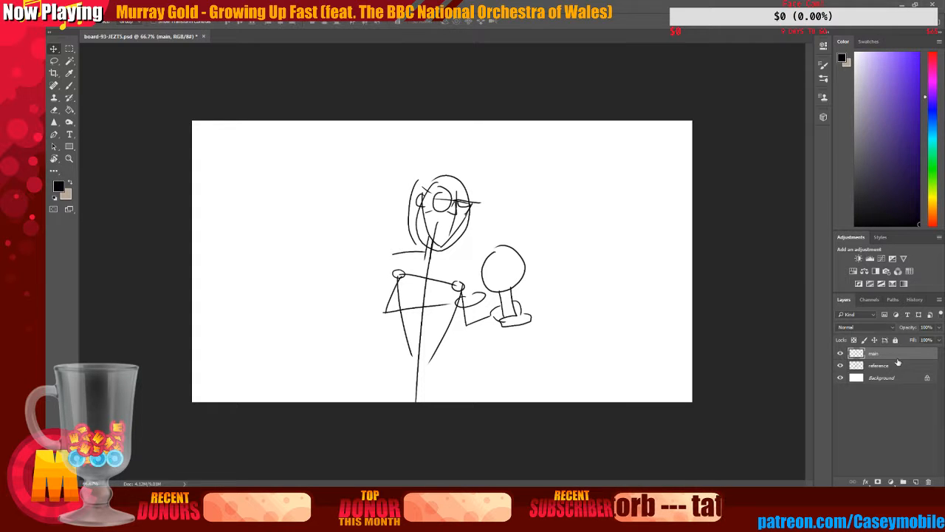
pyautogui.hotkey('ctrl', 't')
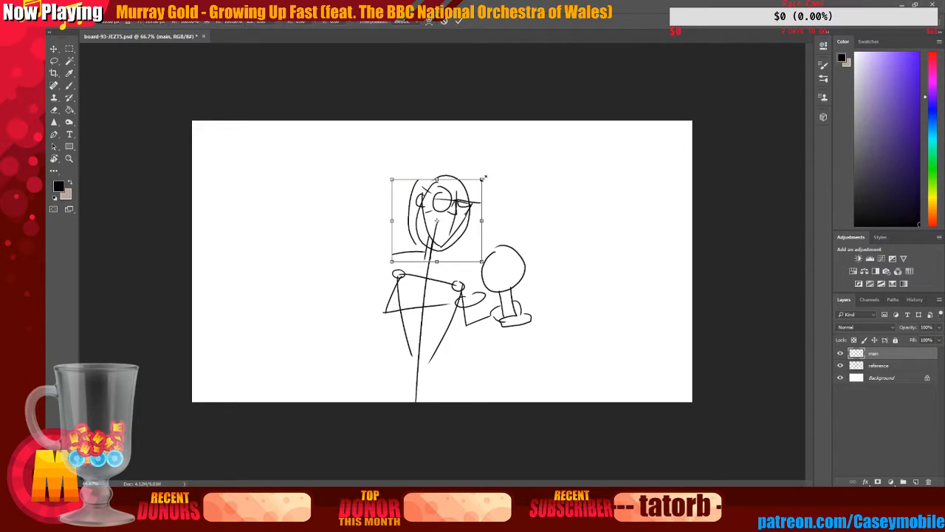
pyautogui.moveTo(482, 178); pyautogui.dragTo(517, 146)
pyautogui.moveTo(488, 214); pyautogui.dragTo(472, 241)
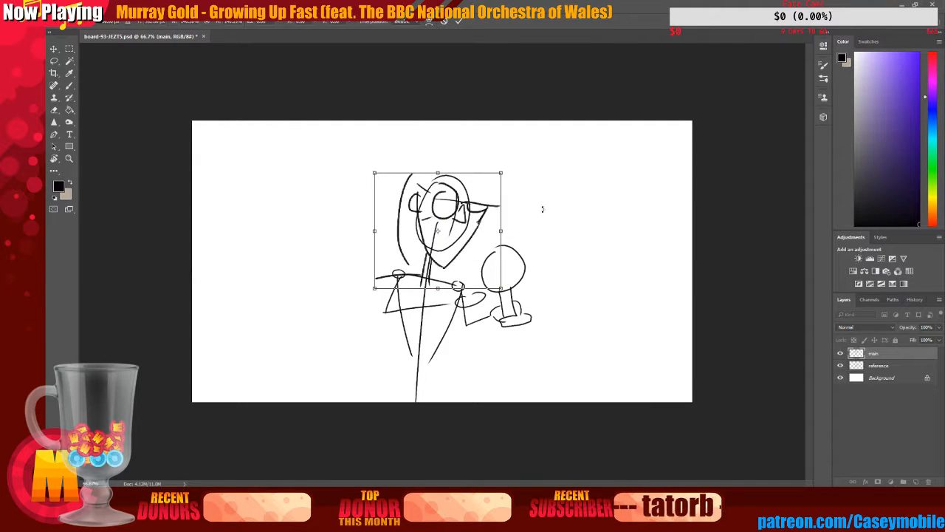
pyautogui.click(53, 49)
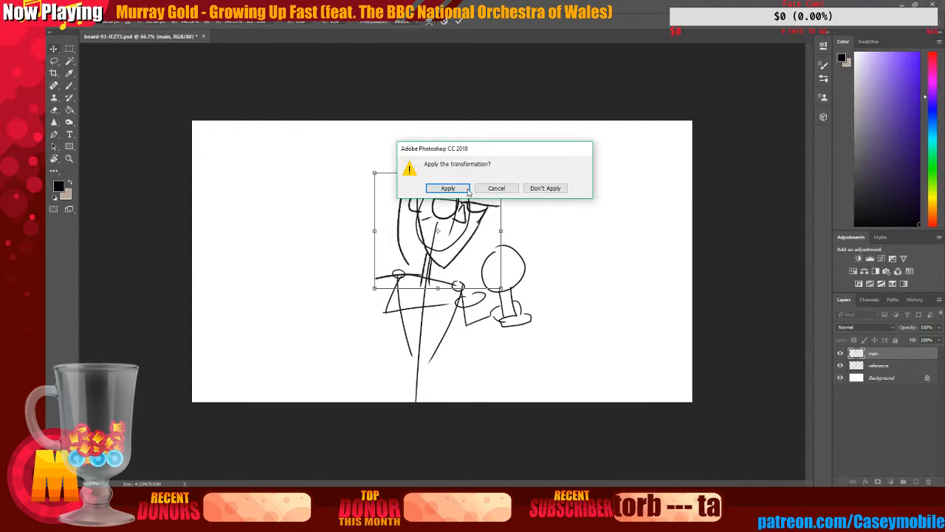
pyautogui.click(447, 188)
pyautogui.hotkey('ctrl', 's')
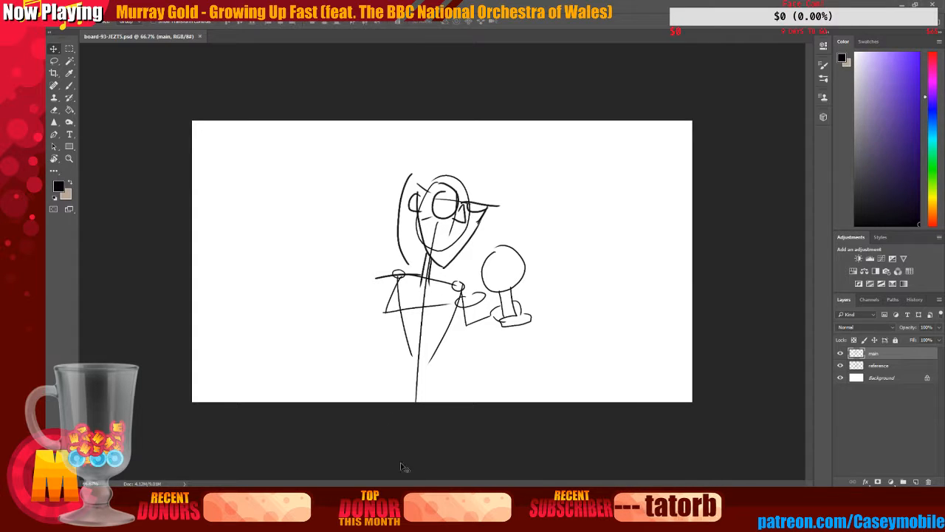
# Return to the storyboard and try redrawing the glasses' side arm with a few strokes, undoing them
pyautogui.hotkey('alt', 'Tab')
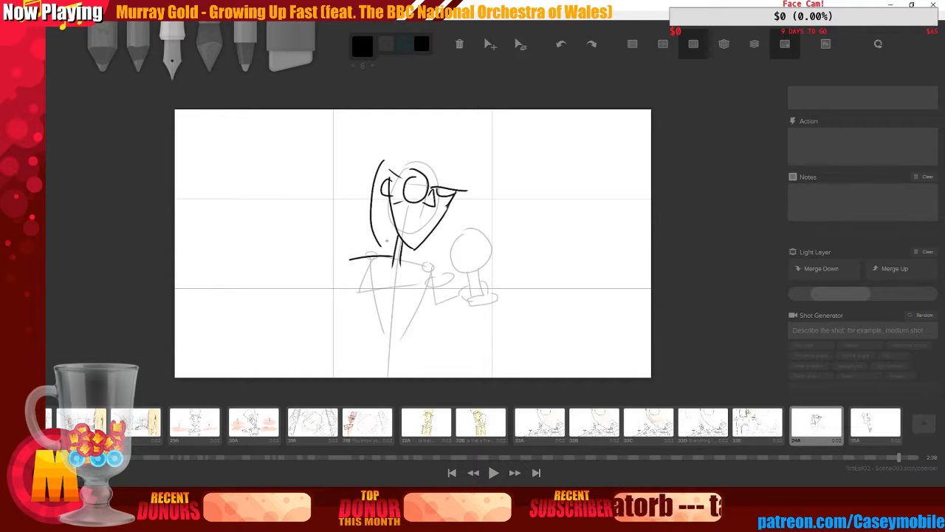
pyautogui.moveTo(381, 246); pyautogui.dragTo(401, 223)
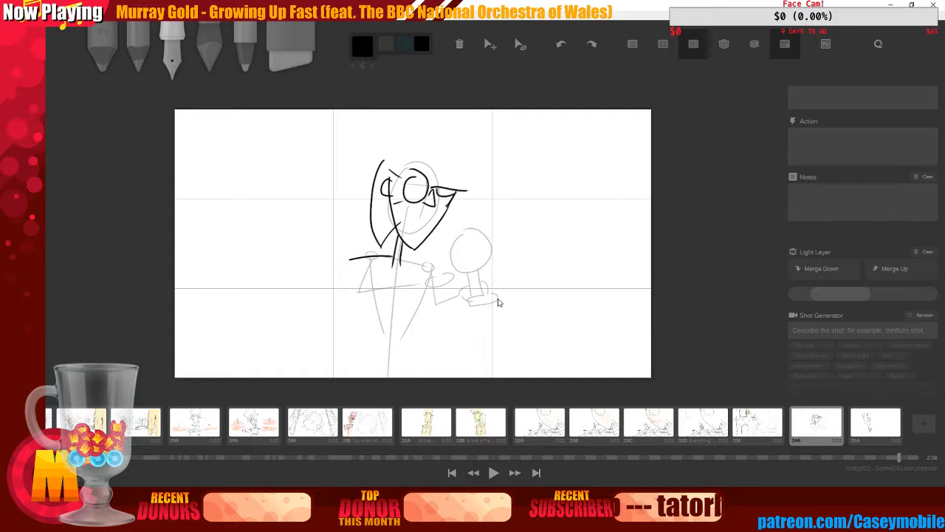
pyautogui.moveTo(449, 176); pyautogui.dragTo(452, 212)
pyautogui.moveTo(459, 178); pyautogui.dragTo(454, 211)
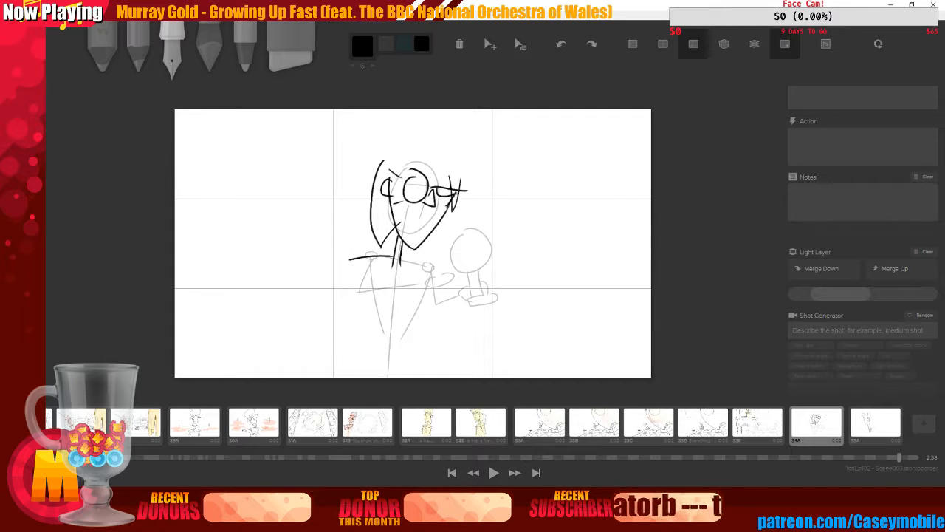
pyautogui.hotkey('ctrl', 'z')
pyautogui.hotkey('ctrl', 'z')
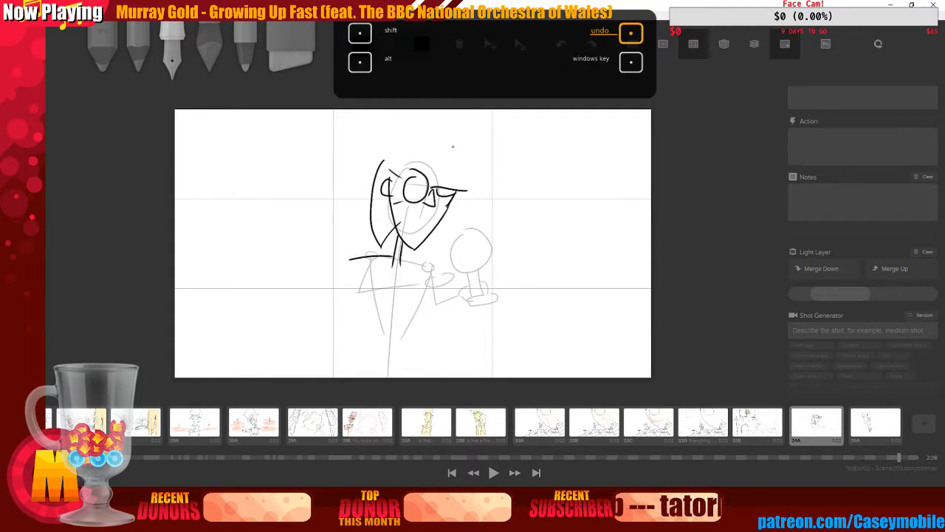
pyautogui.moveTo(449, 177); pyautogui.dragTo(471, 234)
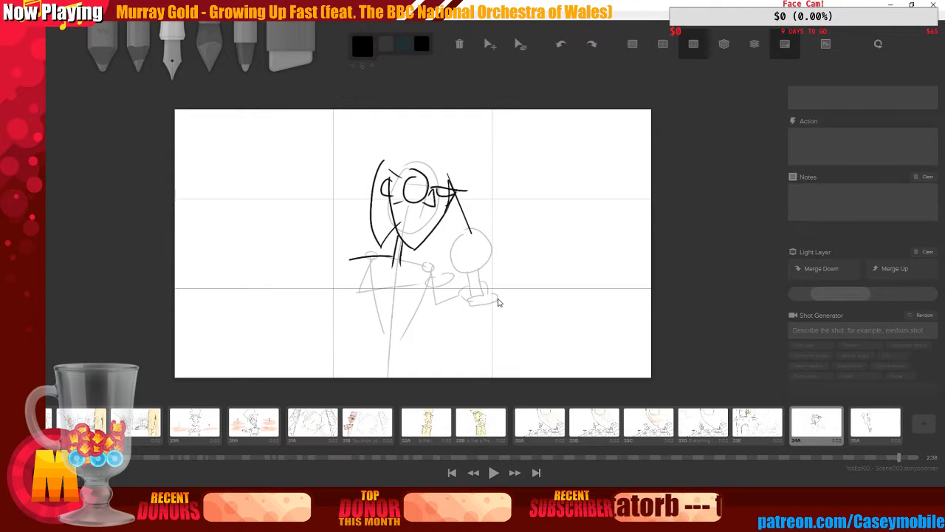
pyautogui.hotkey('ctrl', 'z')
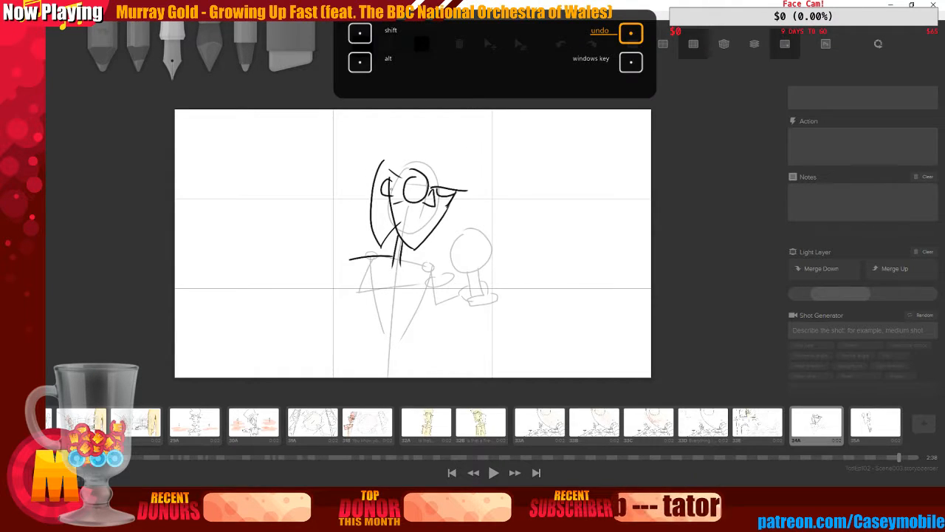
# Try several mouth, chin and collar strokes on the face, undoing each attempt
pyautogui.moveTo(390, 178)
pyautogui.mouseDown()
pyautogui.moveTo(390, 197)
pyautogui.moveTo(419, 229)
pyautogui.mouseUp()
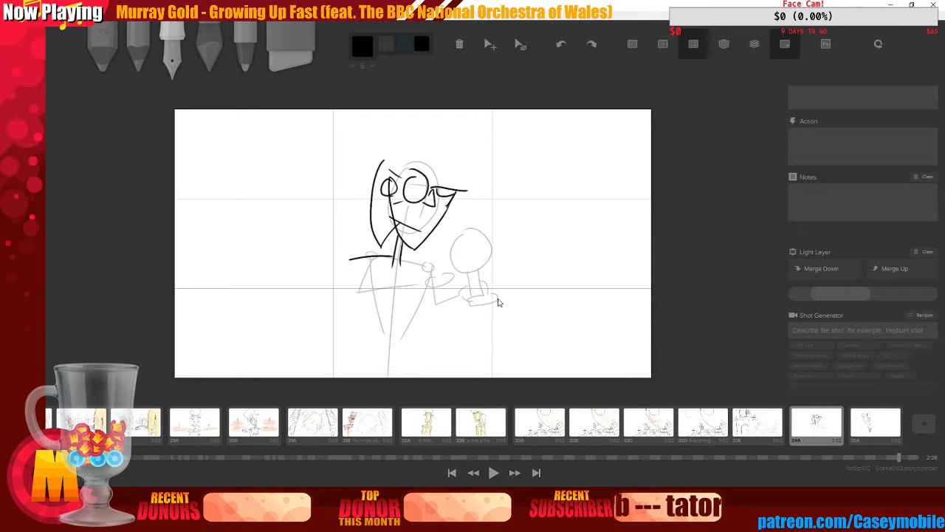
pyautogui.hotkey('ctrl', 'z')
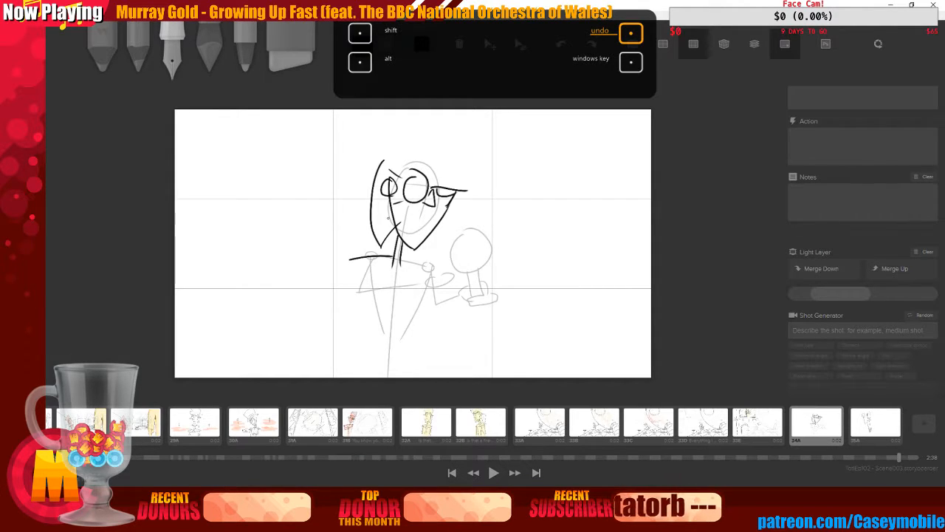
pyautogui.moveTo(390, 218); pyautogui.dragTo(423, 228)
pyautogui.hotkey('ctrl', 'z')
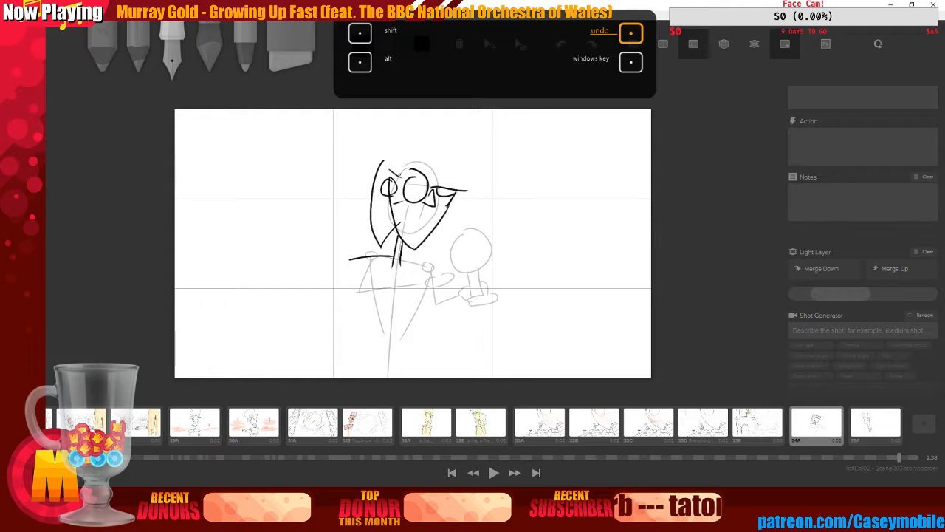
pyautogui.moveTo(397, 219); pyautogui.dragTo(436, 253)
pyautogui.hotkey('ctrl', 'z')
pyautogui.hotkey('ctrl', 'z')
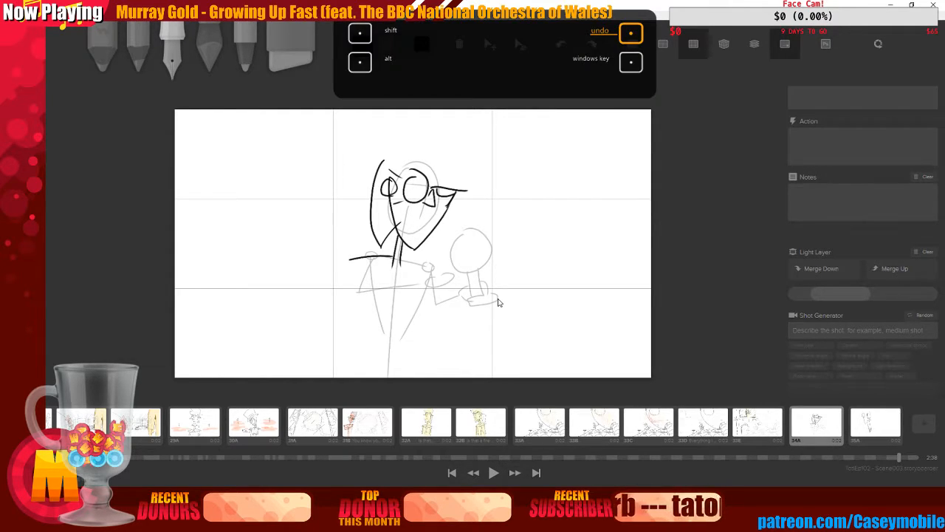
pyautogui.moveTo(386, 217)
pyautogui.mouseDown()
pyautogui.moveTo(415, 222)
pyautogui.moveTo(440, 256)
pyautogui.moveTo(413, 236)
pyautogui.moveTo(424, 224)
pyautogui.moveTo(410, 236)
pyautogui.moveTo(411, 227)
pyautogui.mouseUp()
pyautogui.hotkey('ctrl', 'z')
pyautogui.hotkey('ctrl', 'z')
pyautogui.hotkey('ctrl', 'z')
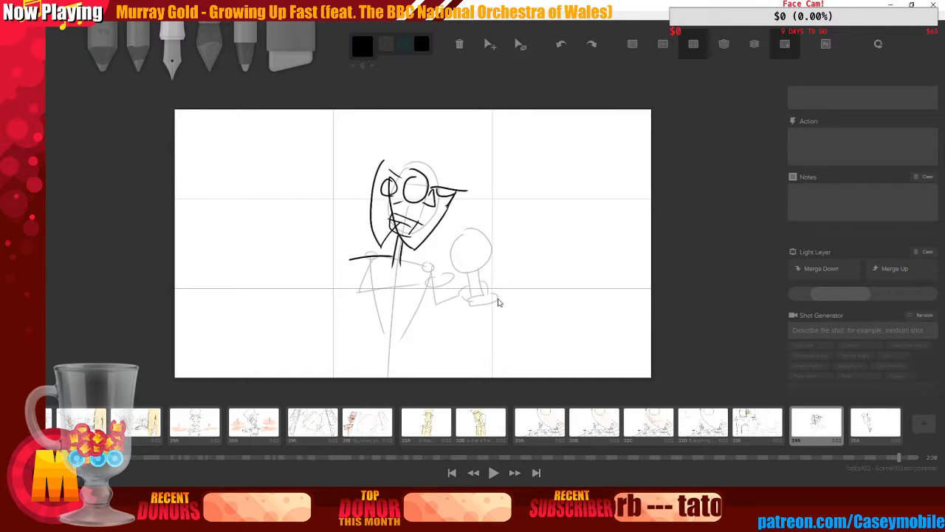
pyautogui.hotkey('ctrl', 'z')
pyautogui.hotkey('ctrl', 'z')
pyautogui.hotkey('ctrl', 'z')
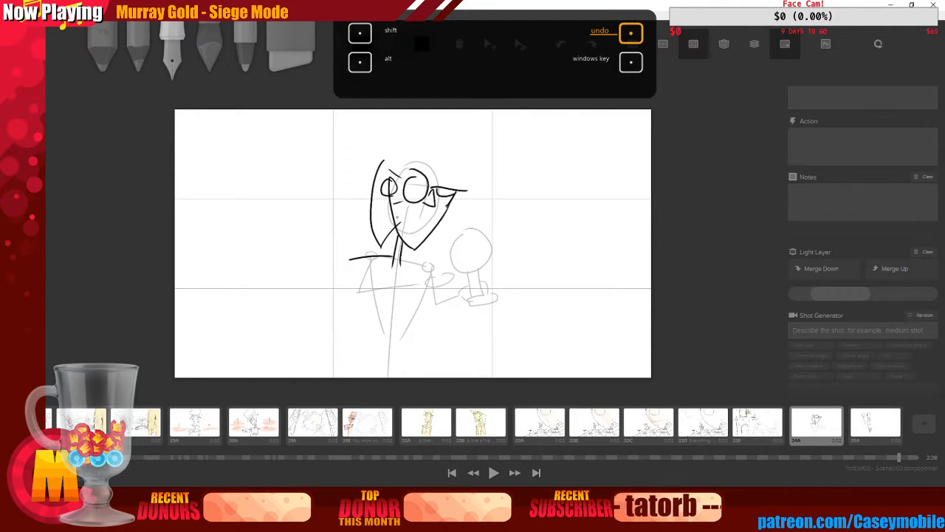
pyautogui.moveTo(395, 215)
pyautogui.mouseDown()
pyautogui.moveTo(428, 224)
pyautogui.moveTo(451, 264)
pyautogui.mouseUp()
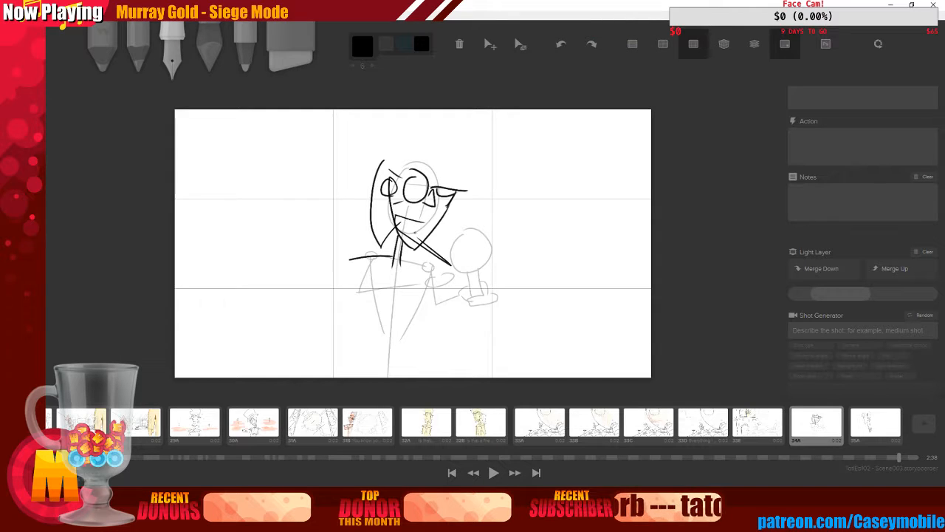
pyautogui.hotkey('ctrl', 'z')
pyautogui.hotkey('ctrl', 'z')
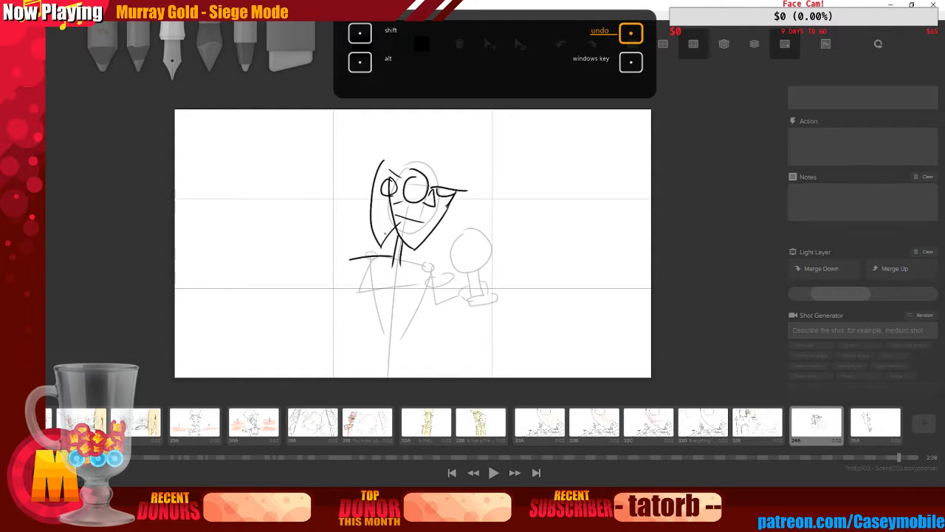
# Draw the mouth, then the shoulder line and collar beneath the head
pyautogui.moveTo(396, 216)
pyautogui.mouseDown()
pyautogui.moveTo(402, 231)
pyautogui.moveTo(421, 237)
pyautogui.moveTo(411, 226)
pyautogui.mouseUp()
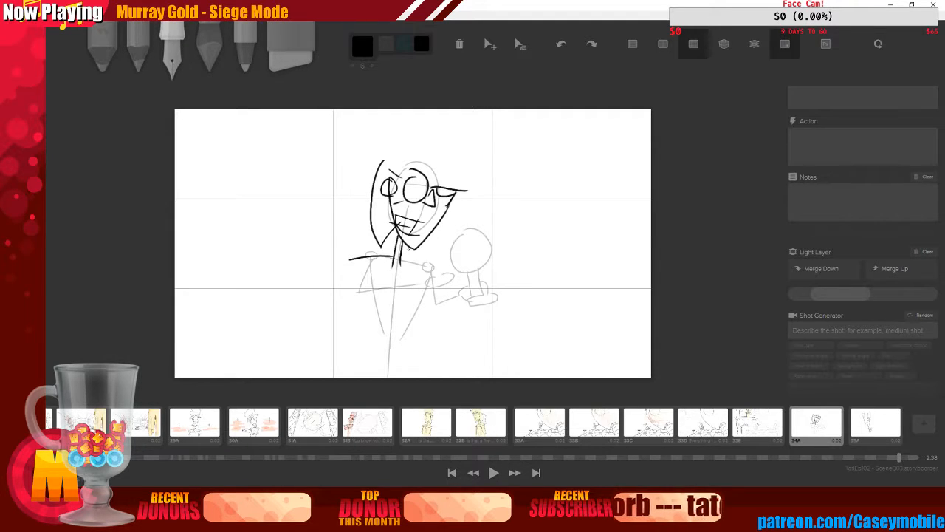
pyautogui.moveTo(402, 254)
pyautogui.mouseDown()
pyautogui.moveTo(438, 263)
pyautogui.moveTo(332, 271)
pyautogui.moveTo(387, 268)
pyautogui.moveTo(447, 279)
pyautogui.mouseUp()
pyautogui.moveTo(429, 263); pyautogui.dragTo(439, 270)
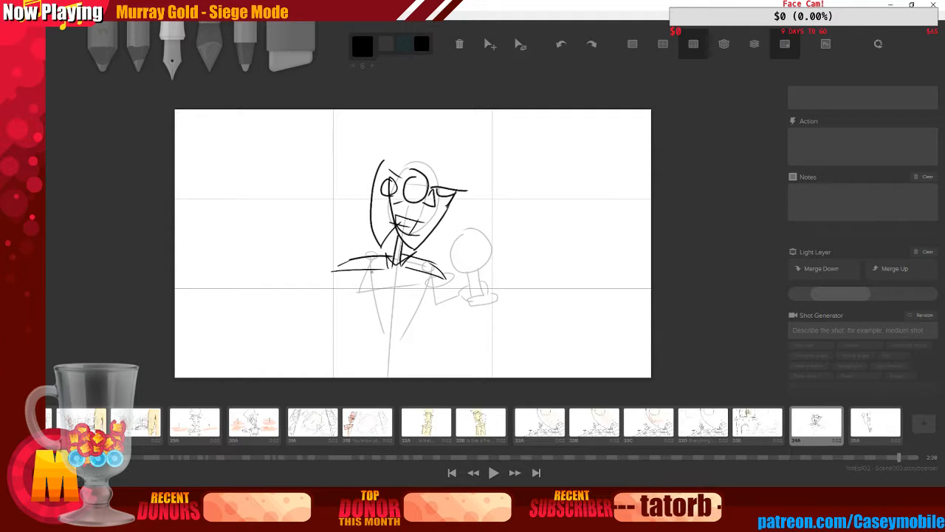
# Draw the arm bending down and forward across the body toward the goblet
pyautogui.moveTo(371, 270); pyautogui.dragTo(376, 314)
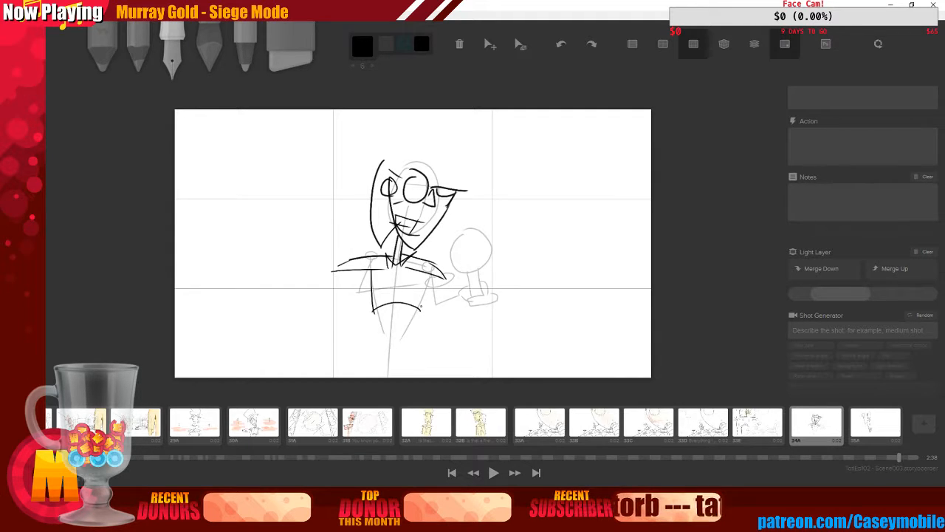
pyautogui.hotkey('ctrl', 'z')
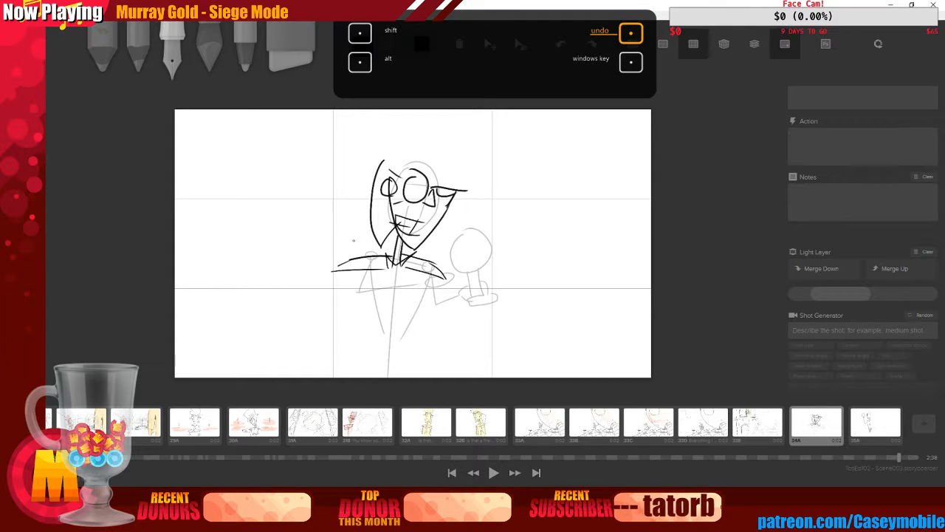
pyautogui.moveTo(362, 271); pyautogui.dragTo(359, 303)
pyautogui.moveTo(359, 303)
pyautogui.mouseDown()
pyautogui.moveTo(431, 289)
pyautogui.moveTo(437, 304)
pyautogui.moveTo(441, 277)
pyautogui.moveTo(442, 298)
pyautogui.mouseUp()
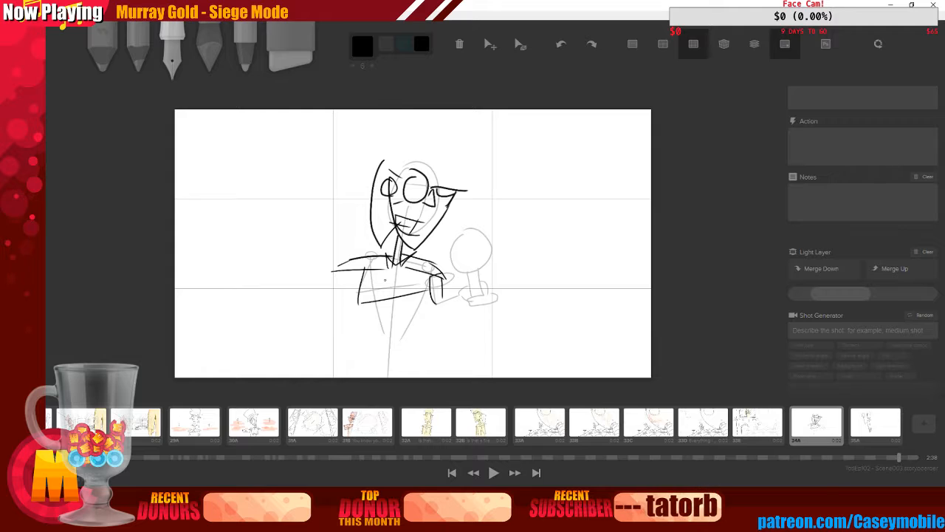
pyautogui.moveTo(374, 269)
pyautogui.mouseDown()
pyautogui.moveTo(378, 298)
pyautogui.moveTo(466, 269)
pyautogui.moveTo(449, 277)
pyautogui.moveTo(460, 292)
pyautogui.mouseUp()
pyautogui.moveTo(458, 291); pyautogui.dragTo(444, 296)
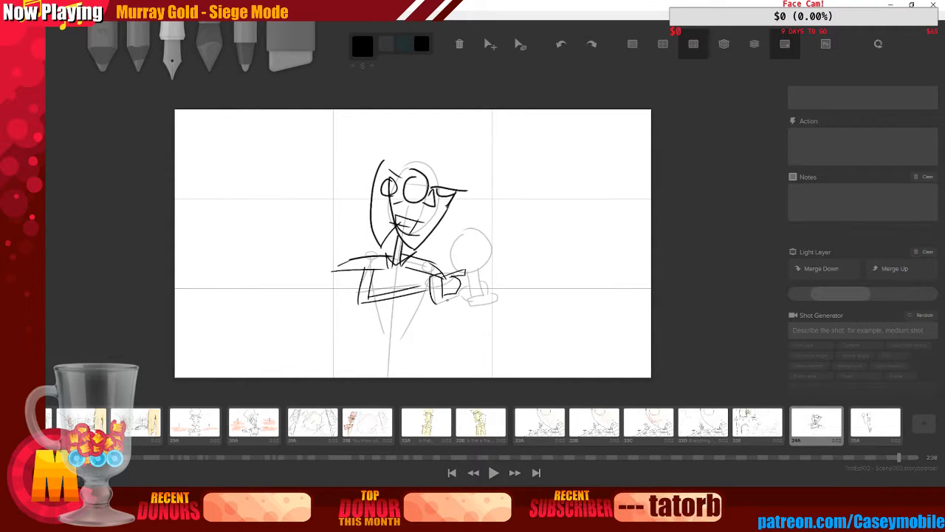
pyautogui.hotkey('ctrl', 'z')
pyautogui.hotkey('ctrl', 'z')
pyautogui.hotkey('ctrl', 'z')
pyautogui.hotkey('ctrl', 'z')
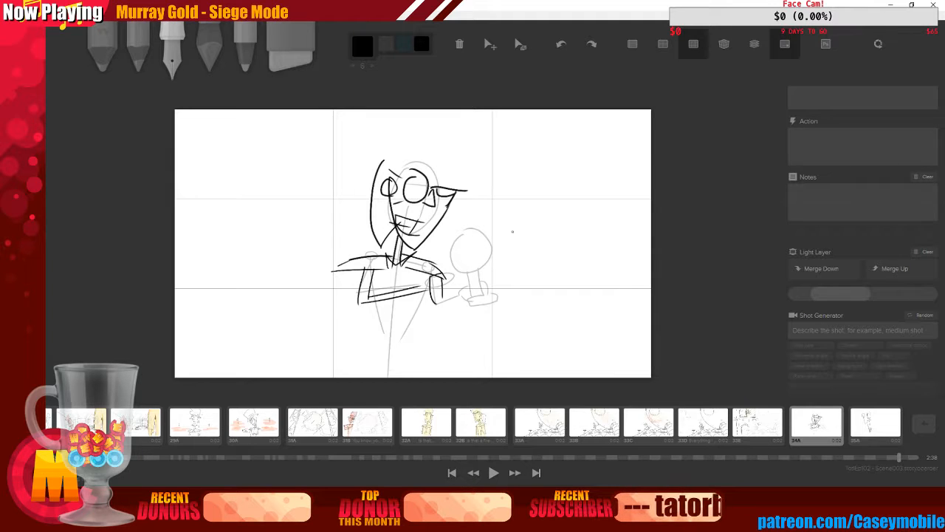
# Try sketching the hand and the goblet's bowl, undoing the strokes
pyautogui.moveTo(445, 275)
pyautogui.mouseDown()
pyautogui.moveTo(461, 270)
pyautogui.moveTo(453, 278)
pyautogui.mouseUp()
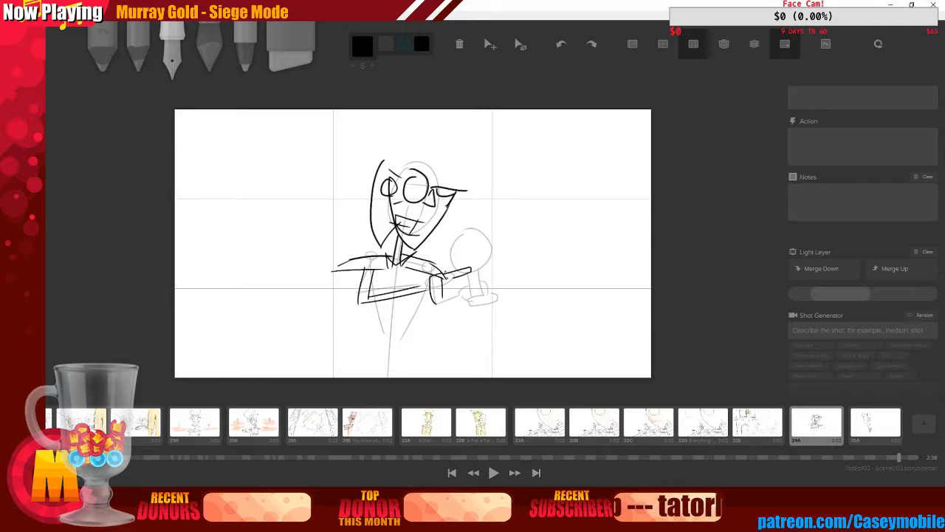
pyautogui.moveTo(444, 289); pyautogui.dragTo(458, 283)
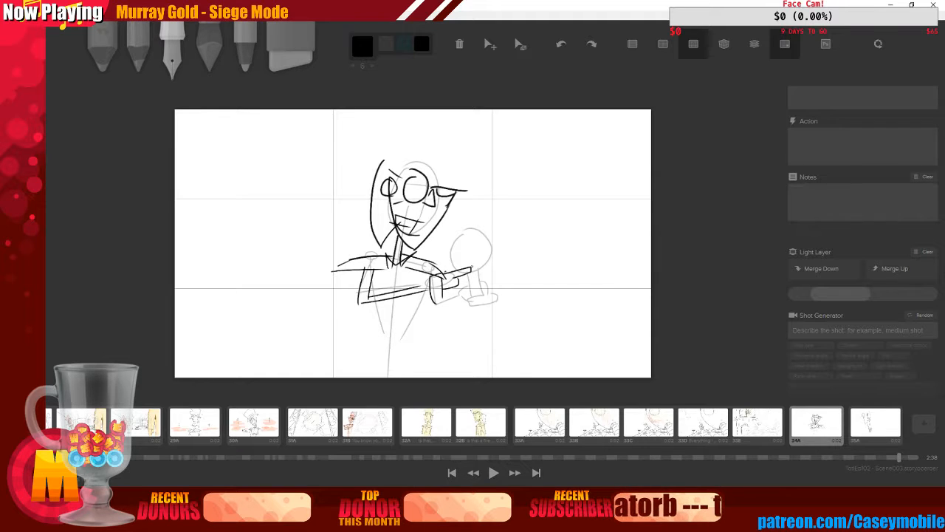
pyautogui.moveTo(475, 230)
pyautogui.mouseDown()
pyautogui.moveTo(458, 242)
pyautogui.moveTo(476, 222)
pyautogui.mouseUp()
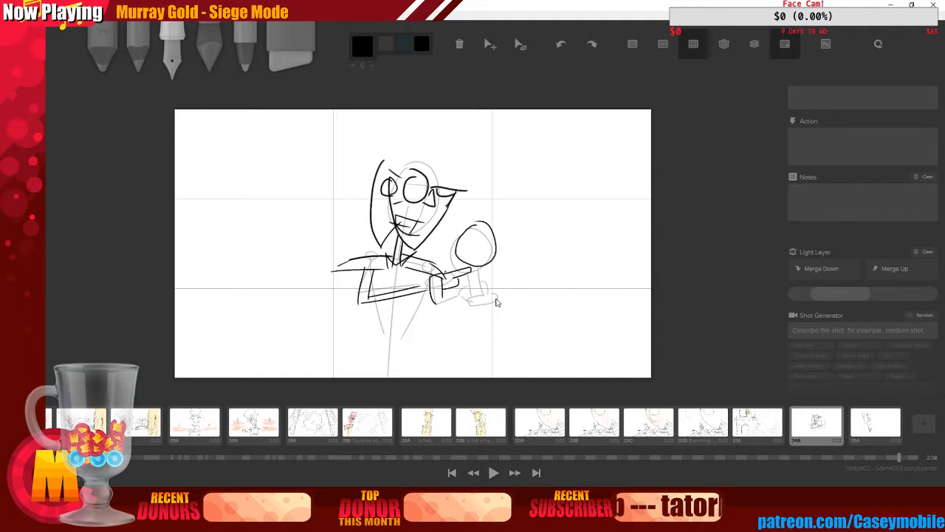
pyautogui.hotkey('ctrl', 'z')
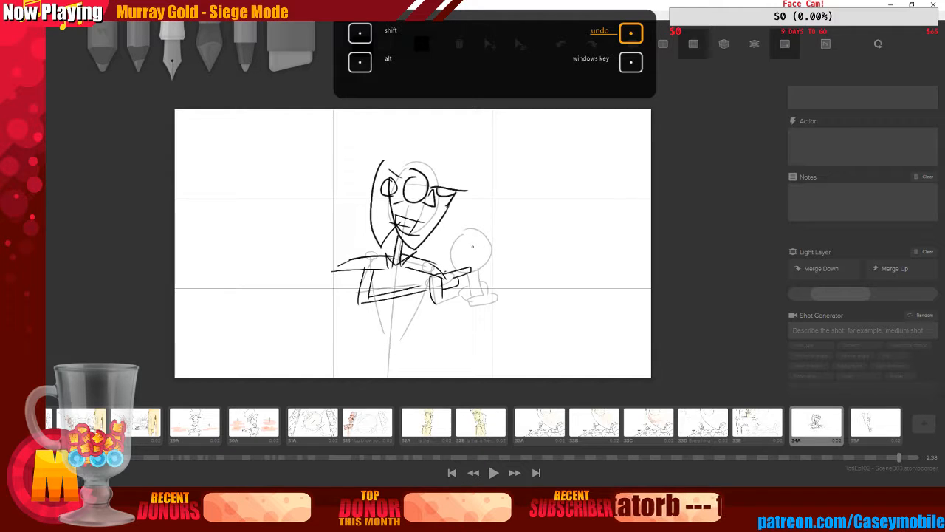
pyautogui.hotkey('ctrl', 'z')
pyautogui.hotkey('ctrl', 'z')
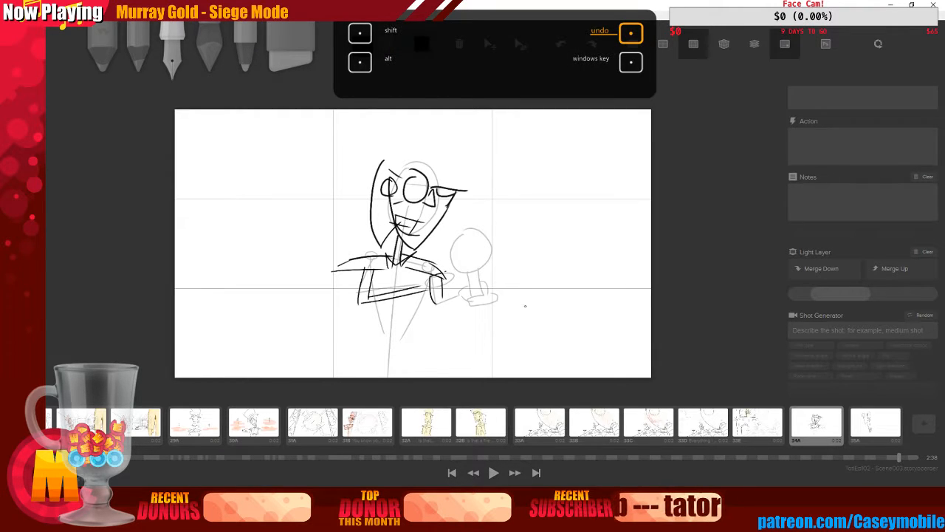
# Draw the hand gripping a goblet with a round bowl, a stem and a base
pyautogui.moveTo(447, 276); pyautogui.dragTo(464, 282)
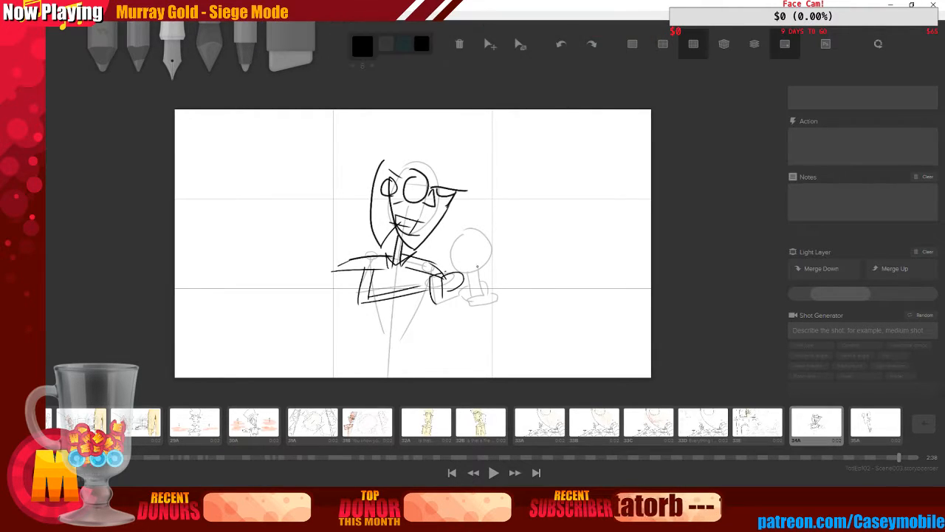
pyautogui.moveTo(473, 230)
pyautogui.mouseDown()
pyautogui.moveTo(495, 266)
pyautogui.moveTo(476, 223)
pyautogui.mouseUp()
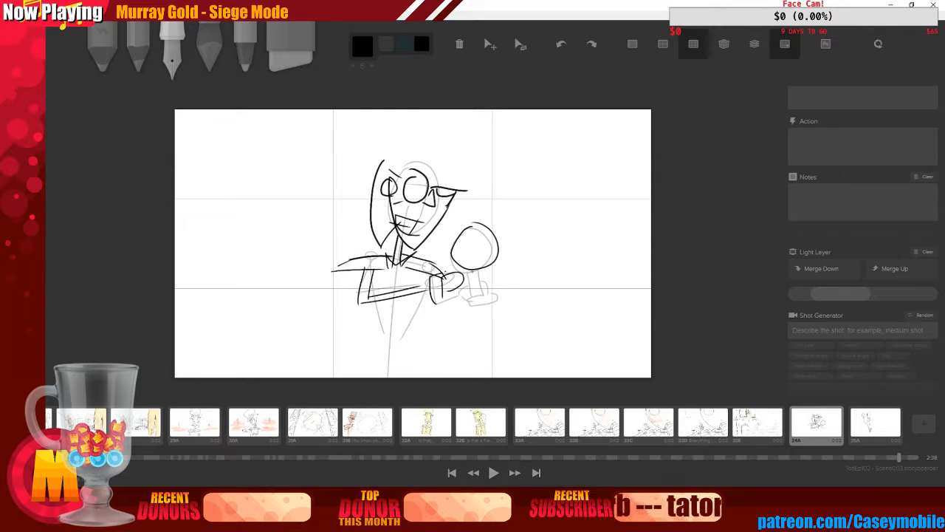
pyautogui.moveTo(471, 274)
pyautogui.mouseDown()
pyautogui.moveTo(471, 299)
pyautogui.moveTo(489, 293)
pyautogui.moveTo(493, 302)
pyautogui.moveTo(464, 276)
pyautogui.mouseUp()
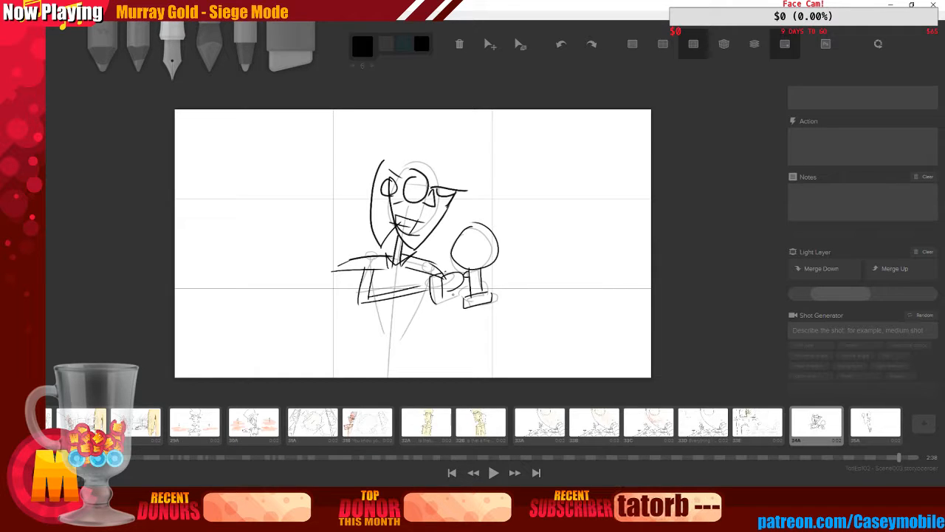
pyautogui.moveTo(427, 292)
pyautogui.mouseDown()
pyautogui.moveTo(429, 305)
pyautogui.moveTo(491, 297)
pyautogui.moveTo(472, 291)
pyautogui.mouseUp()
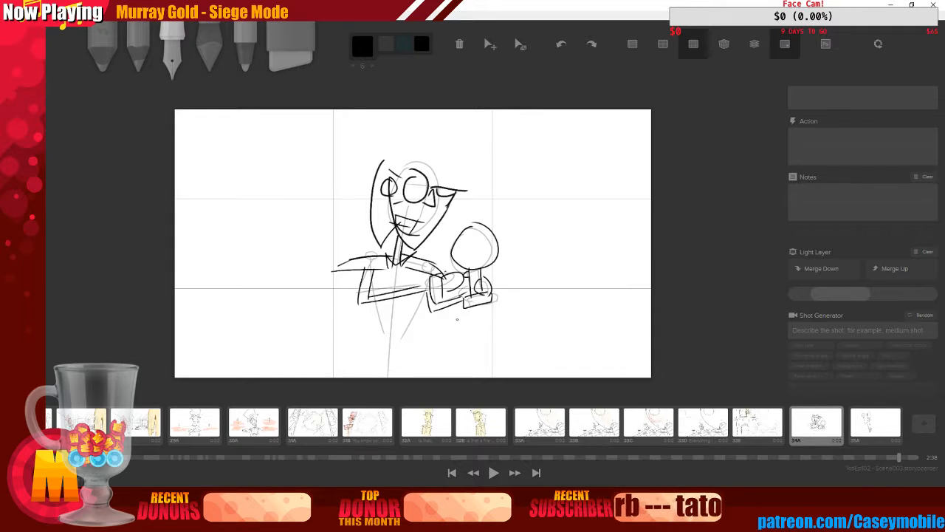
# Draw a tall top hat sitting on the bespectacled figure's head
pyautogui.moveTo(370, 155); pyautogui.dragTo(472, 197)
pyautogui.moveTo(386, 158); pyautogui.dragTo(399, 111)
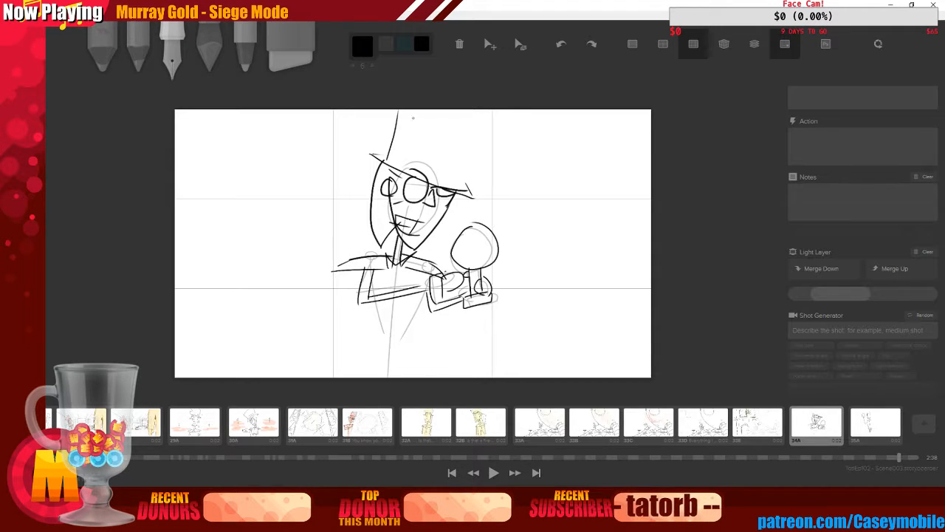
pyautogui.moveTo(462, 181)
pyautogui.mouseDown()
pyautogui.moveTo(486, 153)
pyautogui.moveTo(484, 112)
pyautogui.mouseUp()
pyautogui.moveTo(394, 149); pyautogui.dragTo(468, 176)
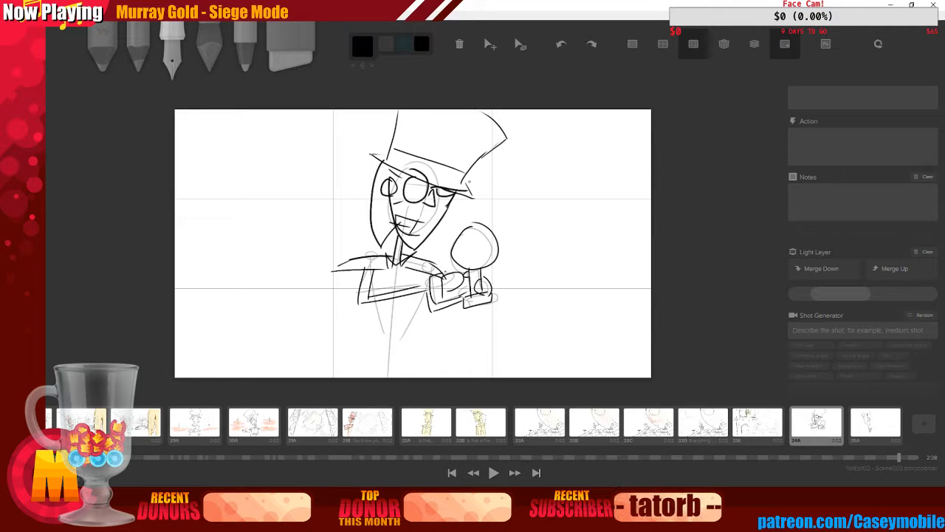
pyautogui.moveTo(478, 138); pyautogui.dragTo(448, 178)
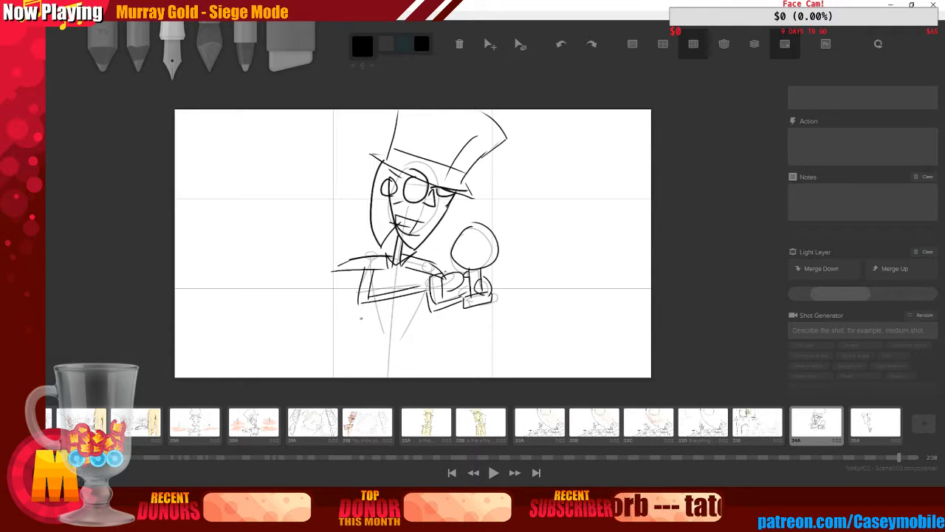
# Sketch the jacket front and waist lines down the figure's torso
pyautogui.moveTo(369, 300)
pyautogui.mouseDown()
pyautogui.moveTo(375, 313)
pyautogui.moveTo(421, 318)
pyautogui.moveTo(428, 297)
pyautogui.mouseUp()
pyautogui.moveTo(377, 269); pyautogui.dragTo(383, 294)
pyautogui.moveTo(425, 271); pyautogui.dragTo(426, 285)
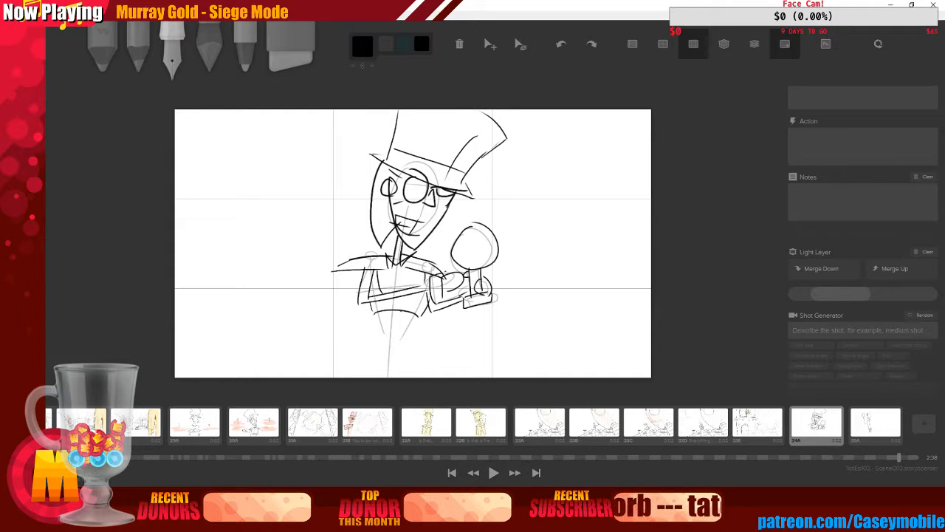
pyautogui.hotkey('ctrl', 'z')
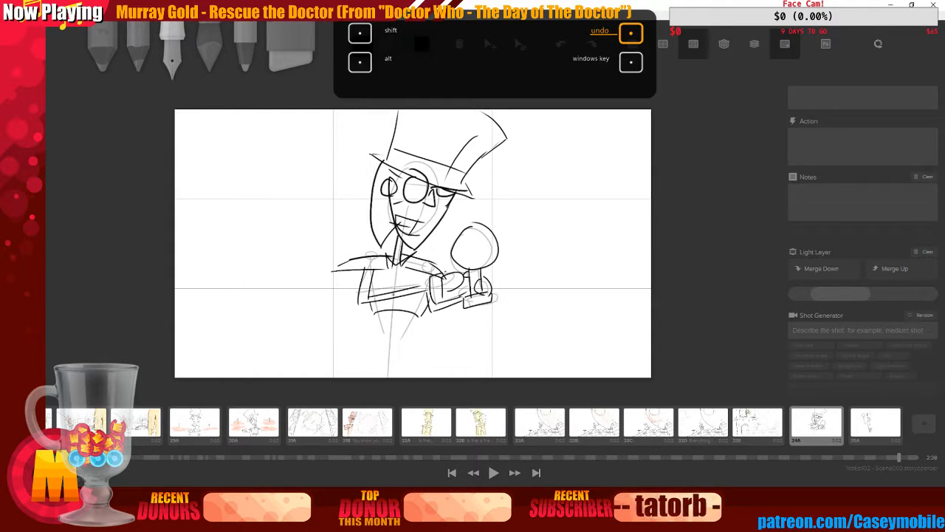
pyautogui.moveTo(376, 312)
pyautogui.mouseDown()
pyautogui.moveTo(381, 339)
pyautogui.moveTo(419, 334)
pyautogui.moveTo(415, 313)
pyautogui.mouseUp()
pyautogui.moveTo(382, 341); pyautogui.dragTo(415, 333)
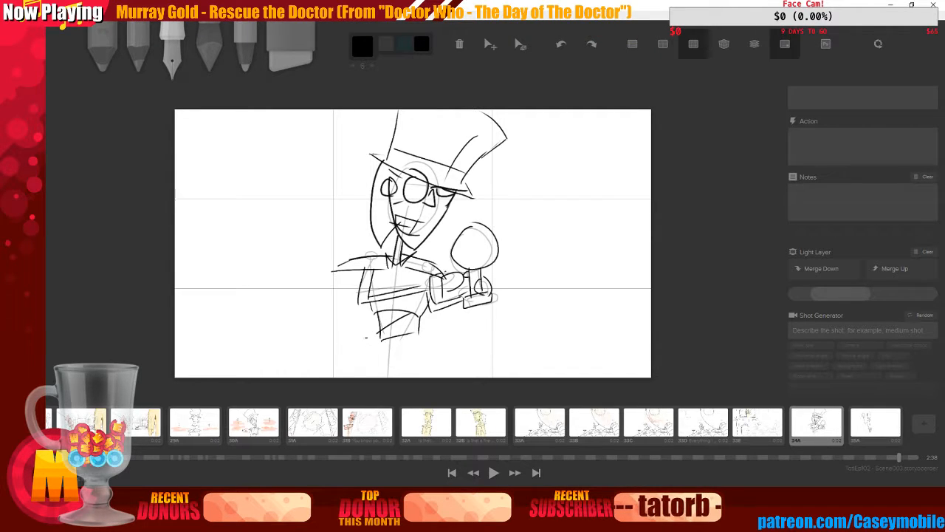
# Draw a long diagonal line from the lower left toward the figure and sketch the lower torso with a belt
pyautogui.moveTo(183, 348)
pyautogui.mouseDown()
pyautogui.moveTo(303, 297)
pyautogui.moveTo(358, 289)
pyautogui.mouseUp()
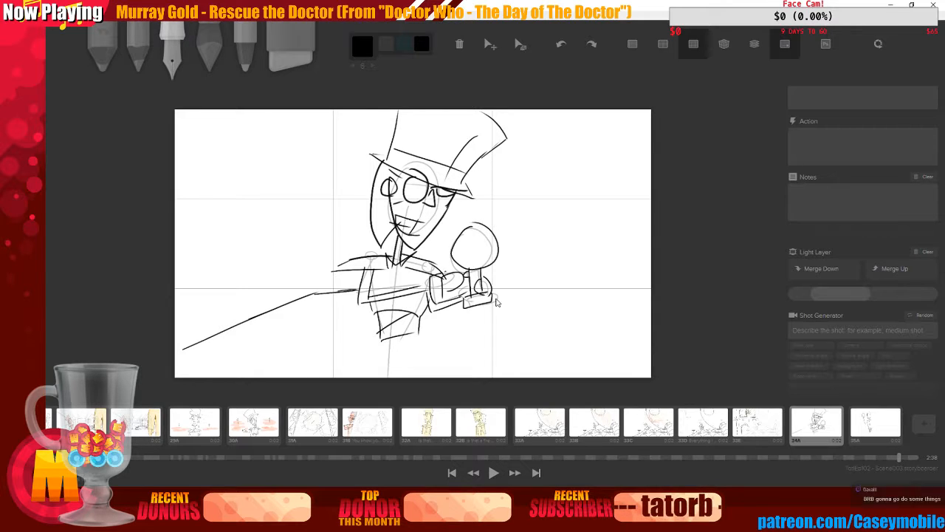
pyautogui.hotkey('ctrl', 'z')
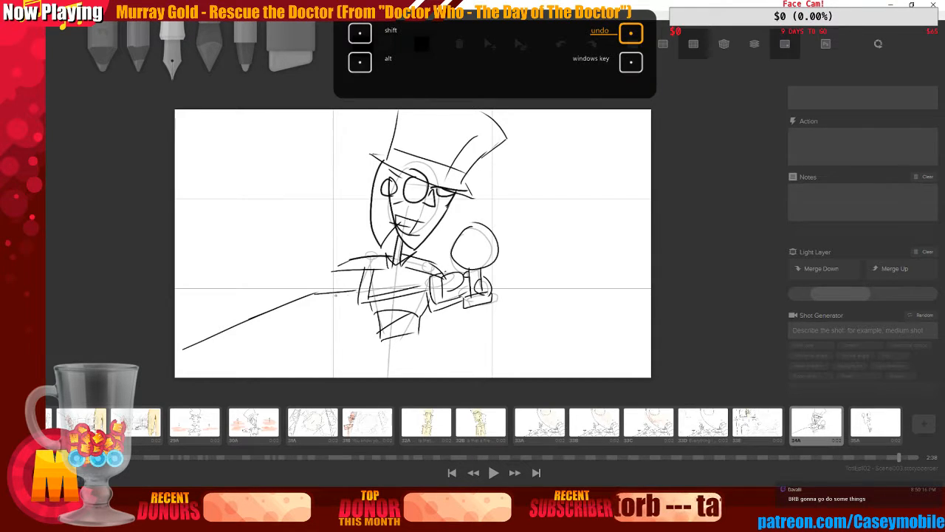
pyautogui.moveTo(358, 322); pyautogui.dragTo(326, 373)
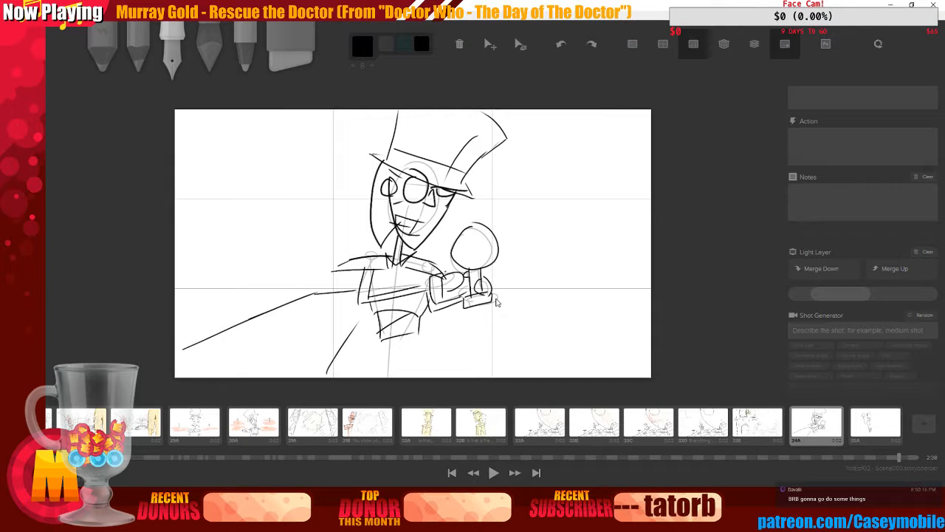
pyautogui.moveTo(375, 343); pyautogui.dragTo(378, 358)
pyautogui.moveTo(375, 345)
pyautogui.mouseDown()
pyautogui.moveTo(415, 336)
pyautogui.moveTo(417, 351)
pyautogui.moveTo(391, 353)
pyautogui.moveTo(412, 342)
pyautogui.moveTo(410, 354)
pyautogui.mouseUp()
pyautogui.moveTo(376, 317); pyautogui.dragTo(370, 376)
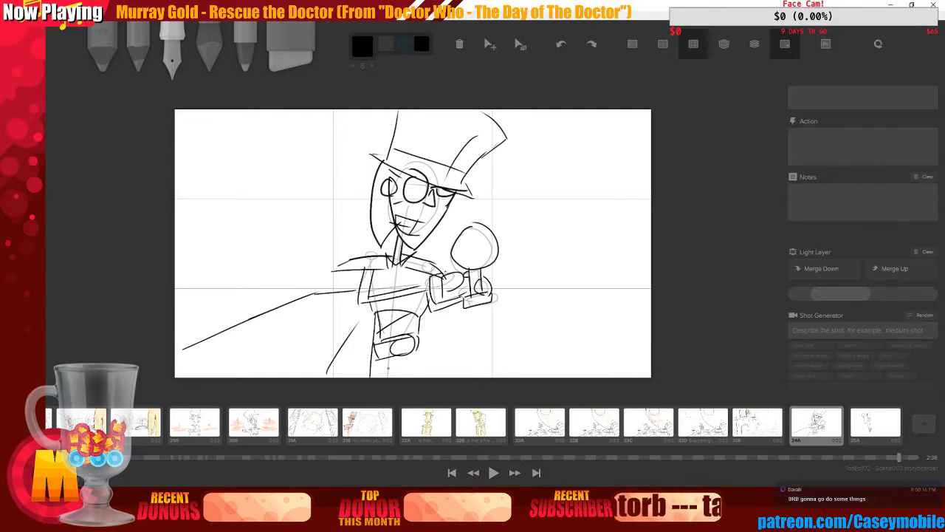
pyautogui.moveTo(418, 347)
pyautogui.mouseDown()
pyautogui.moveTo(422, 377)
pyautogui.moveTo(404, 377)
pyautogui.mouseUp()
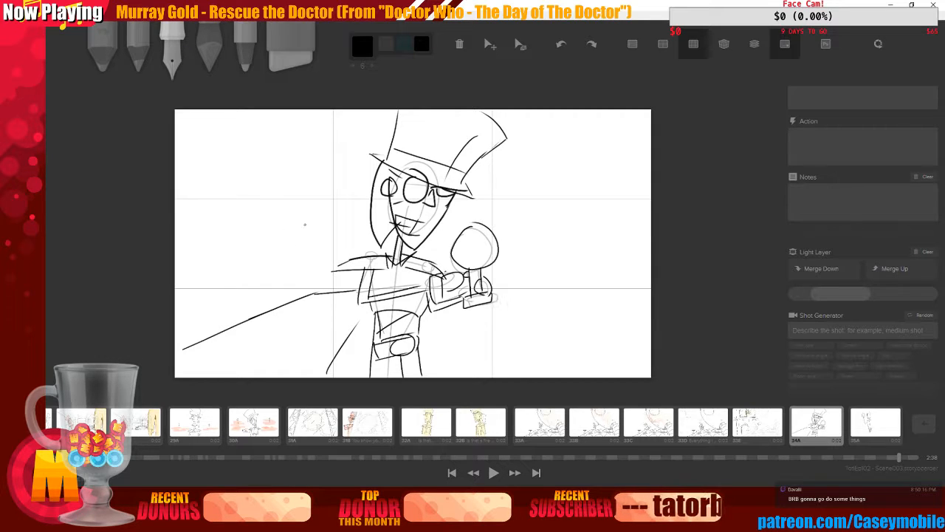
# Try sketching an arched wall on the board's left side, undoing the strokes
pyautogui.moveTo(183, 124)
pyautogui.mouseDown()
pyautogui.moveTo(233, 225)
pyautogui.moveTo(233, 301)
pyautogui.mouseUp()
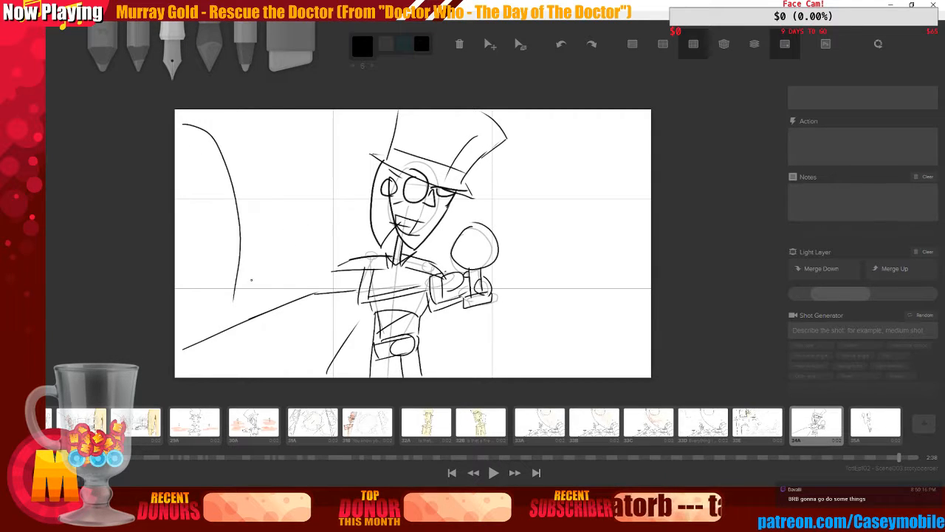
pyautogui.moveTo(273, 185); pyautogui.dragTo(251, 303)
pyautogui.hotkey('ctrl', 'z')
pyautogui.hotkey('ctrl', 'z')
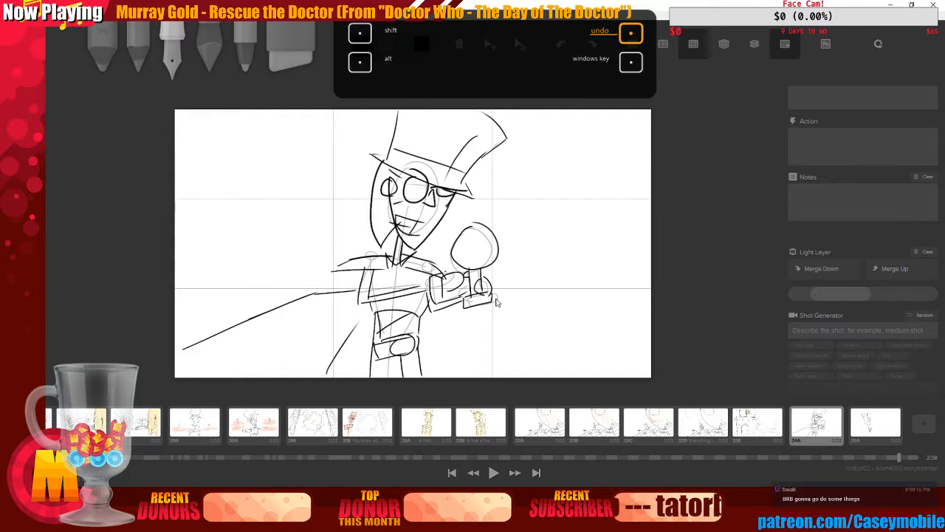
pyautogui.moveTo(186, 132)
pyautogui.mouseDown()
pyautogui.moveTo(218, 146)
pyautogui.moveTo(252, 319)
pyautogui.mouseUp()
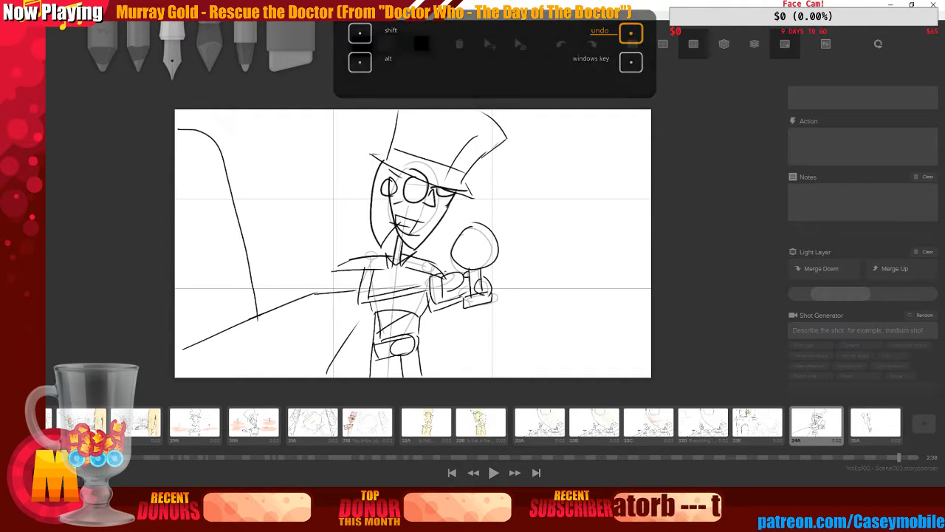
pyautogui.hotkey('ctrl', 'z')
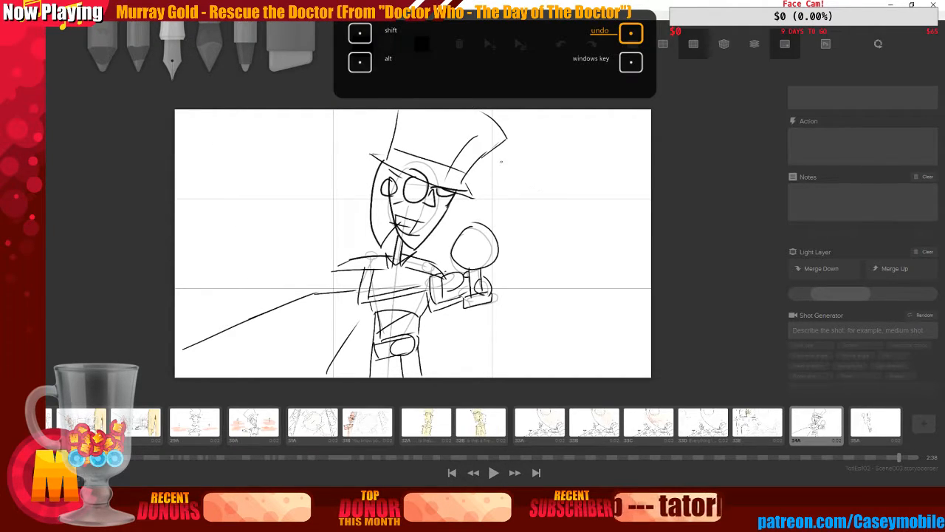
# Sketch vertical wall edges and diagonal lines on the board's right side
pyautogui.moveTo(502, 161); pyautogui.dragTo(500, 218)
pyautogui.moveTo(506, 289); pyautogui.dragTo(507, 371)
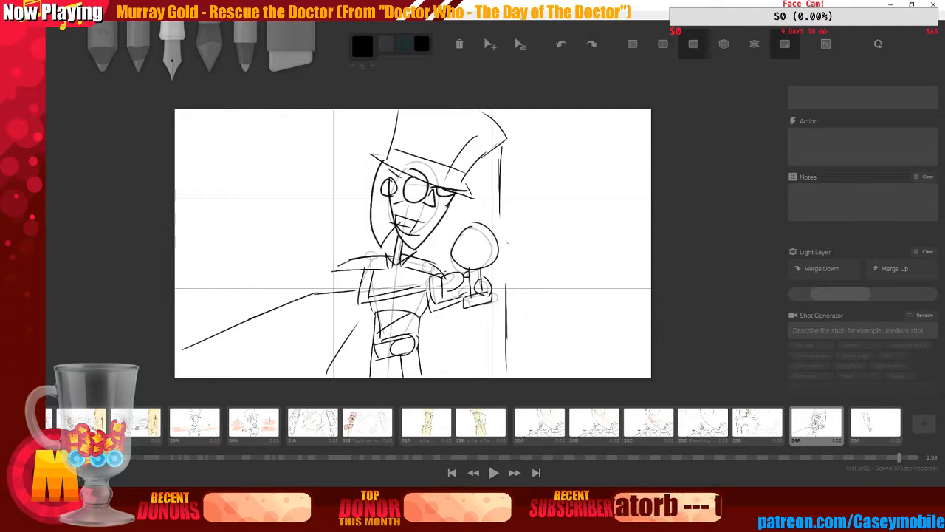
pyautogui.moveTo(514, 115); pyautogui.dragTo(515, 281)
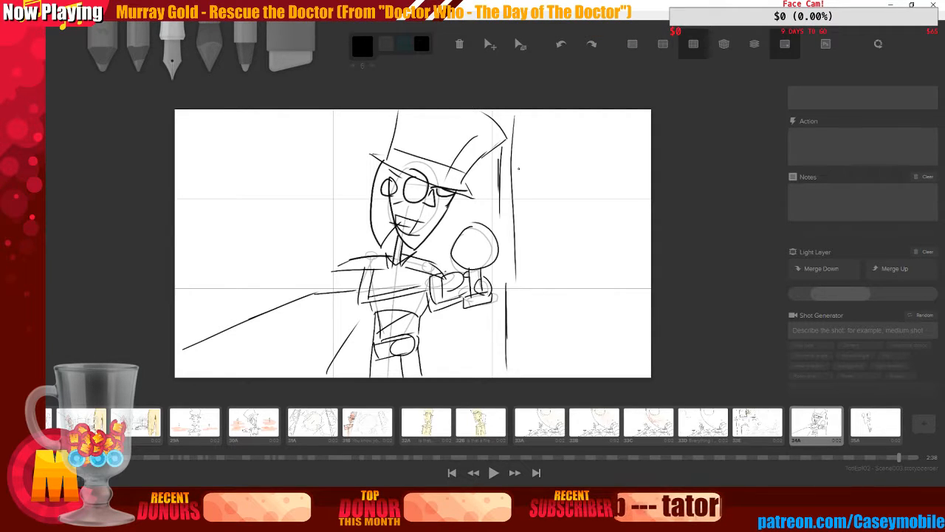
pyautogui.moveTo(518, 169); pyautogui.dragTo(564, 116)
pyautogui.moveTo(526, 312); pyautogui.dragTo(579, 245)
pyautogui.moveTo(630, 121); pyautogui.dragTo(620, 337)
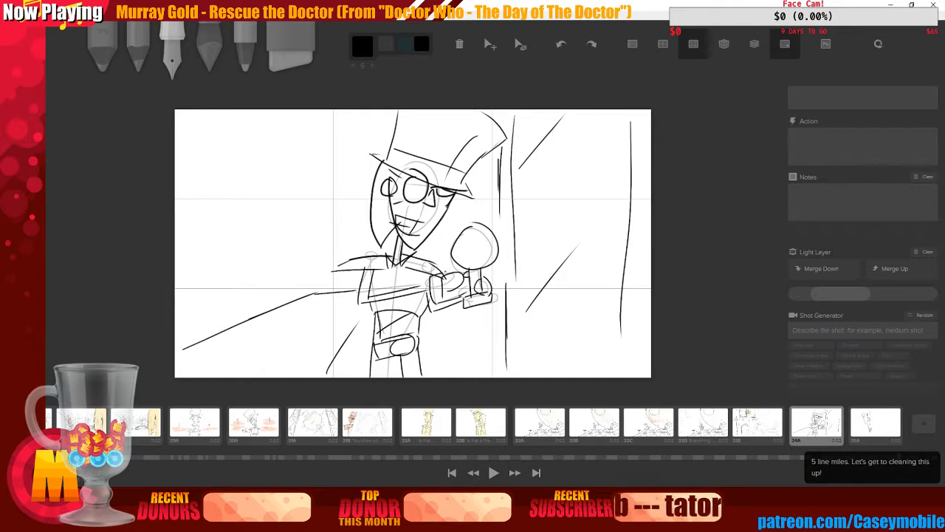
# Try sketching the left arch again, then undo all the background strokes
pyautogui.moveTo(178, 131)
pyautogui.mouseDown()
pyautogui.moveTo(204, 149)
pyautogui.moveTo(239, 338)
pyautogui.moveTo(251, 221)
pyautogui.moveTo(332, 201)
pyautogui.moveTo(338, 270)
pyautogui.mouseUp()
pyautogui.hotkey('ctrl', 'z')
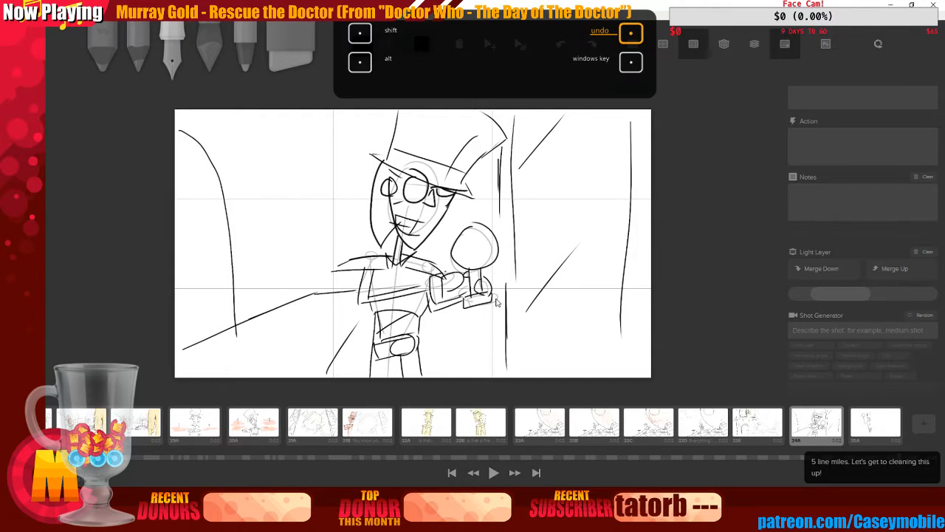
pyautogui.hotkey('ctrl', 'z')
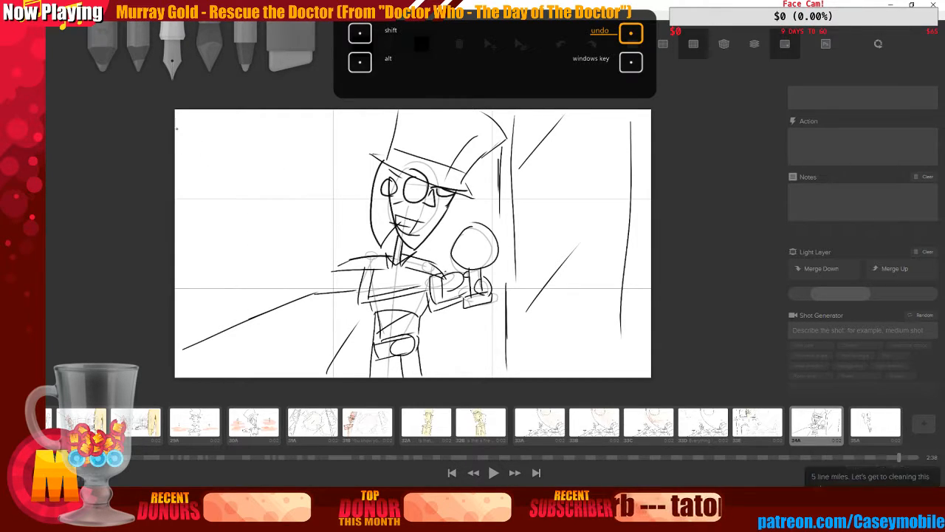
pyautogui.moveTo(176, 130)
pyautogui.mouseDown()
pyautogui.moveTo(217, 158)
pyautogui.moveTo(236, 310)
pyautogui.mouseUp()
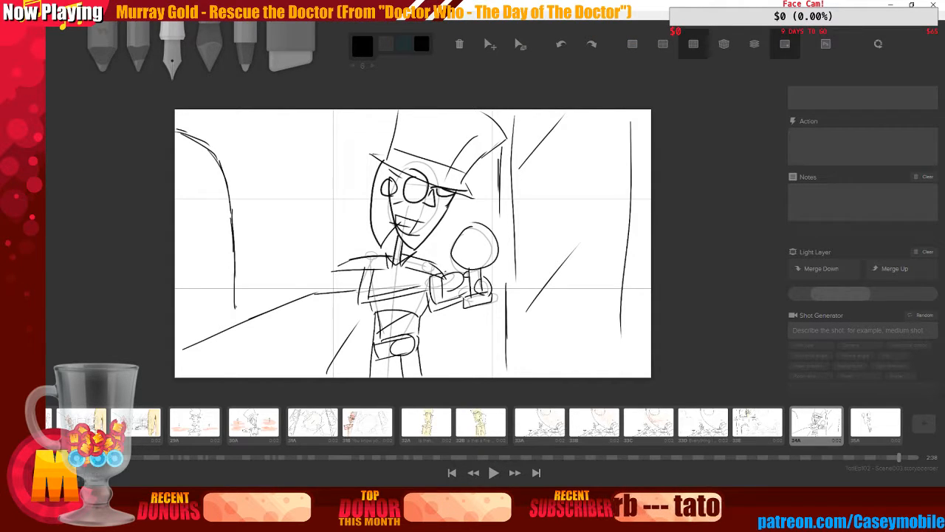
pyautogui.moveTo(234, 272); pyautogui.dragTo(232, 325)
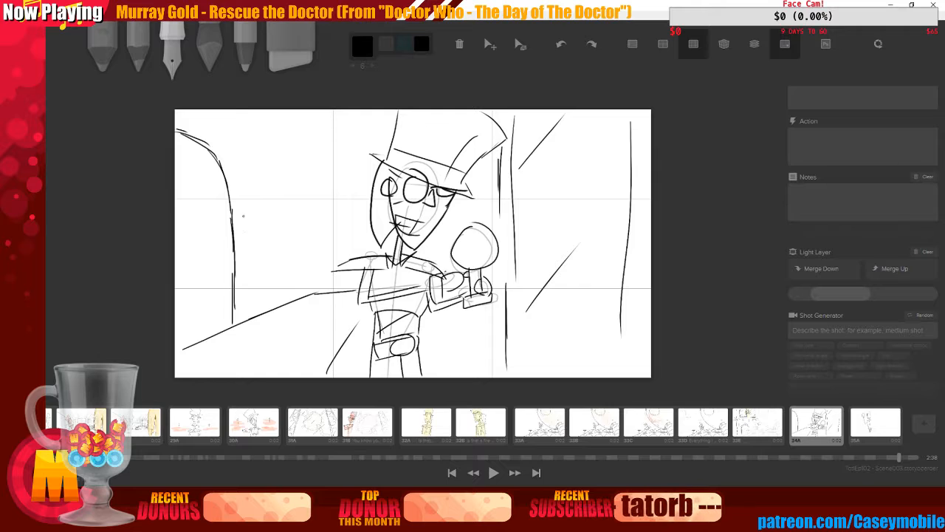
pyautogui.hotkey('ctrl', 'z')
pyautogui.hotkey('ctrl', 'z')
pyautogui.hotkey('ctrl', 'z')
pyautogui.hotkey('ctrl', 'z')
pyautogui.hotkey('ctrl', 'z')
pyautogui.hotkey('ctrl', 'z')
pyautogui.hotkey('ctrl', 'z')
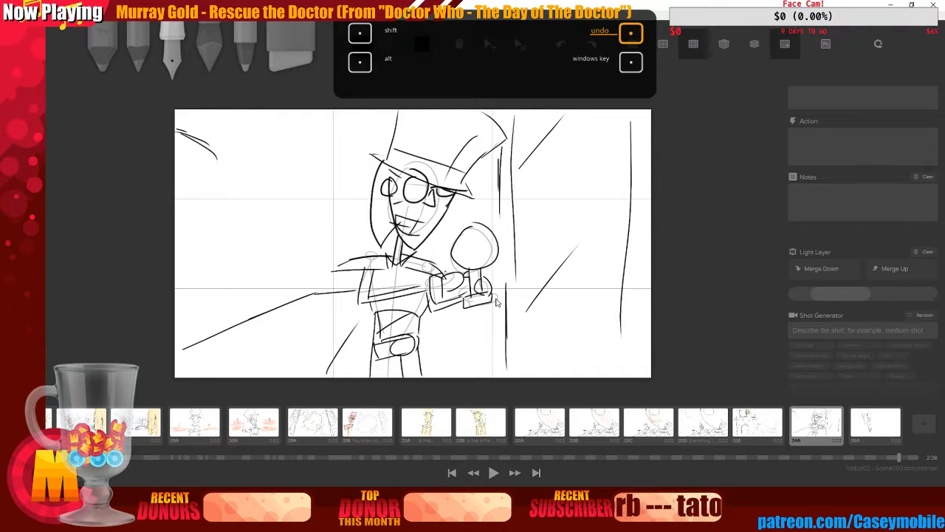
pyautogui.hotkey('ctrl', 'z')
pyautogui.hotkey('ctrl', 'z')
pyautogui.hotkey('ctrl', 'z')
pyautogui.hotkey('ctrl', 'z')
pyautogui.hotkey('ctrl', 'z')
pyautogui.hotkey('ctrl', 'z')
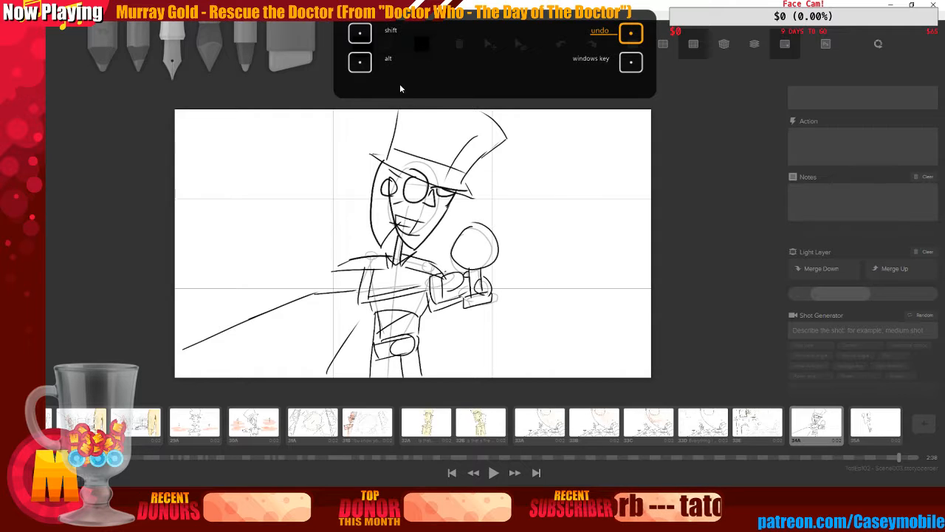
# Switch to a light gray color and sketch two arched openings on the board's left side
pyautogui.click(358, 51)
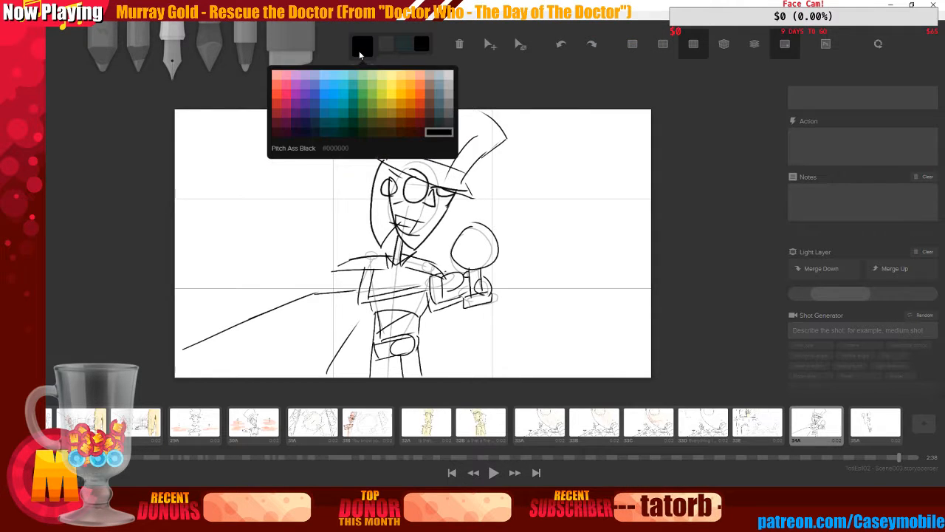
pyautogui.click(446, 102)
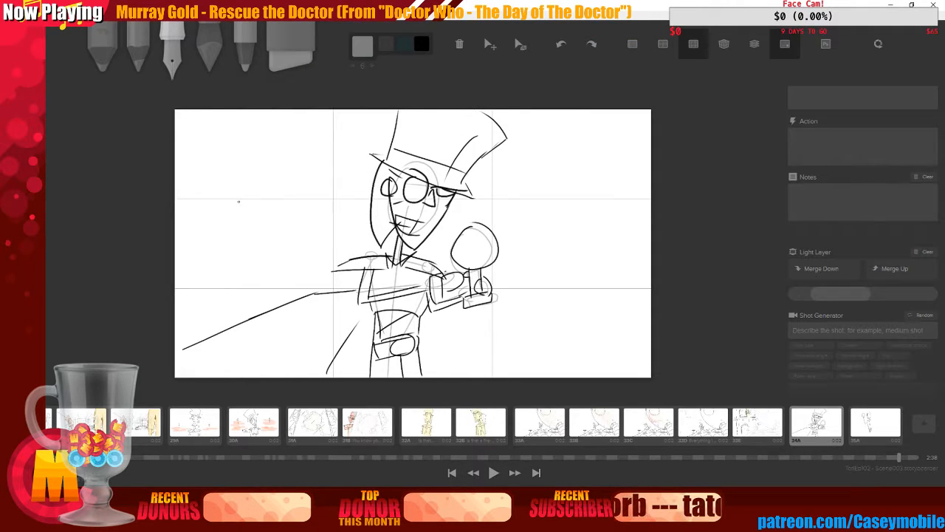
pyautogui.moveTo(178, 127)
pyautogui.mouseDown()
pyautogui.moveTo(208, 142)
pyautogui.moveTo(214, 163)
pyautogui.moveTo(227, 320)
pyautogui.mouseUp()
pyautogui.moveTo(236, 172); pyautogui.dragTo(241, 301)
pyautogui.moveTo(237, 176)
pyautogui.mouseDown()
pyautogui.moveTo(278, 125)
pyautogui.moveTo(296, 132)
pyautogui.moveTo(323, 151)
pyautogui.moveTo(337, 184)
pyautogui.moveTo(338, 251)
pyautogui.mouseUp()
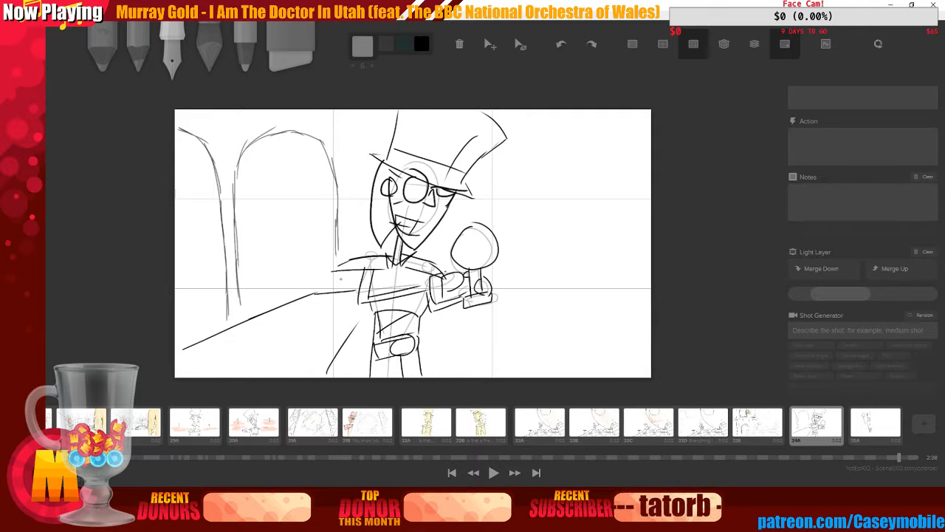
# Draw horizontal shelf lines across the left arched openings
pyautogui.moveTo(183, 190)
pyautogui.mouseDown()
pyautogui.moveTo(307, 180)
pyautogui.moveTo(202, 198)
pyautogui.moveTo(319, 190)
pyautogui.mouseUp()
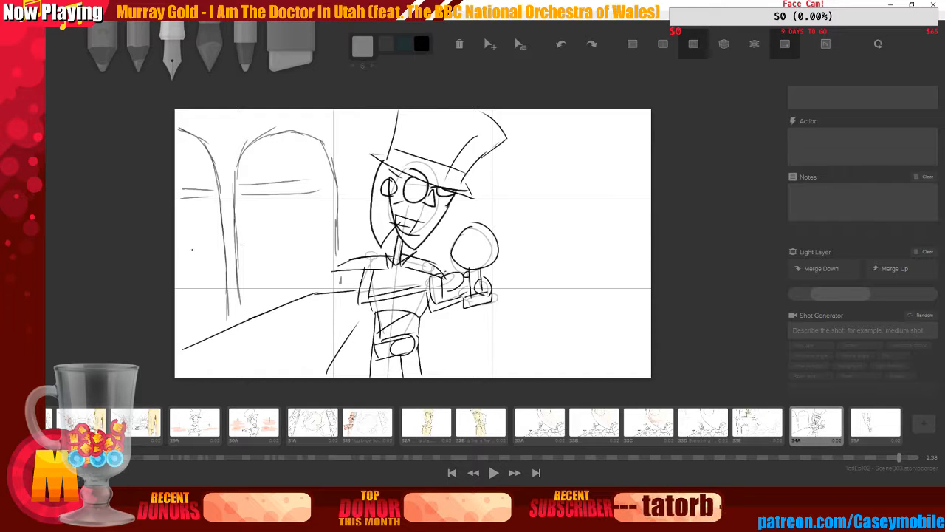
pyautogui.moveTo(177, 243)
pyautogui.mouseDown()
pyautogui.moveTo(211, 250)
pyautogui.moveTo(179, 250)
pyautogui.moveTo(243, 255)
pyautogui.moveTo(253, 246)
pyautogui.moveTo(237, 241)
pyautogui.moveTo(321, 238)
pyautogui.mouseUp()
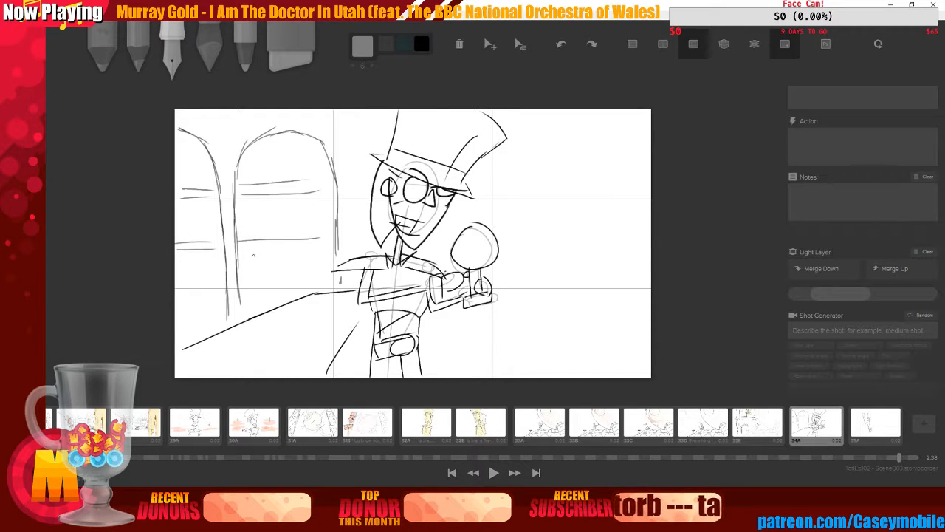
pyautogui.moveTo(240, 252); pyautogui.dragTo(322, 251)
pyautogui.moveTo(177, 288)
pyautogui.mouseDown()
pyautogui.moveTo(204, 293)
pyautogui.moveTo(183, 297)
pyautogui.moveTo(306, 278)
pyautogui.mouseUp()
# Add vertical wall edges beside the figure and diagonal floor lines at the lower left
pyautogui.moveTo(361, 116); pyautogui.dragTo(365, 254)
pyautogui.moveTo(497, 150); pyautogui.dragTo(499, 222)
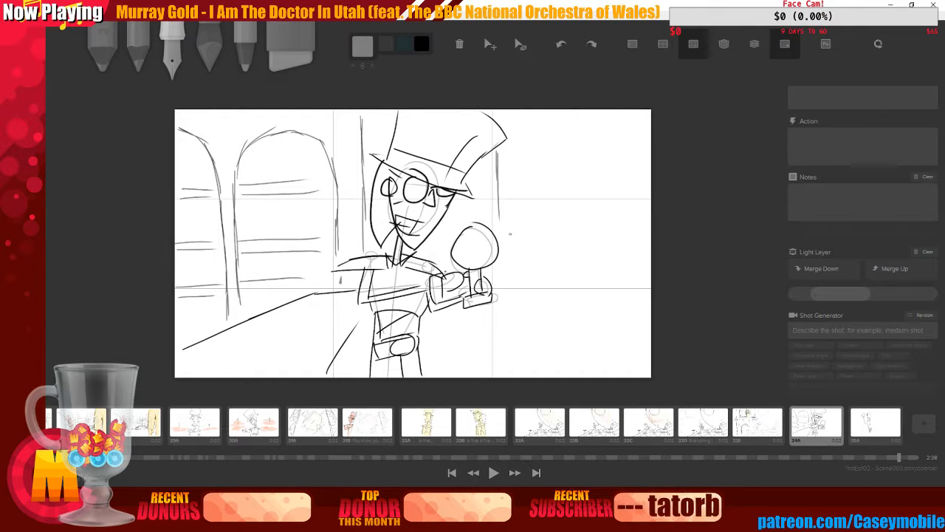
pyautogui.moveTo(505, 261); pyautogui.dragTo(504, 360)
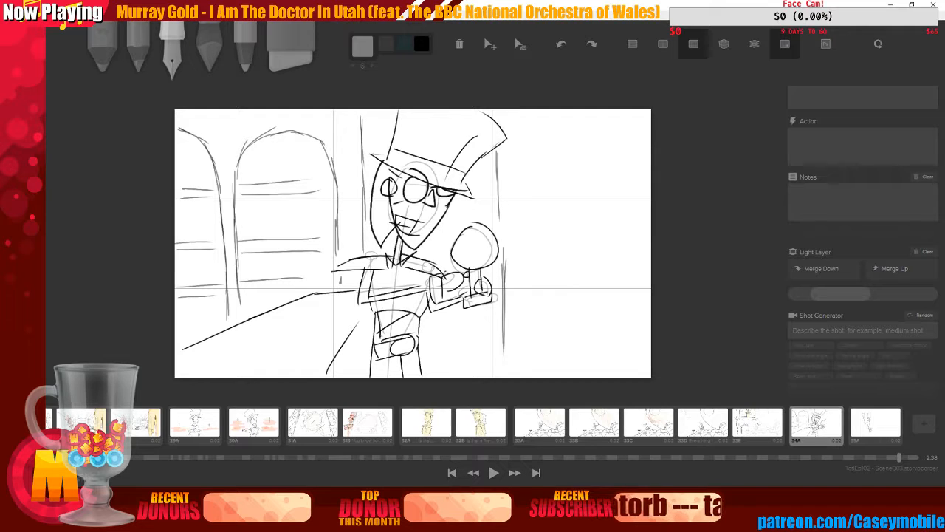
pyautogui.moveTo(180, 351); pyautogui.dragTo(257, 309)
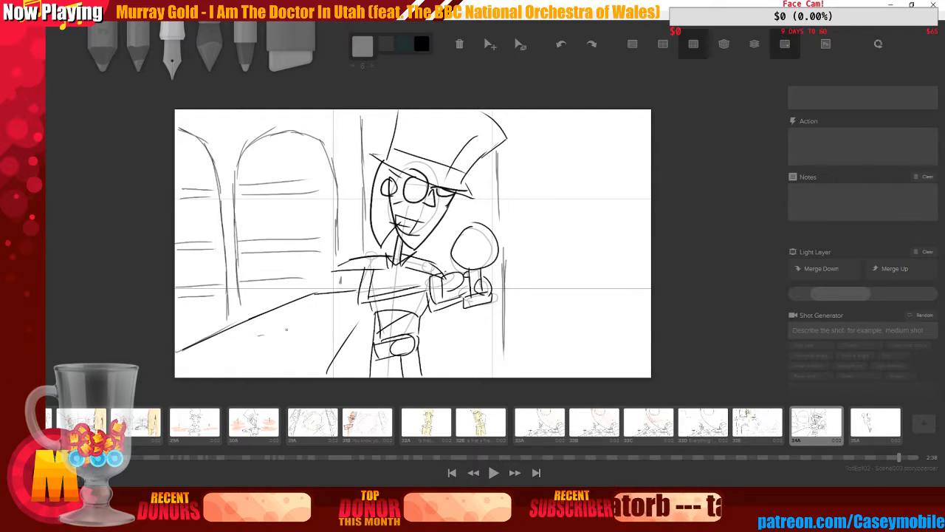
pyautogui.moveTo(239, 349); pyautogui.dragTo(315, 311)
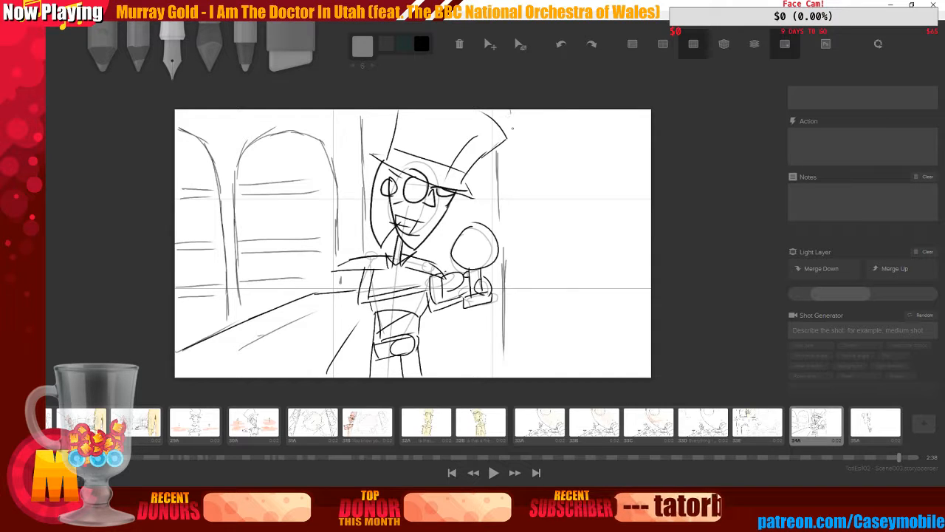
# Sketch vertical doorway edges and diagonal light lines on the board's right side
pyautogui.moveTo(511, 112); pyautogui.dragTo(515, 248)
pyautogui.moveTo(518, 137); pyautogui.dragTo(519, 373)
pyautogui.moveTo(539, 196); pyautogui.dragTo(600, 130)
pyautogui.moveTo(538, 297); pyautogui.dragTo(594, 233)
pyautogui.moveTo(566, 368); pyautogui.dragTo(607, 324)
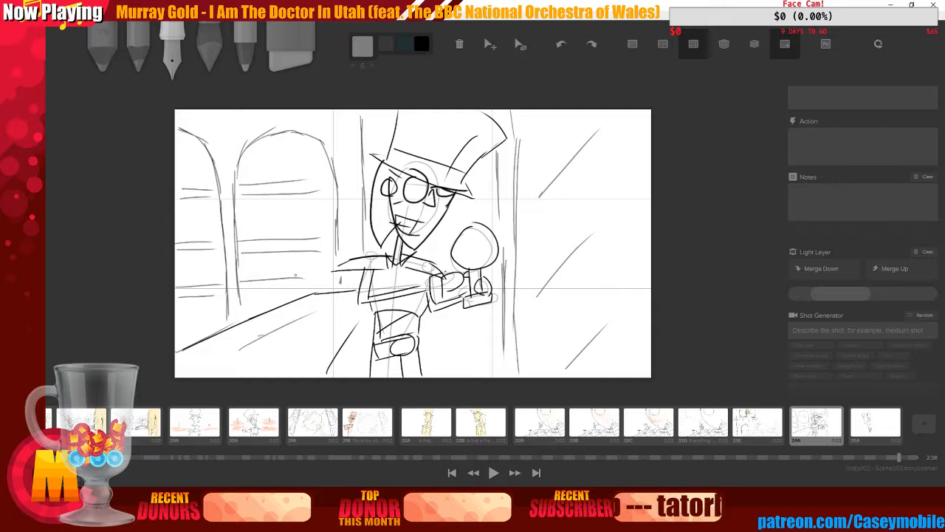
# Sketch rows of books on the shelves inside the left arches
pyautogui.moveTo(240, 151)
pyautogui.mouseDown()
pyautogui.moveTo(255, 149)
pyautogui.moveTo(257, 183)
pyautogui.moveTo(278, 148)
pyautogui.moveTo(285, 182)
pyautogui.moveTo(294, 164)
pyautogui.mouseUp()
pyautogui.moveTo(300, 165)
pyautogui.mouseDown()
pyautogui.moveTo(303, 179)
pyautogui.moveTo(301, 168)
pyautogui.mouseUp()
pyautogui.moveTo(318, 140); pyautogui.dragTo(318, 172)
pyautogui.moveTo(248, 200); pyautogui.dragTo(249, 240)
pyautogui.moveTo(260, 202)
pyautogui.mouseDown()
pyautogui.moveTo(259, 235)
pyautogui.moveTo(275, 214)
pyautogui.moveTo(278, 234)
pyautogui.moveTo(281, 198)
pyautogui.mouseUp()
pyautogui.moveTo(286, 196)
pyautogui.mouseDown()
pyautogui.moveTo(289, 241)
pyautogui.moveTo(304, 217)
pyautogui.moveTo(310, 238)
pyautogui.mouseUp()
pyautogui.moveTo(303, 195)
pyautogui.mouseDown()
pyautogui.moveTo(307, 223)
pyautogui.moveTo(313, 196)
pyautogui.mouseUp()
pyautogui.moveTo(322, 197); pyautogui.dragTo(322, 235)
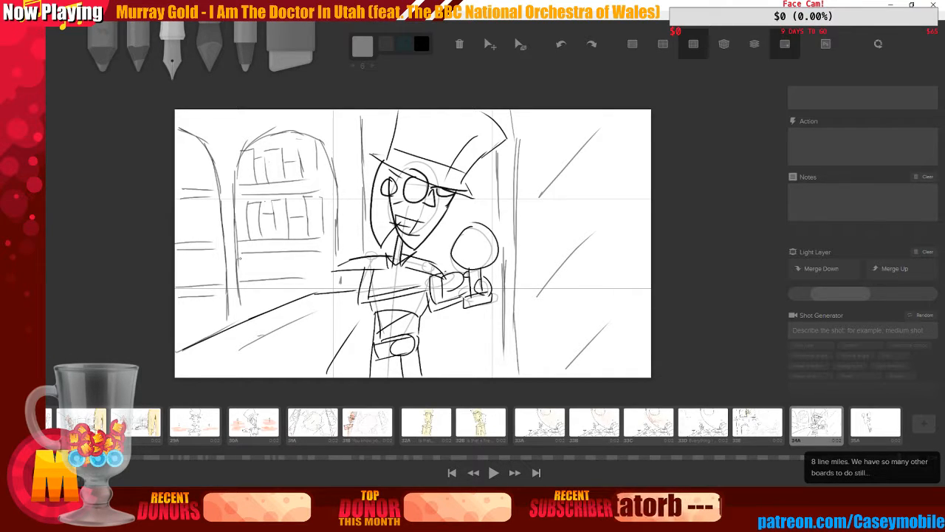
# Add more books and a round object to the left shelves and extend the leftmost arch's outline
pyautogui.moveTo(253, 252)
pyautogui.mouseDown()
pyautogui.moveTo(254, 275)
pyautogui.moveTo(271, 252)
pyautogui.mouseUp()
pyautogui.moveTo(271, 254)
pyautogui.mouseDown()
pyautogui.moveTo(272, 278)
pyautogui.moveTo(288, 258)
pyautogui.moveTo(288, 278)
pyautogui.mouseUp()
pyautogui.moveTo(289, 259)
pyautogui.mouseDown()
pyautogui.moveTo(302, 258)
pyautogui.moveTo(308, 274)
pyautogui.mouseUp()
pyautogui.moveTo(316, 256)
pyautogui.mouseDown()
pyautogui.moveTo(308, 274)
pyautogui.moveTo(316, 272)
pyautogui.mouseUp()
pyautogui.moveTo(198, 263); pyautogui.dragTo(189, 272)
pyautogui.moveTo(189, 204)
pyautogui.mouseDown()
pyautogui.moveTo(184, 235)
pyautogui.moveTo(196, 204)
pyautogui.moveTo(214, 235)
pyautogui.mouseUp()
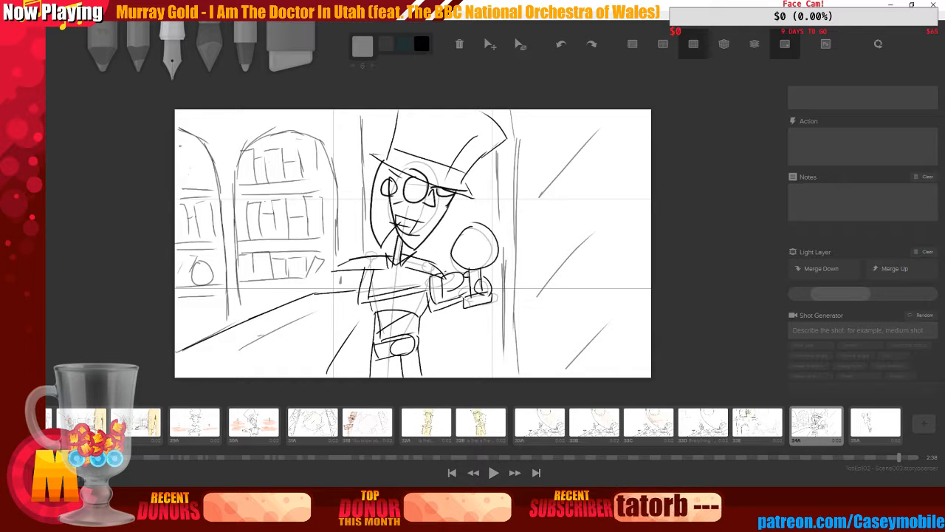
pyautogui.moveTo(179, 144); pyautogui.dragTo(192, 141)
pyautogui.moveTo(191, 142)
pyautogui.mouseDown()
pyautogui.moveTo(191, 177)
pyautogui.moveTo(200, 183)
pyautogui.moveTo(213, 152)
pyautogui.moveTo(214, 187)
pyautogui.mouseUp()
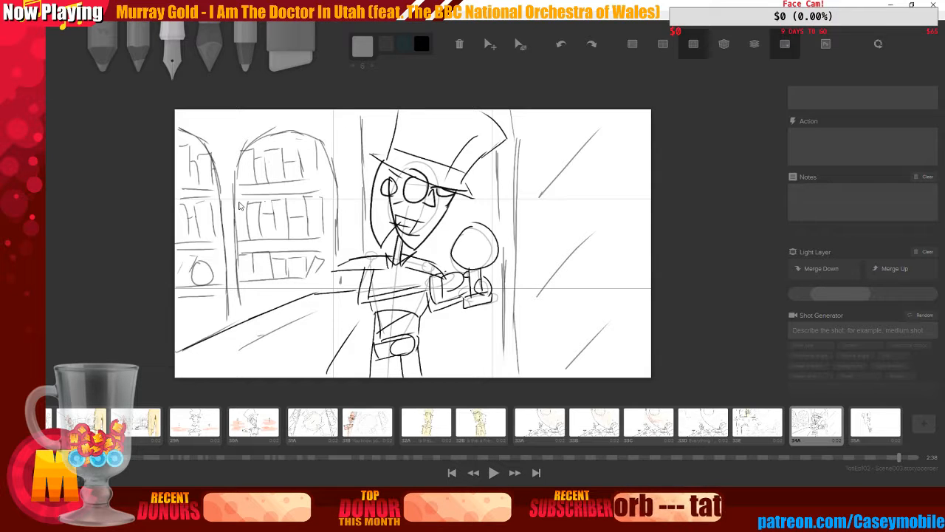
# Compare the current board with the earlier board 31B in the board strip
pyautogui.click(348, 434)
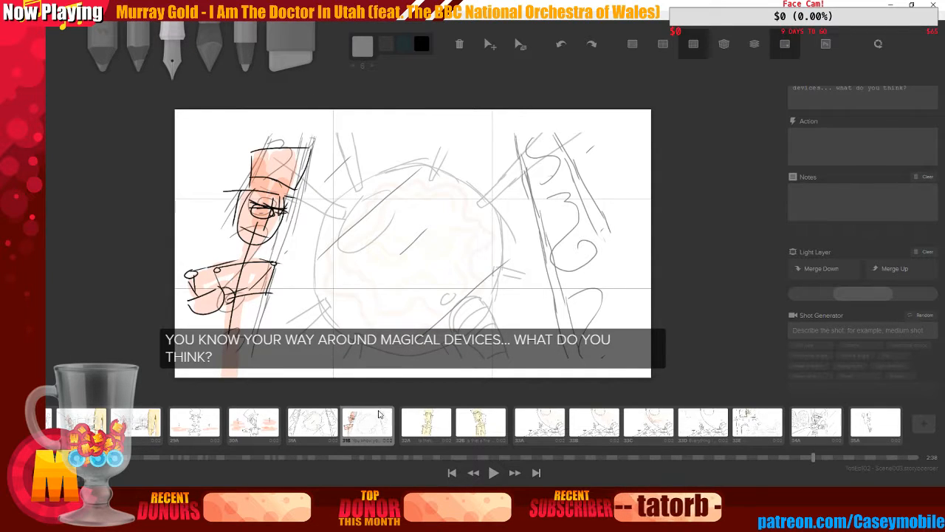
pyautogui.click(337, 418)
pyautogui.click(360, 415)
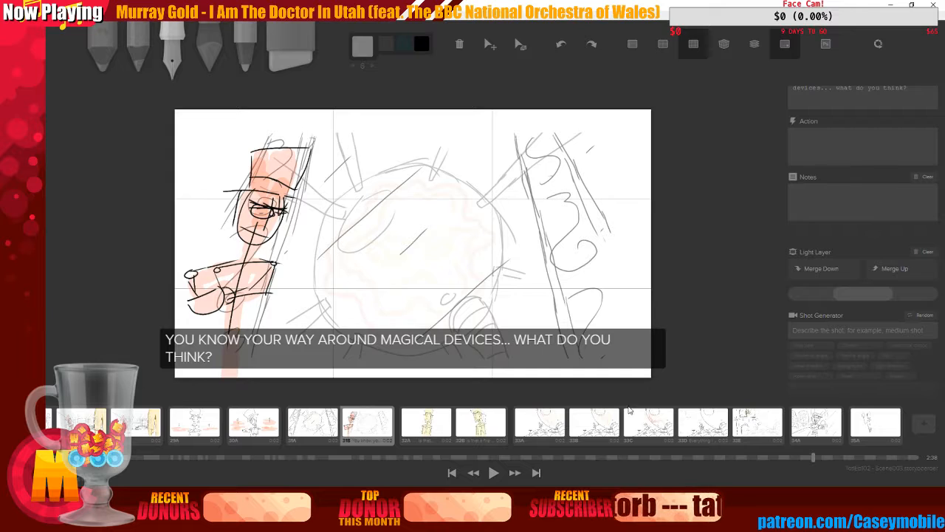
pyautogui.click(807, 412)
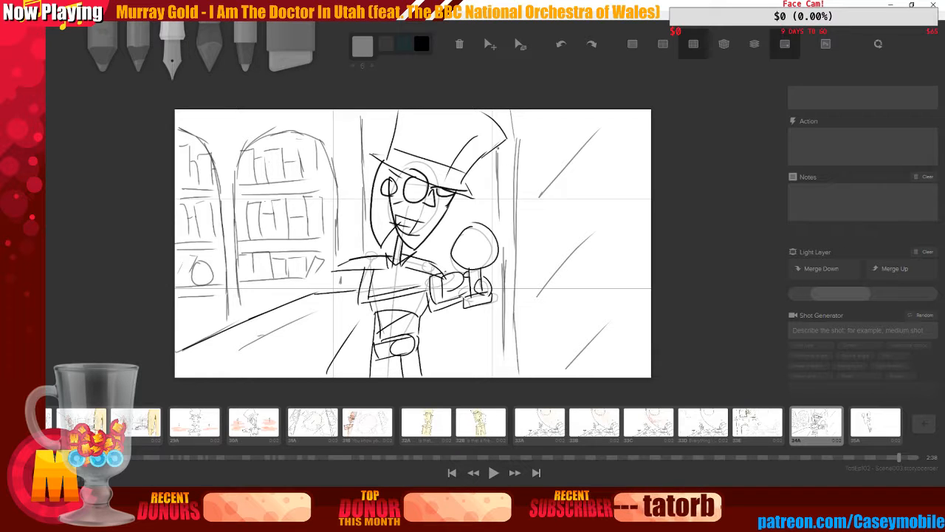
pyautogui.click(379, 423)
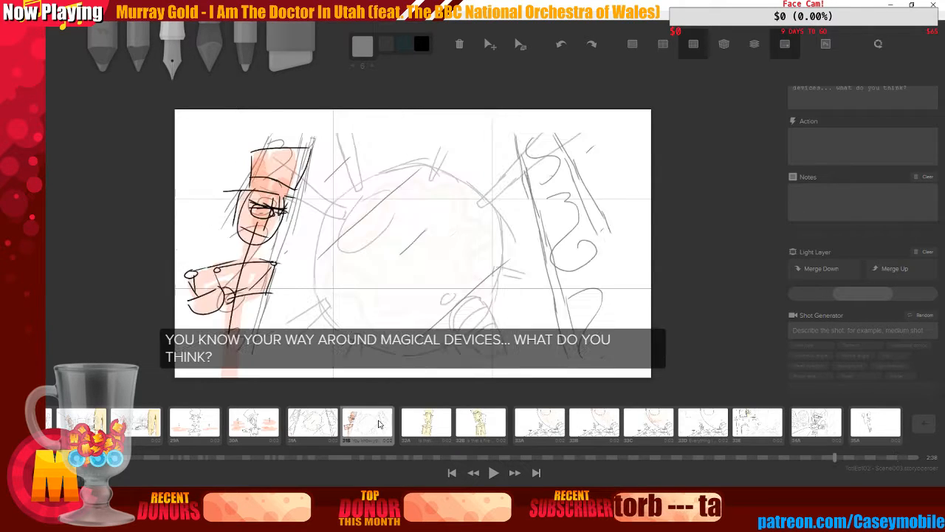
pyautogui.click(816, 422)
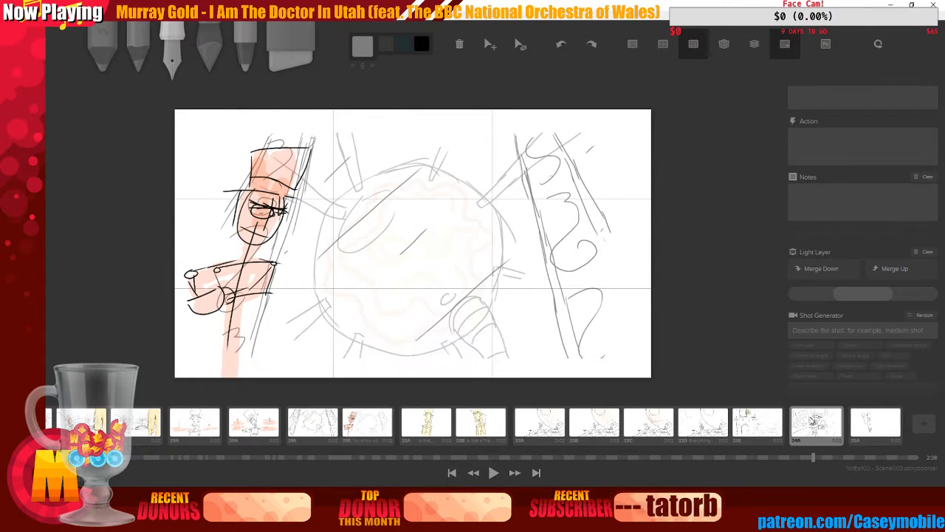
# Shift the whole drawing of the figure and room slightly left on the board
pyautogui.rightClick(816, 422)
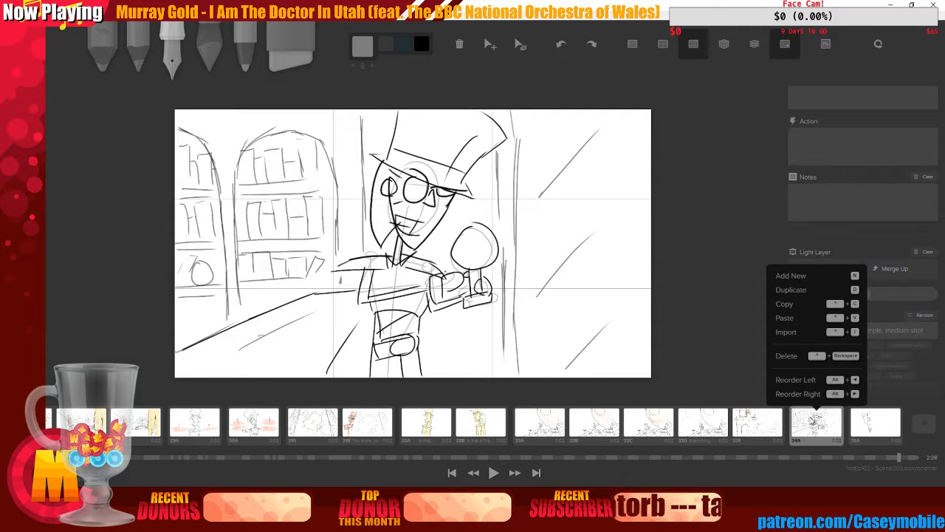
pyautogui.click(664, 315)
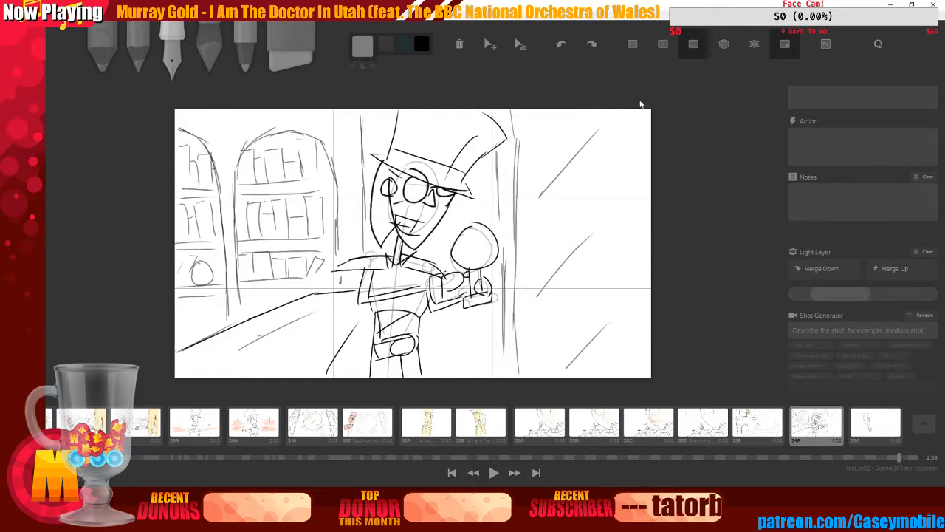
pyautogui.click(486, 51)
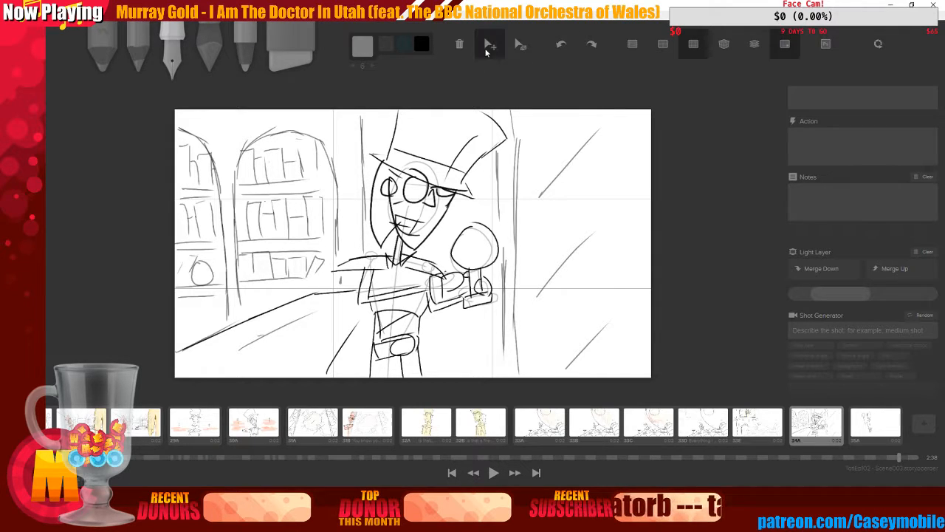
pyautogui.moveTo(387, 239); pyautogui.dragTo(344, 232)
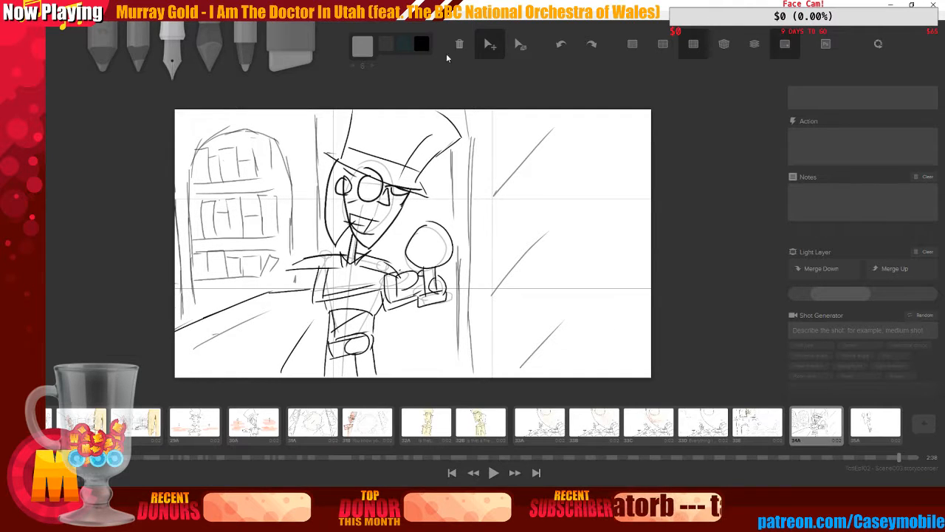
pyautogui.moveTo(400, 212)
pyautogui.mouseDown()
pyautogui.moveTo(473, 212)
pyautogui.moveTo(387, 215)
pyautogui.mouseUp()
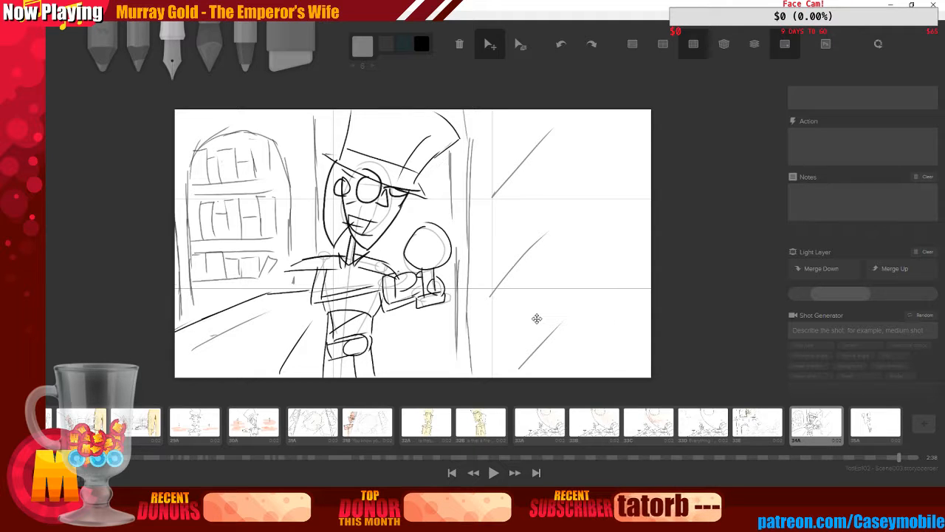
# Shade the figure's hat, face and body with a large Deep Orange brush
pyautogui.click(173, 50)
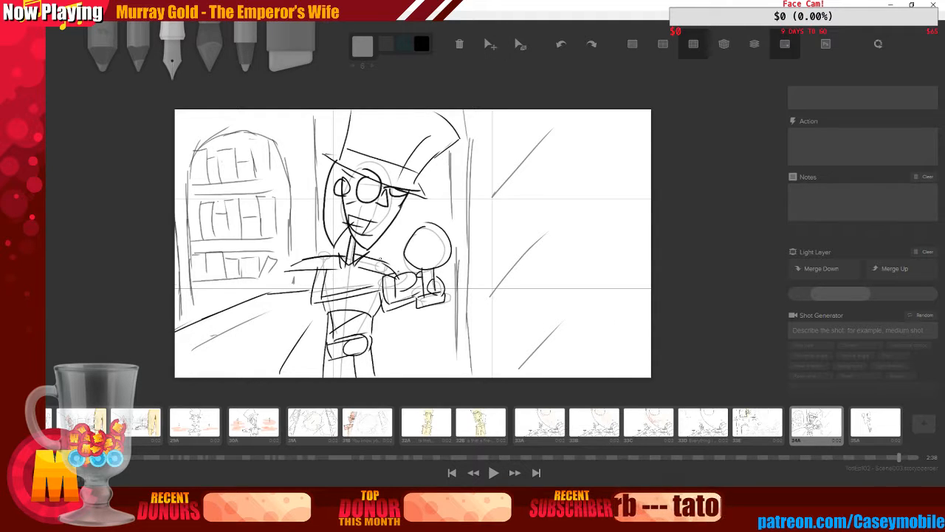
pyautogui.press('4')
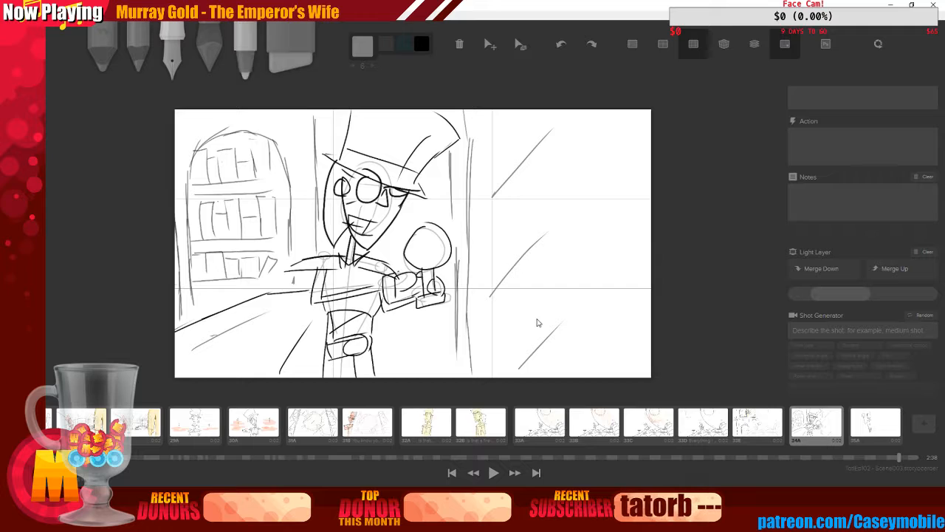
pyautogui.press('c')
pyautogui.click(419, 93)
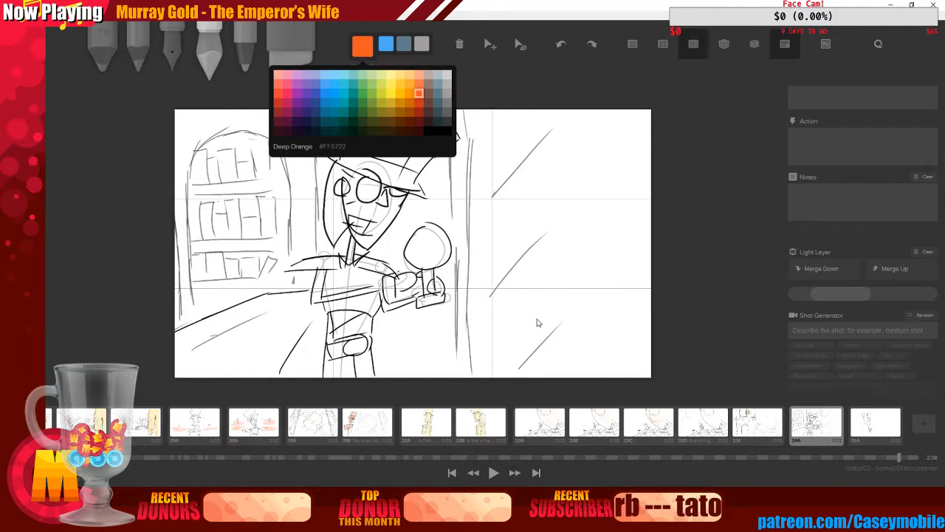
pyautogui.press(']')
pyautogui.press(']')
pyautogui.press(']')
pyautogui.press(']')
pyautogui.press(']')
pyautogui.press(']')
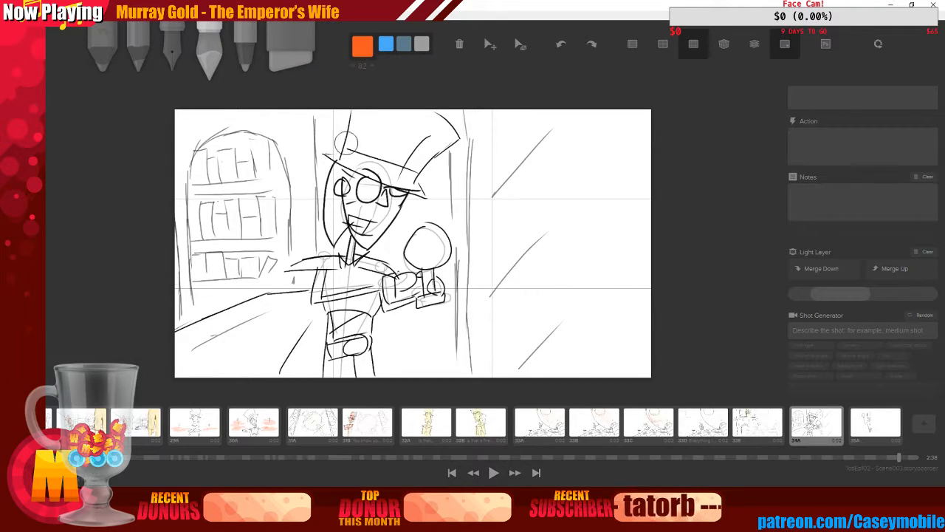
pyautogui.moveTo(346, 143)
pyautogui.mouseDown()
pyautogui.moveTo(365, 111)
pyautogui.moveTo(392, 116)
pyautogui.moveTo(391, 135)
pyautogui.moveTo(415, 121)
pyautogui.moveTo(433, 133)
pyautogui.moveTo(428, 147)
pyautogui.moveTo(408, 129)
pyautogui.moveTo(393, 176)
pyautogui.moveTo(371, 172)
pyautogui.moveTo(357, 220)
pyautogui.moveTo(343, 184)
pyautogui.moveTo(336, 223)
pyautogui.moveTo(342, 184)
pyautogui.moveTo(334, 226)
pyautogui.moveTo(343, 188)
pyautogui.moveTo(357, 230)
pyautogui.moveTo(402, 162)
pyautogui.moveTo(347, 272)
pyautogui.moveTo(310, 262)
pyautogui.moveTo(293, 274)
pyautogui.moveTo(323, 295)
pyautogui.moveTo(354, 297)
pyautogui.moveTo(329, 260)
pyautogui.moveTo(391, 280)
pyautogui.moveTo(377, 267)
pyautogui.moveTo(365, 281)
pyautogui.moveTo(333, 369)
pyautogui.moveTo(351, 294)
pyautogui.moveTo(358, 289)
pyautogui.moveTo(366, 332)
pyautogui.moveTo(382, 279)
pyautogui.moveTo(389, 303)
pyautogui.moveTo(432, 295)
pyautogui.mouseUp()
# Colour the goblet's bowl and stem with a light blue brush tone
pyautogui.click(362, 47)
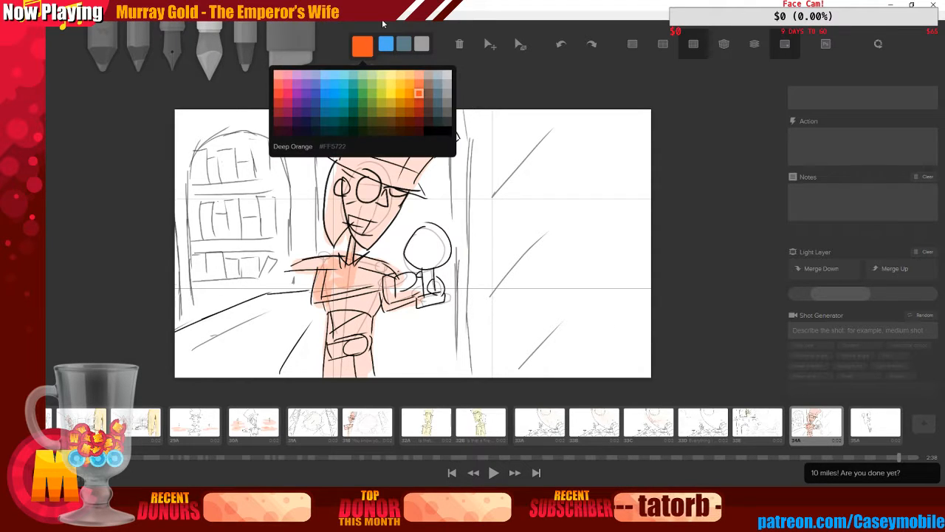
pyautogui.click(343, 93)
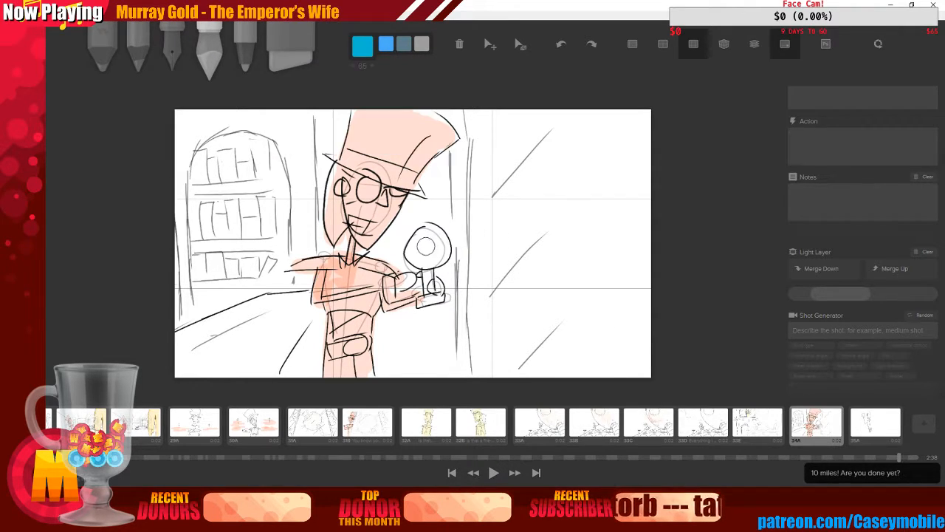
pyautogui.moveTo(430, 247)
pyautogui.mouseDown()
pyautogui.moveTo(418, 251)
pyautogui.moveTo(417, 240)
pyautogui.mouseUp()
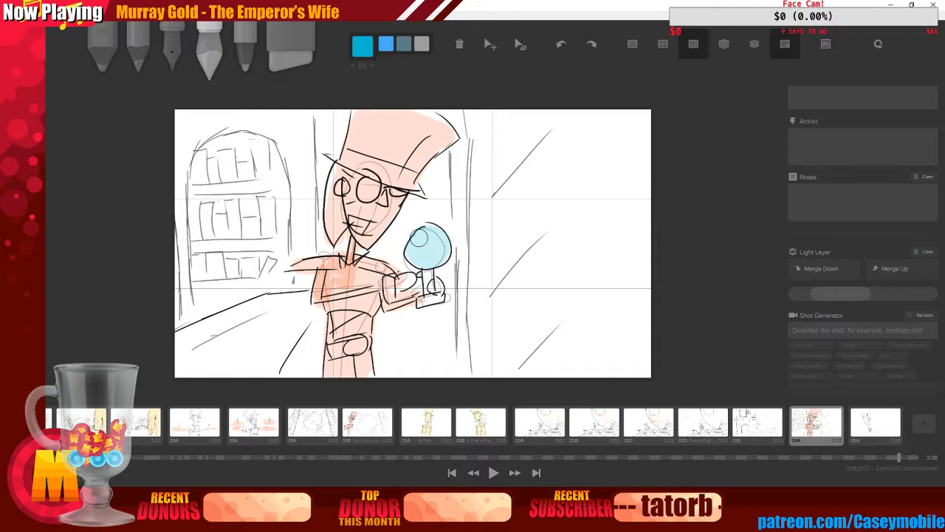
pyautogui.moveTo(428, 278)
pyautogui.mouseDown()
pyautogui.moveTo(429, 296)
pyautogui.moveTo(444, 298)
pyautogui.mouseUp()
pyautogui.press('3')
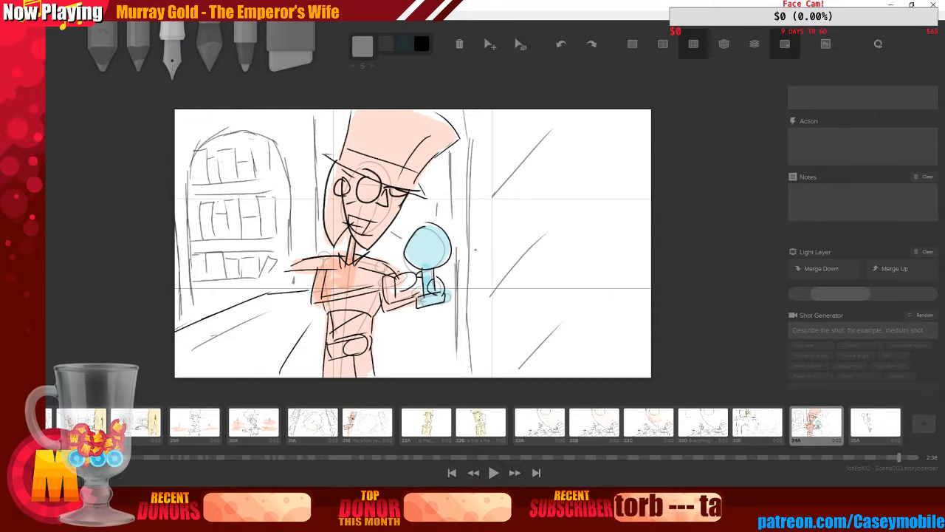
pyautogui.moveTo(465, 243); pyautogui.dragTo(476, 237)
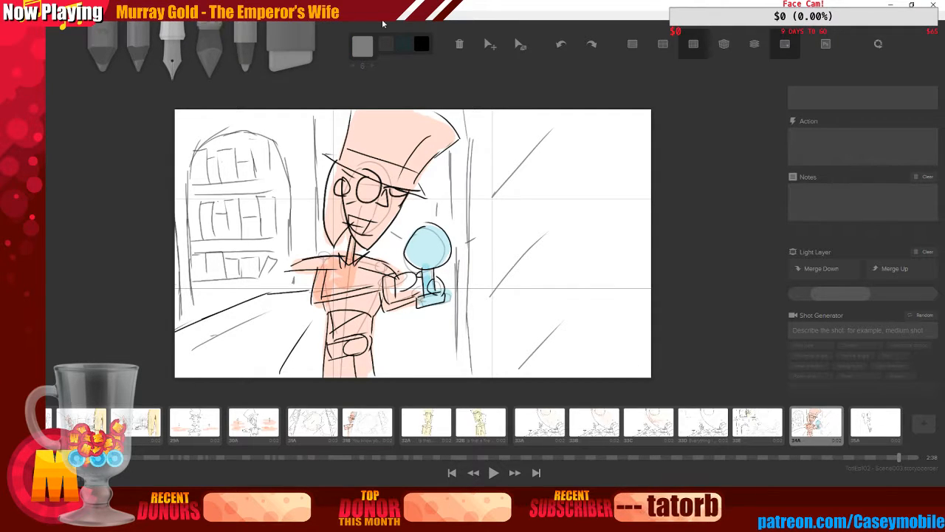
# Switch to a darker blue and dot the goblet's bowl
pyautogui.click(363, 47)
pyautogui.click(446, 80)
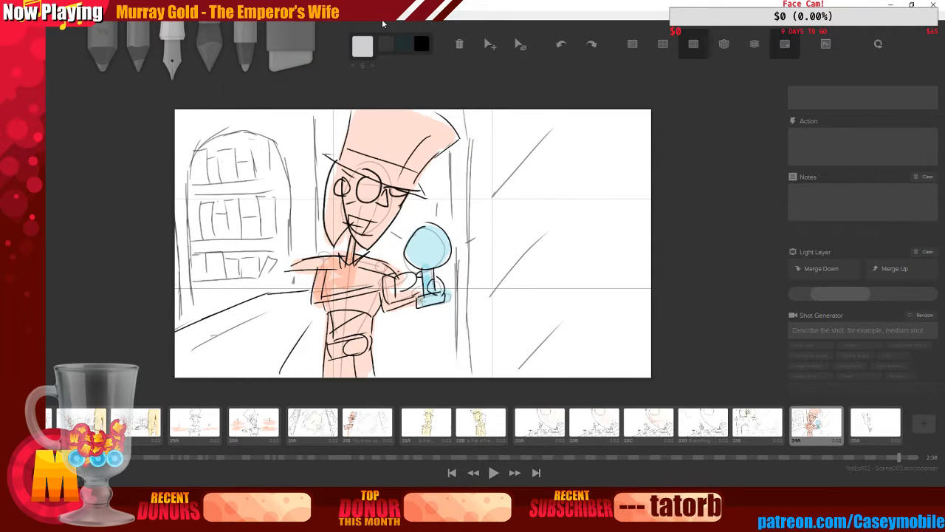
pyautogui.click(363, 46)
pyautogui.click(336, 92)
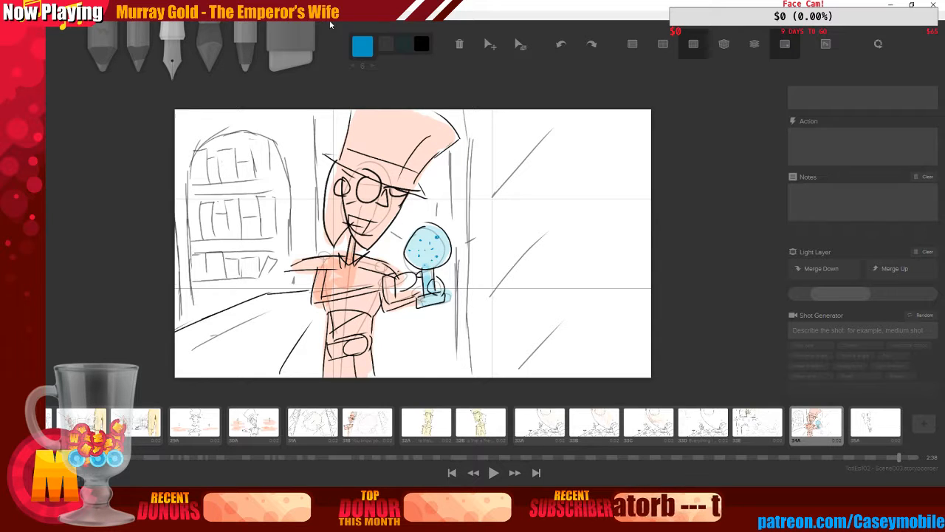
# Enter the dialogue "Impressed?" for shot 34A
pyautogui.scroll(4, 794, 238)
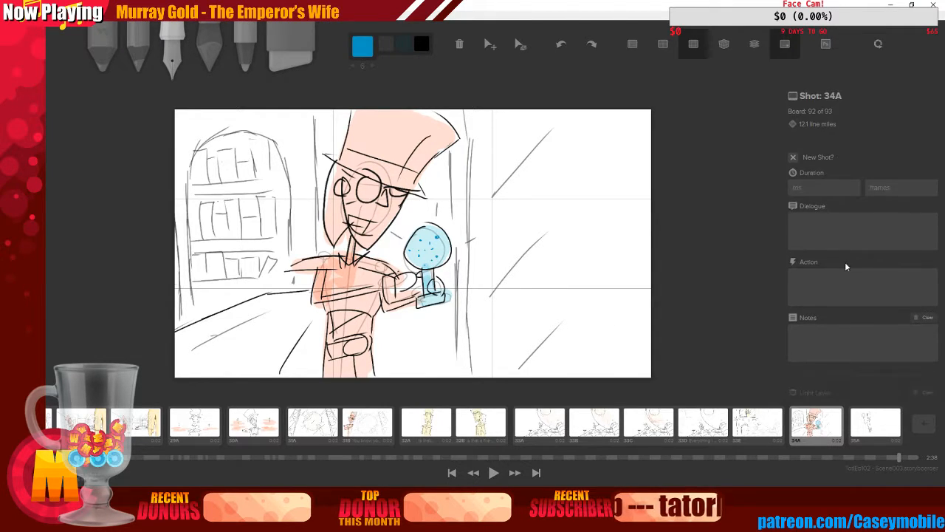
pyautogui.click(847, 229)
pyautogui.write('Impressed?')
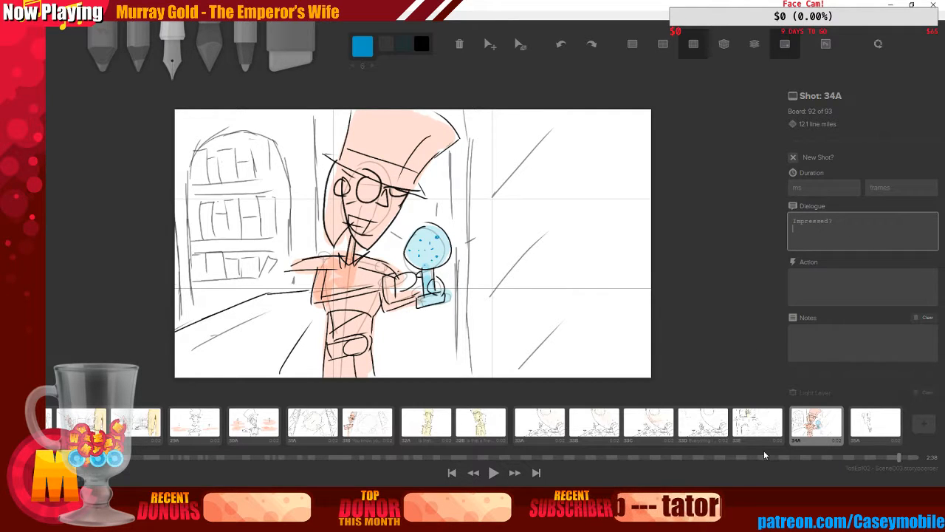
# Open the last board, 35A, and clear its canvas
pyautogui.click(780, 421)
pyautogui.click(809, 426)
pyautogui.click(879, 427)
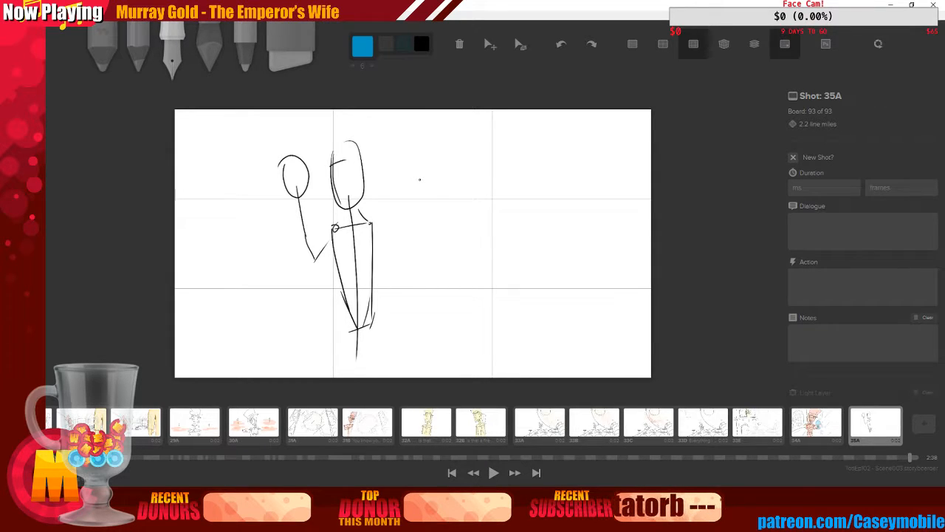
pyautogui.press('BackSpace')
# Pick black and sketch a large arc curving from the board's top edge around to its left edge
pyautogui.click(364, 54)
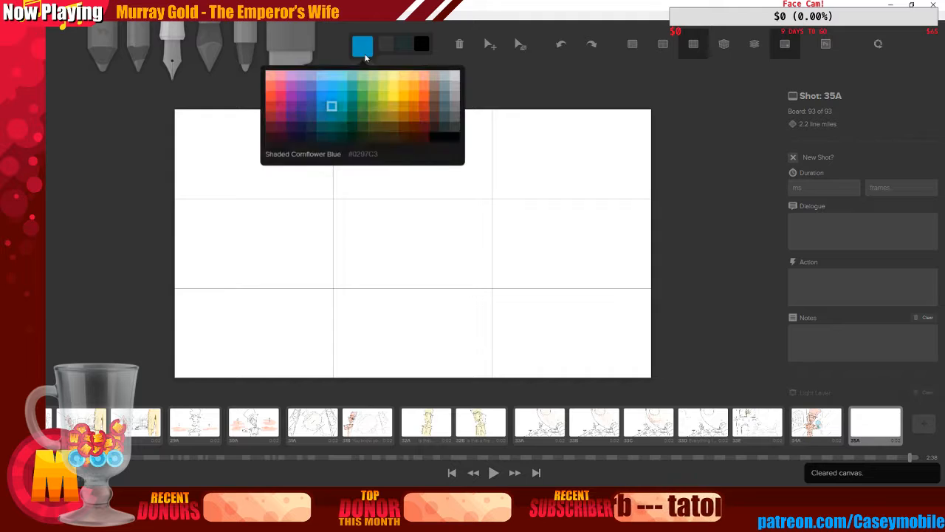
pyautogui.click(443, 137)
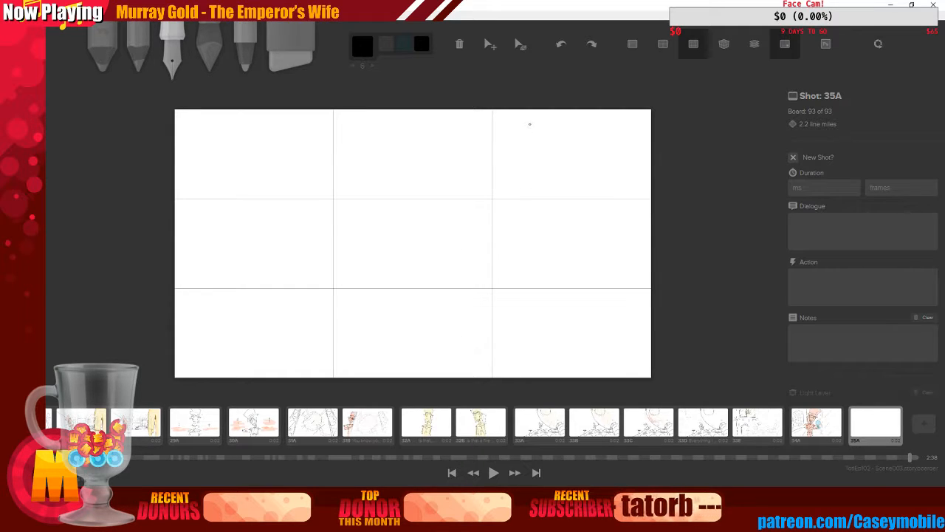
pyautogui.moveTo(530, 124)
pyautogui.mouseDown()
pyautogui.moveTo(508, 130)
pyautogui.moveTo(480, 176)
pyautogui.moveTo(640, 245)
pyautogui.moveTo(587, 116)
pyautogui.mouseUp()
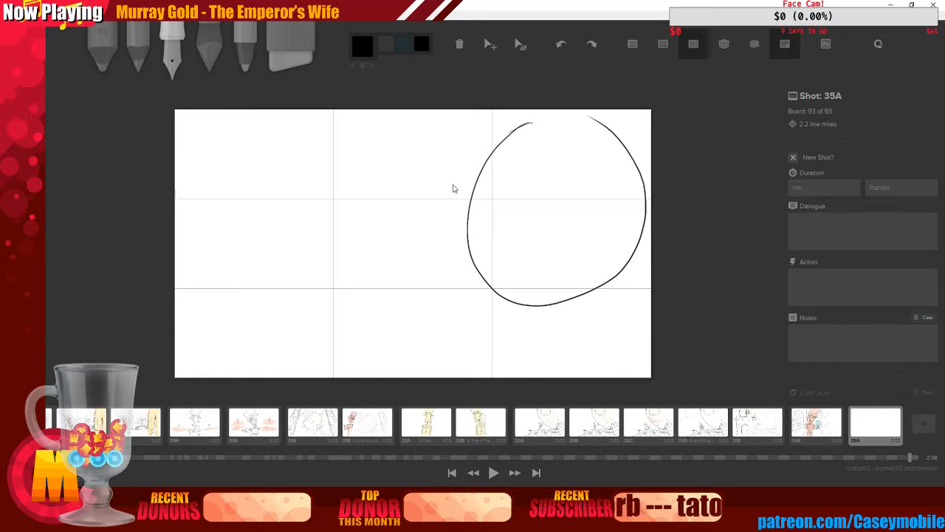
pyautogui.hotkey('ctrl', 'z')
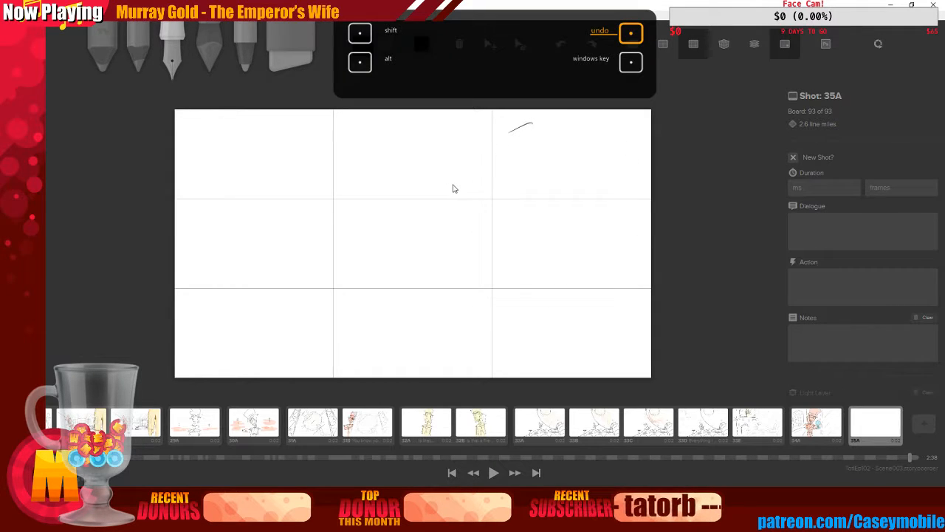
pyautogui.hotkey('ctrl', 'z')
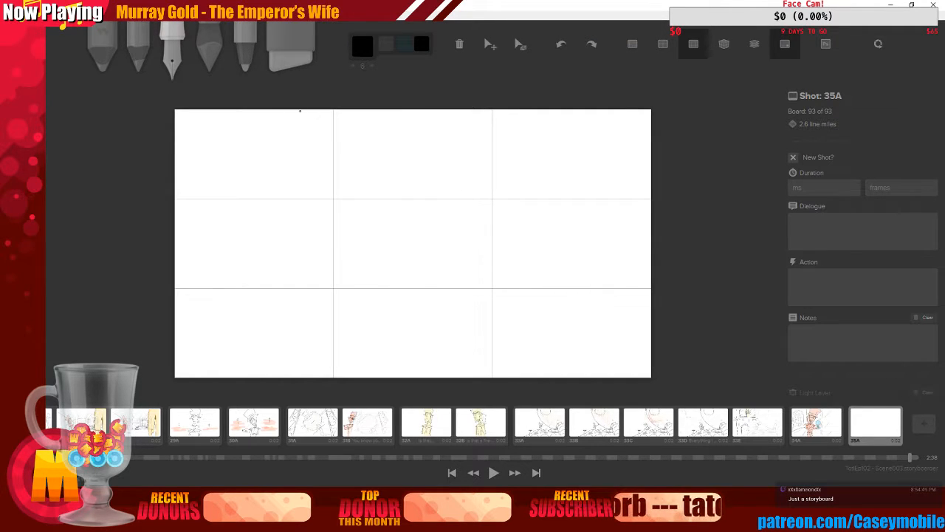
pyautogui.moveTo(282, 111)
pyautogui.mouseDown()
pyautogui.moveTo(332, 131)
pyautogui.moveTo(200, 289)
pyautogui.moveTo(174, 273)
pyautogui.mouseUp()
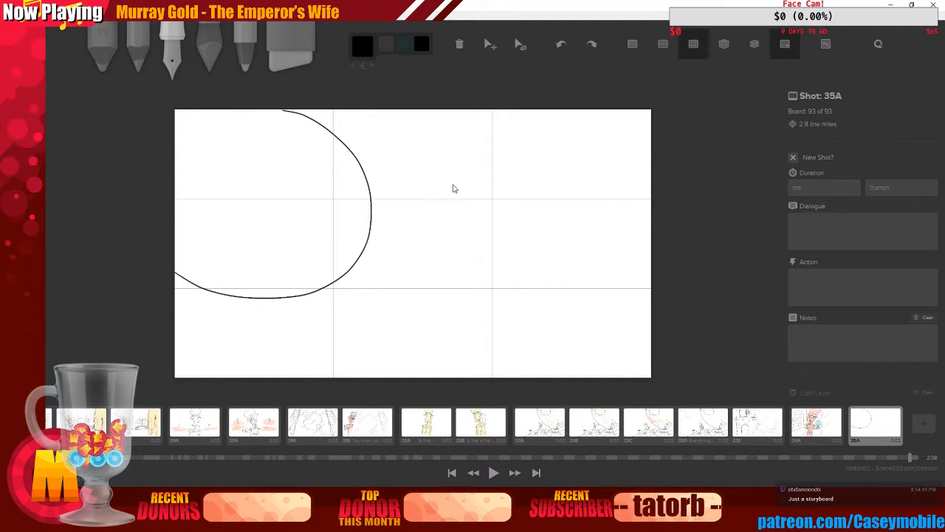
pyautogui.hotkey('ctrl', 'z')
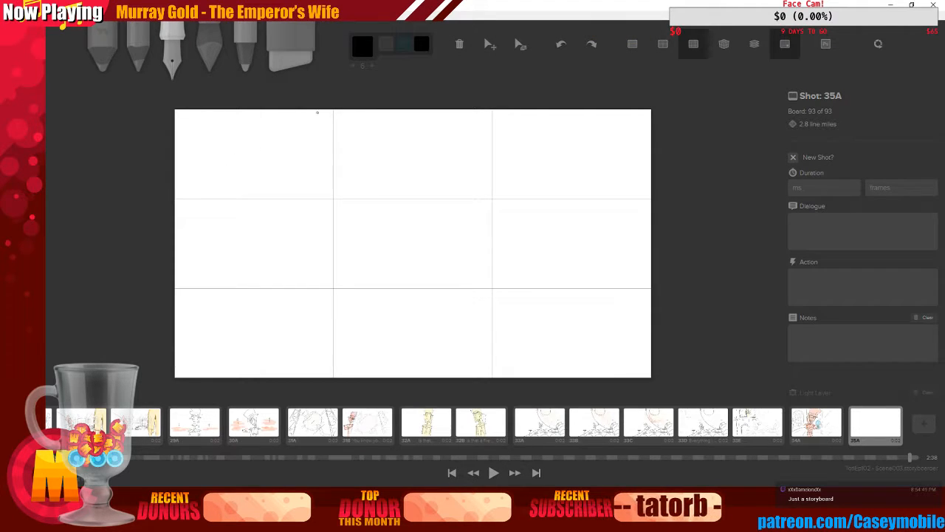
pyautogui.moveTo(315, 110)
pyautogui.mouseDown()
pyautogui.moveTo(328, 278)
pyautogui.moveTo(181, 323)
pyautogui.mouseUp()
pyautogui.hotkey('ctrl', 'z')
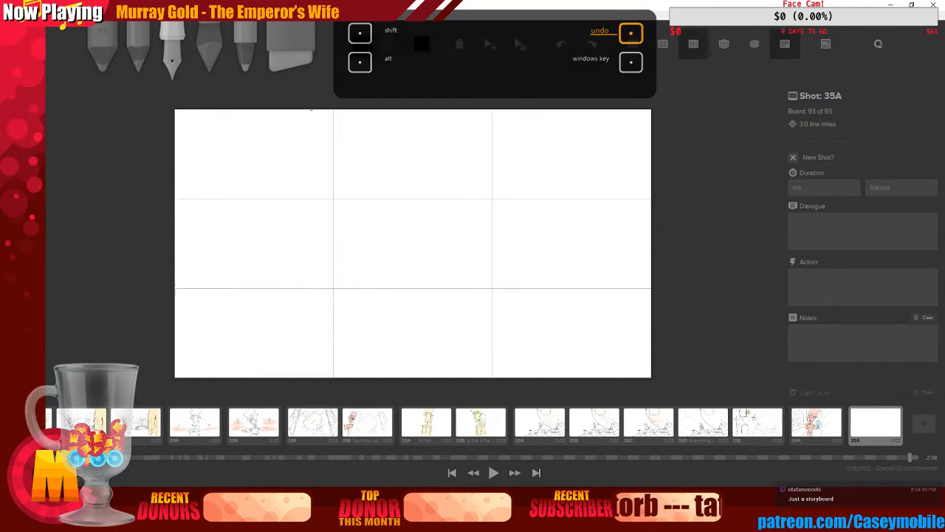
pyautogui.moveTo(319, 112)
pyautogui.mouseDown()
pyautogui.moveTo(357, 155)
pyautogui.moveTo(176, 278)
pyautogui.mouseUp()
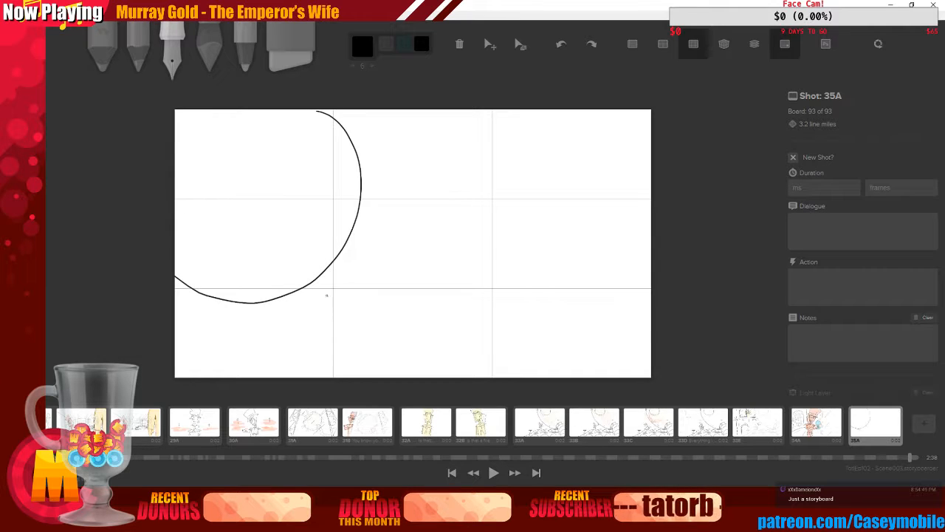
# Replace the bowl arc with a larger one from the top edge around to the left edge, and sketch the rim line beneath it
pyautogui.hotkey('ctrl', 'z')
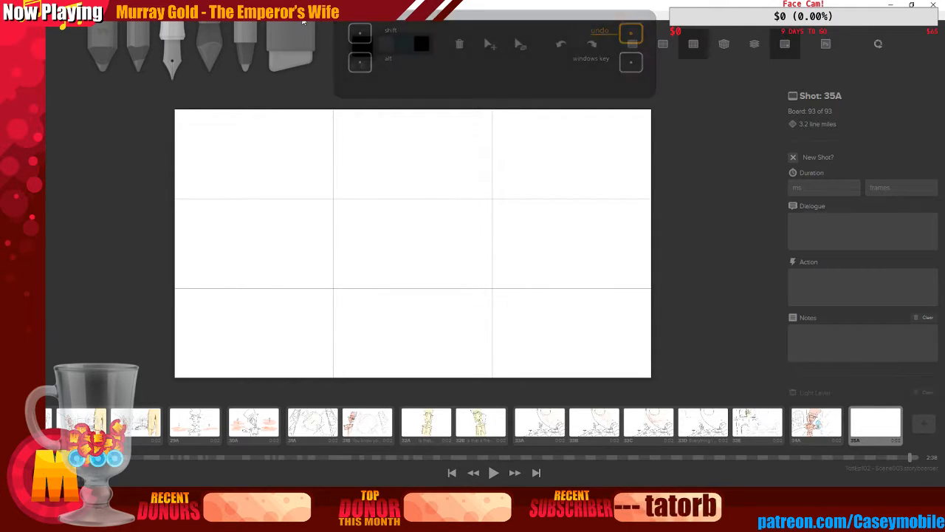
pyautogui.moveTo(321, 111)
pyautogui.mouseDown()
pyautogui.moveTo(354, 148)
pyautogui.moveTo(175, 274)
pyautogui.moveTo(300, 284)
pyautogui.mouseUp()
pyautogui.moveTo(181, 310)
pyautogui.mouseDown()
pyautogui.moveTo(316, 306)
pyautogui.moveTo(307, 287)
pyautogui.mouseUp()
pyautogui.moveTo(311, 288); pyautogui.dragTo(312, 301)
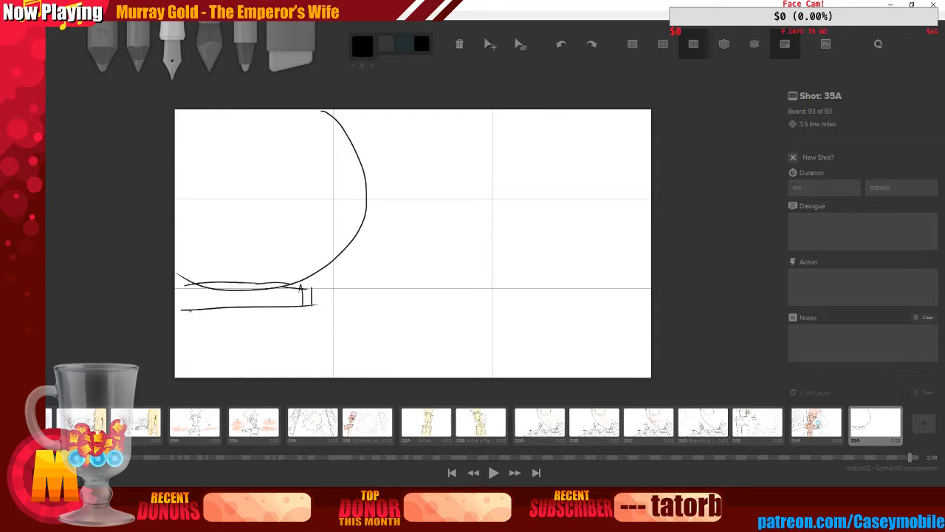
# Sketch the goblet's flat base below the rim and the two curved sides of its stem
pyautogui.moveTo(190, 310); pyautogui.dragTo(287, 305)
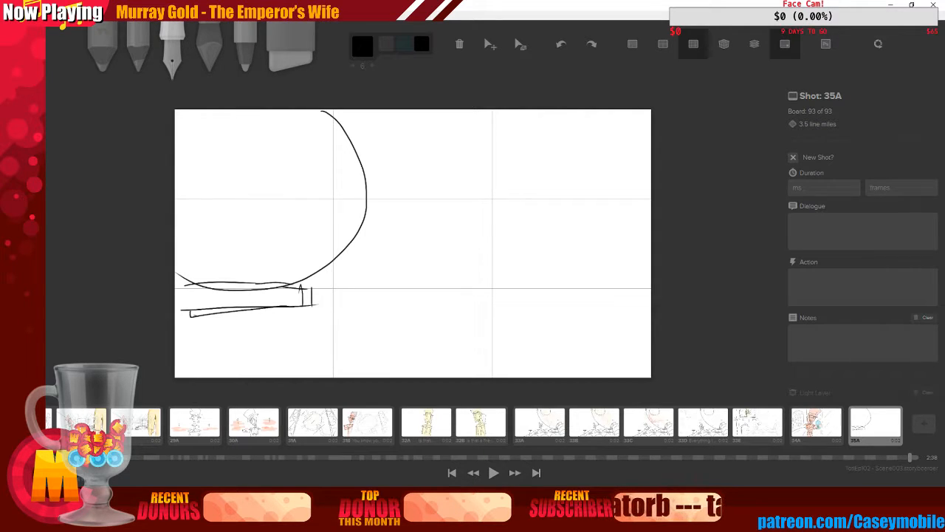
pyautogui.hotkey('ctrl', 'z')
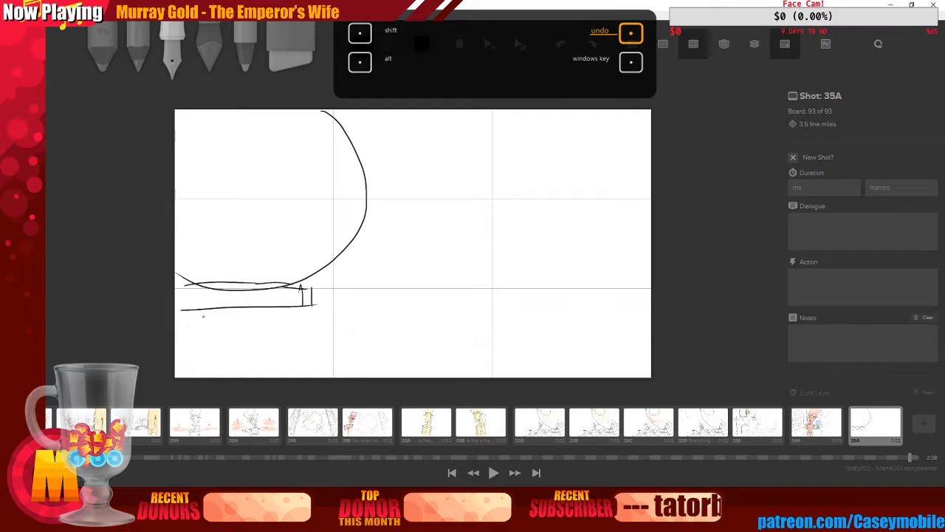
pyautogui.moveTo(189, 314)
pyautogui.mouseDown()
pyautogui.moveTo(259, 317)
pyautogui.moveTo(291, 303)
pyautogui.mouseUp()
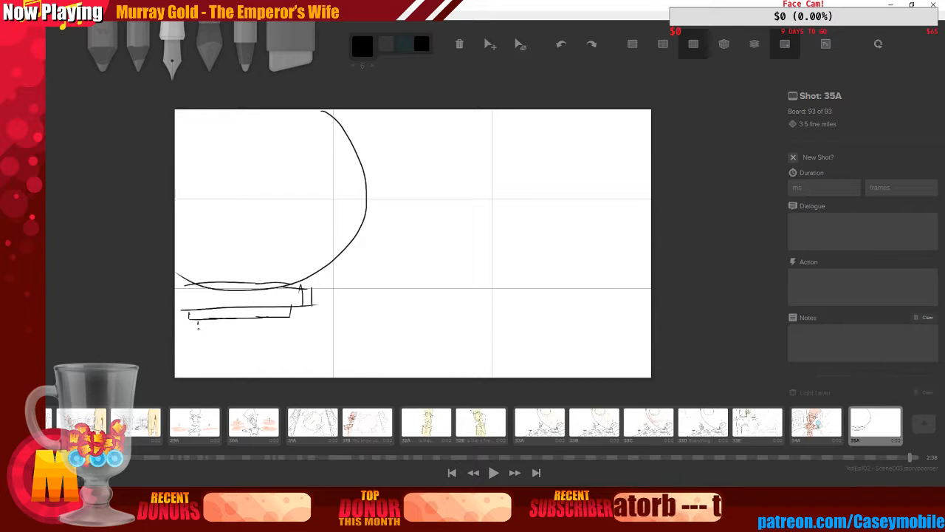
pyautogui.moveTo(198, 327); pyautogui.dragTo(214, 372)
pyautogui.moveTo(280, 316)
pyautogui.mouseDown()
pyautogui.moveTo(267, 334)
pyautogui.moveTo(263, 376)
pyautogui.mouseUp()
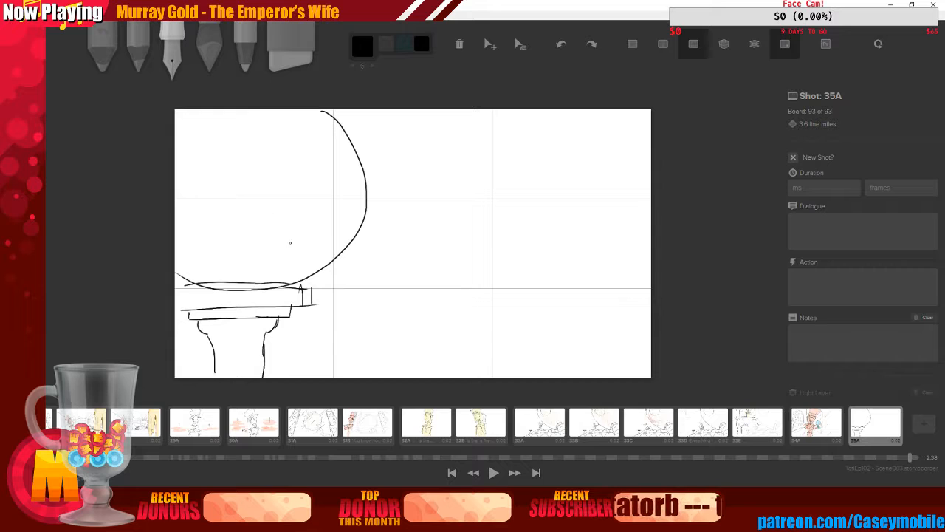
# Draw a large circle in the top-left corner and small bubble-like shapes scattered inside the bowl
pyautogui.moveTo(290, 242); pyautogui.dragTo(291, 245)
pyautogui.moveTo(196, 132)
pyautogui.mouseDown()
pyautogui.moveTo(178, 124)
pyautogui.moveTo(222, 113)
pyautogui.mouseUp()
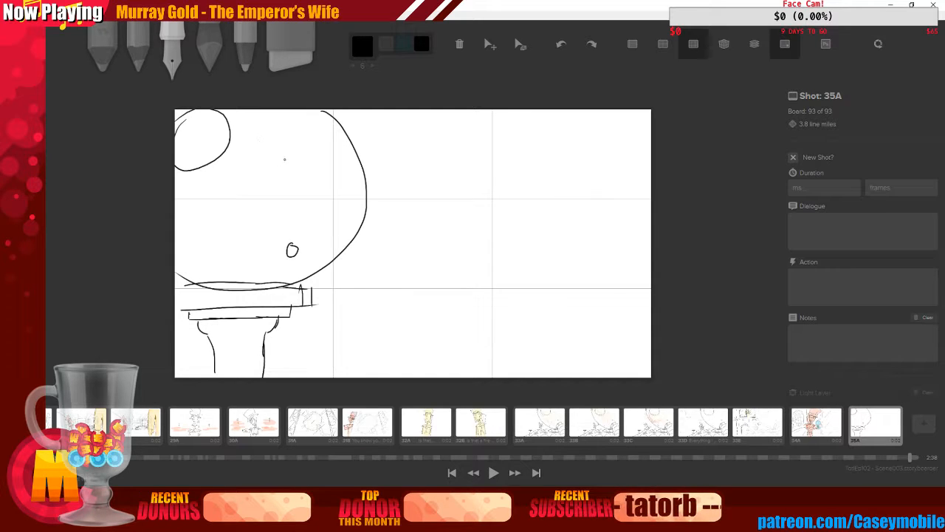
pyautogui.moveTo(285, 158)
pyautogui.mouseDown()
pyautogui.moveTo(301, 155)
pyautogui.moveTo(291, 162)
pyautogui.mouseUp()
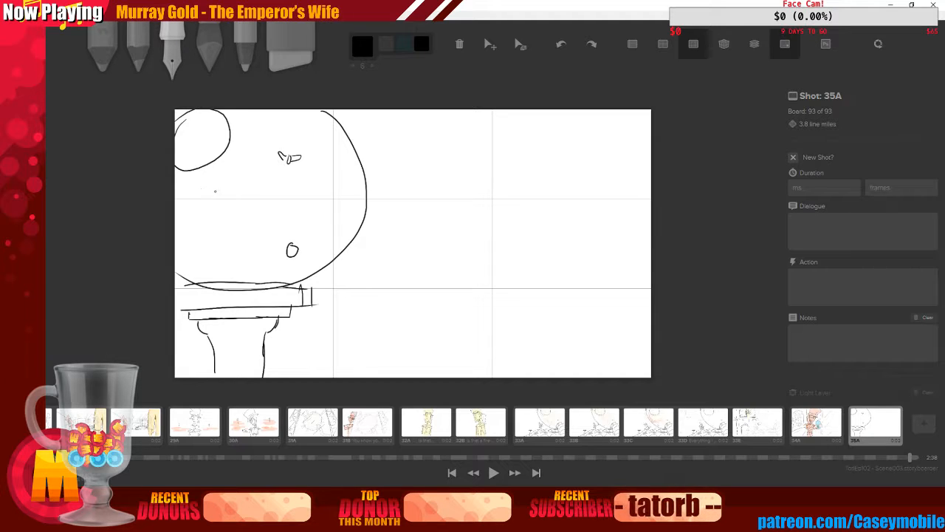
pyautogui.moveTo(215, 191)
pyautogui.mouseDown()
pyautogui.moveTo(230, 187)
pyautogui.moveTo(207, 196)
pyautogui.mouseUp()
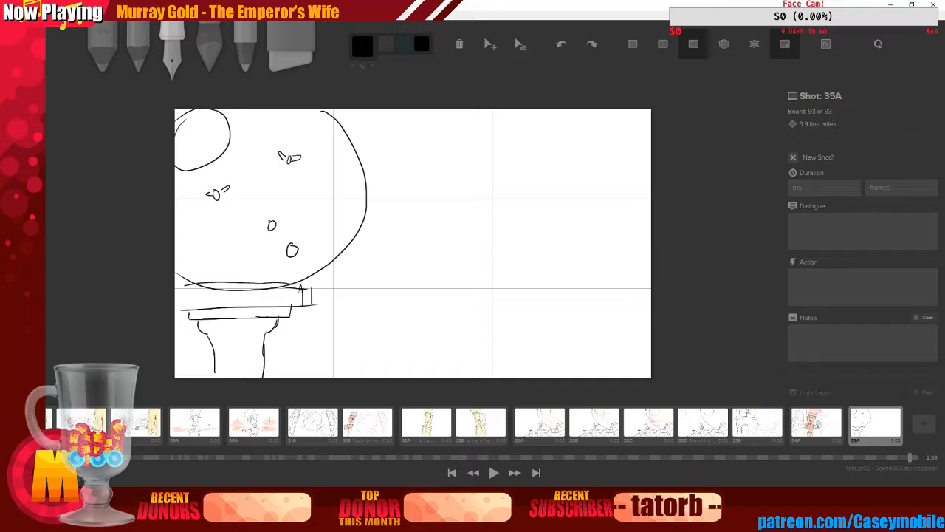
pyautogui.moveTo(264, 217)
pyautogui.mouseDown()
pyautogui.moveTo(266, 227)
pyautogui.moveTo(284, 225)
pyautogui.mouseUp()
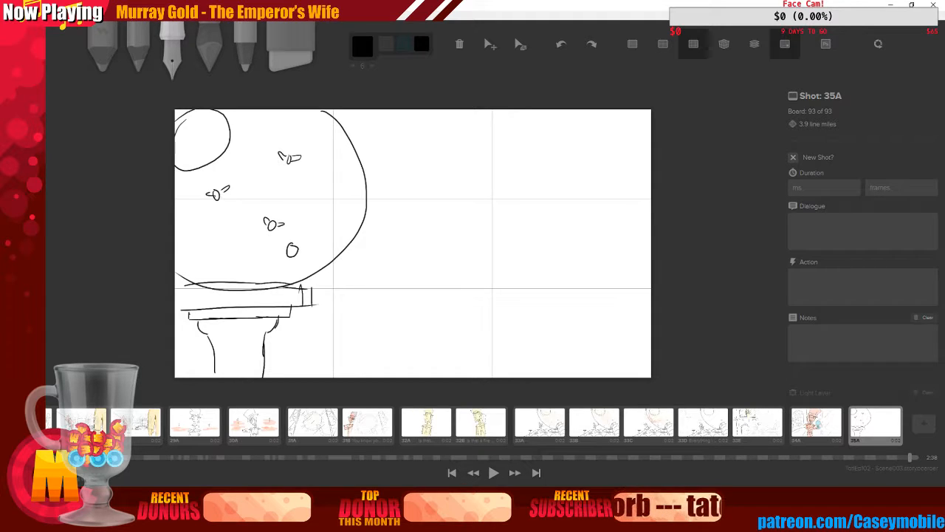
# Add sparkle strokes around the small shapes and scatter tiny dots and circles inside the bowl
pyautogui.moveTo(222, 175); pyautogui.dragTo(220, 181)
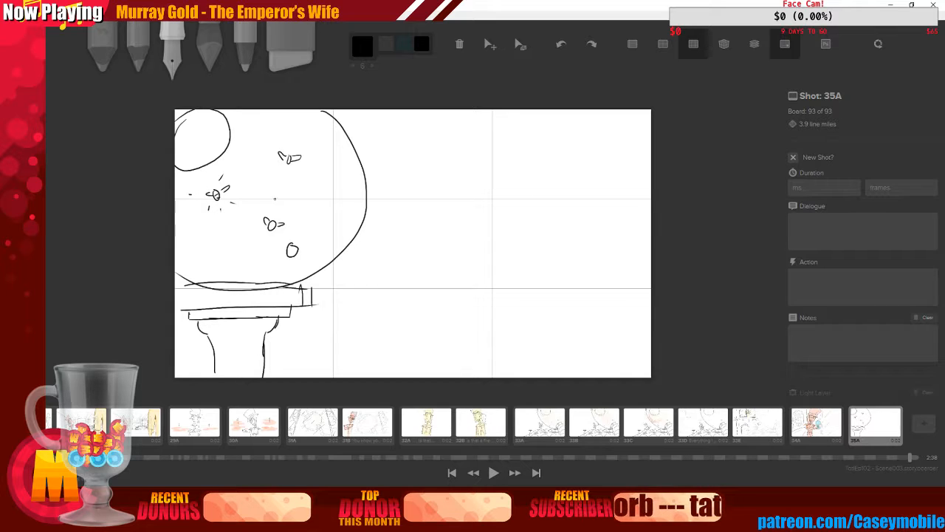
pyautogui.moveTo(288, 212); pyautogui.dragTo(256, 219)
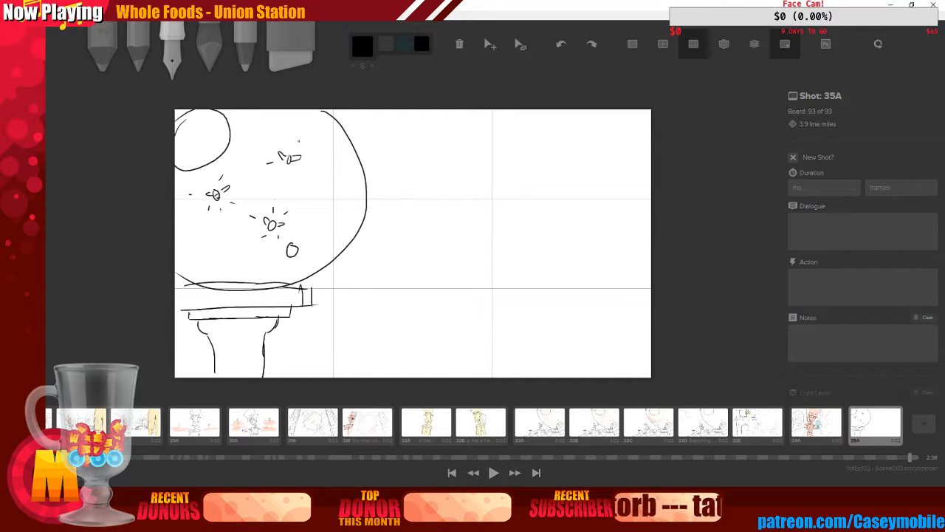
pyautogui.moveTo(298, 140)
pyautogui.mouseDown()
pyautogui.moveTo(303, 174)
pyautogui.moveTo(308, 160)
pyautogui.moveTo(287, 174)
pyautogui.mouseUp()
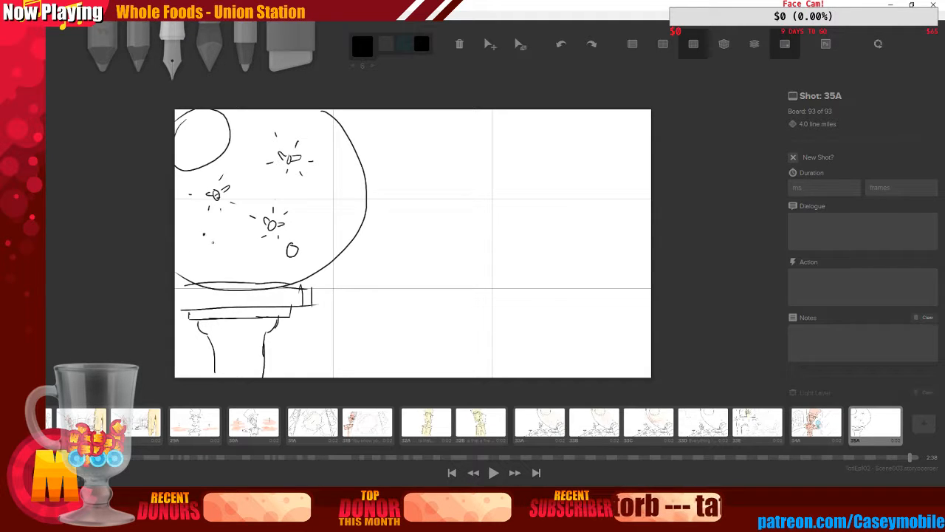
pyautogui.moveTo(254, 134); pyautogui.dragTo(253, 138)
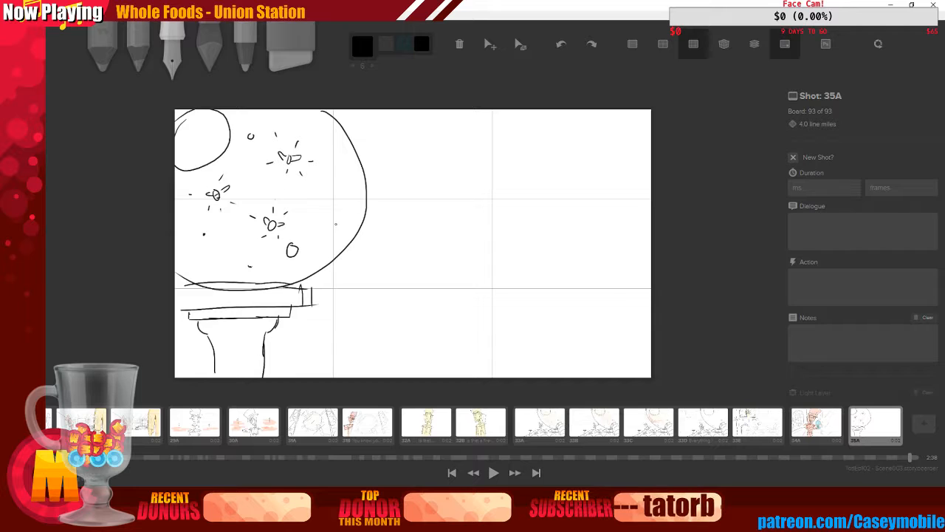
pyautogui.moveTo(335, 220); pyautogui.dragTo(334, 220)
pyautogui.moveTo(302, 188); pyautogui.dragTo(301, 188)
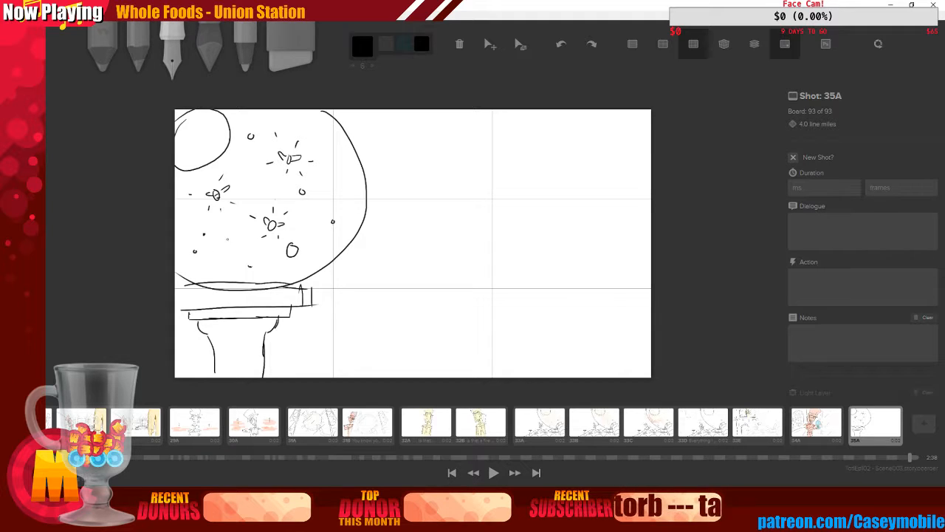
# Switch to a cyan soft brush, enlarge it to 163, and dab glowing spots around the shapes in the bowl
pyautogui.press('4')
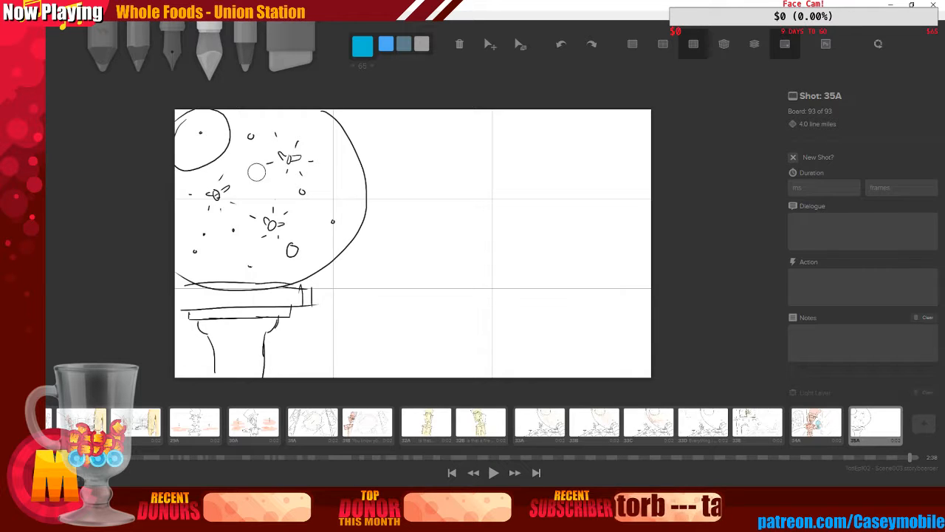
pyautogui.press(']')
pyautogui.press(']')
pyautogui.press(']')
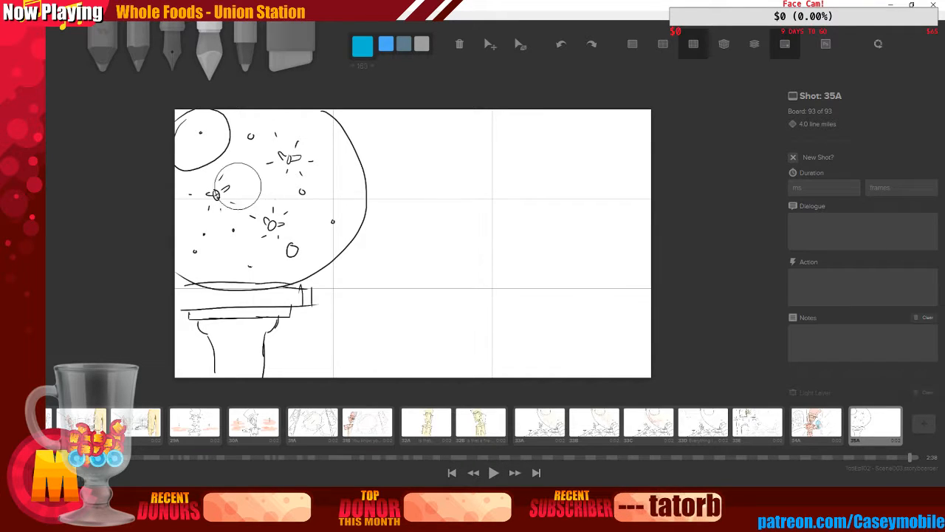
pyautogui.press(']')
pyautogui.press(']')
pyautogui.press(']')
pyautogui.moveTo(215, 194)
pyautogui.mouseDown()
pyautogui.moveTo(217, 185)
pyautogui.moveTo(225, 197)
pyautogui.mouseUp()
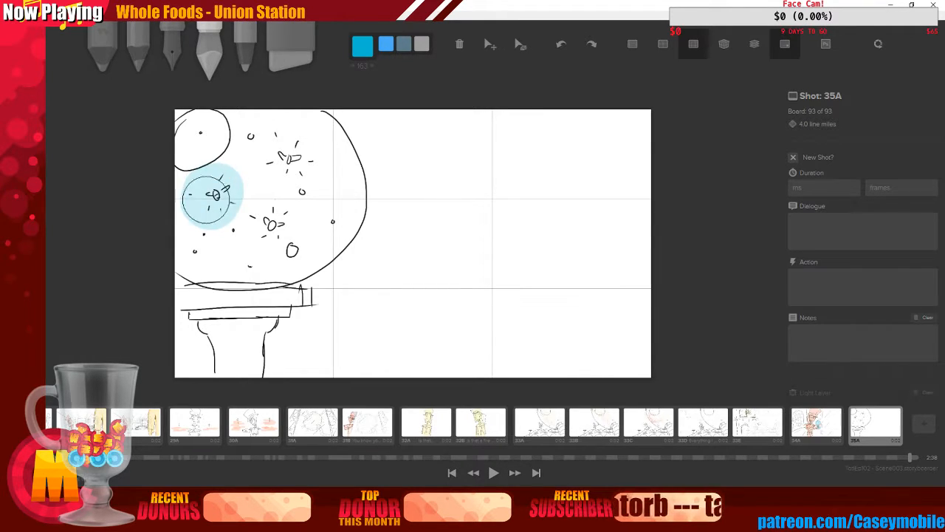
pyautogui.moveTo(274, 225); pyautogui.dragTo(276, 221)
pyautogui.moveTo(288, 147); pyautogui.dragTo(289, 152)
pyautogui.moveTo(296, 257); pyautogui.dragTo(302, 250)
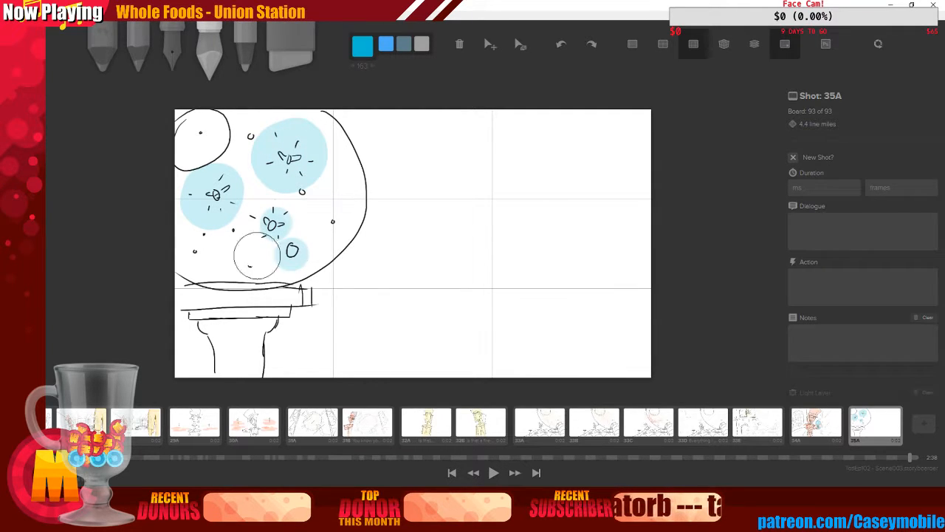
pyautogui.moveTo(199, 255); pyautogui.dragTo(204, 254)
# Pick Faint Cyan and brush soft glow strokes around the rim and spilling outside the bowl
pyautogui.click(362, 46)
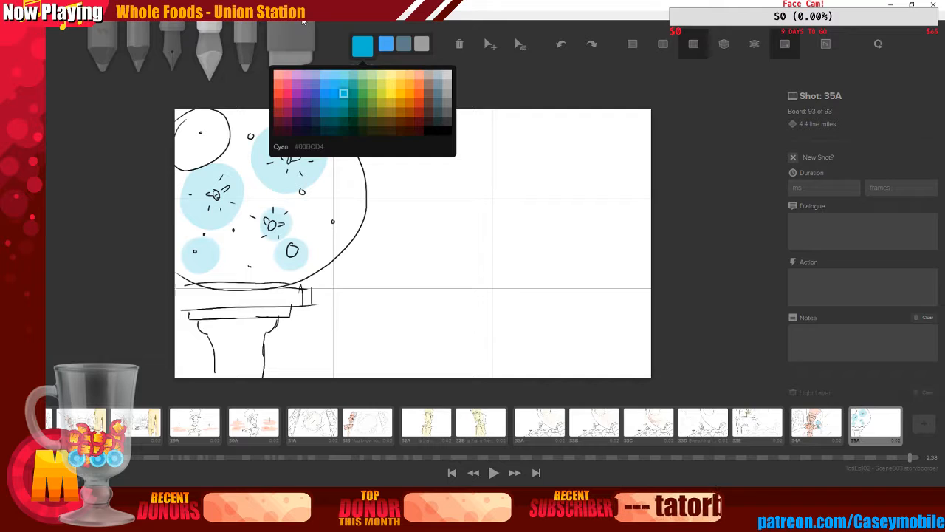
pyautogui.click(344, 78)
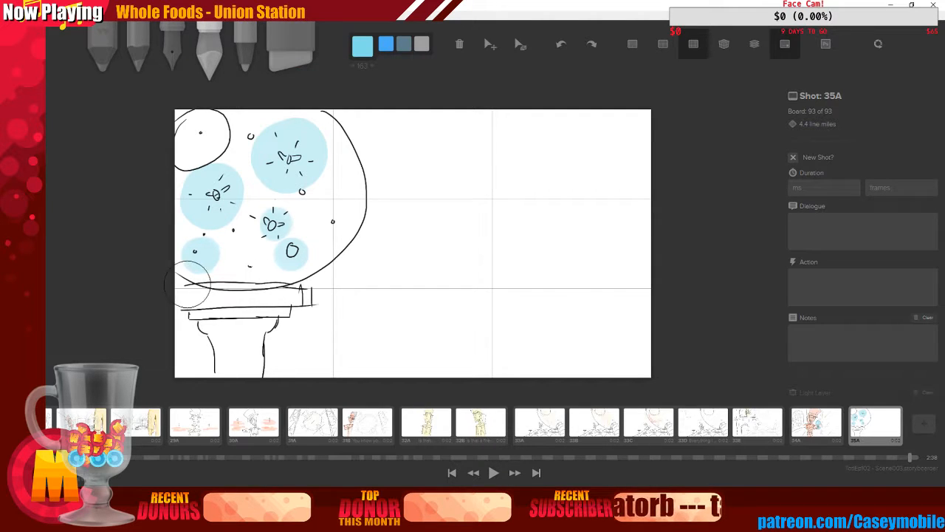
pyautogui.moveTo(191, 284)
pyautogui.mouseDown()
pyautogui.moveTo(213, 301)
pyautogui.moveTo(187, 288)
pyautogui.moveTo(260, 305)
pyautogui.moveTo(322, 277)
pyautogui.moveTo(359, 226)
pyautogui.mouseUp()
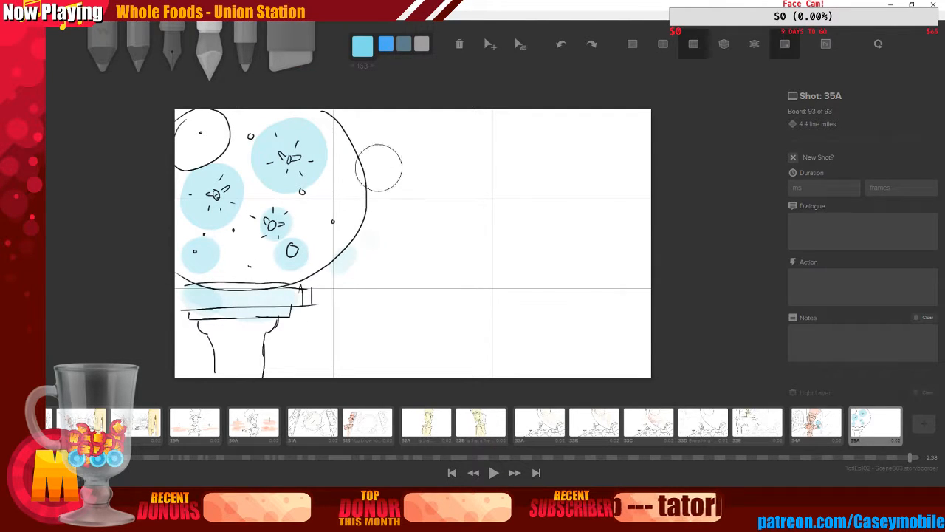
pyautogui.moveTo(370, 122)
pyautogui.mouseDown()
pyautogui.moveTo(362, 223)
pyautogui.moveTo(342, 183)
pyautogui.moveTo(328, 252)
pyautogui.mouseUp()
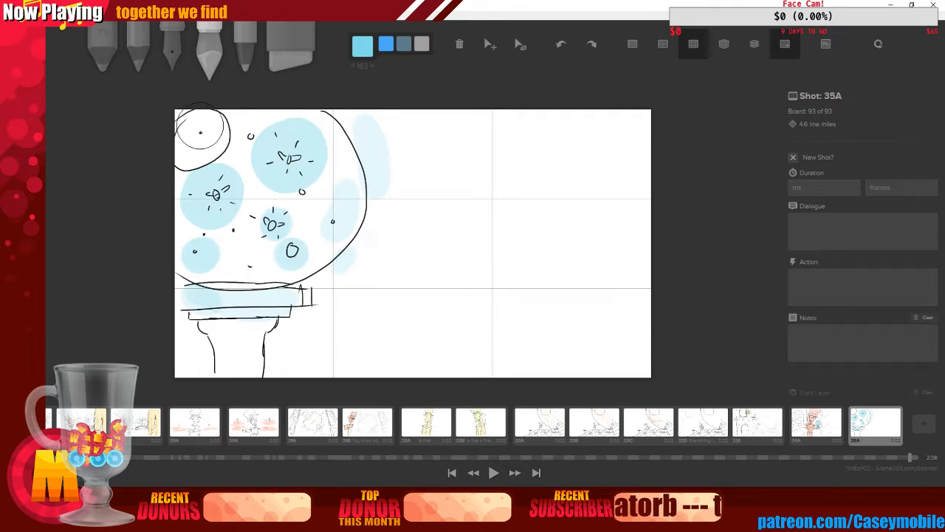
pyautogui.moveTo(198, 123); pyautogui.dragTo(180, 140)
pyautogui.moveTo(322, 289); pyautogui.dragTo(327, 294)
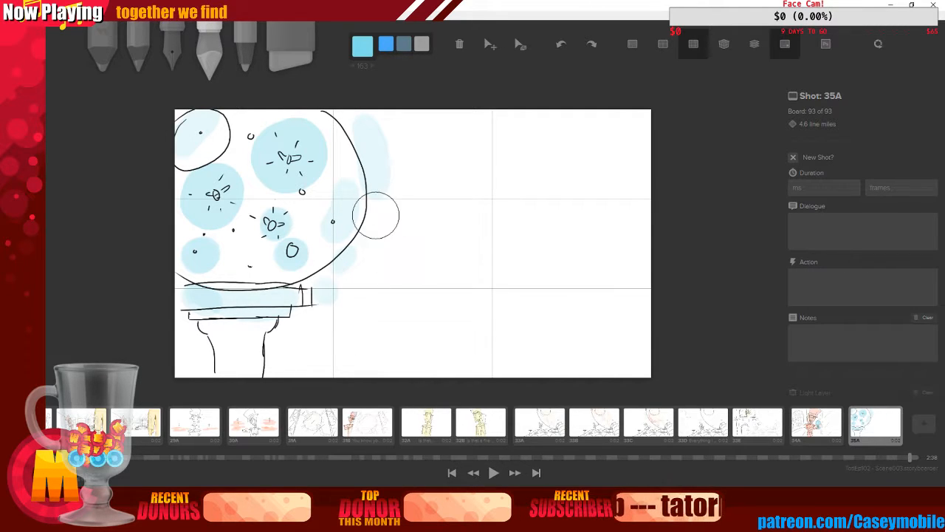
pyautogui.moveTo(366, 216); pyautogui.dragTo(427, 245)
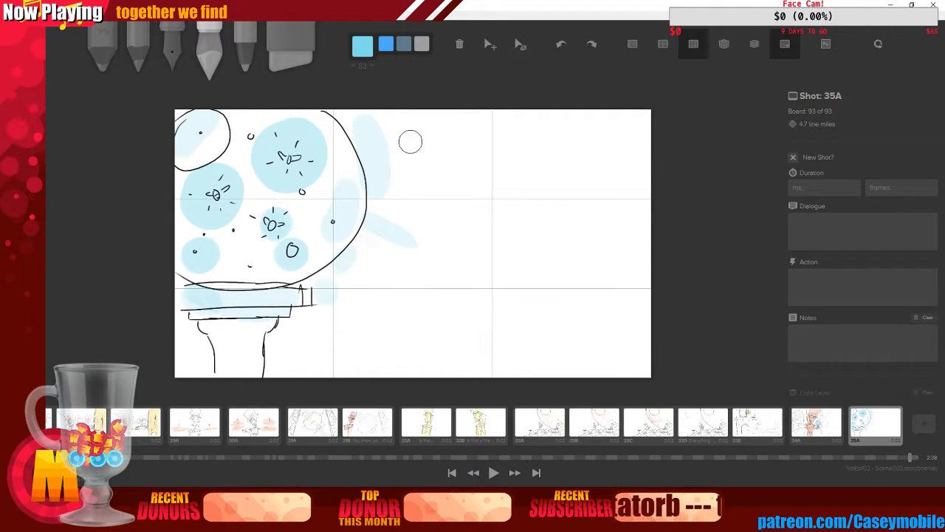
pyautogui.moveTo(343, 301)
pyautogui.mouseDown()
pyautogui.moveTo(359, 318)
pyautogui.moveTo(331, 352)
pyautogui.mouseUp()
# Shrink the brush to 34 and add a short faint glow stroke beside the bowl
pyautogui.press('[')
pyautogui.press('[')
pyautogui.press('[')
pyautogui.press('[')
pyautogui.press('[')
pyautogui.press('[')
pyautogui.press('[')
pyautogui.press('[')
pyautogui.press('[')
pyautogui.moveTo(411, 169); pyautogui.dragTo(430, 172)
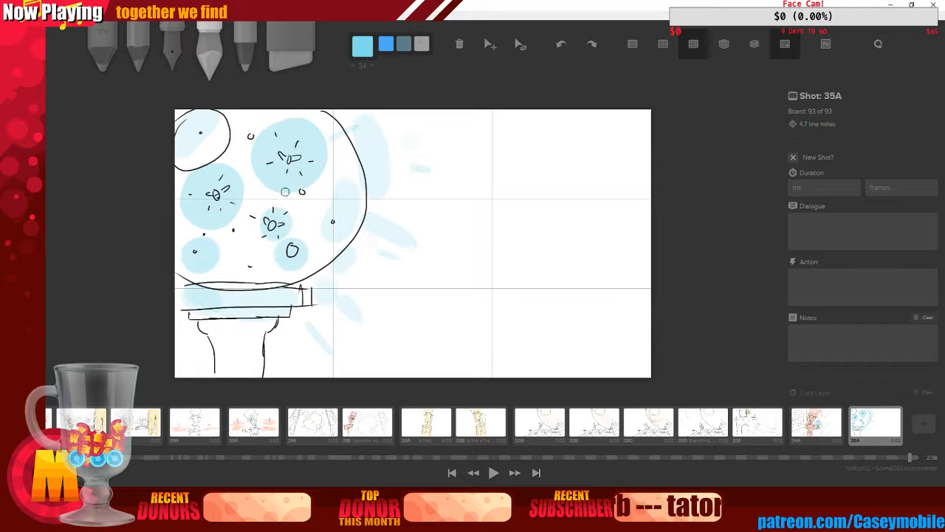
# Pick Faint Cornflower Blue, enlarge the brush to 59, and brush swirling glow strokes through the bowl
pyautogui.click(362, 46)
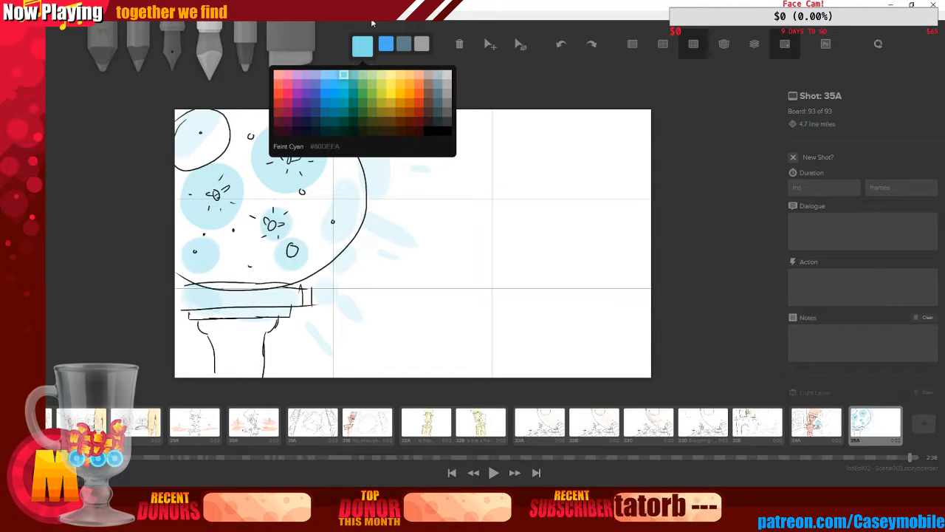
pyautogui.click(335, 74)
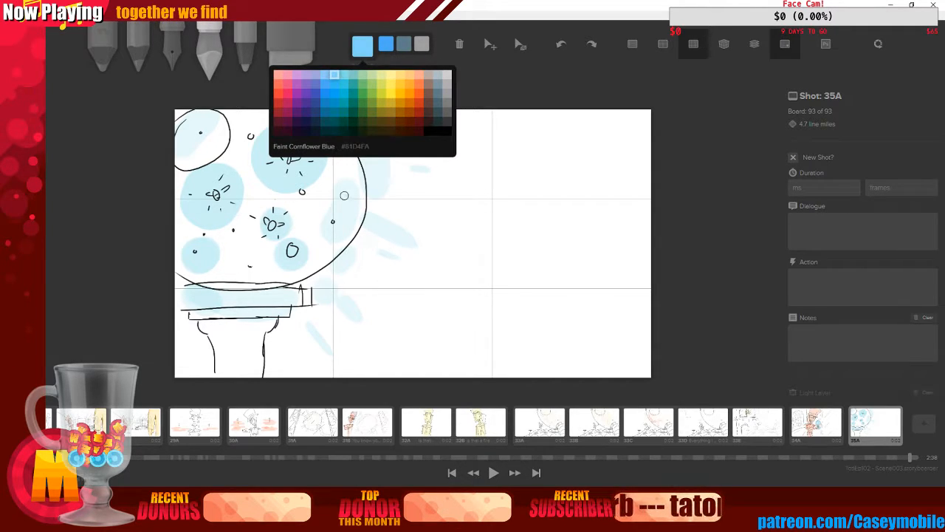
pyautogui.press(']')
pyautogui.press(']')
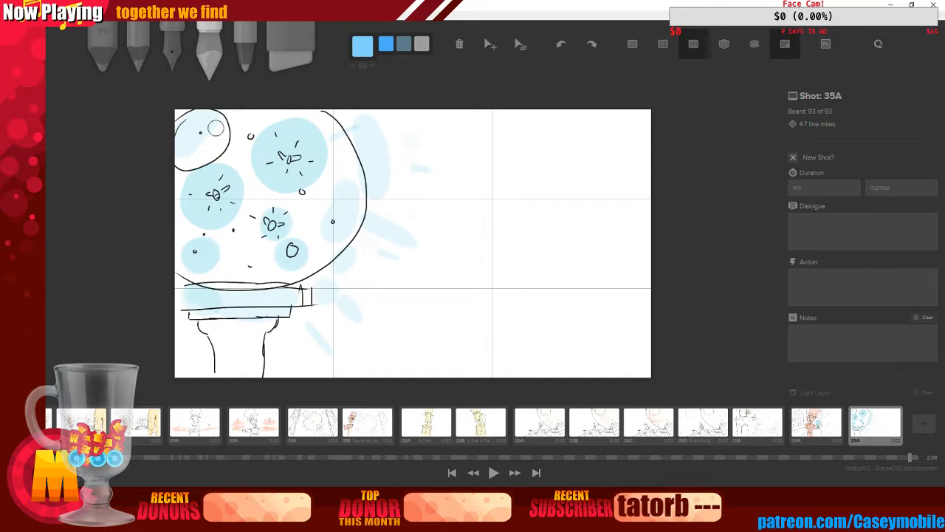
pyautogui.moveTo(216, 129); pyautogui.dragTo(203, 265)
pyautogui.moveTo(201, 222); pyautogui.dragTo(333, 226)
pyautogui.moveTo(271, 125)
pyautogui.mouseDown()
pyautogui.moveTo(312, 192)
pyautogui.moveTo(305, 243)
pyautogui.mouseUp()
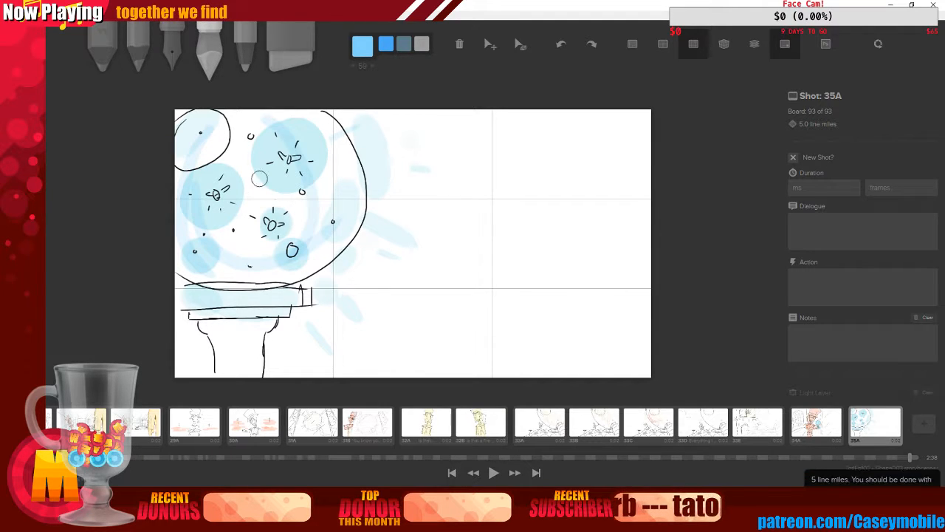
pyautogui.moveTo(326, 133)
pyautogui.mouseDown()
pyautogui.moveTo(333, 207)
pyautogui.moveTo(322, 243)
pyautogui.mouseUp()
pyautogui.moveTo(217, 139)
pyautogui.mouseDown()
pyautogui.moveTo(266, 129)
pyautogui.moveTo(278, 256)
pyautogui.mouseUp()
pyautogui.hotkey('ctrl', 'z')
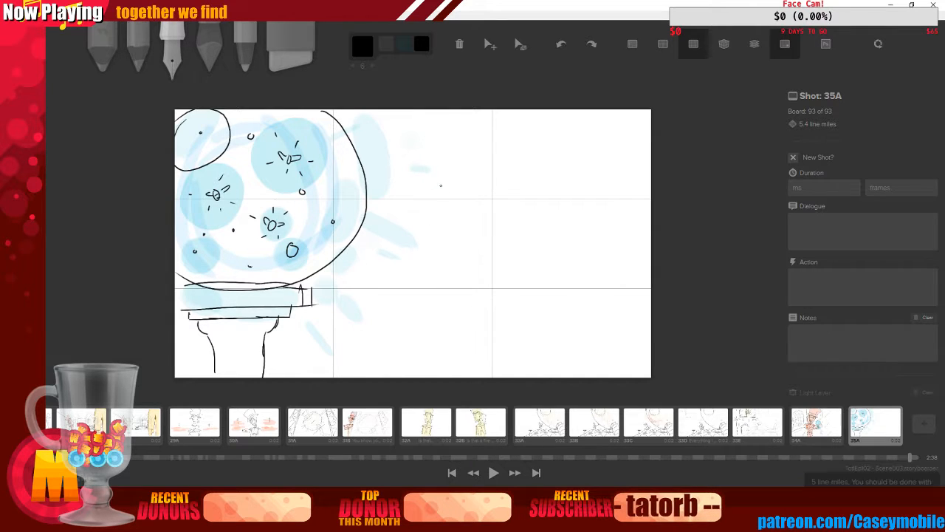
# Try to sketch a figure's head and body to the right of the goblet
pyautogui.moveTo(442, 161)
pyautogui.mouseDown()
pyautogui.moveTo(432, 196)
pyautogui.moveTo(422, 171)
pyautogui.mouseUp()
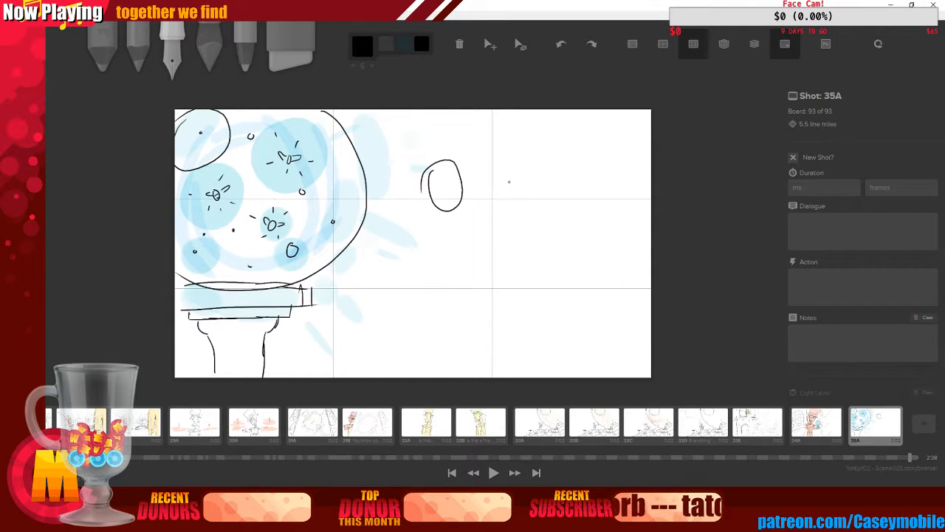
pyautogui.hotkey('ctrl', 'z')
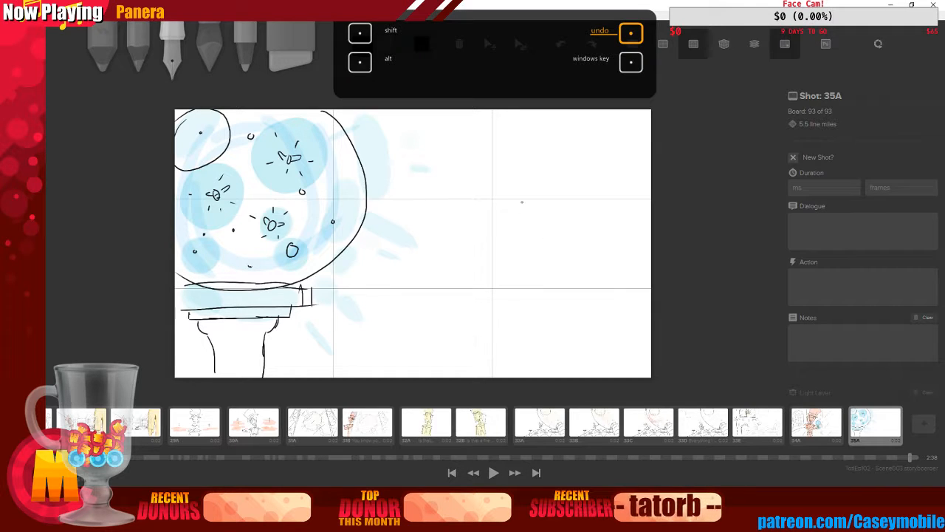
pyautogui.moveTo(506, 186); pyautogui.dragTo(511, 334)
pyautogui.hotkey('ctrl', 'z')
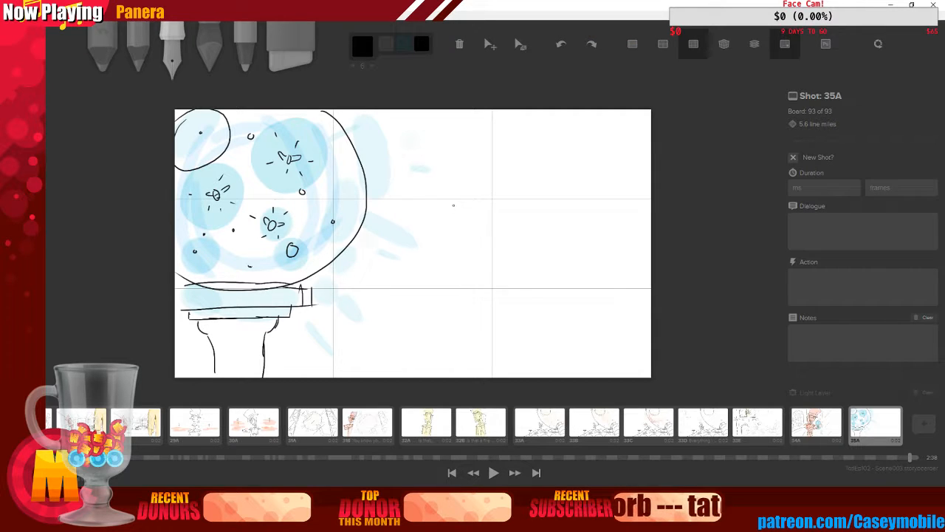
pyautogui.moveTo(507, 208); pyautogui.dragTo(518, 370)
pyautogui.moveTo(486, 146)
pyautogui.mouseDown()
pyautogui.moveTo(525, 195)
pyautogui.moveTo(485, 148)
pyautogui.mouseUp()
pyautogui.hotkey('ctrl', 'z')
pyautogui.hotkey('ctrl', 'z')
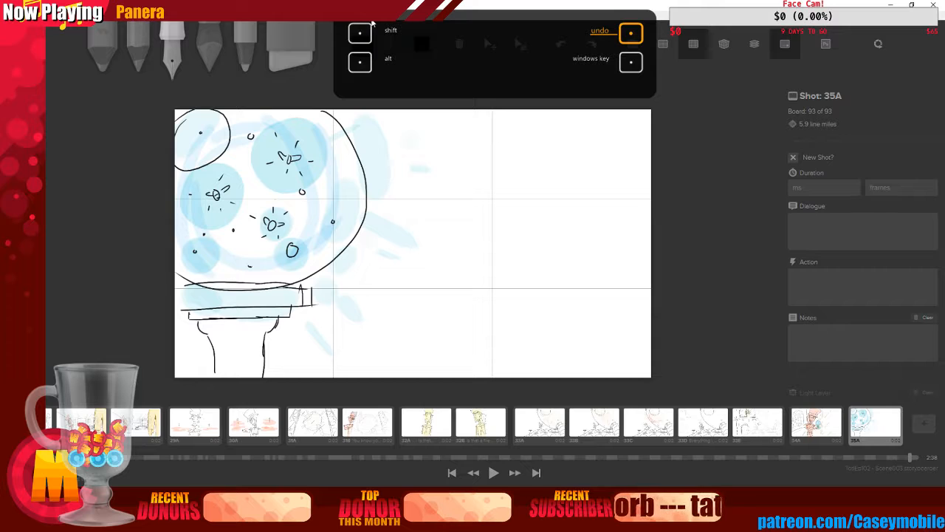
pyautogui.moveTo(495, 135)
pyautogui.mouseDown()
pyautogui.moveTo(489, 150)
pyautogui.moveTo(496, 136)
pyautogui.mouseUp()
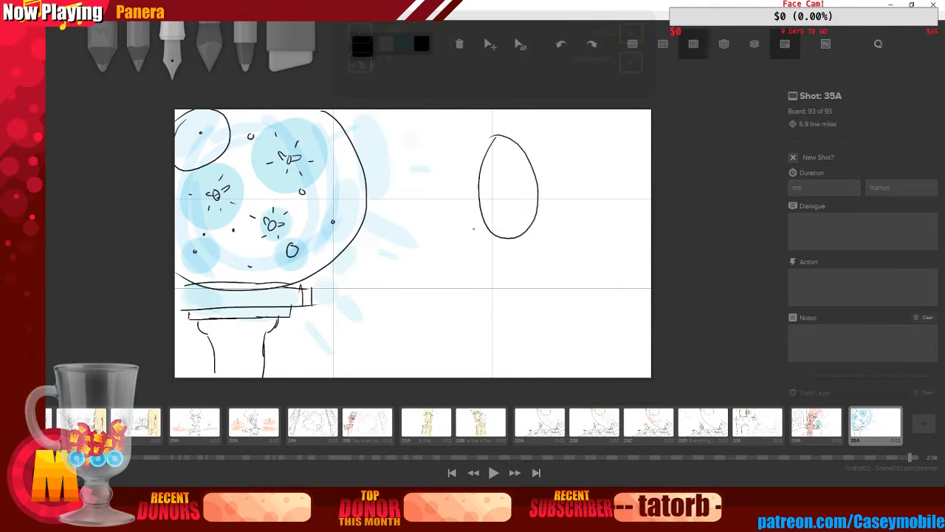
pyautogui.moveTo(514, 215); pyautogui.dragTo(549, 377)
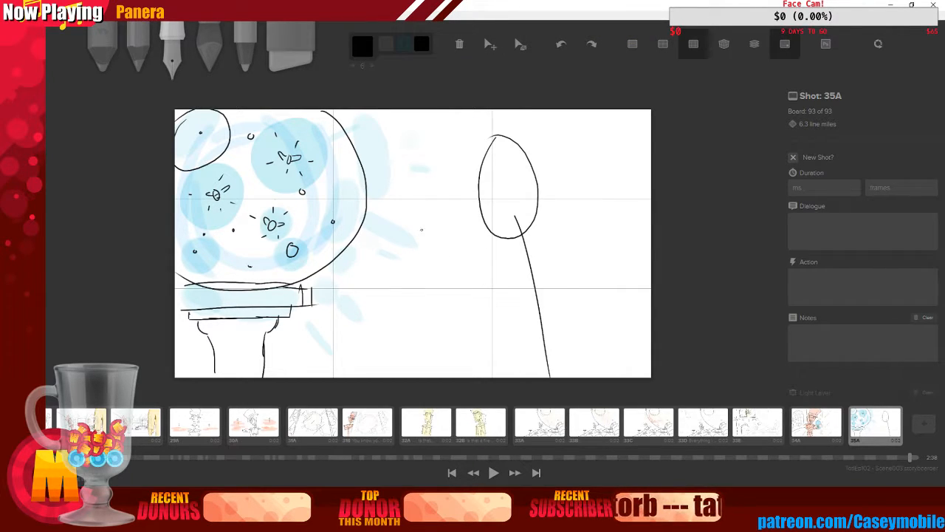
pyautogui.moveTo(479, 180)
pyautogui.mouseDown()
pyautogui.moveTo(515, 168)
pyautogui.moveTo(493, 221)
pyautogui.mouseUp()
pyautogui.moveTo(403, 209)
pyautogui.mouseDown()
pyautogui.moveTo(441, 223)
pyautogui.moveTo(402, 219)
pyautogui.mouseUp()
pyautogui.hotkey('ctrl', 'z')
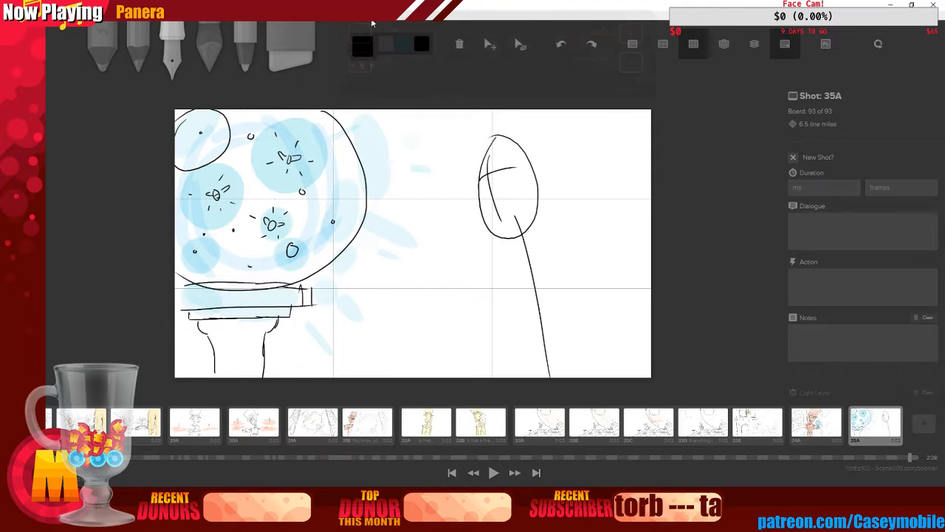
pyautogui.hotkey('ctrl', 'z')
pyautogui.hotkey('ctrl', 'z')
pyautogui.hotkey('ctrl', 'z')
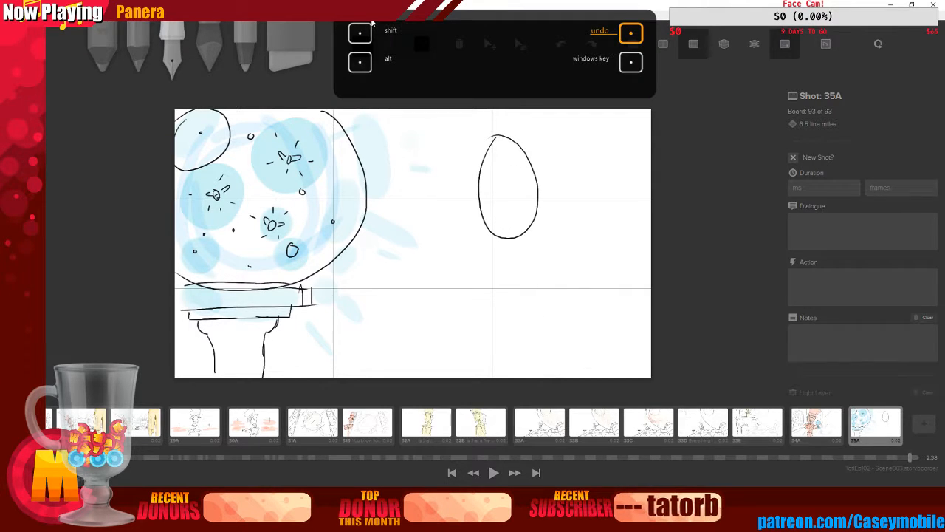
pyautogui.hotkey('ctrl', 'z')
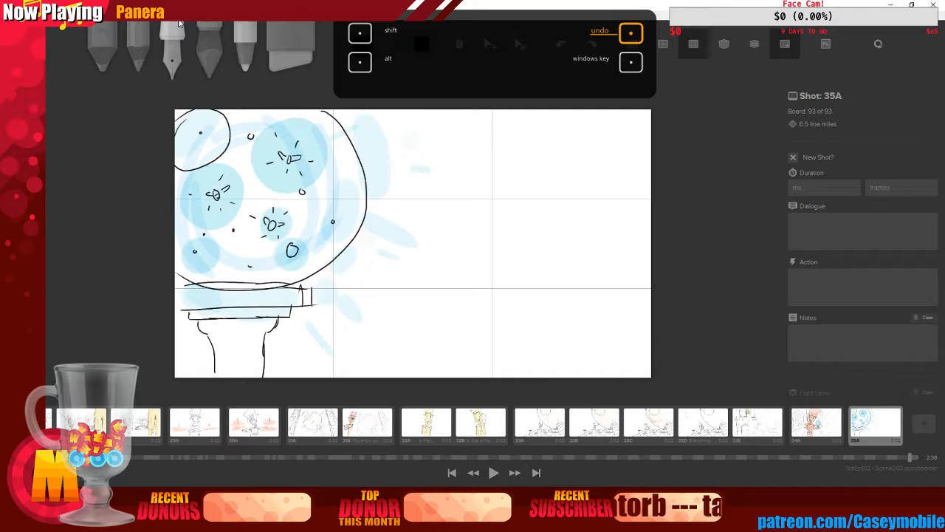
# Switch to the pencil with Light Grey and try sketching a figure's head right of the goblet
pyautogui.click(179, 25)
pyautogui.click(443, 83)
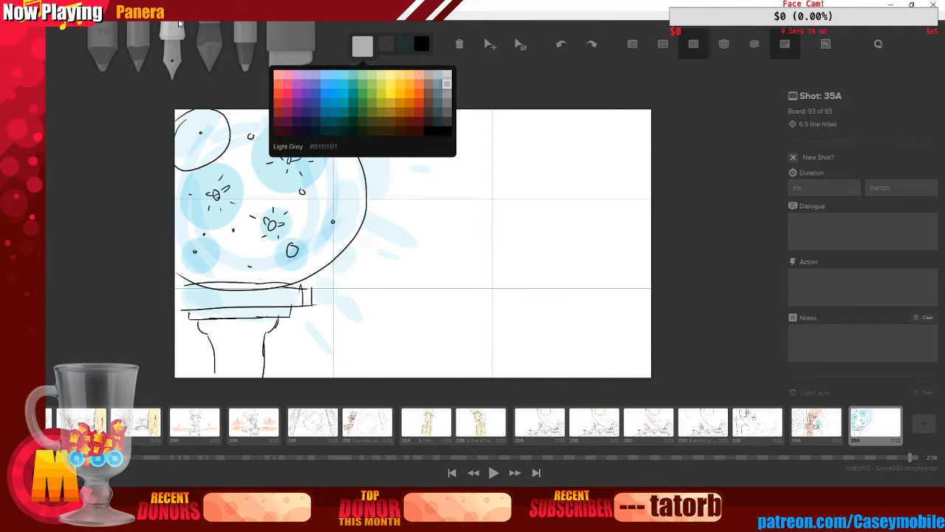
pyautogui.moveTo(482, 153)
pyautogui.mouseDown()
pyautogui.moveTo(485, 226)
pyautogui.moveTo(473, 144)
pyautogui.moveTo(507, 222)
pyautogui.moveTo(477, 133)
pyautogui.mouseUp()
pyautogui.hotkey('ctrl', 'z')
pyautogui.hotkey('ctrl', 'z')
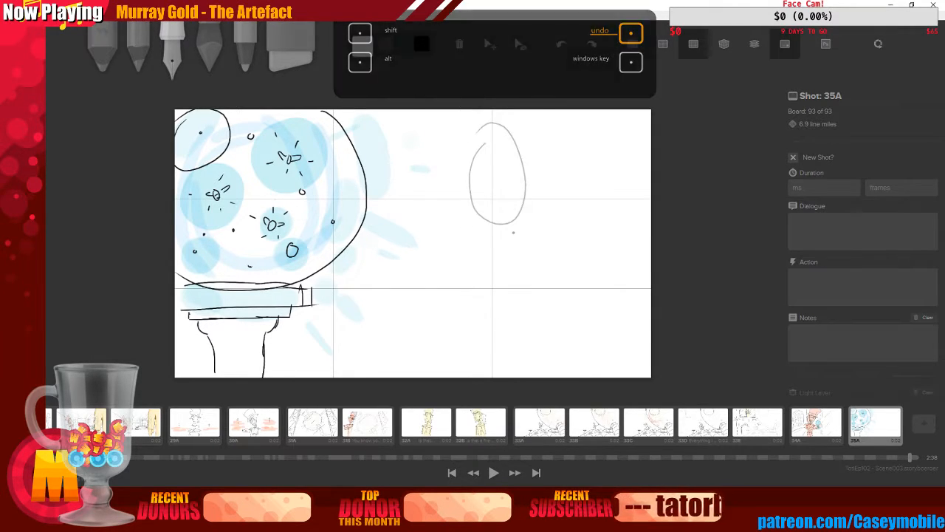
pyautogui.moveTo(503, 206)
pyautogui.mouseDown()
pyautogui.moveTo(523, 283)
pyautogui.moveTo(533, 376)
pyautogui.mouseUp()
pyautogui.hotkey('ctrl', 'z')
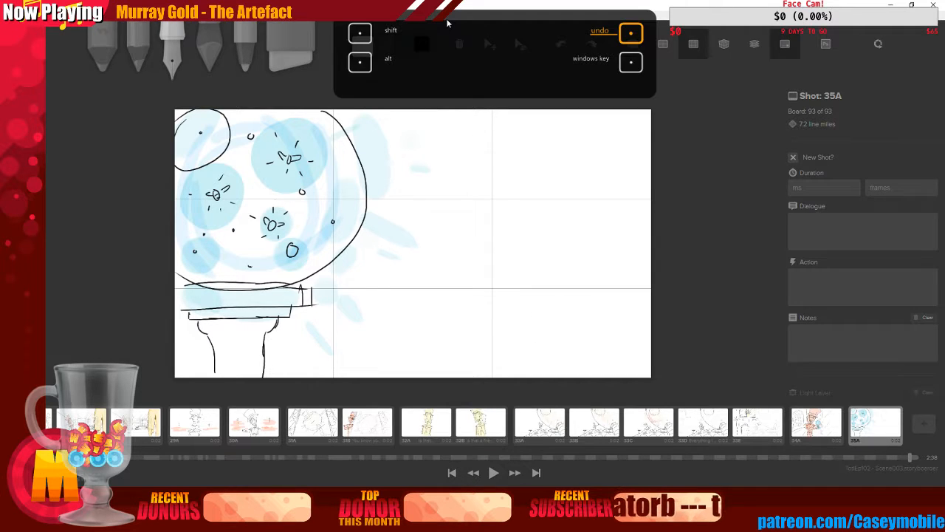
pyautogui.moveTo(480, 136)
pyautogui.mouseDown()
pyautogui.moveTo(474, 152)
pyautogui.moveTo(497, 212)
pyautogui.moveTo(478, 135)
pyautogui.moveTo(465, 195)
pyautogui.moveTo(485, 114)
pyautogui.moveTo(501, 146)
pyautogui.moveTo(510, 113)
pyautogui.moveTo(459, 158)
pyautogui.moveTo(494, 136)
pyautogui.mouseUp()
pyautogui.hotkey('ctrl', 'z')
pyautogui.hotkey('ctrl', 'z')
pyautogui.hotkey('ctrl', 'z')
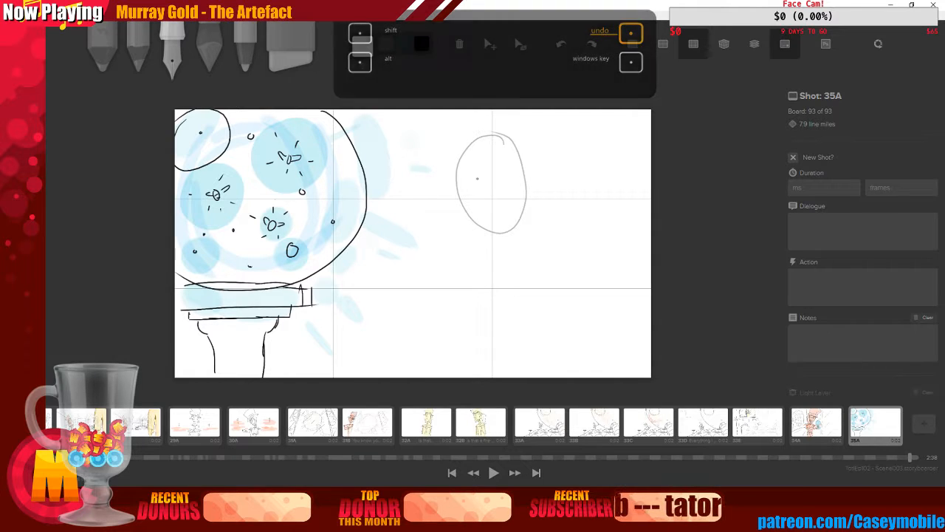
pyautogui.moveTo(499, 211); pyautogui.dragTo(508, 375)
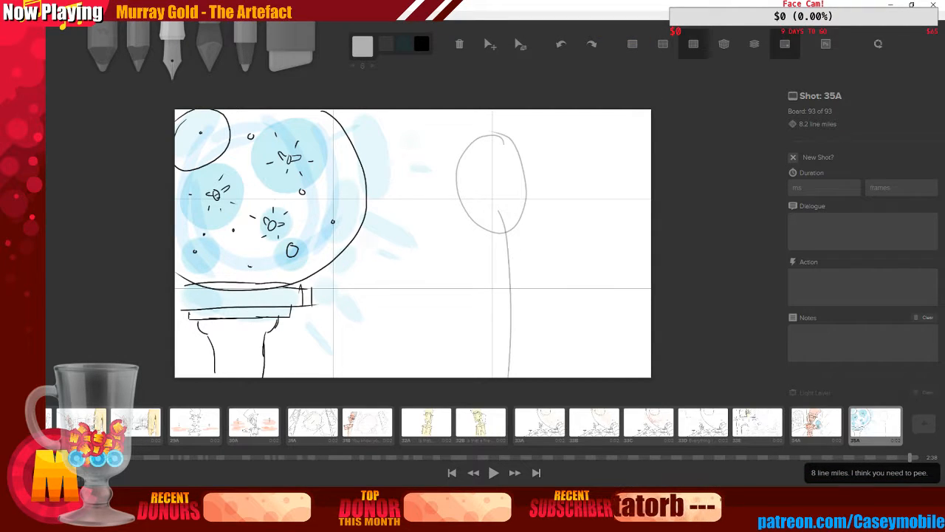
pyautogui.hotkey('ctrl', 'z')
pyautogui.hotkey('ctrl', 'z')
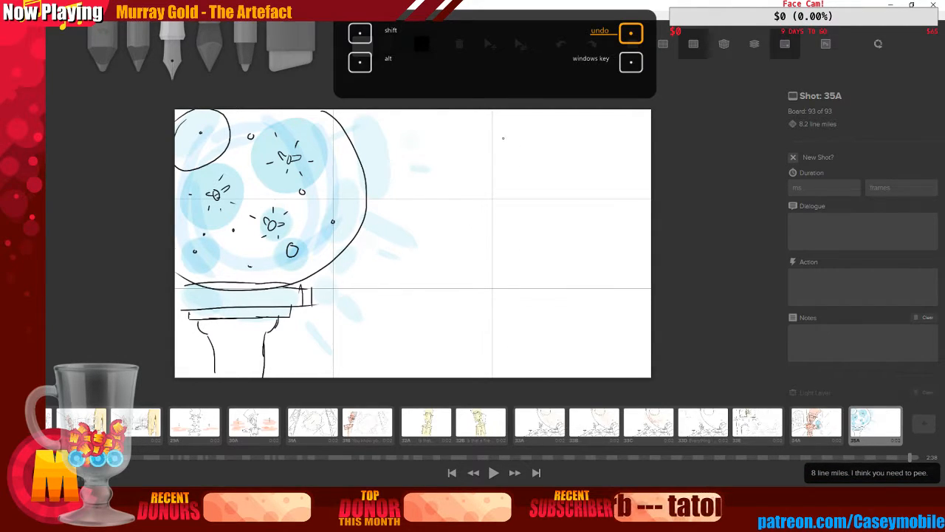
pyautogui.moveTo(503, 138)
pyautogui.mouseDown()
pyautogui.moveTo(531, 176)
pyautogui.moveTo(504, 110)
pyautogui.mouseUp()
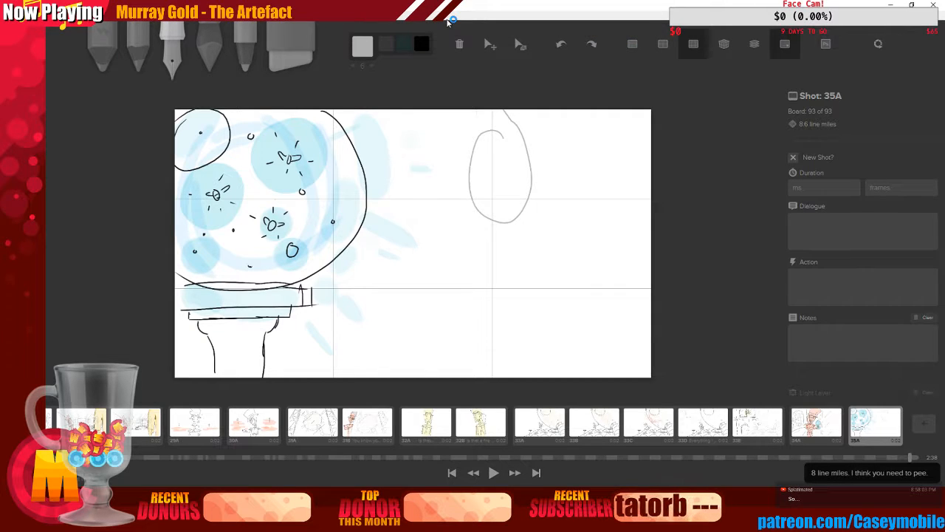
pyautogui.hotkey('ctrl', 'z')
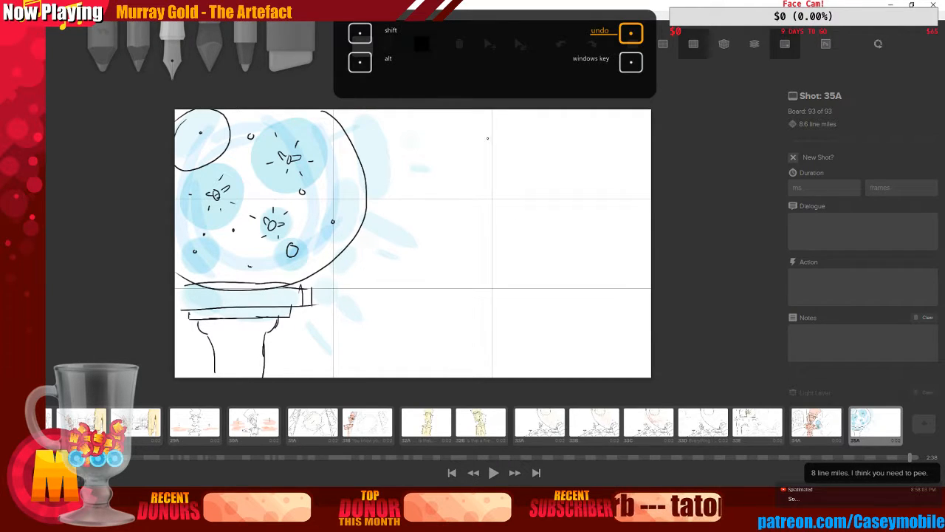
# Sketch a light grey head oval with a long body line to the right of the goblet
pyautogui.moveTo(471, 141)
pyautogui.mouseDown()
pyautogui.moveTo(480, 173)
pyautogui.moveTo(526, 159)
pyautogui.moveTo(510, 205)
pyautogui.moveTo(532, 376)
pyautogui.mouseUp()
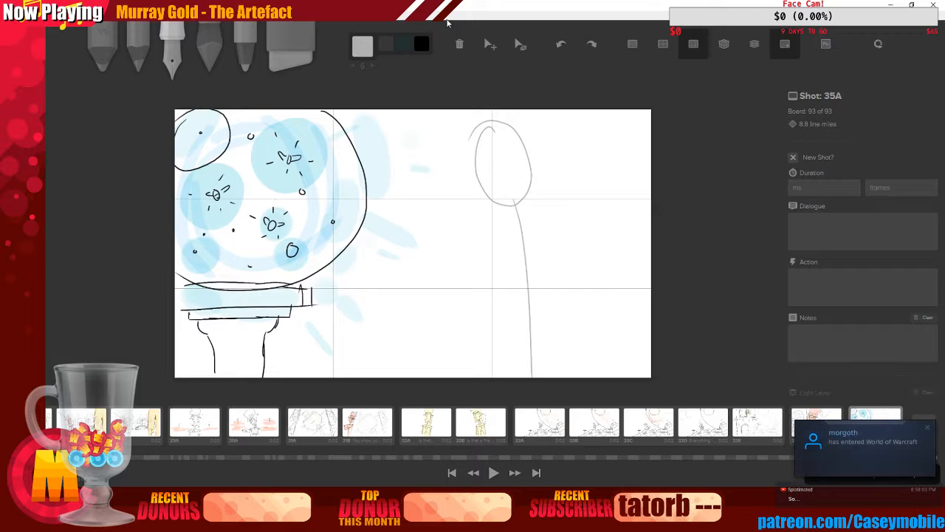
pyautogui.moveTo(435, 199); pyautogui.dragTo(421, 185)
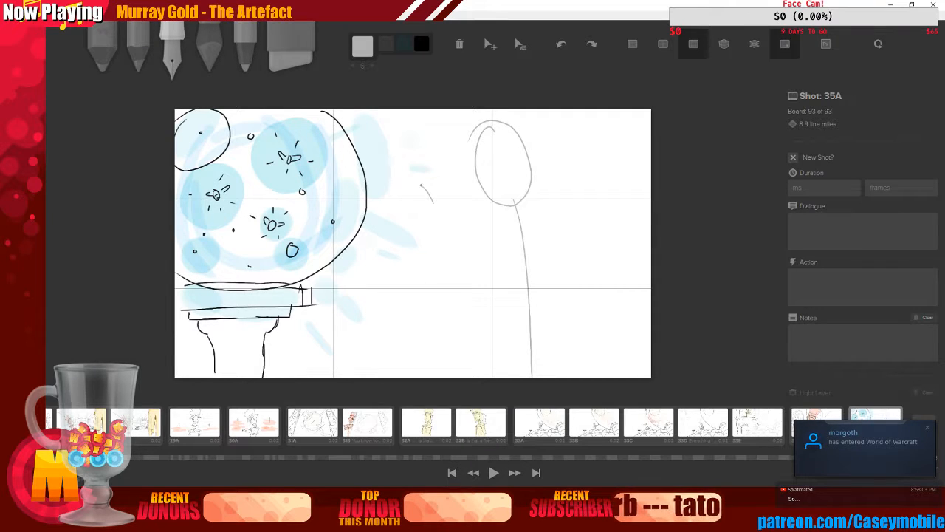
pyautogui.hotkey('ctrl', 'z')
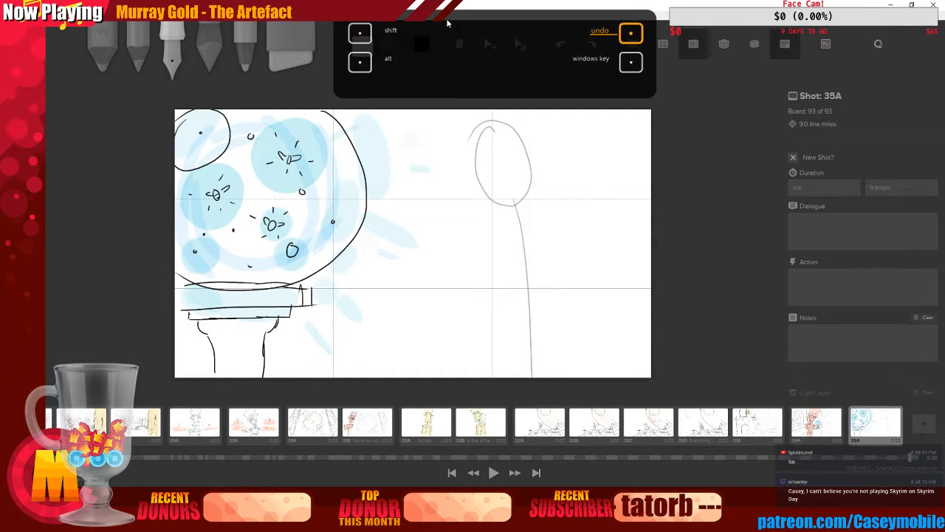
# Rough in the figure's raised hand holding an object, the other hand, and arm and body lines
pyautogui.moveTo(442, 210)
pyautogui.mouseDown()
pyautogui.moveTo(460, 179)
pyautogui.moveTo(467, 207)
pyautogui.mouseUp()
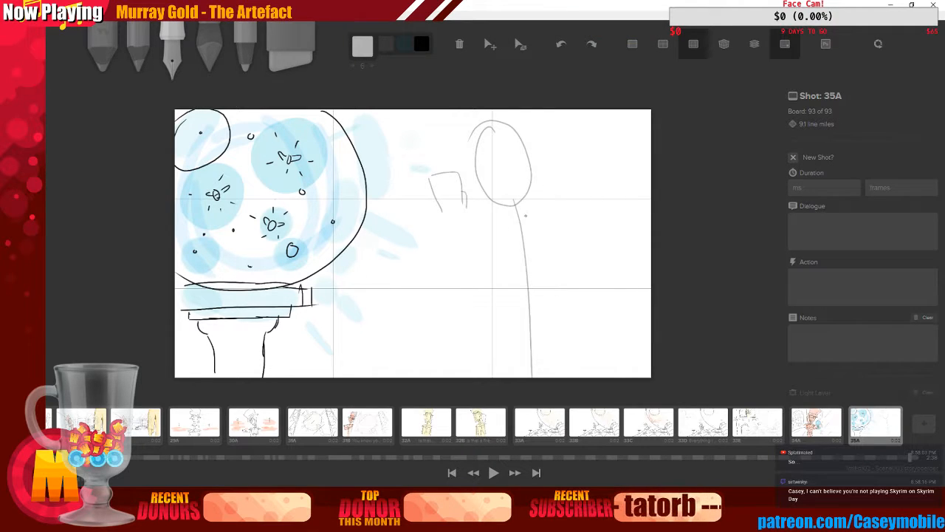
pyautogui.moveTo(526, 220)
pyautogui.mouseDown()
pyautogui.moveTo(533, 204)
pyautogui.moveTo(545, 221)
pyautogui.mouseUp()
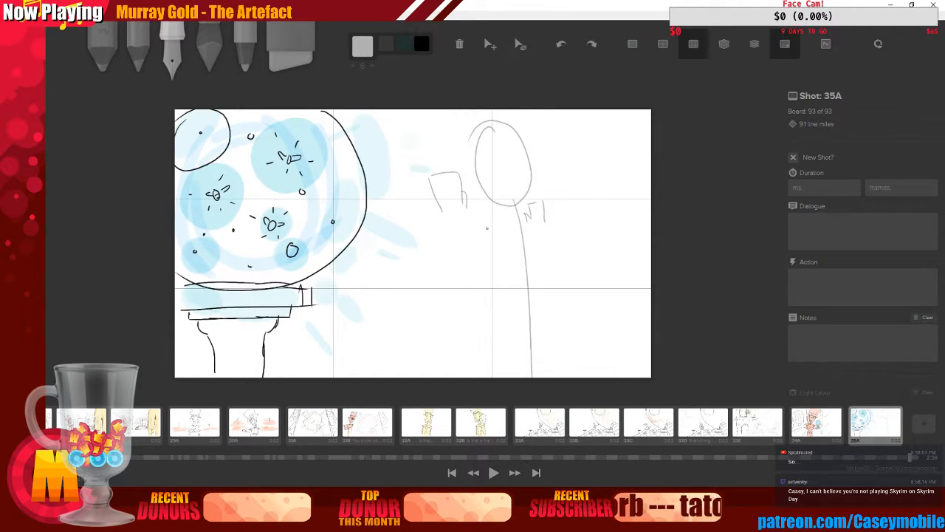
pyautogui.moveTo(464, 207)
pyautogui.mouseDown()
pyautogui.moveTo(432, 240)
pyautogui.moveTo(464, 206)
pyautogui.moveTo(485, 278)
pyautogui.mouseUp()
pyautogui.moveTo(497, 230)
pyautogui.mouseDown()
pyautogui.moveTo(529, 229)
pyautogui.moveTo(539, 339)
pyautogui.moveTo(520, 341)
pyautogui.mouseUp()
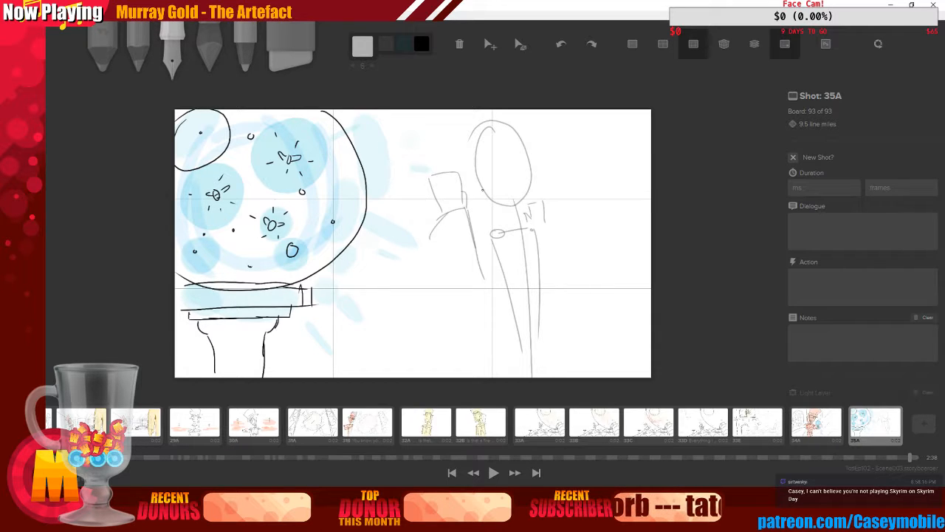
pyautogui.moveTo(475, 164)
pyautogui.mouseDown()
pyautogui.moveTo(505, 151)
pyautogui.moveTo(502, 201)
pyautogui.moveTo(467, 211)
pyautogui.mouseUp()
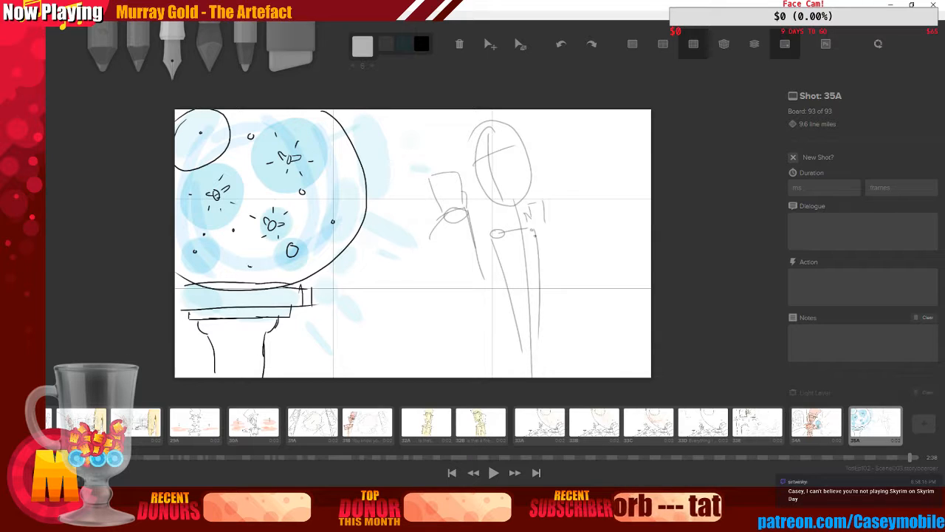
pyautogui.moveTo(533, 217); pyautogui.dragTo(544, 290)
pyautogui.moveTo(461, 223)
pyautogui.mouseDown()
pyautogui.moveTo(478, 260)
pyautogui.moveTo(506, 278)
pyautogui.mouseUp()
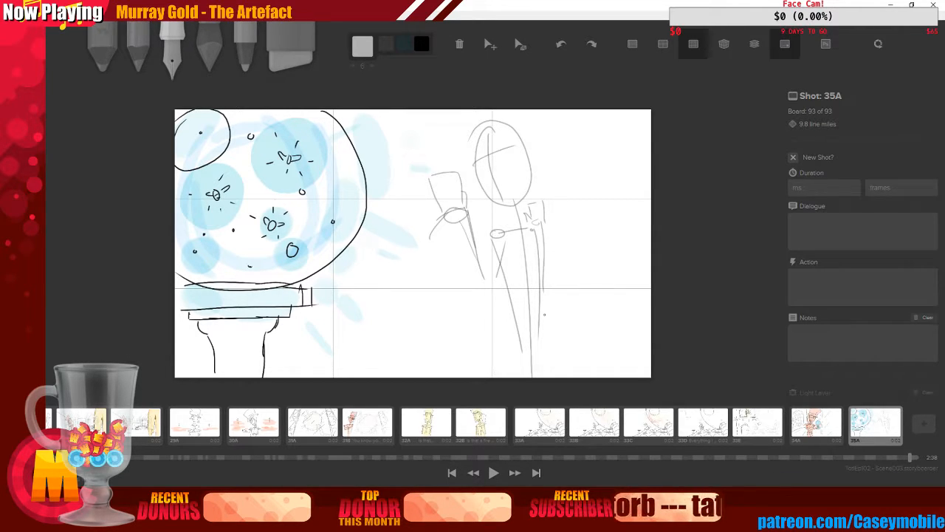
# Pick black and ink a hat-like outline over the figure's head on the grey sketch
pyautogui.click(363, 45)
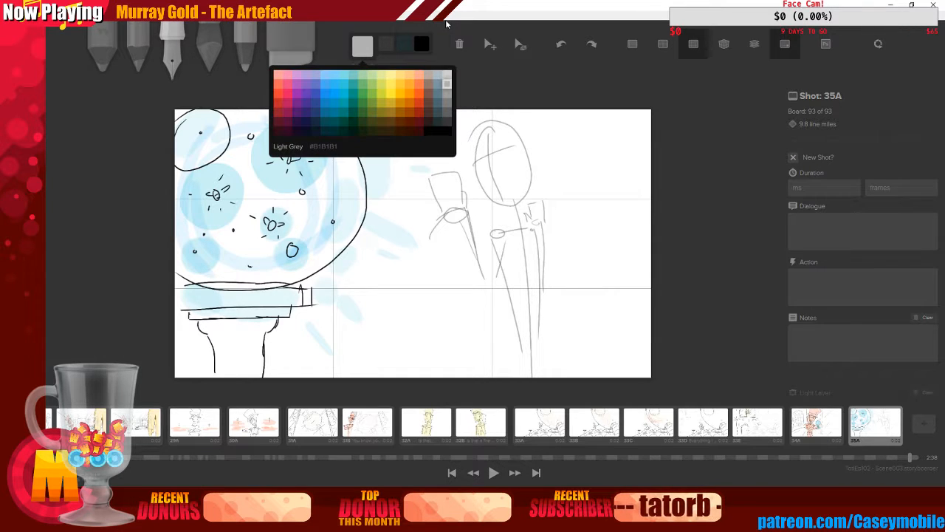
pyautogui.click(439, 131)
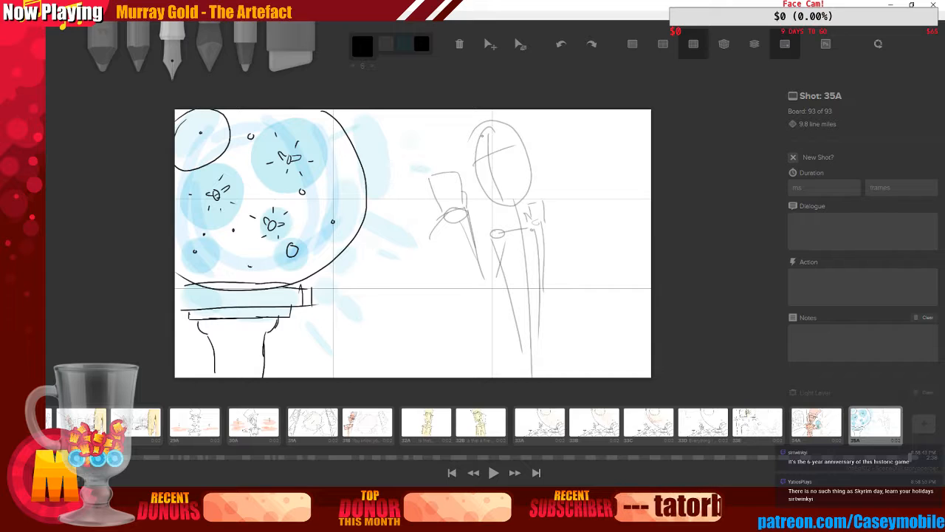
pyautogui.moveTo(454, 116); pyautogui.dragTo(498, 137)
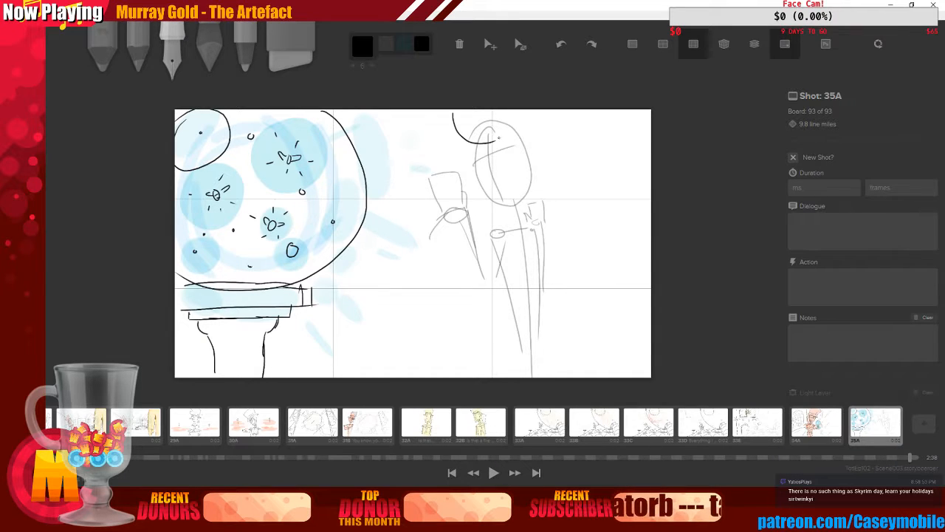
pyautogui.hotkey('ctrl', 'z')
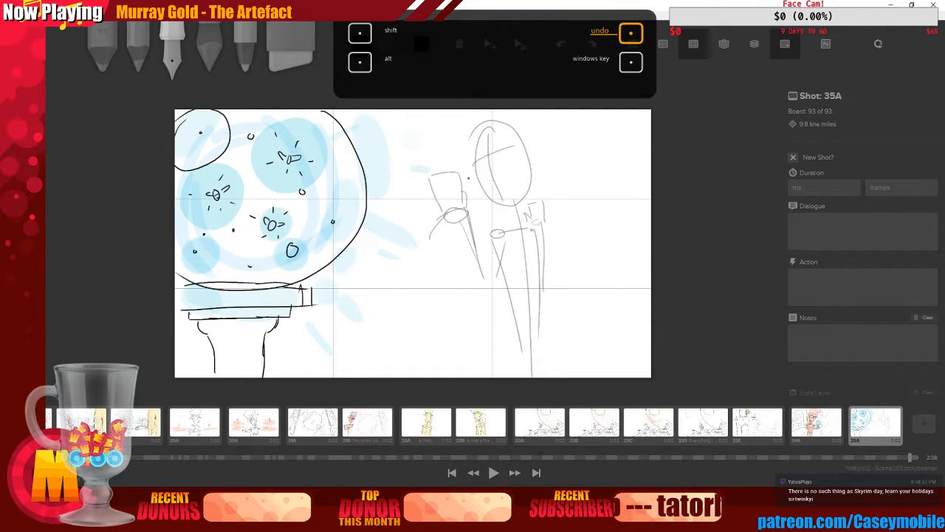
pyautogui.moveTo(459, 129)
pyautogui.mouseDown()
pyautogui.moveTo(511, 133)
pyautogui.moveTo(502, 205)
pyautogui.mouseUp()
pyautogui.hotkey('ctrl', 'z')
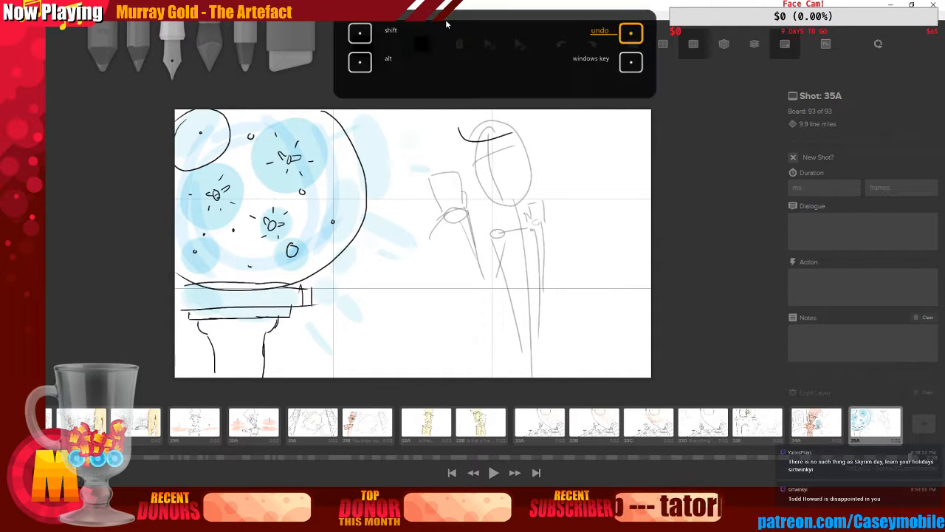
pyautogui.hotkey('ctrl', 'z')
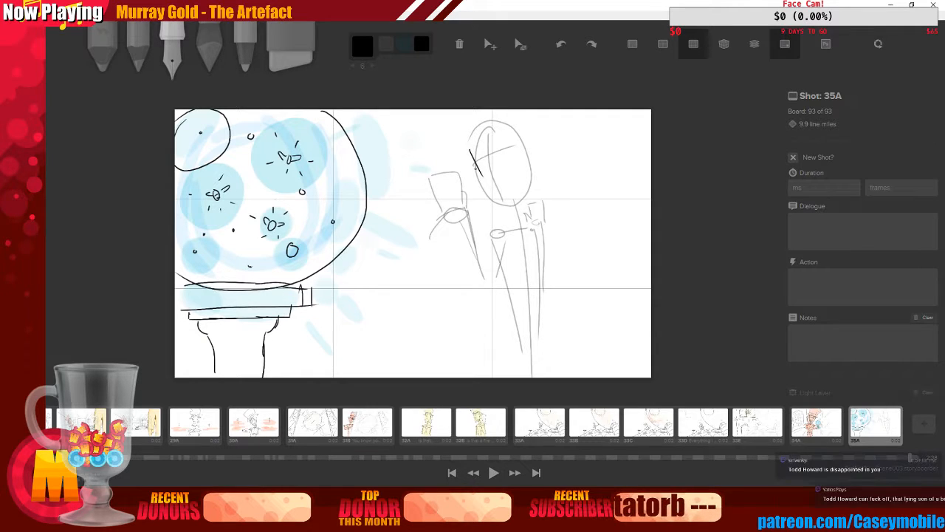
pyautogui.moveTo(469, 150); pyautogui.dragTo(492, 212)
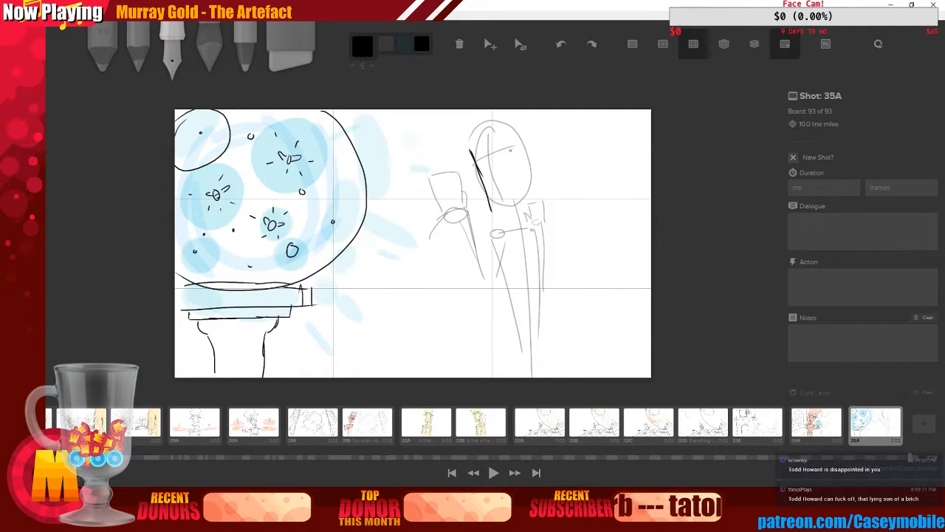
pyautogui.moveTo(508, 146)
pyautogui.mouseDown()
pyautogui.moveTo(533, 130)
pyautogui.moveTo(518, 161)
pyautogui.moveTo(526, 198)
pyautogui.mouseUp()
pyautogui.moveTo(445, 127)
pyautogui.mouseDown()
pyautogui.moveTo(465, 147)
pyautogui.moveTo(510, 133)
pyautogui.mouseUp()
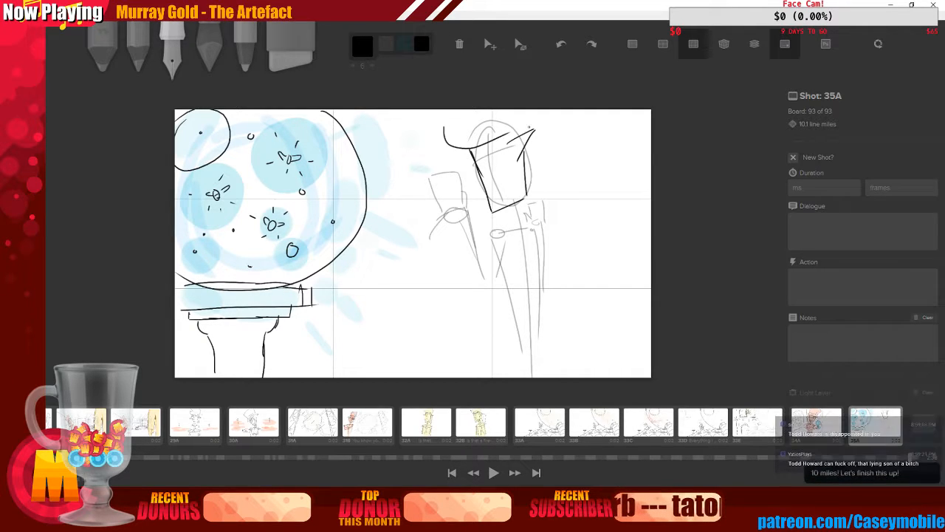
pyautogui.moveTo(444, 129)
pyautogui.mouseDown()
pyautogui.moveTo(464, 122)
pyautogui.moveTo(458, 111)
pyautogui.mouseUp()
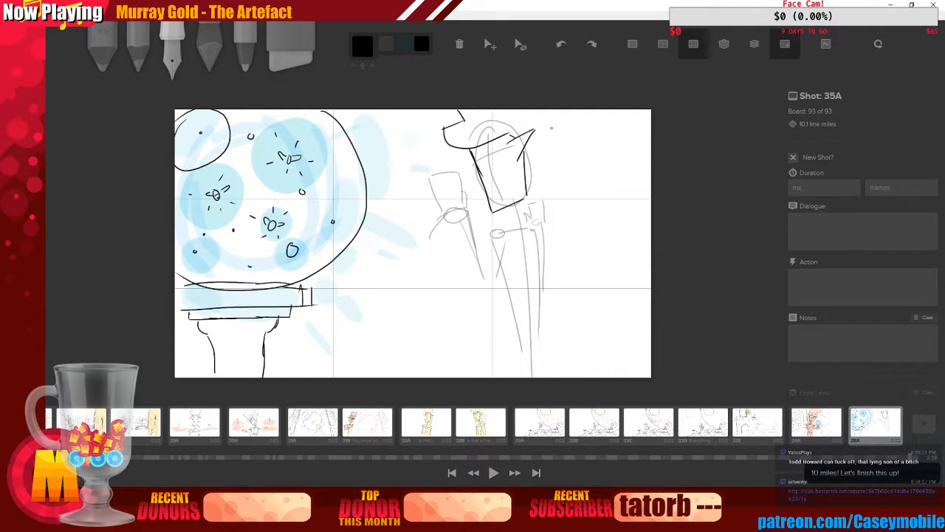
pyautogui.moveTo(544, 114); pyautogui.dragTo(547, 187)
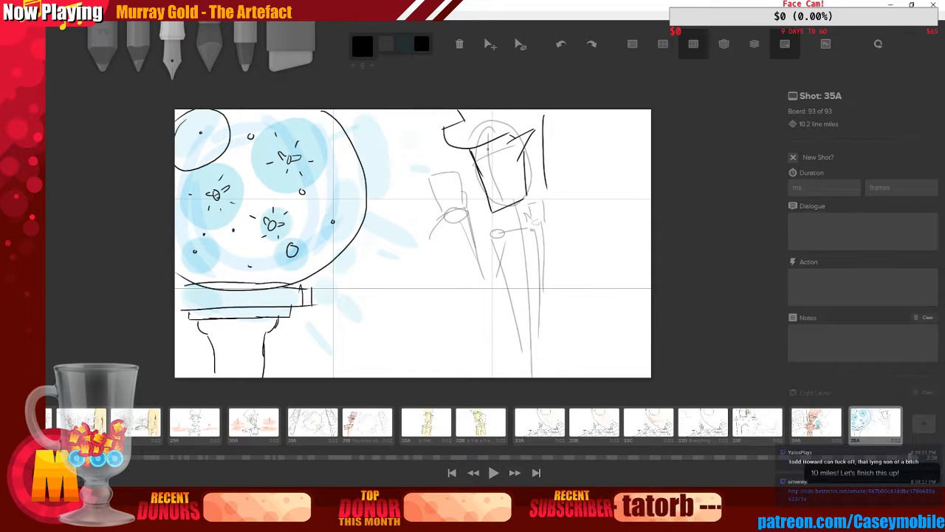
# Ink black facial detail lines inside the figure's head
pyautogui.moveTo(485, 151)
pyautogui.mouseDown()
pyautogui.moveTo(494, 191)
pyautogui.moveTo(508, 185)
pyautogui.mouseUp()
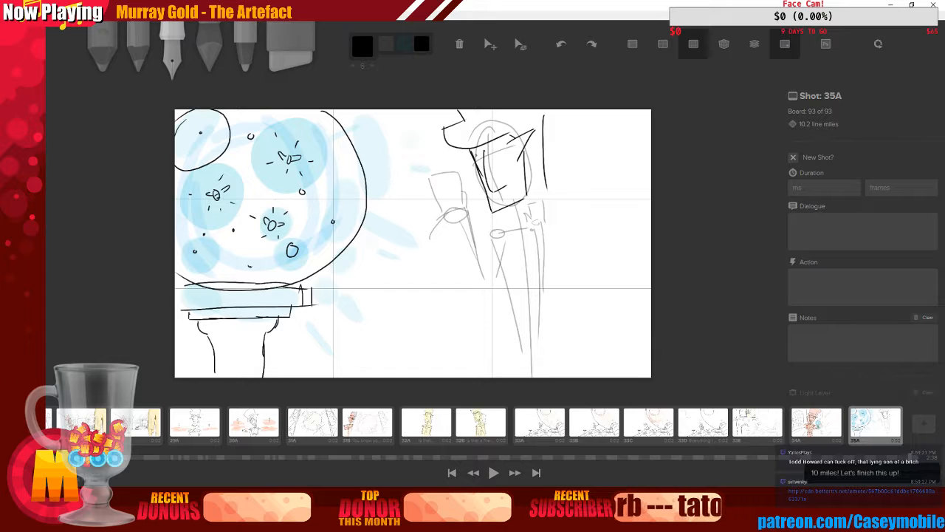
pyautogui.moveTo(468, 160); pyautogui.dragTo(517, 140)
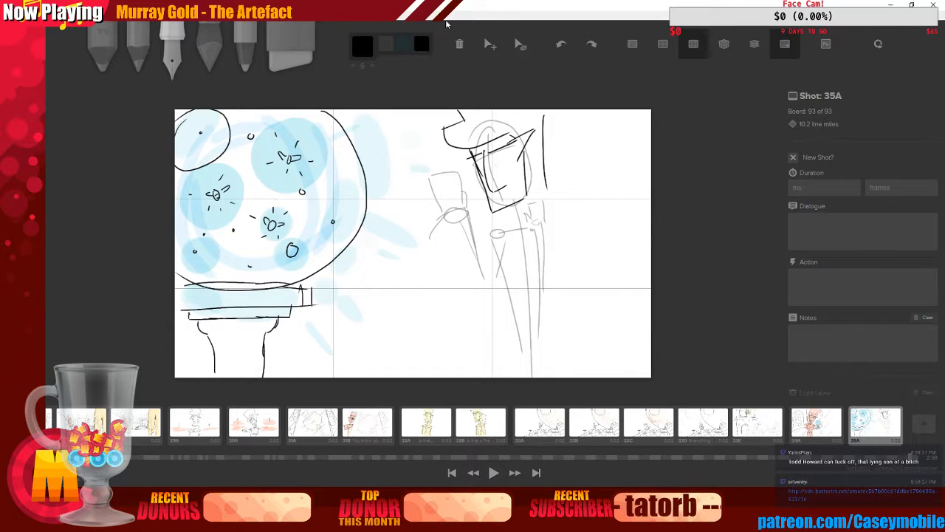
pyautogui.hotkey('ctrl', 'z')
pyautogui.hotkey('ctrl', 'z')
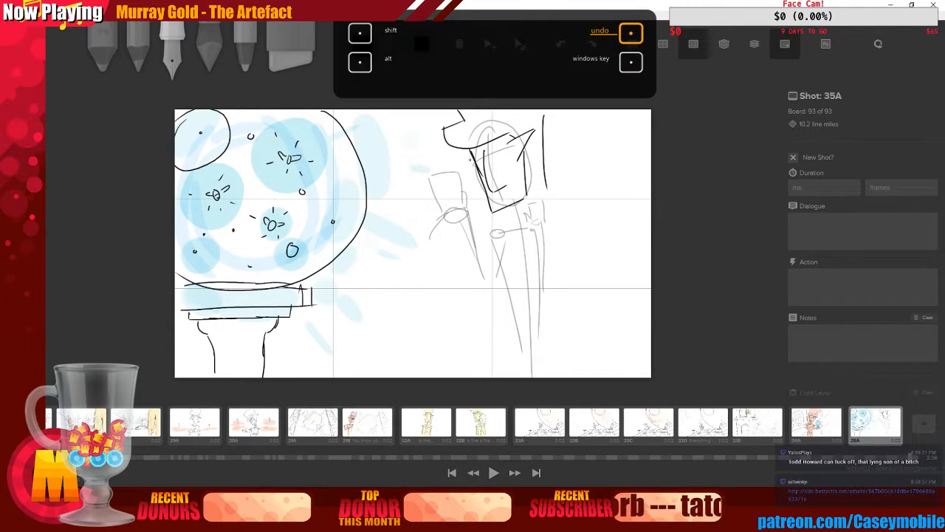
pyautogui.moveTo(466, 163); pyautogui.dragTo(481, 156)
pyautogui.moveTo(489, 111); pyautogui.dragTo(504, 151)
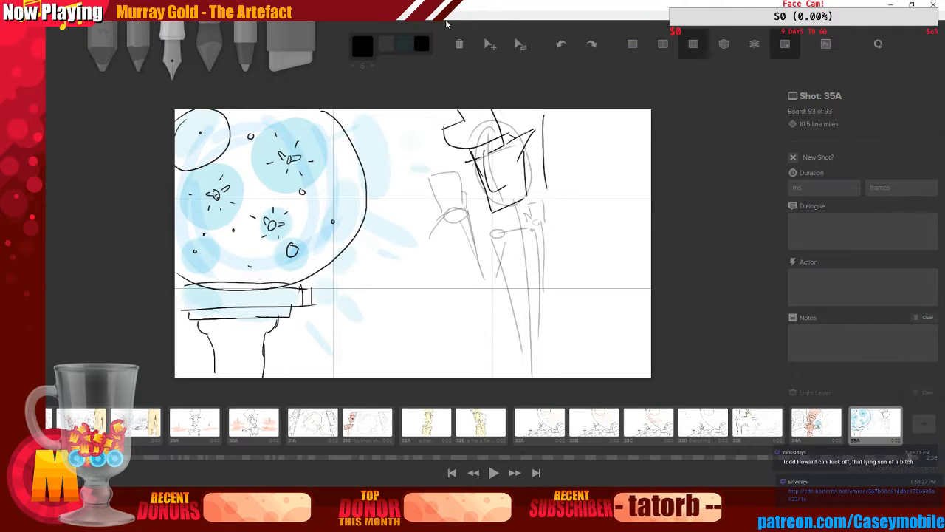
# Undo the last face stroke and redraw the figure's brow and face lines in black
pyautogui.hotkey('ctrl', 'z')
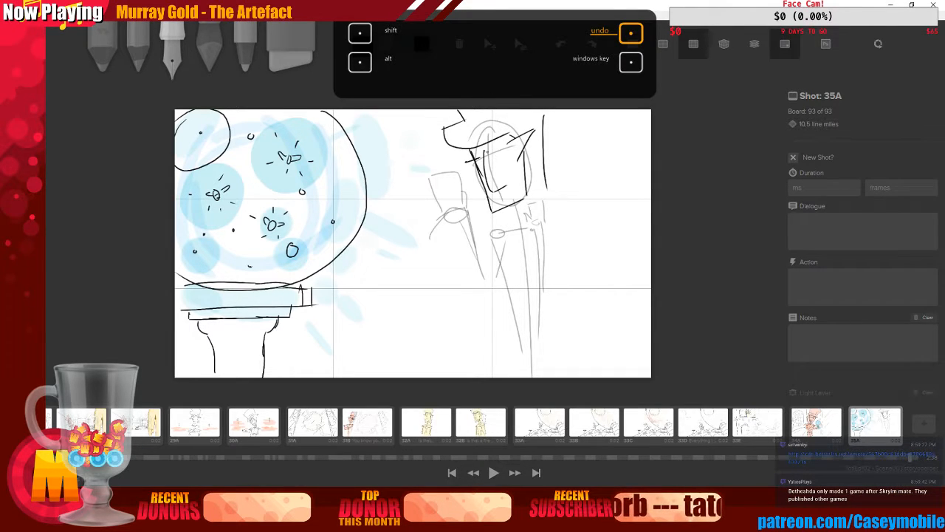
pyautogui.moveTo(488, 152)
pyautogui.mouseDown()
pyautogui.moveTo(521, 134)
pyautogui.moveTo(505, 147)
pyautogui.mouseUp()
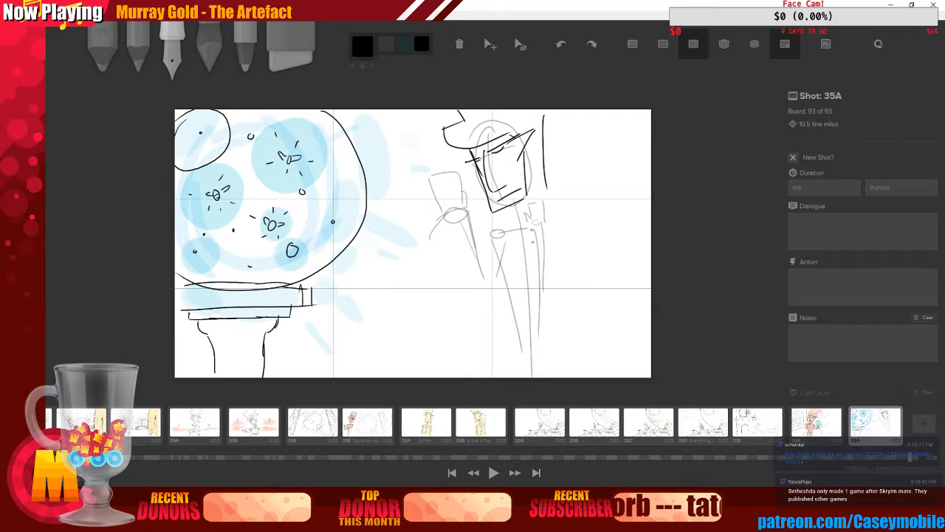
pyautogui.moveTo(514, 204)
pyautogui.mouseDown()
pyautogui.moveTo(512, 227)
pyautogui.moveTo(524, 223)
pyautogui.mouseUp()
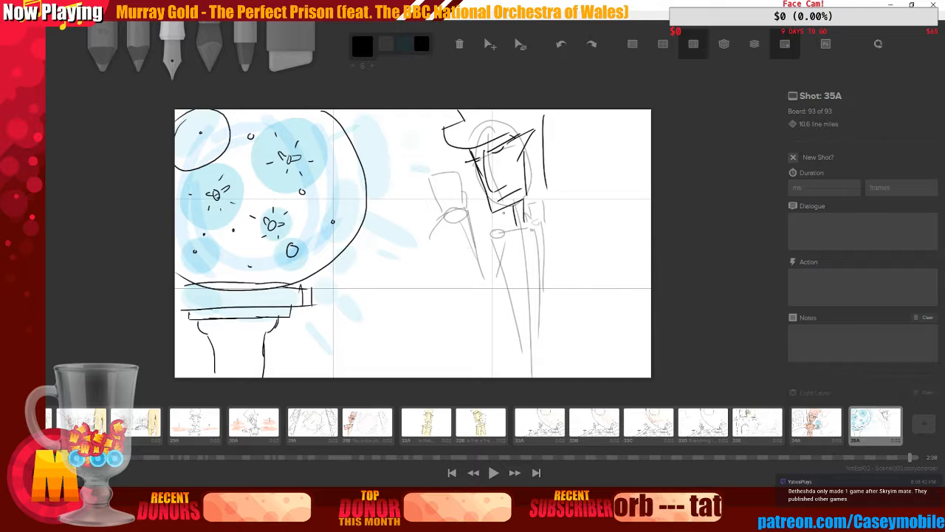
# Ink a black collar and torso lines beneath the figure's head, undoing the last three strokes
pyautogui.moveTo(482, 238)
pyautogui.mouseDown()
pyautogui.moveTo(518, 230)
pyautogui.moveTo(517, 214)
pyautogui.moveTo(557, 234)
pyautogui.mouseUp()
pyautogui.moveTo(474, 245)
pyautogui.mouseDown()
pyautogui.moveTo(505, 243)
pyautogui.moveTo(536, 272)
pyautogui.moveTo(555, 240)
pyautogui.moveTo(544, 256)
pyautogui.moveTo(540, 366)
pyautogui.moveTo(489, 335)
pyautogui.mouseUp()
pyautogui.moveTo(495, 291); pyautogui.dragTo(484, 377)
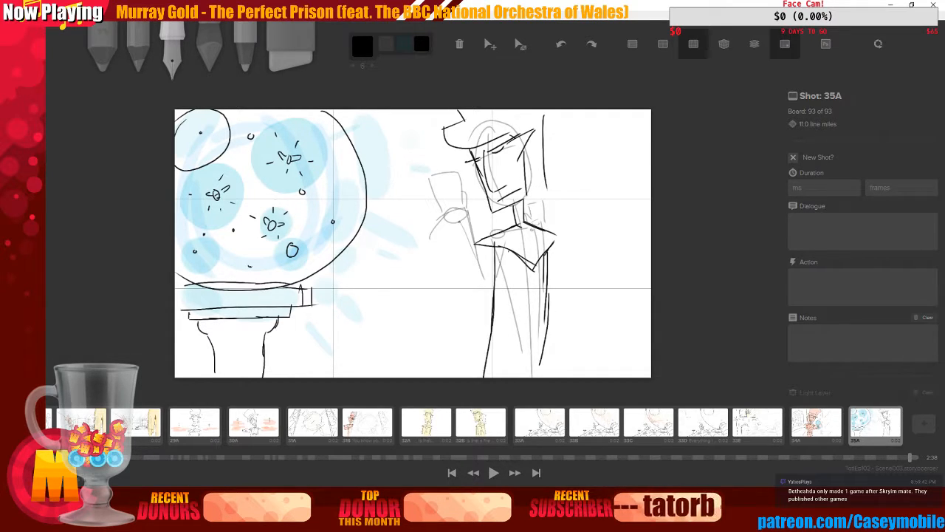
pyautogui.hotkey('ctrl', 'z')
pyautogui.hotkey('ctrl', 'z')
pyautogui.hotkey('ctrl', 'z')
pyautogui.hotkey('ctrl', 'z')
pyautogui.hotkey('ctrl', 'z')
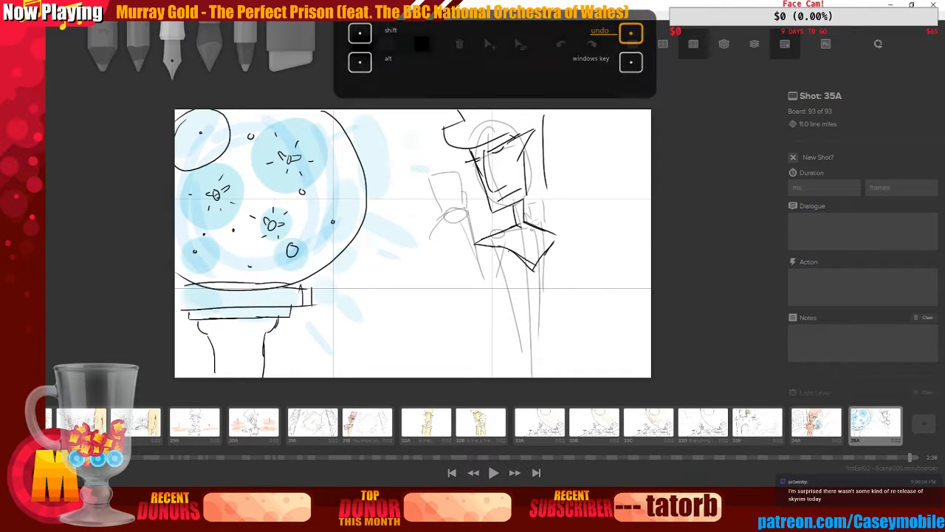
# Ink black torso lines and the raised arm across the body, undoing the last two strokes
pyautogui.moveTo(493, 246); pyautogui.dragTo(500, 366)
pyautogui.moveTo(554, 254); pyautogui.dragTo(558, 361)
pyautogui.moveTo(426, 237)
pyautogui.mouseDown()
pyautogui.moveTo(464, 211)
pyautogui.moveTo(470, 247)
pyautogui.mouseUp()
pyautogui.moveTo(467, 210)
pyautogui.mouseDown()
pyautogui.moveTo(481, 287)
pyautogui.moveTo(496, 249)
pyautogui.mouseUp()
pyautogui.moveTo(427, 236)
pyautogui.mouseDown()
pyautogui.moveTo(446, 288)
pyautogui.moveTo(474, 313)
pyautogui.moveTo(505, 251)
pyautogui.moveTo(555, 218)
pyautogui.moveTo(549, 238)
pyautogui.mouseUp()
pyautogui.hotkey('ctrl', 'z')
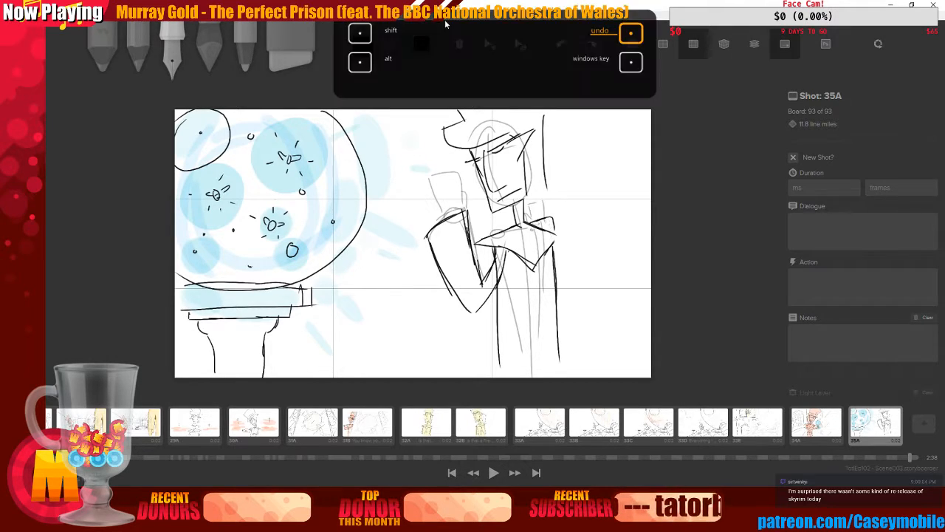
pyautogui.hotkey('ctrl', 'z')
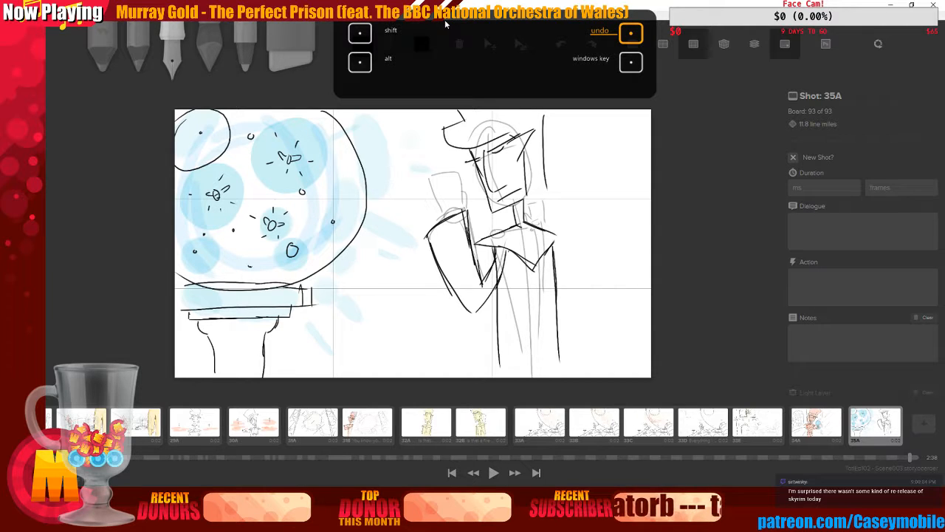
# Ink the collar's point and outline the object held in the figure's raised hand in black
pyautogui.press('e')
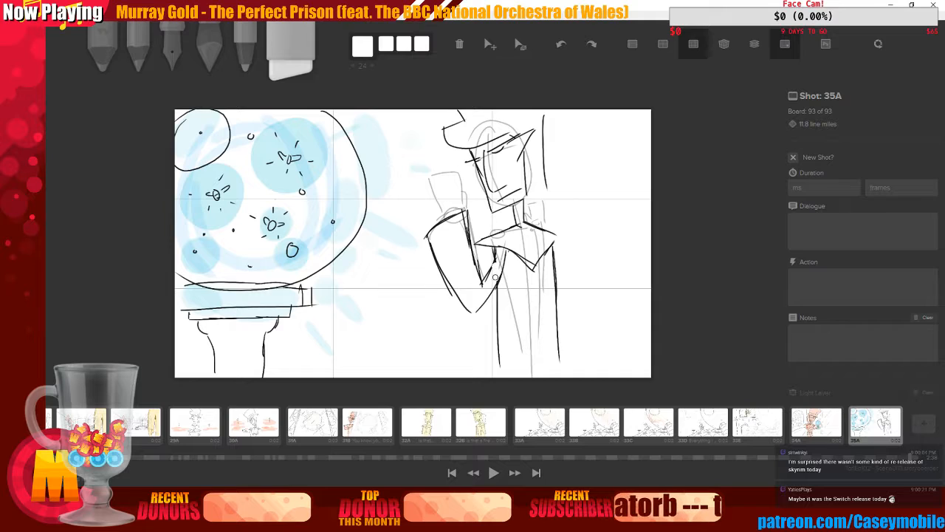
pyautogui.click(173, 55)
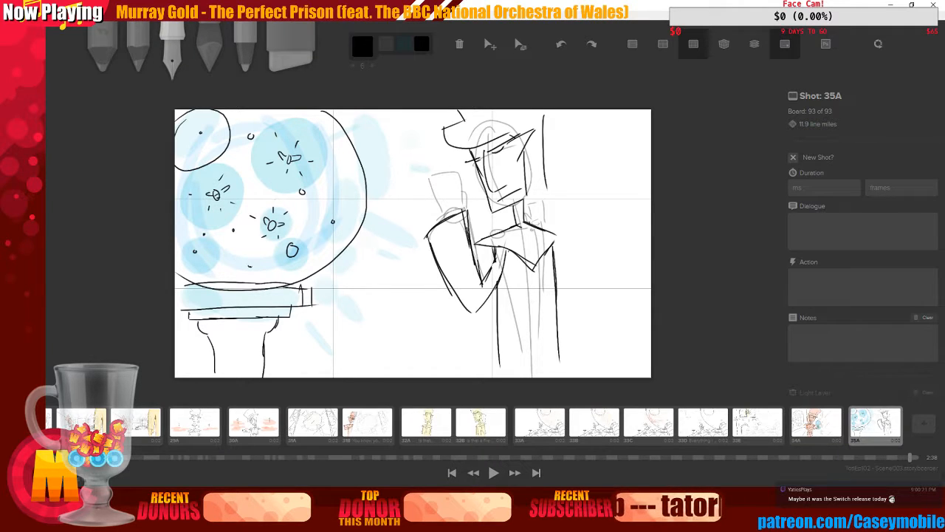
pyautogui.moveTo(525, 212)
pyautogui.mouseDown()
pyautogui.moveTo(529, 221)
pyautogui.moveTo(544, 204)
pyautogui.mouseUp()
pyautogui.moveTo(545, 205); pyautogui.dragTo(547, 227)
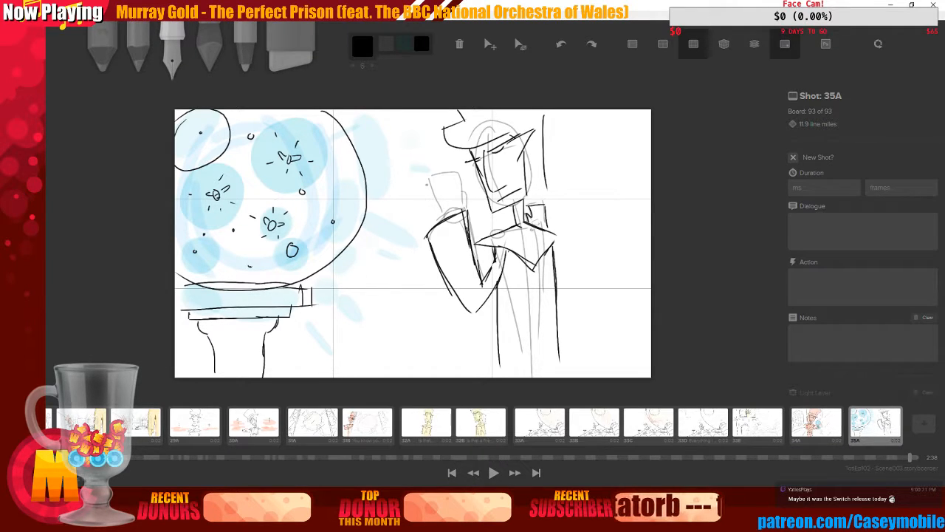
pyautogui.moveTo(426, 178)
pyautogui.mouseDown()
pyautogui.moveTo(433, 221)
pyautogui.moveTo(458, 173)
pyautogui.moveTo(465, 213)
pyautogui.mouseUp()
pyautogui.moveTo(401, 496)
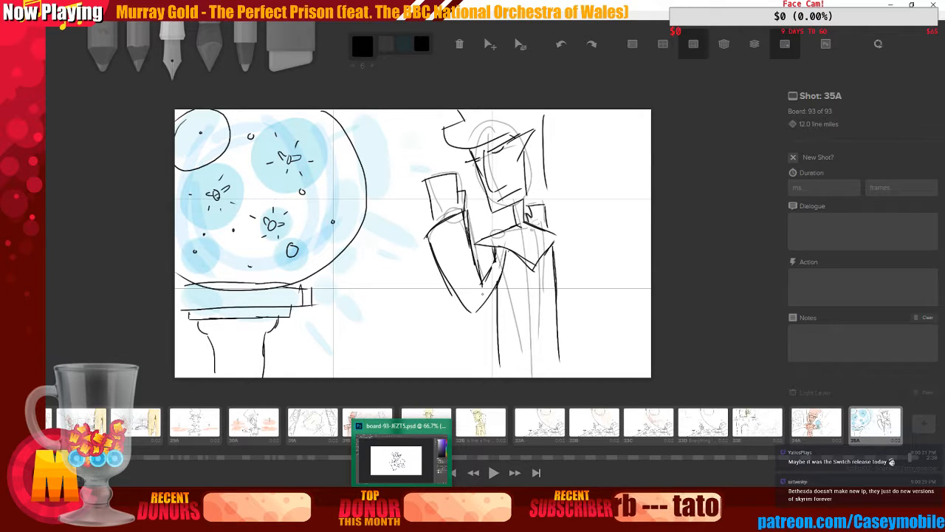
# Pick light yellow with the soft brush and paint a glow over the figure's head, arm and torso
pyautogui.press('4')
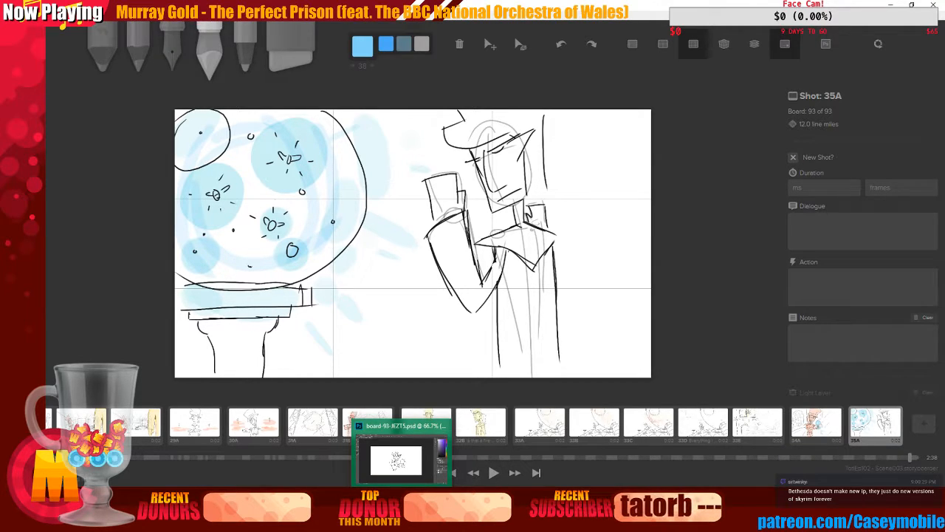
pyautogui.click(363, 44)
pyautogui.click(392, 83)
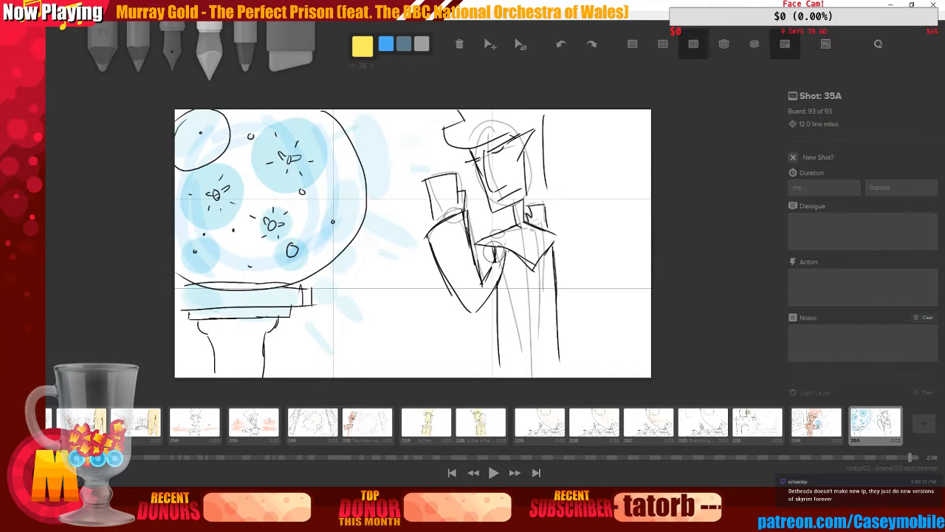
pyautogui.moveTo(444, 205)
pyautogui.mouseDown()
pyautogui.moveTo(452, 262)
pyautogui.moveTo(441, 240)
pyautogui.moveTo(463, 297)
pyautogui.moveTo(453, 235)
pyautogui.moveTo(473, 299)
pyautogui.moveTo(466, 268)
pyautogui.moveTo(474, 299)
pyautogui.moveTo(501, 259)
pyautogui.moveTo(502, 244)
pyautogui.moveTo(489, 239)
pyautogui.moveTo(522, 235)
pyautogui.moveTo(505, 242)
pyautogui.moveTo(539, 246)
pyautogui.moveTo(541, 236)
pyautogui.moveTo(531, 225)
pyautogui.moveTo(537, 209)
pyautogui.moveTo(526, 235)
pyautogui.moveTo(515, 196)
pyautogui.moveTo(501, 200)
pyautogui.moveTo(519, 190)
pyautogui.moveTo(498, 194)
pyautogui.moveTo(481, 157)
pyautogui.moveTo(495, 174)
pyautogui.moveTo(500, 122)
pyautogui.moveTo(512, 179)
pyautogui.moveTo(515, 118)
pyautogui.moveTo(530, 185)
pyautogui.moveTo(526, 148)
pyautogui.moveTo(535, 146)
pyautogui.moveTo(497, 120)
pyautogui.moveTo(452, 131)
pyautogui.moveTo(491, 126)
pyautogui.mouseUp()
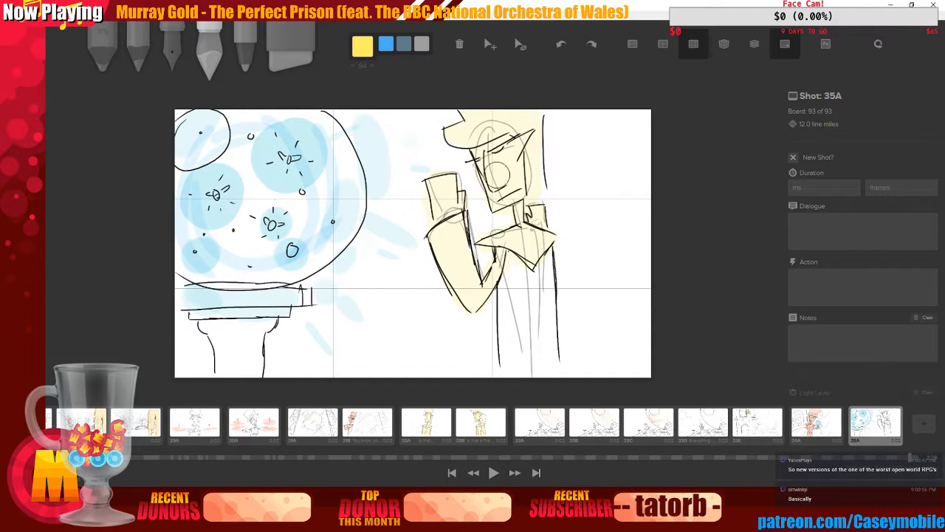
pyautogui.moveTo(503, 280)
pyautogui.mouseDown()
pyautogui.moveTo(509, 299)
pyautogui.moveTo(514, 283)
pyautogui.moveTo(544, 280)
pyautogui.moveTo(487, 334)
pyautogui.mouseUp()
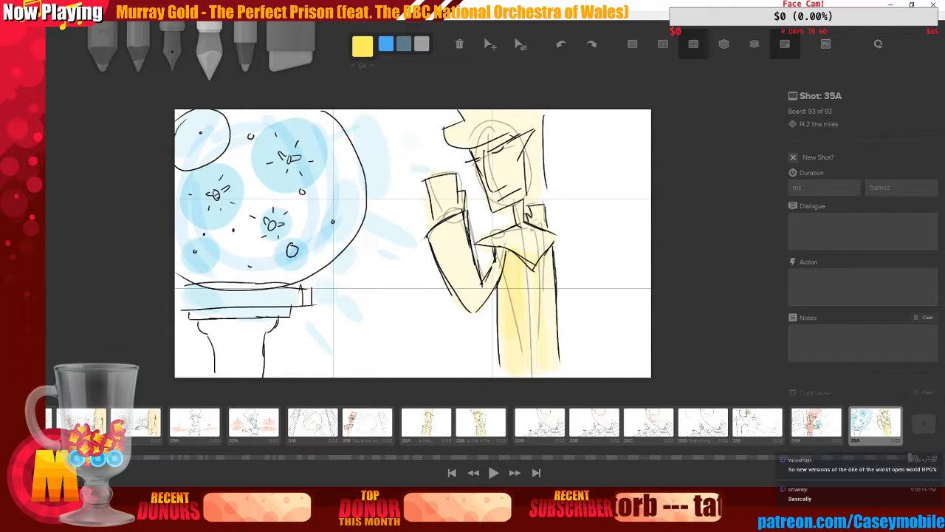
# Enter the dialogue "Why would I be impressed?" for shot 35A
pyautogui.press('3')
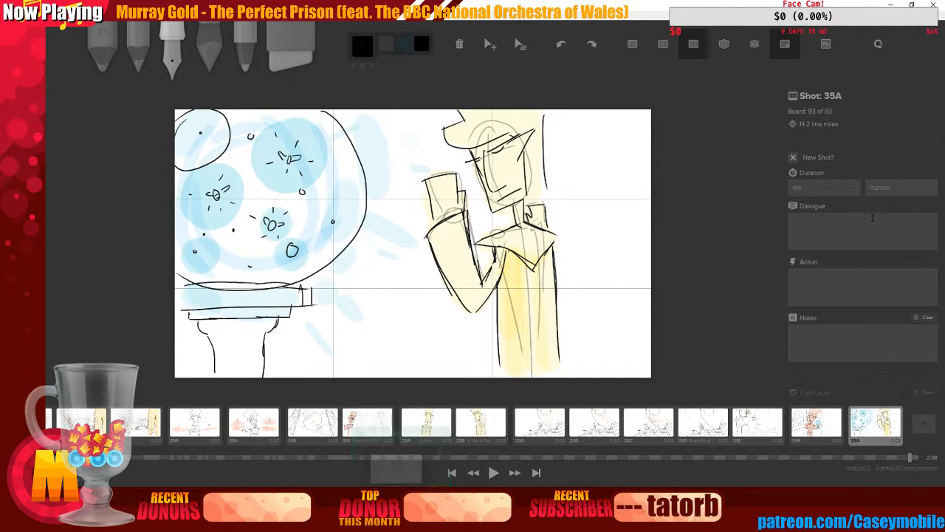
pyautogui.click(807, 225)
pyautogui.write('Why')
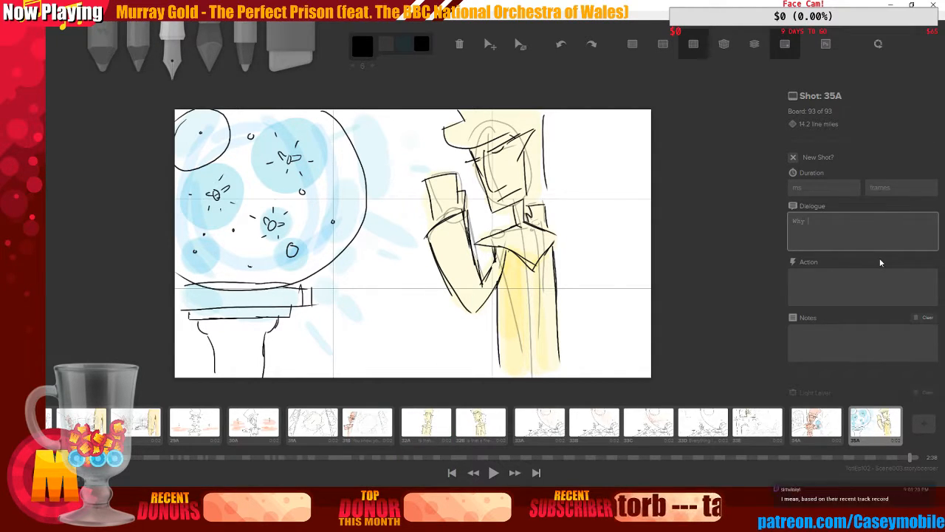
pyautogui.write(' would I be impressed?')
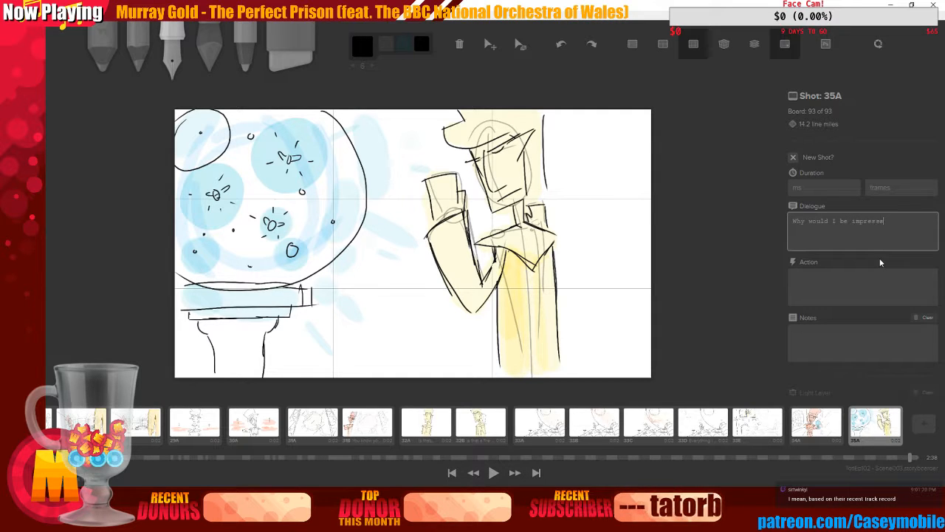
pyautogui.click(830, 434)
pyautogui.click(858, 431)
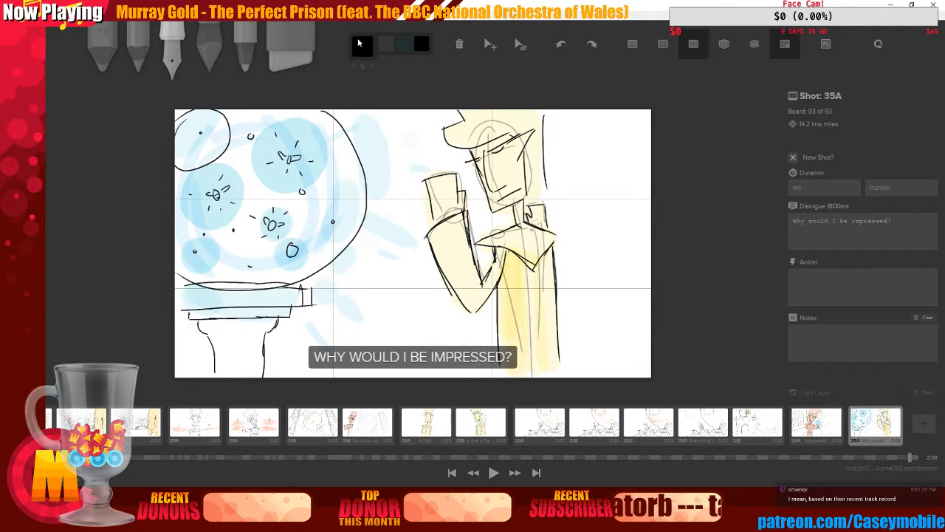
# Pick light grey and sketch tall vertical background lines on both sides of the figure
pyautogui.click(359, 43)
pyautogui.click(450, 97)
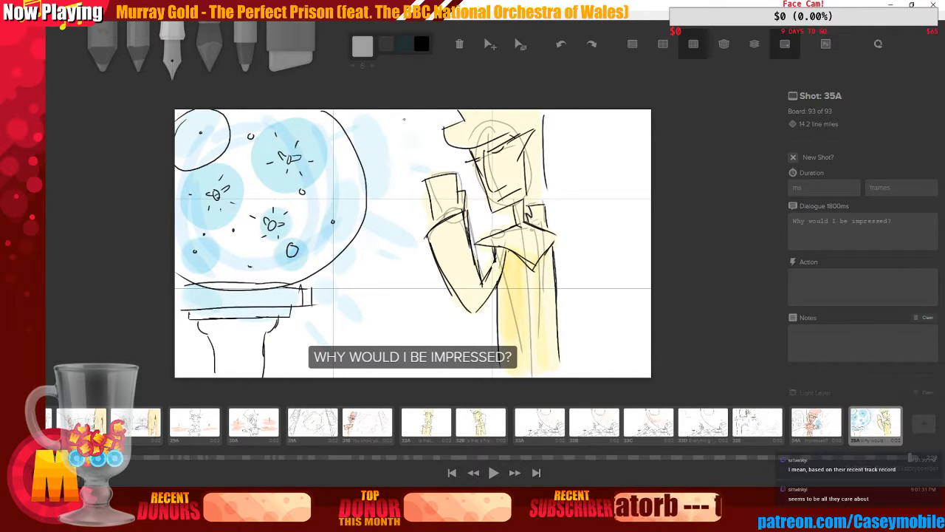
pyautogui.moveTo(409, 143)
pyautogui.mouseDown()
pyautogui.moveTo(411, 118)
pyautogui.moveTo(410, 293)
pyautogui.mouseUp()
pyautogui.moveTo(412, 254); pyautogui.dragTo(414, 351)
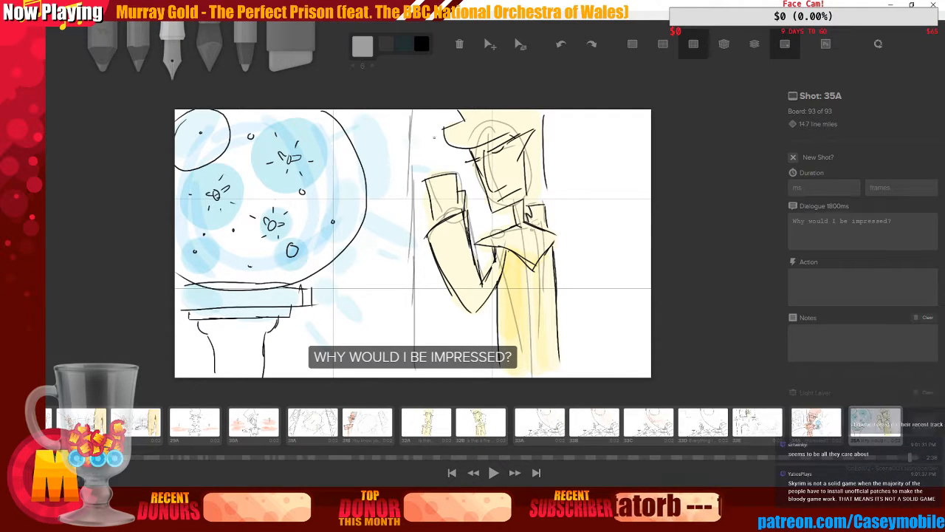
pyautogui.moveTo(425, 109); pyautogui.dragTo(422, 152)
pyautogui.moveTo(577, 127); pyautogui.dragTo(573, 259)
pyautogui.moveTo(585, 122)
pyautogui.mouseDown()
pyautogui.moveTo(572, 267)
pyautogui.moveTo(581, 187)
pyautogui.moveTo(581, 288)
pyautogui.mouseUp()
pyautogui.moveTo(580, 223); pyautogui.dragTo(581, 374)
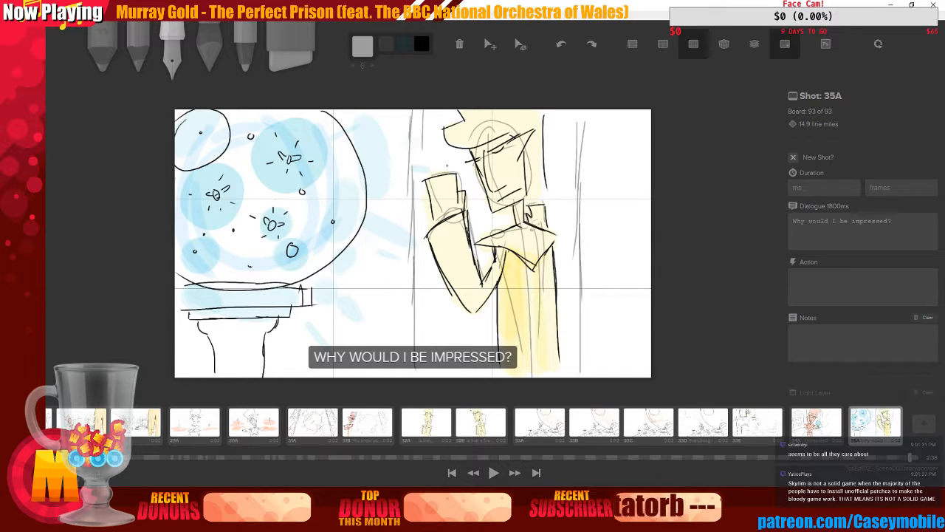
# Add grey diagonal streaks near the goblet and short strokes around the figure
pyautogui.moveTo(369, 135); pyautogui.dragTo(400, 118)
pyautogui.moveTo(395, 242); pyautogui.dragTo(334, 290)
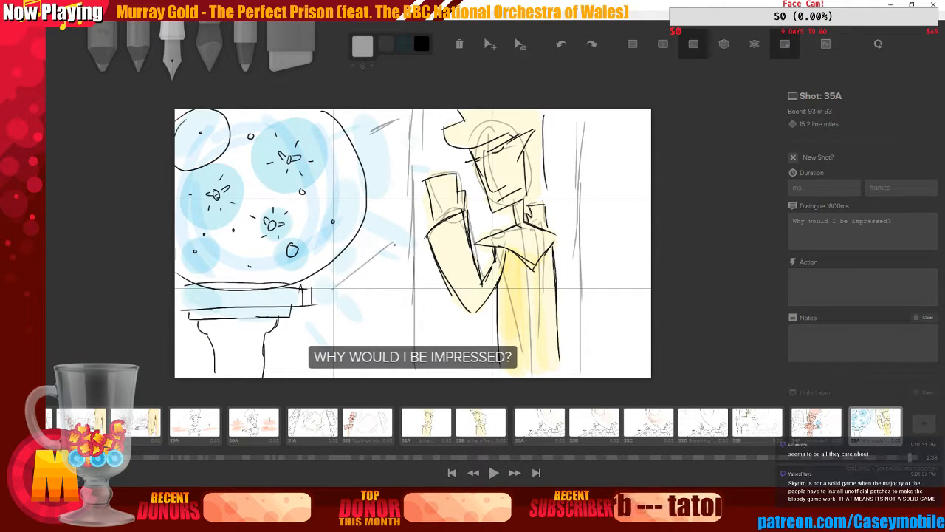
pyautogui.moveTo(359, 321)
pyautogui.mouseDown()
pyautogui.moveTo(341, 333)
pyautogui.moveTo(354, 332)
pyautogui.mouseUp()
pyautogui.moveTo(425, 117); pyautogui.dragTo(424, 174)
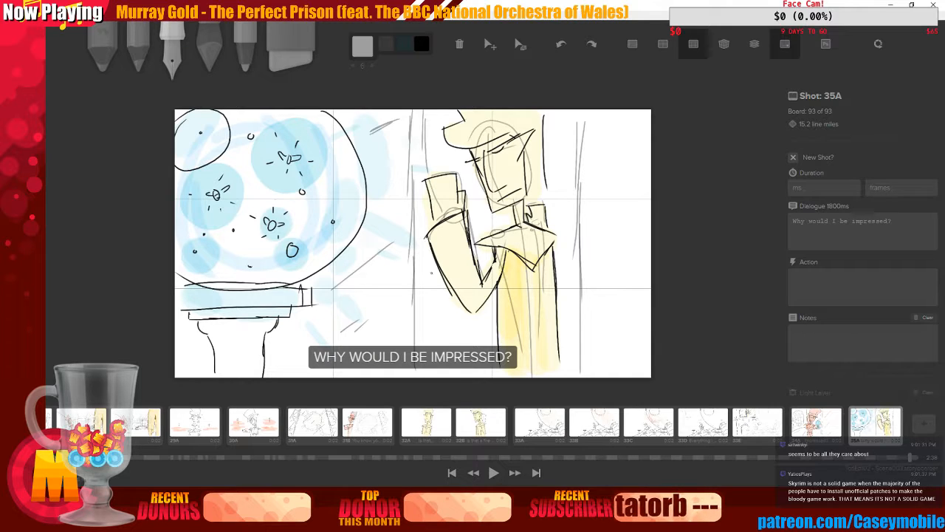
pyautogui.moveTo(434, 268); pyautogui.dragTo(440, 377)
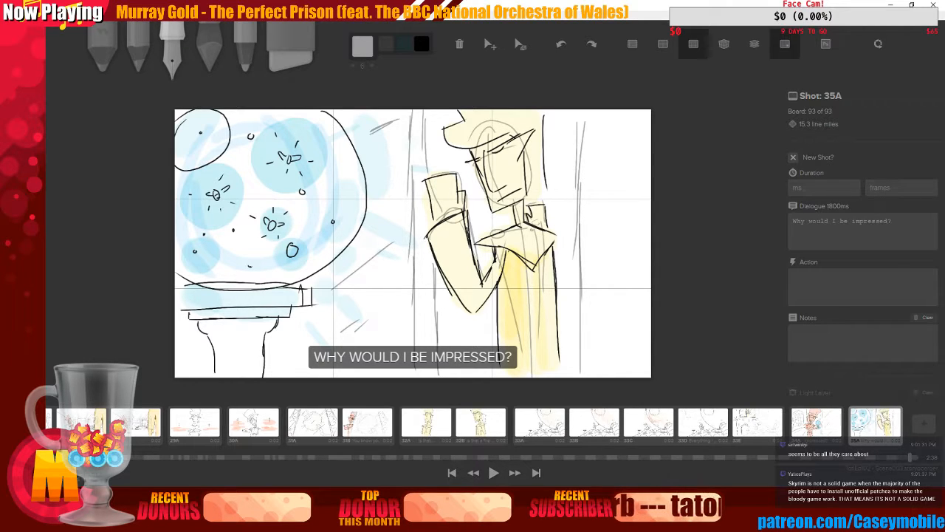
pyautogui.moveTo(464, 152); pyautogui.dragTo(438, 165)
pyautogui.moveTo(472, 322); pyautogui.dragTo(448, 336)
pyautogui.moveTo(473, 365); pyautogui.dragTo(456, 377)
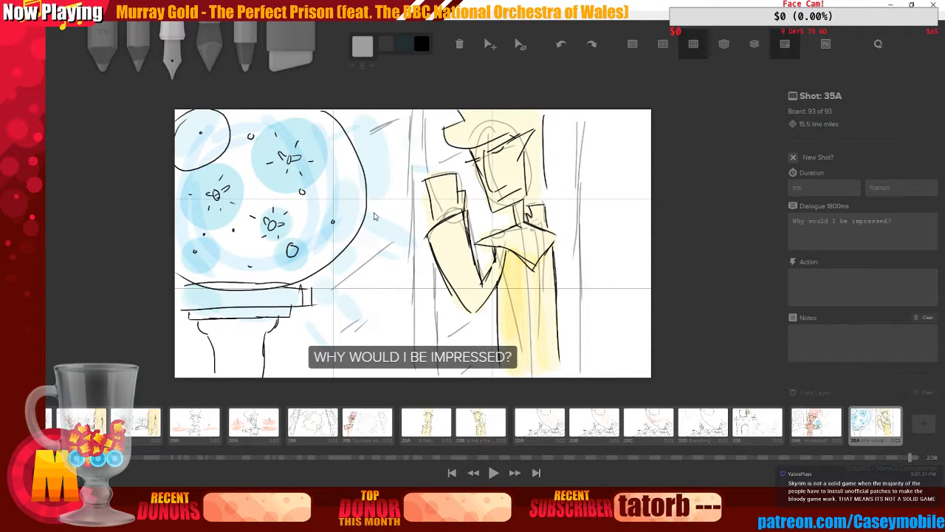
# Sketch grey zigzag wavy lines running down the board's right edge
pyautogui.moveTo(604, 124)
pyautogui.mouseDown()
pyautogui.moveTo(594, 154)
pyautogui.moveTo(616, 118)
pyautogui.mouseUp()
pyautogui.moveTo(613, 138); pyautogui.dragTo(602, 155)
pyautogui.moveTo(632, 125); pyautogui.dragTo(622, 133)
pyautogui.moveTo(624, 134)
pyautogui.mouseDown()
pyautogui.moveTo(641, 116)
pyautogui.moveTo(632, 154)
pyautogui.moveTo(613, 165)
pyautogui.moveTo(610, 158)
pyautogui.moveTo(610, 209)
pyautogui.moveTo(602, 181)
pyautogui.moveTo(596, 299)
pyautogui.mouseUp()
pyautogui.moveTo(630, 174)
pyautogui.mouseDown()
pyautogui.moveTo(609, 225)
pyautogui.moveTo(619, 339)
pyautogui.mouseUp()
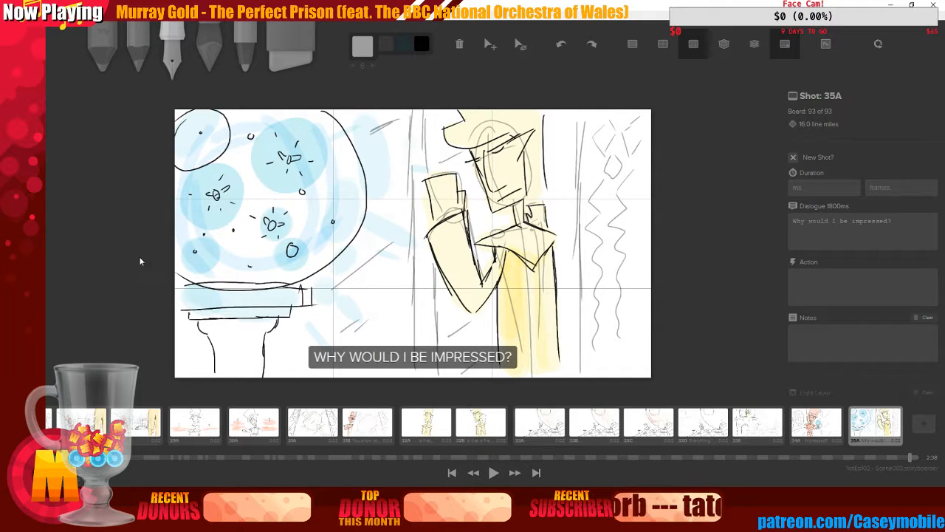
# Save the storyboard and add a new blank board 35B after 35A
pyautogui.click(55, 15)
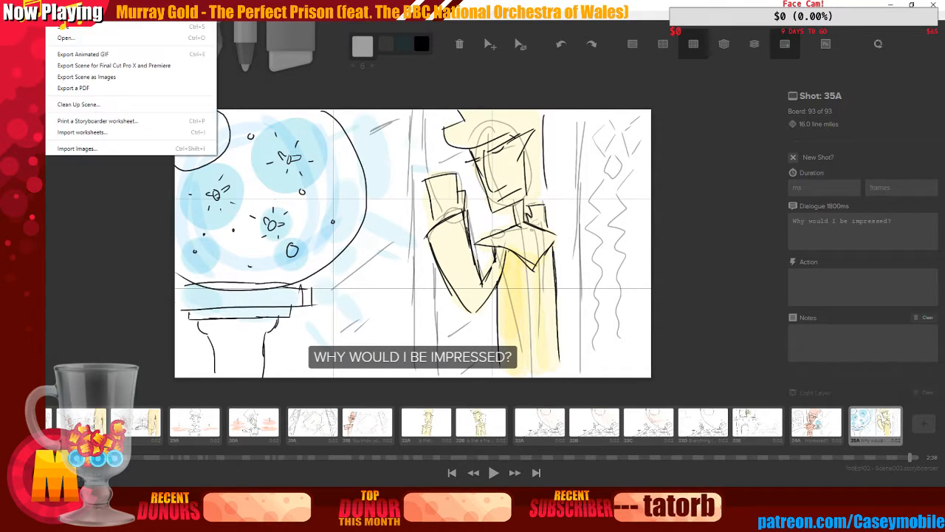
pyautogui.click(81, 27)
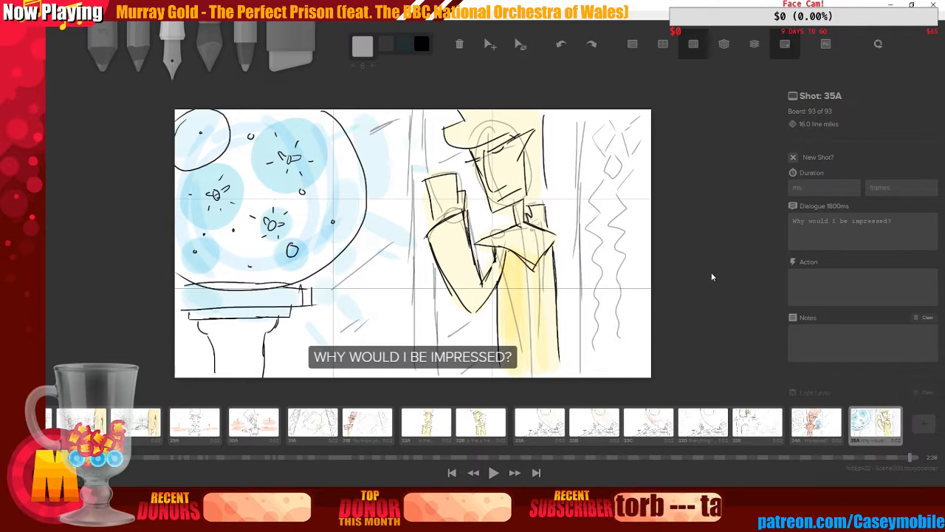
pyautogui.click(815, 416)
pyautogui.click(862, 418)
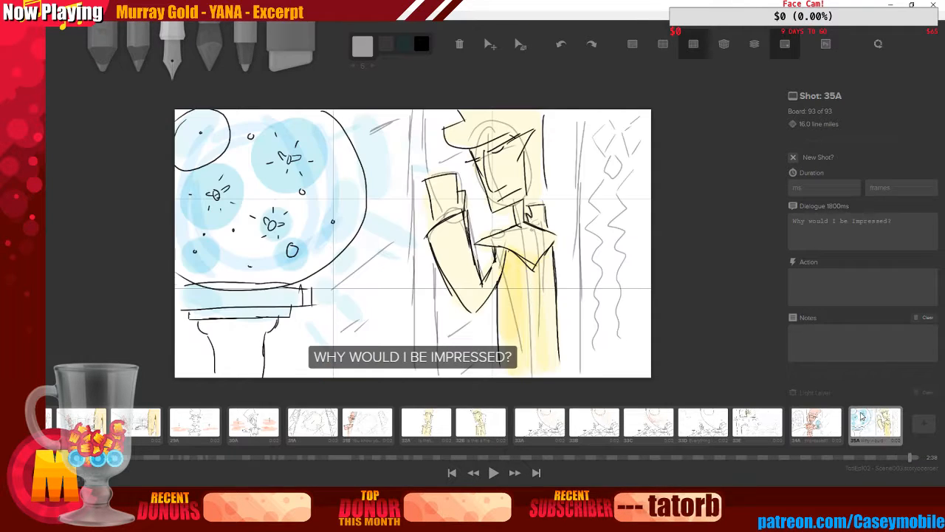
pyautogui.click(922, 423)
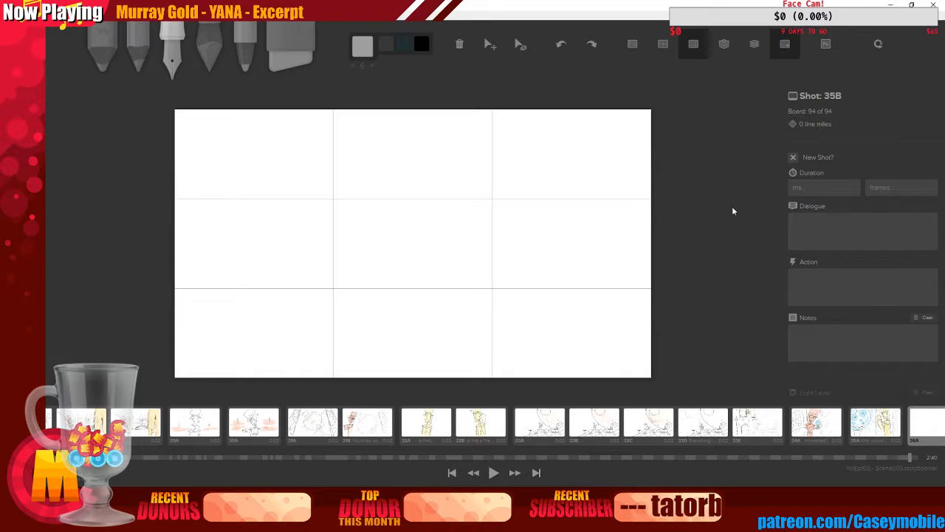
# Browse back through the preceding boards to review the sequence
pyautogui.click(883, 424)
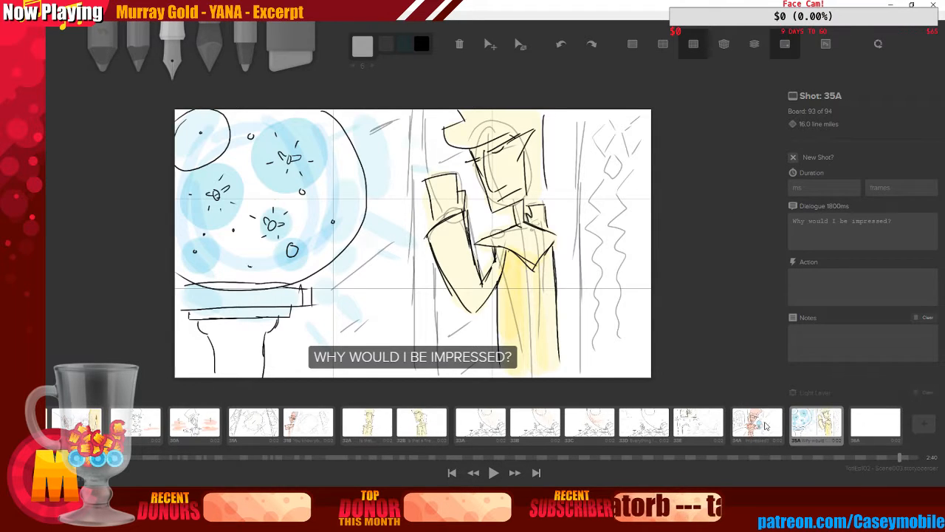
pyautogui.press('Left')
pyautogui.press('Right')
pyautogui.press('Left')
pyautogui.press('Right')
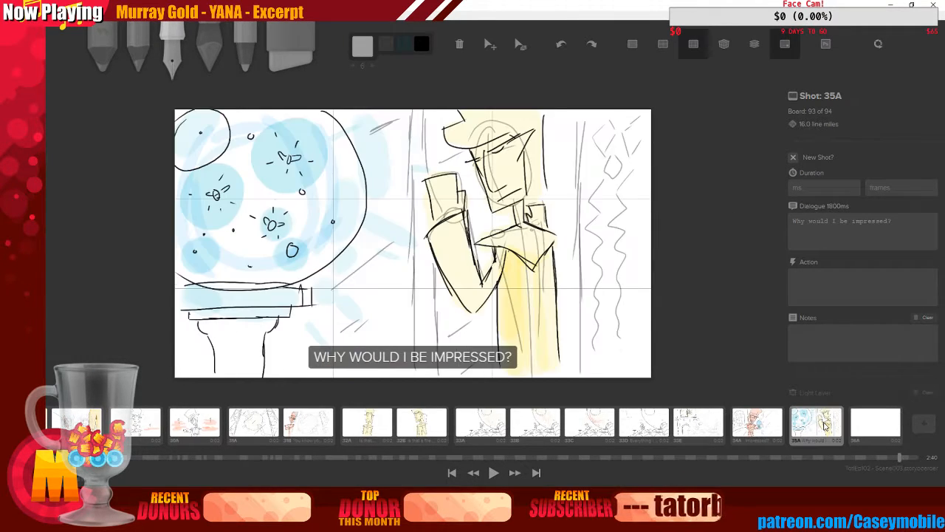
pyautogui.rightClick(824, 424)
pyautogui.press('n')
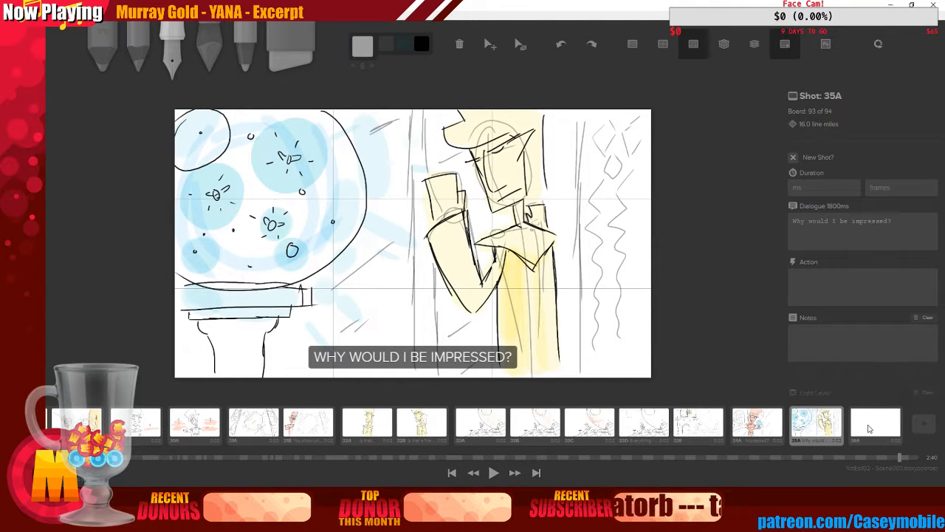
pyautogui.click(723, 427)
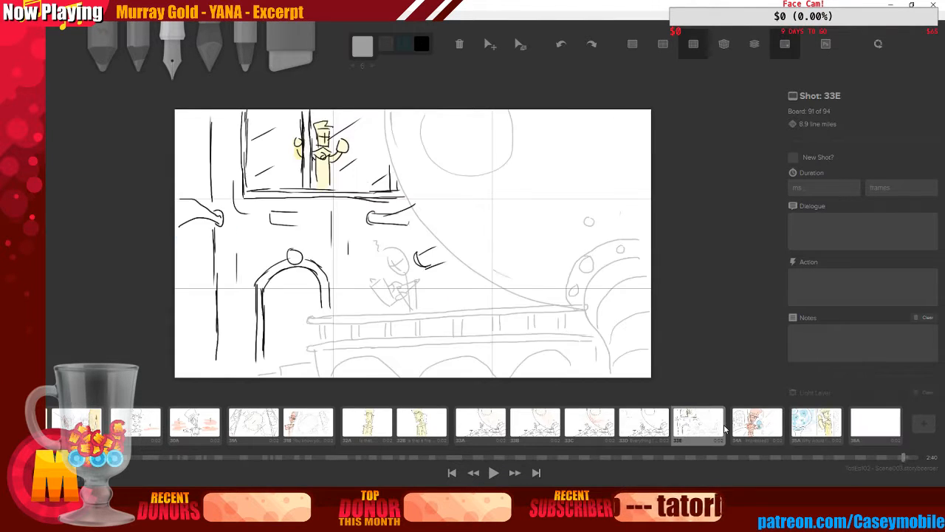
# Step forward through boards 34A and 35A to the new blank board 36A
pyautogui.click(776, 428)
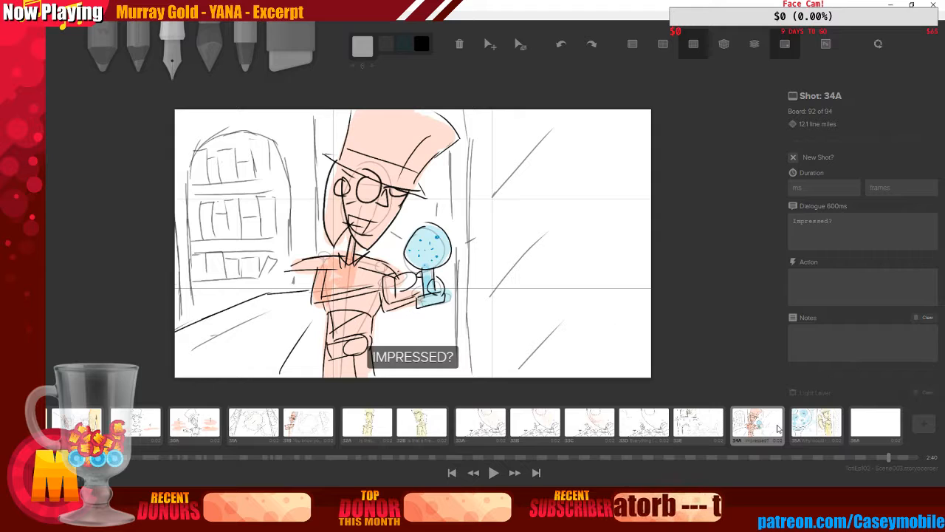
pyautogui.click(817, 431)
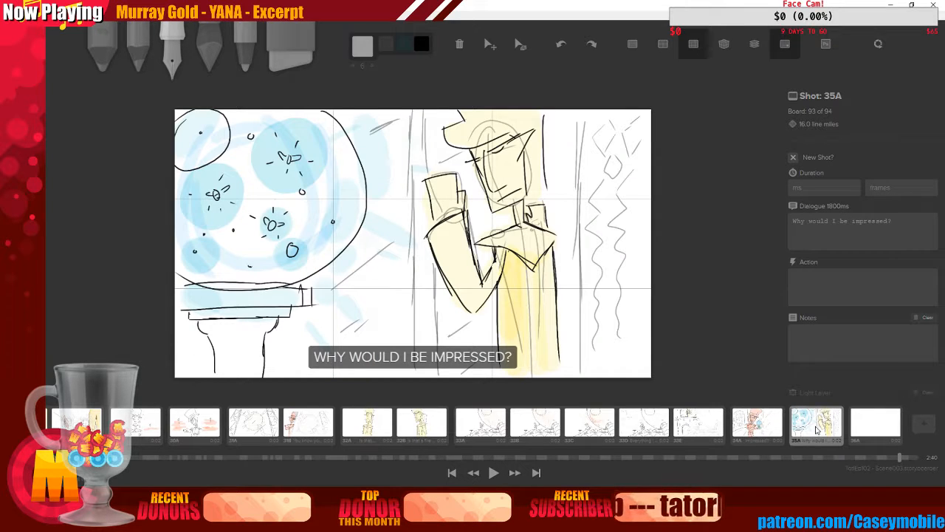
pyautogui.click(869, 431)
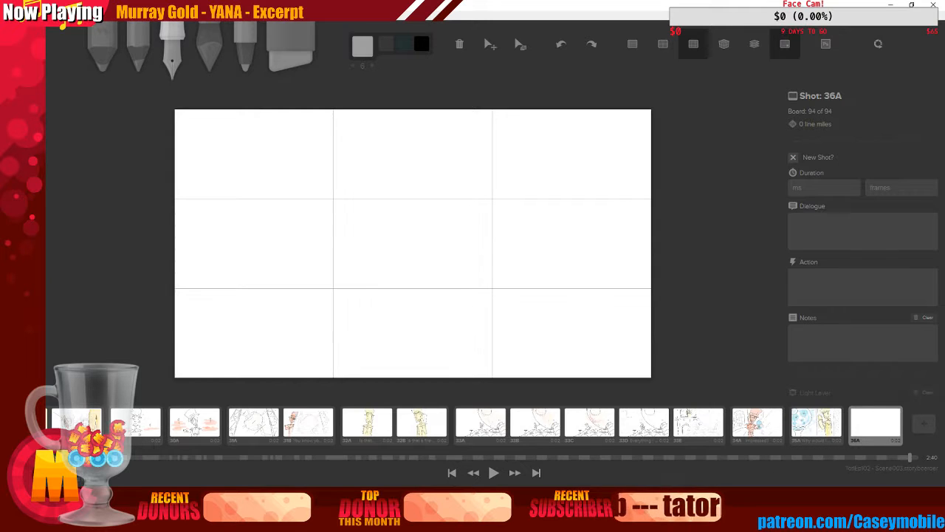
# Switch to Adobe Audition, play back the tea scene audio mix briefly, stop it, and return to the storyboard
pyautogui.hotkey('alt', 'Tab')
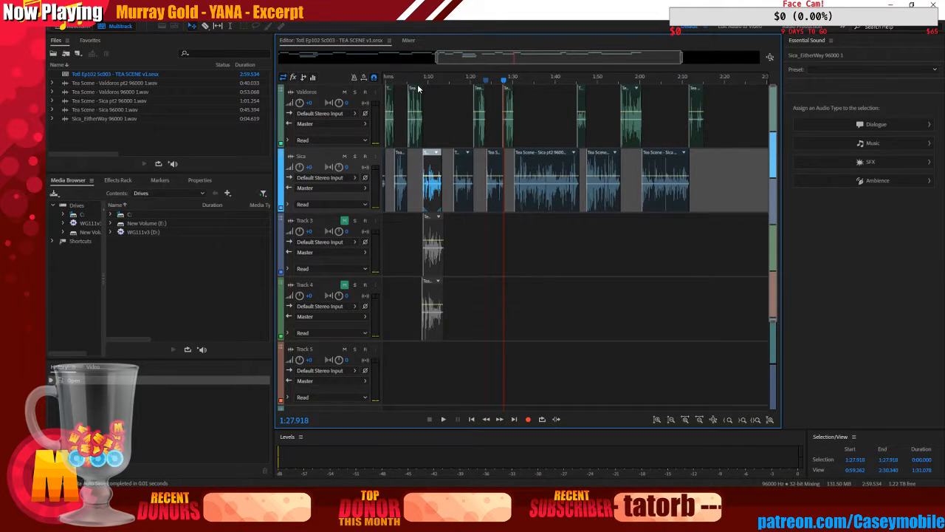
pyautogui.click(443, 419)
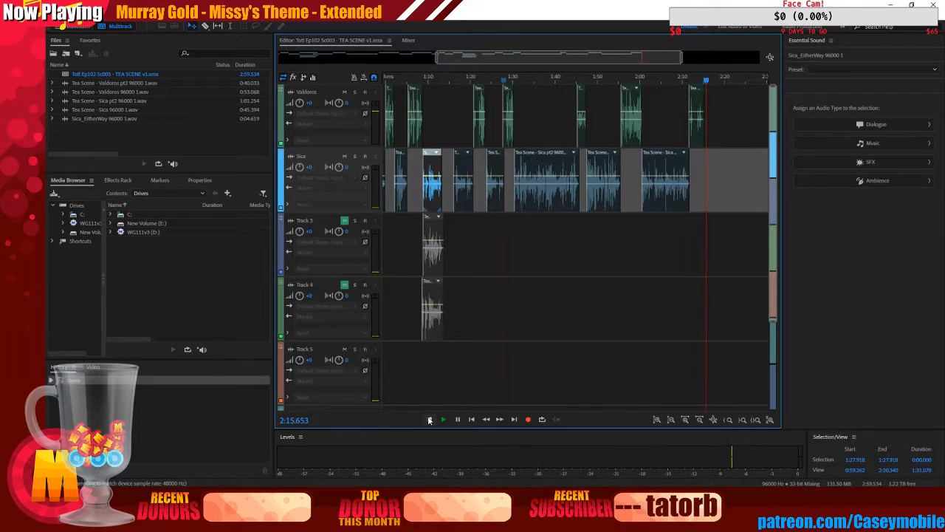
pyautogui.click(429, 419)
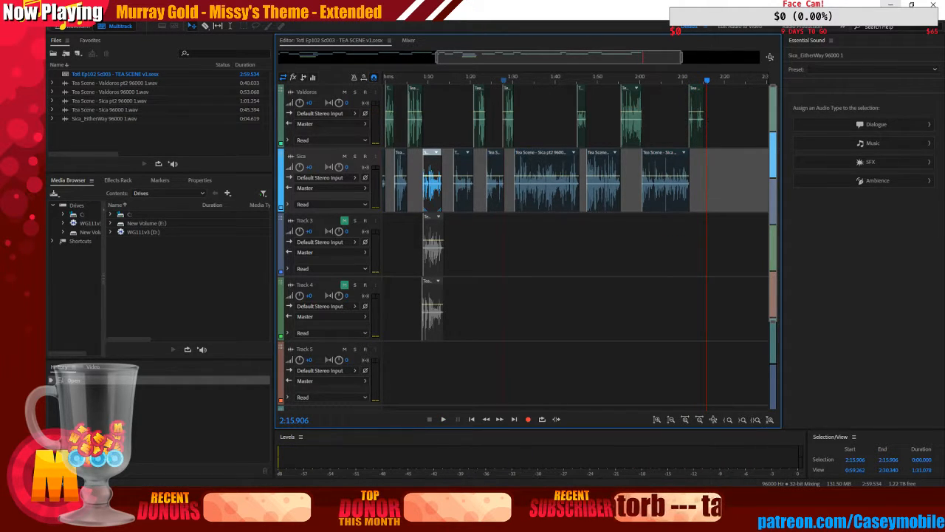
pyautogui.click(890, 4)
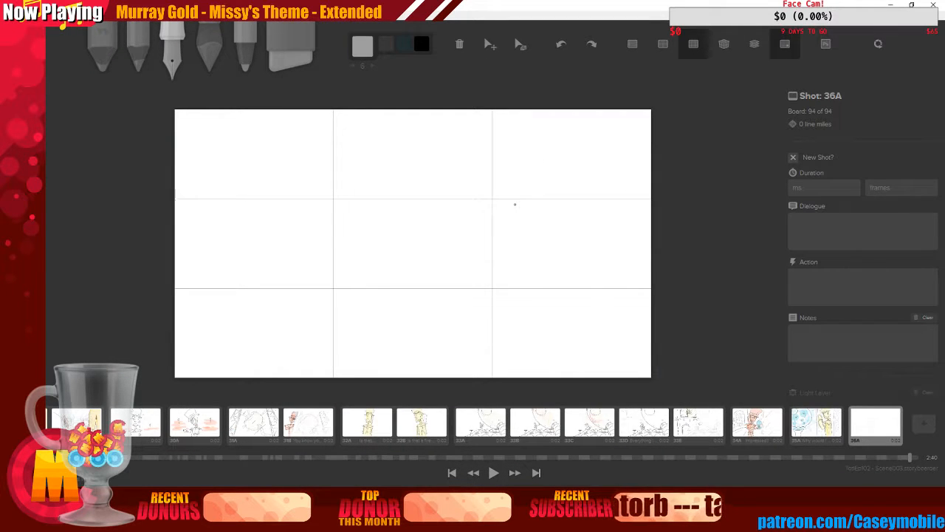
# Flip again through boards 34A and 35A and return to board 36A
pyautogui.click(766, 418)
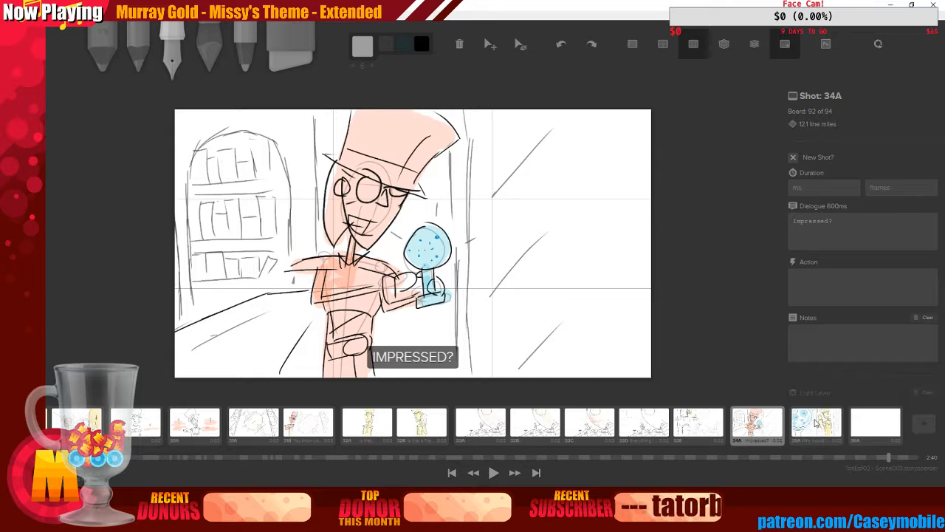
pyautogui.click(816, 423)
pyautogui.click(858, 432)
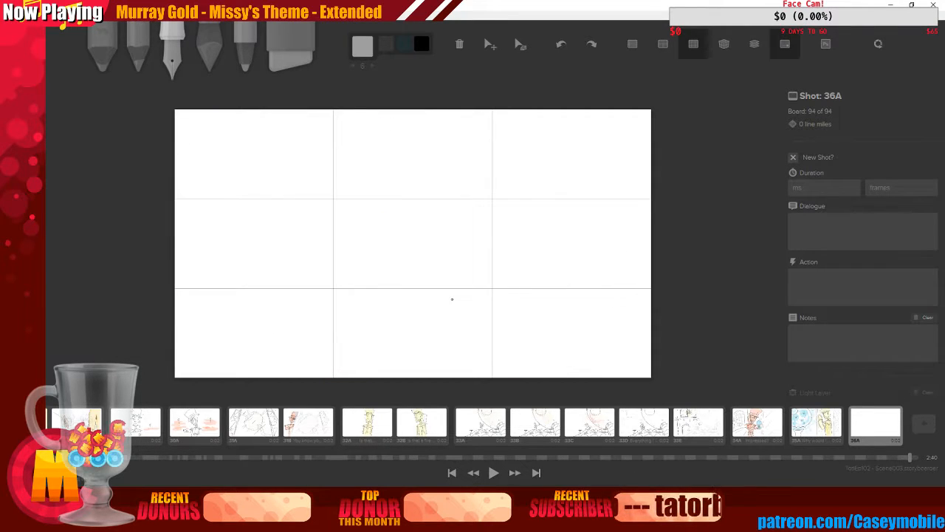
# Switch the pen colour to black and sketch a stick figure's oval head, spine and A-shaped coat on board 36A
pyautogui.click(361, 47)
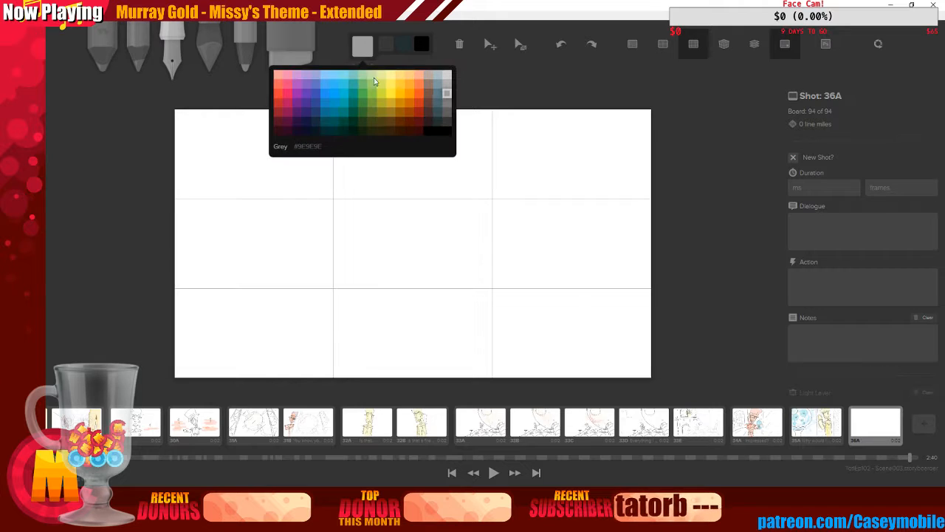
pyautogui.click(439, 132)
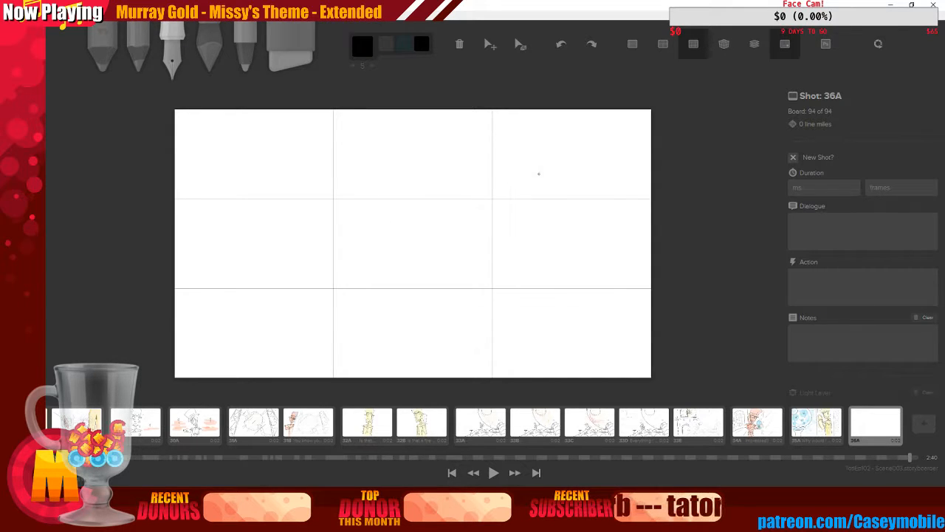
pyautogui.moveTo(514, 165)
pyautogui.mouseDown()
pyautogui.moveTo(545, 211)
pyautogui.moveTo(517, 161)
pyautogui.mouseUp()
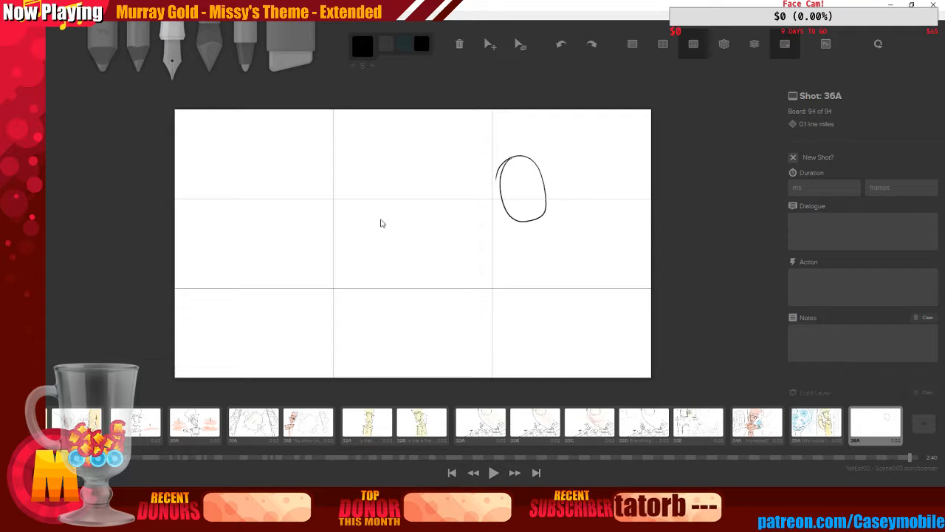
pyautogui.hotkey('ctrl', 'z')
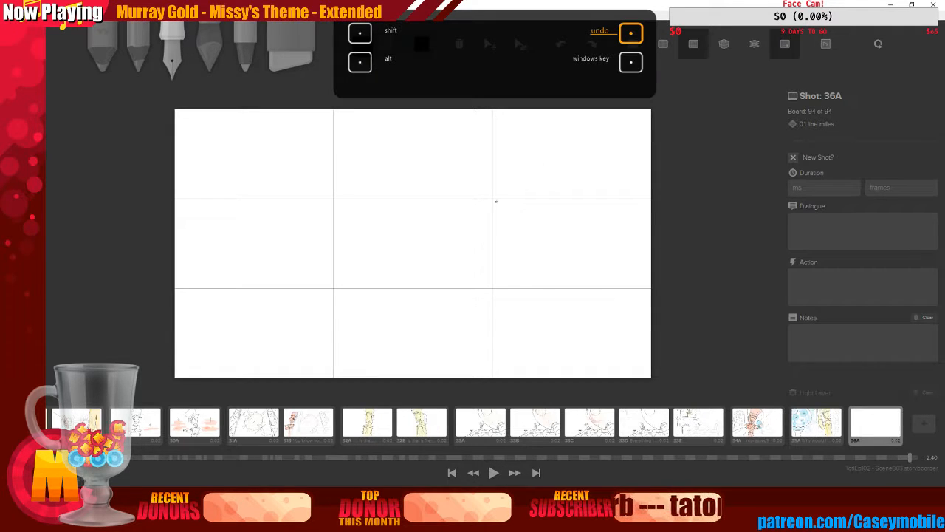
pyautogui.moveTo(487, 163)
pyautogui.mouseDown()
pyautogui.moveTo(501, 216)
pyautogui.moveTo(503, 352)
pyautogui.mouseUp()
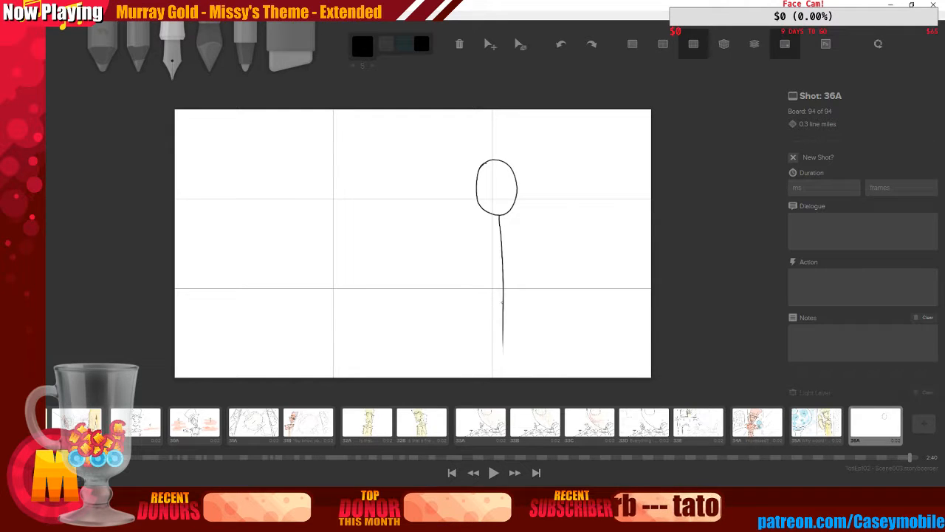
pyautogui.moveTo(473, 236)
pyautogui.mouseDown()
pyautogui.moveTo(524, 235)
pyautogui.moveTo(473, 240)
pyautogui.moveTo(503, 325)
pyautogui.mouseUp()
pyautogui.moveTo(527, 235); pyautogui.dragTo(503, 325)
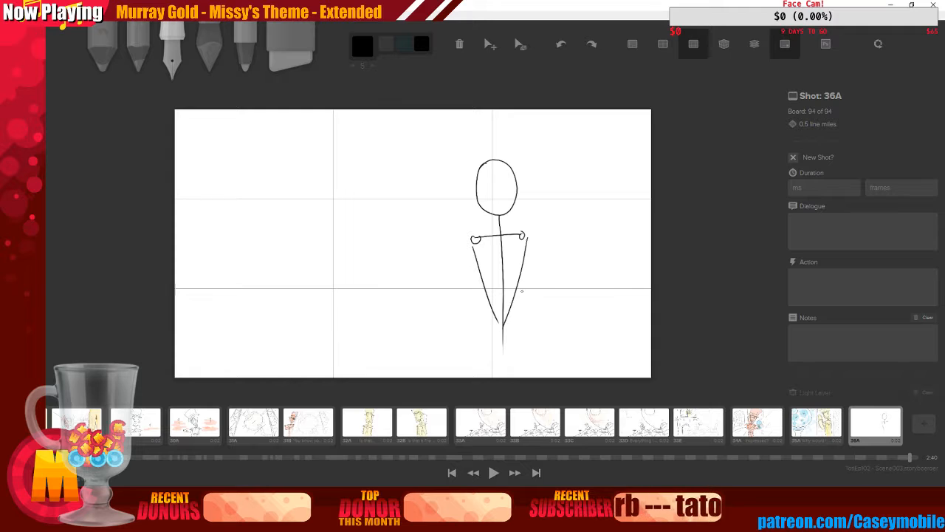
# Add raised arms with round hands to the figure and a short facial line inside the head
pyautogui.moveTo(440, 196)
pyautogui.mouseDown()
pyautogui.moveTo(459, 272)
pyautogui.moveTo(474, 246)
pyautogui.mouseUp()
pyautogui.moveTo(533, 199)
pyautogui.mouseDown()
pyautogui.moveTo(543, 263)
pyautogui.moveTo(527, 242)
pyautogui.mouseUp()
pyautogui.moveTo(477, 180)
pyautogui.mouseDown()
pyautogui.moveTo(499, 173)
pyautogui.moveTo(483, 204)
pyautogui.mouseUp()
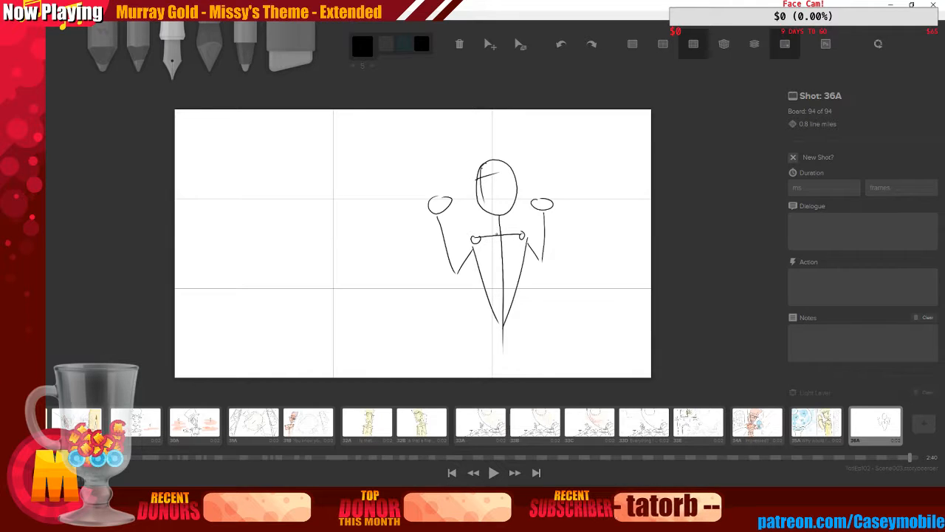
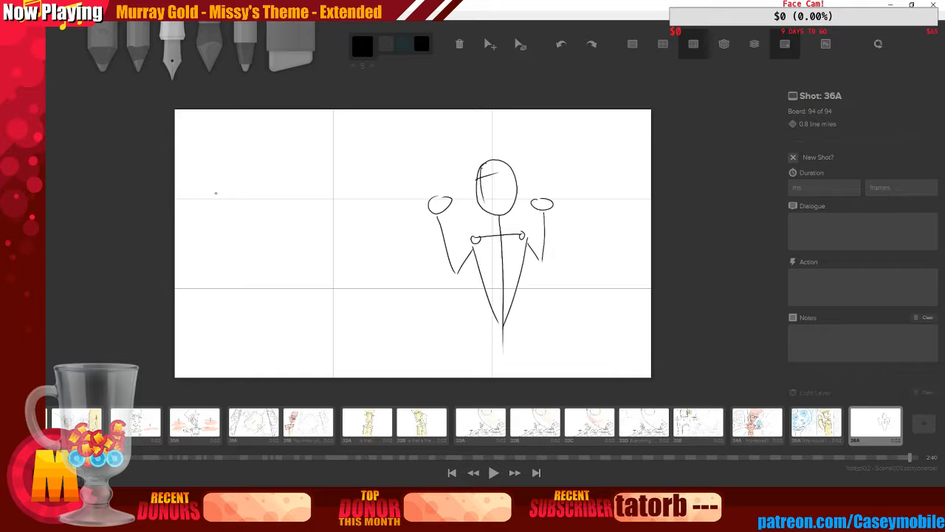
# Try sketching a second stick figure with head, spine and crossed arms at the left of board 36A
pyautogui.moveTo(223, 203)
pyautogui.mouseDown()
pyautogui.moveTo(244, 230)
pyautogui.moveTo(235, 195)
pyautogui.mouseUp()
pyautogui.moveTo(223, 233); pyautogui.dragTo(219, 325)
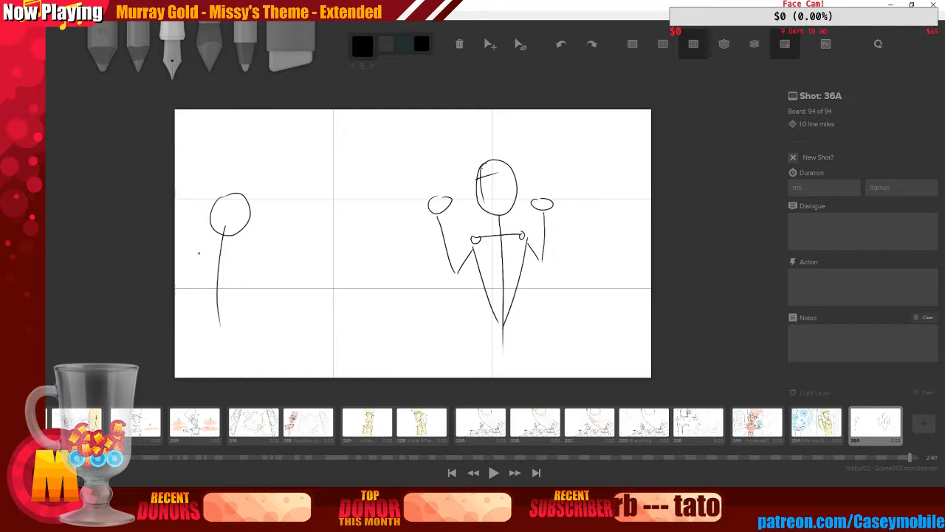
pyautogui.moveTo(199, 253); pyautogui.dragTo(238, 252)
pyautogui.hotkey('ctrl', 'z')
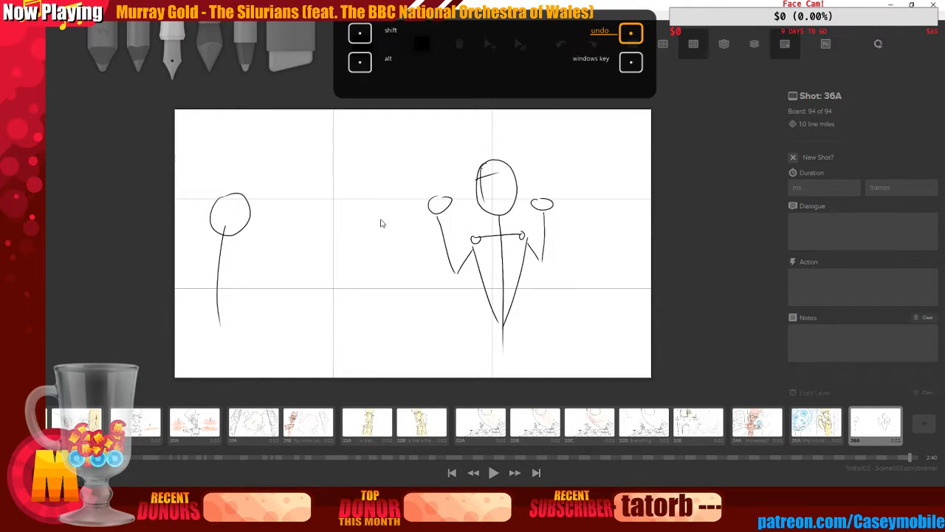
pyautogui.moveTo(211, 244)
pyautogui.mouseDown()
pyautogui.moveTo(239, 246)
pyautogui.moveTo(201, 248)
pyautogui.moveTo(214, 295)
pyautogui.mouseUp()
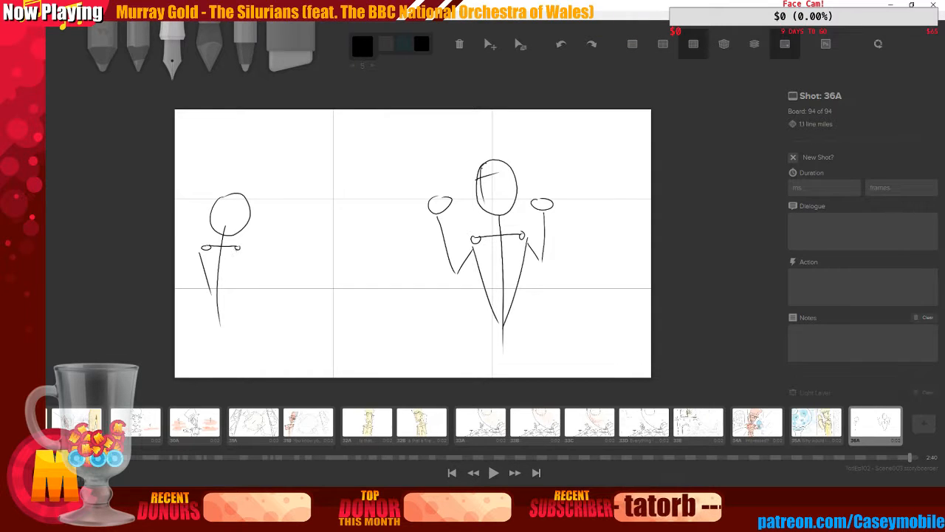
pyautogui.moveTo(238, 249); pyautogui.dragTo(225, 290)
pyautogui.moveTo(201, 248)
pyautogui.mouseDown()
pyautogui.moveTo(191, 289)
pyautogui.moveTo(213, 276)
pyautogui.moveTo(243, 281)
pyautogui.moveTo(219, 272)
pyautogui.mouseUp()
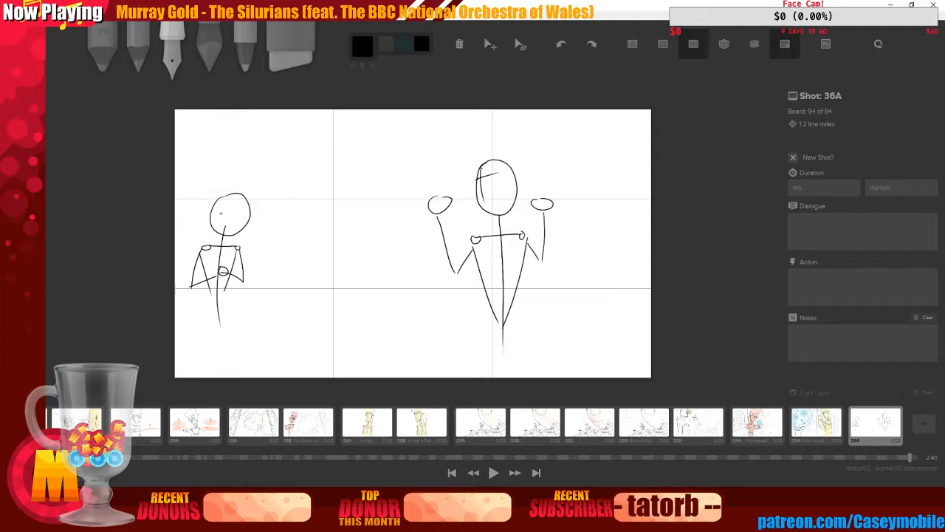
pyautogui.moveTo(195, 210); pyautogui.dragTo(262, 200)
pyautogui.hotkey('ctrl', 'z')
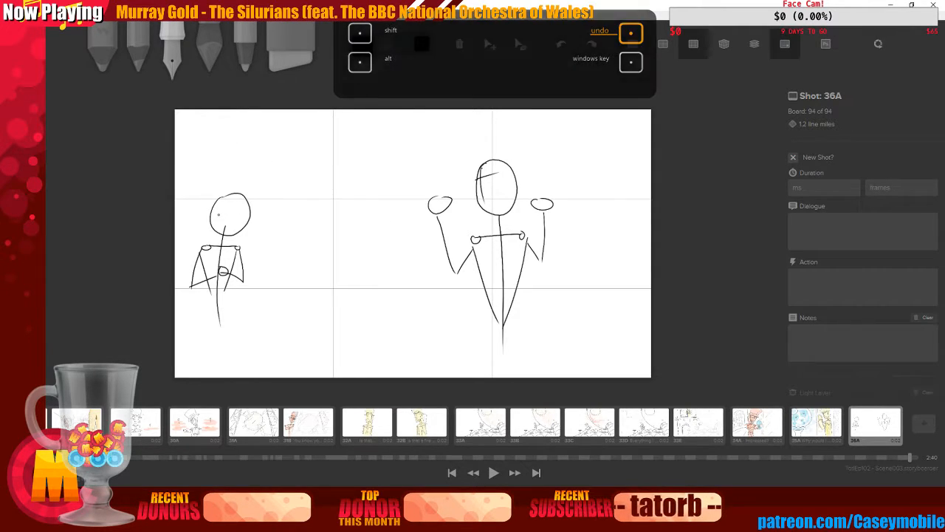
pyautogui.moveTo(217, 215); pyautogui.dragTo(250, 213)
pyautogui.hotkey('ctrl', 'z')
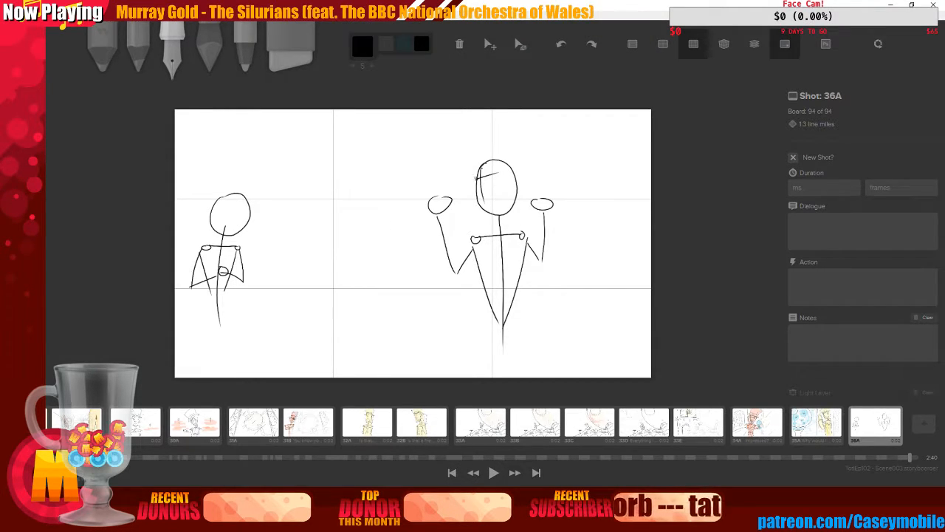
pyautogui.moveTo(476, 178); pyautogui.dragTo(499, 169)
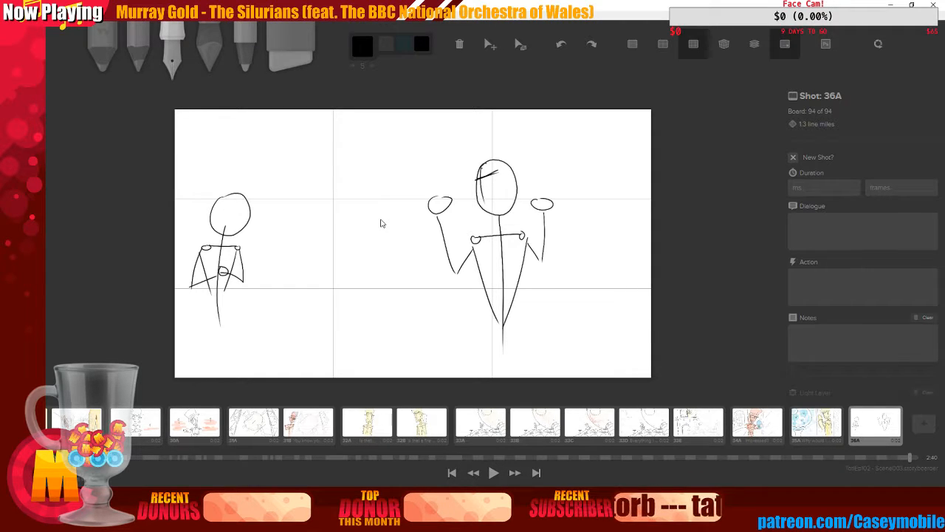
pyautogui.hotkey('ctrl', 'z')
pyautogui.hotkey('ctrl', 'z')
pyautogui.hotkey('ctrl', 'z')
pyautogui.hotkey('ctrl', 'z')
pyautogui.hotkey('ctrl', 'z')
pyautogui.hotkey('ctrl', 'z')
pyautogui.hotkey('ctrl', 'z')
pyautogui.hotkey('ctrl', 'z')
pyautogui.hotkey('ctrl', 'z')
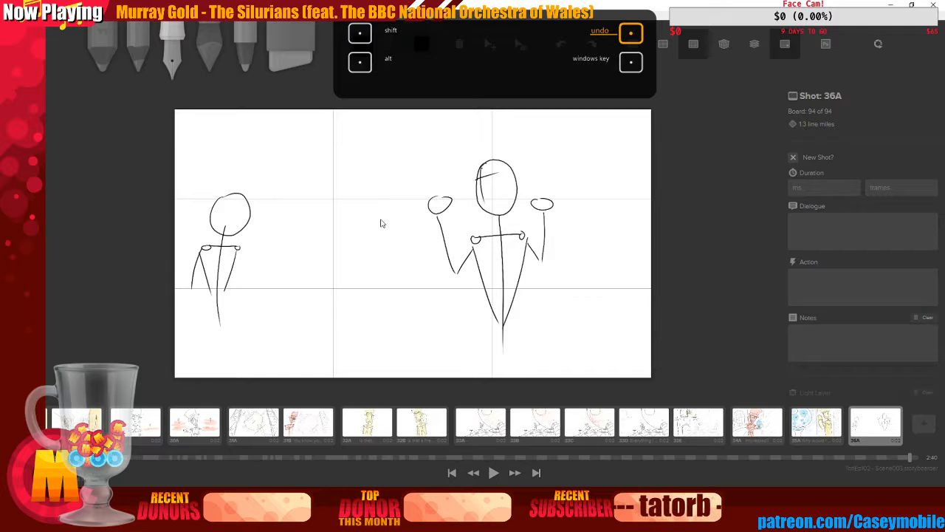
pyautogui.hotkey('ctrl', 'z')
pyautogui.hotkey('ctrl', 'z')
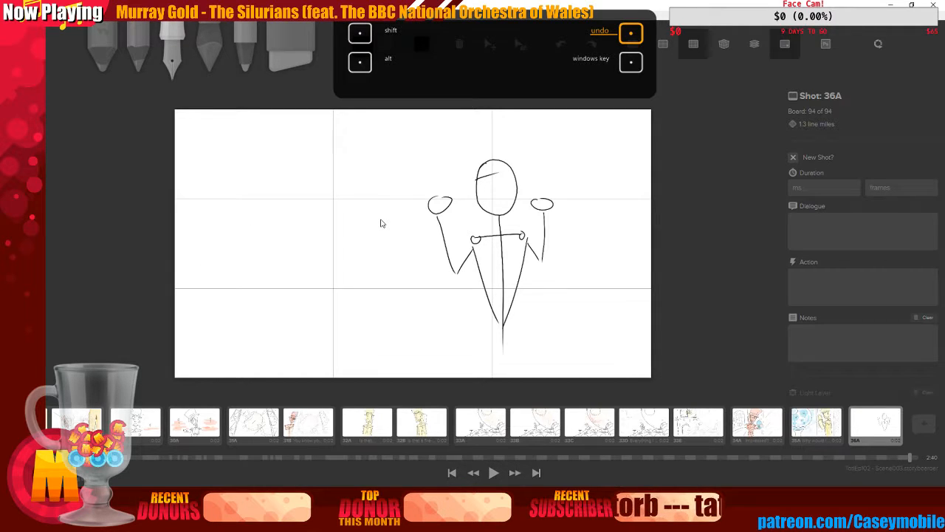
# Redraw the facial lines inside the large central figure's oval head
pyautogui.hotkey('ctrl', 'shift', 'z')
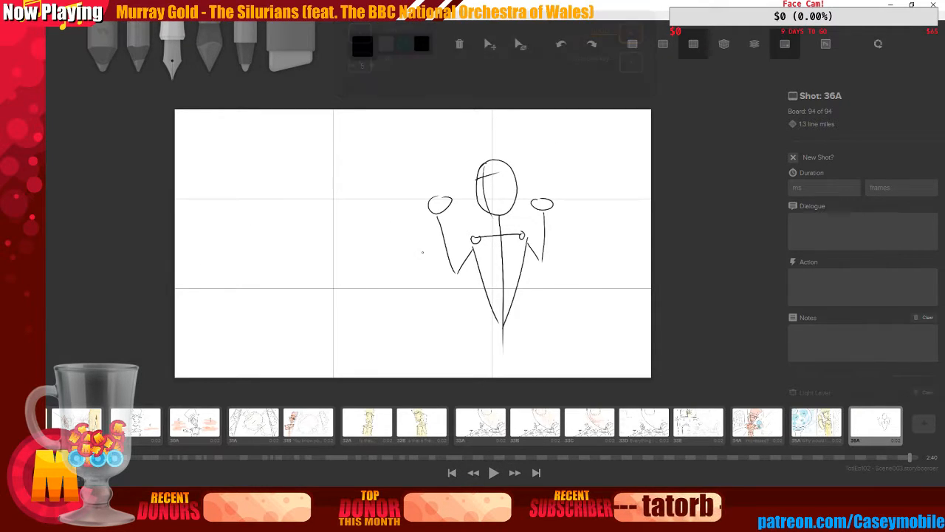
pyautogui.hotkey('ctrl', 'z')
pyautogui.hotkey('ctrl', 'z')
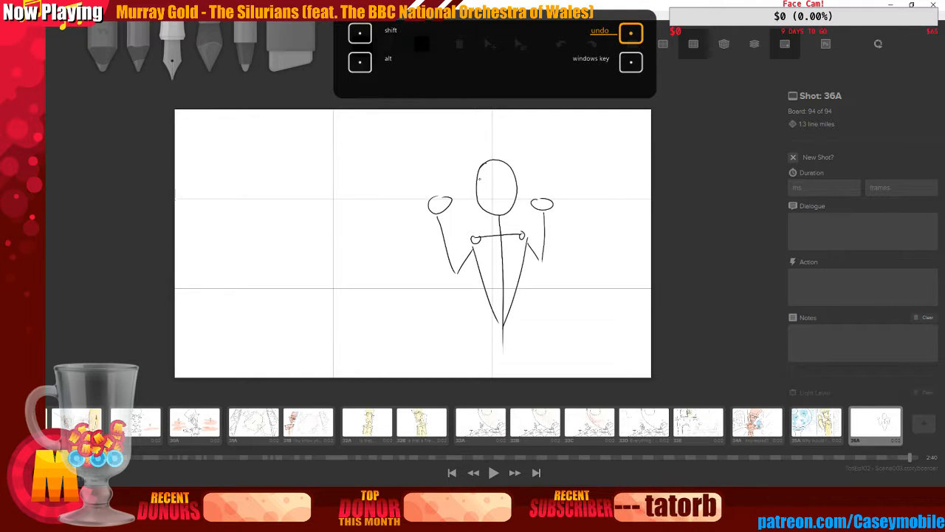
pyautogui.moveTo(478, 179)
pyautogui.mouseDown()
pyautogui.moveTo(506, 175)
pyautogui.moveTo(485, 171)
pyautogui.moveTo(486, 215)
pyautogui.mouseUp()
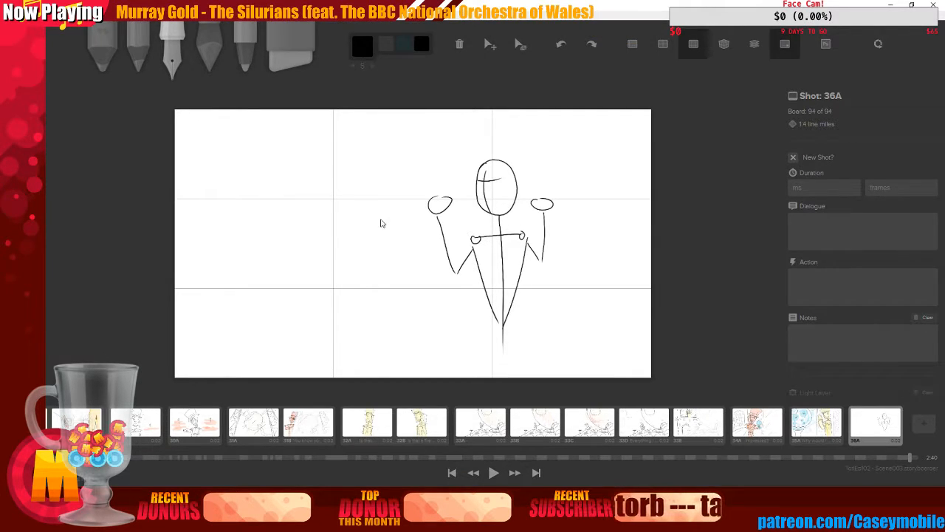
pyautogui.hotkey('ctrl', 'z')
pyautogui.hotkey('ctrl', 'z')
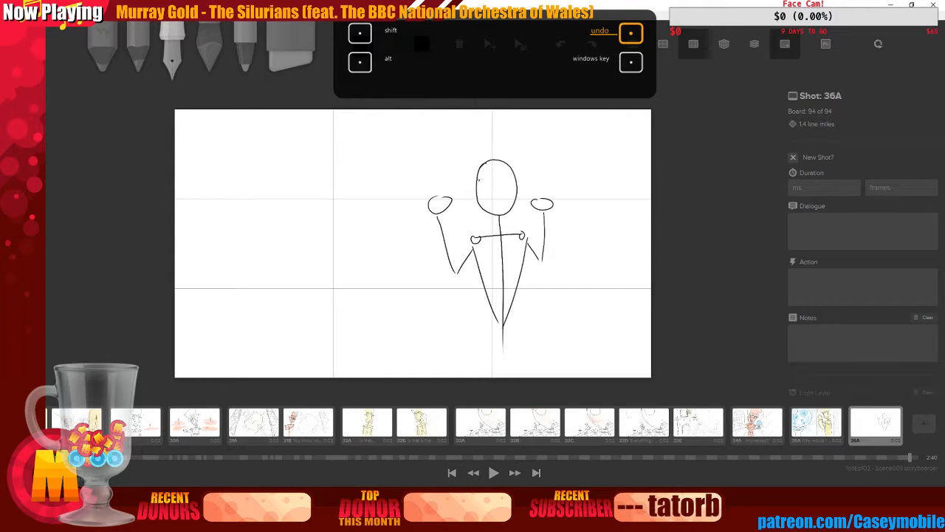
pyautogui.moveTo(432, 201); pyautogui.dragTo(508, 176)
pyautogui.hotkey('ctrl', 'z')
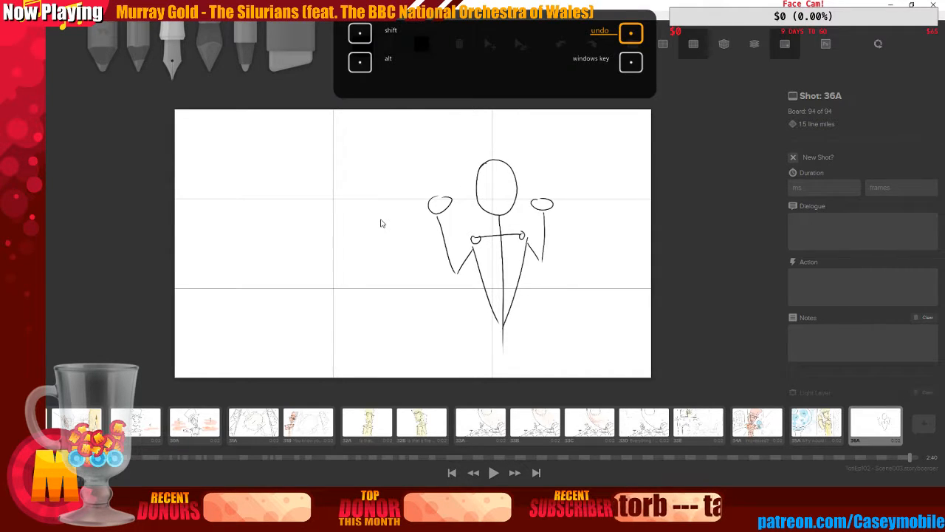
pyautogui.moveTo(478, 179)
pyautogui.mouseDown()
pyautogui.moveTo(502, 177)
pyautogui.moveTo(487, 214)
pyautogui.mouseUp()
pyautogui.moveTo(477, 180); pyautogui.dragTo(505, 171)
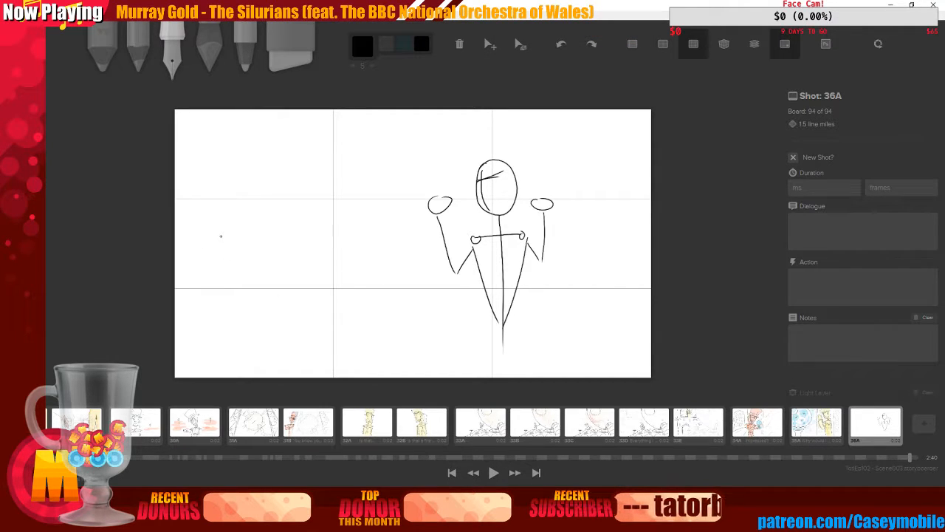
# Try repeatedly to sketch a head and spine for a second figure at the board's left
pyautogui.moveTo(227, 227); pyautogui.dragTo(238, 350)
pyautogui.moveTo(213, 205)
pyautogui.mouseDown()
pyautogui.moveTo(235, 241)
pyautogui.moveTo(222, 186)
pyautogui.mouseUp()
pyautogui.hotkey('ctrl', 'z')
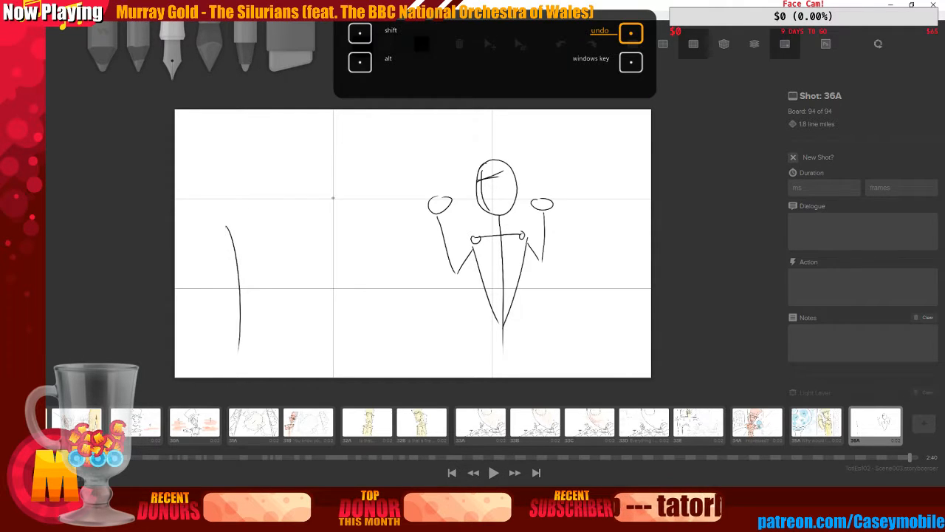
pyautogui.moveTo(237, 201); pyautogui.dragTo(238, 197)
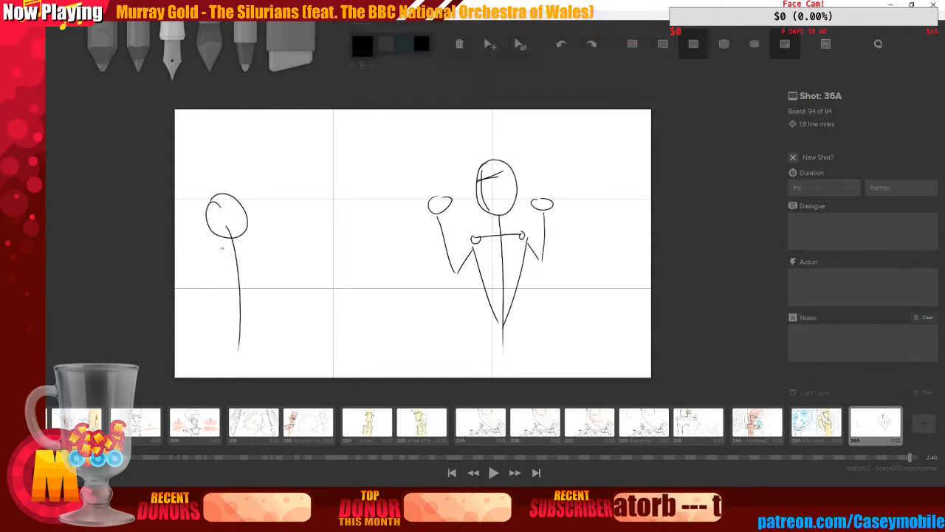
pyautogui.hotkey('ctrl', 'z')
pyautogui.hotkey('ctrl', 'z')
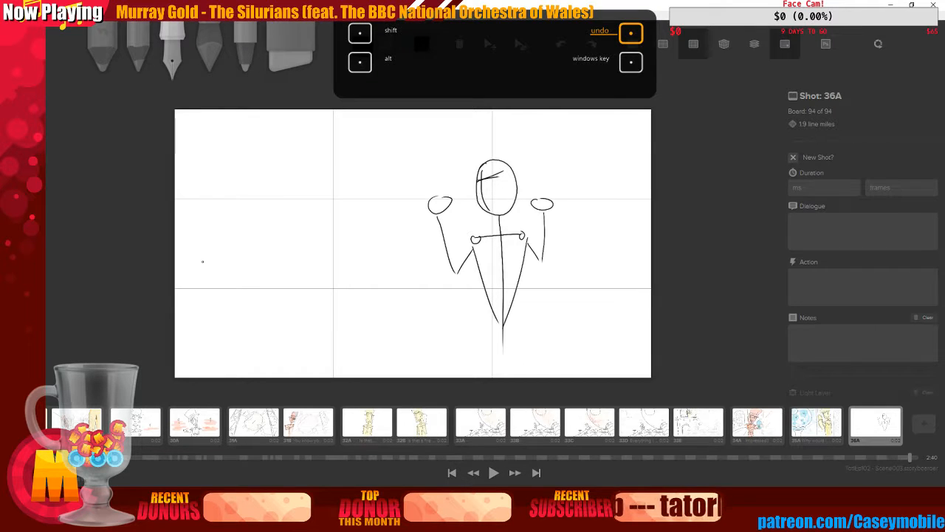
pyautogui.moveTo(244, 250); pyautogui.dragTo(248, 364)
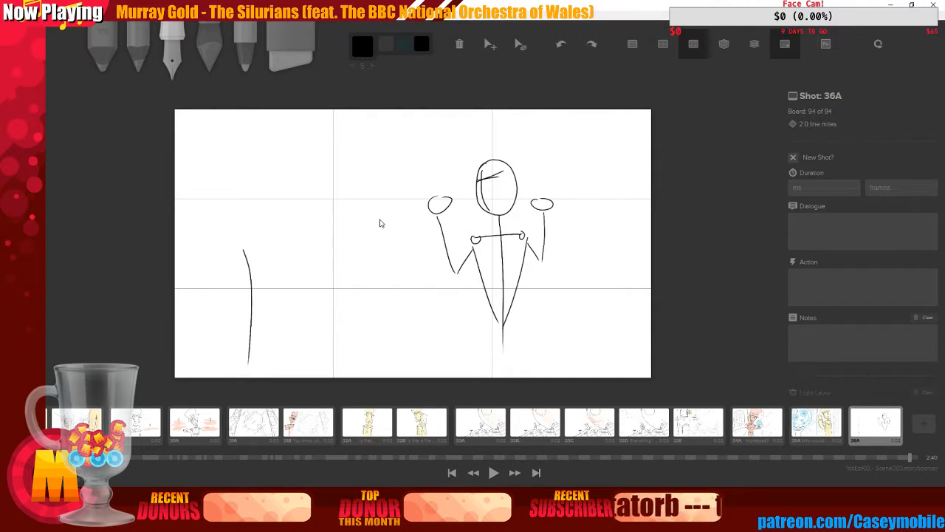
pyautogui.hotkey('ctrl', 'z')
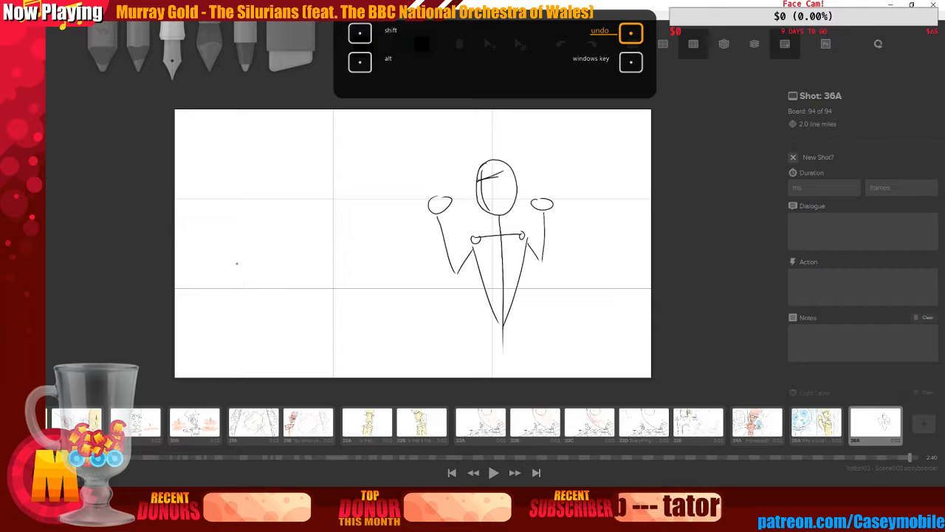
pyautogui.moveTo(232, 254); pyautogui.dragTo(241, 359)
pyautogui.moveTo(217, 200); pyautogui.dragTo(210, 237)
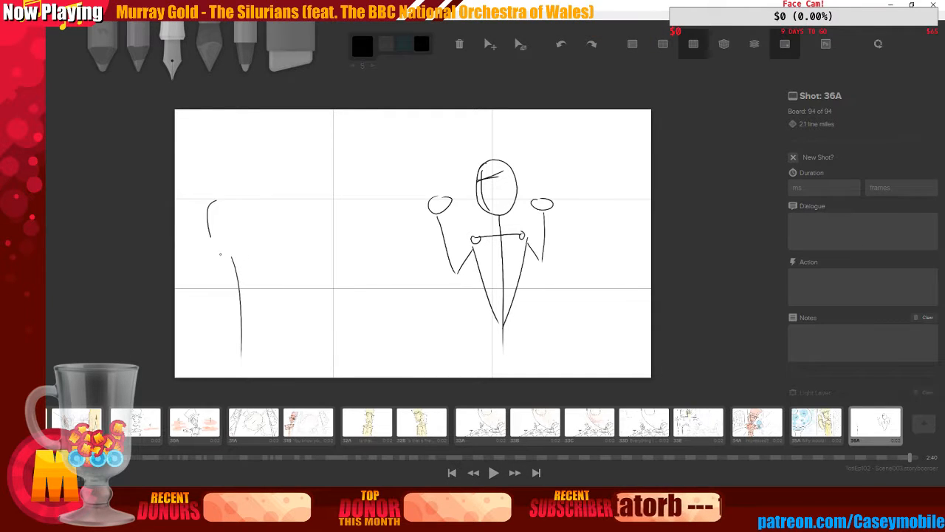
pyautogui.hotkey('ctrl', 'z')
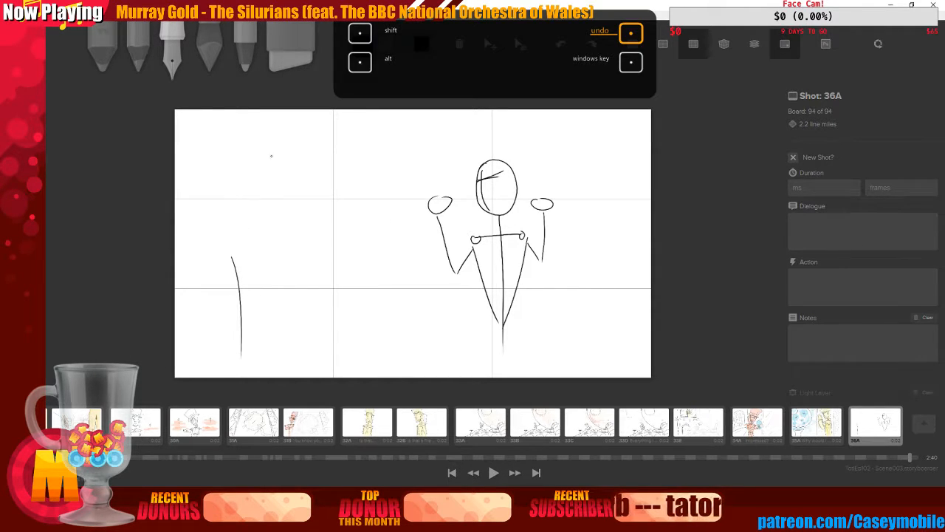
pyautogui.moveTo(221, 226)
pyautogui.mouseDown()
pyautogui.moveTo(241, 259)
pyautogui.moveTo(222, 219)
pyautogui.mouseUp()
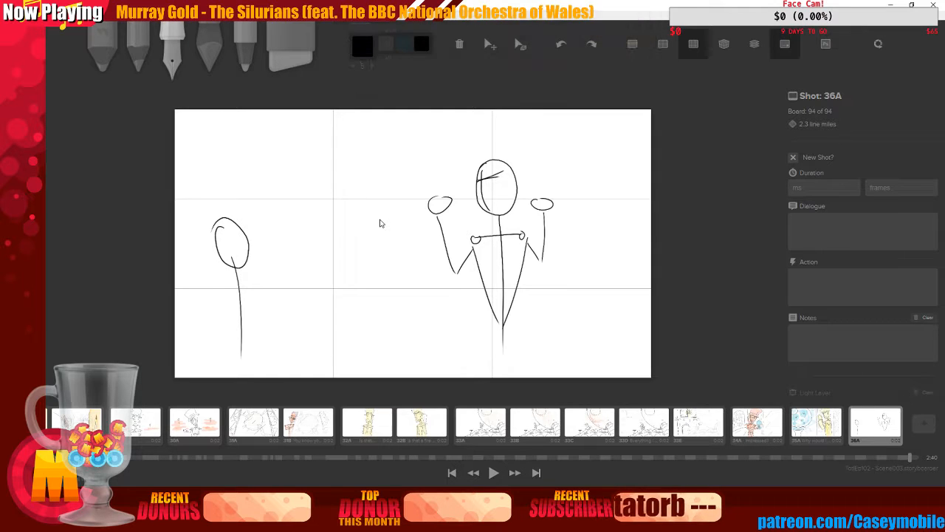
pyautogui.hotkey('ctrl', 'z')
pyautogui.hotkey('ctrl', 'z')
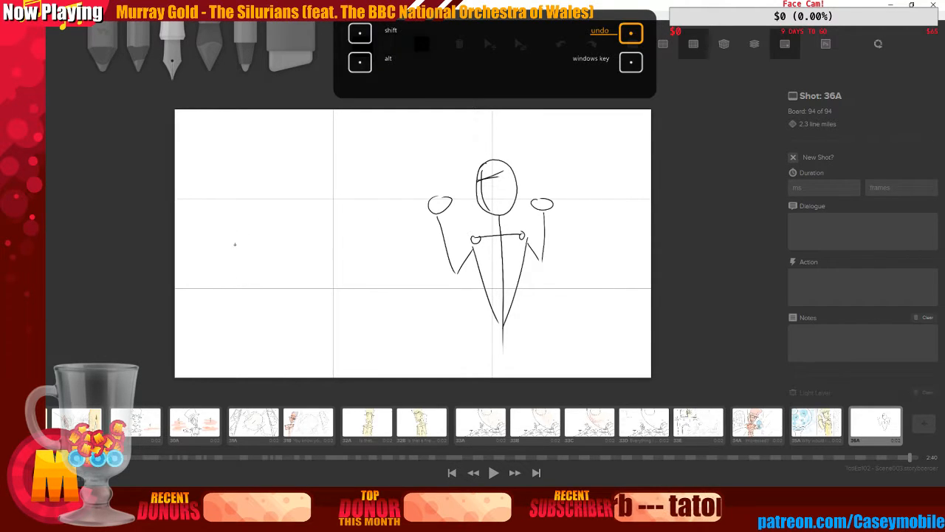
pyautogui.moveTo(234, 245); pyautogui.dragTo(250, 356)
pyautogui.hotkey('ctrl', 'z')
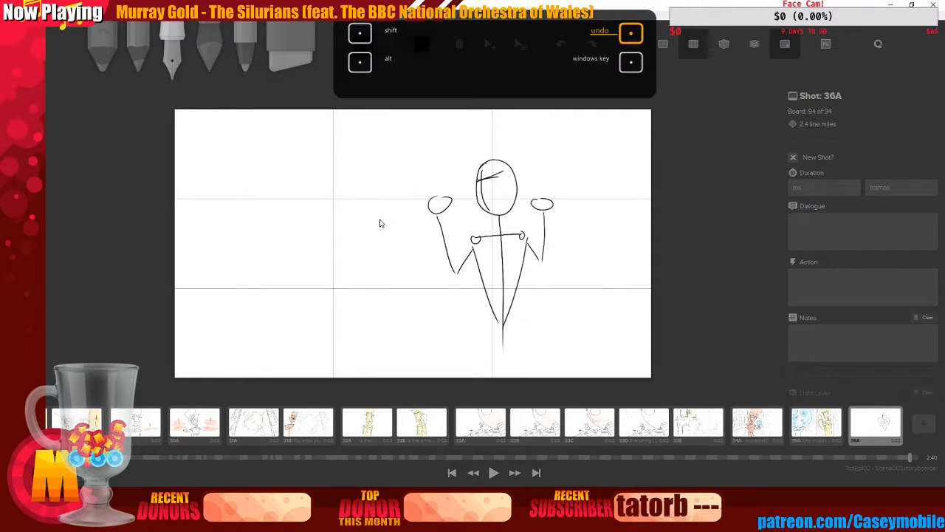
pyautogui.moveTo(238, 254); pyautogui.dragTo(249, 340)
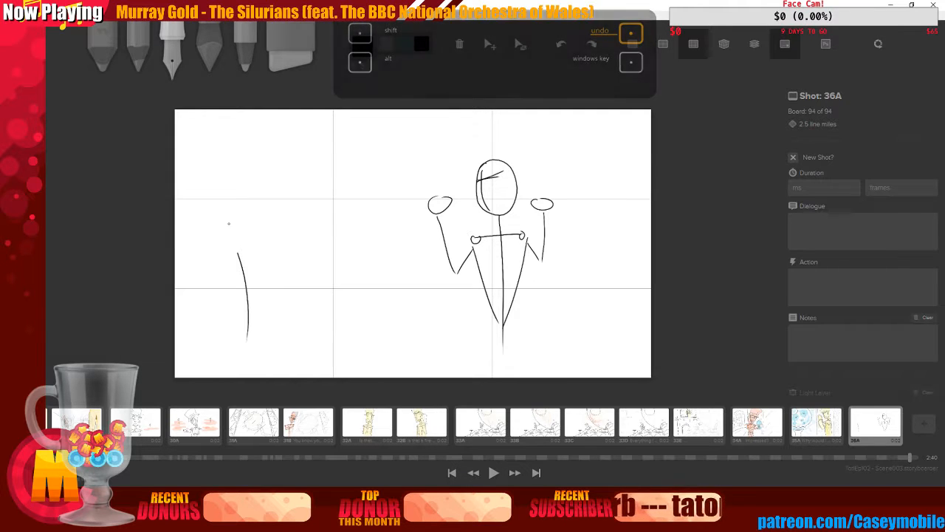
pyautogui.moveTo(226, 226)
pyautogui.mouseDown()
pyautogui.moveTo(232, 208)
pyautogui.moveTo(217, 220)
pyautogui.moveTo(245, 229)
pyautogui.moveTo(232, 242)
pyautogui.moveTo(238, 256)
pyautogui.moveTo(242, 226)
pyautogui.mouseUp()
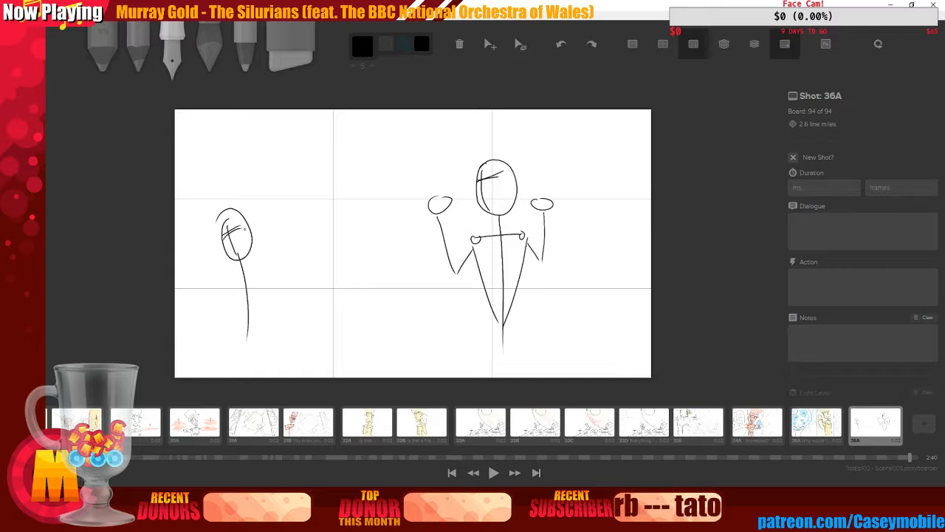
pyautogui.hotkey('ctrl', 'z')
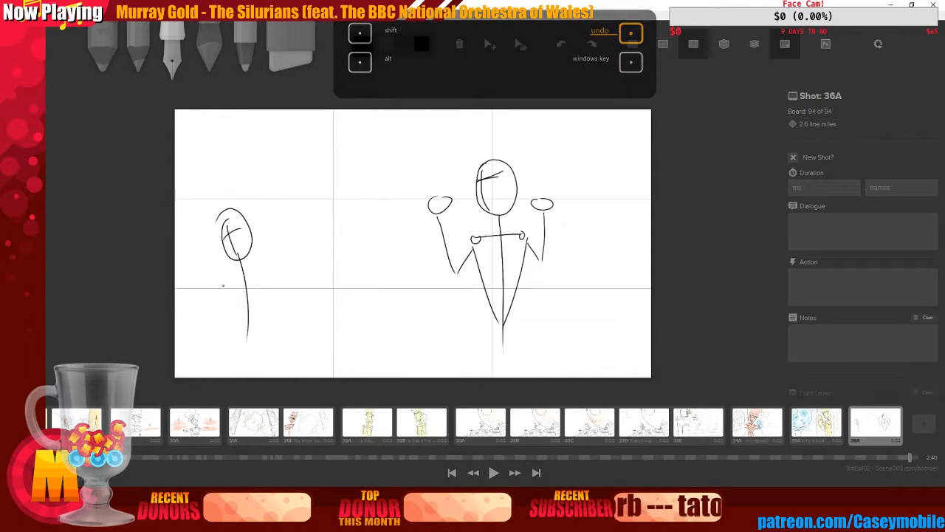
pyautogui.moveTo(226, 279); pyautogui.dragTo(268, 262)
pyautogui.hotkey('ctrl', 'z')
pyautogui.hotkey('ctrl', 'z')
pyautogui.hotkey('ctrl', 'z')
pyautogui.hotkey('ctrl', 'z')
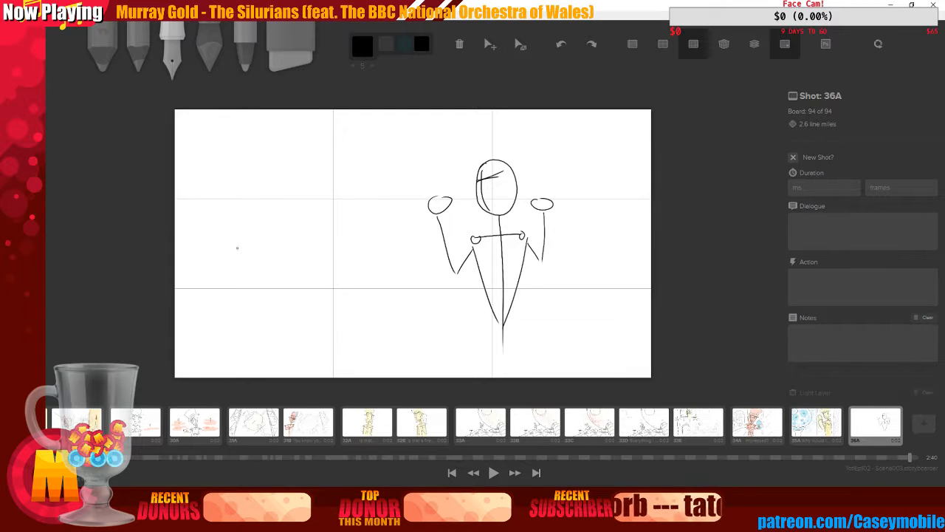
# Sketch a second stick figure at the board's left with spine, A-shaped coat, shoulders and an oval head
pyautogui.moveTo(237, 242); pyautogui.dragTo(238, 370)
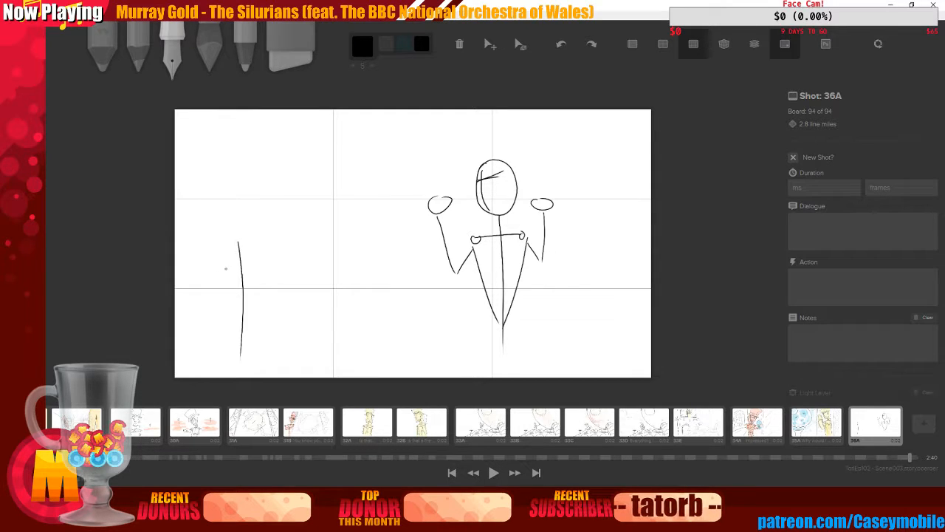
pyautogui.moveTo(222, 268)
pyautogui.mouseDown()
pyautogui.moveTo(266, 257)
pyautogui.moveTo(224, 271)
pyautogui.moveTo(236, 310)
pyautogui.mouseUp()
pyautogui.moveTo(267, 257); pyautogui.dragTo(256, 318)
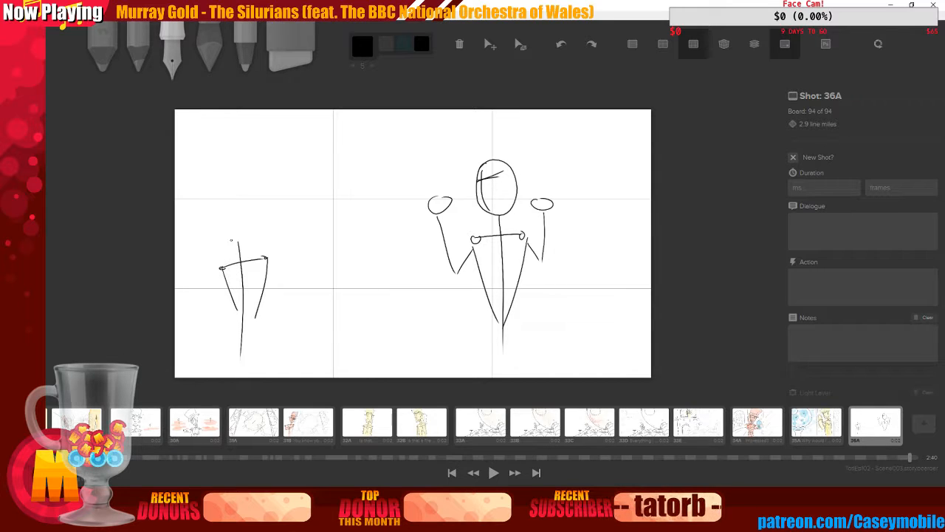
pyautogui.moveTo(228, 211)
pyautogui.mouseDown()
pyautogui.moveTo(244, 191)
pyautogui.moveTo(218, 235)
pyautogui.mouseUp()
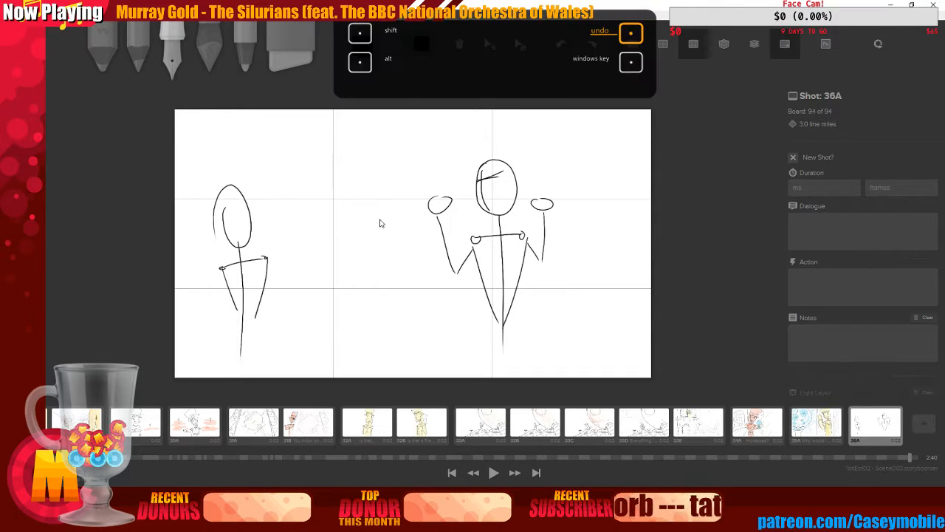
pyautogui.hotkey('ctrl', 'z')
pyautogui.moveTo(221, 197)
pyautogui.mouseDown()
pyautogui.moveTo(243, 249)
pyautogui.moveTo(215, 227)
pyautogui.mouseUp()
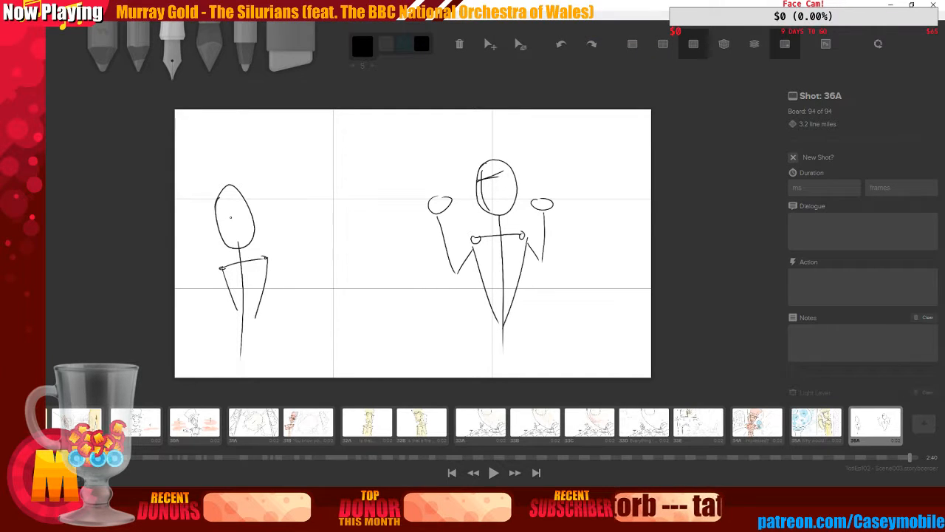
# Add crossing facial guide lines inside the second figure's head
pyautogui.moveTo(221, 214)
pyautogui.mouseDown()
pyautogui.moveTo(254, 205)
pyautogui.moveTo(238, 247)
pyautogui.mouseUp()
pyautogui.hotkey('ctrl', 'z')
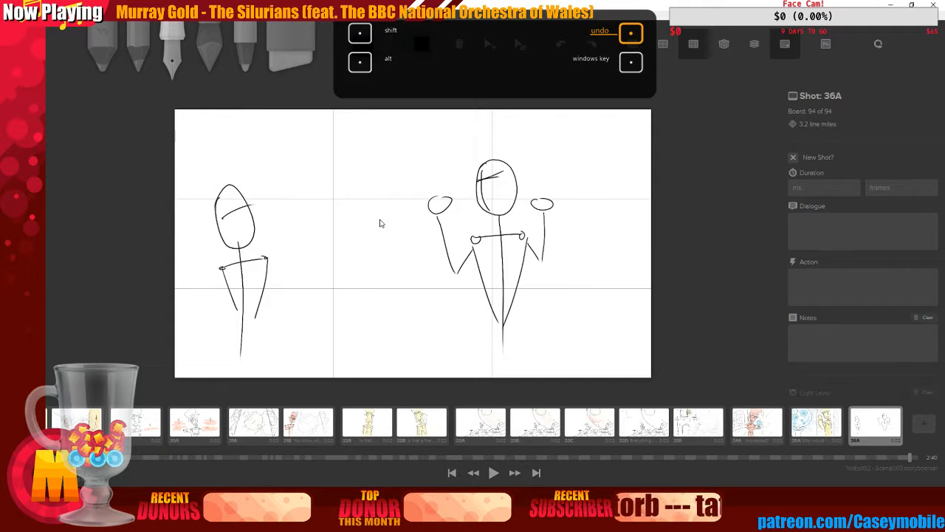
pyautogui.moveTo(232, 194)
pyautogui.mouseDown()
pyautogui.moveTo(243, 239)
pyautogui.moveTo(244, 203)
pyautogui.mouseUp()
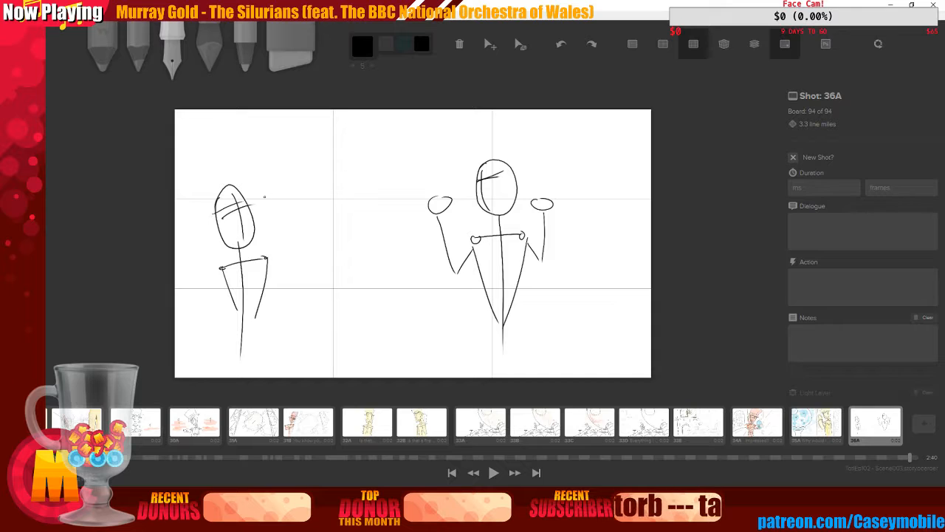
# Undo the last stroke and add outstretched arms with small oval hands to the left figure
pyautogui.hotkey('ctrl', 'z')
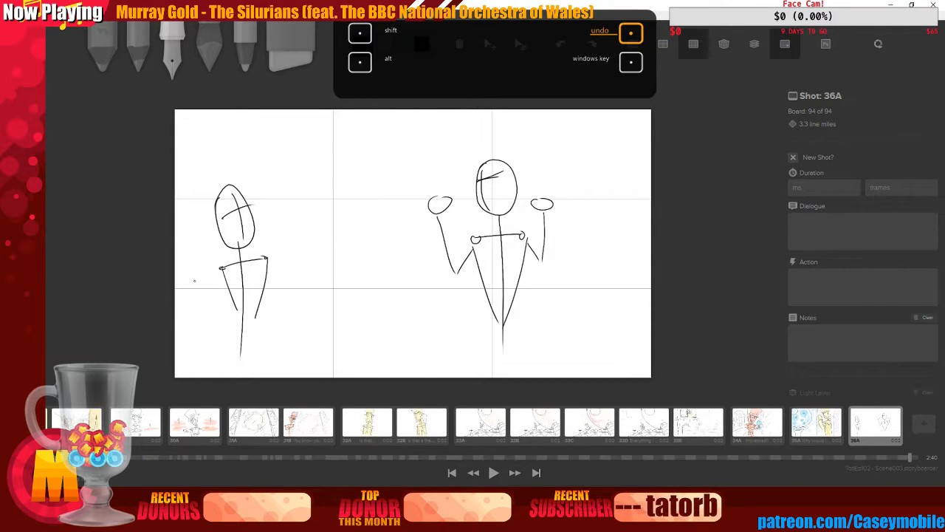
pyautogui.moveTo(179, 293); pyautogui.dragTo(212, 273)
pyautogui.moveTo(267, 259); pyautogui.dragTo(318, 283)
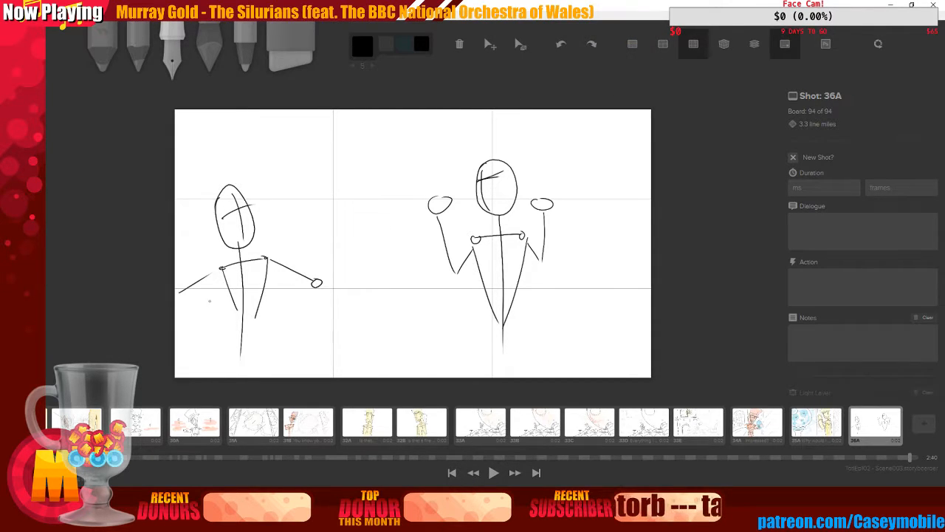
pyautogui.moveTo(184, 288); pyautogui.dragTo(182, 288)
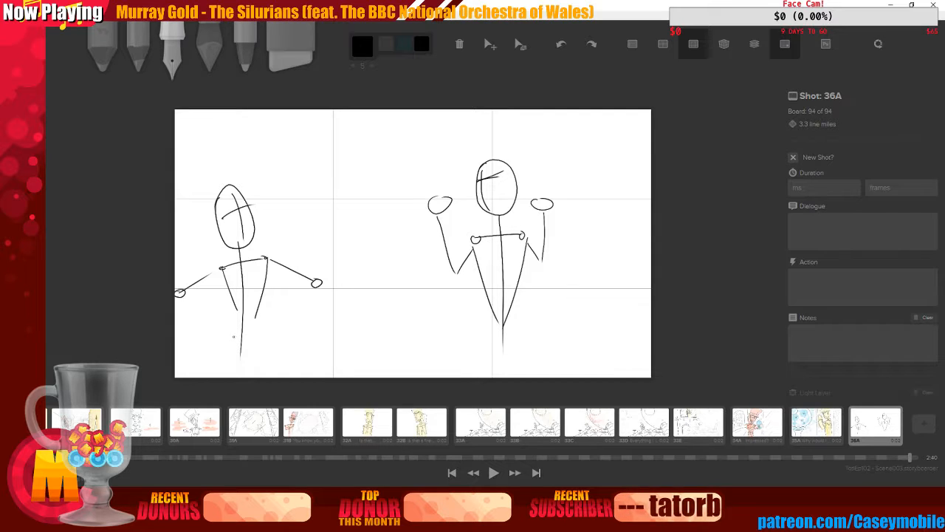
pyautogui.moveTo(230, 341)
pyautogui.mouseDown()
pyautogui.moveTo(261, 334)
pyautogui.moveTo(213, 373)
pyautogui.mouseUp()
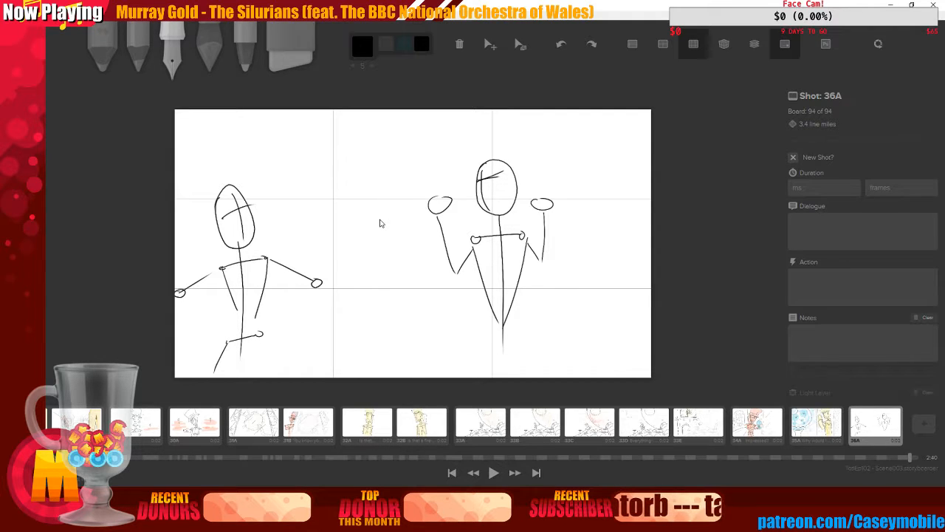
pyautogui.hotkey('ctrl', 'z')
pyautogui.hotkey('ctrl', 'z')
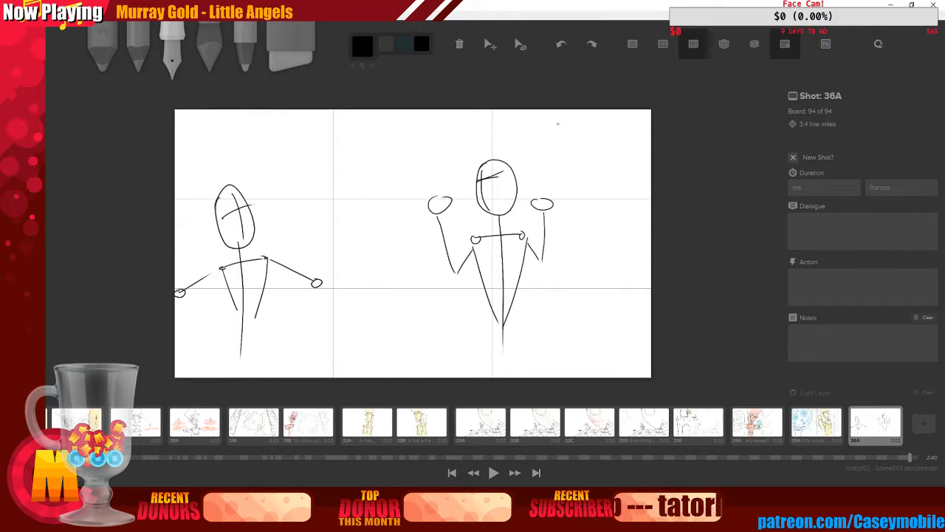
# Merge the main drawing layer down to the light reference layer
pyautogui.scroll(-1, 905, 272)
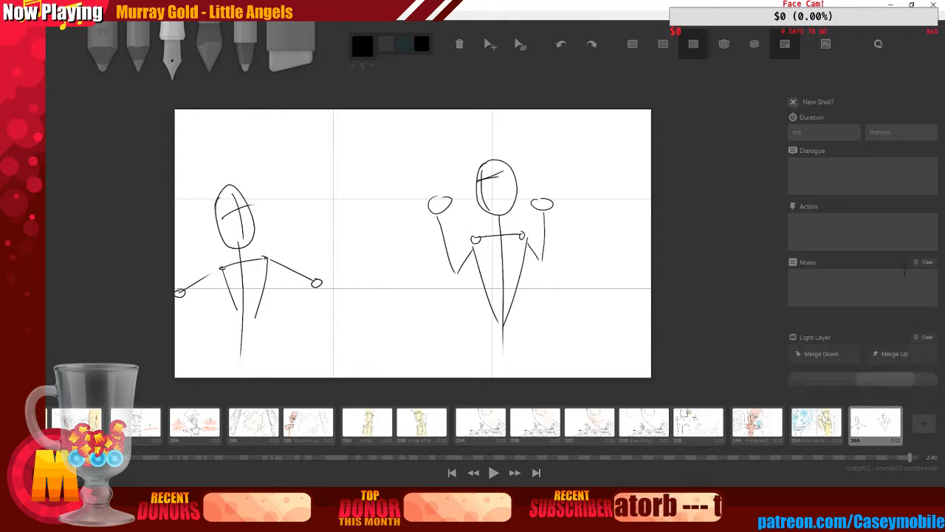
pyautogui.scroll(-3, 905, 272)
pyautogui.click(836, 221)
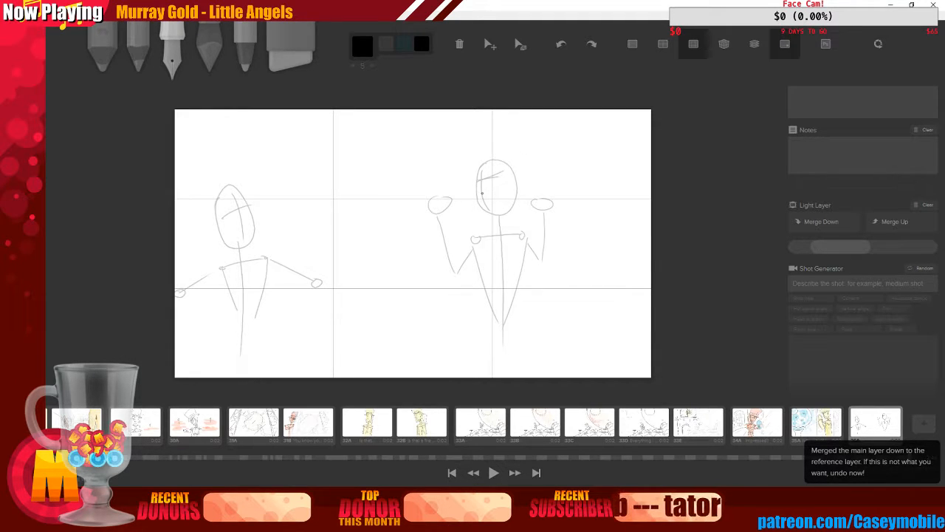
pyautogui.moveTo(475, 174); pyautogui.dragTo(483, 219)
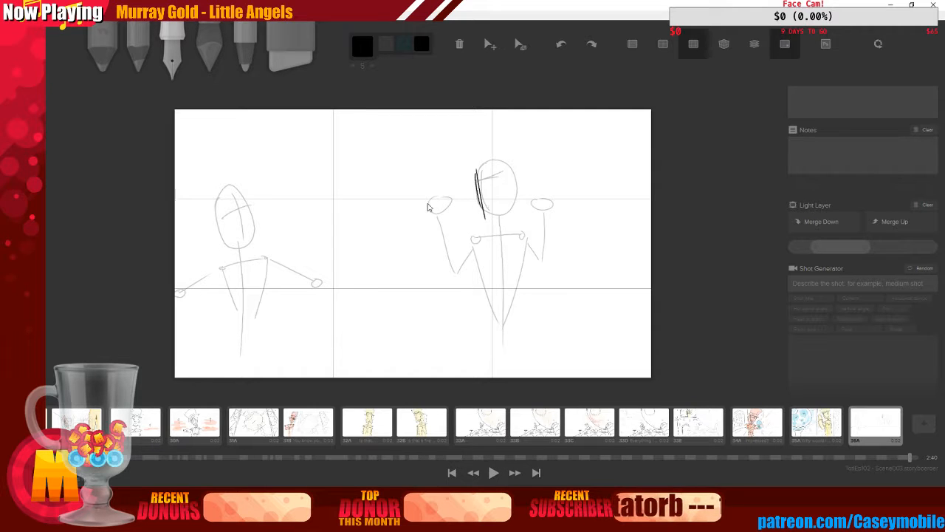
pyautogui.hotkey('ctrl', 'z')
pyautogui.hotkey('ctrl', 'z')
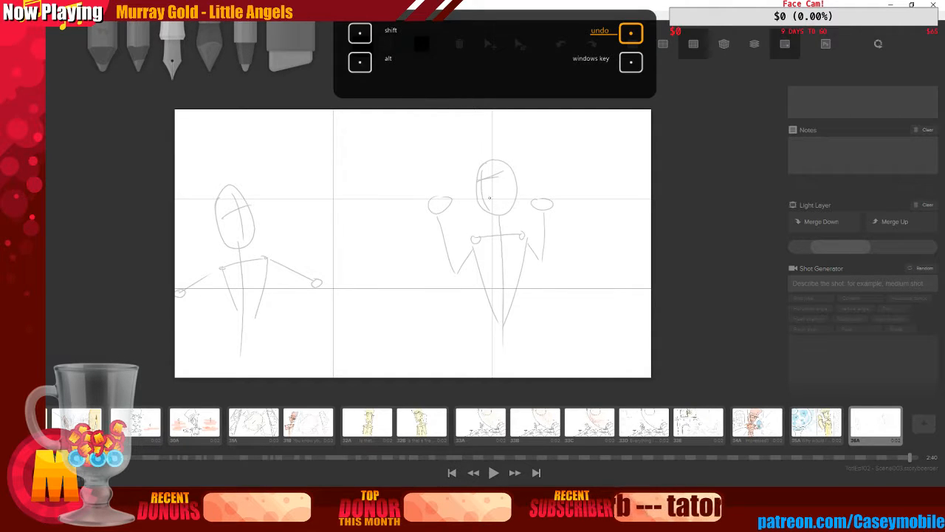
pyautogui.moveTo(489, 172)
pyautogui.mouseDown()
pyautogui.moveTo(456, 184)
pyautogui.moveTo(431, 207)
pyautogui.mouseUp()
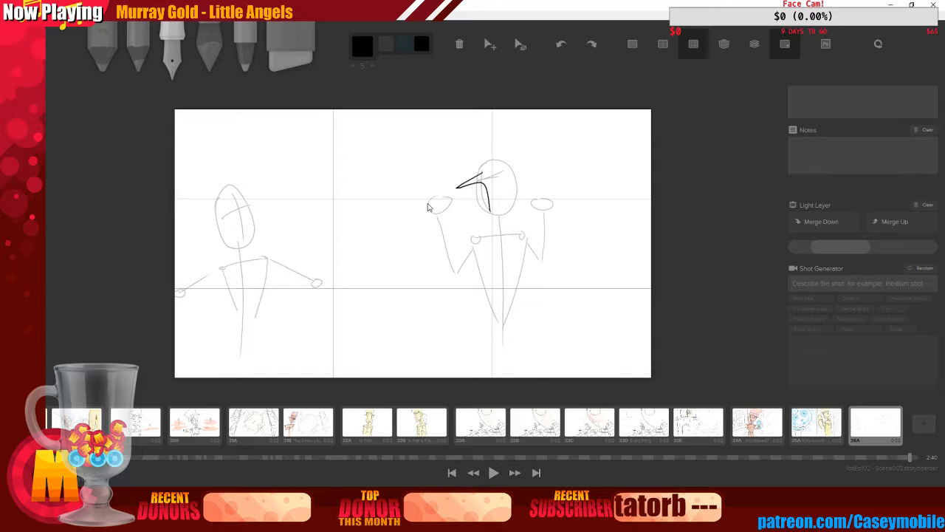
pyautogui.hotkey('ctrl', 'z')
pyautogui.hotkey('ctrl', 'z')
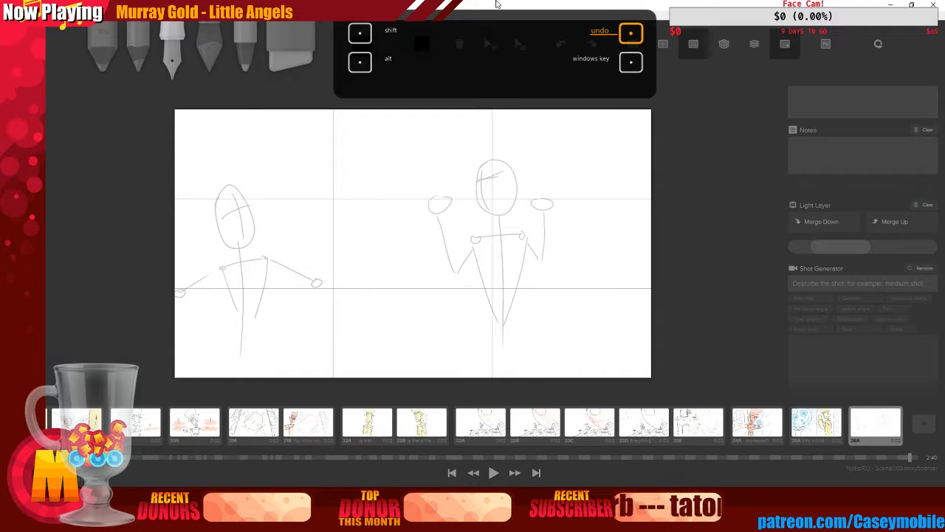
pyautogui.click(826, 44)
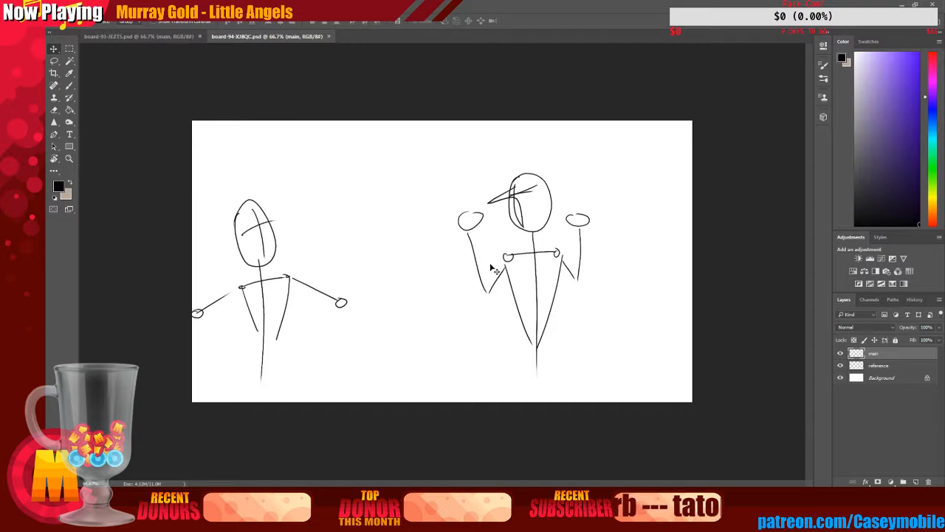
pyautogui.click(330, 37)
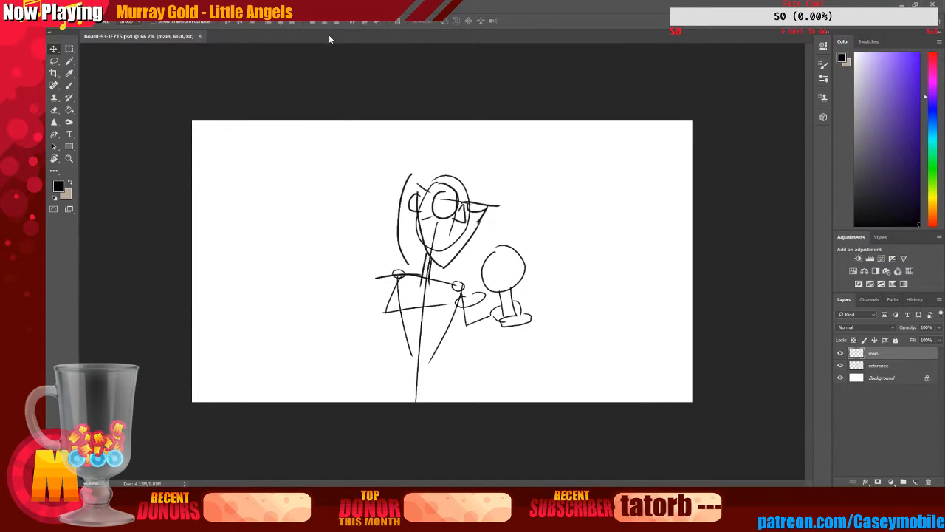
pyautogui.hotkey('alt', 'Tab')
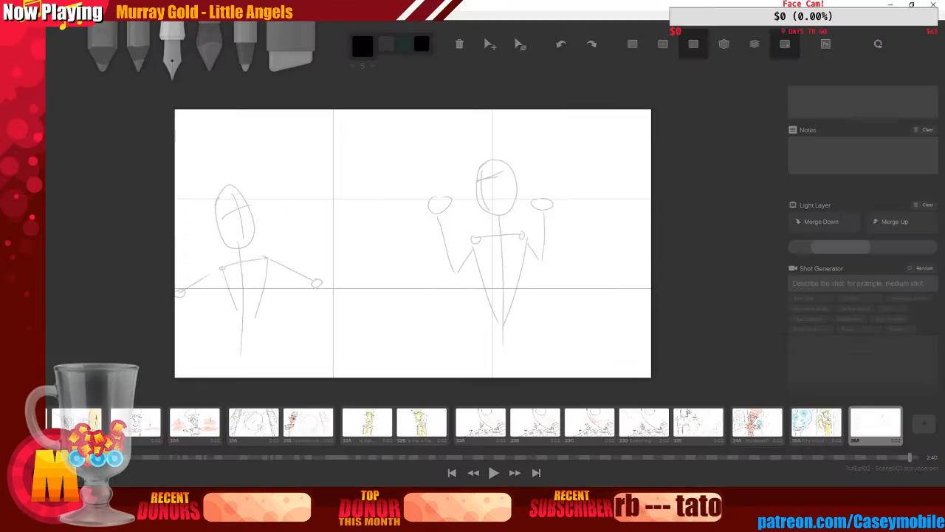
pyautogui.click(828, 42)
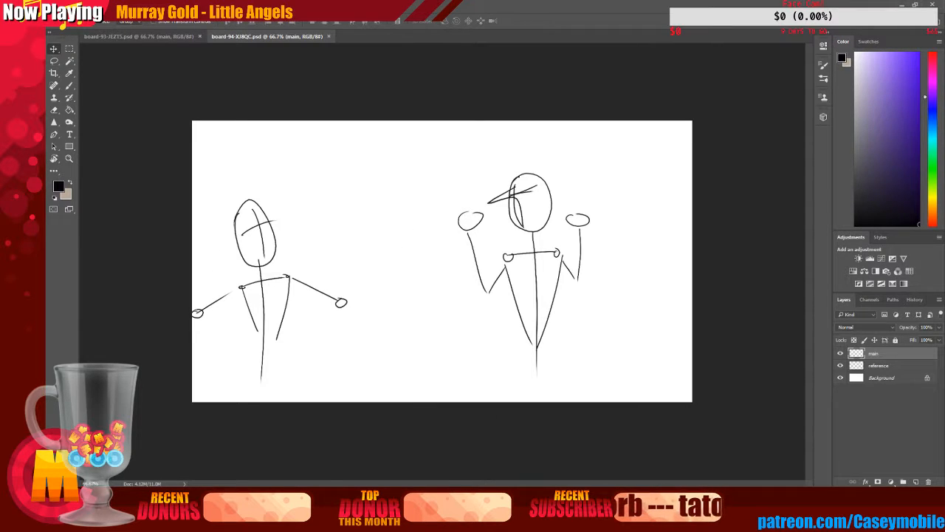
pyautogui.click(329, 37)
pyautogui.hotkey('alt', 'Tab')
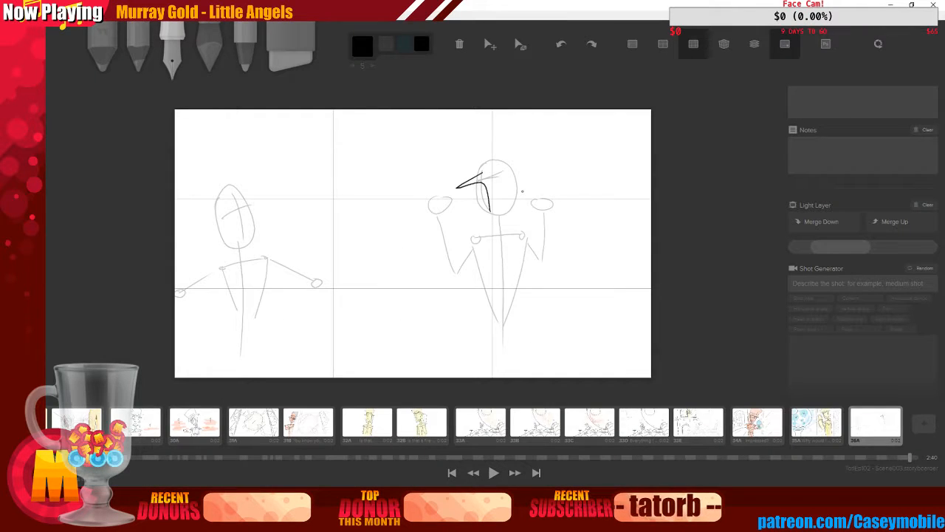
pyautogui.hotkey('ctrl', 'z')
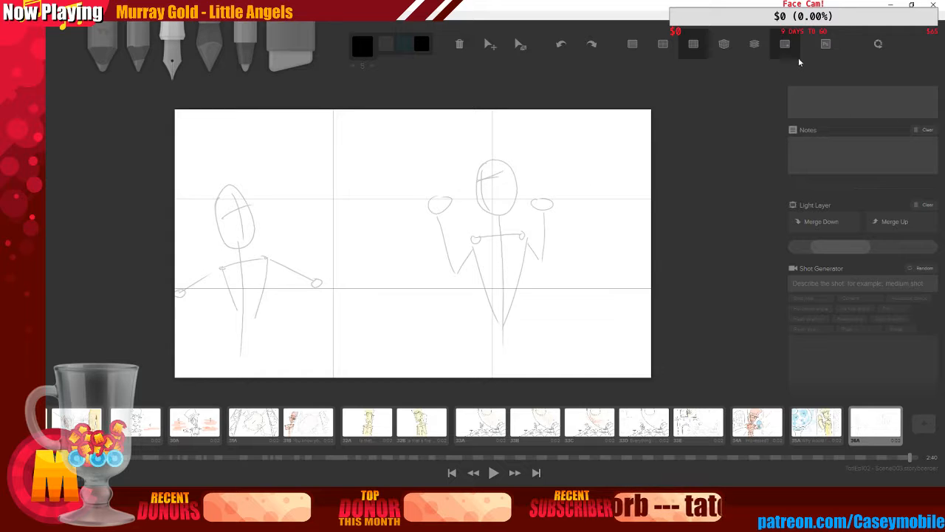
pyautogui.click(826, 43)
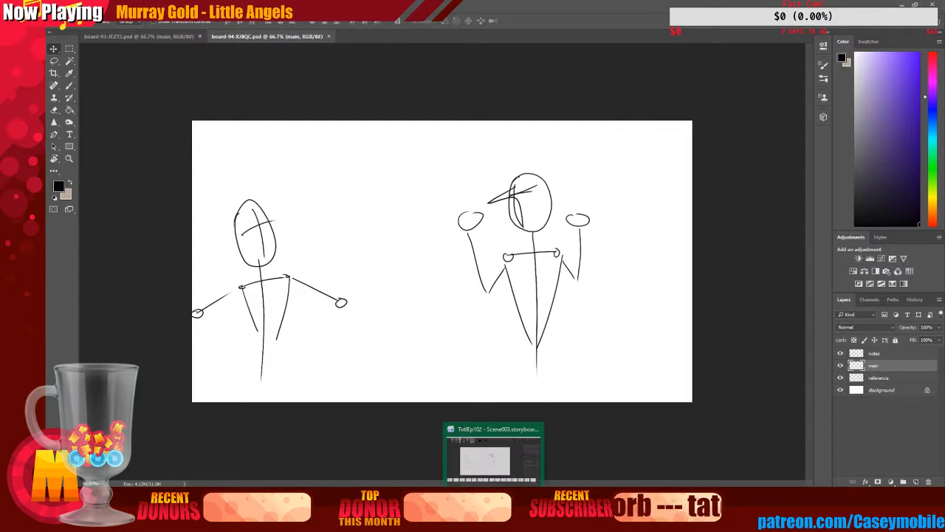
pyautogui.click(494, 497)
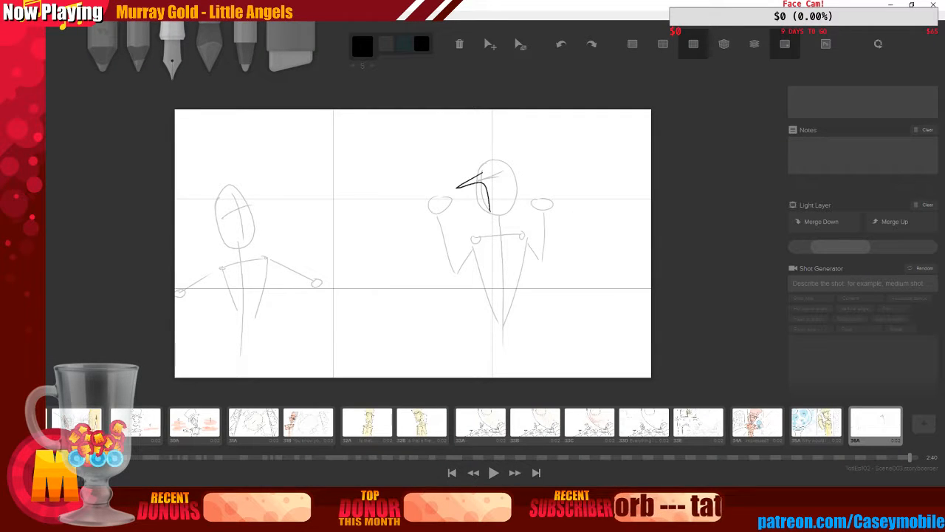
pyautogui.click(494, 497)
pyautogui.click(331, 36)
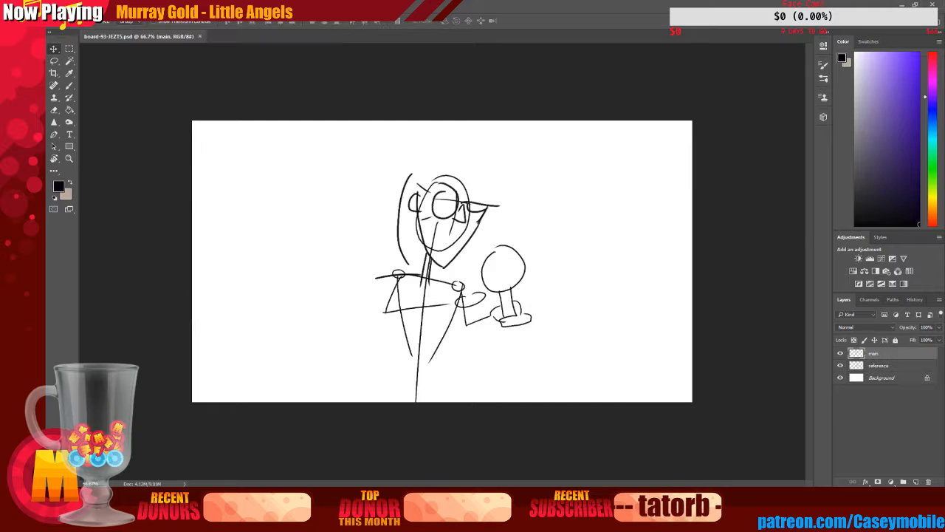
pyautogui.click(902, 4)
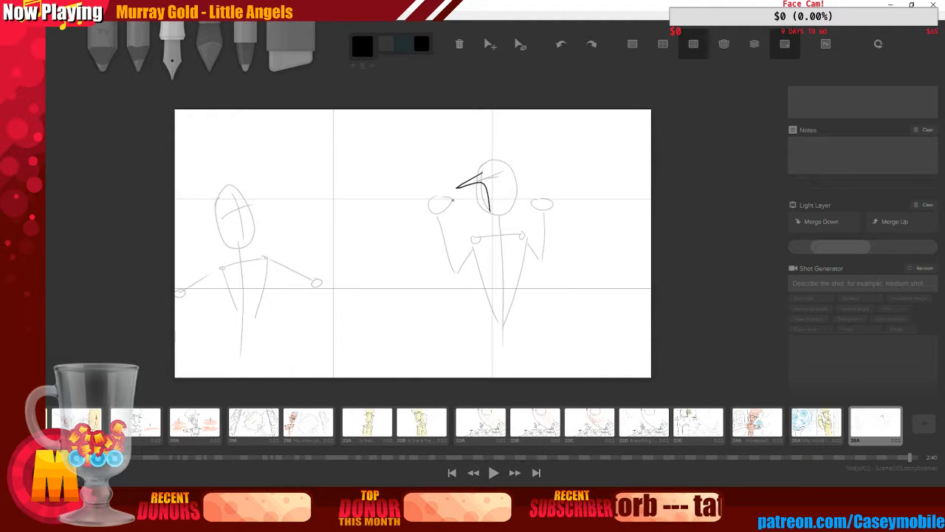
pyautogui.moveTo(867, 245)
pyautogui.mouseDown()
pyautogui.moveTo(907, 240)
pyautogui.moveTo(848, 241)
pyautogui.mouseUp()
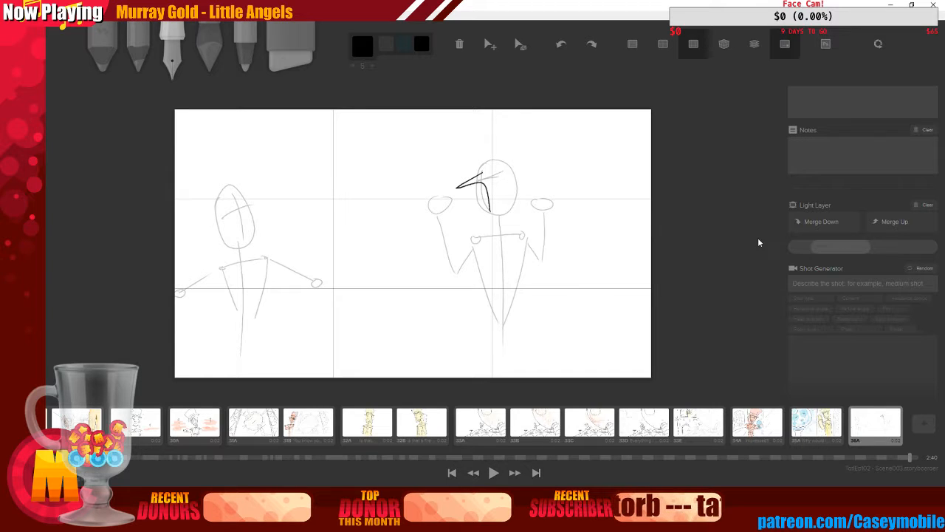
# Open board 36A in Photoshop and delete its main layer containing the stray brim stroke
pyautogui.click(826, 43)
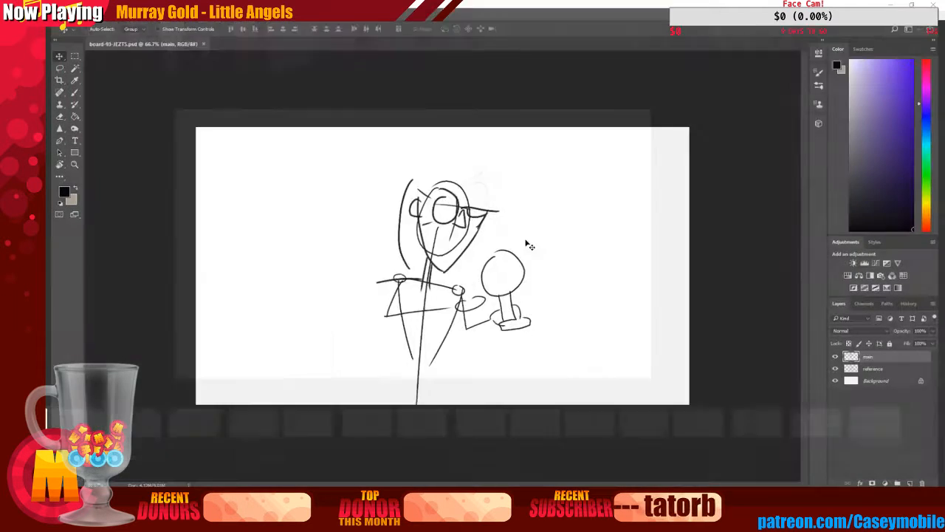
pyautogui.click(840, 365)
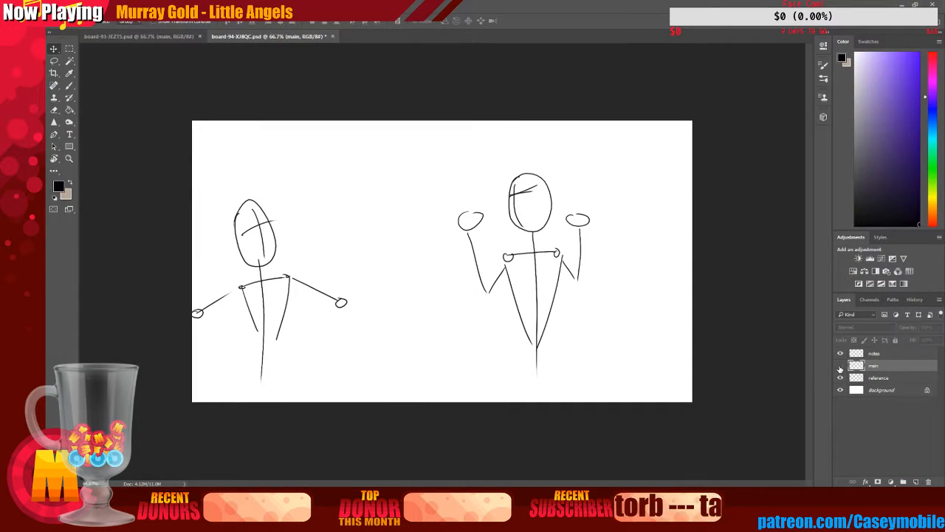
pyautogui.click(840, 366)
pyautogui.press('Delete')
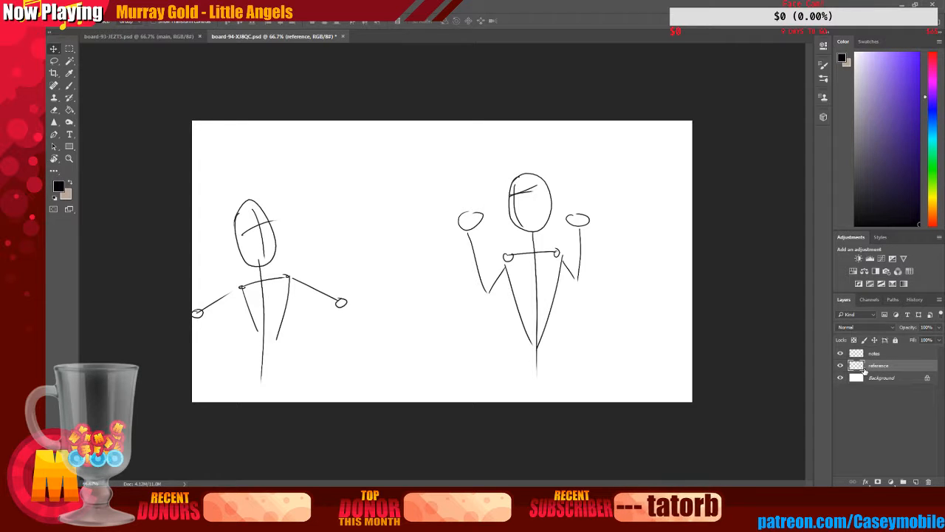
# Select the central figure with a rectangular marquee and move it further right on the board
pyautogui.click(69, 48)
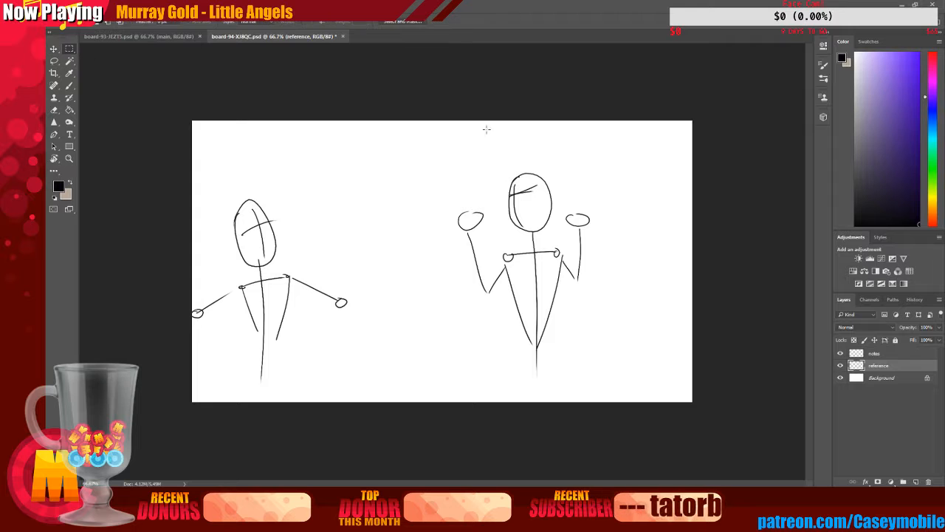
pyautogui.moveTo(433, 130); pyautogui.dragTo(626, 407)
pyautogui.click(54, 48)
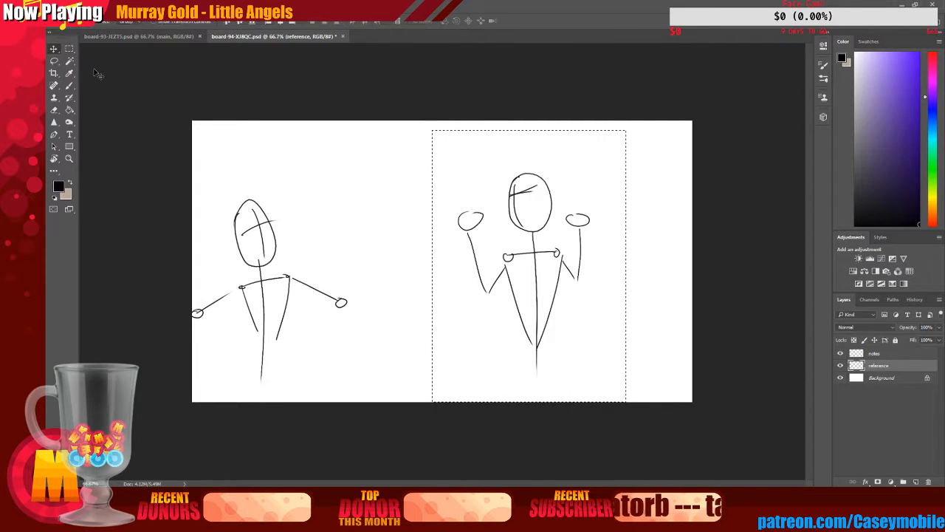
pyautogui.moveTo(515, 220); pyautogui.dragTo(543, 220)
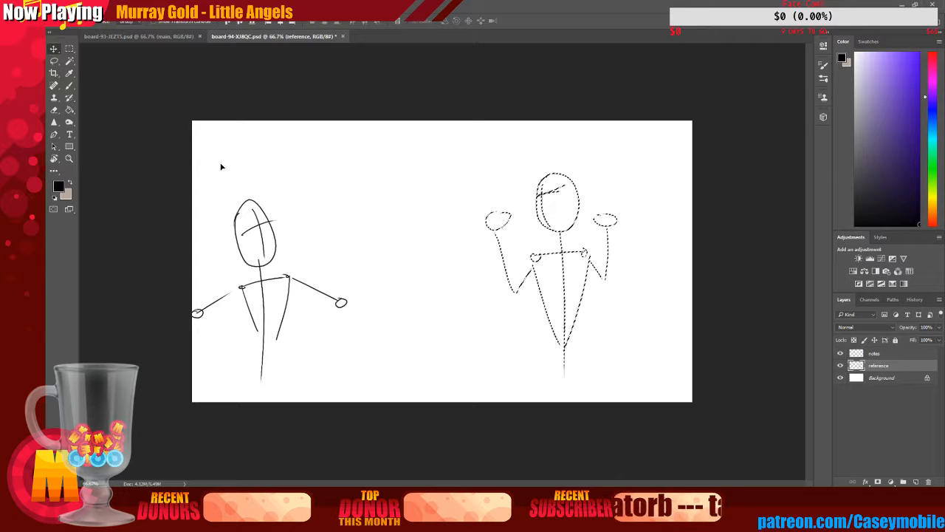
pyautogui.moveTo(544, 223); pyautogui.dragTo(567, 225)
# Deselect the figure and save the board file in Photoshop
pyautogui.click(68, 5)
pyautogui.click(298, 81)
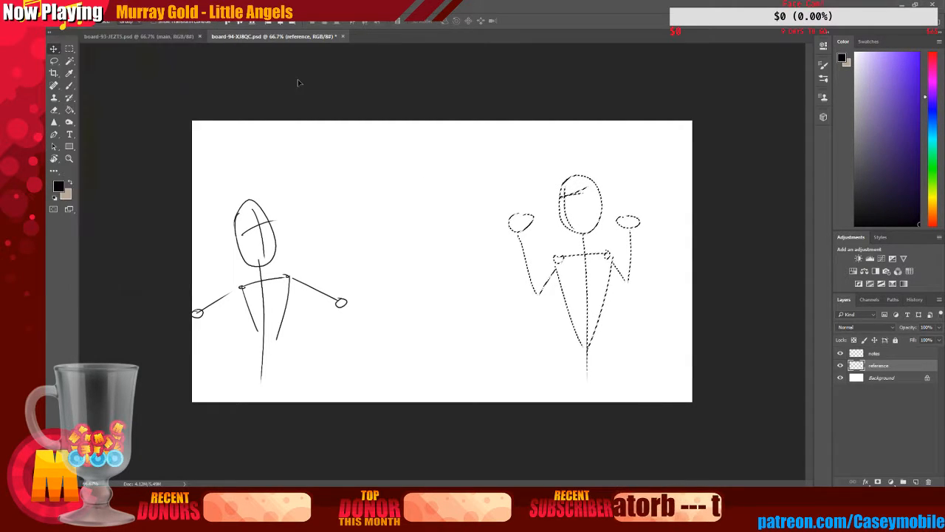
pyautogui.click(54, 62)
pyautogui.click(251, 108)
pyautogui.click(69, 6)
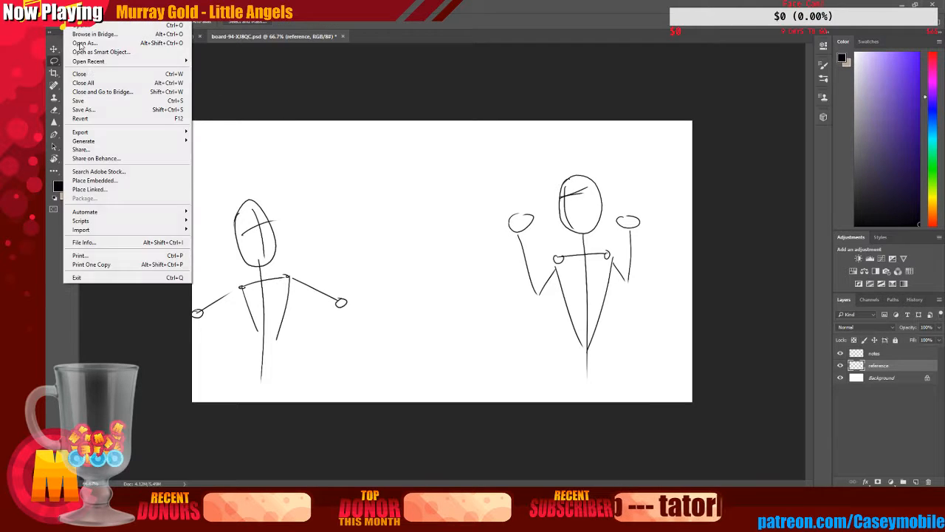
pyautogui.click(90, 100)
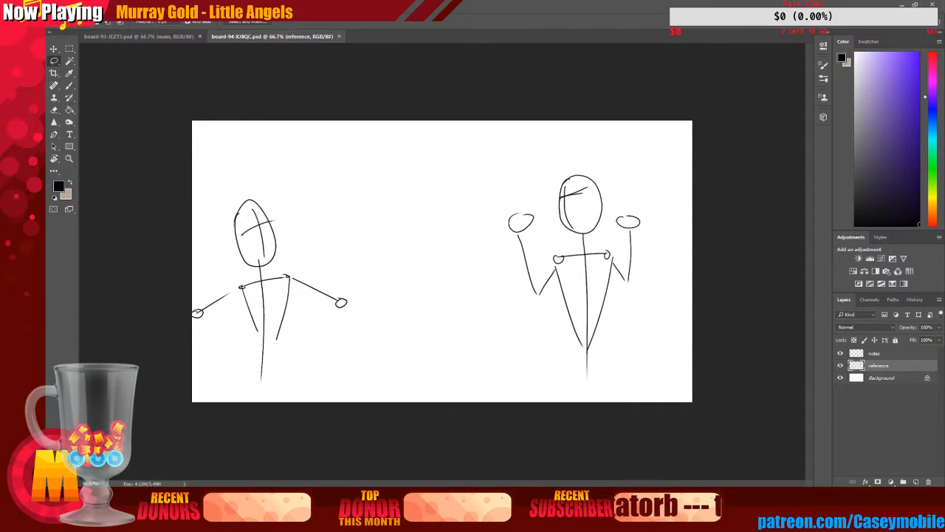
# Return to the storyboard and reopen board 36A to load the edited drawing
pyautogui.hotkey('alt', 'Tab')
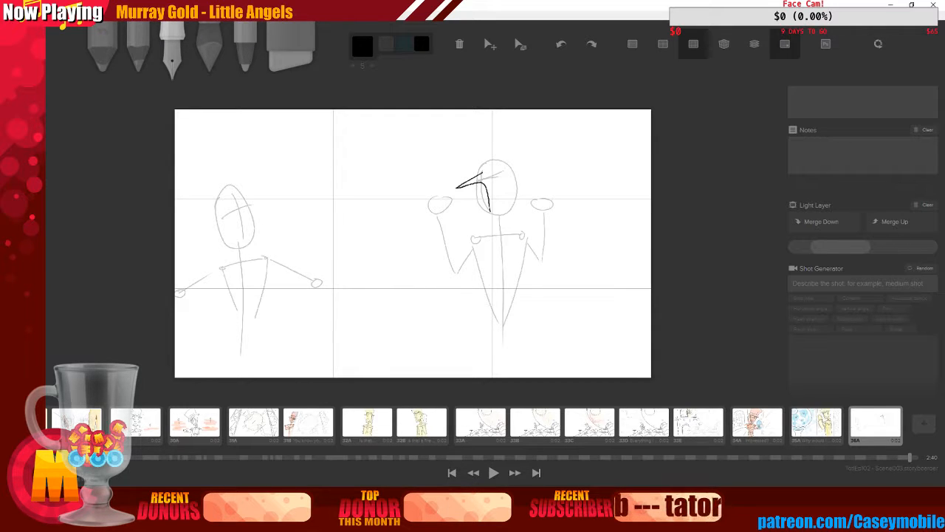
pyautogui.hotkey('alt', 'Tab')
pyautogui.hotkey('alt', 'Tab')
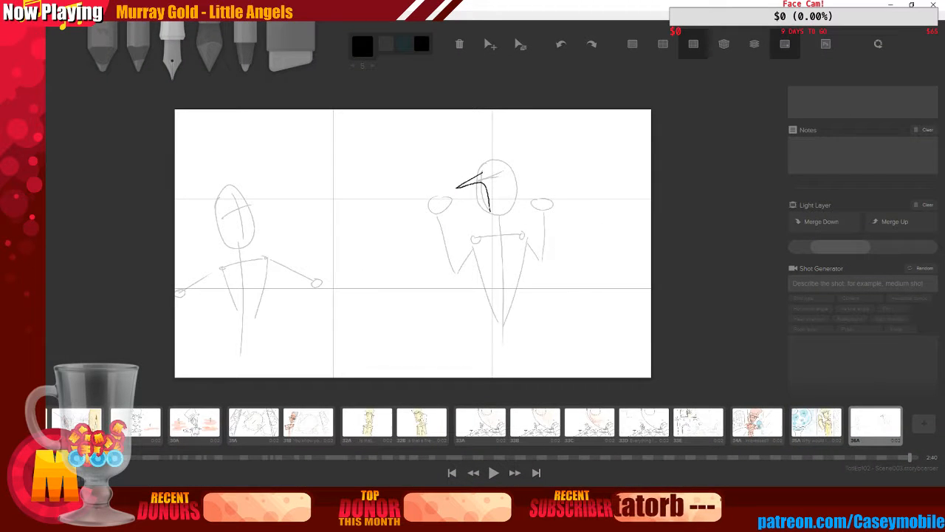
pyautogui.click(805, 425)
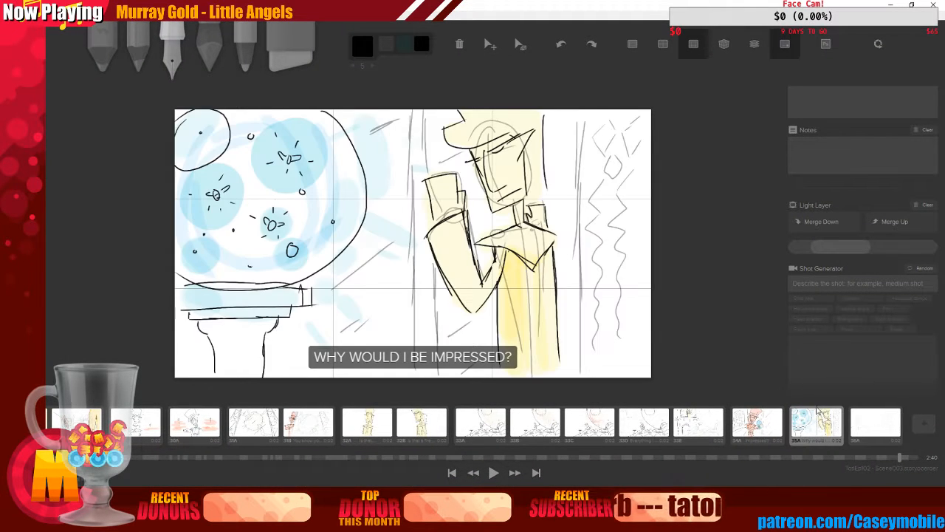
pyautogui.click(888, 428)
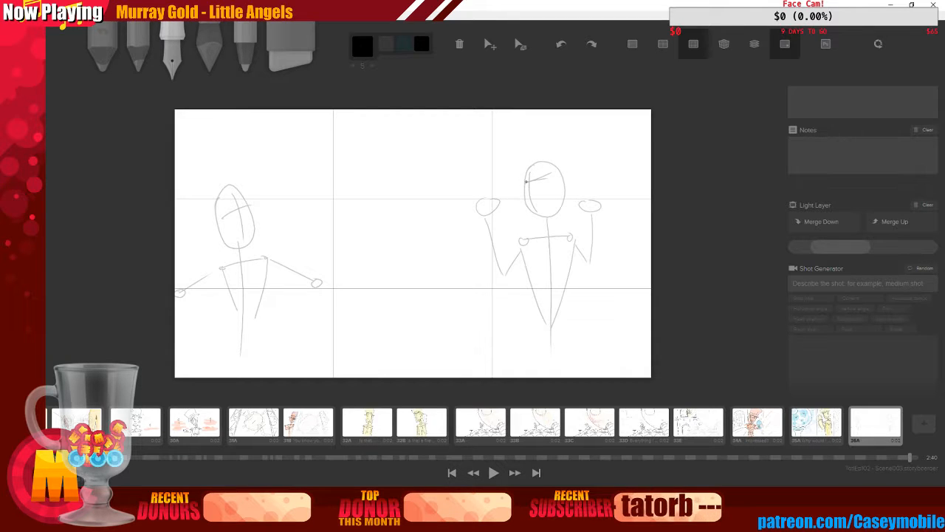
# Ink the right figure's face and top hat over its rough head sketch
pyautogui.moveTo(524, 176)
pyautogui.mouseDown()
pyautogui.moveTo(534, 209)
pyautogui.moveTo(564, 214)
pyautogui.mouseUp()
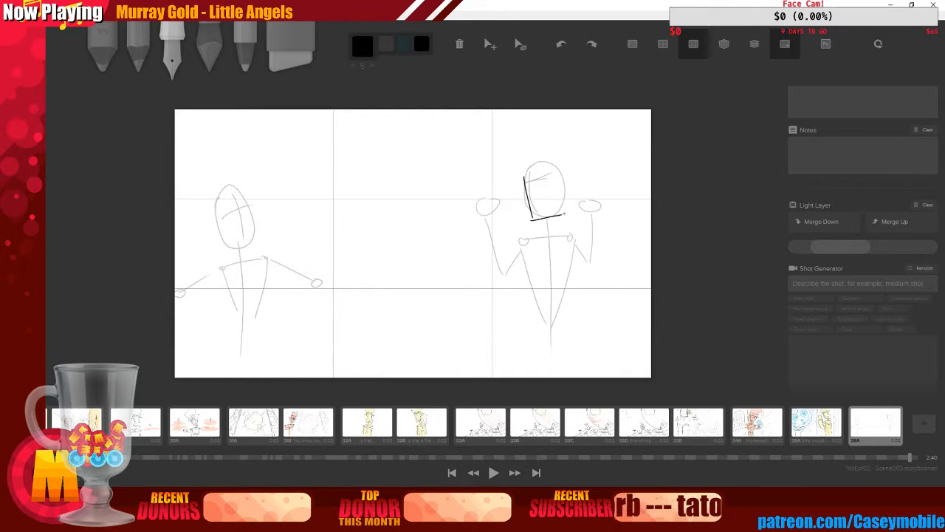
pyautogui.moveTo(557, 171)
pyautogui.mouseDown()
pyautogui.moveTo(561, 218)
pyautogui.moveTo(571, 168)
pyautogui.moveTo(559, 182)
pyautogui.moveTo(513, 163)
pyautogui.moveTo(561, 166)
pyautogui.moveTo(566, 209)
pyautogui.mouseUp()
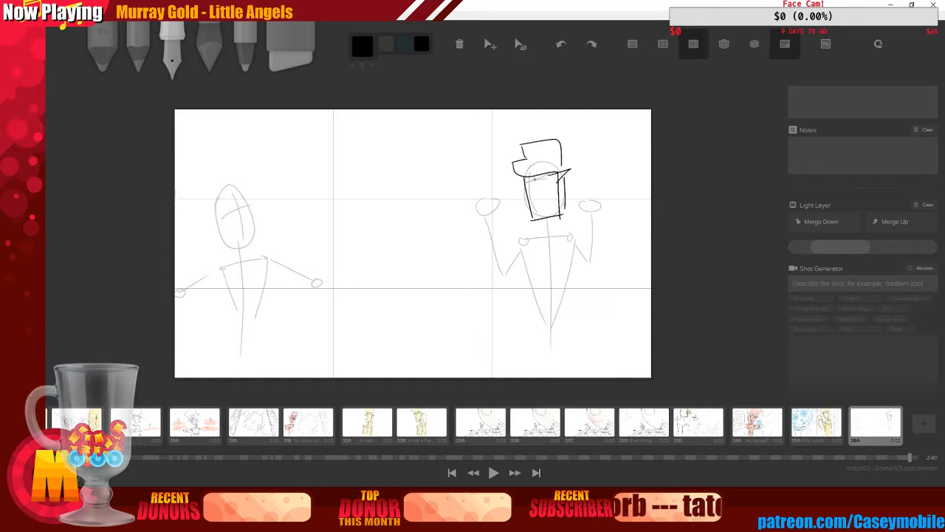
pyautogui.moveTo(534, 178); pyautogui.dragTo(547, 214)
pyautogui.hotkey('ctrl', 'z')
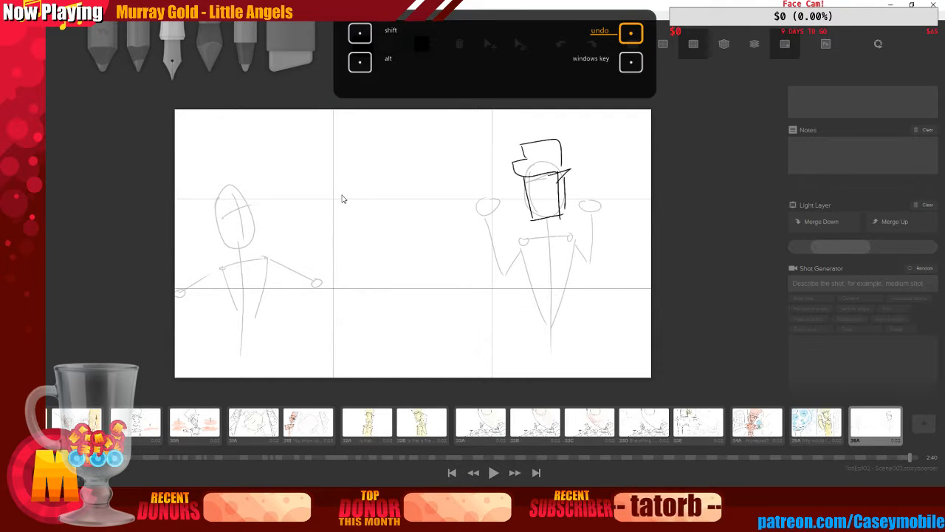
pyautogui.moveTo(532, 205)
pyautogui.mouseDown()
pyautogui.moveTo(543, 203)
pyautogui.moveTo(552, 179)
pyautogui.mouseUp()
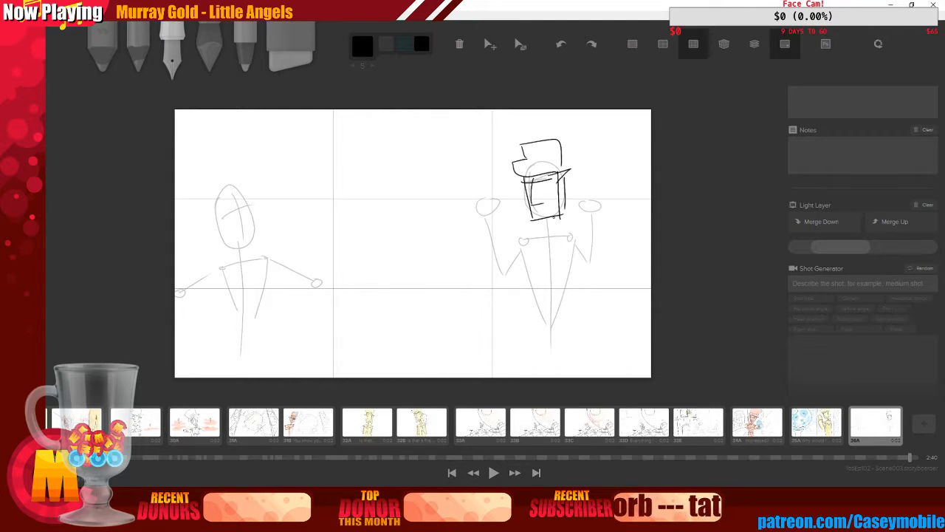
# Draw the right figure's neck, collar and jacket lapels
pyautogui.moveTo(552, 215)
pyautogui.mouseDown()
pyautogui.moveTo(523, 240)
pyautogui.moveTo(559, 233)
pyautogui.moveTo(543, 246)
pyautogui.moveTo(545, 313)
pyautogui.mouseUp()
pyautogui.moveTo(572, 235); pyautogui.dragTo(551, 319)
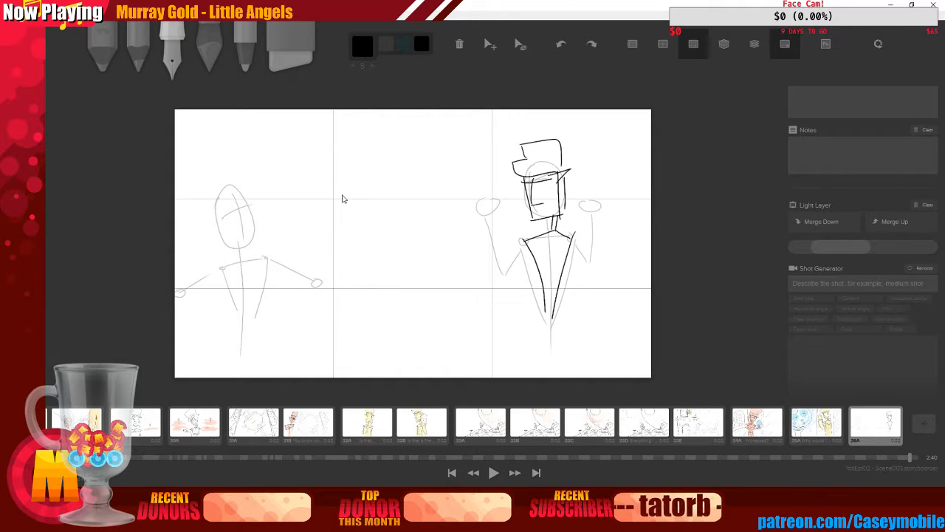
pyautogui.hotkey('ctrl', 'z')
pyautogui.hotkey('ctrl', 'z')
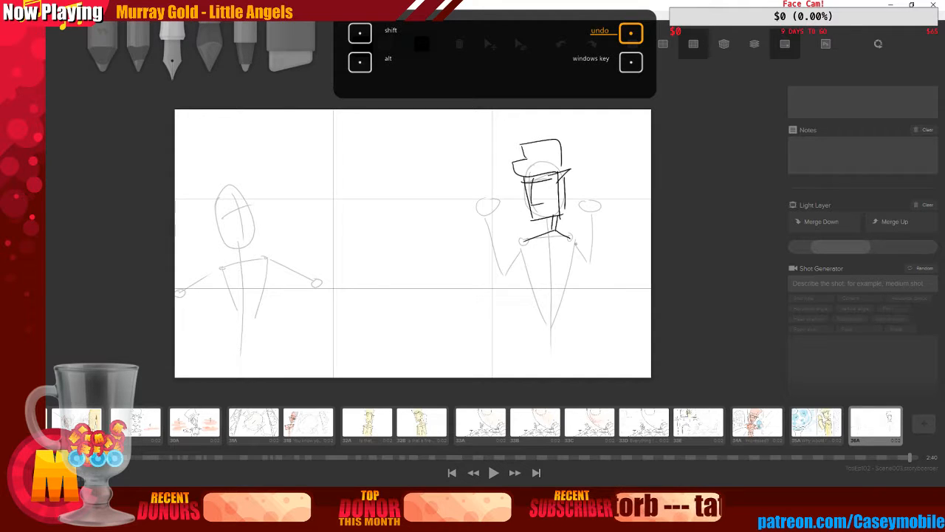
pyautogui.moveTo(522, 241); pyautogui.dragTo(550, 278)
pyautogui.moveTo(569, 236); pyautogui.dragTo(554, 281)
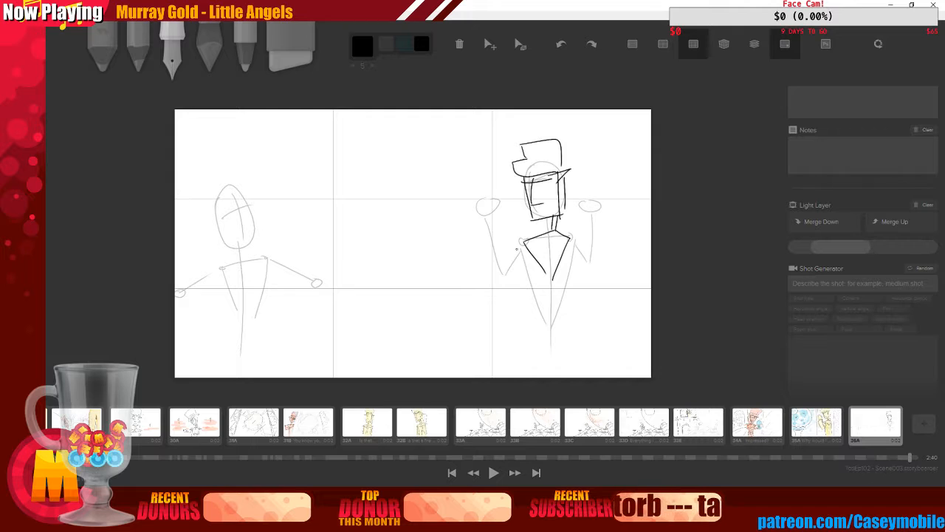
pyautogui.moveTo(515, 248)
pyautogui.mouseDown()
pyautogui.moveTo(540, 237)
pyautogui.moveTo(537, 266)
pyautogui.moveTo(547, 275)
pyautogui.mouseUp()
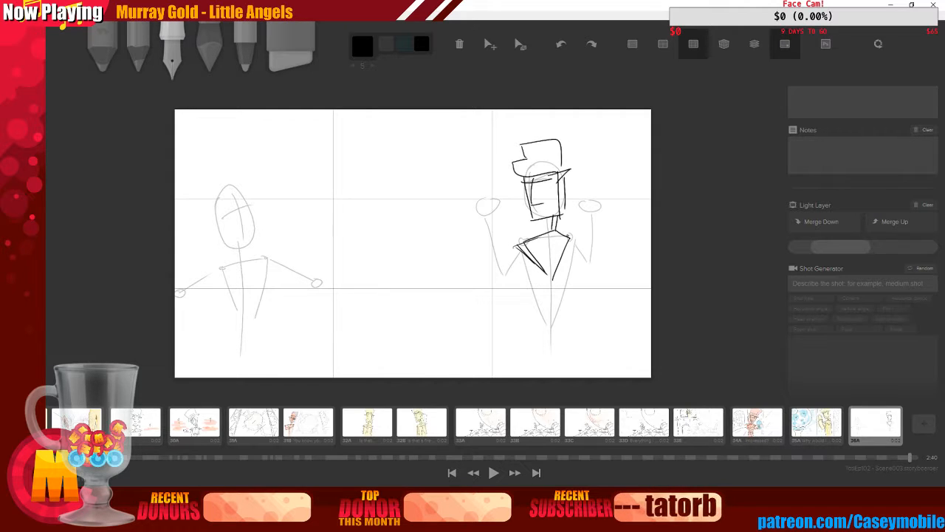
pyautogui.moveTo(559, 234); pyautogui.dragTo(583, 248)
pyautogui.moveTo(555, 280); pyautogui.dragTo(584, 250)
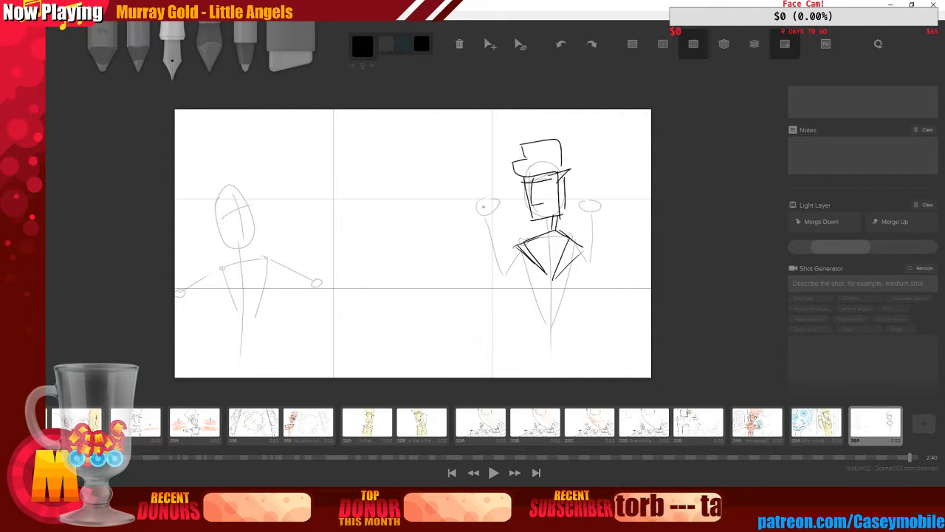
# Draw the right figure's arms raised with blocky fists on both sides of its head
pyautogui.moveTo(473, 192)
pyautogui.mouseDown()
pyautogui.moveTo(474, 219)
pyautogui.moveTo(503, 216)
pyautogui.moveTo(509, 257)
pyautogui.moveTo(518, 251)
pyautogui.mouseUp()
pyautogui.moveTo(472, 226); pyautogui.dragTo(487, 267)
pyautogui.moveTo(477, 232)
pyautogui.mouseDown()
pyautogui.moveTo(507, 300)
pyautogui.moveTo(522, 260)
pyautogui.moveTo(515, 278)
pyautogui.mouseUp()
pyautogui.moveTo(589, 180)
pyautogui.mouseDown()
pyautogui.moveTo(588, 207)
pyautogui.moveTo(607, 179)
pyautogui.moveTo(602, 215)
pyautogui.moveTo(577, 209)
pyautogui.moveTo(612, 220)
pyautogui.mouseUp()
pyautogui.moveTo(610, 221); pyautogui.dragTo(597, 285)
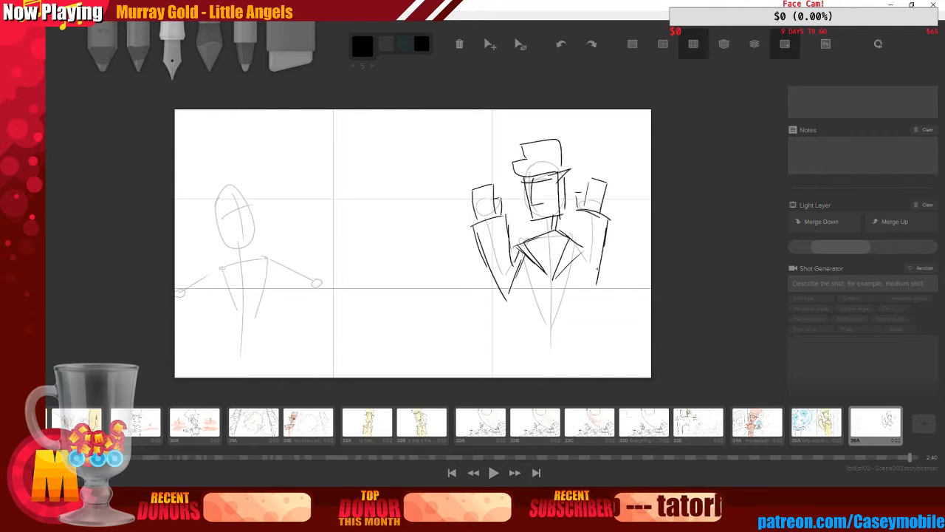
# Draw the right figure's jacket sides and inner arm lines, and add a small mark on its face
pyautogui.moveTo(526, 259); pyautogui.dragTo(528, 375)
pyautogui.moveTo(581, 254); pyautogui.dragTo(575, 349)
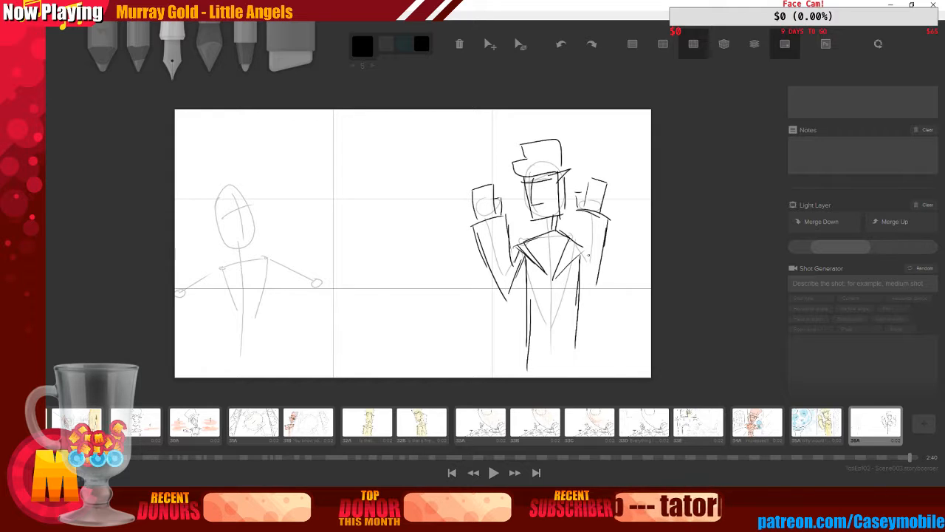
pyautogui.moveTo(578, 209)
pyautogui.mouseDown()
pyautogui.moveTo(580, 243)
pyautogui.moveTo(595, 281)
pyautogui.mouseUp()
pyautogui.moveTo(588, 245); pyautogui.dragTo(587, 259)
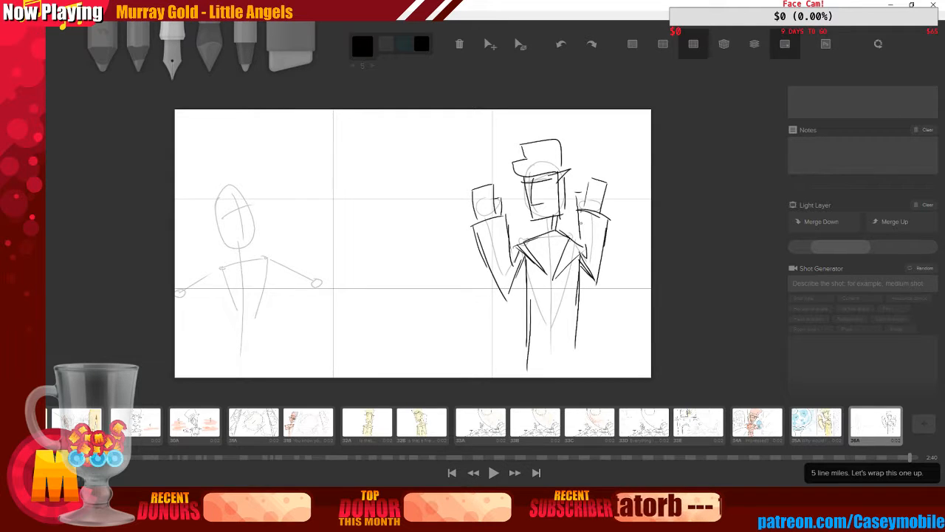
pyautogui.moveTo(581, 213); pyautogui.dragTo(584, 248)
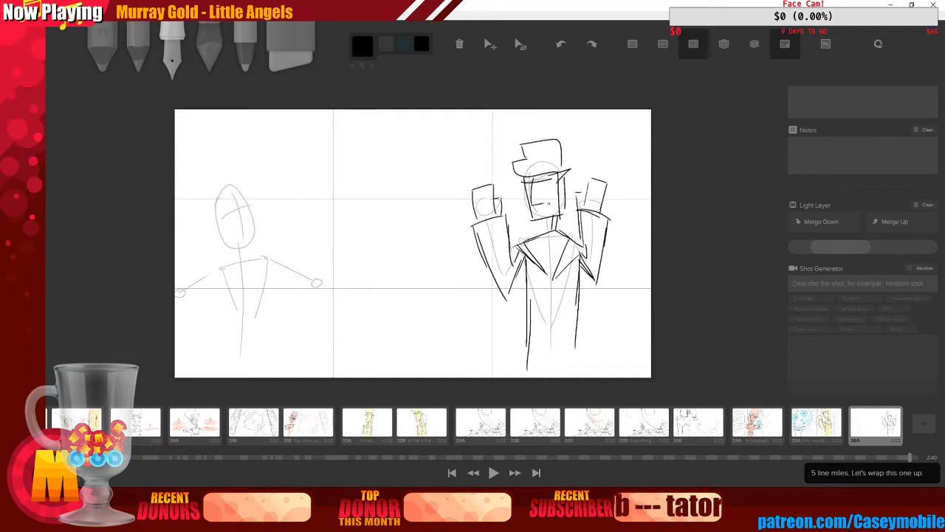
pyautogui.moveTo(548, 211); pyautogui.dragTo(540, 214)
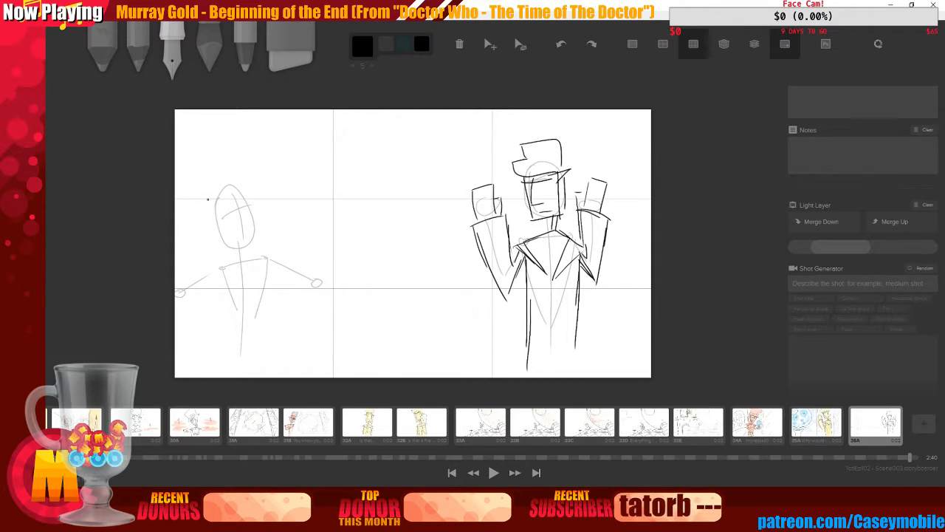
# Sketch hair and round glasses on the left figure's head
pyautogui.moveTo(208, 199); pyautogui.dragTo(240, 247)
pyautogui.hotkey('ctrl', 'z')
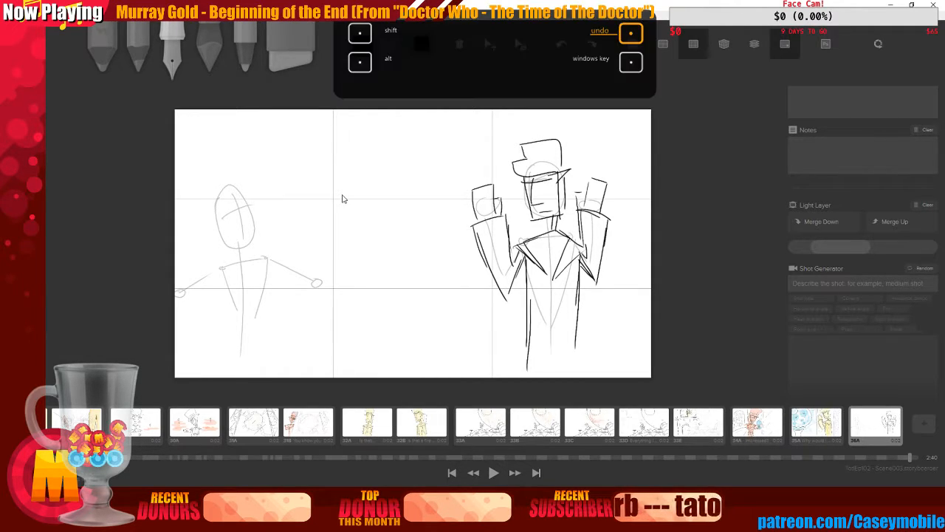
pyautogui.moveTo(210, 214); pyautogui.dragTo(240, 239)
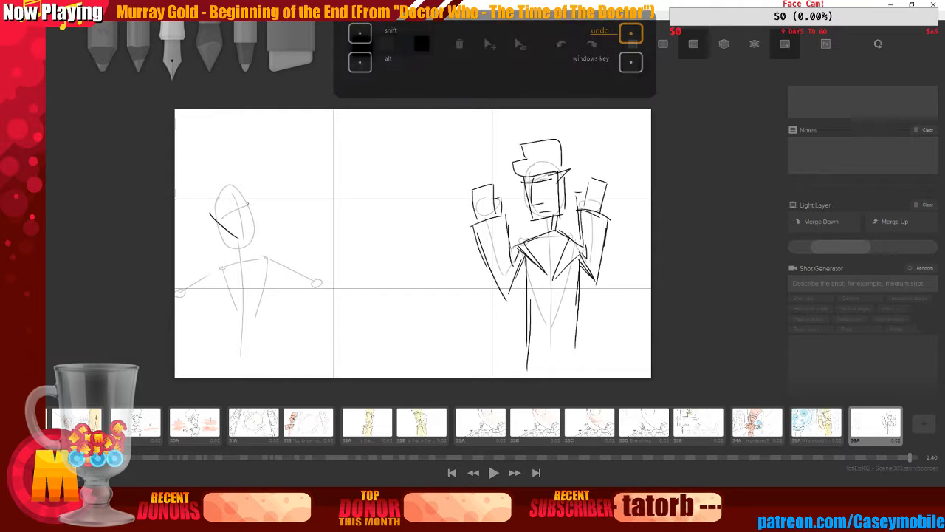
pyautogui.moveTo(248, 197); pyautogui.dragTo(241, 242)
pyautogui.moveTo(203, 211); pyautogui.dragTo(225, 236)
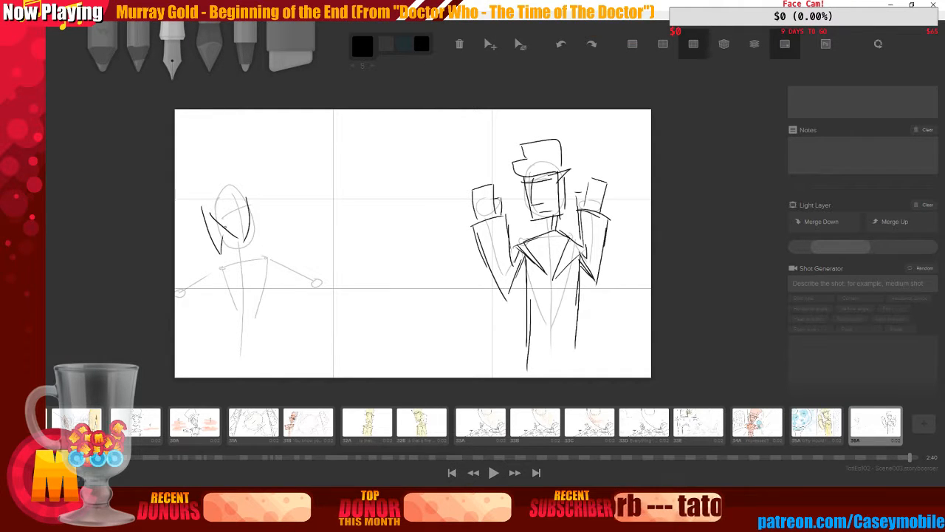
pyautogui.moveTo(214, 198)
pyautogui.mouseDown()
pyautogui.moveTo(234, 208)
pyautogui.moveTo(244, 189)
pyautogui.mouseUp()
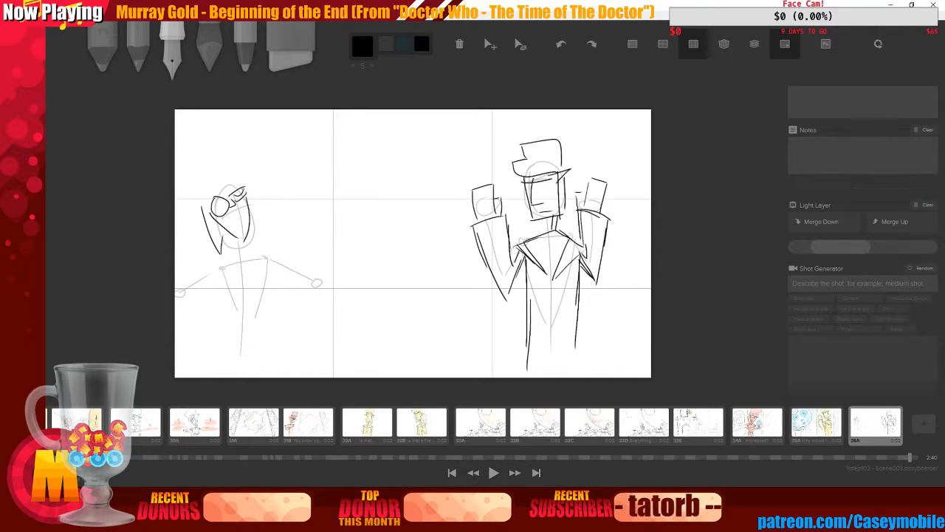
pyautogui.hotkey('ctrl', 'z')
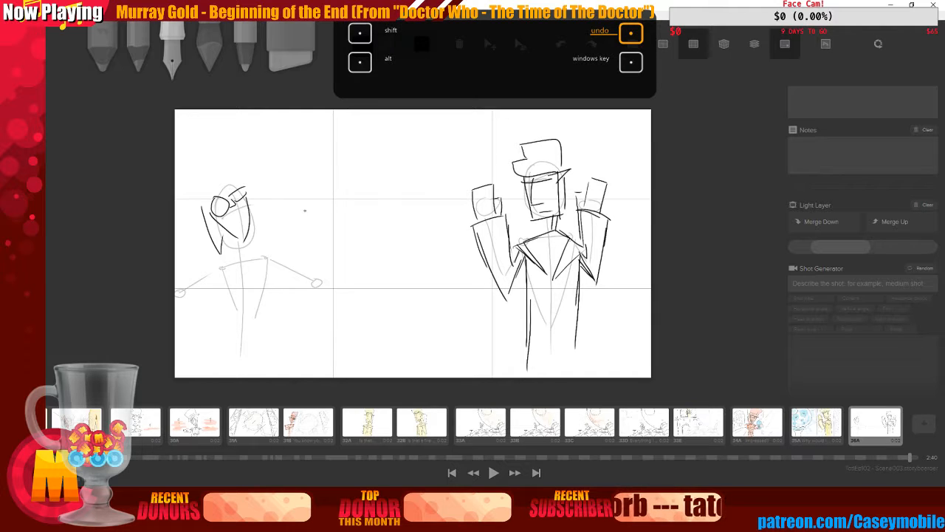
pyautogui.moveTo(227, 226)
pyautogui.mouseDown()
pyautogui.moveTo(243, 214)
pyautogui.moveTo(252, 221)
pyautogui.moveTo(250, 208)
pyautogui.mouseUp()
pyautogui.hotkey('ctrl', 'z')
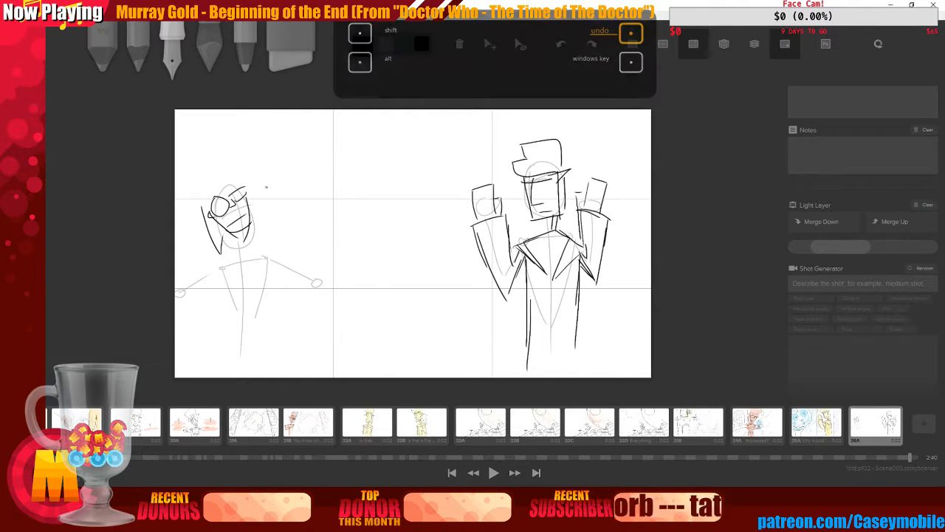
# Draw a tall top hat with a brim on the left figure's head
pyautogui.moveTo(246, 183)
pyautogui.mouseDown()
pyautogui.moveTo(251, 208)
pyautogui.moveTo(242, 186)
pyautogui.mouseUp()
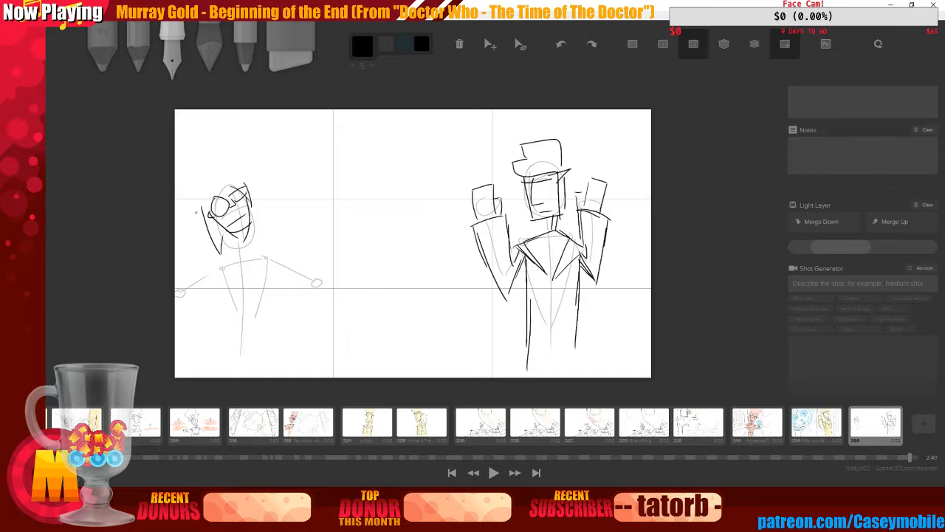
pyautogui.moveTo(196, 212); pyautogui.dragTo(244, 175)
pyautogui.moveTo(179, 182); pyautogui.dragTo(201, 194)
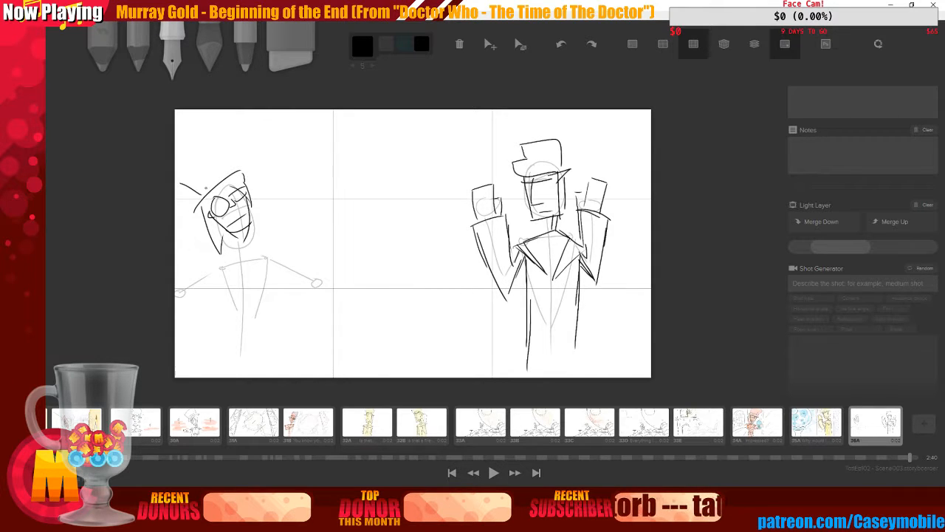
pyautogui.moveTo(217, 144)
pyautogui.mouseDown()
pyautogui.moveTo(222, 172)
pyautogui.moveTo(215, 142)
pyautogui.mouseUp()
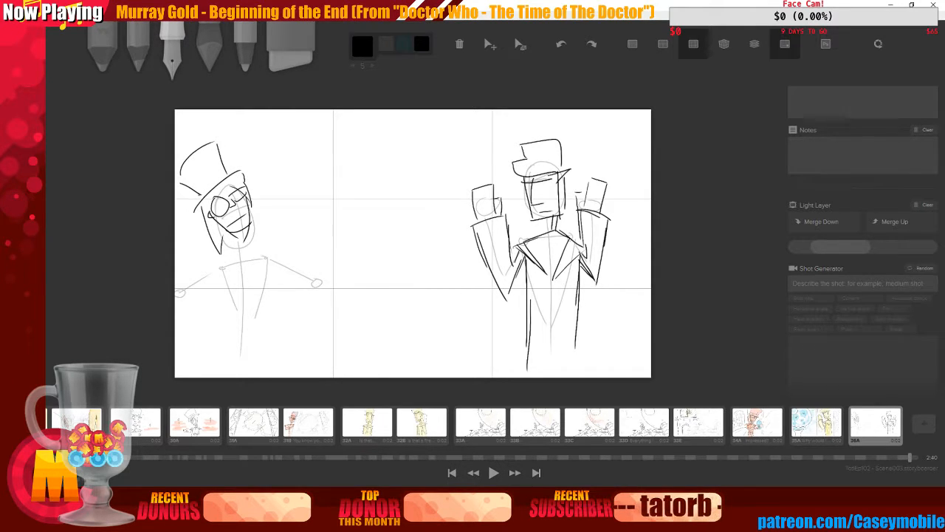
pyautogui.moveTo(224, 235); pyautogui.dragTo(233, 249)
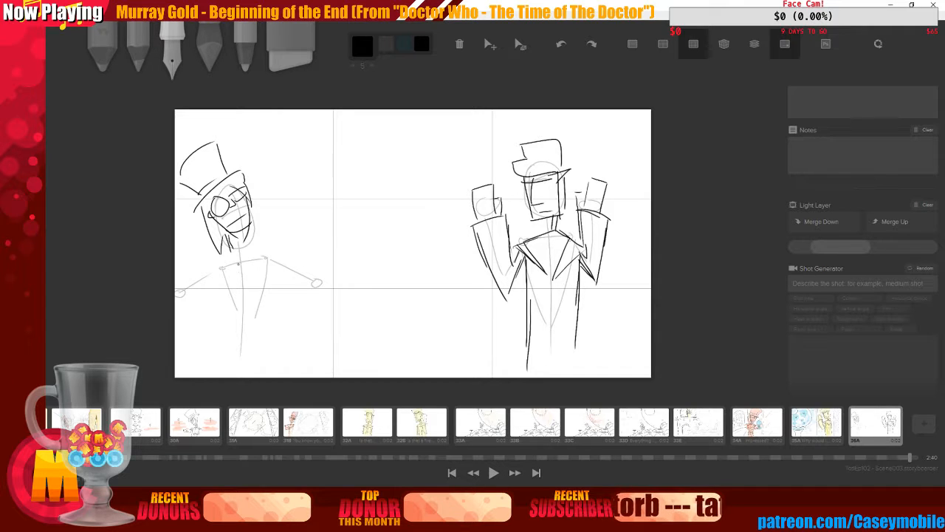
pyautogui.hotkey('ctrl', 'z')
pyautogui.hotkey('ctrl', 'z')
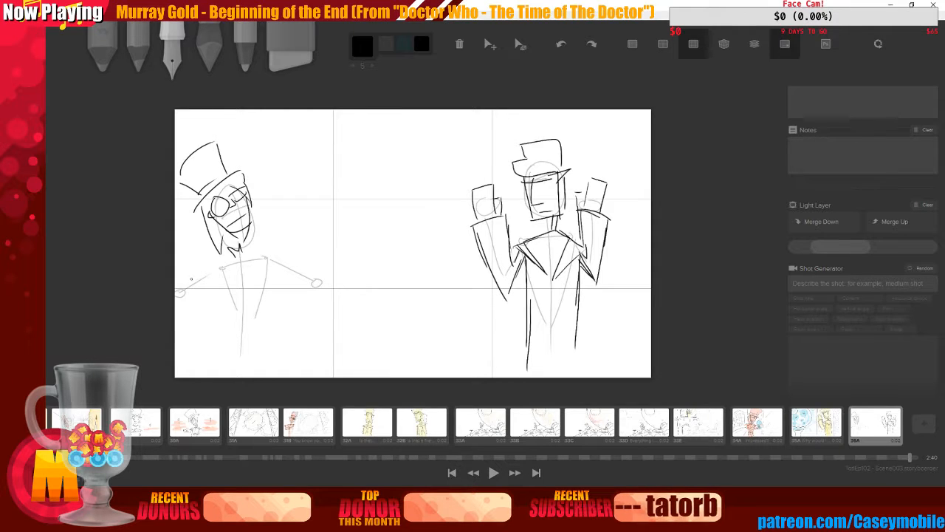
# Try several shoulder lines for the left figure, undoing each attempt
pyautogui.moveTo(191, 280)
pyautogui.mouseDown()
pyautogui.moveTo(263, 249)
pyautogui.moveTo(290, 250)
pyautogui.mouseUp()
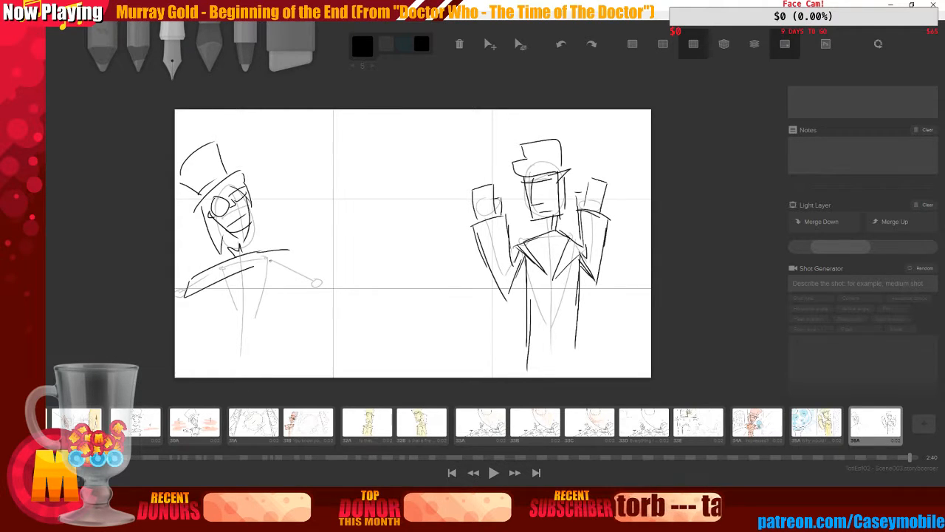
pyautogui.hotkey('ctrl', 'z')
pyautogui.hotkey('ctrl', 'z')
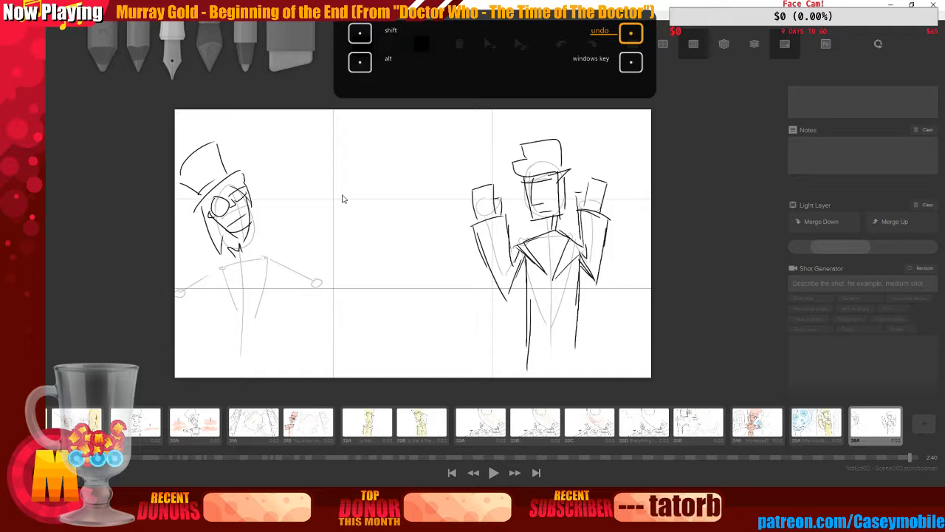
pyautogui.moveTo(207, 282); pyautogui.dragTo(279, 256)
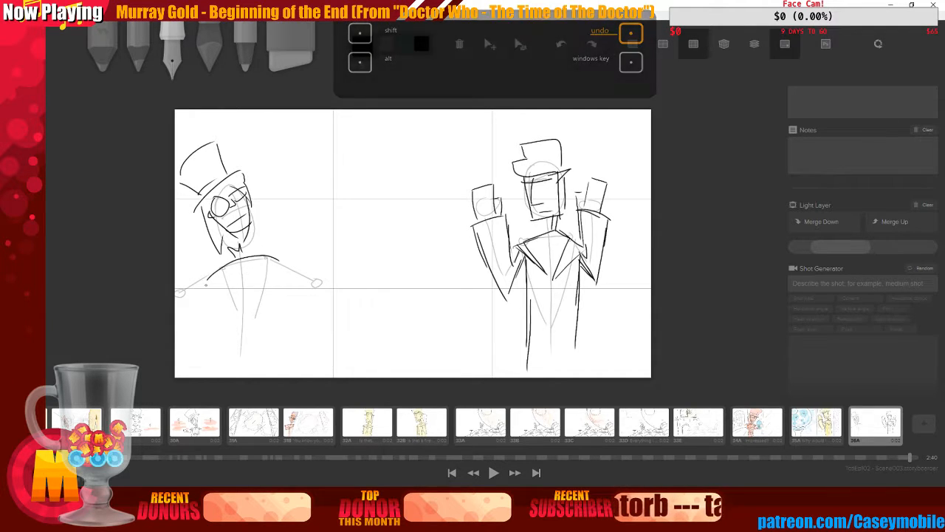
pyautogui.moveTo(204, 285); pyautogui.dragTo(261, 266)
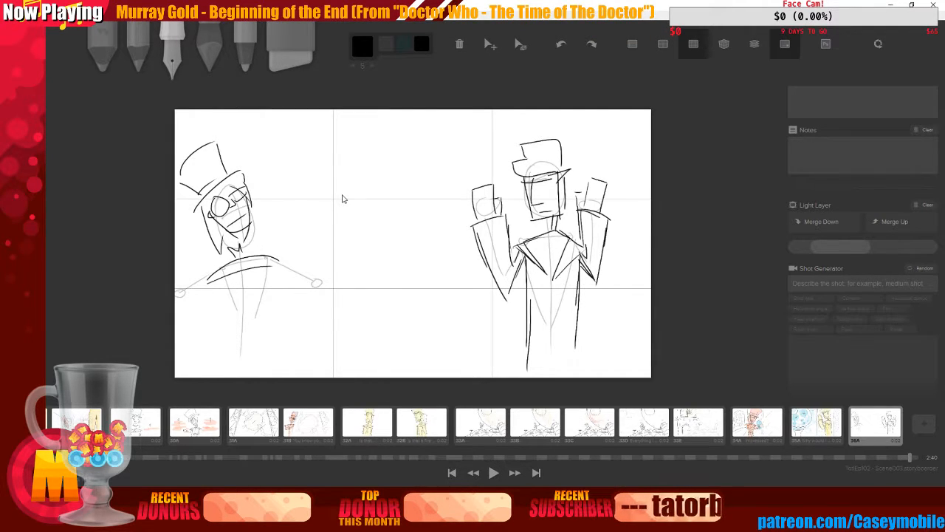
pyautogui.hotkey('ctrl', 'z')
pyautogui.hotkey('ctrl', 'z')
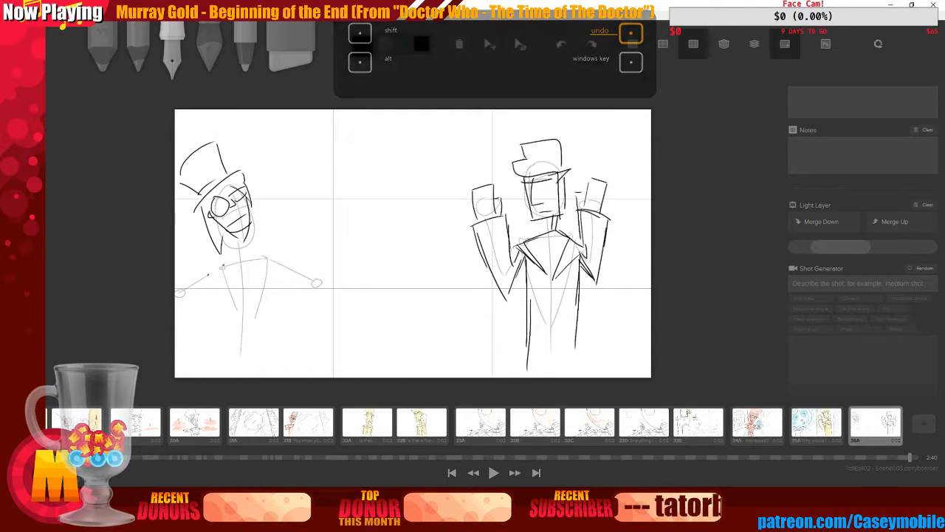
pyautogui.moveTo(210, 275); pyautogui.dragTo(287, 257)
pyautogui.moveTo(210, 275); pyautogui.dragTo(287, 262)
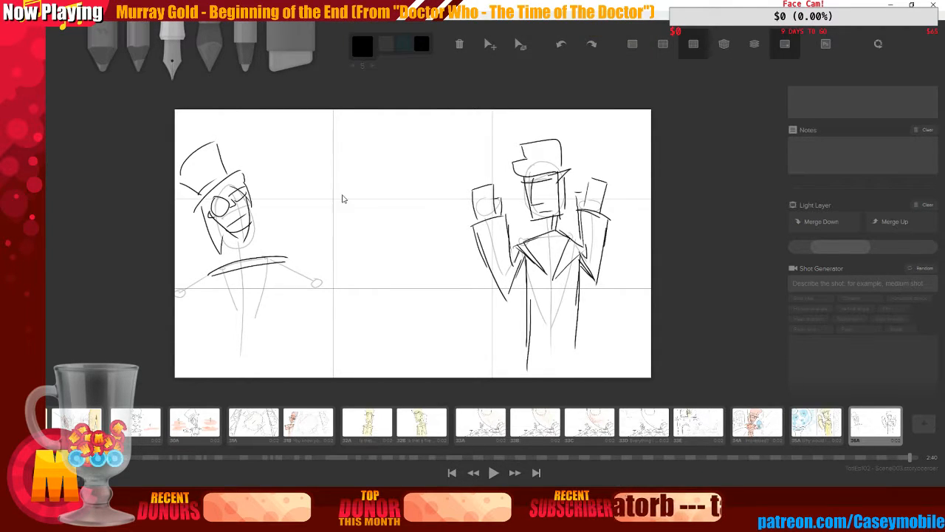
pyautogui.hotkey('ctrl', 'z')
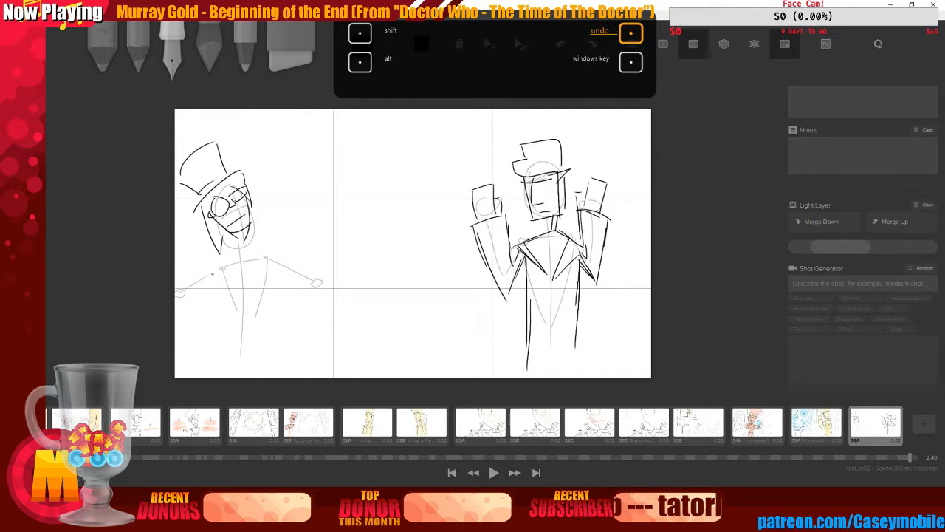
pyautogui.moveTo(210, 276); pyautogui.dragTo(274, 259)
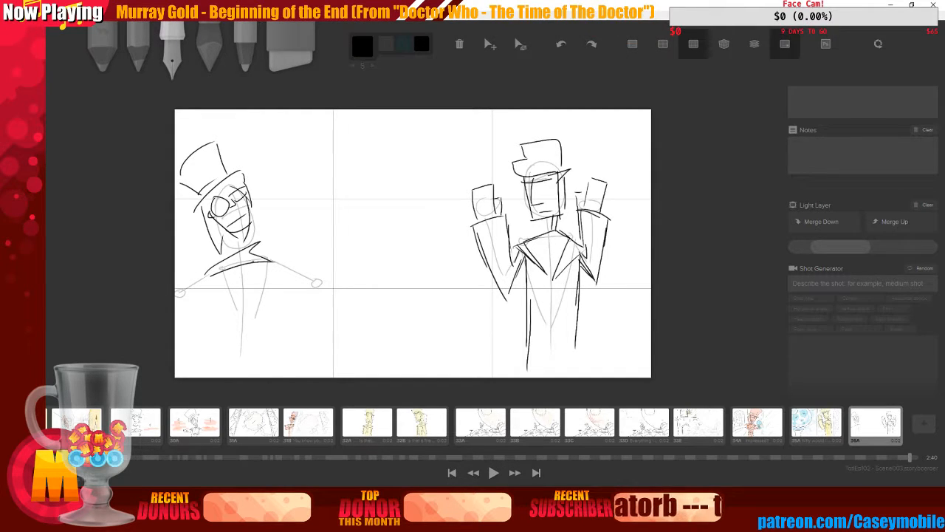
pyautogui.hotkey('ctrl', 'z')
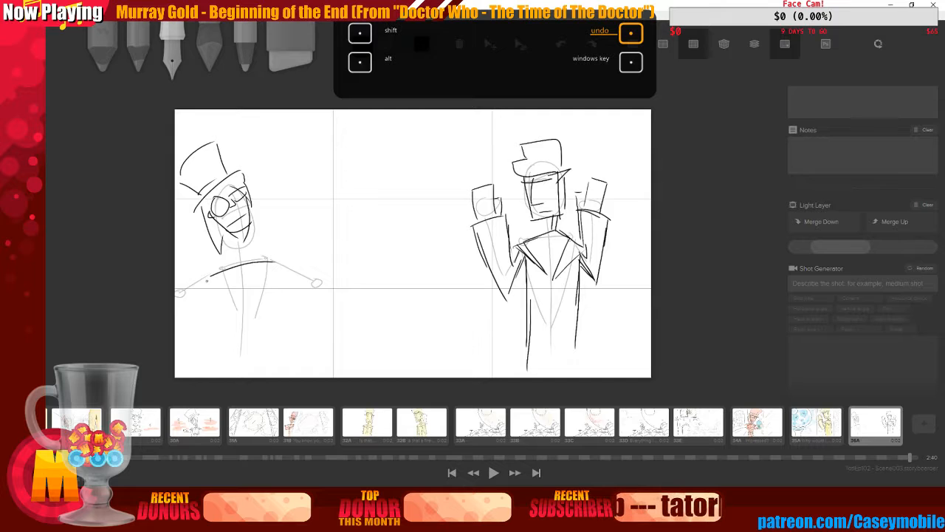
# Draw the left figure's shoulder line and neck strokes below its face
pyautogui.moveTo(207, 278)
pyautogui.mouseDown()
pyautogui.moveTo(232, 261)
pyautogui.moveTo(276, 258)
pyautogui.mouseUp()
pyautogui.moveTo(234, 234); pyautogui.dragTo(226, 257)
pyautogui.moveTo(242, 243); pyautogui.dragTo(236, 257)
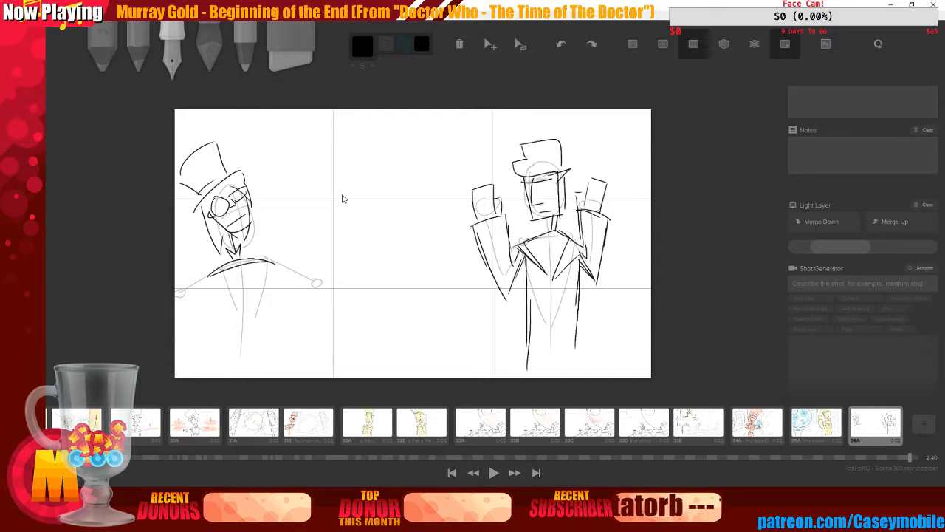
# Redraw the left figure's shoulder line and add a bow tie at its neck
pyautogui.hotkey('ctrl', 'z')
pyautogui.hotkey('ctrl', 'z')
pyautogui.hotkey('ctrl', 'z')
pyautogui.hotkey('ctrl', 'z')
pyautogui.hotkey('ctrl', 'z')
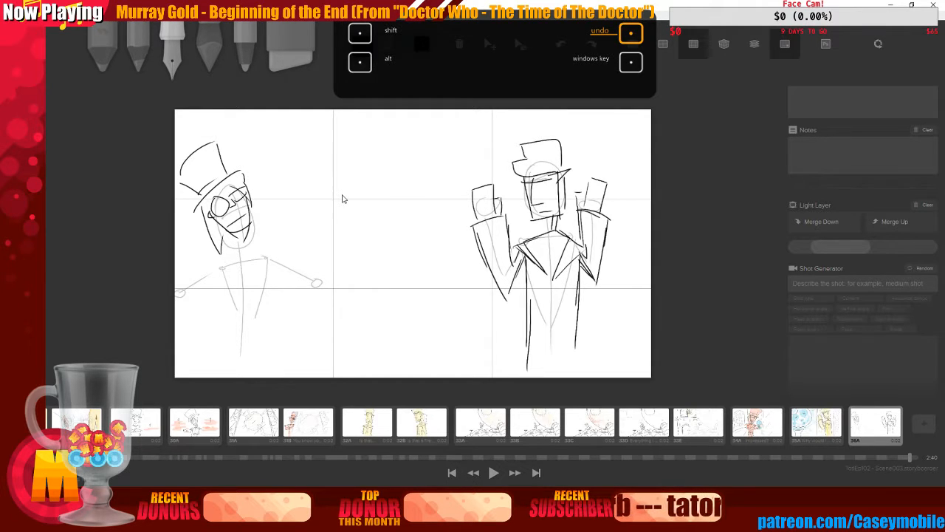
pyautogui.moveTo(208, 270)
pyautogui.mouseDown()
pyautogui.moveTo(245, 247)
pyautogui.moveTo(274, 256)
pyautogui.mouseUp()
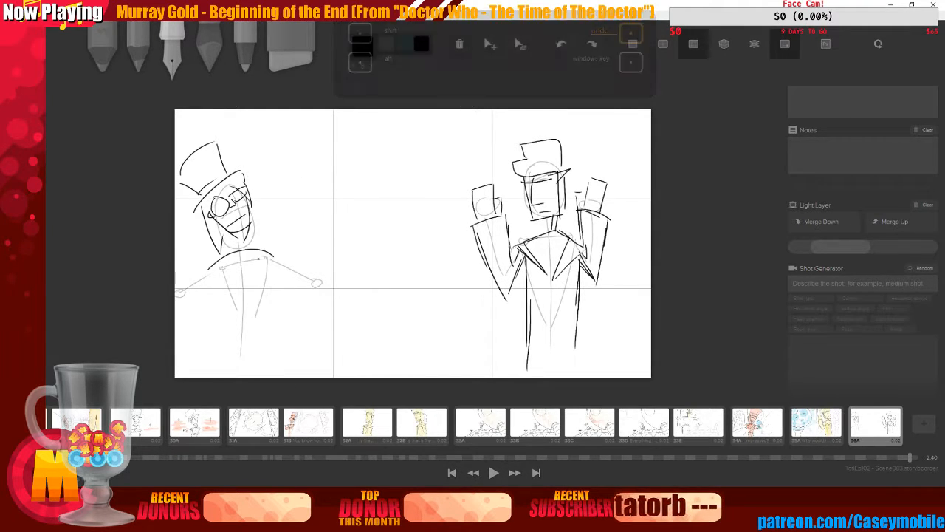
pyautogui.moveTo(209, 271)
pyautogui.mouseDown()
pyautogui.moveTo(230, 258)
pyautogui.moveTo(251, 256)
pyautogui.moveTo(241, 270)
pyautogui.moveTo(274, 260)
pyautogui.mouseUp()
pyautogui.moveTo(229, 234)
pyautogui.mouseDown()
pyautogui.moveTo(237, 250)
pyautogui.moveTo(229, 256)
pyautogui.moveTo(245, 242)
pyautogui.mouseUp()
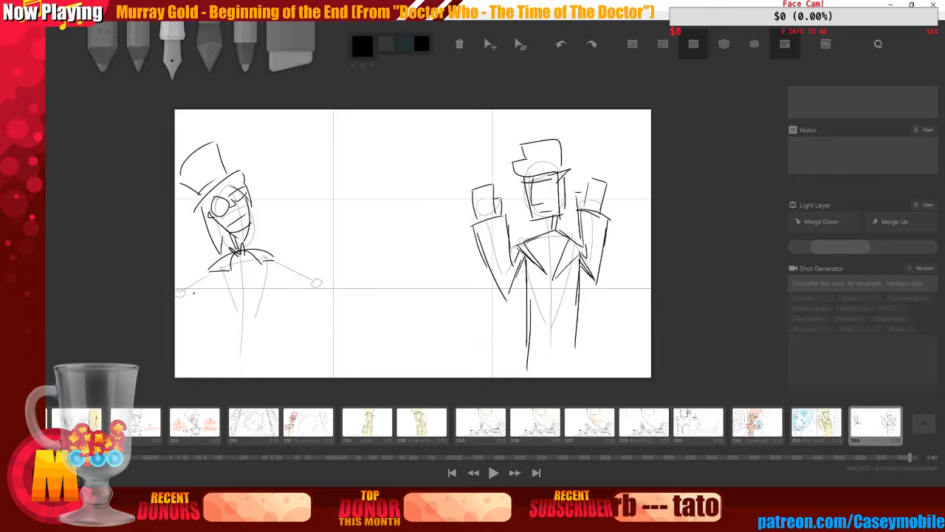
# Draw both outstretched arms with hands on the left figure, redrawing the right arm once
pyautogui.moveTo(213, 271)
pyautogui.mouseDown()
pyautogui.moveTo(182, 293)
pyautogui.moveTo(195, 300)
pyautogui.mouseUp()
pyautogui.moveTo(187, 287)
pyautogui.mouseDown()
pyautogui.moveTo(179, 298)
pyautogui.moveTo(193, 295)
pyautogui.mouseUp()
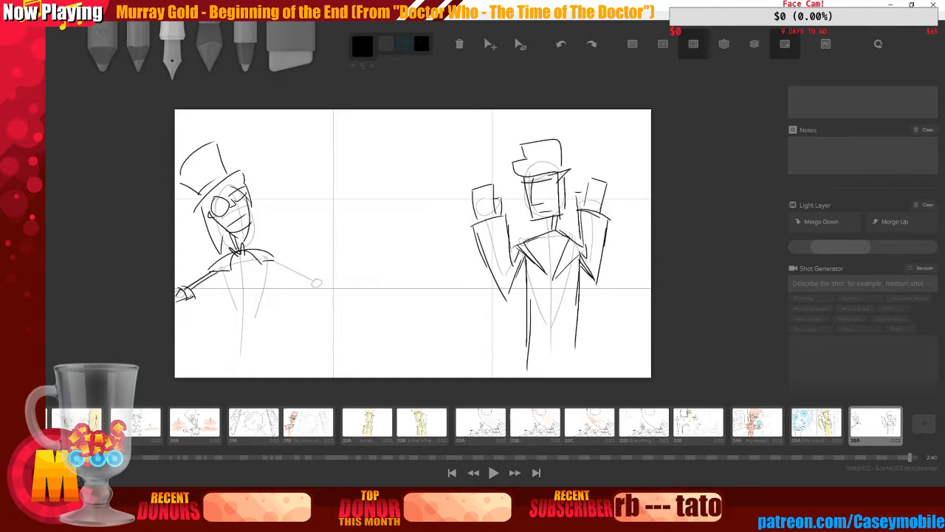
pyautogui.moveTo(271, 261); pyautogui.dragTo(311, 275)
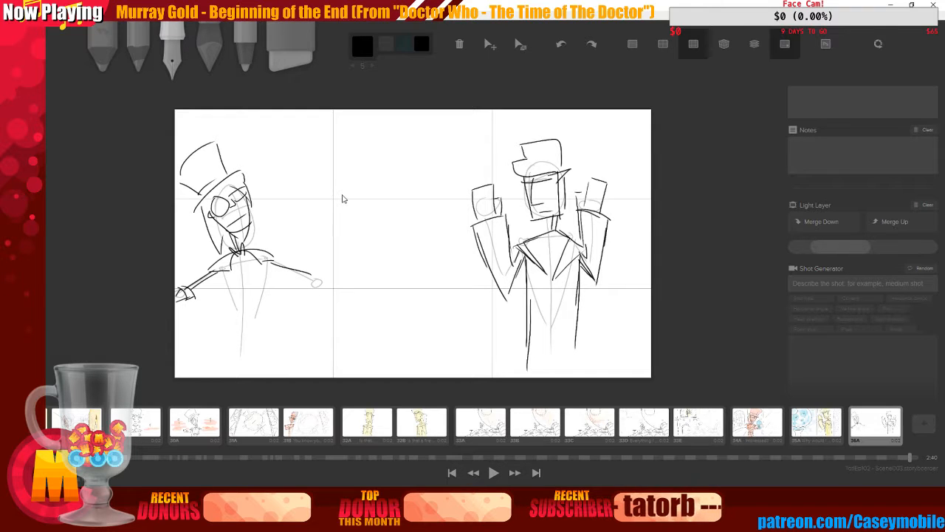
pyautogui.hotkey('ctrl', 'z')
pyautogui.moveTo(299, 280)
pyautogui.mouseDown()
pyautogui.moveTo(314, 277)
pyautogui.moveTo(299, 276)
pyautogui.moveTo(308, 270)
pyautogui.moveTo(325, 290)
pyautogui.moveTo(321, 279)
pyautogui.mouseUp()
pyautogui.moveTo(319, 278); pyautogui.dragTo(327, 291)
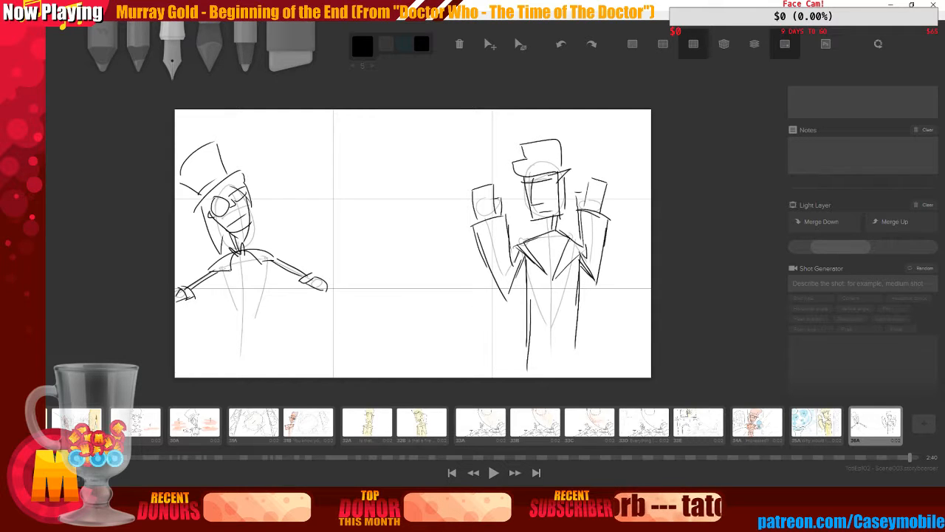
# Shade the left figure's bow tie and collar area with hatching
pyautogui.moveTo(231, 262)
pyautogui.mouseDown()
pyautogui.moveTo(257, 256)
pyautogui.moveTo(233, 283)
pyautogui.moveTo(262, 274)
pyautogui.moveTo(264, 289)
pyautogui.moveTo(243, 300)
pyautogui.moveTo(266, 297)
pyautogui.mouseUp()
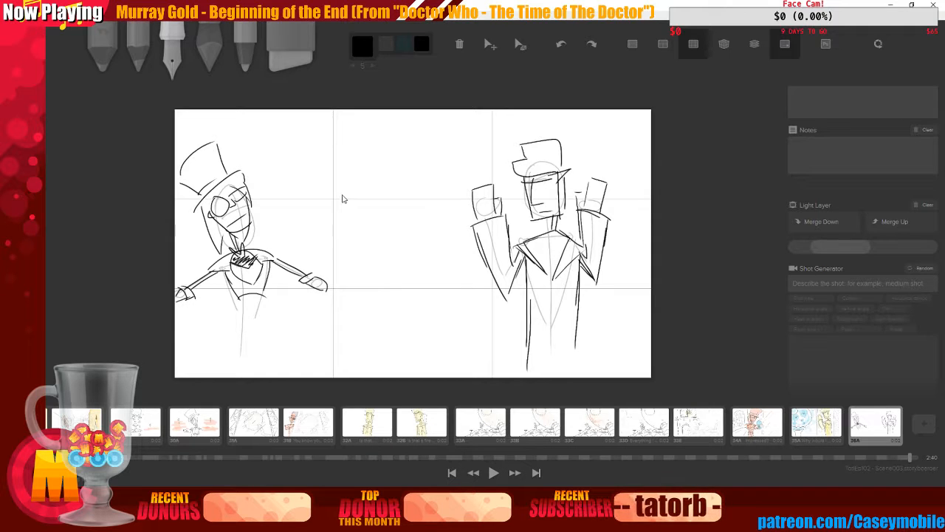
pyautogui.hotkey('ctrl', 'z')
pyautogui.hotkey('ctrl', 'z')
pyautogui.hotkey('ctrl', 'z')
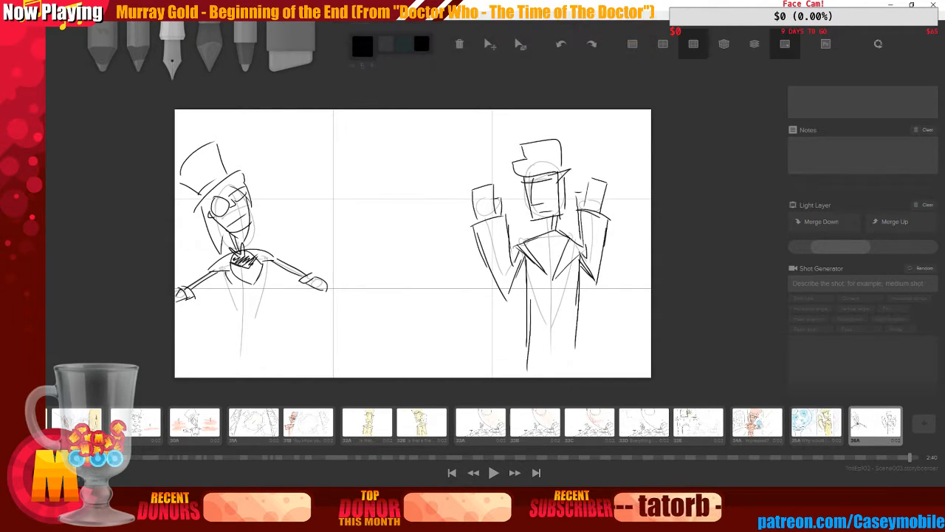
# Draw the jacket front, hand and coat lines down the left figure's body
pyautogui.moveTo(225, 272)
pyautogui.mouseDown()
pyautogui.moveTo(235, 298)
pyautogui.moveTo(273, 295)
pyautogui.moveTo(268, 320)
pyautogui.moveTo(235, 321)
pyautogui.moveTo(271, 320)
pyautogui.moveTo(271, 331)
pyautogui.moveTo(265, 318)
pyautogui.mouseUp()
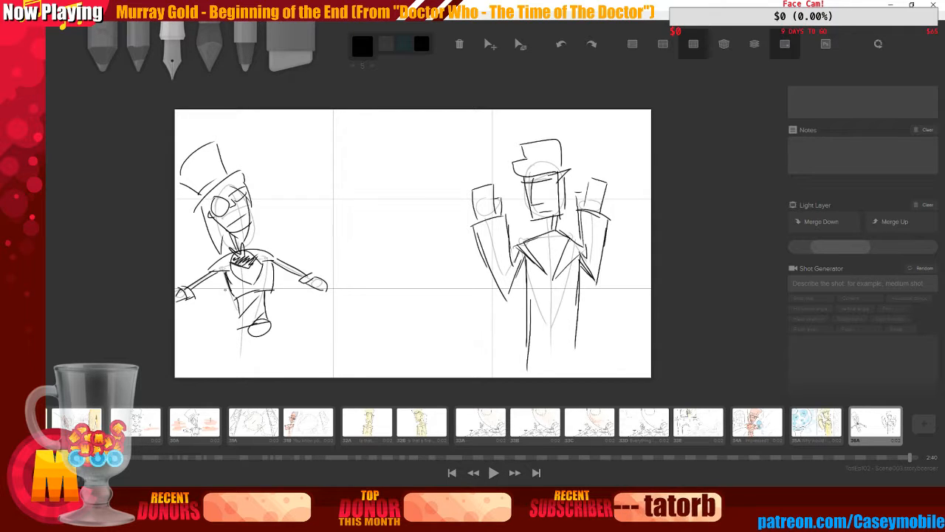
pyautogui.moveTo(227, 277); pyautogui.dragTo(226, 377)
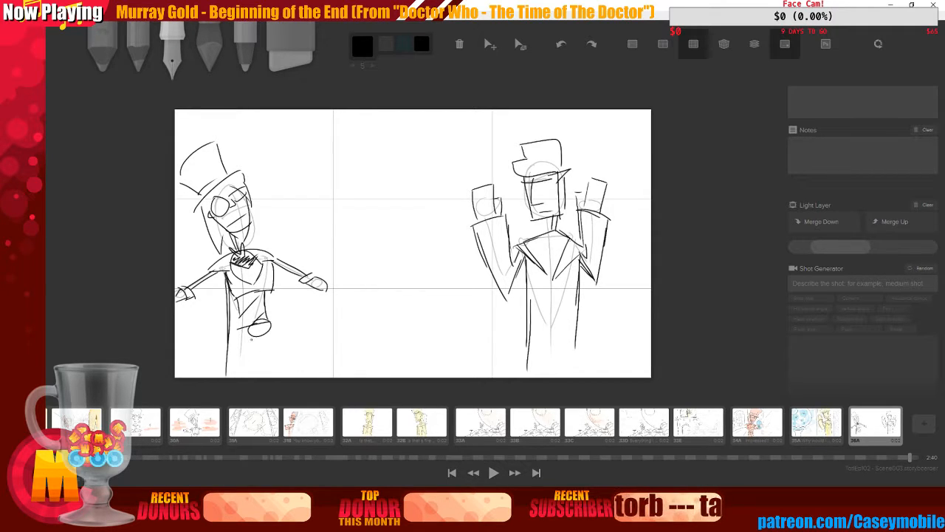
pyautogui.moveTo(271, 329); pyautogui.dragTo(277, 369)
pyautogui.moveTo(239, 330); pyautogui.dragTo(236, 376)
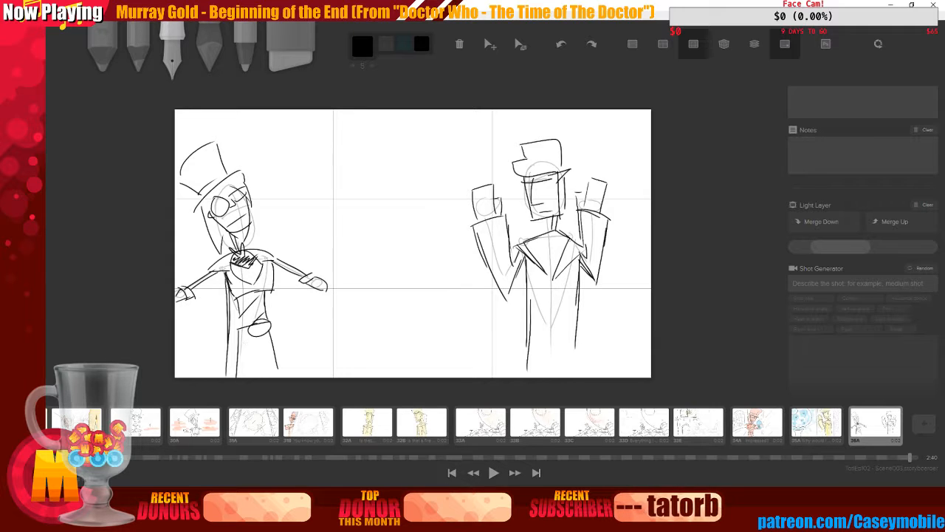
pyautogui.moveTo(248, 332)
pyautogui.mouseDown()
pyautogui.moveTo(250, 377)
pyautogui.moveTo(270, 377)
pyautogui.mouseUp()
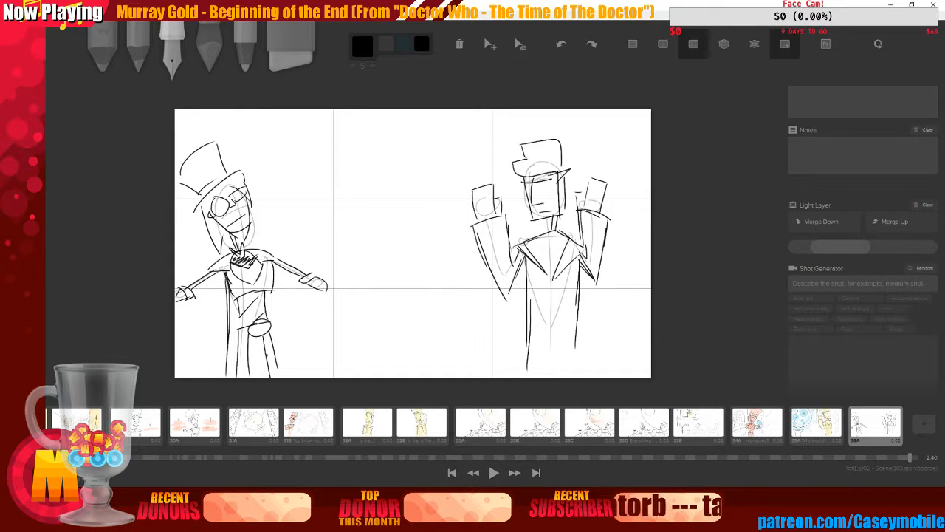
pyautogui.hotkey('ctrl', 'z')
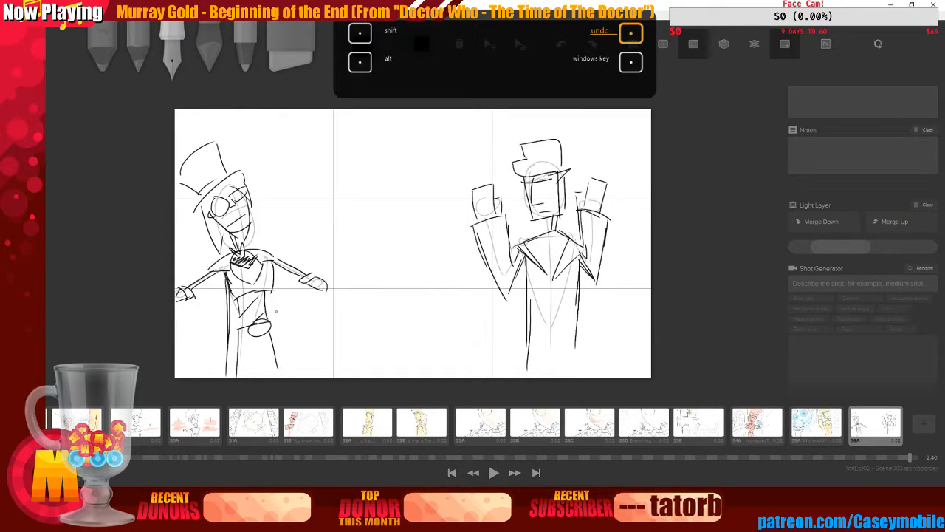
# Try a diagonal stroke across the left figure's torso, undoing each attempt
pyautogui.moveTo(262, 338); pyautogui.dragTo(303, 271)
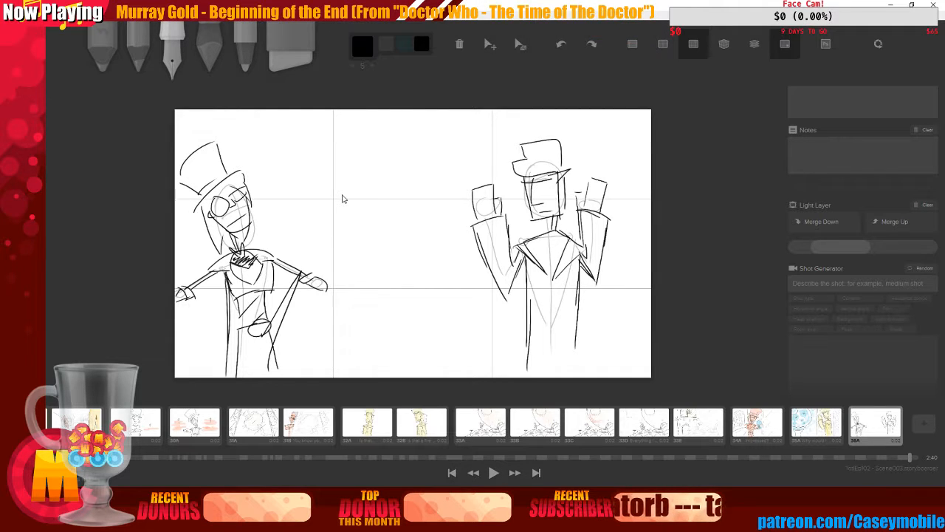
pyautogui.hotkey('ctrl', 'z')
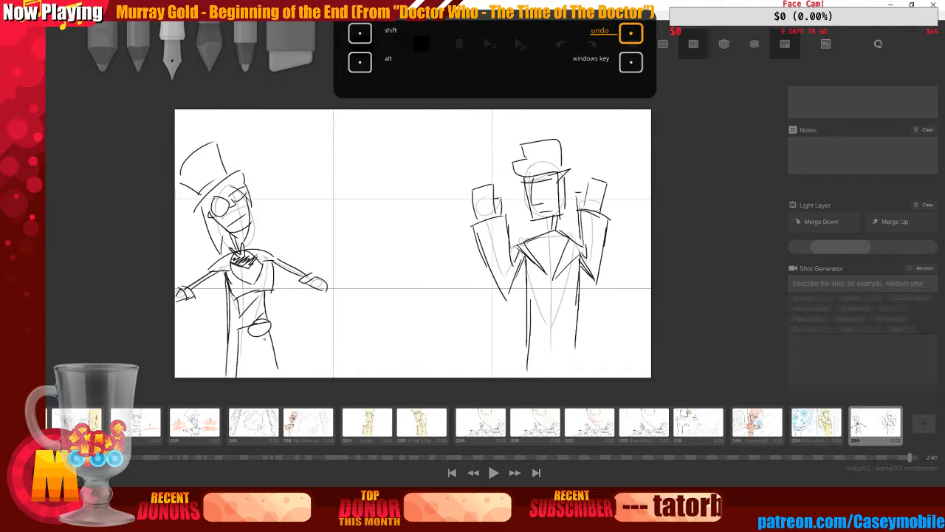
pyautogui.moveTo(264, 339); pyautogui.dragTo(300, 271)
pyautogui.hotkey('ctrl', 'z')
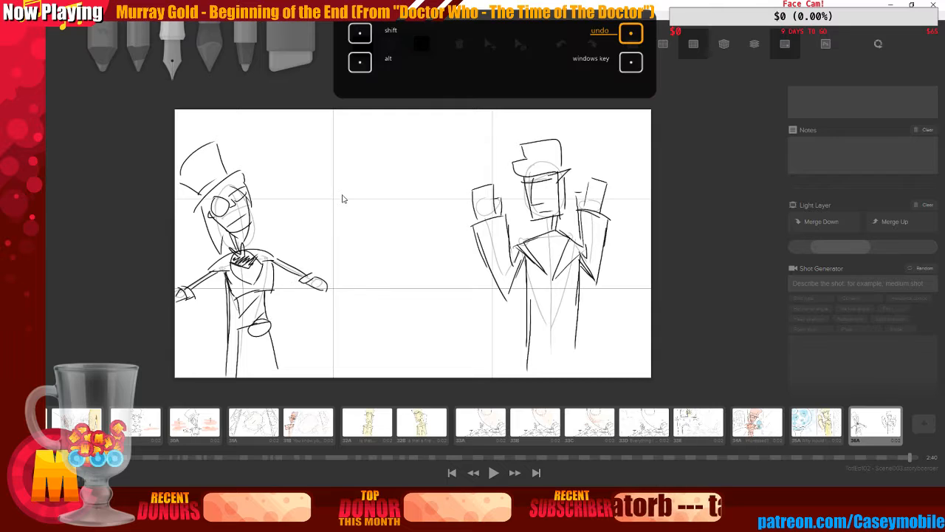
# Draw the left figure's legs and coat tail, and add emphasis lines beside its head
pyautogui.moveTo(261, 336); pyautogui.dragTo(264, 375)
pyautogui.moveTo(254, 335); pyautogui.dragTo(254, 377)
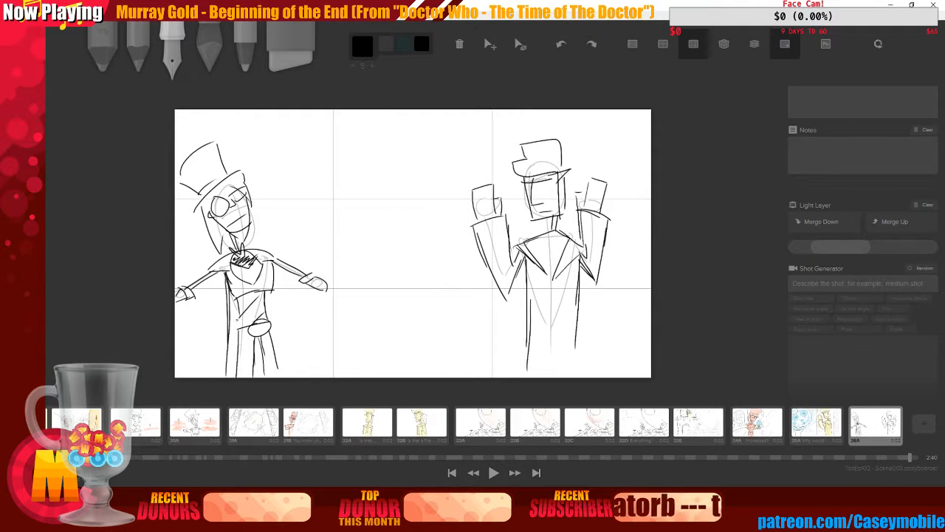
pyautogui.moveTo(230, 297)
pyautogui.mouseDown()
pyautogui.moveTo(226, 344)
pyautogui.moveTo(209, 377)
pyautogui.mouseUp()
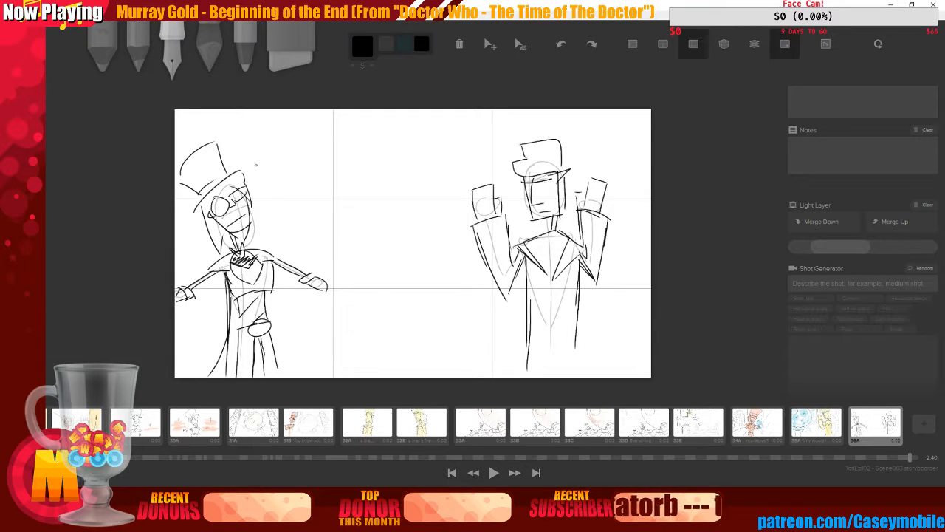
pyautogui.moveTo(268, 136)
pyautogui.mouseDown()
pyautogui.moveTo(257, 164)
pyautogui.moveTo(268, 200)
pyautogui.mouseUp()
pyautogui.moveTo(290, 238); pyautogui.dragTo(301, 244)
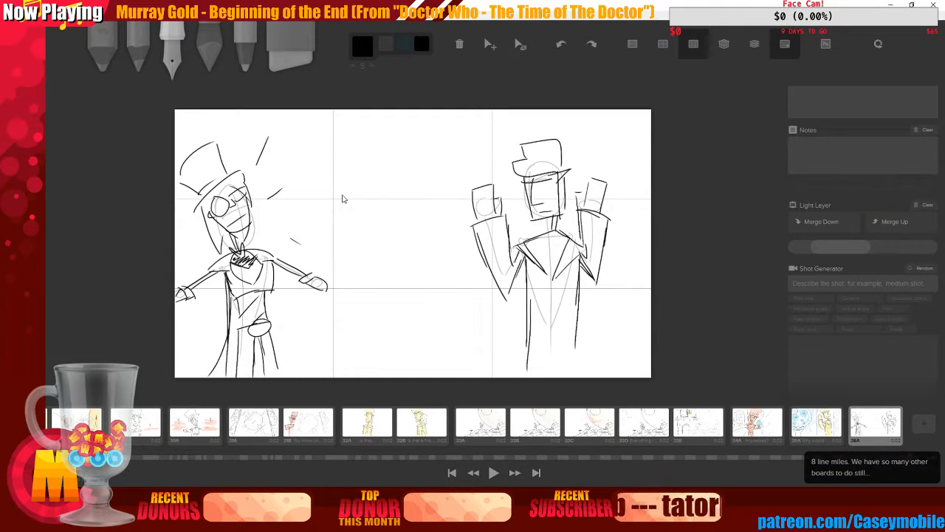
# Enter the board's dialogue as "Because you're a DRAGON!! com'on!!"
pyautogui.scroll(3, 878, 158)
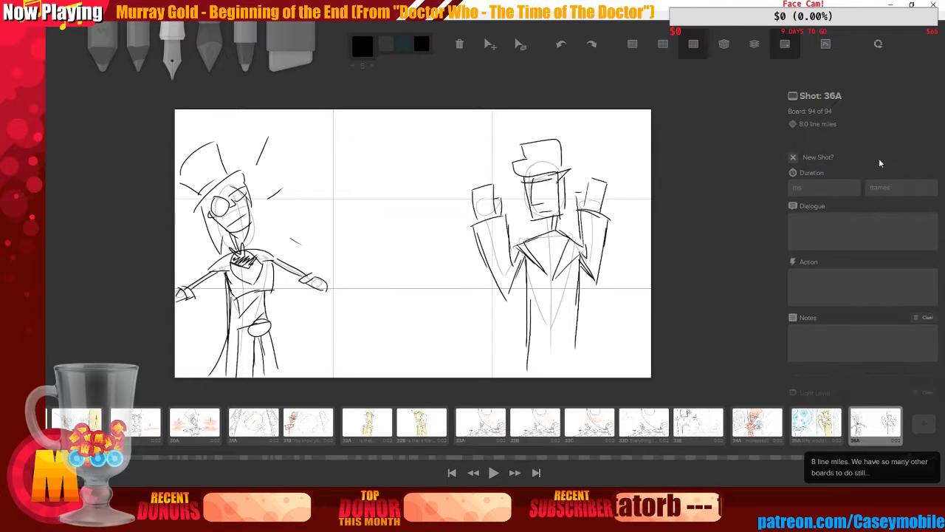
pyautogui.click(876, 239)
pyautogui.write('Because yo')
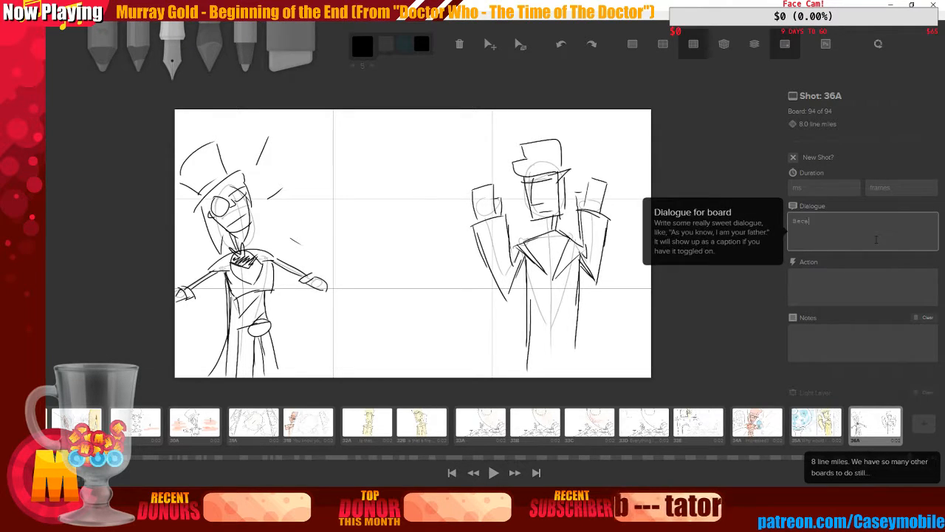
pyautogui.write("u're a DRAGON")
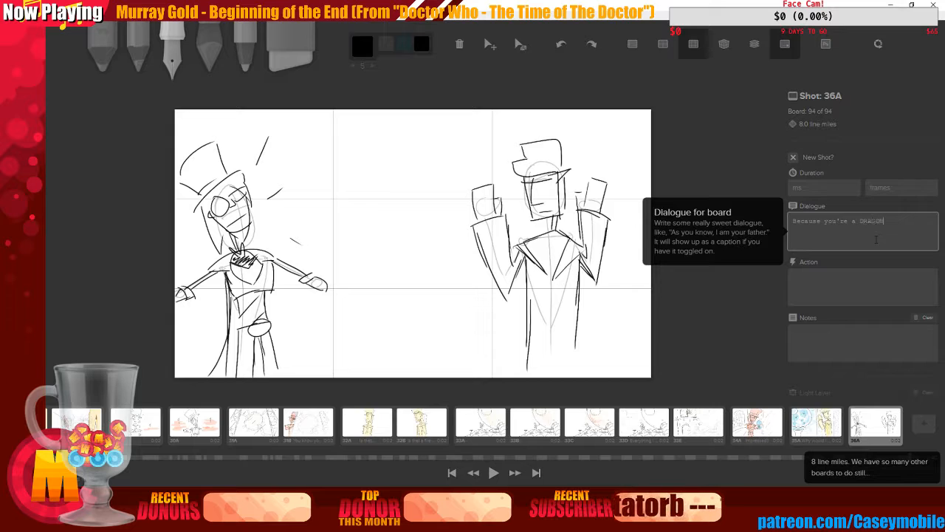
pyautogui.write("!! com'on!!")
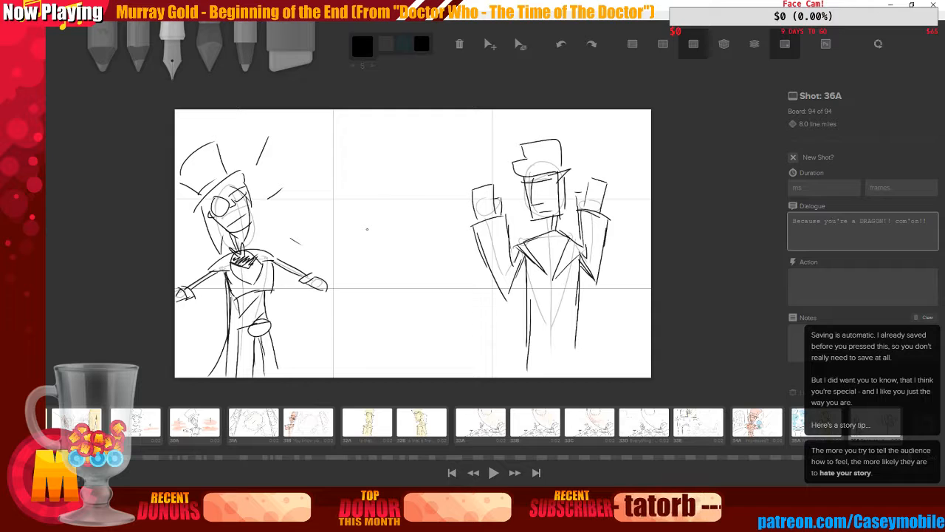
# Choose a light grey colour for drawing
pyautogui.click(367, 229)
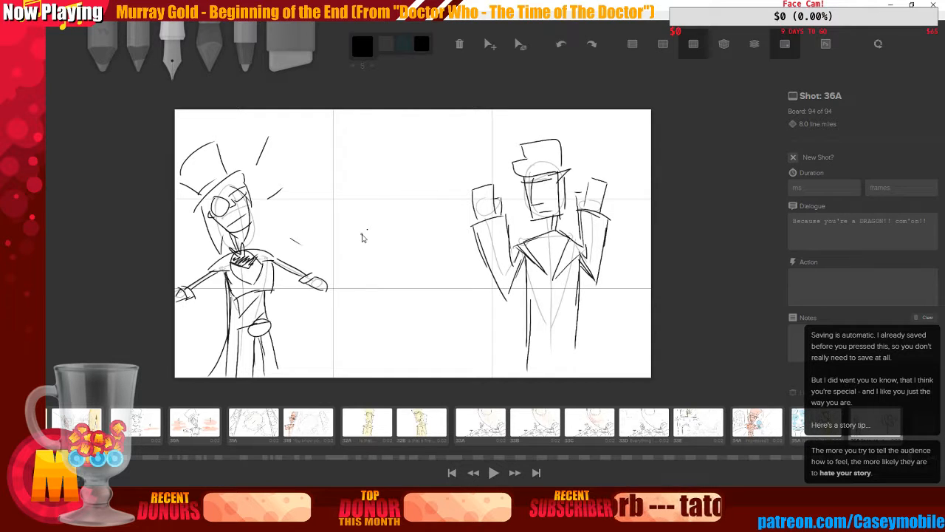
pyautogui.click(363, 46)
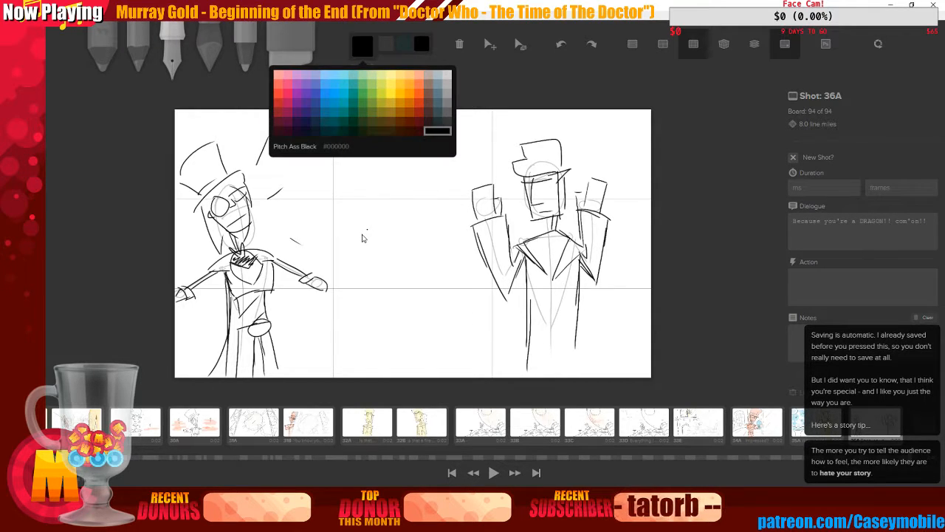
pyautogui.click(447, 76)
pyautogui.moveTo(329, 121); pyautogui.dragTo(327, 214)
pyautogui.moveTo(332, 126); pyautogui.dragTo(326, 255)
pyautogui.moveTo(468, 123); pyautogui.dragTo(468, 184)
pyautogui.hotkey('ctrl', 'z')
pyautogui.hotkey('ctrl', 'z')
pyautogui.hotkey('ctrl', 'z')
pyautogui.hotkey('ctrl', 'z')
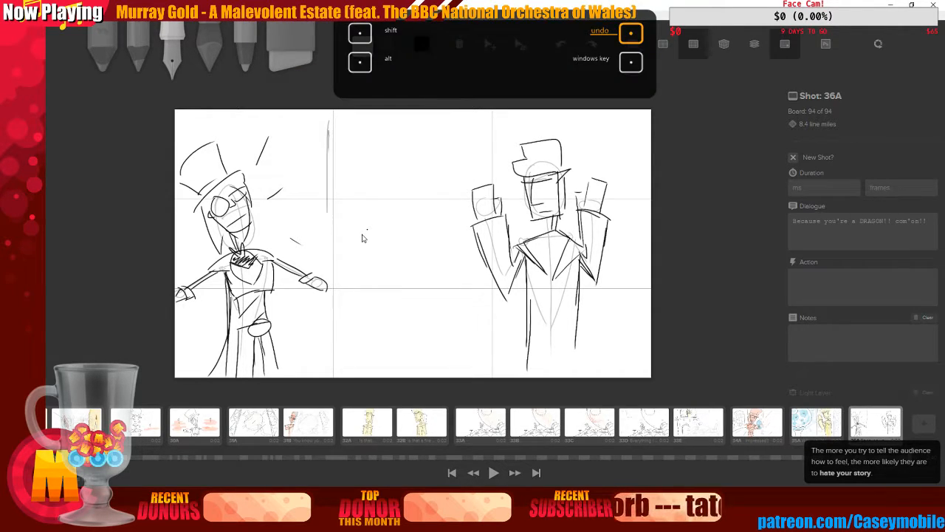
pyautogui.hotkey('ctrl', 'z')
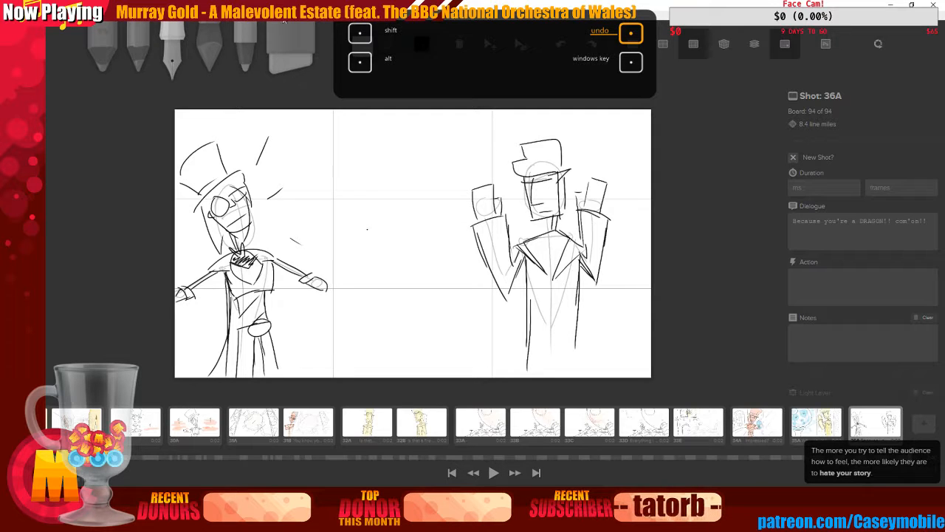
# Draw light grey vertical speed lines above both figures' heads
pyautogui.moveTo(256, 111); pyautogui.dragTo(256, 191)
pyautogui.moveTo(520, 118); pyautogui.dragTo(521, 142)
pyautogui.moveTo(523, 111); pyautogui.dragTo(525, 139)
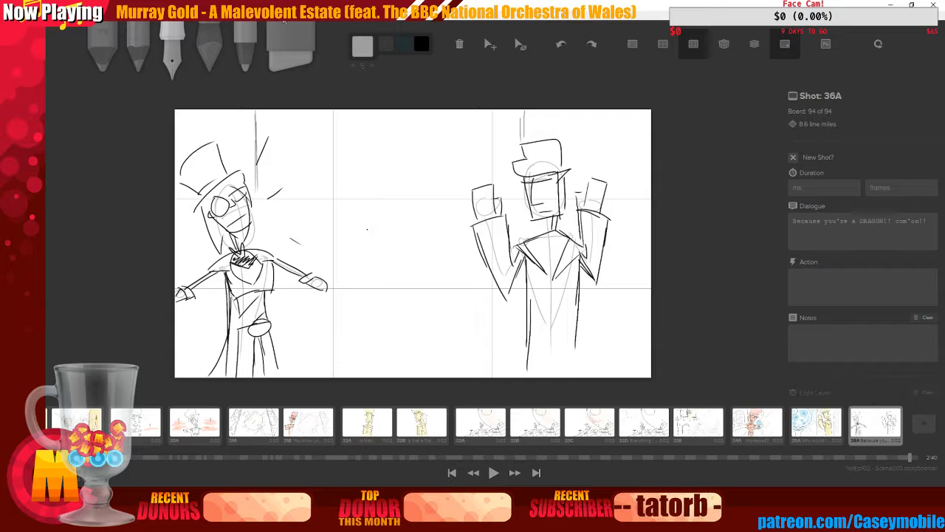
pyautogui.hotkey('ctrl', 'z')
pyautogui.hotkey('ctrl', 'z')
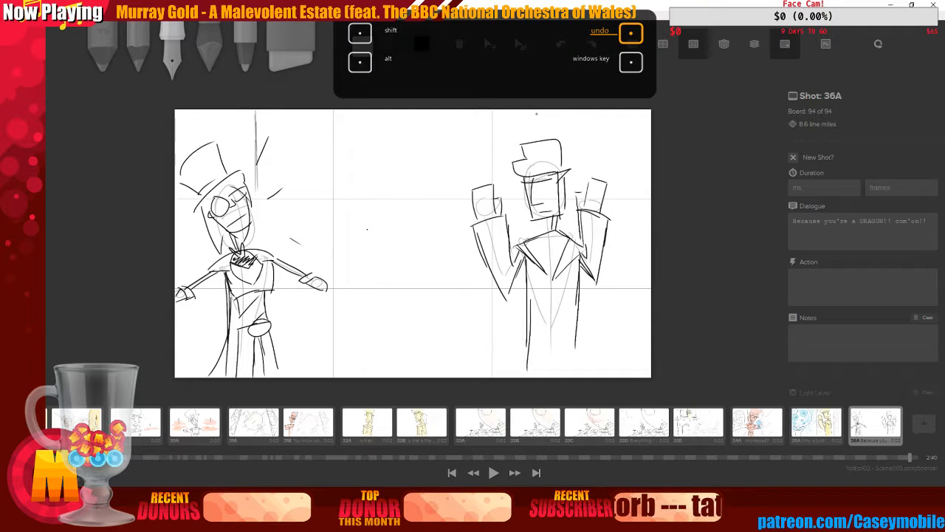
pyautogui.moveTo(540, 116); pyautogui.dragTo(541, 135)
pyautogui.moveTo(547, 112); pyautogui.dragTo(548, 133)
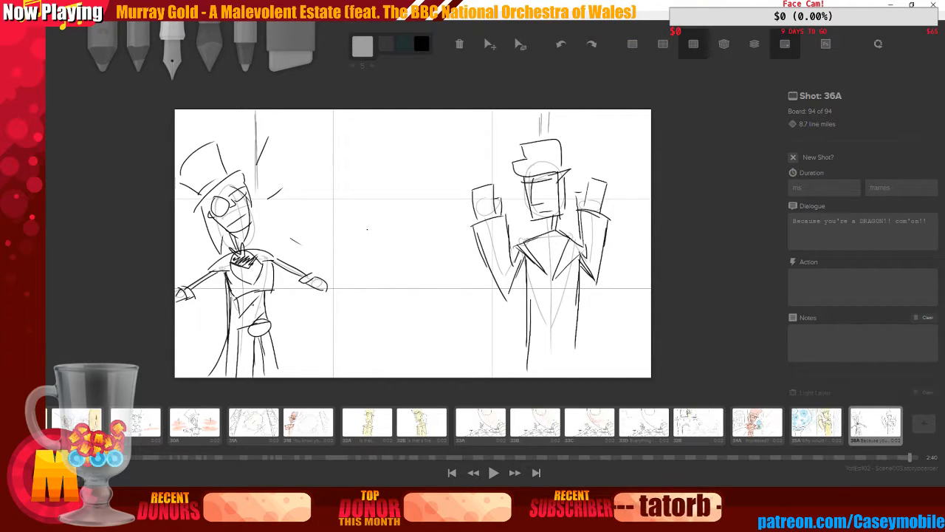
# Draw light grey diagonal motion lines across the space between the two figures
pyautogui.moveTo(300, 161); pyautogui.dragTo(347, 133)
pyautogui.moveTo(349, 267); pyautogui.dragTo(410, 225)
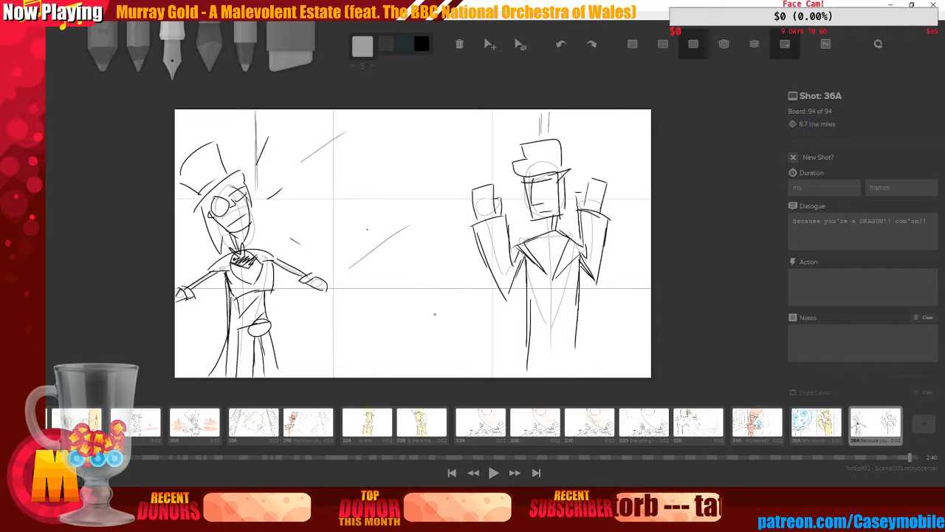
pyautogui.moveTo(420, 346); pyautogui.dragTo(459, 317)
# Sketch a large sweeping arc from above the left figure curving down toward the right figure
pyautogui.moveTo(302, 124)
pyautogui.mouseDown()
pyautogui.moveTo(294, 170)
pyautogui.moveTo(418, 256)
pyautogui.moveTo(435, 238)
pyautogui.mouseUp()
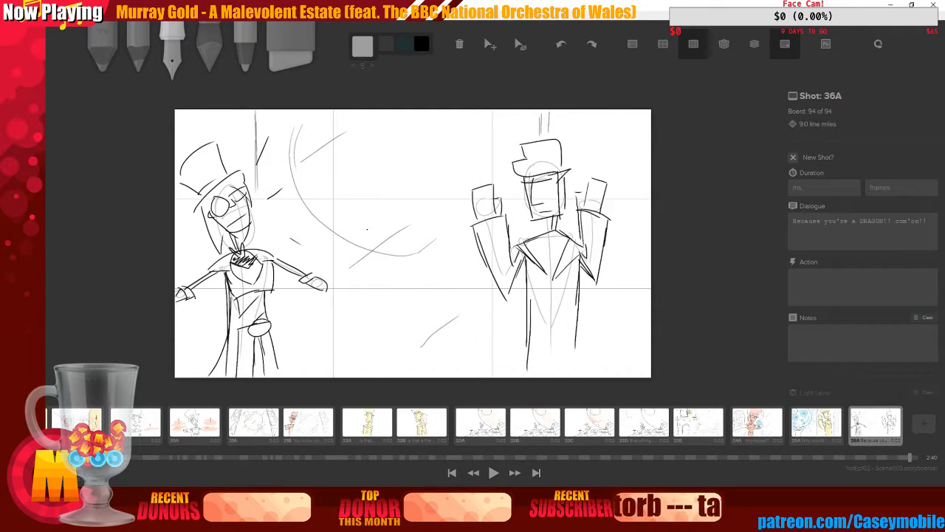
pyautogui.hotkey('ctrl', 'z')
pyautogui.hotkey('ctrl', 'z')
pyautogui.hotkey('ctrl', 'z')
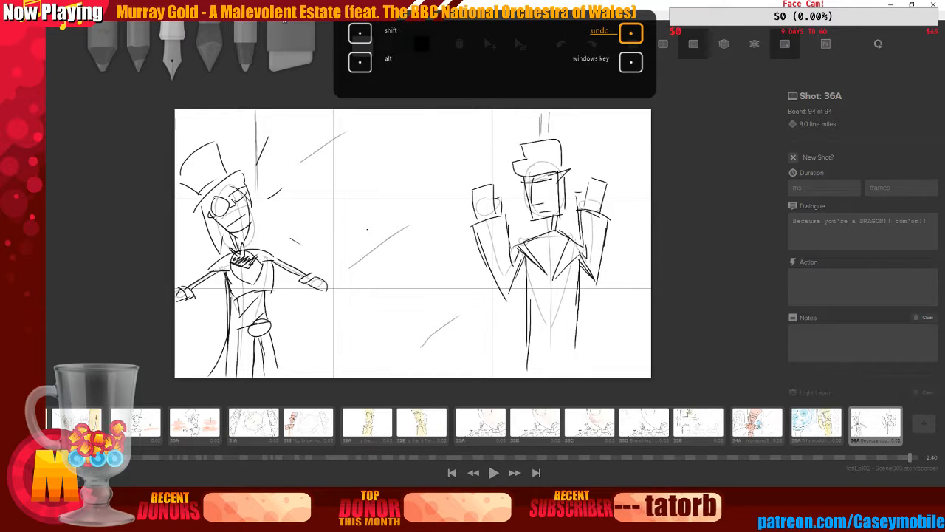
pyautogui.moveTo(280, 117)
pyautogui.mouseDown()
pyautogui.moveTo(276, 157)
pyautogui.moveTo(279, 114)
pyautogui.moveTo(320, 251)
pyautogui.moveTo(394, 265)
pyautogui.moveTo(355, 278)
pyautogui.moveTo(365, 285)
pyautogui.moveTo(443, 272)
pyautogui.mouseUp()
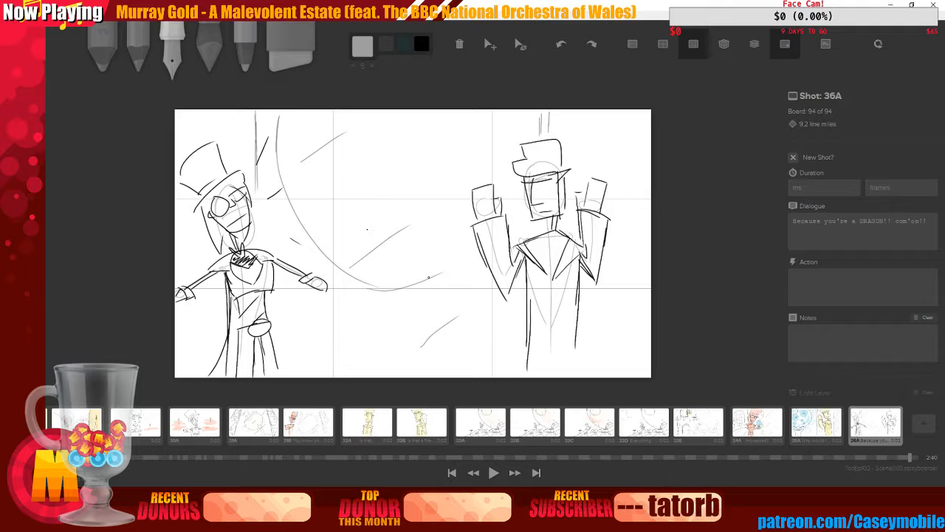
pyautogui.moveTo(372, 280)
pyautogui.mouseDown()
pyautogui.moveTo(458, 271)
pyautogui.moveTo(418, 285)
pyautogui.moveTo(483, 268)
pyautogui.mouseUp()
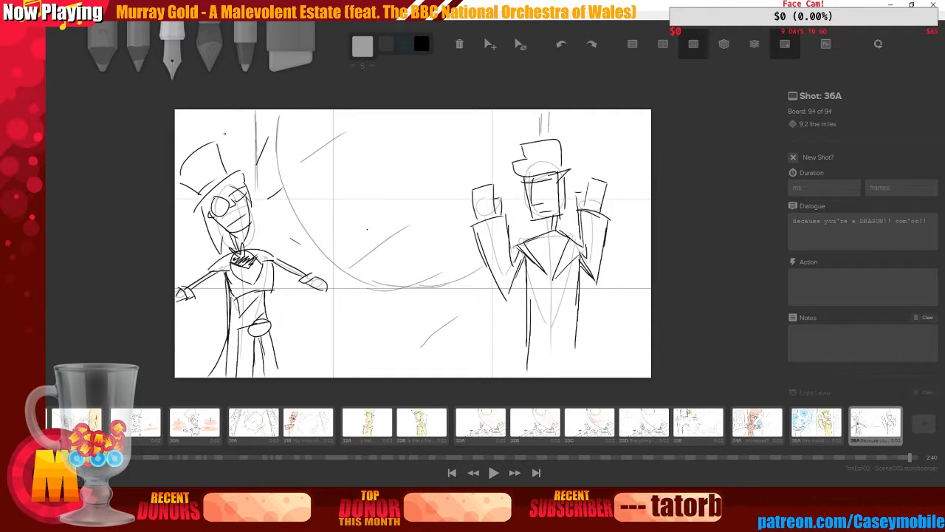
# Add light grey squiggly motion marks around both figures, including above and beside the right figure
pyautogui.moveTo(183, 133); pyautogui.dragTo(224, 116)
pyautogui.moveTo(190, 232); pyautogui.dragTo(206, 251)
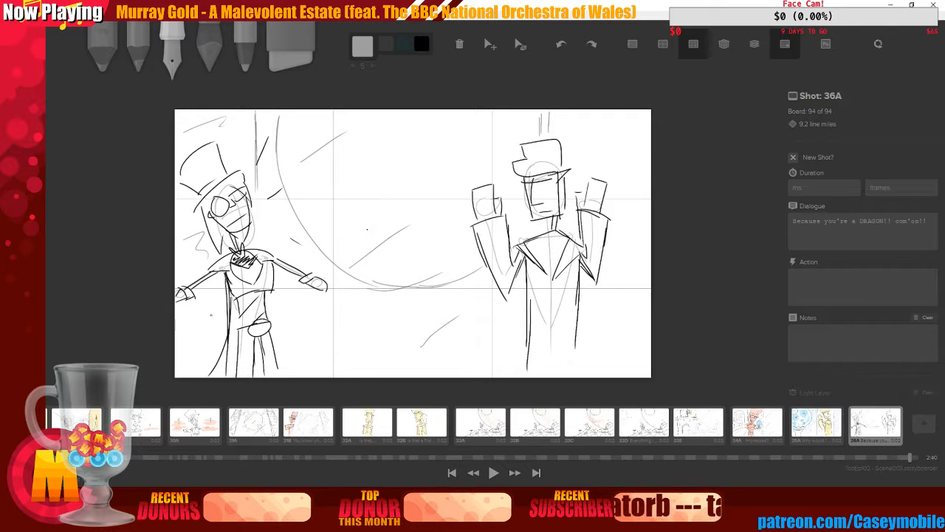
pyautogui.moveTo(196, 320); pyautogui.dragTo(210, 339)
pyautogui.moveTo(582, 138); pyautogui.dragTo(610, 151)
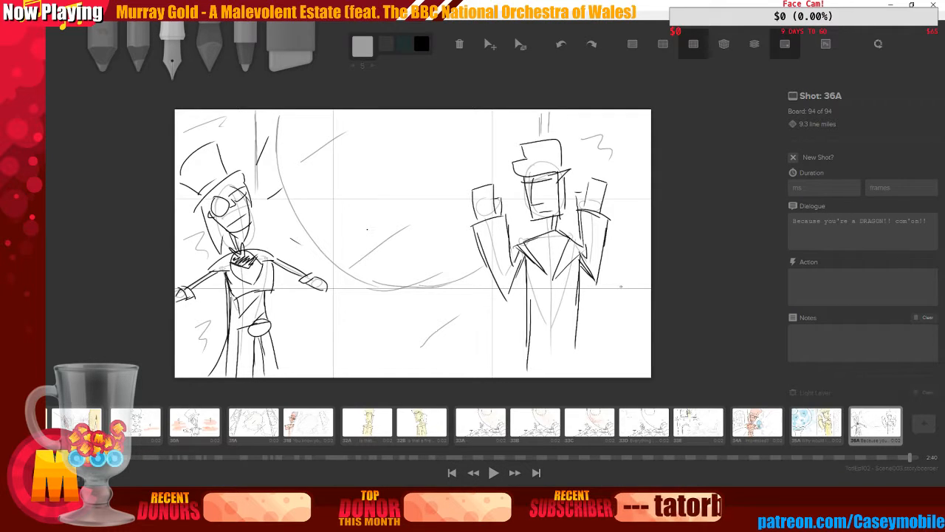
pyautogui.moveTo(620, 286); pyautogui.dragTo(608, 359)
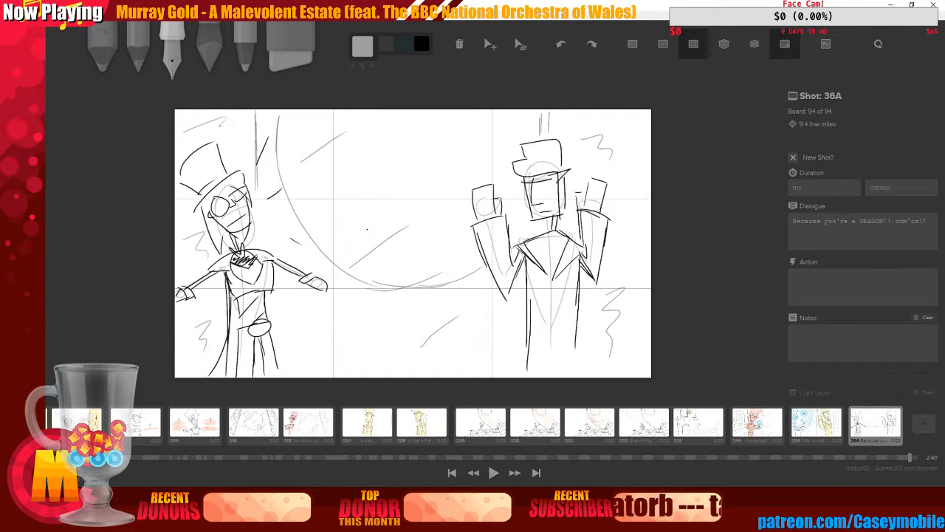
# Switch to the marker, choose Light Yellow, and shade the right figure
pyautogui.click(209, 52)
pyautogui.click(363, 47)
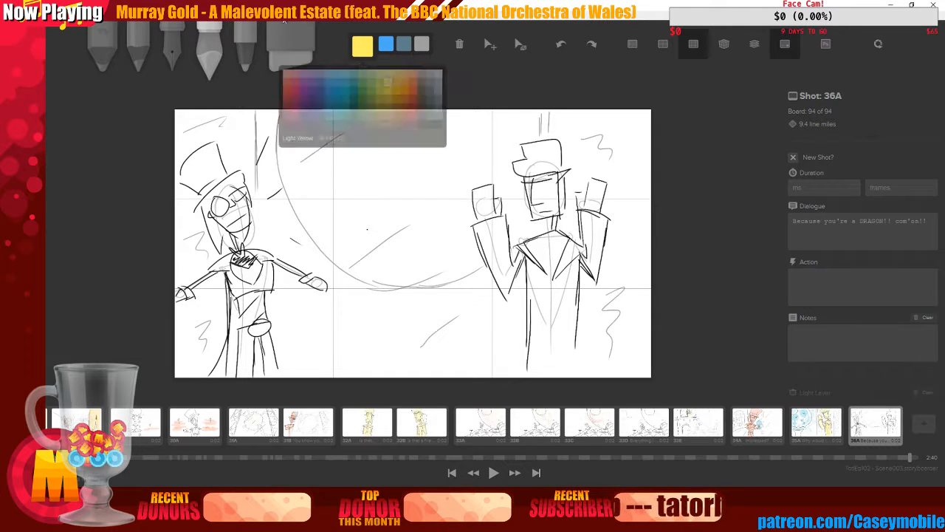
pyautogui.click(399, 84)
pyautogui.click(391, 84)
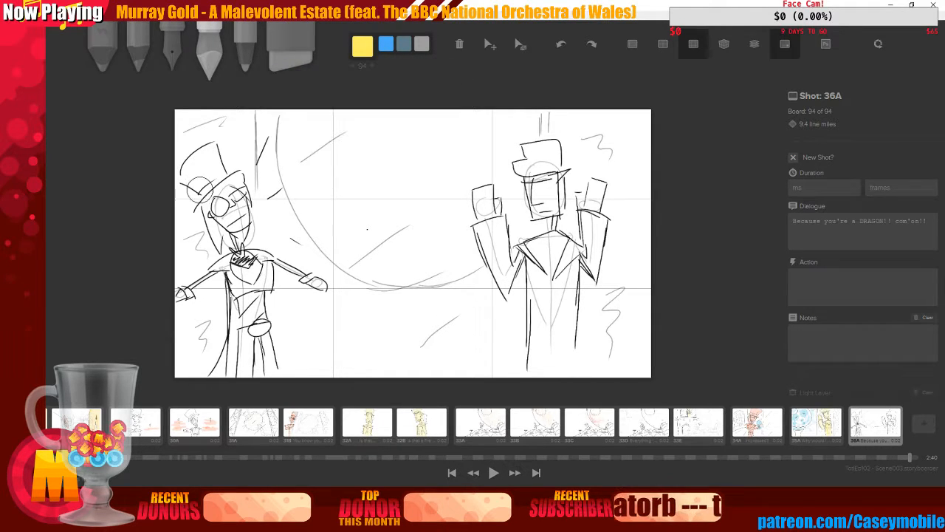
pyautogui.moveTo(540, 170)
pyautogui.mouseDown()
pyautogui.moveTo(535, 198)
pyautogui.moveTo(552, 190)
pyautogui.moveTo(555, 154)
pyautogui.moveTo(554, 260)
pyautogui.moveTo(536, 242)
pyautogui.moveTo(525, 250)
pyautogui.moveTo(566, 251)
pyautogui.moveTo(559, 310)
pyautogui.moveTo(544, 277)
pyautogui.moveTo(543, 350)
pyautogui.moveTo(536, 265)
pyautogui.moveTo(537, 365)
pyautogui.moveTo(540, 256)
pyautogui.moveTo(552, 345)
pyautogui.moveTo(560, 273)
pyautogui.moveTo(566, 313)
pyautogui.moveTo(567, 281)
pyautogui.moveTo(557, 334)
pyautogui.moveTo(542, 250)
pyautogui.moveTo(520, 255)
pyautogui.moveTo(505, 289)
pyautogui.moveTo(484, 186)
pyautogui.moveTo(497, 254)
pyautogui.moveTo(581, 235)
pyautogui.moveTo(592, 222)
pyautogui.moveTo(593, 268)
pyautogui.moveTo(596, 193)
pyautogui.moveTo(593, 205)
pyautogui.moveTo(582, 192)
pyautogui.moveTo(586, 260)
pyautogui.moveTo(559, 235)
pyautogui.mouseUp()
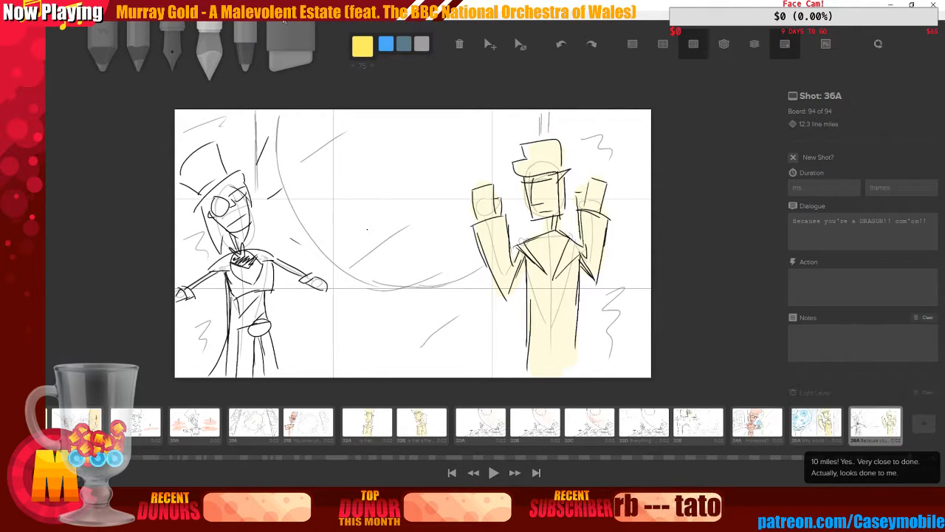
# Choose orange and shade the left figure's top hat with the marker
pyautogui.click(363, 46)
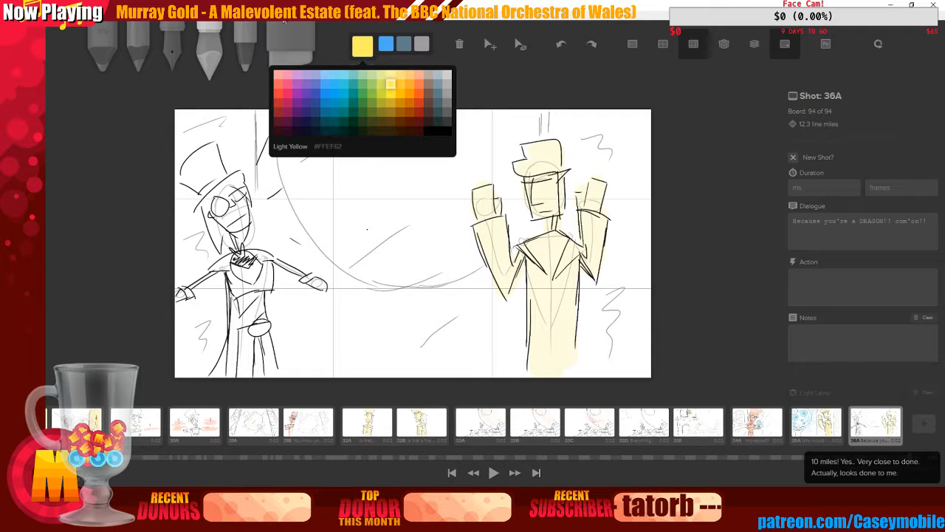
pyautogui.click(417, 83)
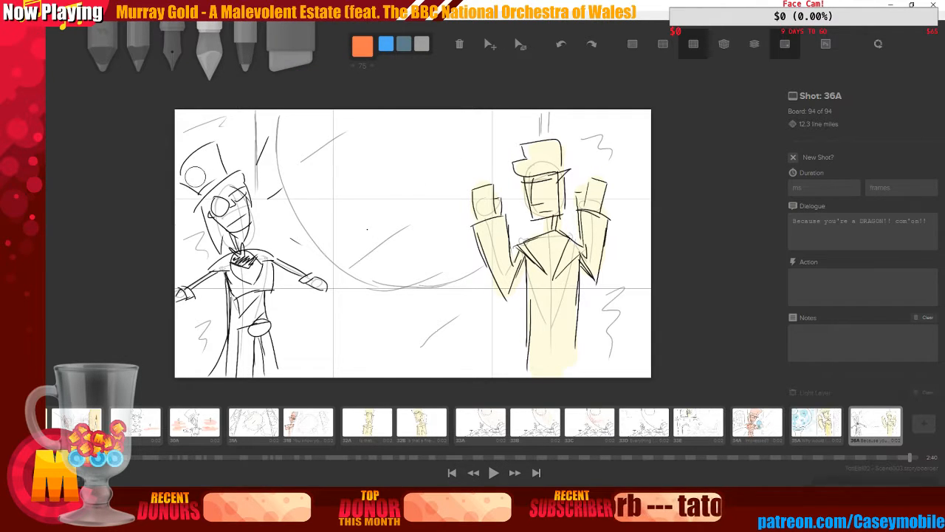
pyautogui.moveTo(194, 175)
pyautogui.mouseDown()
pyautogui.moveTo(203, 159)
pyautogui.moveTo(196, 166)
pyautogui.moveTo(214, 181)
pyautogui.moveTo(235, 177)
pyautogui.moveTo(213, 211)
pyautogui.moveTo(237, 231)
pyautogui.moveTo(233, 184)
pyautogui.moveTo(243, 190)
pyautogui.mouseUp()
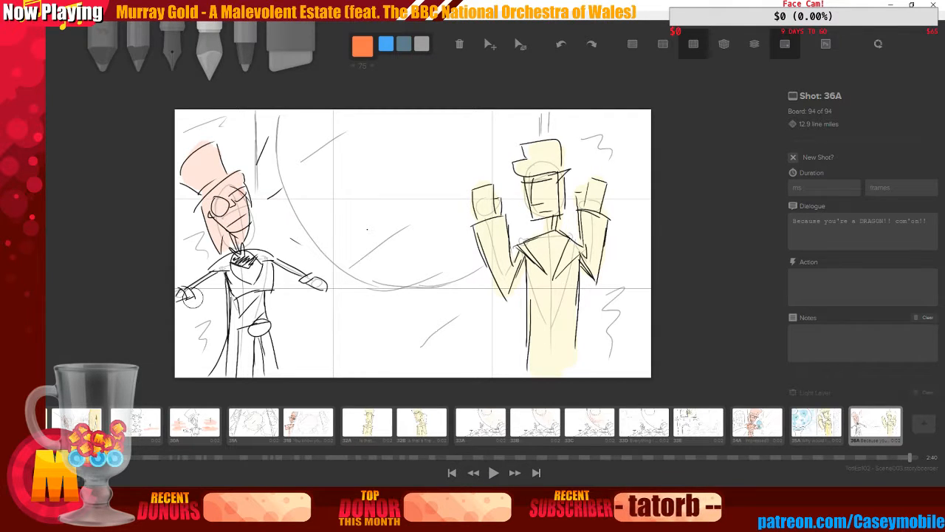
# Reduce the marker size to 48 and shade the left figure's arms and body in orange
pyautogui.press('[')
pyautogui.press('[')
pyautogui.press('[')
pyautogui.press('[')
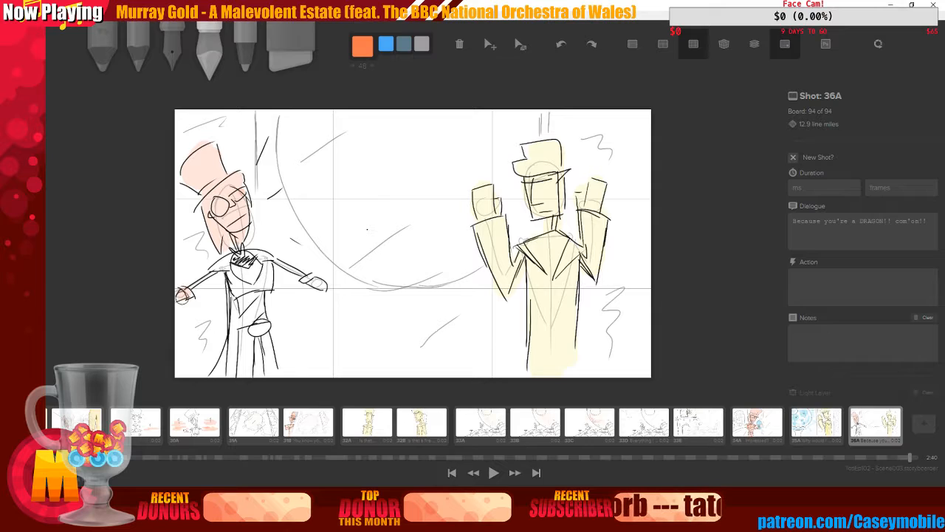
pyautogui.moveTo(182, 297)
pyautogui.mouseDown()
pyautogui.moveTo(299, 269)
pyautogui.moveTo(318, 282)
pyautogui.mouseUp()
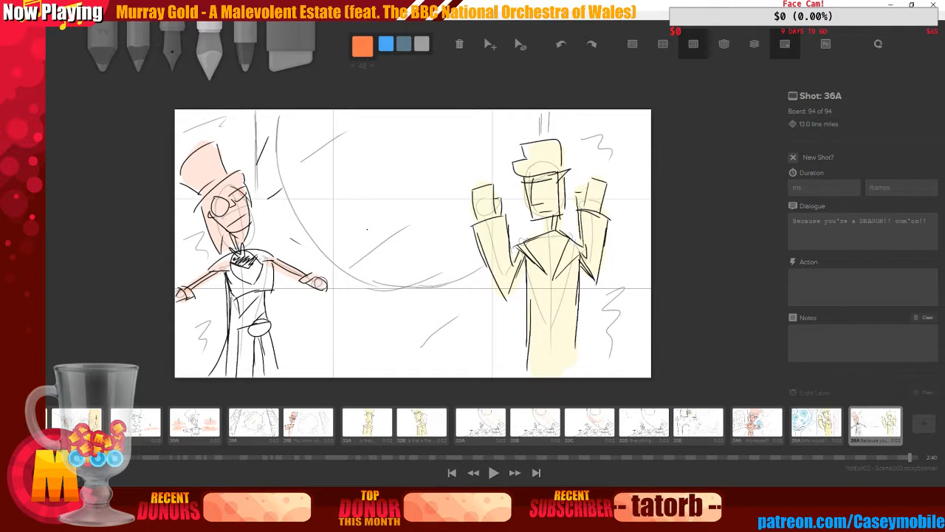
pyautogui.moveTo(235, 264)
pyautogui.mouseDown()
pyautogui.moveTo(257, 255)
pyautogui.moveTo(235, 314)
pyautogui.moveTo(259, 280)
pyautogui.moveTo(266, 303)
pyautogui.moveTo(251, 354)
pyautogui.moveTo(233, 375)
pyautogui.moveTo(218, 373)
pyautogui.moveTo(247, 365)
pyautogui.moveTo(260, 325)
pyautogui.moveTo(254, 306)
pyautogui.moveTo(275, 368)
pyautogui.moveTo(263, 315)
pyautogui.mouseUp()
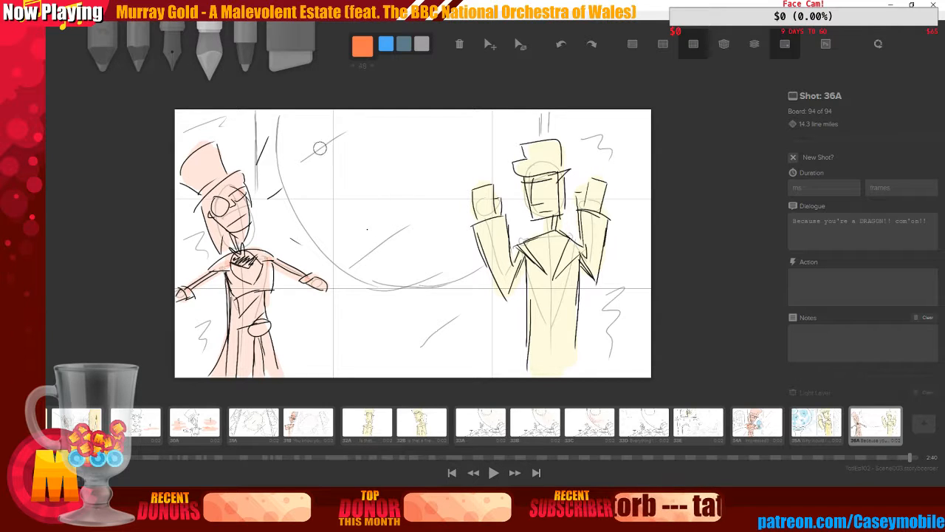
pyautogui.moveTo(291, 120)
pyautogui.mouseDown()
pyautogui.moveTo(300, 176)
pyautogui.moveTo(330, 221)
pyautogui.moveTo(387, 263)
pyautogui.moveTo(456, 264)
pyautogui.mouseUp()
pyautogui.hotkey('ctrl', 'z')
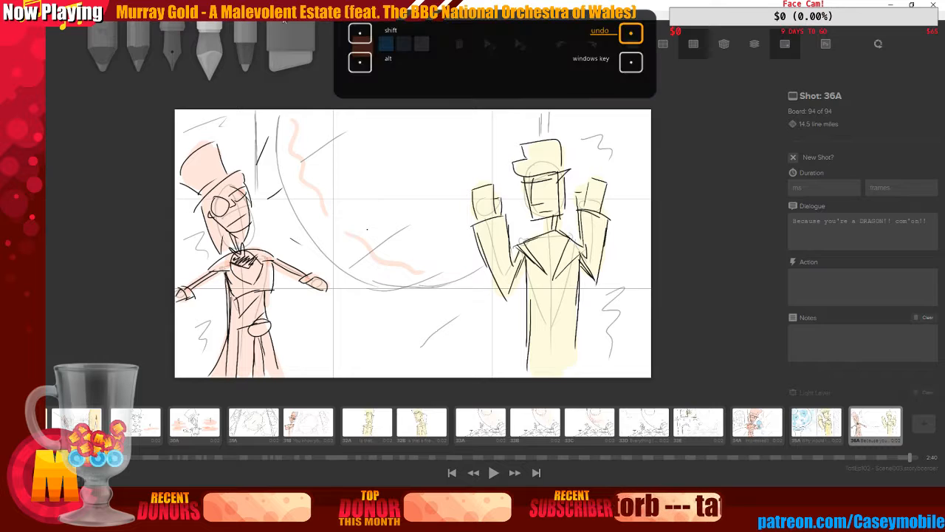
pyautogui.hotkey('ctrl', 'z')
pyautogui.hotkey('ctrl', 'z')
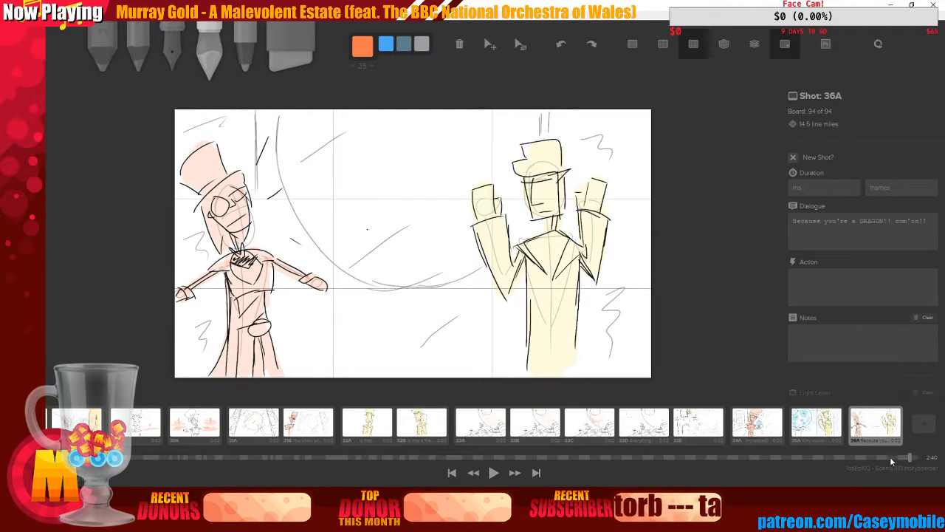
# Add a new board after 36A and mark it as a new shot
pyautogui.click(924, 423)
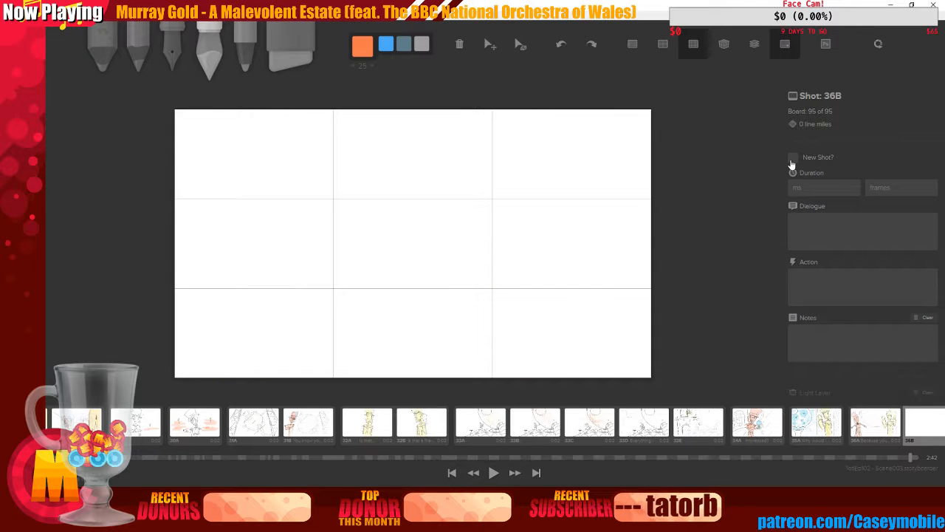
pyautogui.click(792, 159)
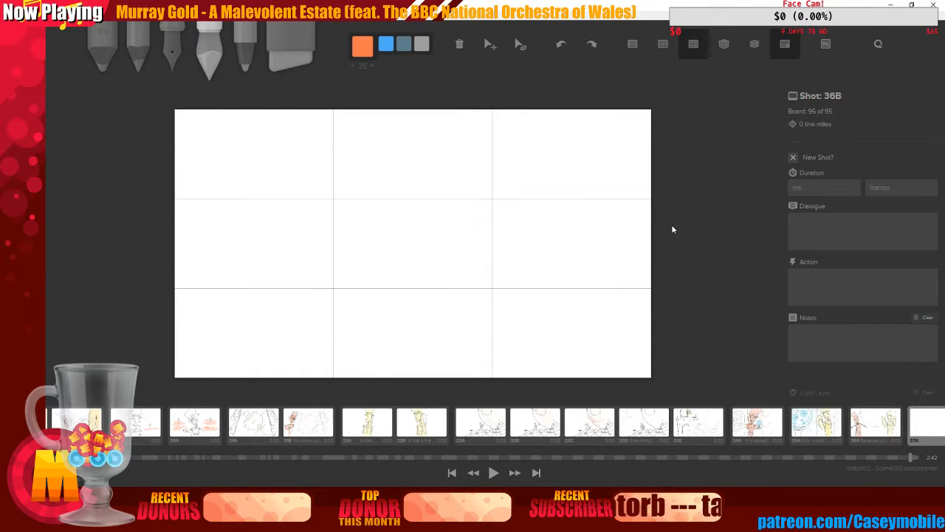
# Switch to the audio editor and play back the scene's audio from around 1:35, then return
pyautogui.hotkey('alt', 'Tab')
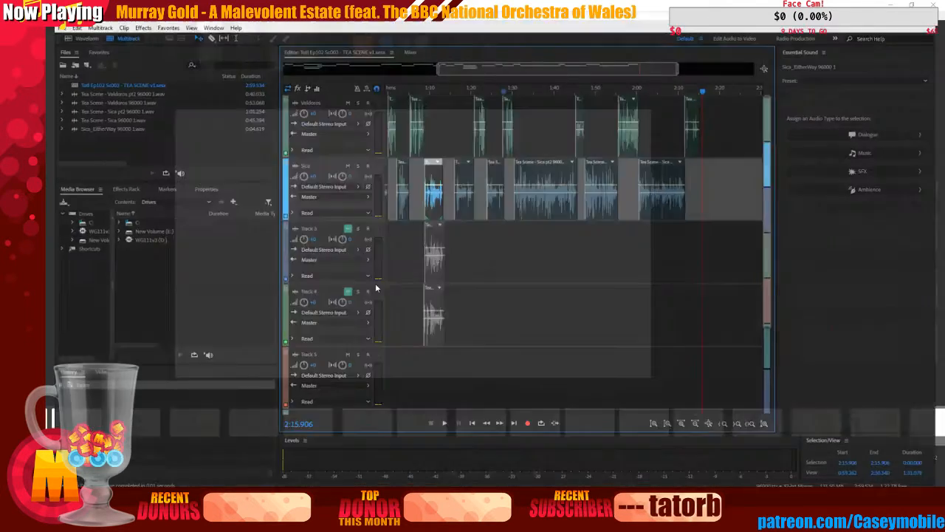
pyautogui.click(538, 79)
pyautogui.press('space')
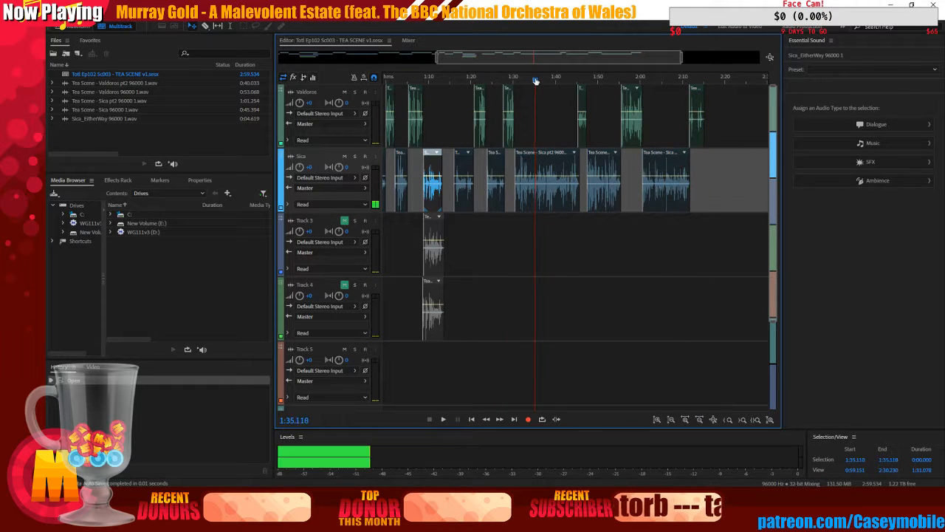
pyautogui.click(530, 80)
pyautogui.click(444, 419)
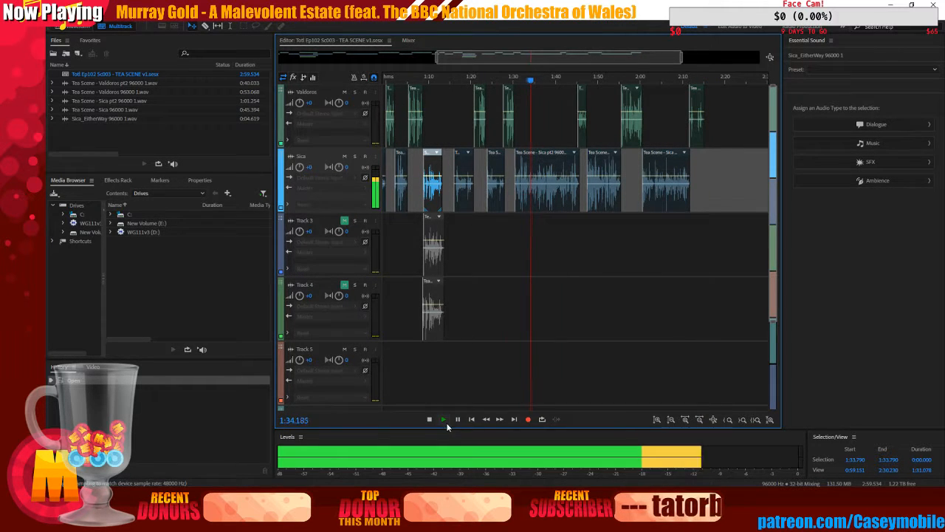
pyautogui.click(429, 419)
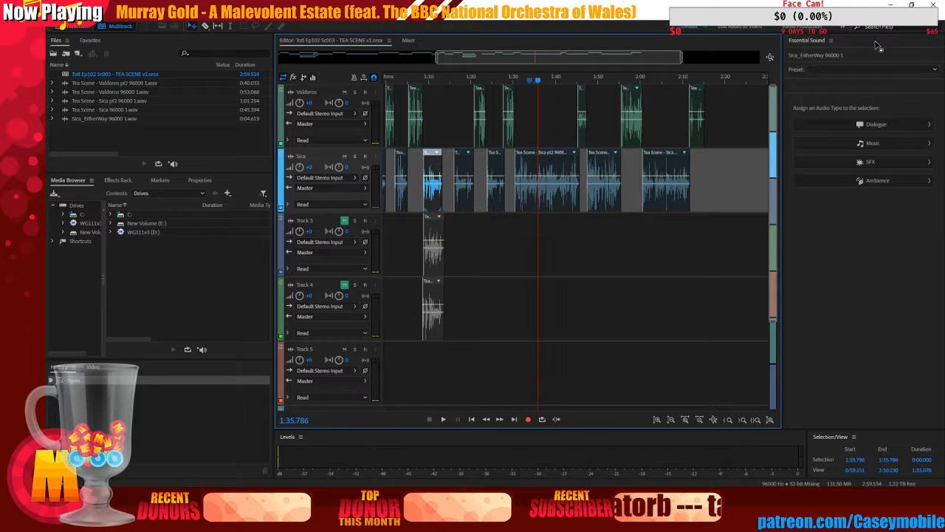
pyautogui.hotkey('alt', 'Tab')
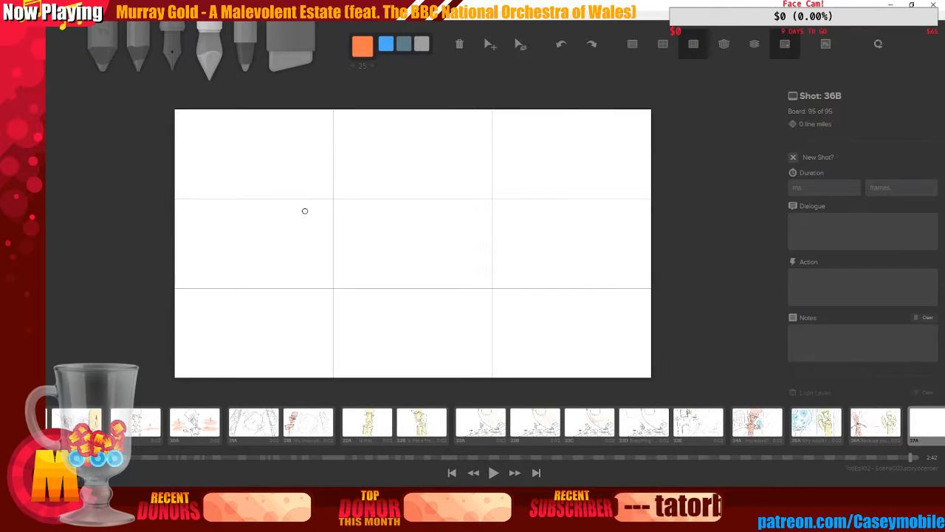
# Switch to the pen tool and choose black ink
pyautogui.press('3')
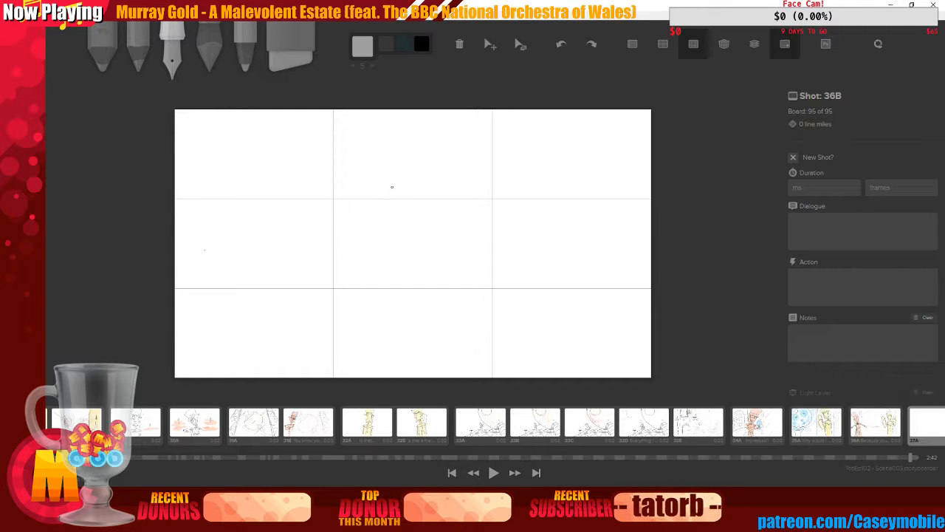
pyautogui.moveTo(392, 187)
pyautogui.mouseDown()
pyautogui.moveTo(401, 263)
pyautogui.moveTo(392, 189)
pyautogui.mouseUp()
pyautogui.hotkey('ctrl', 'z')
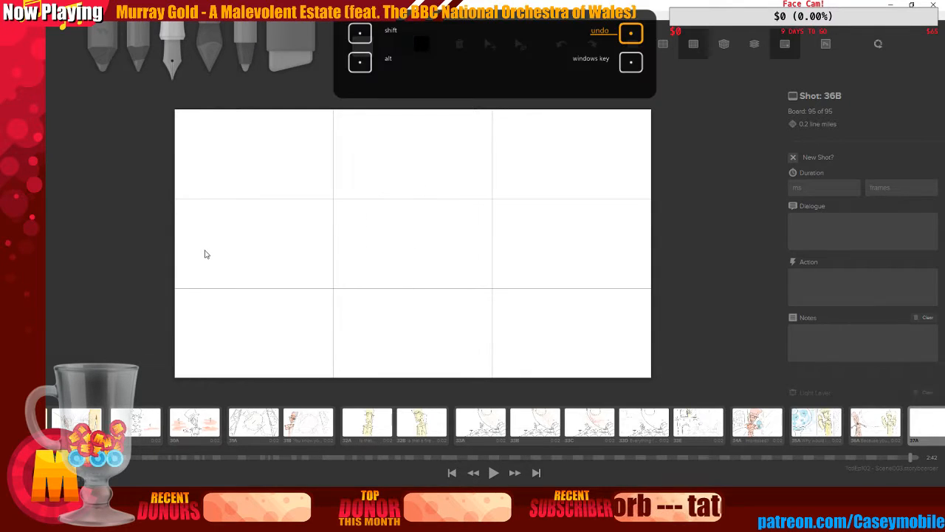
pyautogui.click(361, 45)
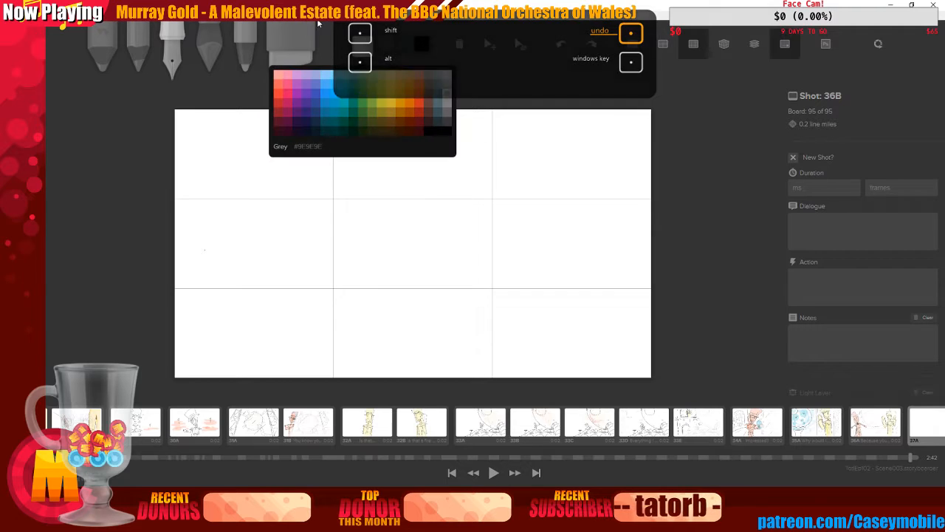
pyautogui.click(437, 131)
pyautogui.moveTo(392, 190); pyautogui.dragTo(389, 186)
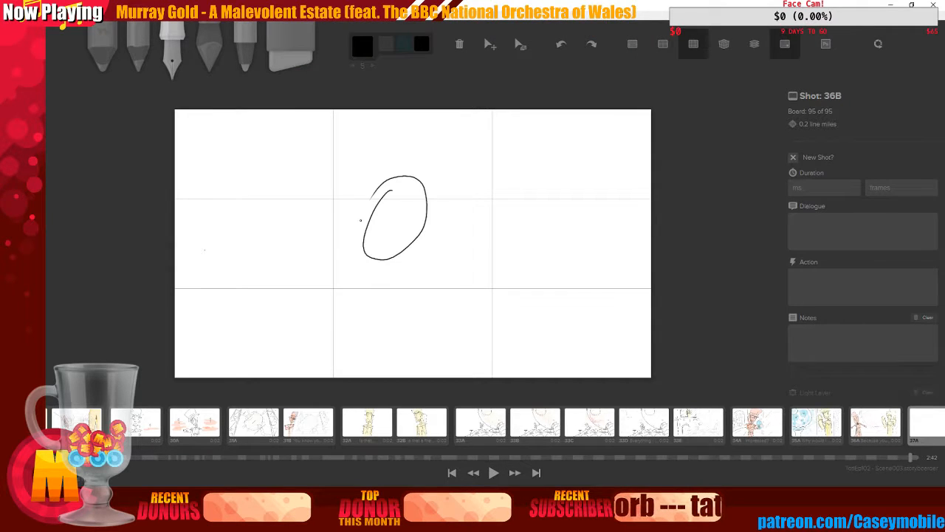
pyautogui.hotkey('ctrl', 'z')
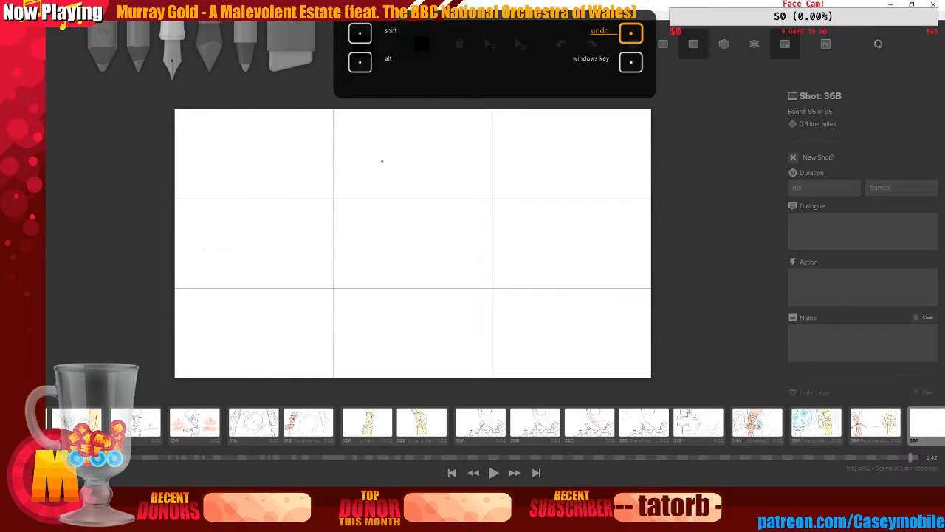
pyautogui.moveTo(374, 171); pyautogui.dragTo(376, 137)
pyautogui.hotkey('ctrl', 'z')
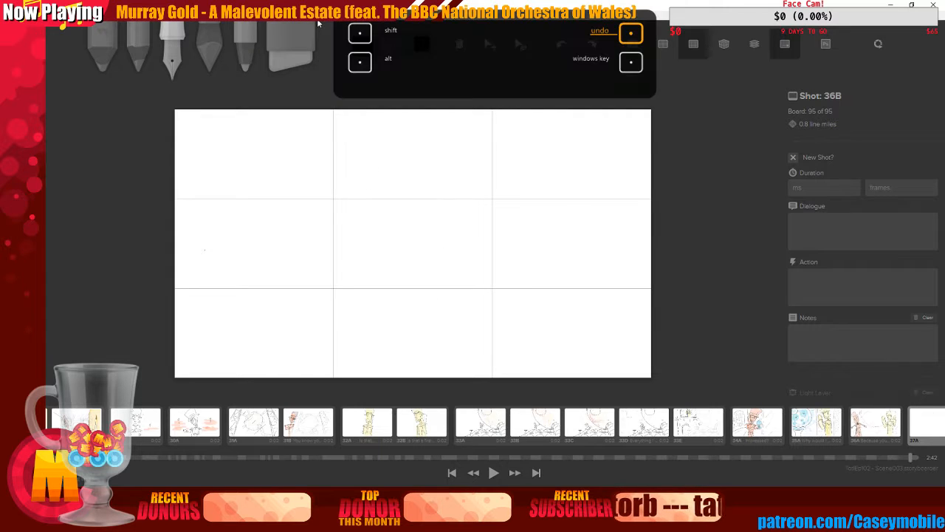
# Sketch a stick figure's oval head, spine, hips and legs in the board's centre
pyautogui.moveTo(391, 171)
pyautogui.mouseDown()
pyautogui.moveTo(386, 254)
pyautogui.moveTo(377, 171)
pyautogui.mouseUp()
pyautogui.moveTo(381, 231); pyautogui.dragTo(370, 377)
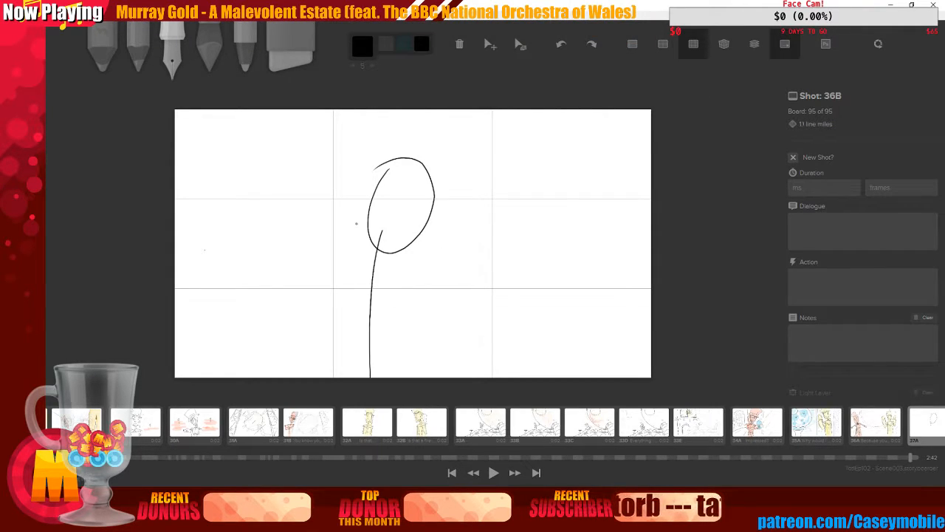
pyautogui.moveTo(336, 291)
pyautogui.mouseDown()
pyautogui.moveTo(414, 273)
pyautogui.moveTo(334, 294)
pyautogui.moveTo(361, 361)
pyautogui.mouseUp()
pyautogui.moveTo(419, 267); pyautogui.dragTo(382, 369)
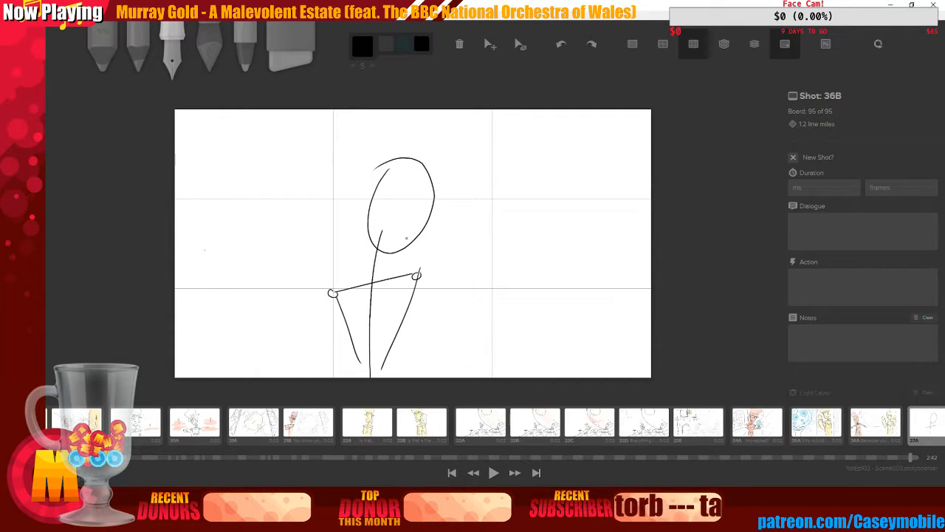
# Add a raised arm with a fist and a leg ending in a foot at lower left
pyautogui.moveTo(418, 277)
pyautogui.mouseDown()
pyautogui.moveTo(447, 306)
pyautogui.moveTo(458, 222)
pyautogui.moveTo(445, 212)
pyautogui.moveTo(459, 185)
pyautogui.mouseUp()
pyautogui.moveTo(332, 295)
pyautogui.mouseDown()
pyautogui.moveTo(307, 361)
pyautogui.moveTo(290, 367)
pyautogui.moveTo(316, 361)
pyautogui.mouseUp()
pyautogui.moveTo(182, 329)
pyautogui.mouseDown()
pyautogui.moveTo(238, 291)
pyautogui.moveTo(278, 285)
pyautogui.mouseUp()
pyautogui.hotkey('ctrl', 'z')
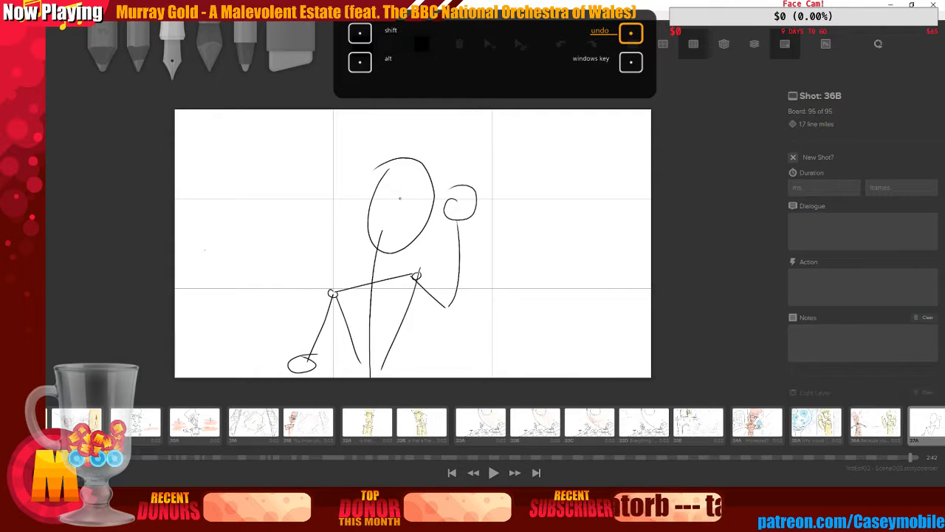
# Draw a horizontal face guideline across the stick figure's head
pyautogui.moveTo(413, 171)
pyautogui.mouseDown()
pyautogui.moveTo(415, 198)
pyautogui.moveTo(410, 231)
pyautogui.mouseUp()
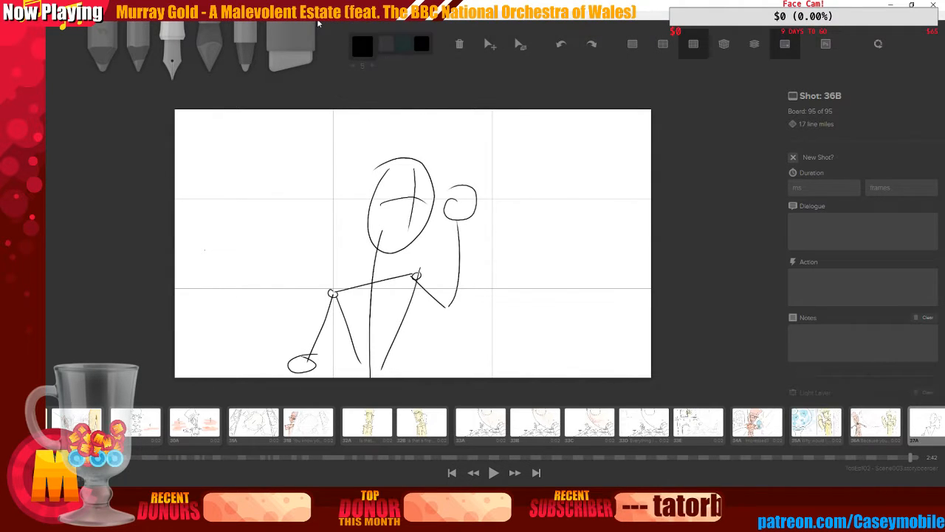
pyautogui.hotkey('ctrl', 'z')
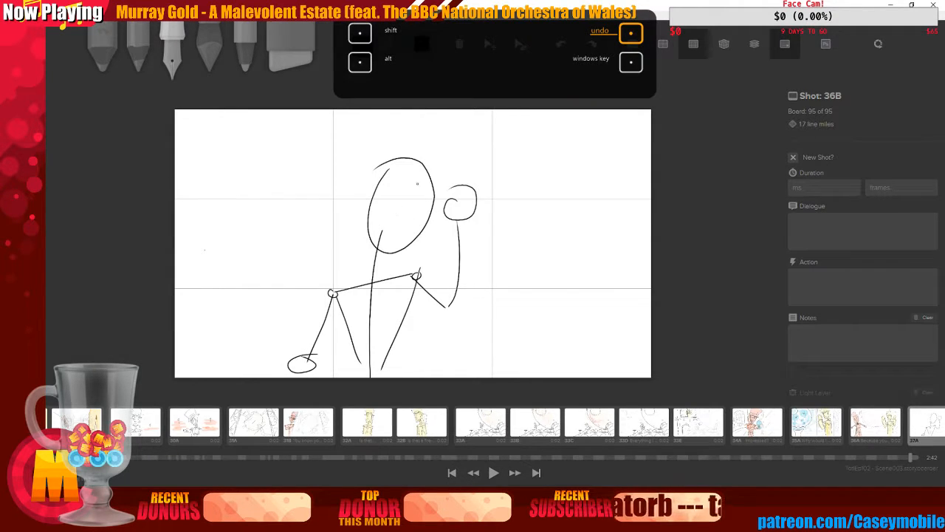
pyautogui.moveTo(374, 198)
pyautogui.mouseDown()
pyautogui.moveTo(430, 194)
pyautogui.moveTo(403, 237)
pyautogui.mouseUp()
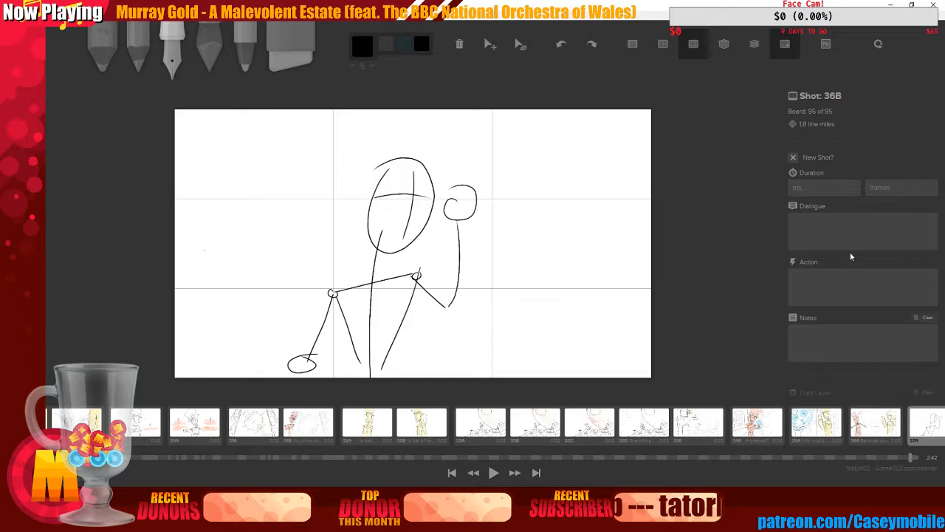
# Merge the stick figure down into the light layer and back up, then open the blue-orb board
pyautogui.scroll(-5, 836, 214)
pyautogui.click(836, 218)
pyautogui.moveTo(877, 251); pyautogui.dragTo(842, 246)
pyautogui.click(893, 221)
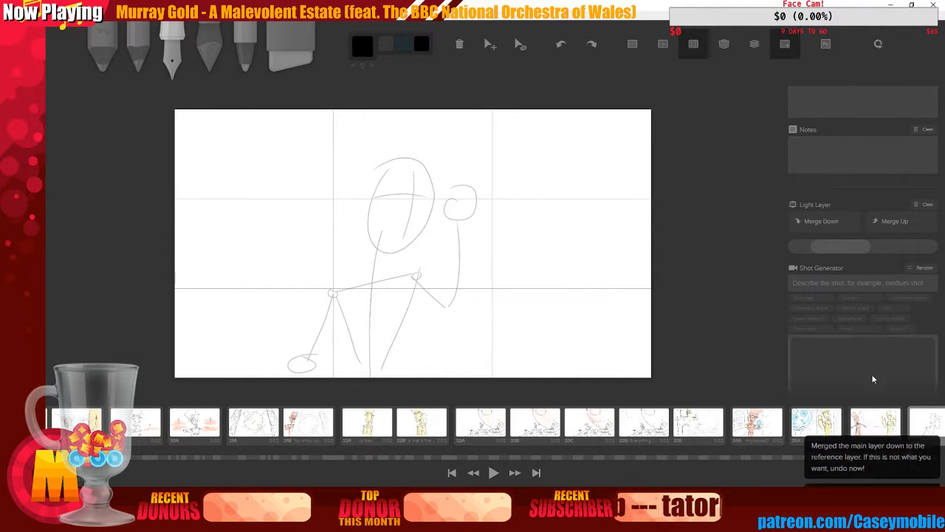
pyautogui.click(797, 419)
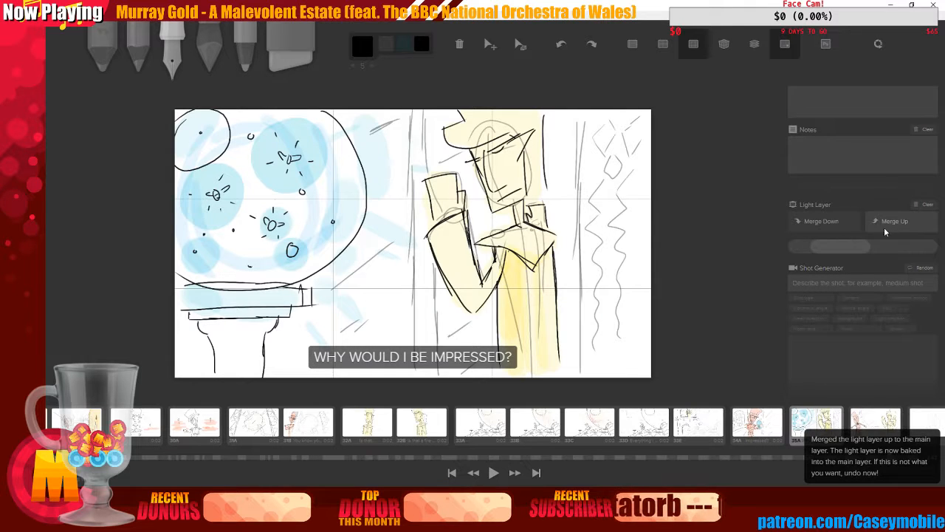
# Merge the light layer up into the main layer on boards 36A, 34A and 33E
pyautogui.press('Right')
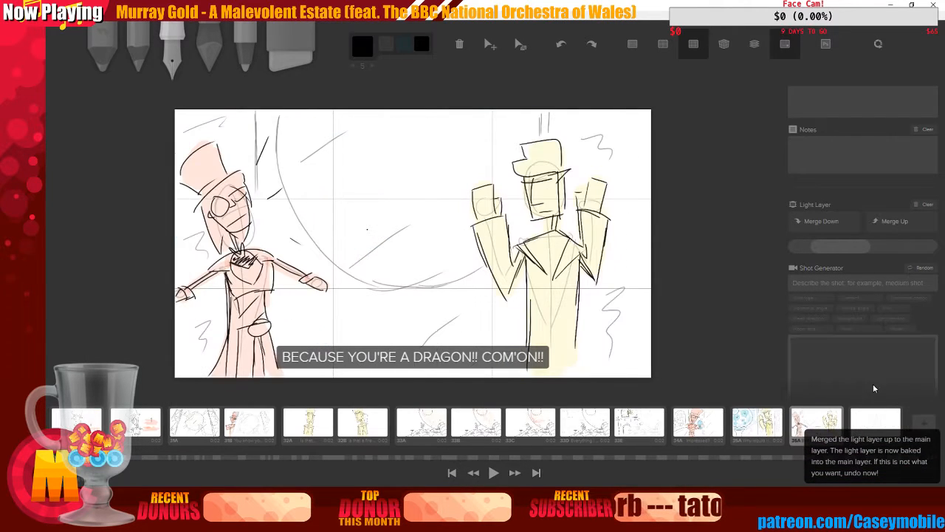
pyautogui.click(893, 215)
pyautogui.press('Left')
pyautogui.press('Left')
pyautogui.click(882, 227)
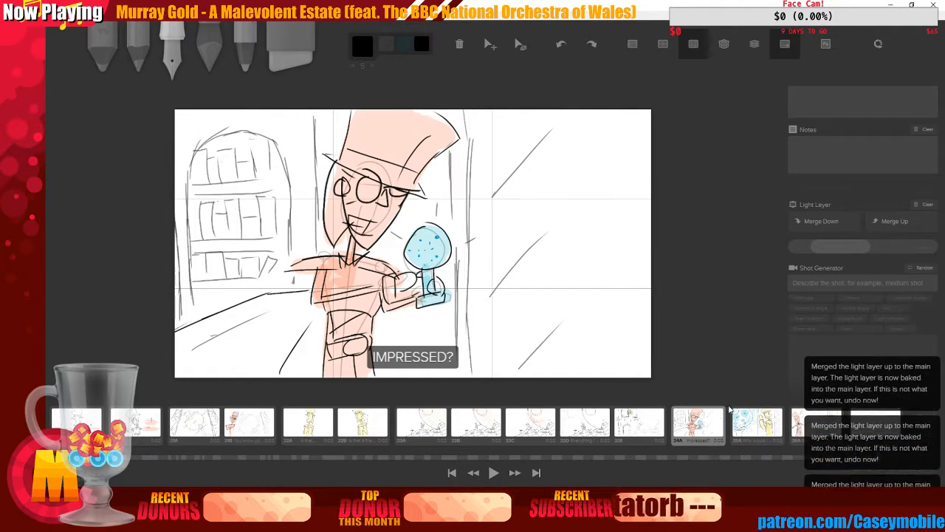
pyautogui.click(641, 421)
pyautogui.click(878, 221)
# Merge the light layer up into the main layer on boards 33D, 33C, 33B and 33A
pyautogui.click(593, 421)
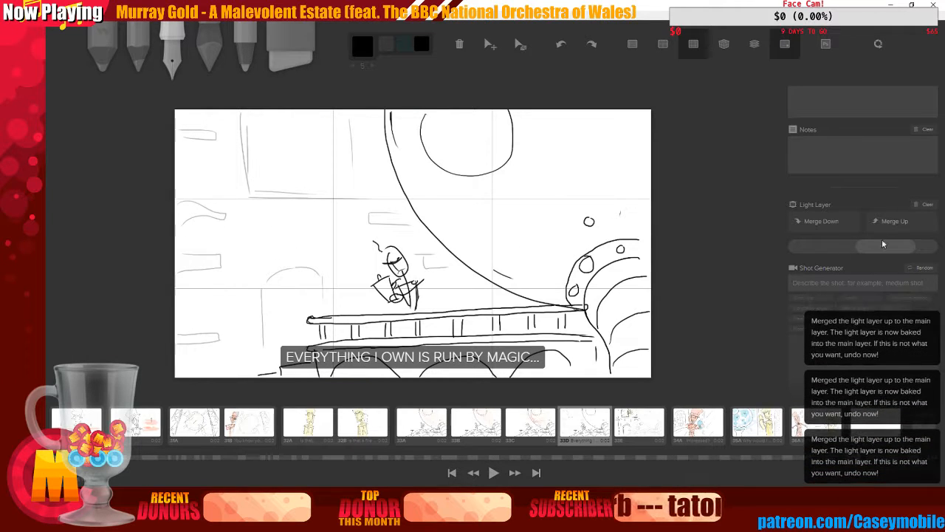
pyautogui.click(884, 225)
pyautogui.click(535, 421)
pyautogui.click(894, 223)
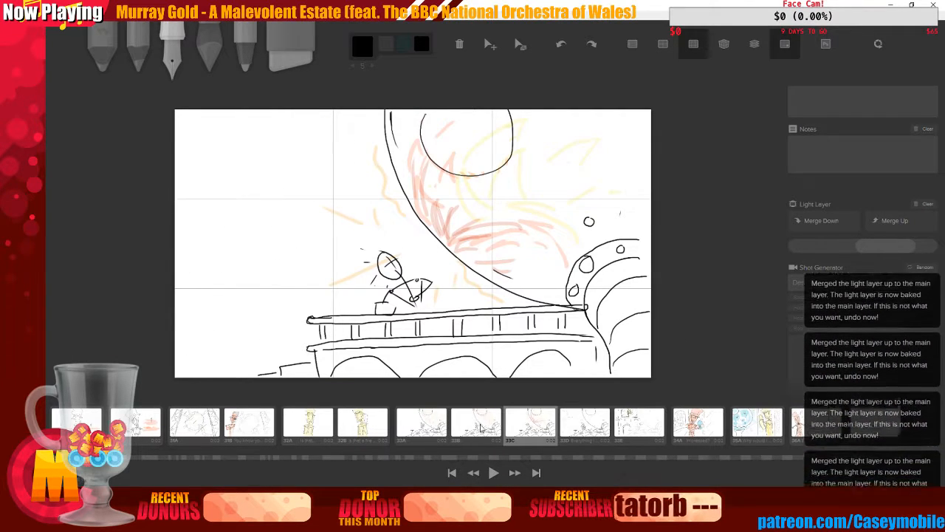
pyautogui.click(478, 421)
pyautogui.click(887, 222)
pyautogui.click(425, 421)
pyautogui.click(894, 223)
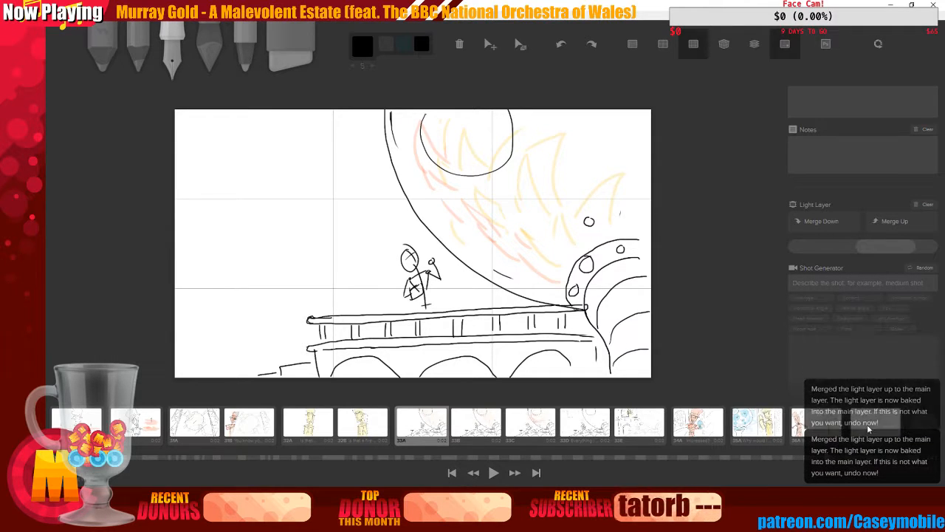
# Open board 37A and ink the character's face outline with a cheek line and a V-shaped jaw over the rough
pyautogui.click(873, 423)
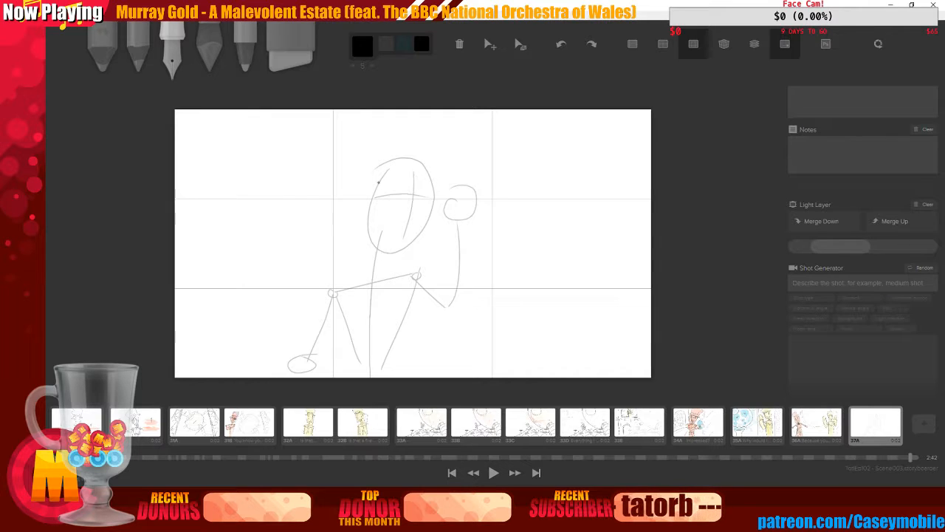
pyautogui.moveTo(368, 180); pyautogui.dragTo(374, 216)
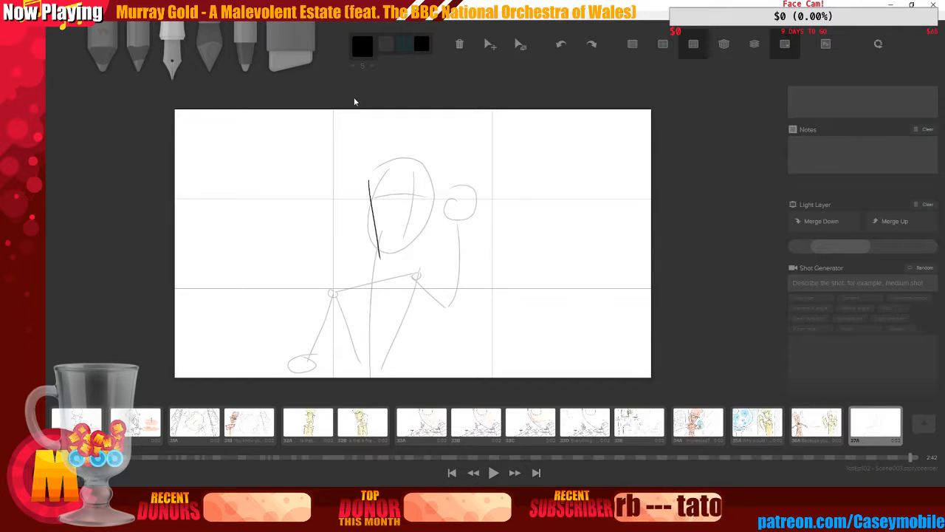
pyautogui.hotkey('ctrl', 'z')
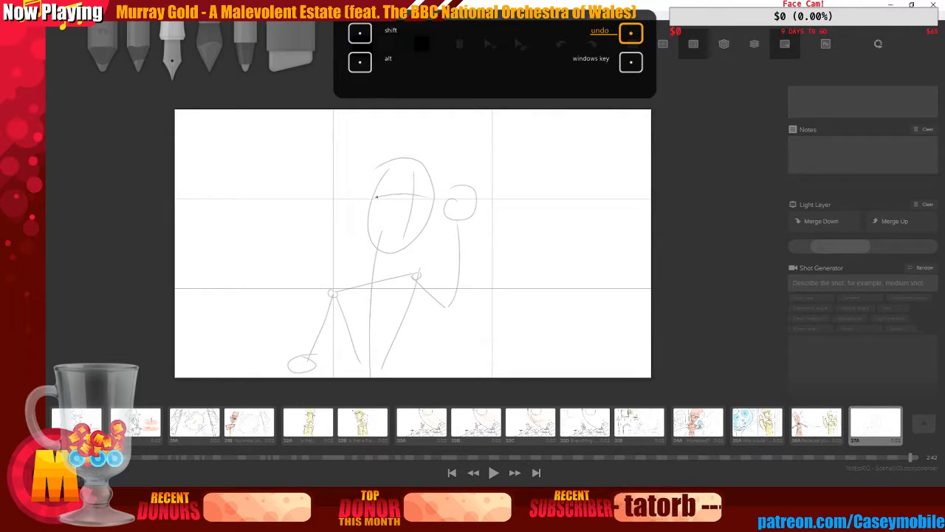
pyautogui.moveTo(370, 180); pyautogui.dragTo(389, 253)
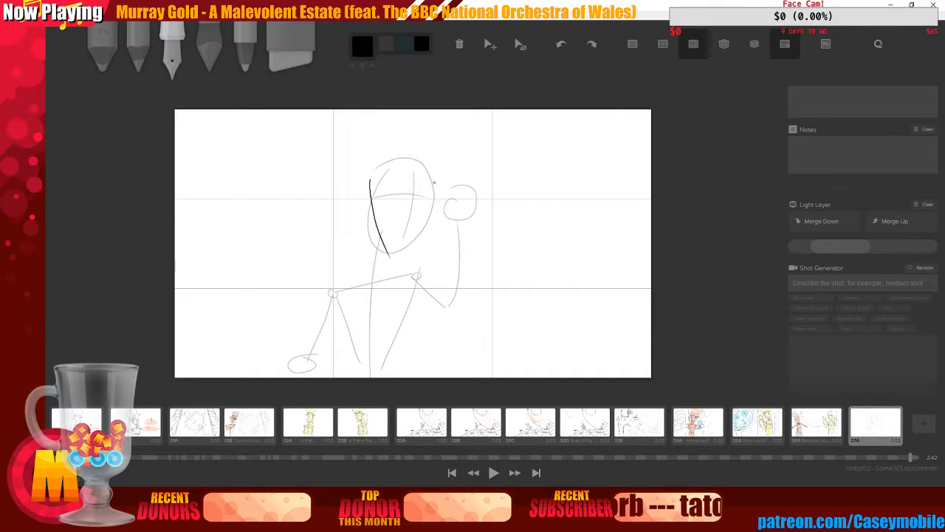
pyautogui.moveTo(337, 197); pyautogui.dragTo(370, 190)
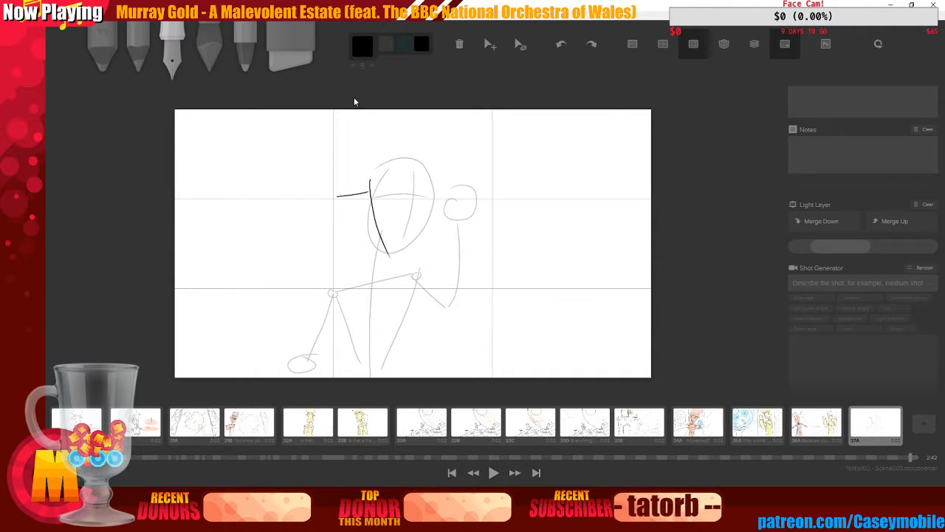
pyautogui.hotkey('ctrl', 'z')
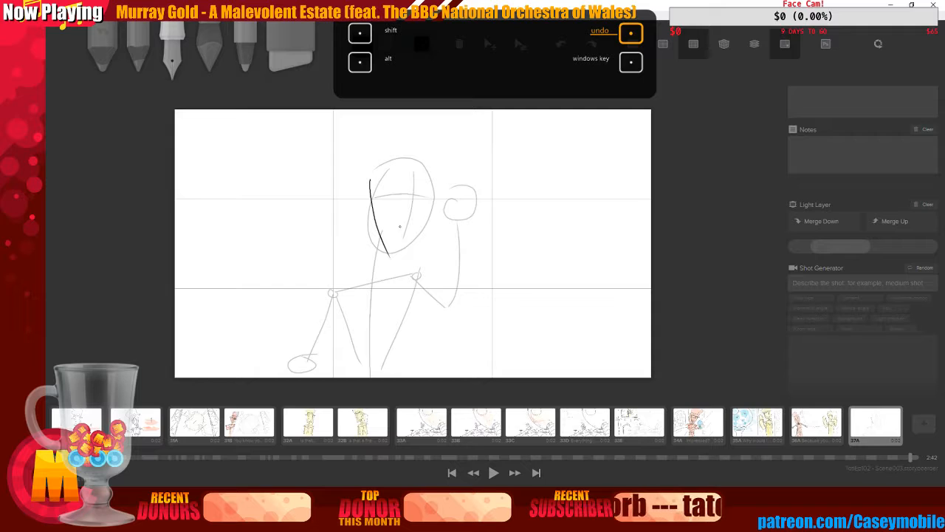
pyautogui.moveTo(395, 258); pyautogui.dragTo(441, 195)
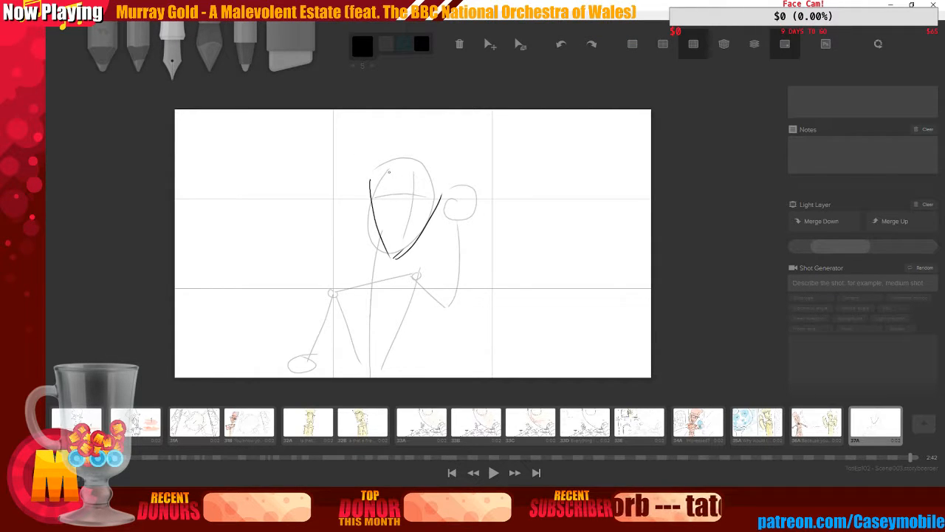
pyautogui.moveTo(389, 172)
pyautogui.mouseDown()
pyautogui.moveTo(386, 193)
pyautogui.moveTo(391, 167)
pyautogui.mouseUp()
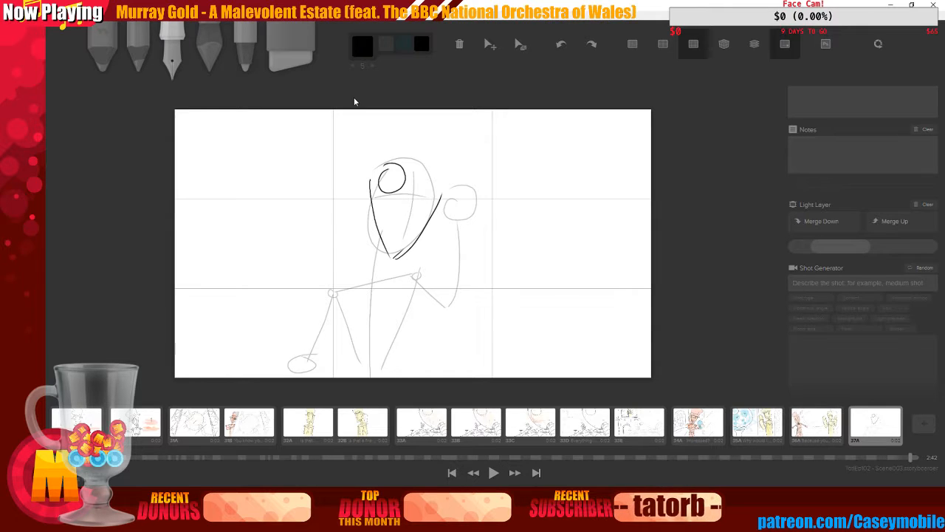
pyautogui.hotkey('ctrl', 'z')
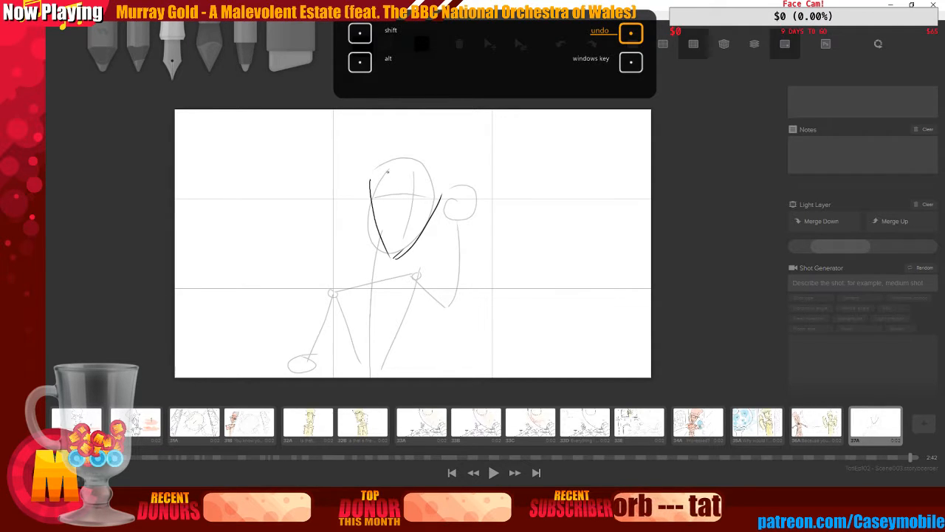
# Add a round eye to the face and try several brow strokes across it
pyautogui.moveTo(387, 172)
pyautogui.mouseDown()
pyautogui.moveTo(416, 196)
pyautogui.moveTo(456, 178)
pyautogui.moveTo(442, 192)
pyautogui.moveTo(446, 180)
pyautogui.mouseUp()
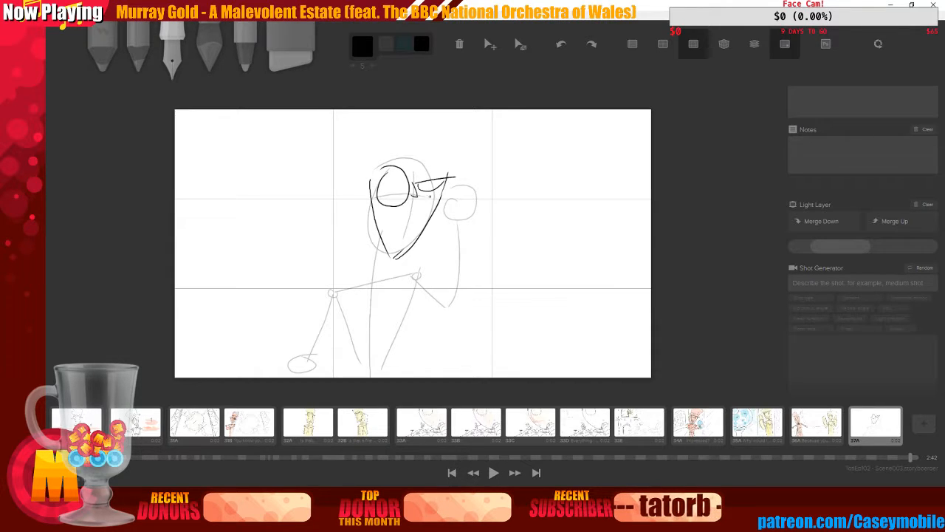
pyautogui.hotkey('ctrl', 'z')
pyautogui.hotkey('ctrl', 'z')
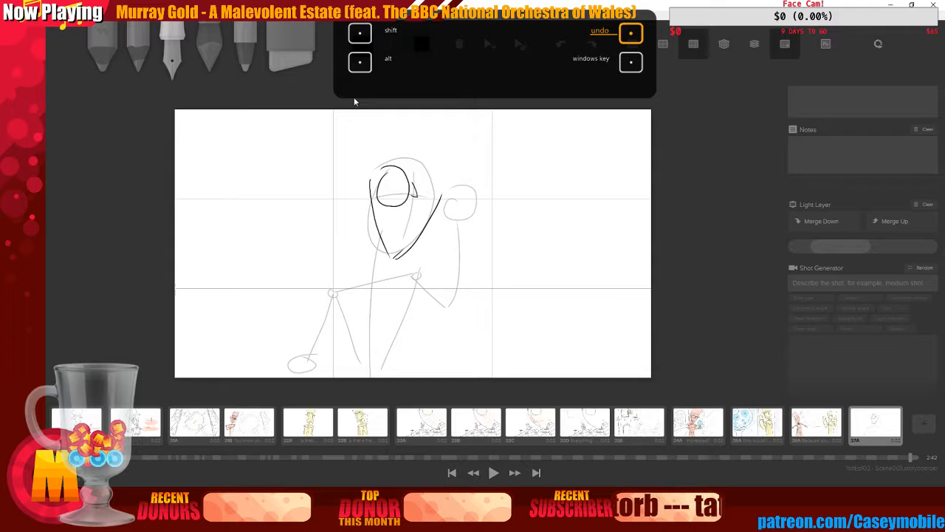
pyautogui.moveTo(415, 179)
pyautogui.mouseDown()
pyautogui.moveTo(448, 181)
pyautogui.moveTo(437, 186)
pyautogui.mouseUp()
pyautogui.hotkey('ctrl', 'z')
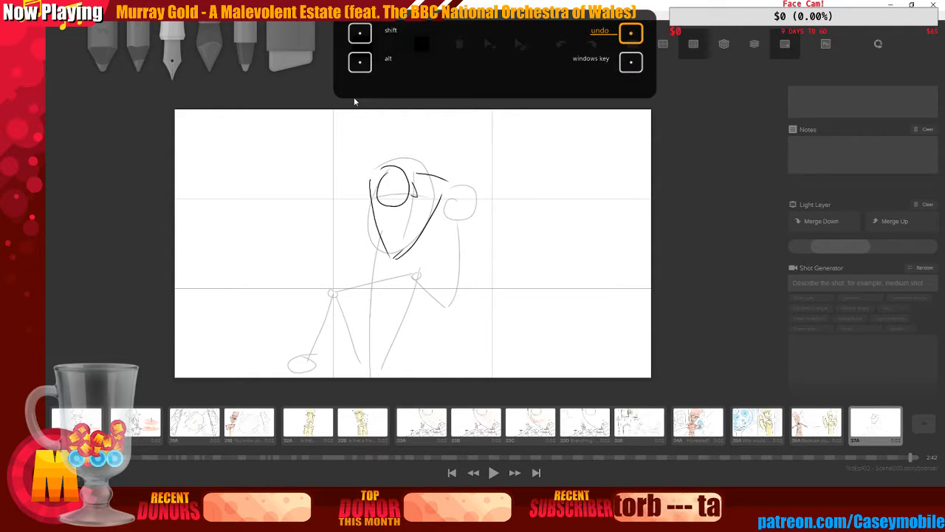
pyautogui.hotkey('ctrl', 'z')
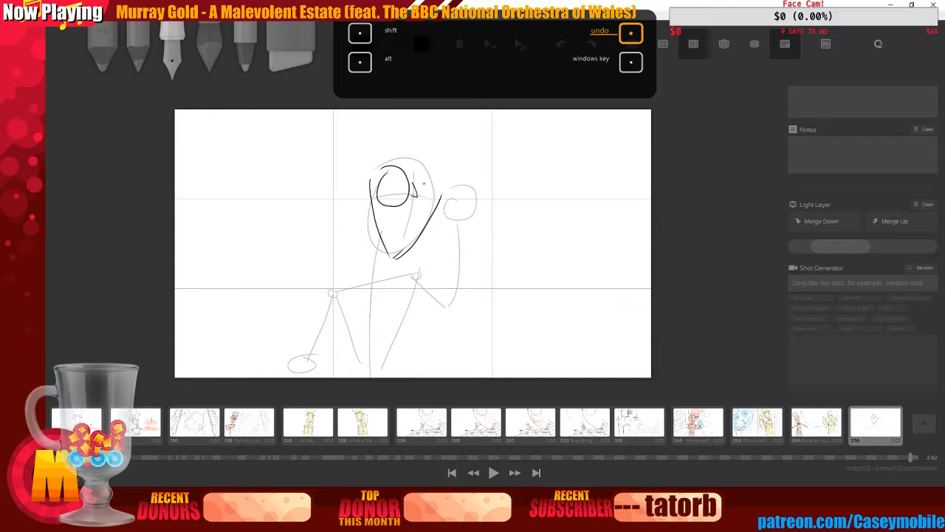
pyautogui.moveTo(415, 179)
pyautogui.mouseDown()
pyautogui.moveTo(449, 193)
pyautogui.moveTo(441, 190)
pyautogui.mouseUp()
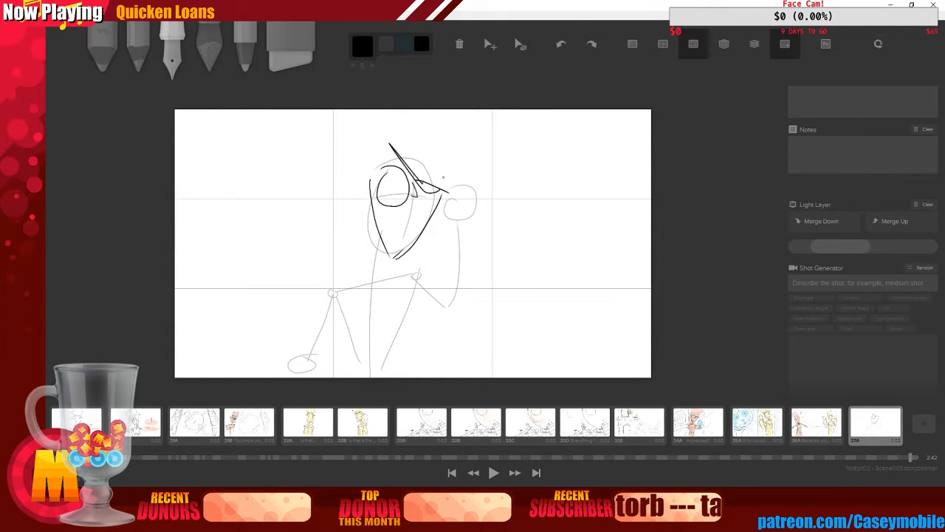
pyautogui.hotkey('ctrl', 'z')
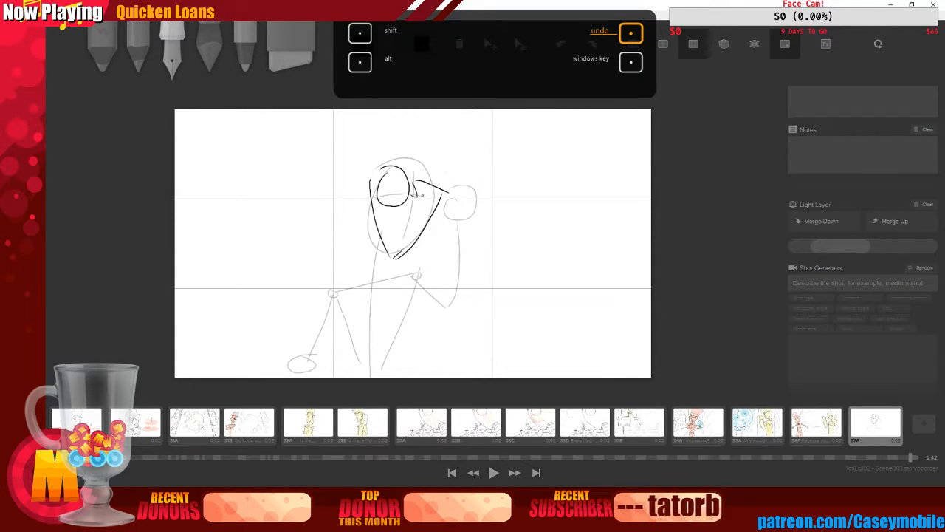
pyautogui.moveTo(370, 154); pyautogui.dragTo(360, 221)
pyautogui.hotkey('ctrl', 'z')
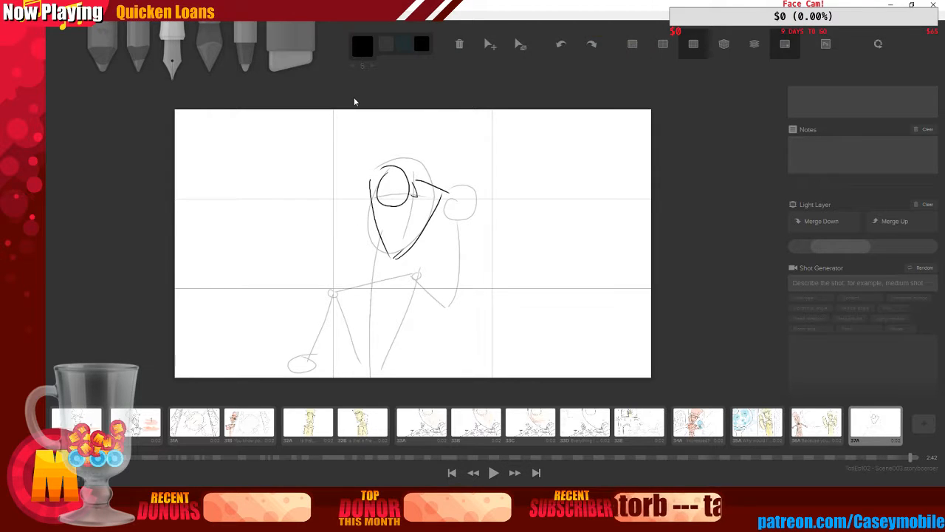
# Redraw the face's side contour and add a pointed nose and small facial detail strokes
pyautogui.moveTo(368, 158); pyautogui.dragTo(370, 259)
pyautogui.moveTo(440, 176)
pyautogui.mouseDown()
pyautogui.moveTo(437, 220)
pyautogui.moveTo(455, 186)
pyautogui.moveTo(437, 195)
pyautogui.mouseUp()
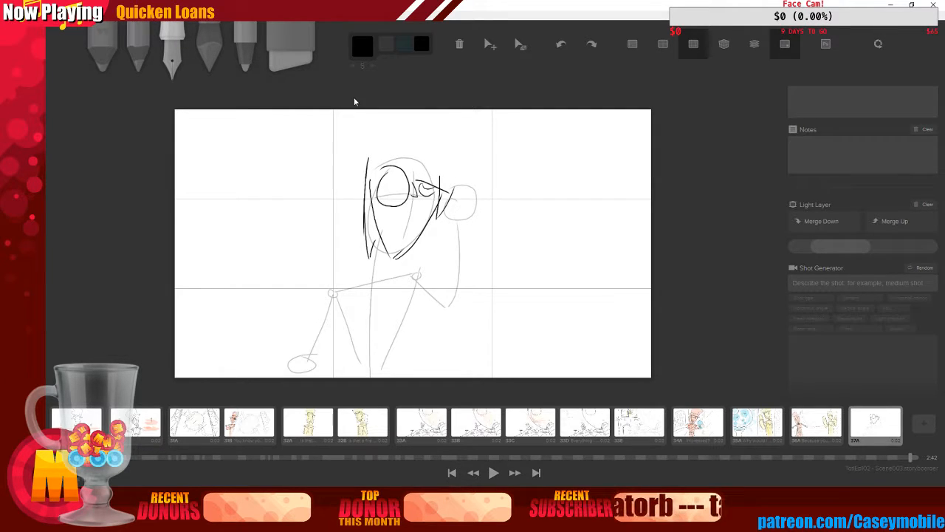
pyautogui.hotkey('ctrl', 'z')
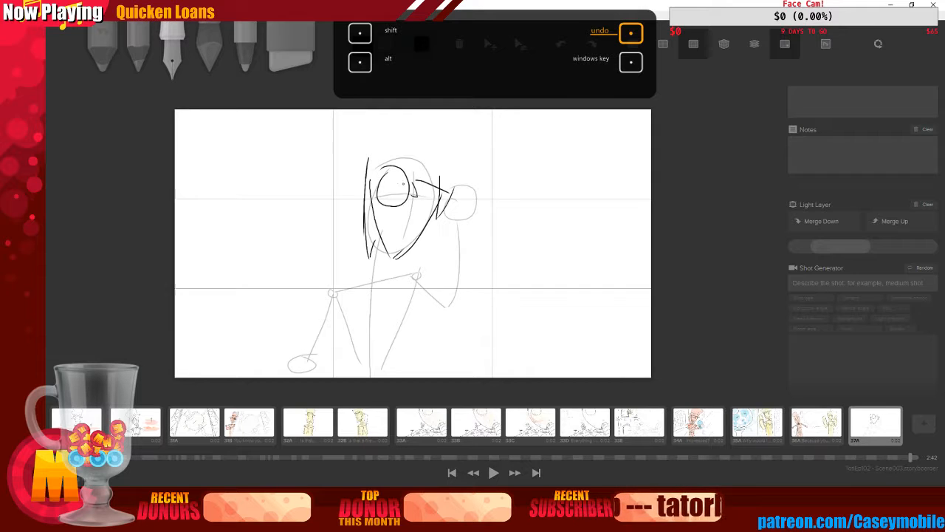
pyautogui.moveTo(376, 178); pyautogui.dragTo(405, 179)
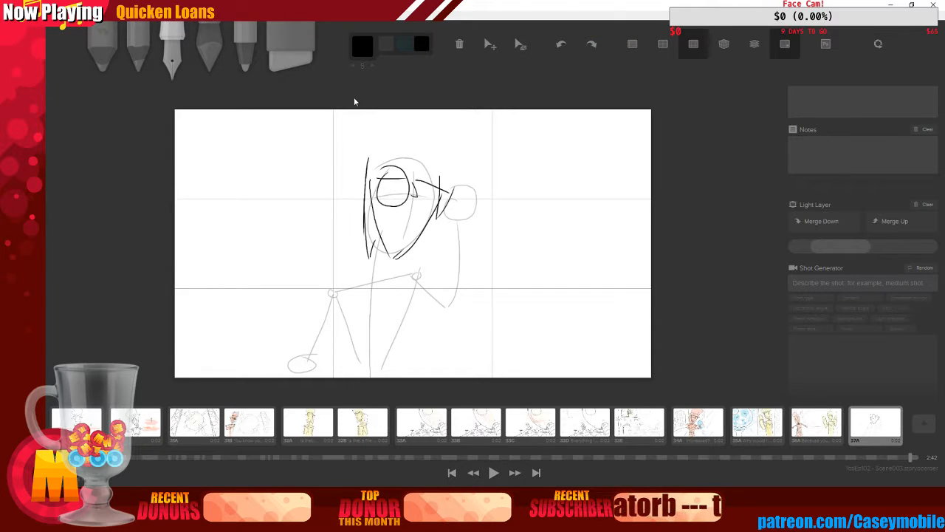
pyautogui.hotkey('ctrl', 'z')
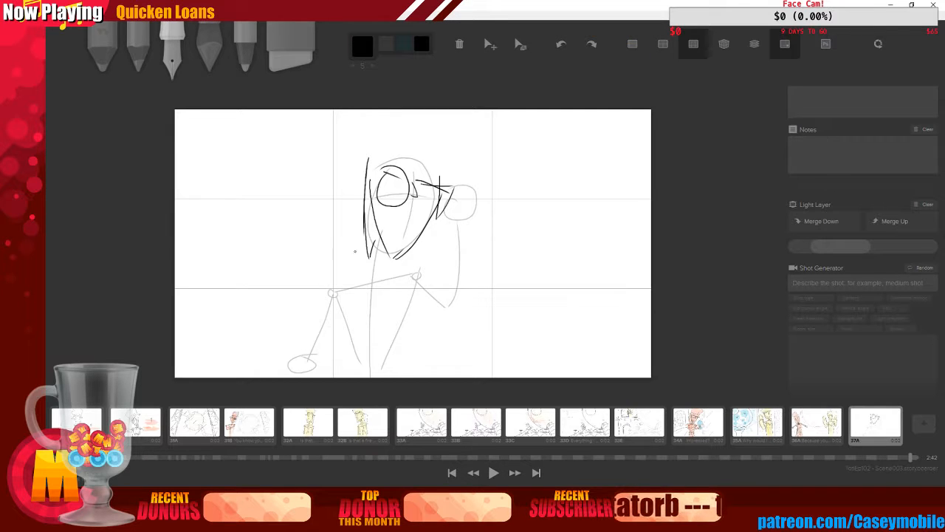
pyautogui.moveTo(377, 217)
pyautogui.mouseDown()
pyautogui.moveTo(405, 222)
pyautogui.moveTo(377, 223)
pyautogui.moveTo(400, 237)
pyautogui.mouseUp()
pyautogui.hotkey('ctrl', 'z')
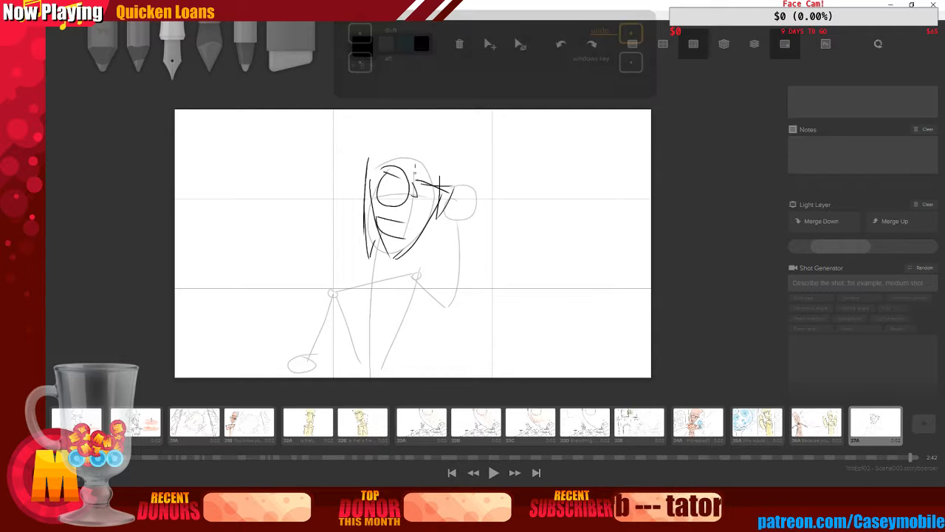
# Draw a tall top hat over the head with a wide brim, crown sides and hat band
pyautogui.moveTo(349, 156); pyautogui.dragTo(463, 196)
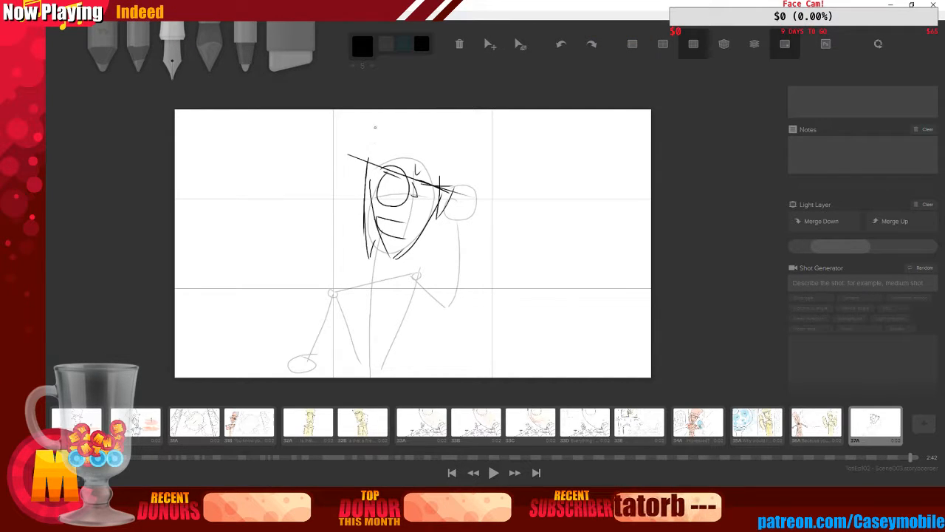
pyautogui.moveTo(377, 111); pyautogui.dragTo(375, 154)
pyautogui.moveTo(476, 118); pyautogui.dragTo(452, 177)
pyautogui.moveTo(375, 141); pyautogui.dragTo(444, 169)
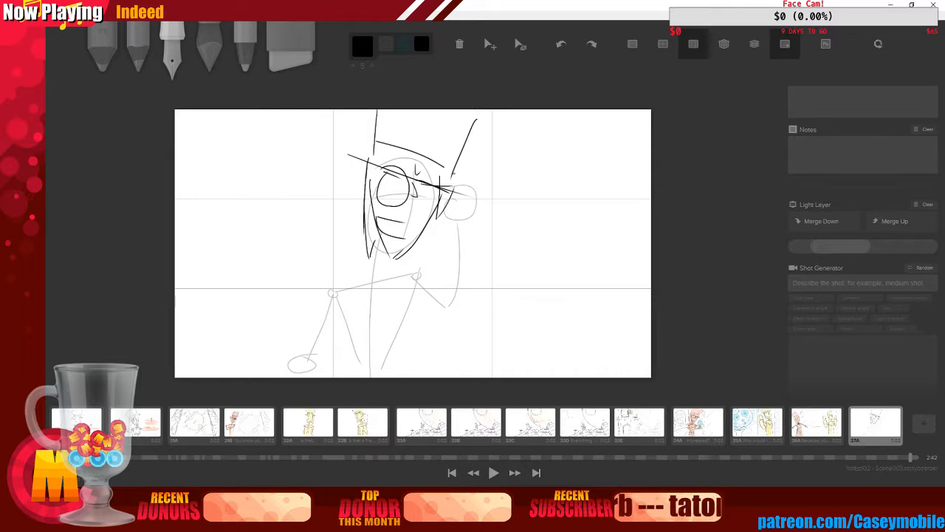
pyautogui.moveTo(347, 154); pyautogui.dragTo(368, 158)
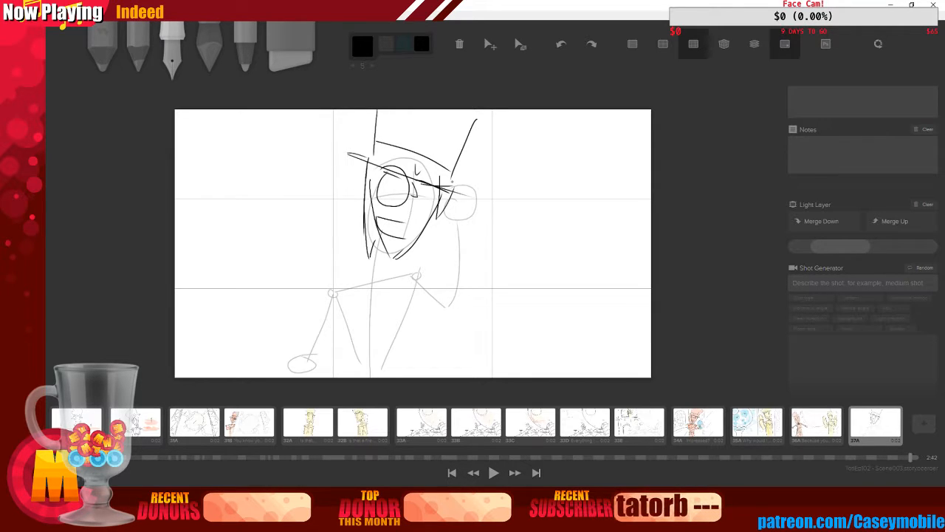
pyautogui.moveTo(452, 182); pyautogui.dragTo(469, 196)
# Sketch the bow tie, broad shoulders and jacket lapels below the chin
pyautogui.moveTo(378, 235); pyautogui.dragTo(385, 261)
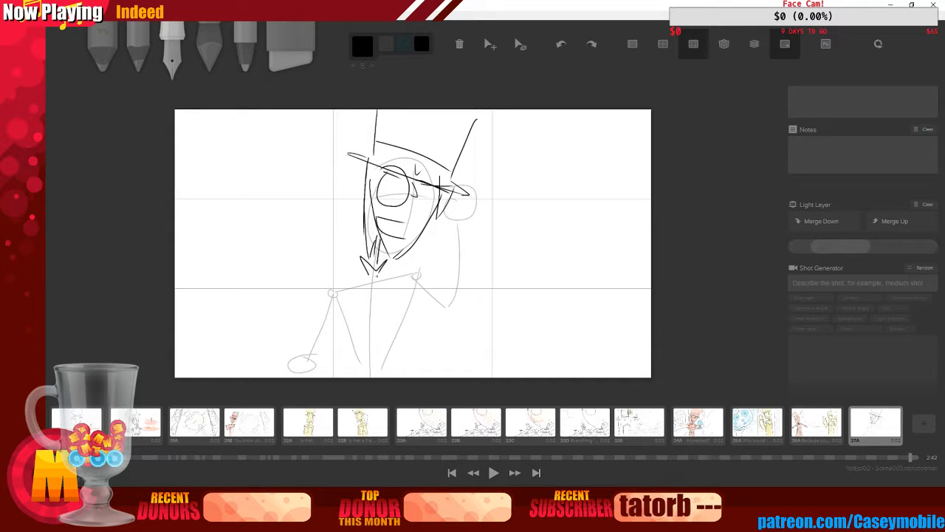
pyautogui.moveTo(313, 297)
pyautogui.mouseDown()
pyautogui.moveTo(362, 277)
pyautogui.moveTo(449, 271)
pyautogui.mouseUp()
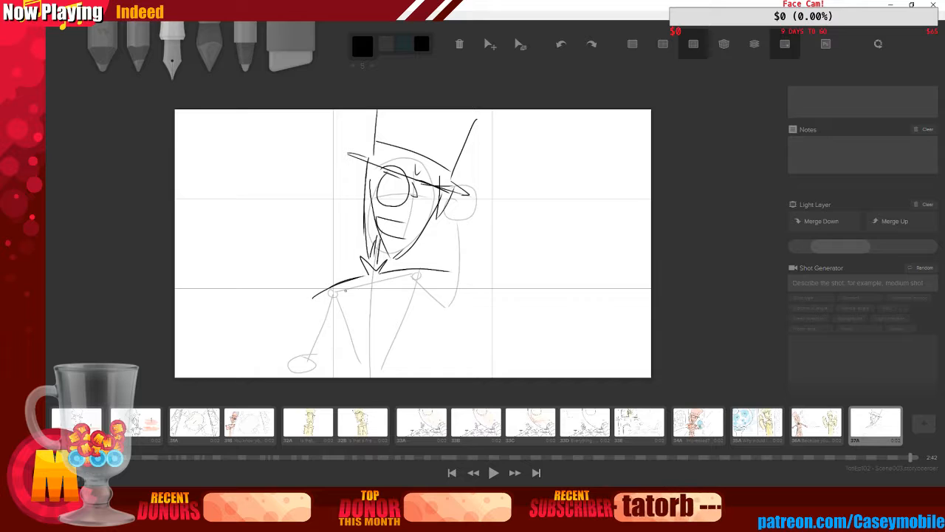
pyautogui.moveTo(361, 278); pyautogui.dragTo(358, 308)
pyautogui.moveTo(385, 272); pyautogui.dragTo(407, 303)
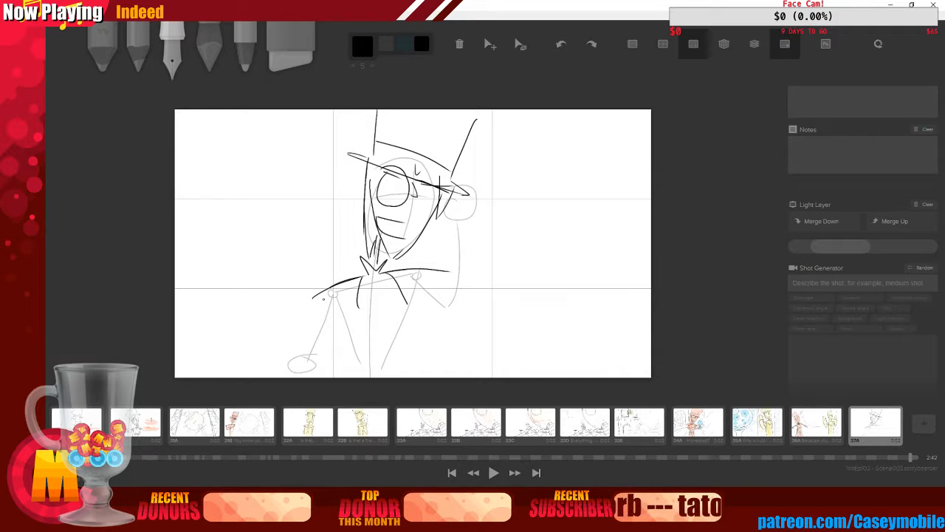
pyautogui.moveTo(305, 301)
pyautogui.mouseDown()
pyautogui.moveTo(350, 299)
pyautogui.moveTo(441, 273)
pyautogui.mouseUp()
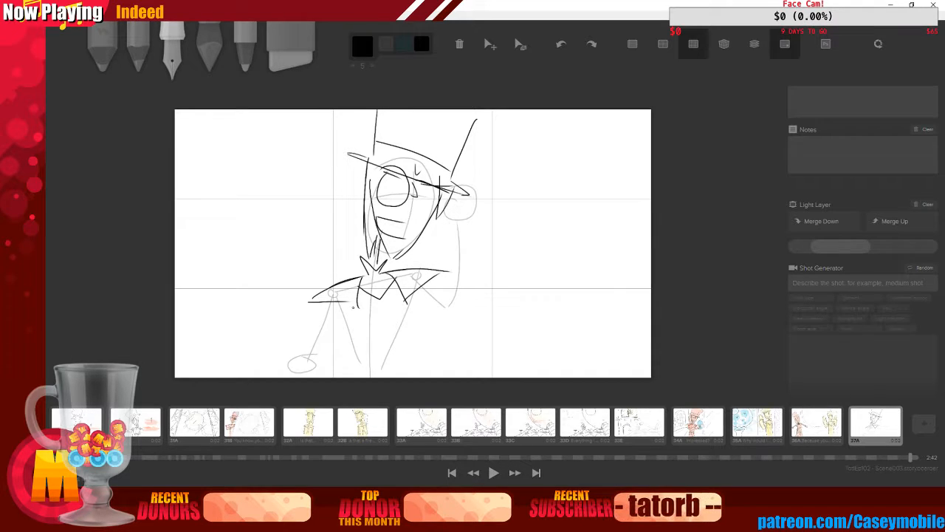
pyautogui.moveTo(339, 305); pyautogui.dragTo(345, 344)
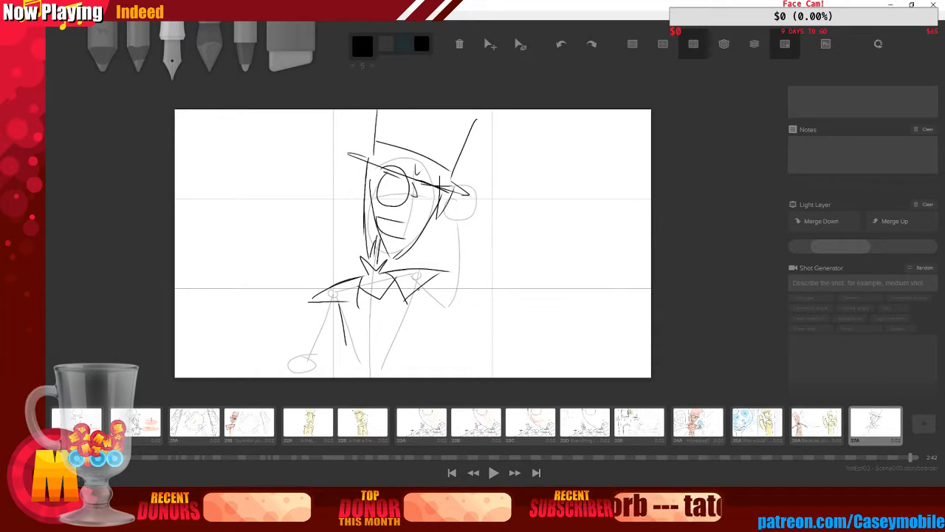
# Draw the jacket's torso lines and an arm reaching out to the left with an open hand
pyautogui.moveTo(417, 288); pyautogui.dragTo(419, 336)
pyautogui.moveTo(345, 347); pyautogui.dragTo(409, 334)
pyautogui.moveTo(359, 297)
pyautogui.mouseDown()
pyautogui.moveTo(370, 336)
pyautogui.moveTo(381, 341)
pyautogui.mouseUp()
pyautogui.moveTo(403, 292)
pyautogui.mouseDown()
pyautogui.moveTo(384, 348)
pyautogui.moveTo(371, 373)
pyautogui.mouseUp()
pyautogui.moveTo(405, 335); pyautogui.dragTo(404, 373)
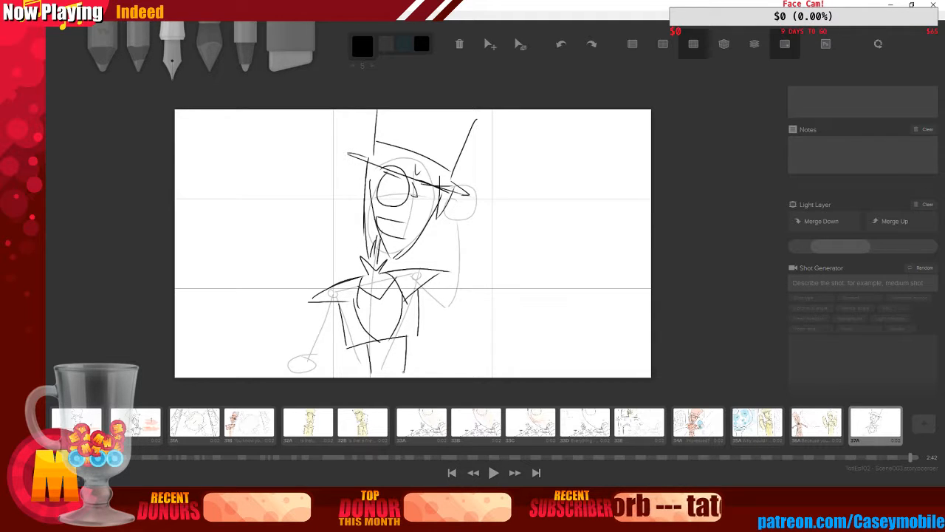
pyautogui.moveTo(332, 299)
pyautogui.mouseDown()
pyautogui.moveTo(305, 336)
pyautogui.moveTo(324, 328)
pyautogui.moveTo(310, 351)
pyautogui.mouseUp()
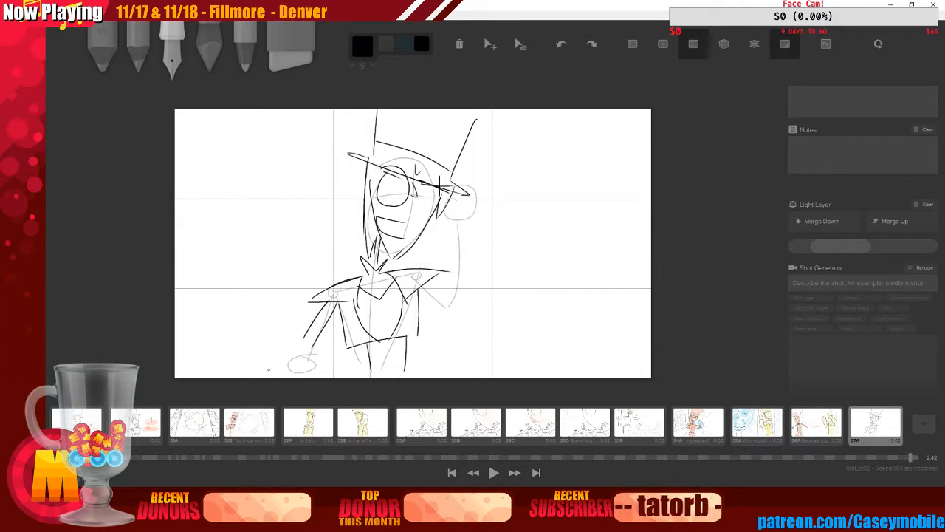
pyautogui.moveTo(259, 368)
pyautogui.mouseDown()
pyautogui.moveTo(300, 350)
pyautogui.moveTo(314, 361)
pyautogui.moveTo(316, 341)
pyautogui.moveTo(323, 356)
pyautogui.mouseUp()
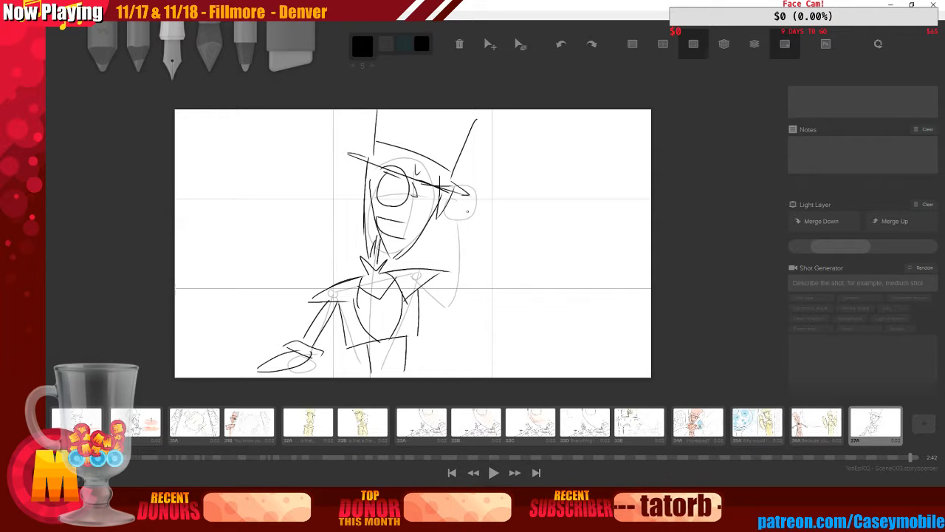
pyautogui.moveTo(462, 209)
pyautogui.mouseDown()
pyautogui.moveTo(490, 195)
pyautogui.moveTo(474, 215)
pyautogui.moveTo(465, 204)
pyautogui.moveTo(478, 230)
pyautogui.moveTo(449, 216)
pyautogui.mouseUp()
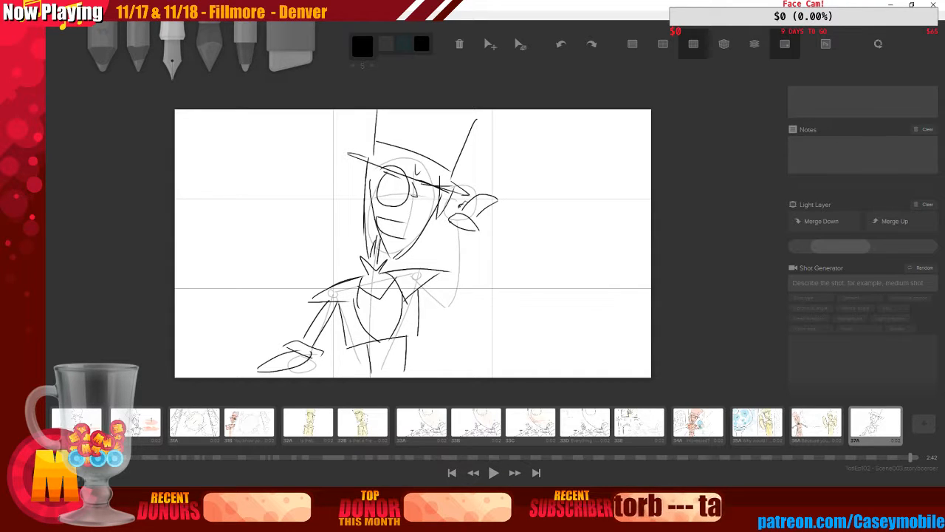
pyautogui.moveTo(420, 285)
pyautogui.mouseDown()
pyautogui.moveTo(444, 311)
pyautogui.moveTo(431, 287)
pyautogui.moveTo(476, 237)
pyautogui.moveTo(451, 313)
pyautogui.mouseUp()
pyautogui.hotkey('ctrl', 'z')
pyautogui.hotkey('ctrl', 'z')
pyautogui.hotkey('ctrl', 'z')
pyautogui.hotkey('ctrl', 'z')
pyautogui.hotkey('ctrl', 'z')
pyautogui.hotkey('ctrl', 'z')
pyautogui.hotkey('ctrl', 'z')
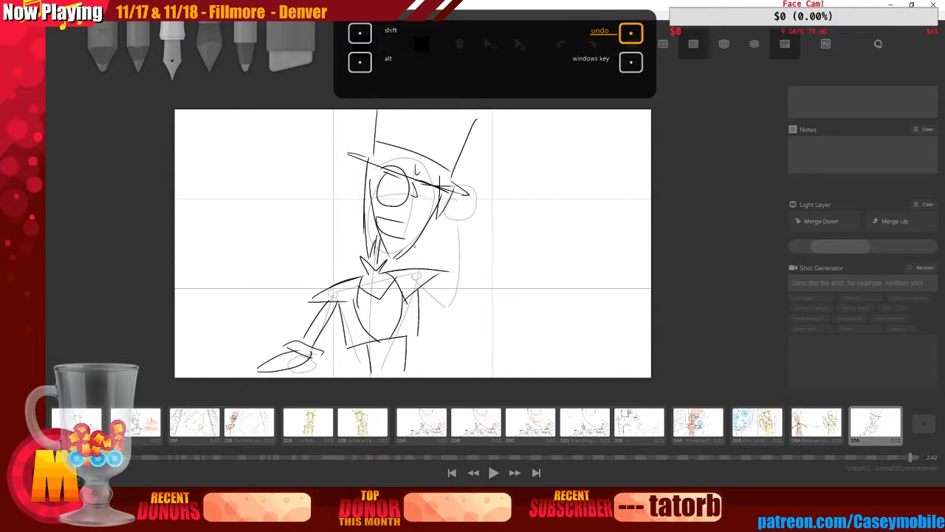
# Draw the other arm raised beside the head, ending in an open upturned hand
pyautogui.moveTo(420, 283)
pyautogui.mouseDown()
pyautogui.moveTo(442, 308)
pyautogui.moveTo(466, 221)
pyautogui.moveTo(487, 230)
pyautogui.moveTo(485, 247)
pyautogui.mouseUp()
pyautogui.moveTo(486, 233)
pyautogui.mouseDown()
pyautogui.moveTo(505, 204)
pyautogui.moveTo(513, 209)
pyautogui.moveTo(488, 233)
pyautogui.moveTo(518, 221)
pyautogui.moveTo(486, 212)
pyautogui.mouseUp()
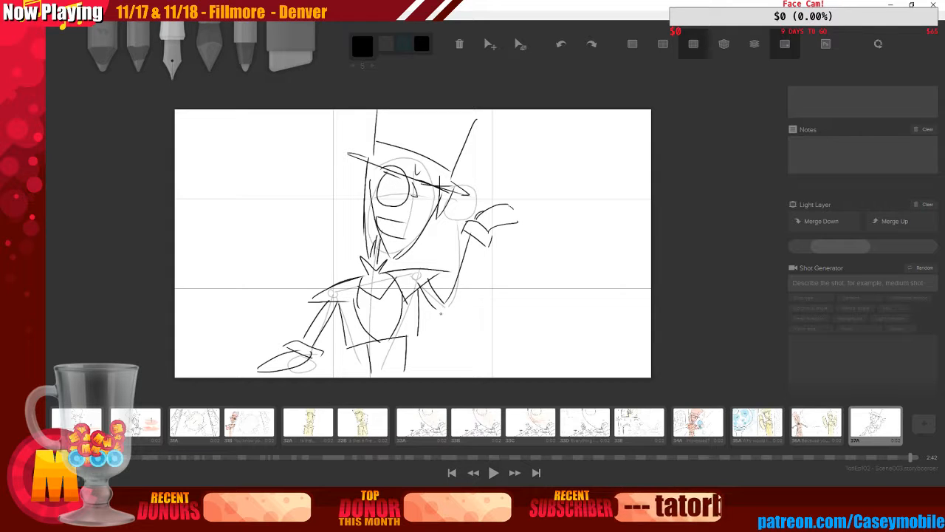
pyautogui.moveTo(441, 312)
pyautogui.mouseDown()
pyautogui.moveTo(475, 265)
pyautogui.moveTo(462, 289)
pyautogui.mouseUp()
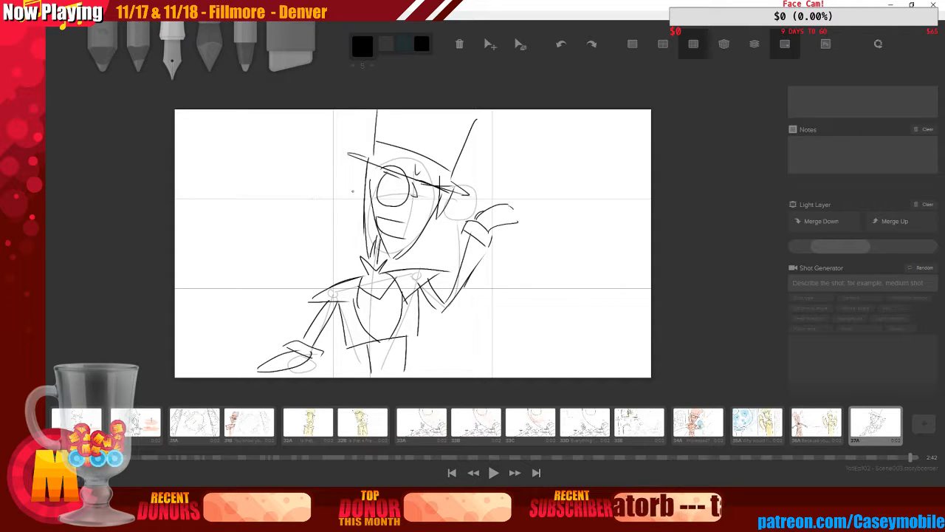
# Switch to a broad marker in light orange and block in colour over the hat, face, arms and body
pyautogui.click(209, 53)
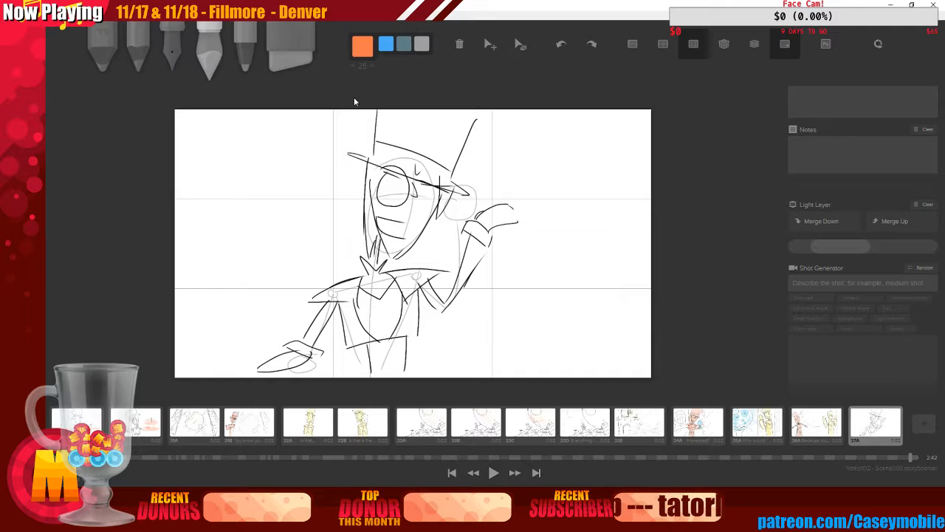
pyautogui.click(362, 47)
pyautogui.click(419, 93)
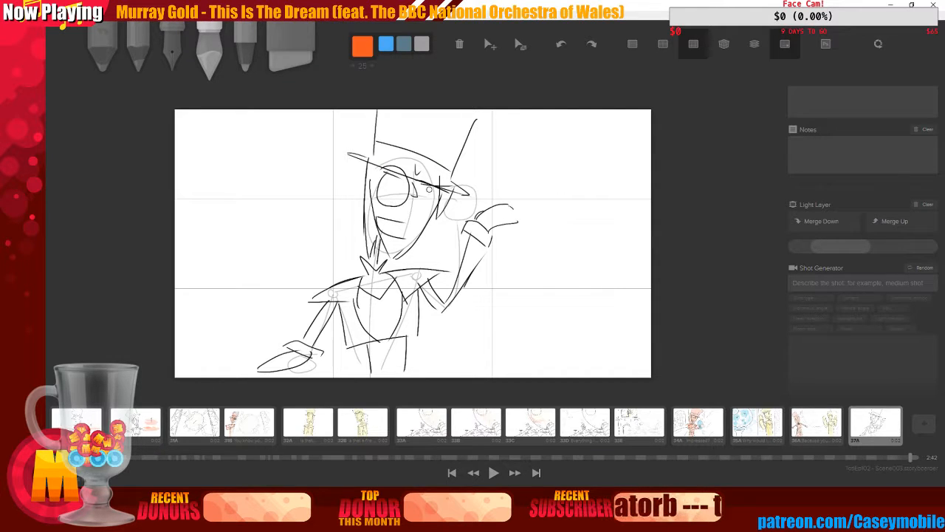
pyautogui.press(']')
pyautogui.press(']')
pyautogui.press(']')
pyautogui.press(']')
pyautogui.press(']')
pyautogui.press(']')
pyautogui.press(']')
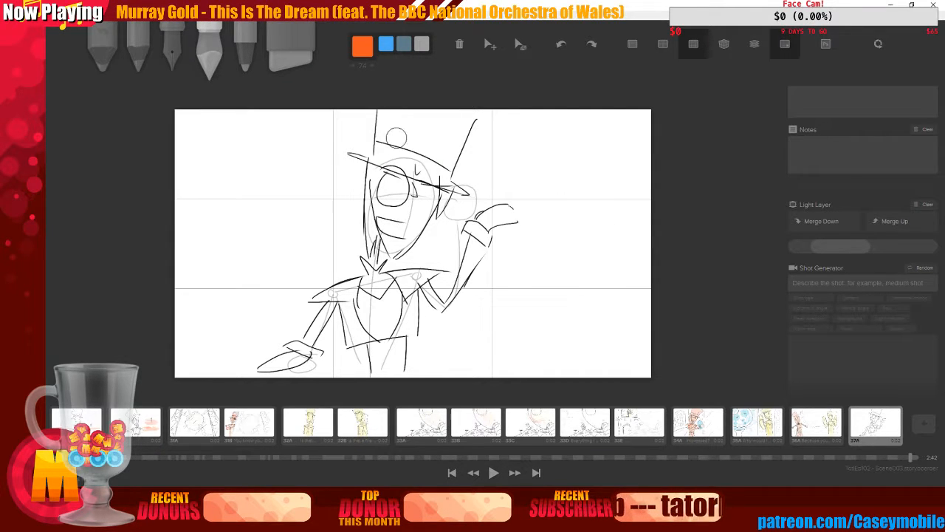
pyautogui.moveTo(391, 131)
pyautogui.mouseDown()
pyautogui.moveTo(390, 152)
pyautogui.moveTo(386, 140)
pyautogui.moveTo(436, 130)
pyautogui.moveTo(462, 152)
pyautogui.moveTo(390, 173)
pyautogui.moveTo(389, 238)
pyautogui.moveTo(420, 183)
pyautogui.moveTo(444, 196)
pyautogui.moveTo(427, 210)
pyautogui.moveTo(446, 193)
pyautogui.moveTo(384, 183)
pyautogui.moveTo(377, 170)
pyautogui.moveTo(369, 247)
pyautogui.moveTo(375, 222)
pyautogui.mouseUp()
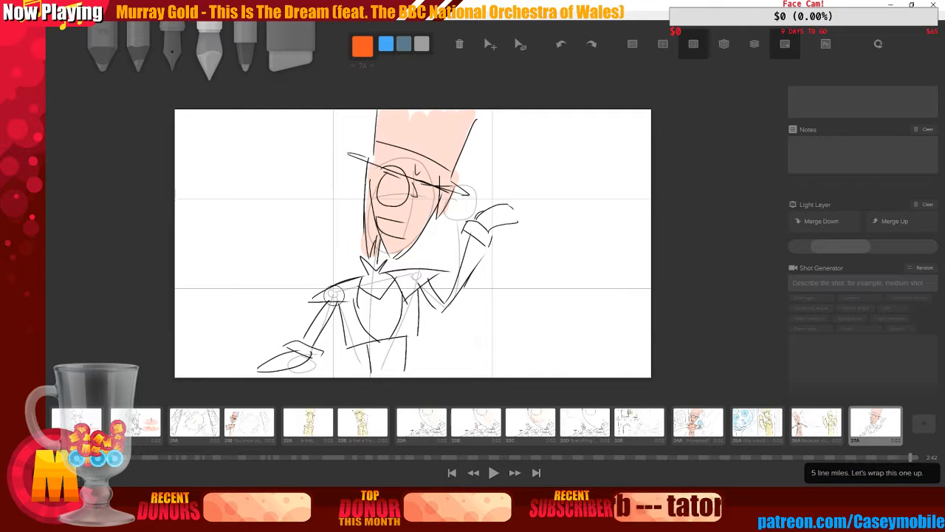
pyautogui.moveTo(322, 301)
pyautogui.mouseDown()
pyautogui.moveTo(413, 278)
pyautogui.moveTo(370, 281)
pyautogui.moveTo(366, 271)
pyautogui.moveTo(373, 294)
pyautogui.moveTo(348, 305)
pyautogui.moveTo(346, 296)
pyautogui.moveTo(366, 305)
pyautogui.moveTo(378, 366)
pyautogui.moveTo(386, 287)
pyautogui.moveTo(395, 292)
pyautogui.moveTo(398, 366)
pyautogui.moveTo(414, 284)
pyautogui.moveTo(420, 310)
pyautogui.mouseUp()
pyautogui.moveTo(324, 341)
pyautogui.mouseDown()
pyautogui.moveTo(341, 297)
pyautogui.moveTo(296, 358)
pyautogui.moveTo(268, 370)
pyautogui.moveTo(302, 355)
pyautogui.moveTo(291, 343)
pyautogui.moveTo(317, 353)
pyautogui.mouseUp()
pyautogui.moveTo(427, 285)
pyautogui.mouseDown()
pyautogui.moveTo(442, 309)
pyautogui.moveTo(480, 253)
pyautogui.moveTo(454, 297)
pyautogui.moveTo(483, 239)
pyautogui.moveTo(479, 246)
pyautogui.moveTo(467, 235)
pyautogui.moveTo(473, 220)
pyautogui.moveTo(482, 234)
pyautogui.moveTo(487, 214)
pyautogui.moveTo(510, 226)
pyautogui.mouseUp()
pyautogui.moveTo(384, 244); pyautogui.dragTo(379, 286)
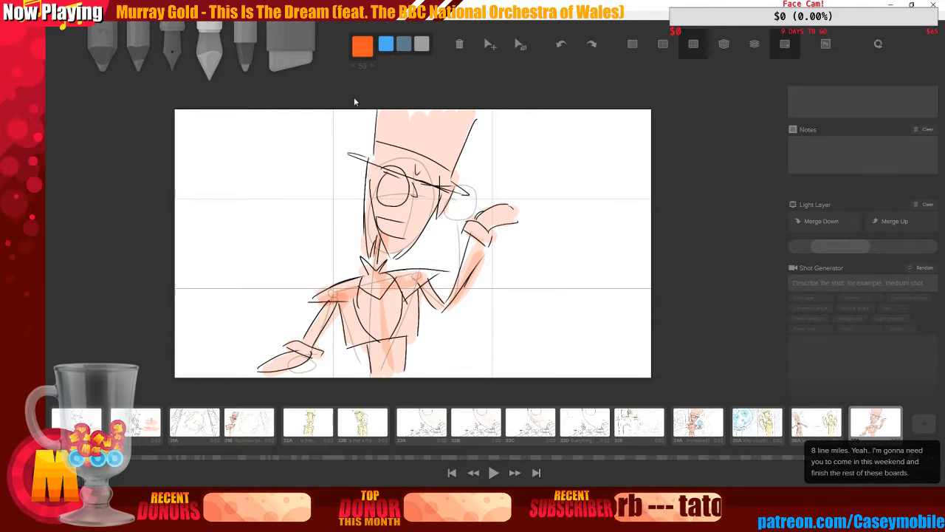
# Switch back to the ink pencil and draw a long diagonal table edge toward the character's outstretched hand
pyautogui.press('3')
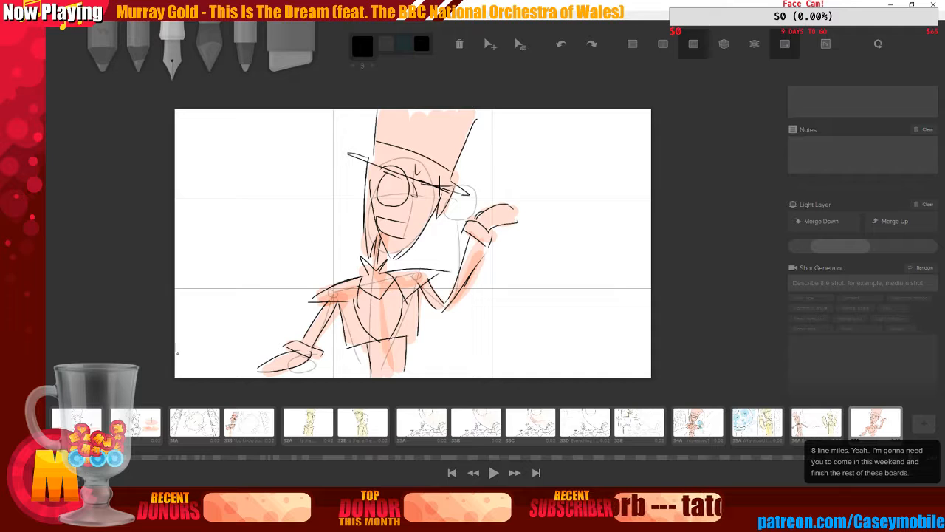
pyautogui.moveTo(177, 356)
pyautogui.mouseDown()
pyautogui.moveTo(282, 291)
pyautogui.moveTo(316, 294)
pyautogui.mouseUp()
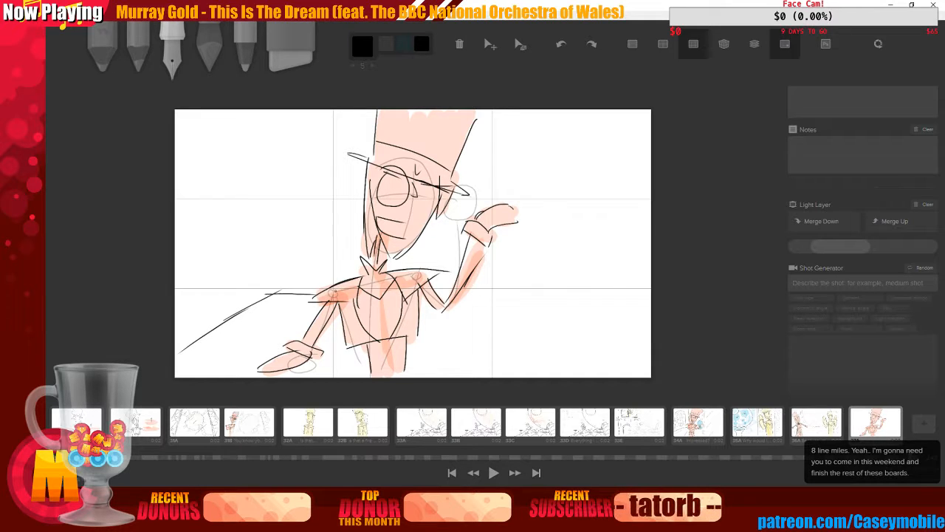
pyautogui.moveTo(268, 250); pyautogui.dragTo(270, 253)
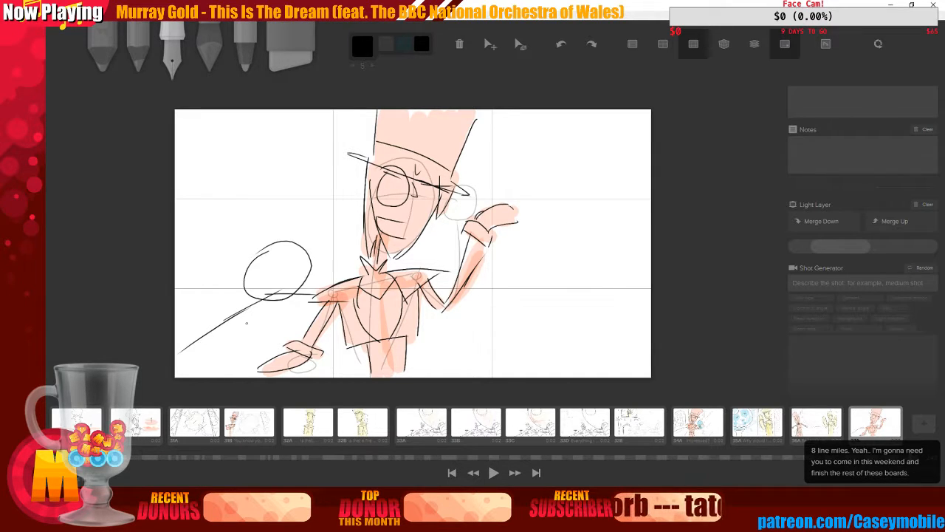
pyautogui.hotkey('ctrl', 'z')
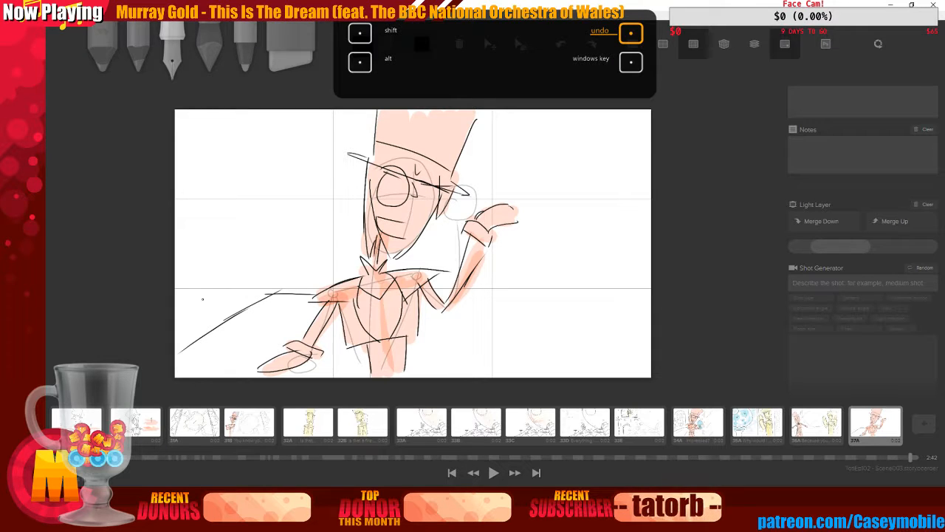
# Draw a round crystal ball on a short stand at the table's left end
pyautogui.moveTo(203, 296); pyautogui.dragTo(207, 292)
pyautogui.moveTo(194, 306); pyautogui.dragTo(207, 323)
pyautogui.moveTo(241, 293); pyautogui.dragTo(204, 335)
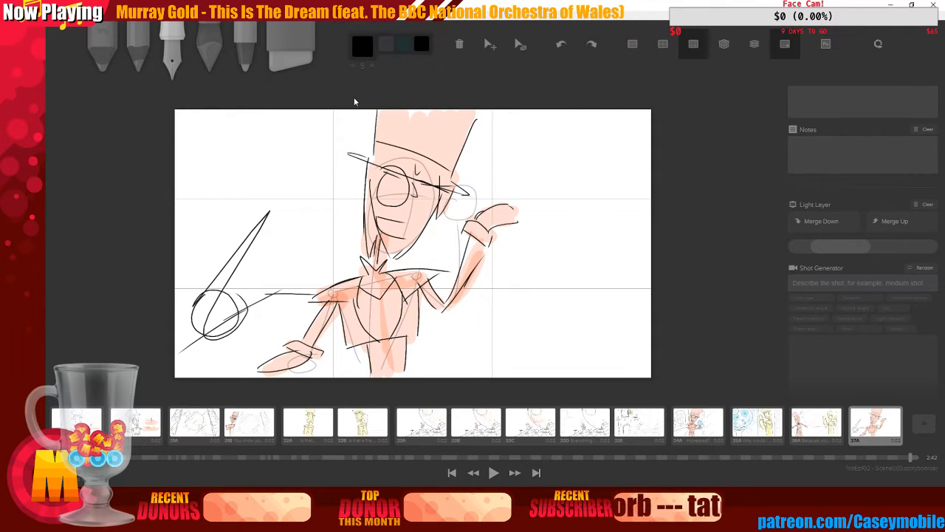
pyautogui.hotkey('ctrl', 'z')
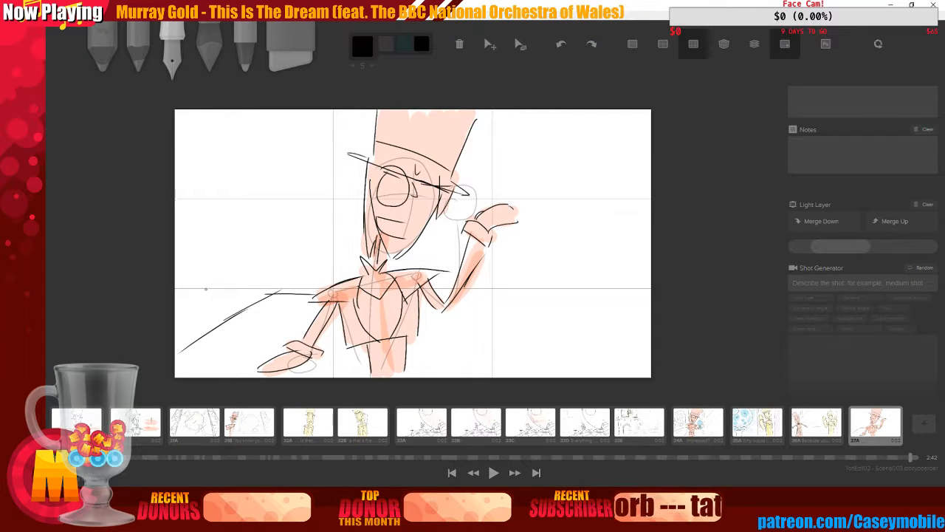
pyautogui.moveTo(211, 280)
pyautogui.mouseDown()
pyautogui.moveTo(242, 289)
pyautogui.moveTo(198, 279)
pyautogui.mouseUp()
pyautogui.moveTo(208, 325)
pyautogui.mouseDown()
pyautogui.moveTo(211, 350)
pyautogui.moveTo(226, 349)
pyautogui.moveTo(207, 357)
pyautogui.moveTo(233, 363)
pyautogui.moveTo(214, 359)
pyautogui.moveTo(236, 355)
pyautogui.mouseUp()
pyautogui.hotkey('ctrl', 'z')
pyautogui.moveTo(274, 235); pyautogui.dragTo(224, 319)
pyautogui.hotkey('ctrl', 'z')
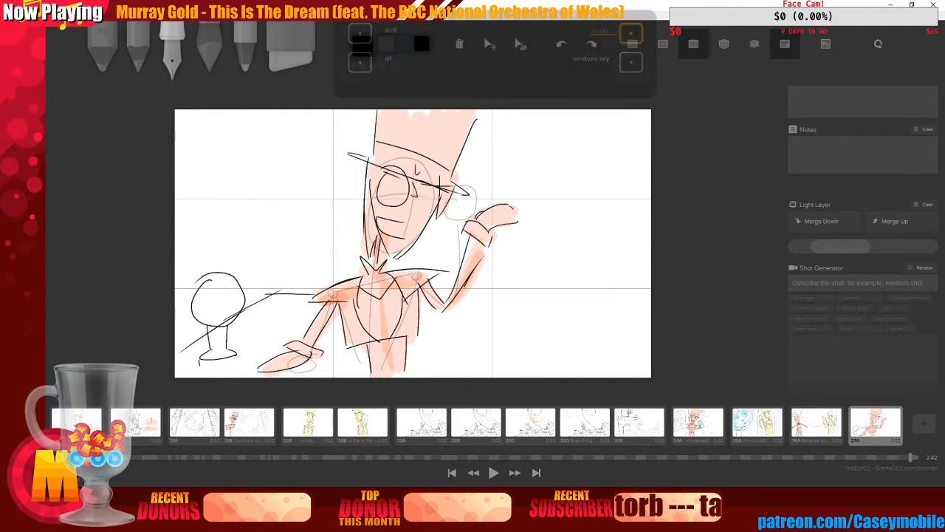
pyautogui.moveTo(237, 354); pyautogui.dragTo(236, 359)
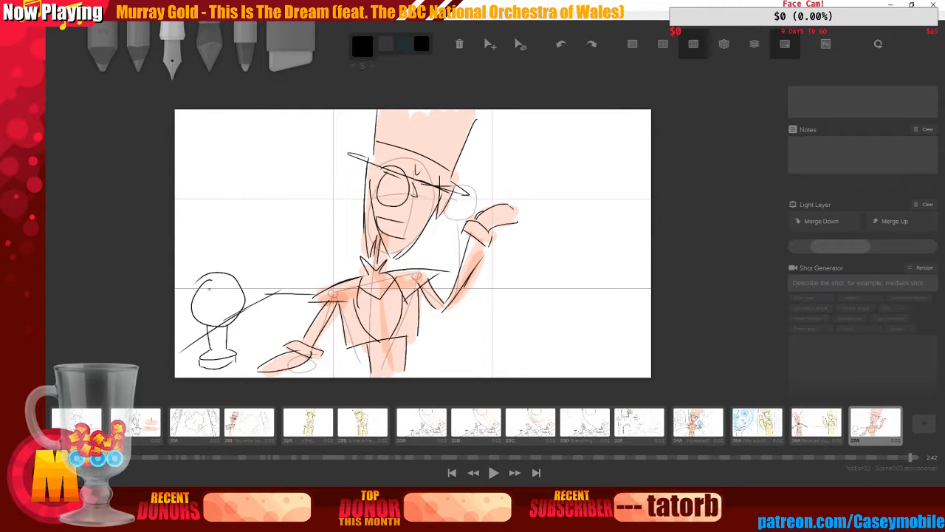
# Switch to the marker, pick Cyan, and fill the crystal ball with colour
pyautogui.click(210, 53)
pyautogui.click(363, 47)
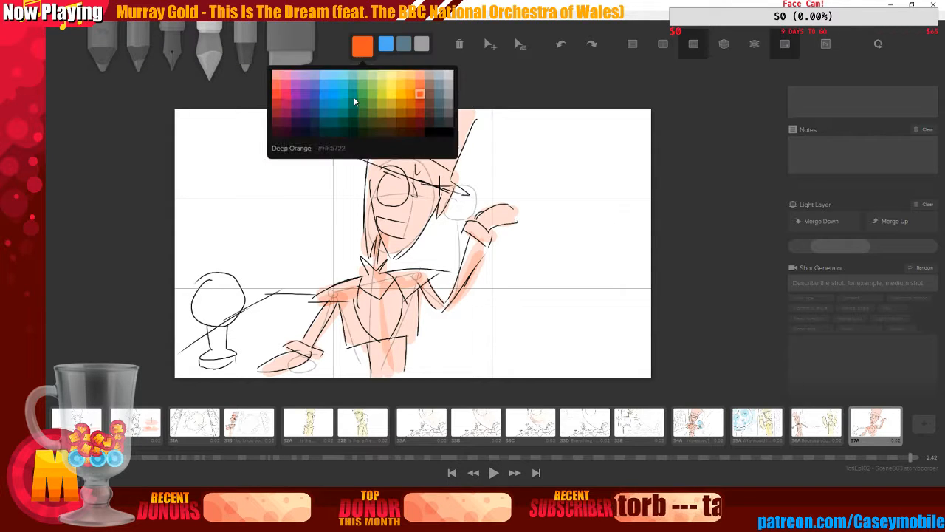
pyautogui.click(354, 96)
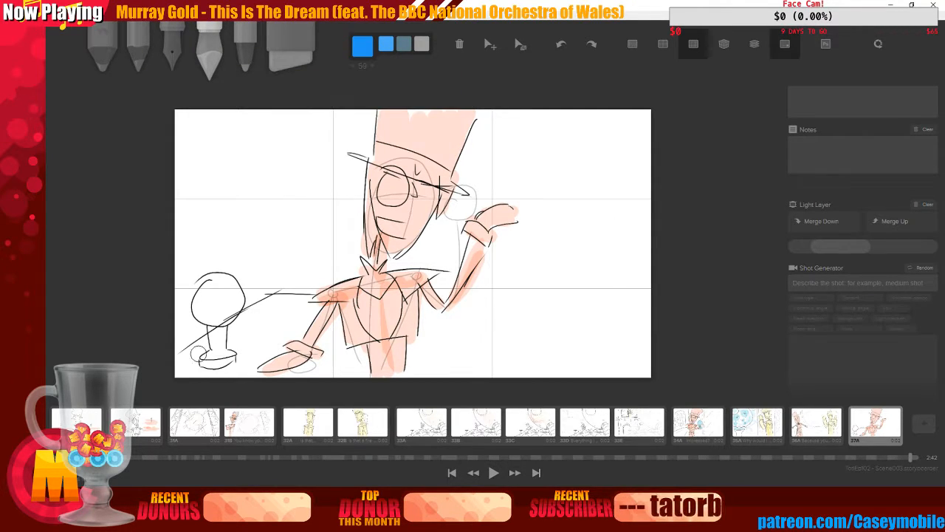
pyautogui.moveTo(213, 297)
pyautogui.mouseDown()
pyautogui.moveTo(222, 292)
pyautogui.moveTo(212, 317)
pyautogui.mouseUp()
pyautogui.hotkey('ctrl', 'z')
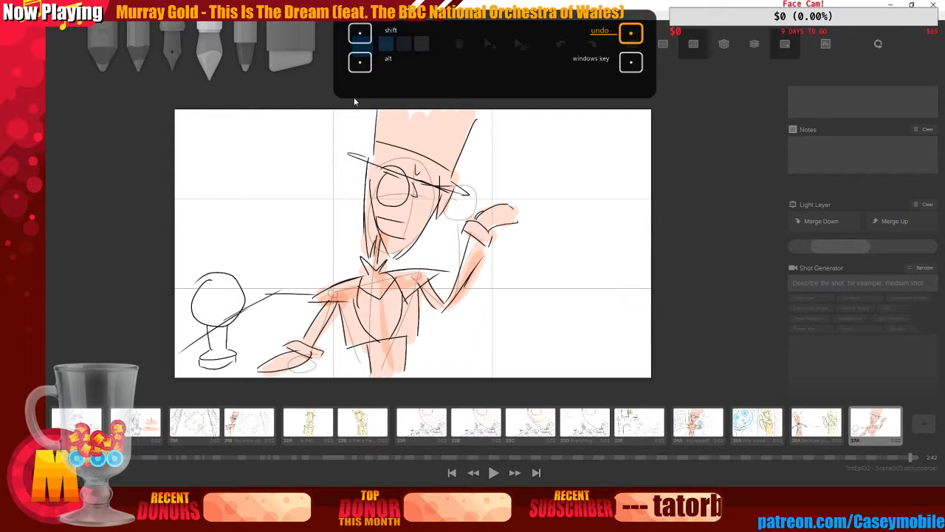
pyautogui.click(363, 46)
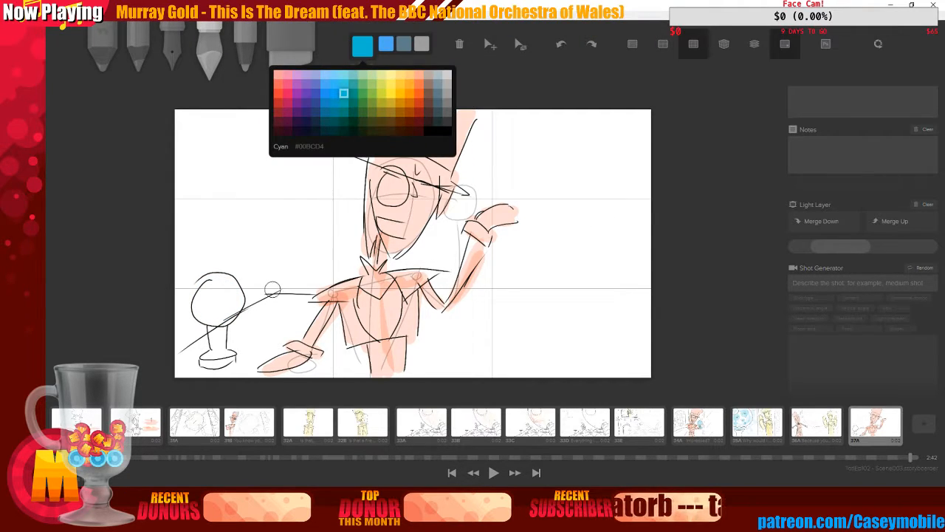
pyautogui.click(354, 97)
pyautogui.moveTo(198, 285)
pyautogui.mouseDown()
pyautogui.moveTo(222, 314)
pyautogui.moveTo(232, 310)
pyautogui.mouseUp()
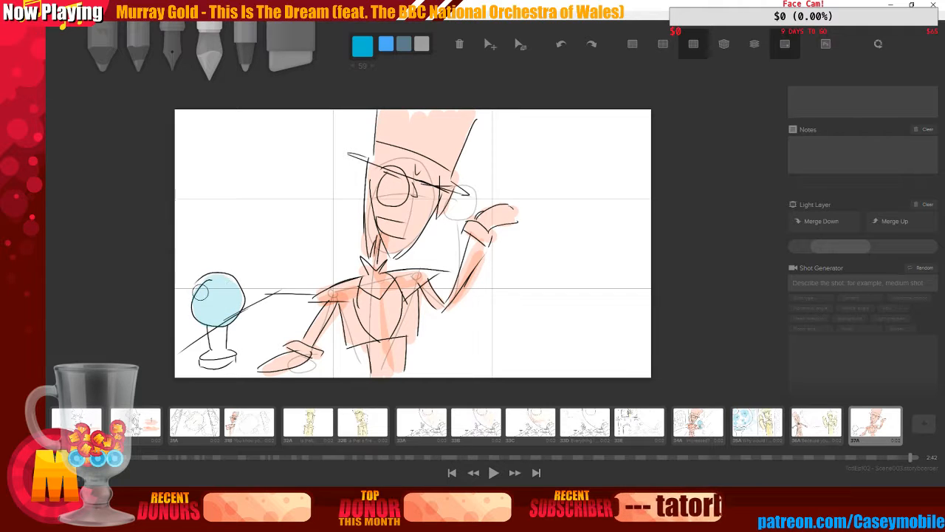
# Add small sparkle strokes around the crystal ball with the ink pencil
pyautogui.press('3')
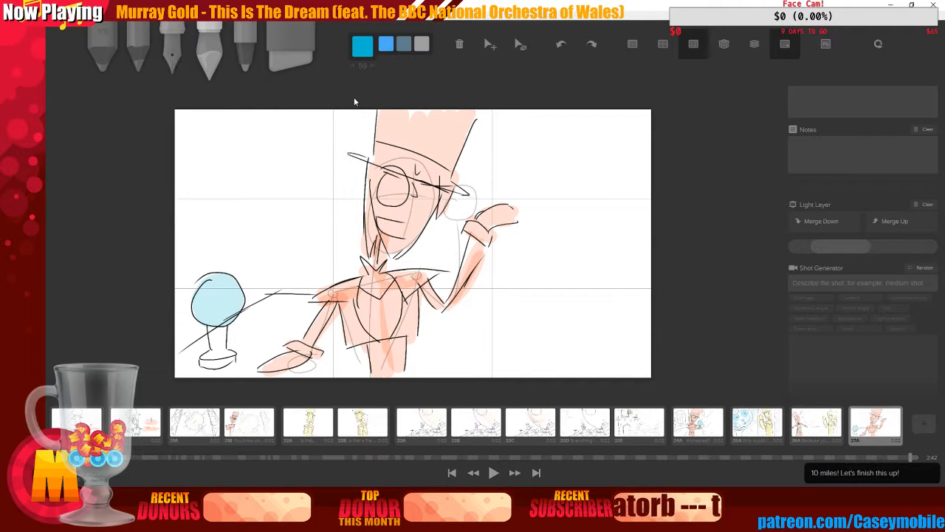
pyautogui.moveTo(232, 265); pyautogui.dragTo(232, 252)
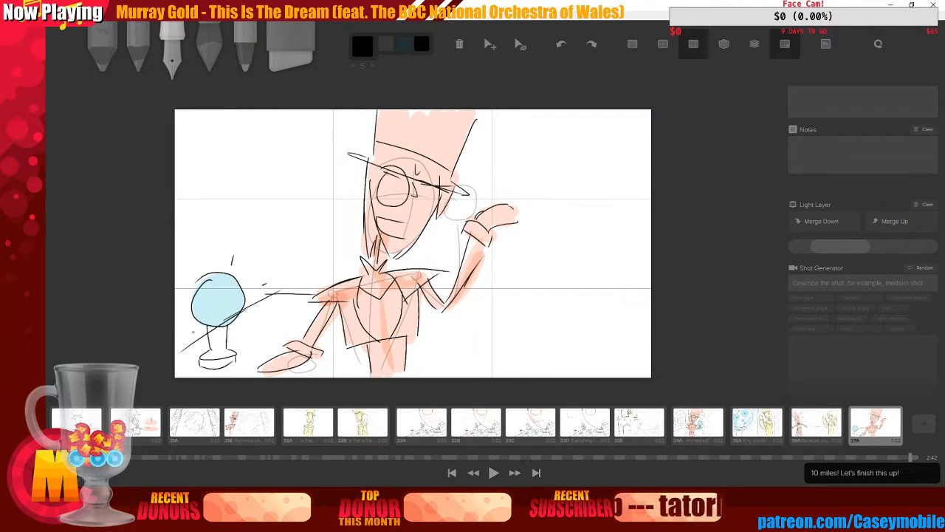
pyautogui.moveTo(187, 280); pyautogui.dragTo(181, 270)
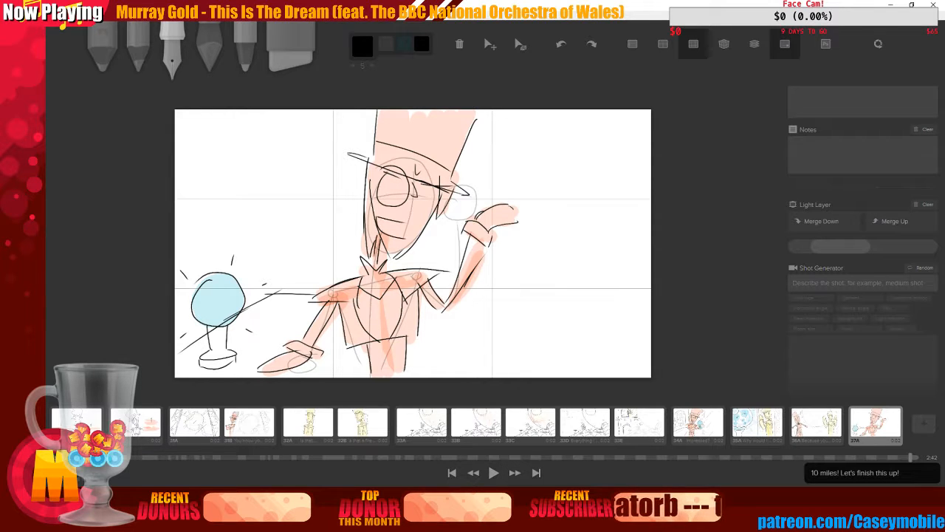
# Paint a light blue glow around the crystal ball with the marker and dab darker blue spots onto it
pyautogui.click(210, 53)
pyautogui.click(363, 47)
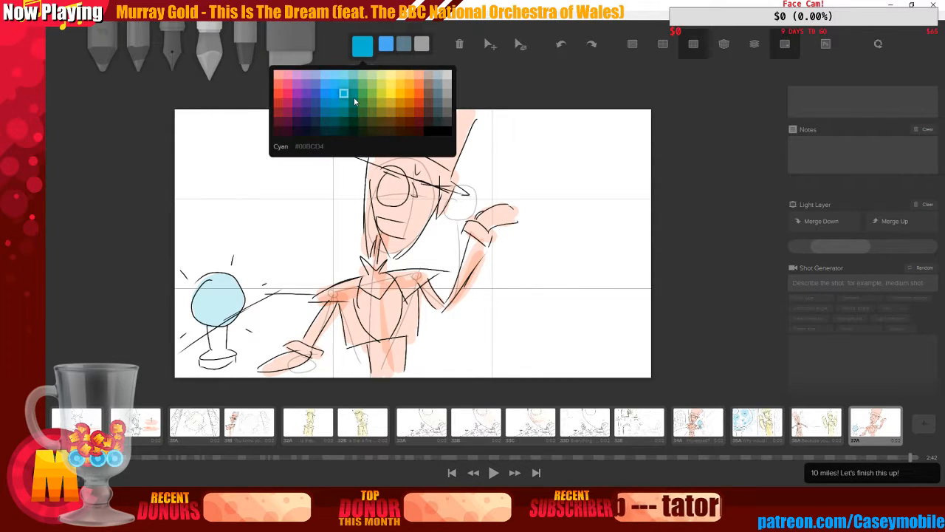
pyautogui.click(354, 97)
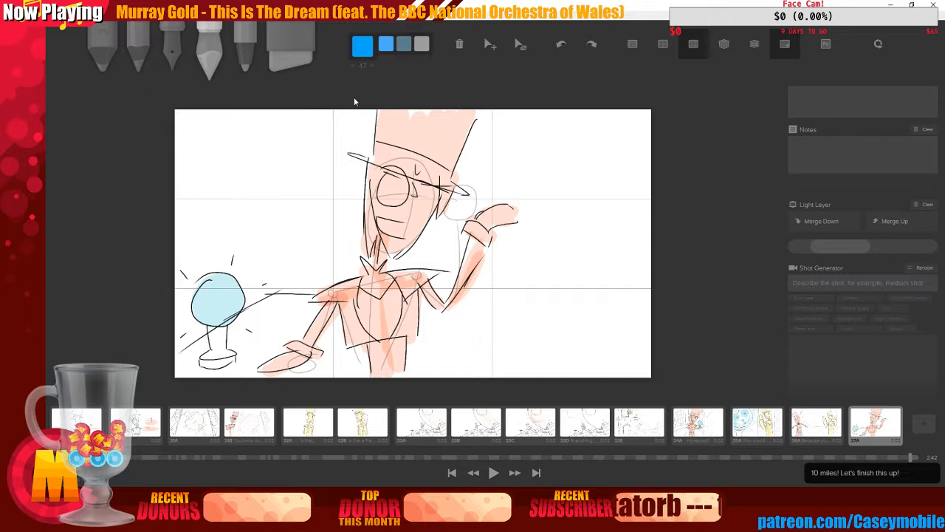
pyautogui.click(363, 47)
pyautogui.click(335, 78)
pyautogui.moveTo(245, 276); pyautogui.dragTo(250, 282)
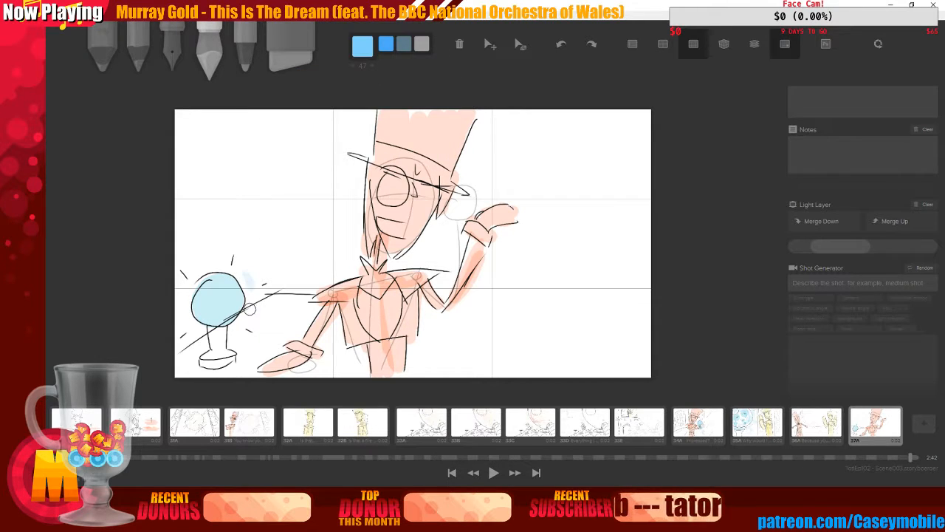
pyautogui.moveTo(190, 327); pyautogui.dragTo(183, 313)
pyautogui.moveTo(188, 268)
pyautogui.mouseDown()
pyautogui.moveTo(209, 252)
pyautogui.moveTo(251, 306)
pyautogui.moveTo(253, 339)
pyautogui.moveTo(237, 331)
pyautogui.moveTo(256, 302)
pyautogui.moveTo(249, 268)
pyautogui.moveTo(218, 258)
pyautogui.mouseUp()
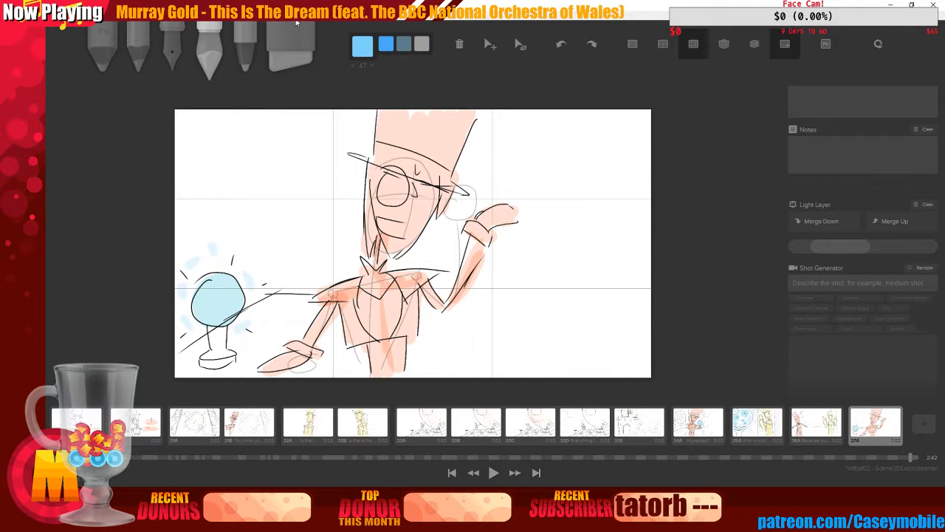
pyautogui.click(362, 47)
pyautogui.click(334, 101)
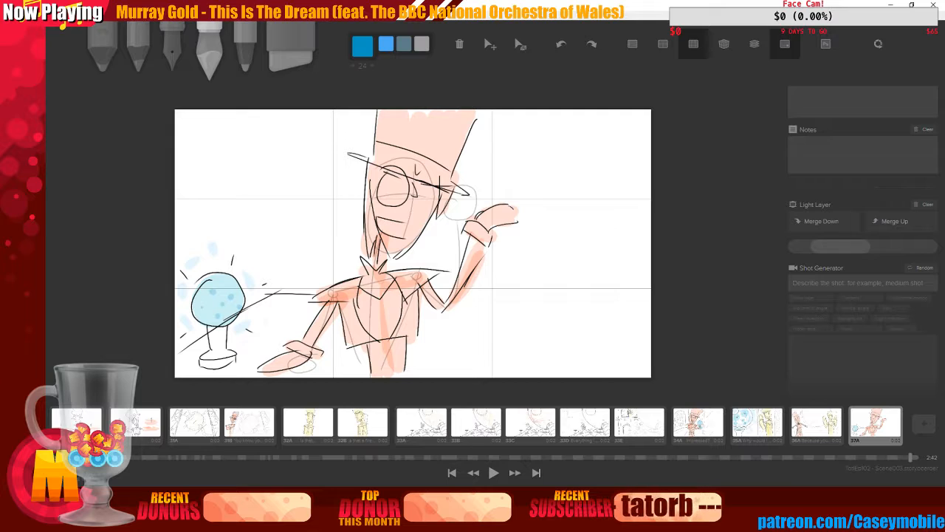
# Switch to the ink pencil and draw vertical background lines behind the character on the frame's right side
pyautogui.press('3')
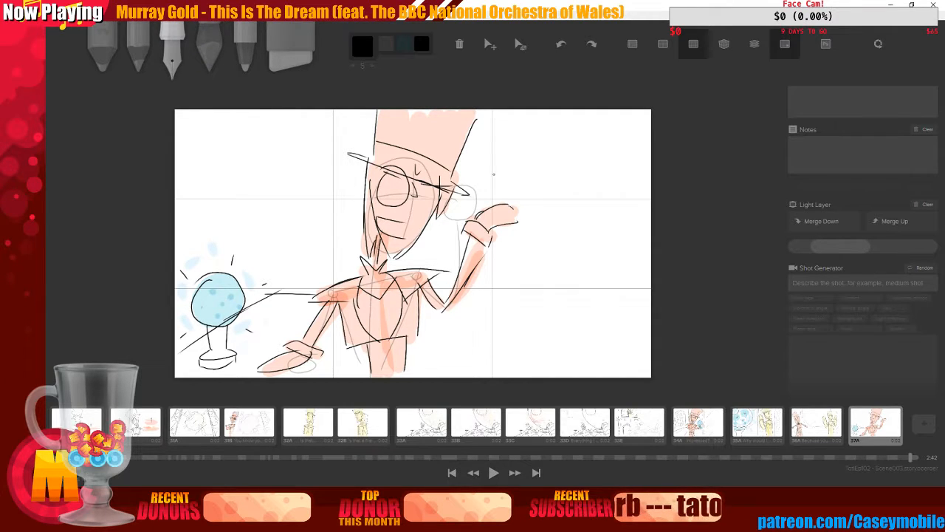
pyautogui.moveTo(506, 115); pyautogui.dragTo(501, 177)
pyautogui.moveTo(497, 244); pyautogui.dragTo(485, 373)
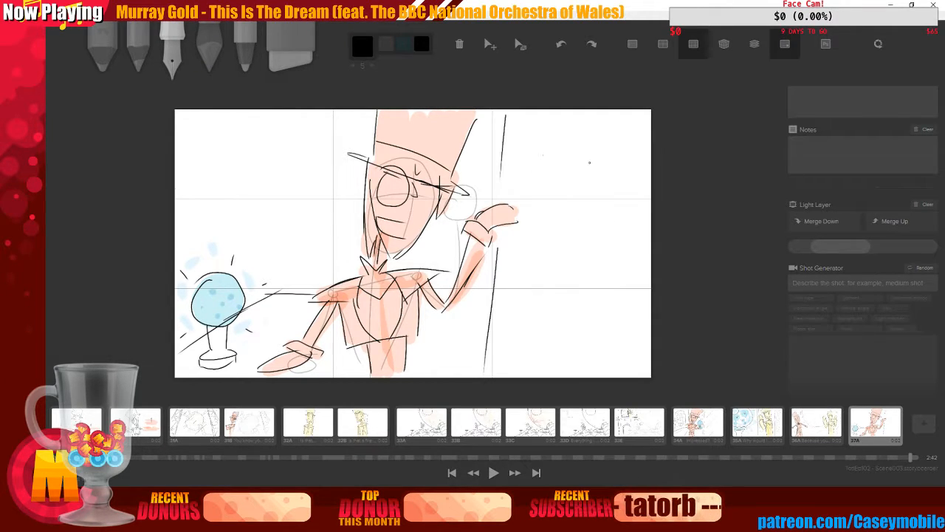
# Draw diagonal radiating lines in the frame's right side with the ink pencil
pyautogui.moveTo(516, 294); pyautogui.dragTo(577, 233)
pyautogui.moveTo(530, 174); pyautogui.dragTo(571, 152)
pyautogui.moveTo(563, 362); pyautogui.dragTo(618, 310)
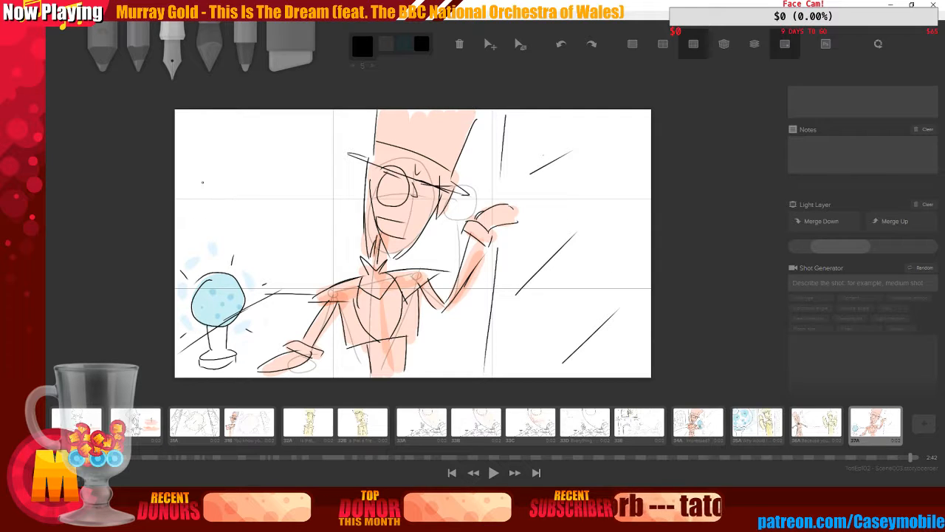
# Draw tall arching lines and short horizontal speed lines across the frame's left side
pyautogui.moveTo(190, 118)
pyautogui.mouseDown()
pyautogui.moveTo(248, 195)
pyautogui.moveTo(255, 246)
pyautogui.moveTo(317, 119)
pyautogui.moveTo(349, 174)
pyautogui.moveTo(352, 233)
pyautogui.mouseUp()
pyautogui.moveTo(174, 169)
pyautogui.mouseDown()
pyautogui.moveTo(221, 166)
pyautogui.moveTo(223, 178)
pyautogui.mouseUp()
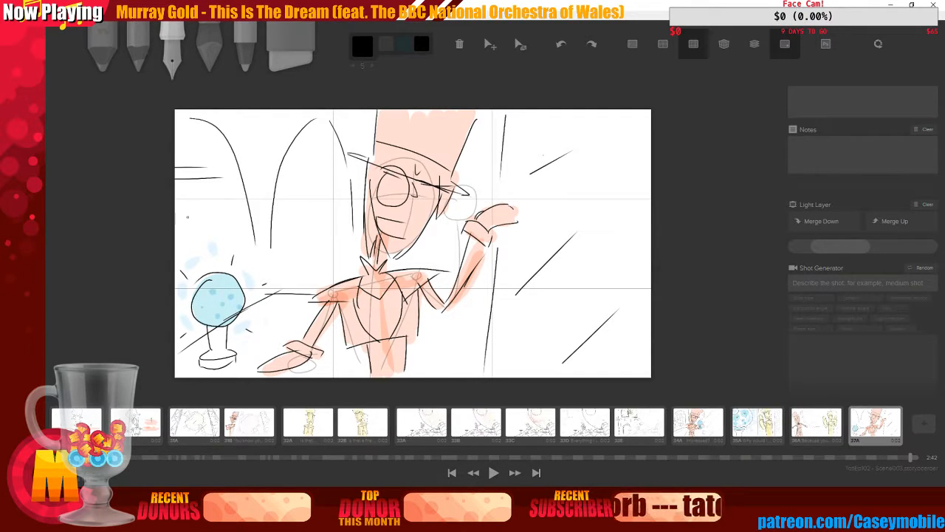
pyautogui.moveTo(178, 217); pyautogui.dragTo(233, 217)
pyautogui.moveTo(174, 243); pyautogui.dragTo(204, 242)
pyautogui.moveTo(277, 167); pyautogui.dragTo(331, 166)
pyautogui.moveTo(291, 182); pyautogui.dragTo(328, 181)
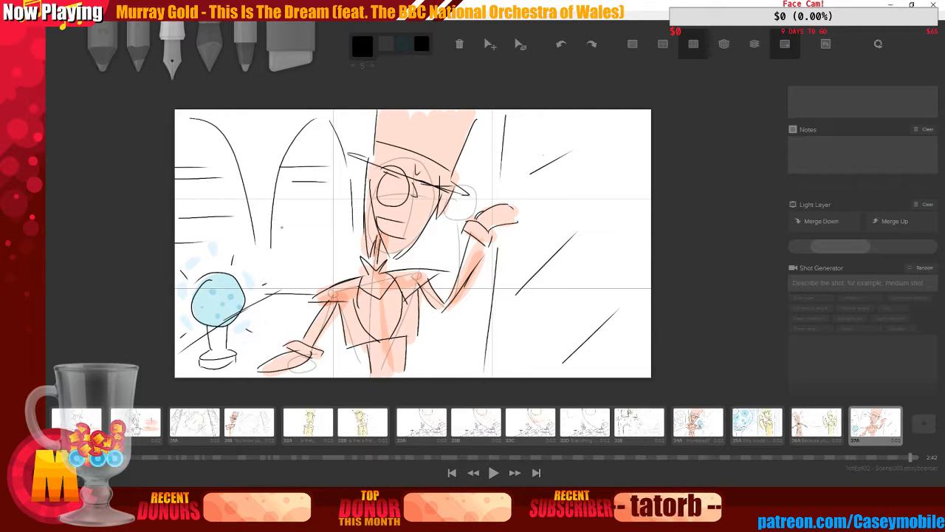
pyautogui.moveTo(282, 227); pyautogui.dragTo(334, 222)
pyautogui.moveTo(288, 263); pyautogui.dragTo(328, 257)
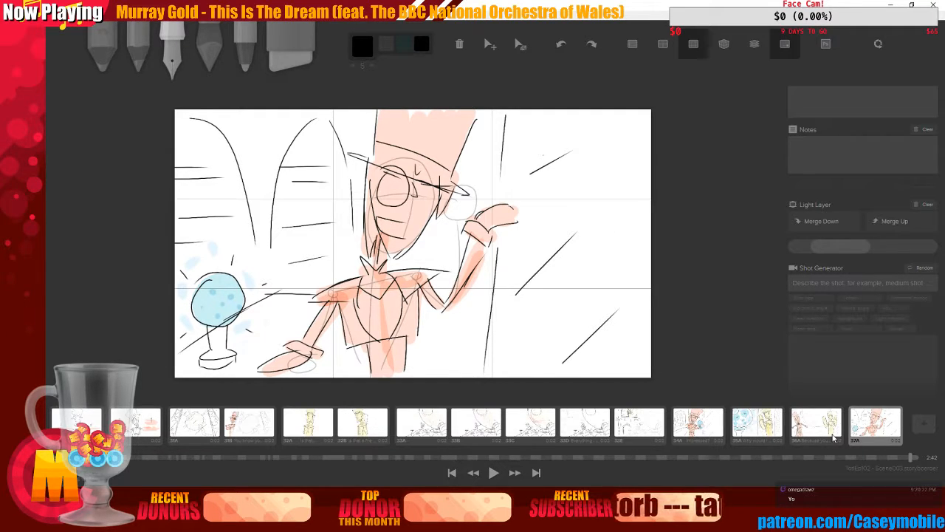
# Add a new blank board after shot 37A and mark it as a new shot
pyautogui.click(925, 424)
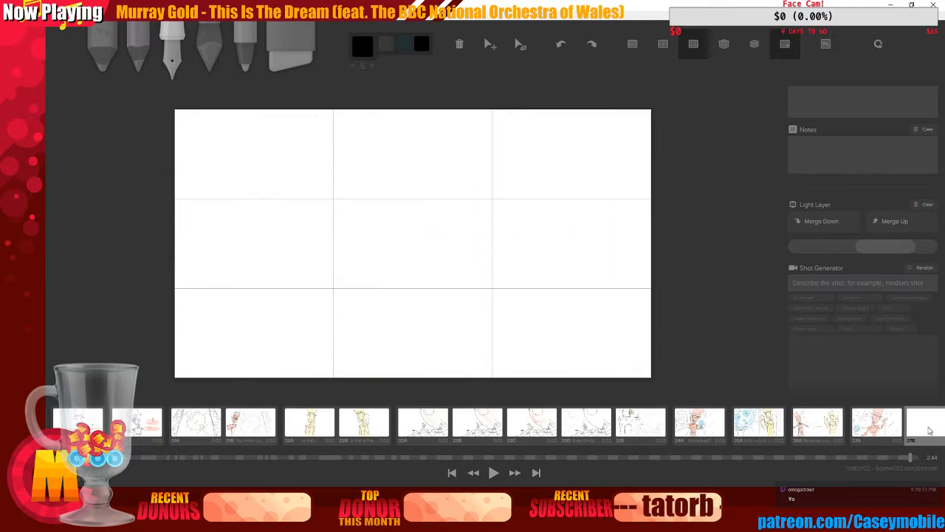
pyautogui.scroll(5, 805, 273)
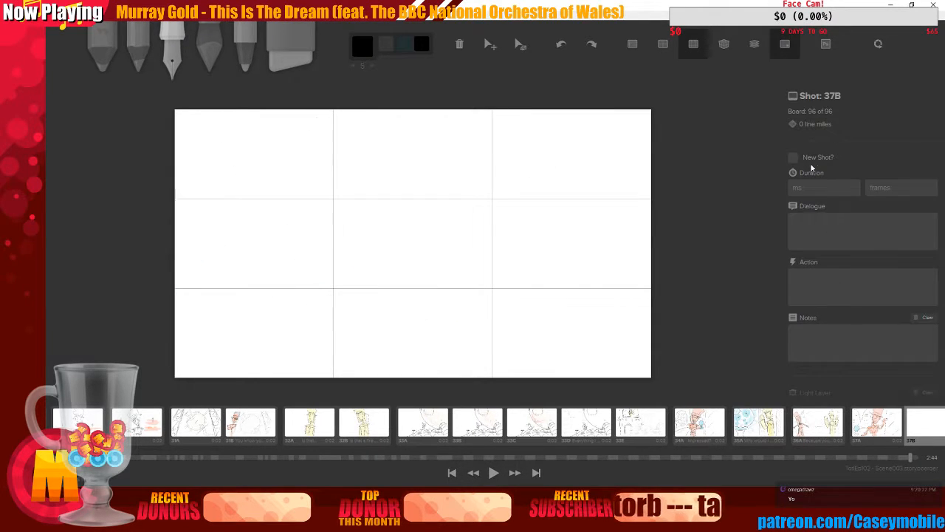
pyautogui.click(811, 157)
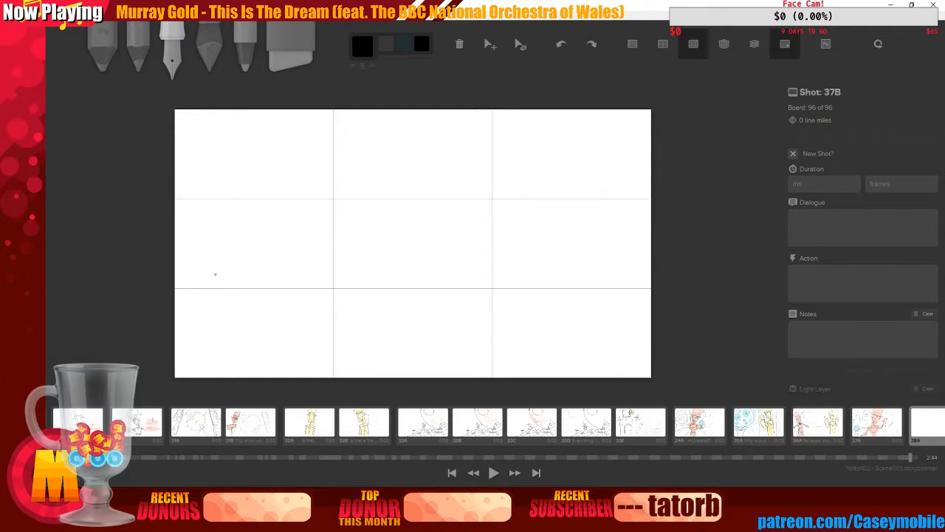
# Duplicate board 37A so its drawing becomes new shot 38A
pyautogui.click(873, 428)
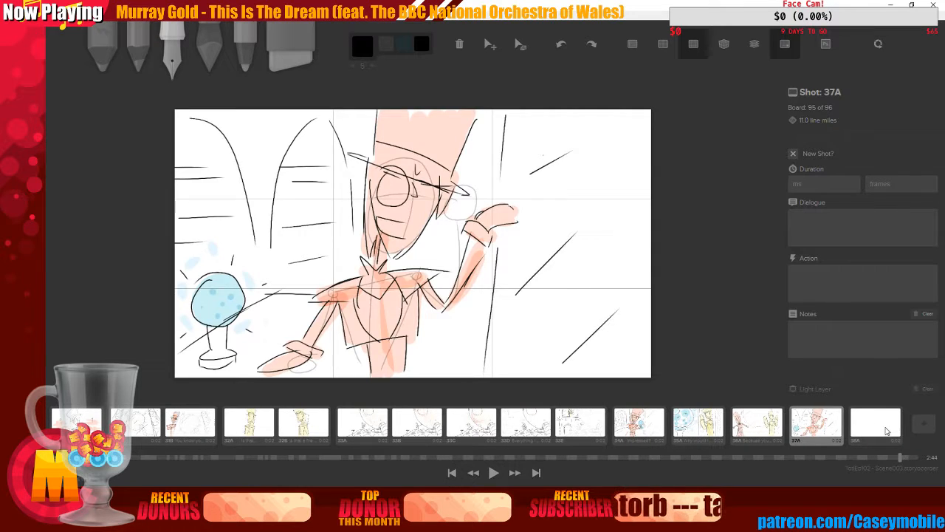
pyautogui.click(886, 429)
pyautogui.click(795, 413)
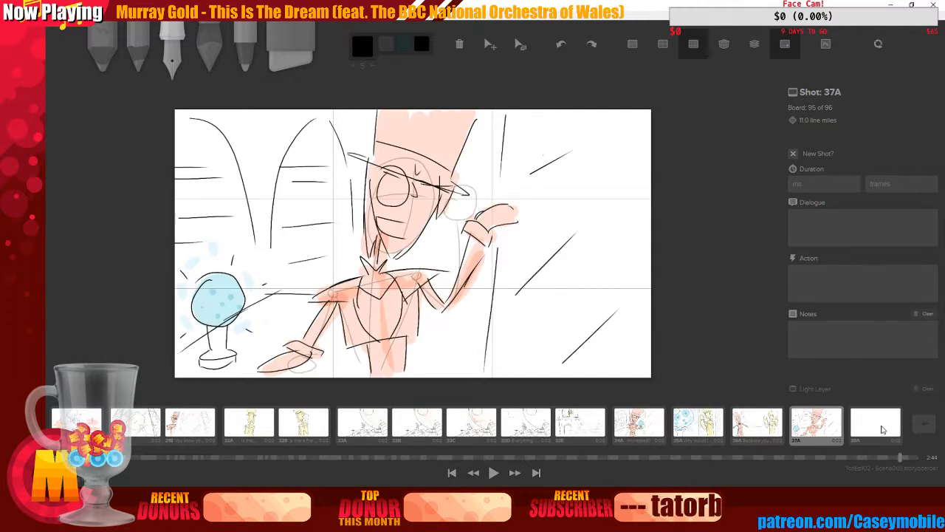
pyautogui.click(882, 427)
pyautogui.moveTo(859, 416)
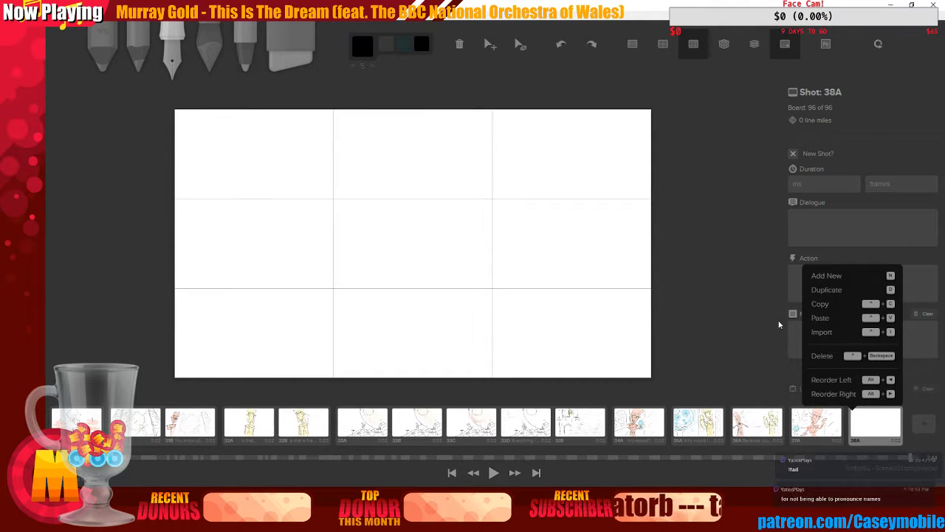
pyautogui.click(829, 440)
pyautogui.press('d')
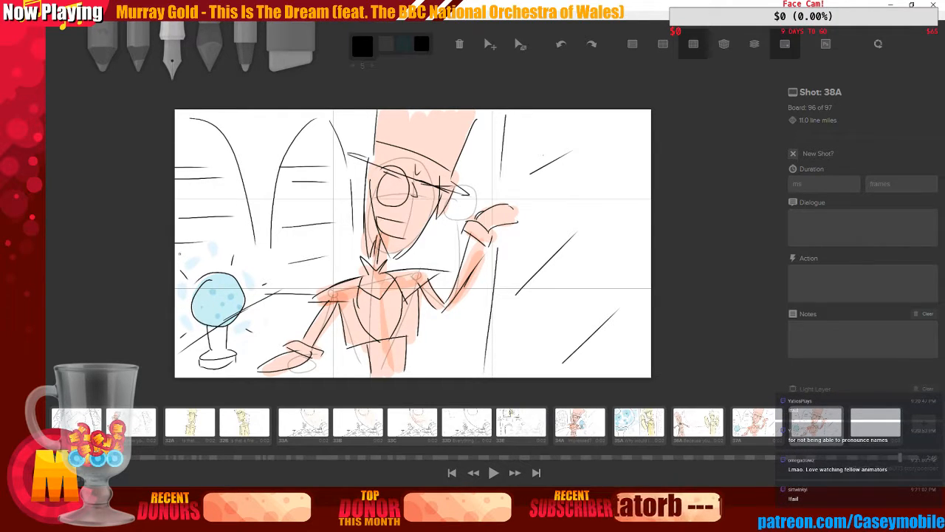
# Try adding jagged strokes beside the crystal ball on shot 38A, undoing them
pyautogui.moveTo(187, 250); pyautogui.dragTo(225, 226)
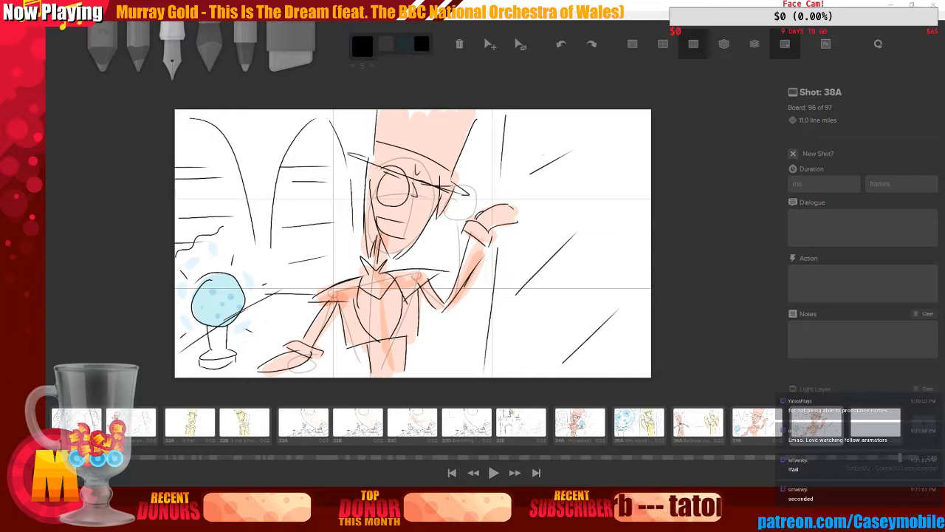
pyautogui.hotkey('alt', 'Tab')
pyautogui.moveTo(373, 52); pyautogui.dragTo(0, 111)
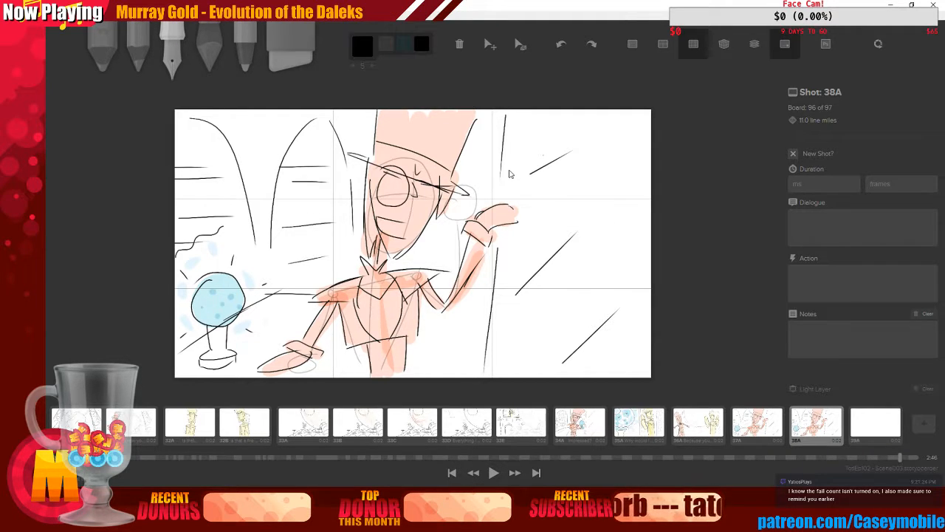
pyautogui.hotkey('ctrl', 'z')
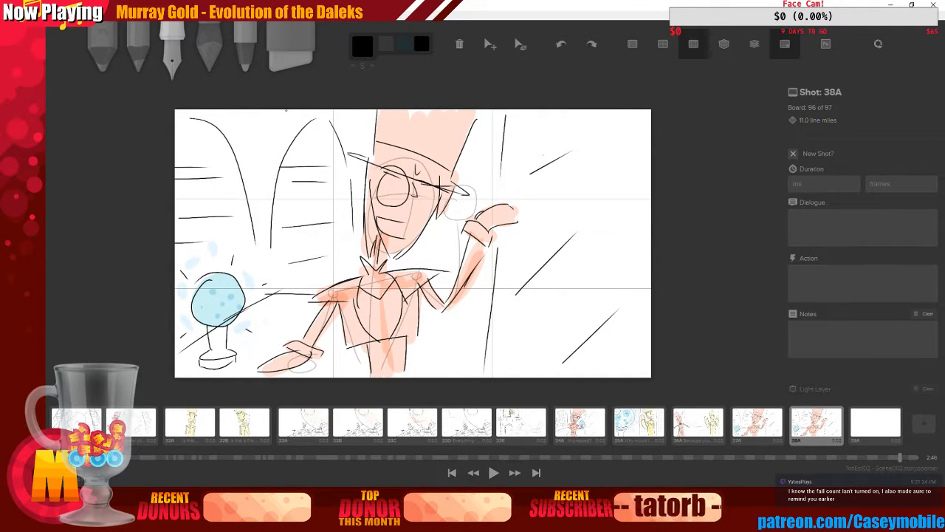
pyautogui.moveTo(298, 111)
pyautogui.mouseDown()
pyautogui.moveTo(196, 245)
pyautogui.moveTo(194, 266)
pyautogui.mouseUp()
pyautogui.hotkey('ctrl', 'z')
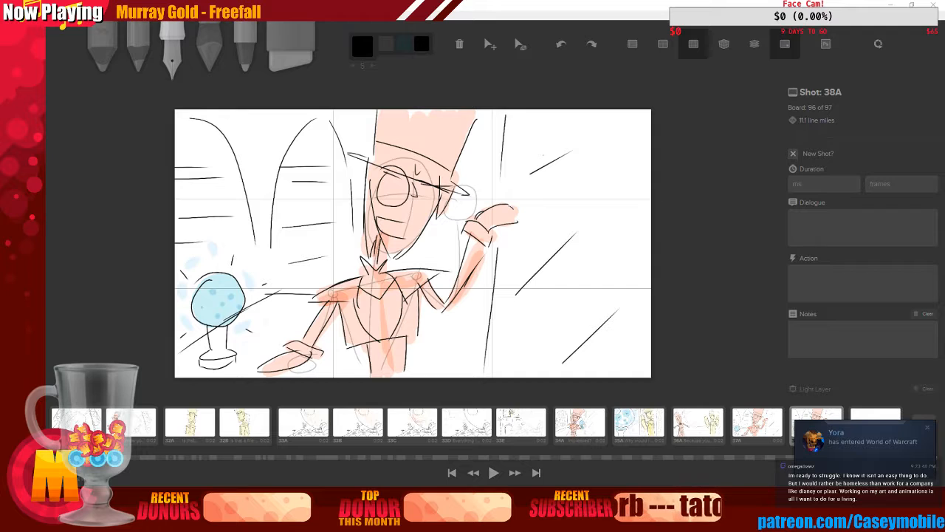
pyautogui.click(929, 428)
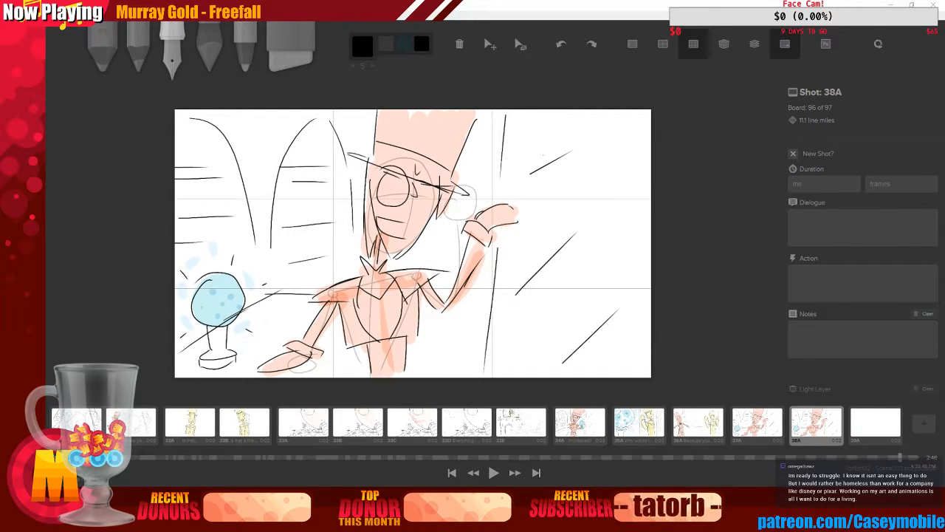
pyautogui.click(881, 495)
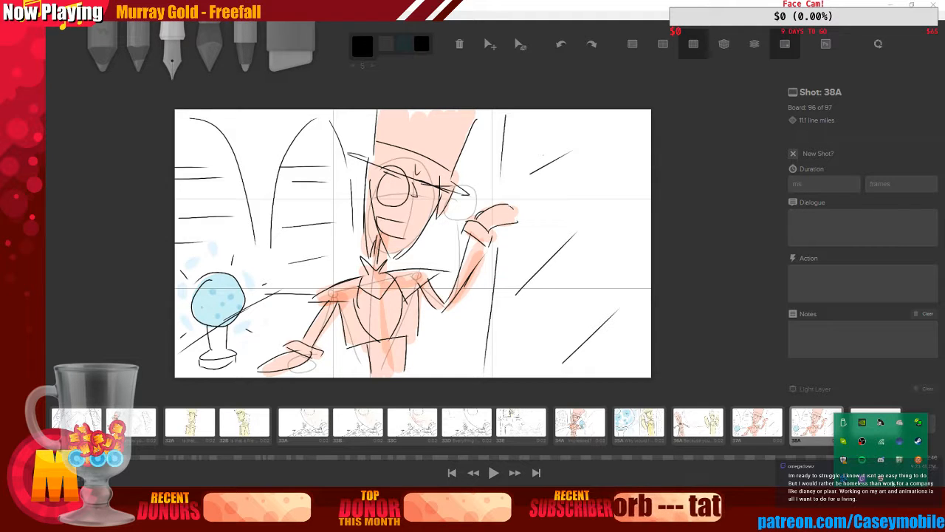
pyautogui.rightClick(843, 459)
pyautogui.press('Escape')
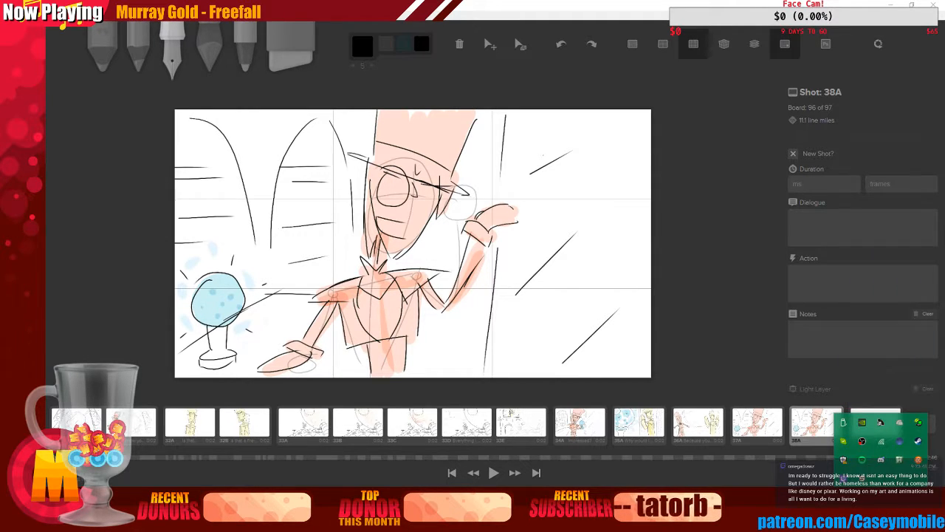
pyautogui.click(742, 228)
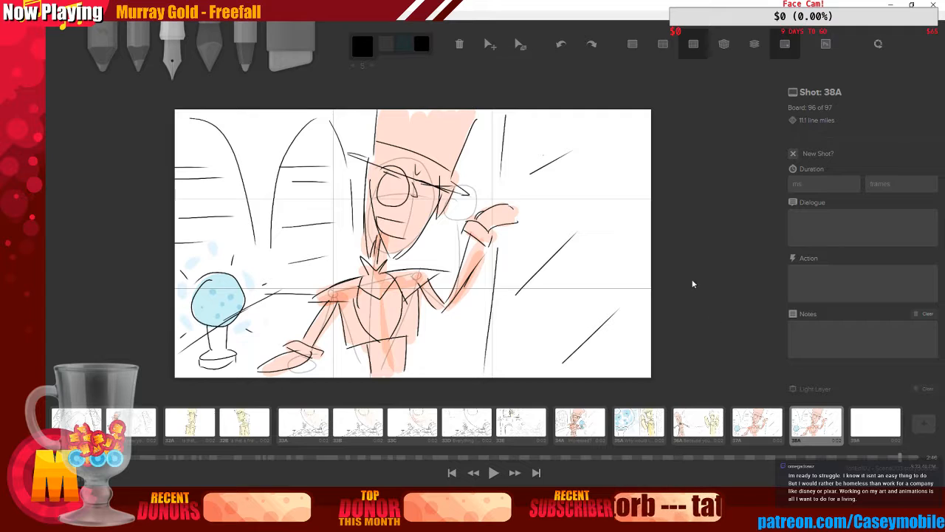
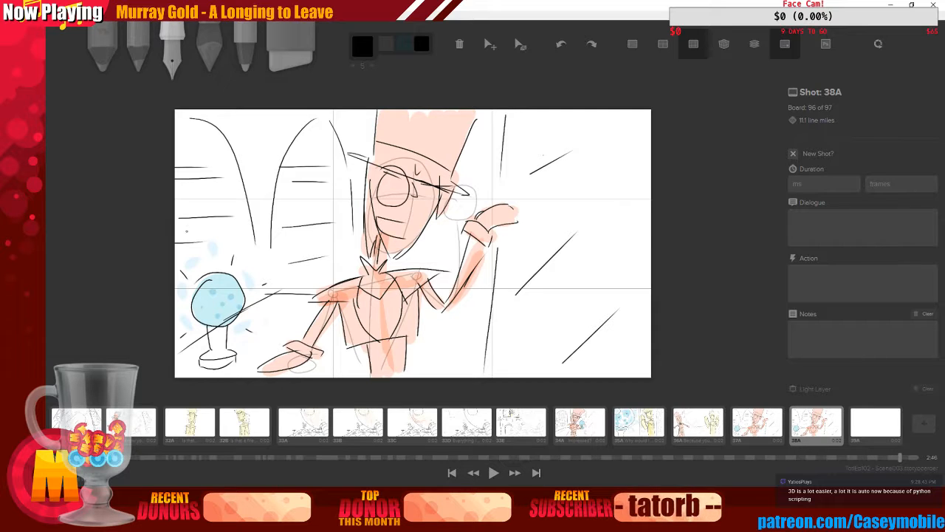
# Try drawing long diagonal strokes from the crystal ball toward the top of shot 38A, undoing each one
pyautogui.moveTo(177, 254); pyautogui.dragTo(281, 130)
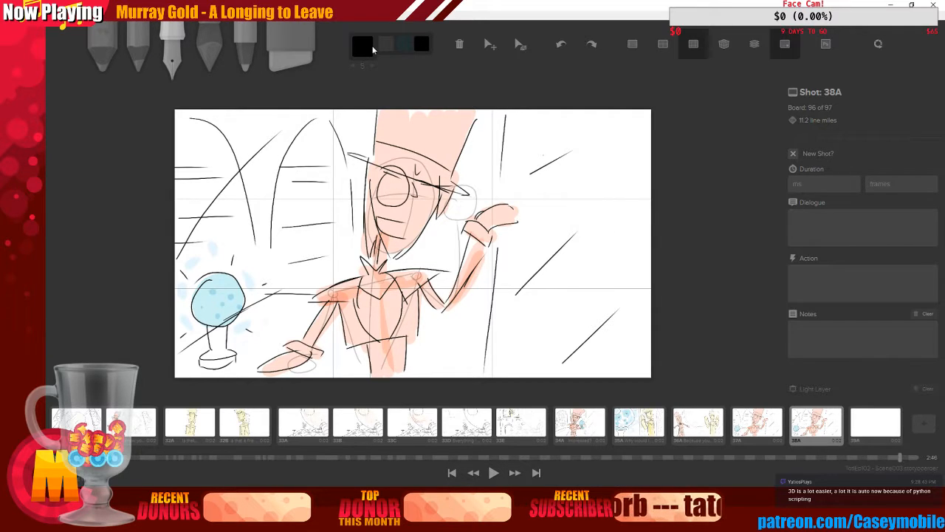
pyautogui.hotkey('ctrl', 'z')
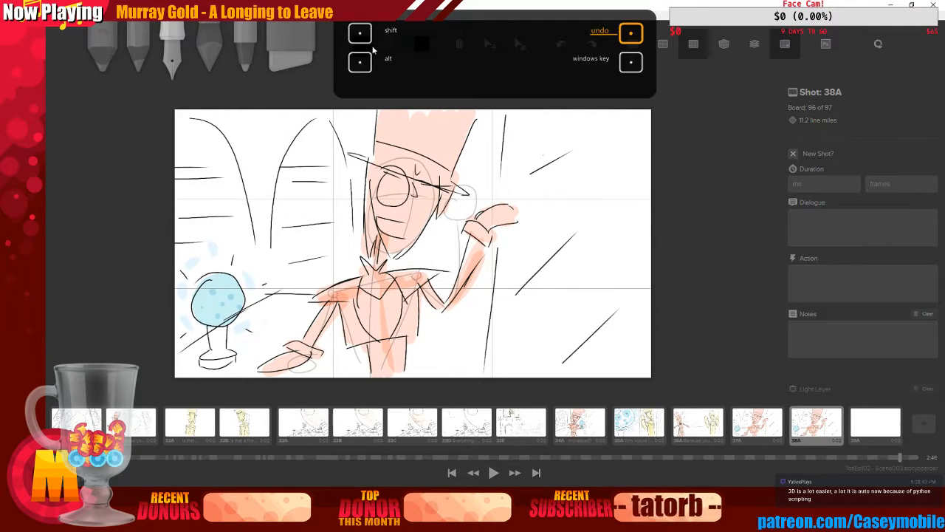
pyautogui.moveTo(178, 255); pyautogui.dragTo(379, 116)
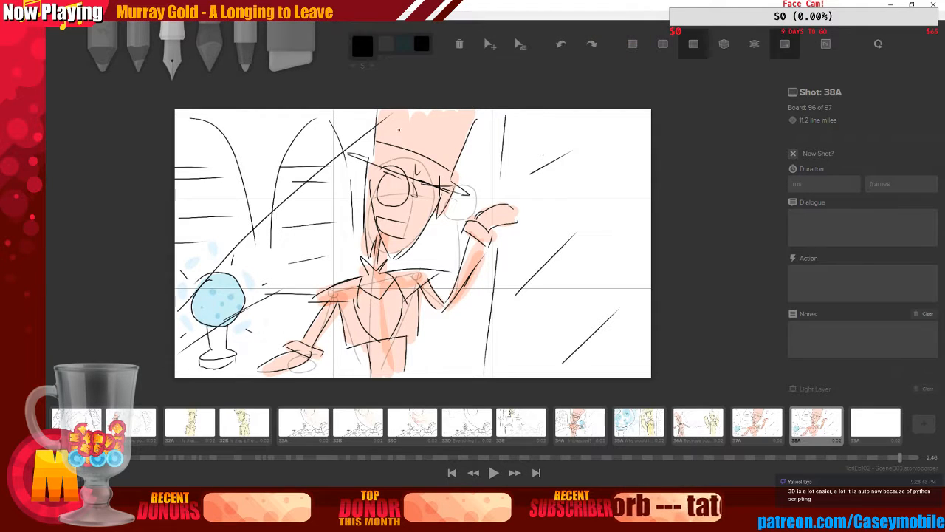
pyautogui.hotkey('ctrl', 'z')
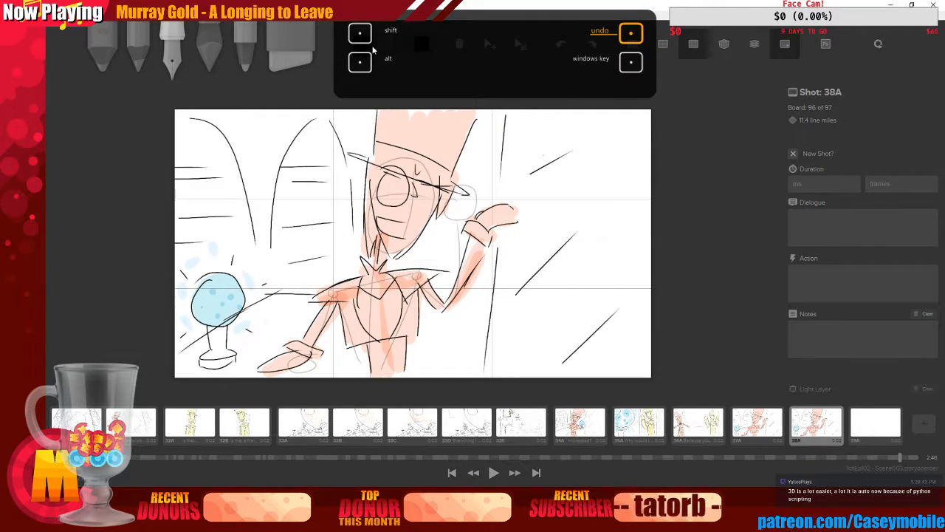
# Switch to a soft brush in purple and draw a wavy line rising from the crystal ball toward the frame's top
pyautogui.press('1')
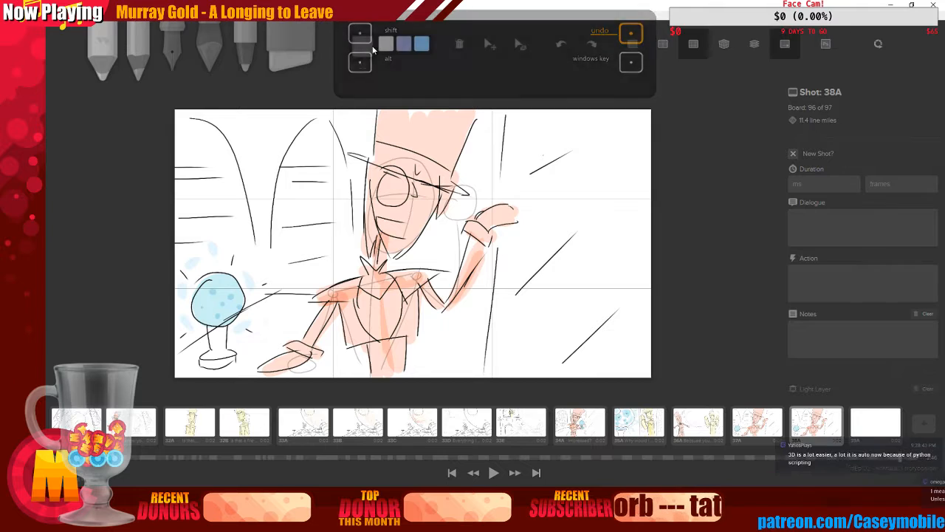
pyautogui.press('3')
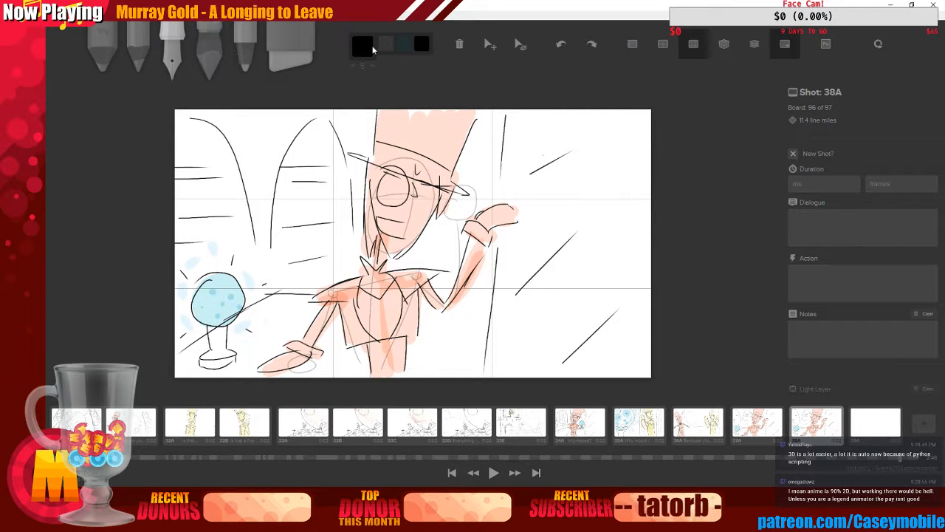
pyautogui.press('4')
pyautogui.click(372, 48)
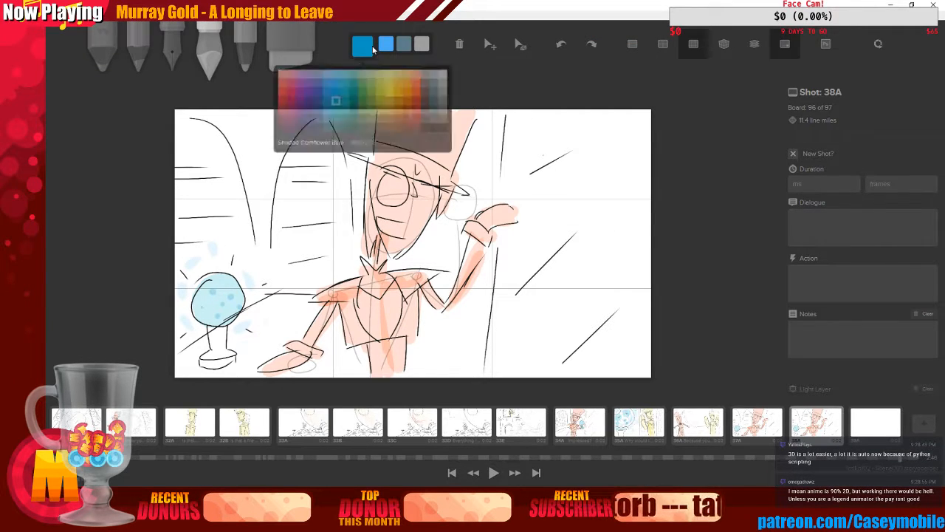
pyautogui.click(298, 94)
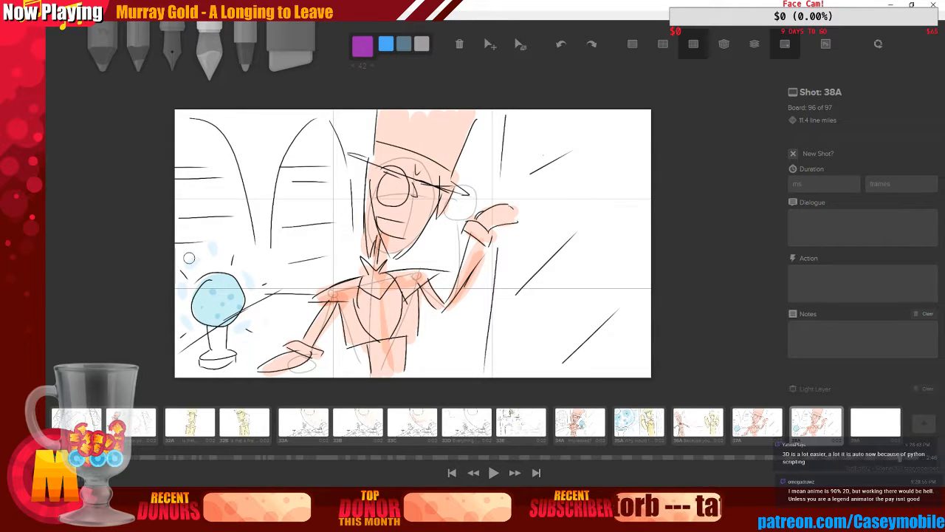
pyautogui.moveTo(186, 260)
pyautogui.mouseDown()
pyautogui.moveTo(182, 269)
pyautogui.moveTo(285, 183)
pyautogui.moveTo(310, 131)
pyautogui.mouseUp()
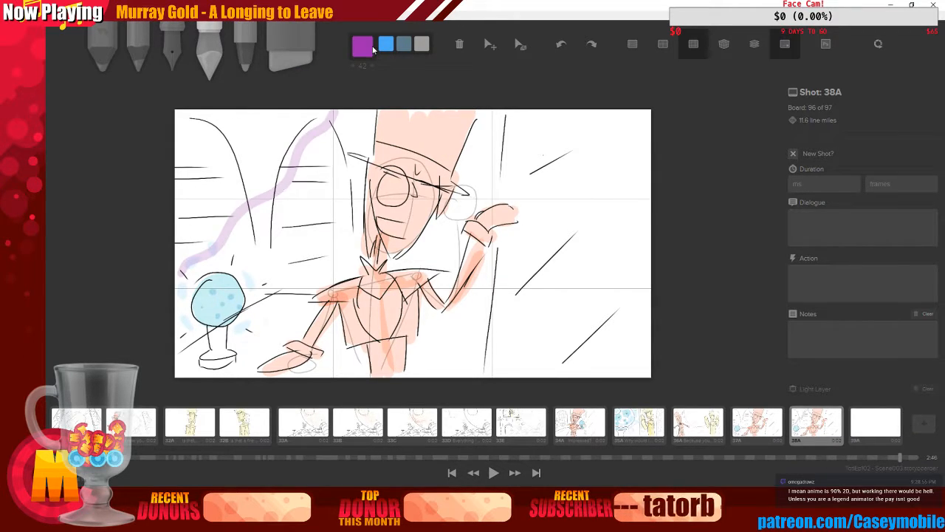
# Erase part of the arching lines in the frame's upper left
pyautogui.press('6')
pyautogui.moveTo(226, 127)
pyautogui.mouseDown()
pyautogui.moveTo(209, 143)
pyautogui.moveTo(193, 120)
pyautogui.moveTo(185, 178)
pyautogui.moveTo(204, 179)
pyautogui.moveTo(196, 218)
pyautogui.moveTo(213, 220)
pyautogui.moveTo(247, 186)
pyautogui.moveTo(208, 210)
pyautogui.moveTo(190, 207)
pyautogui.moveTo(201, 233)
pyautogui.moveTo(310, 115)
pyautogui.moveTo(277, 173)
pyautogui.moveTo(251, 175)
pyautogui.mouseUp()
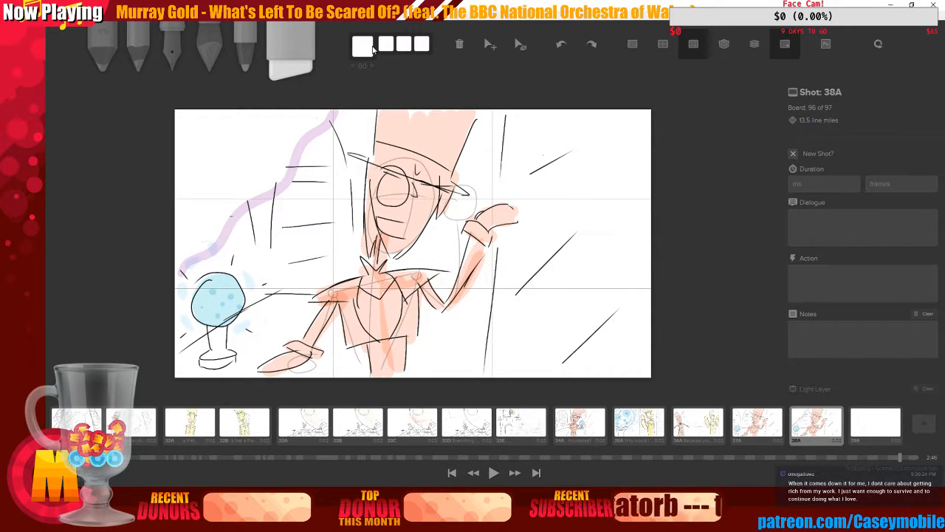
# Unmark the board as a new shot and duplicate it
pyautogui.click(794, 156)
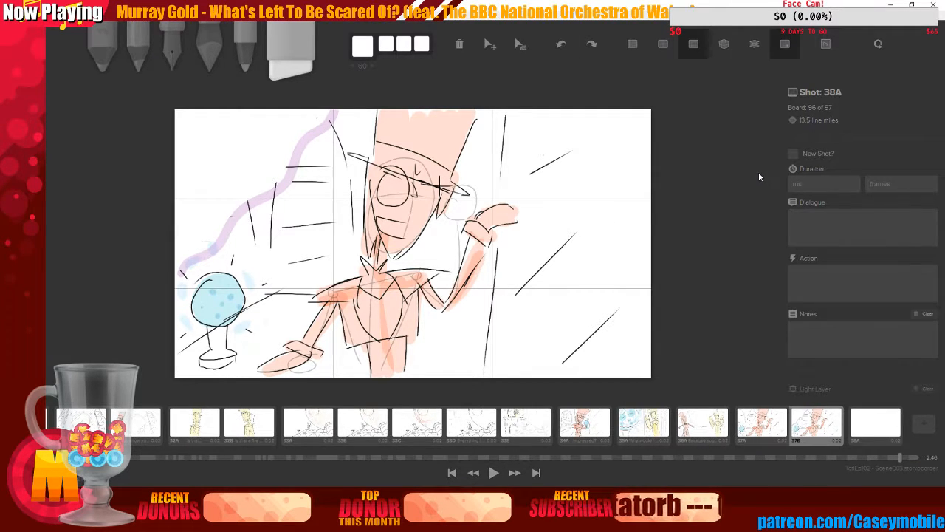
pyautogui.hotkey('ctrl', 'd')
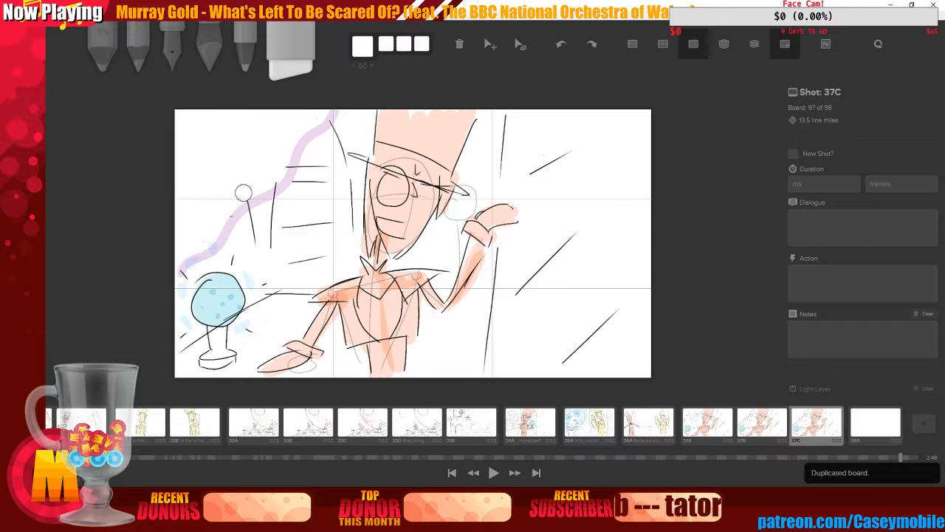
# Draw a long purple curve from the bottom left up through the character on the duplicated board
pyautogui.press('4')
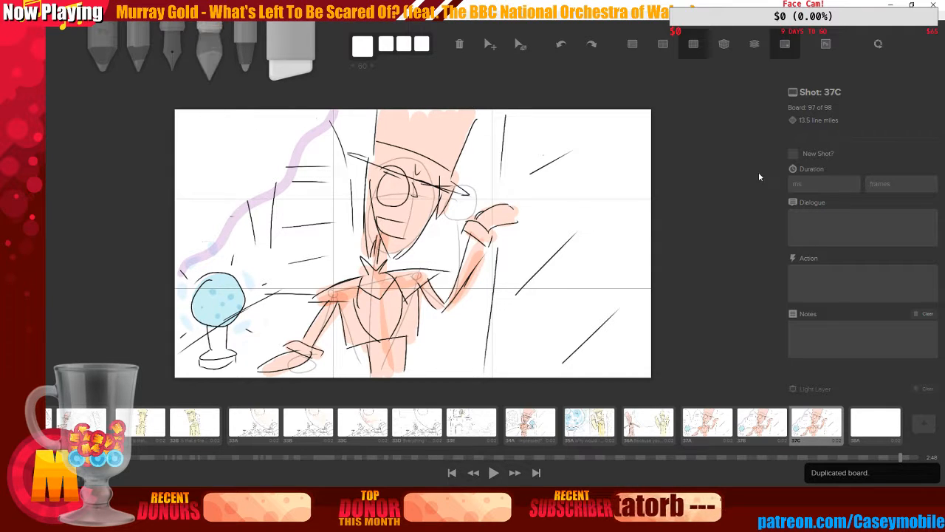
pyautogui.moveTo(251, 371)
pyautogui.mouseDown()
pyautogui.moveTo(292, 313)
pyautogui.moveTo(353, 279)
pyautogui.moveTo(405, 214)
pyautogui.moveTo(427, 133)
pyautogui.moveTo(452, 112)
pyautogui.mouseUp()
# Enlarge the eraser and erase the crystal ball, speed lines and the rest of the left-side sketch
pyautogui.press('6')
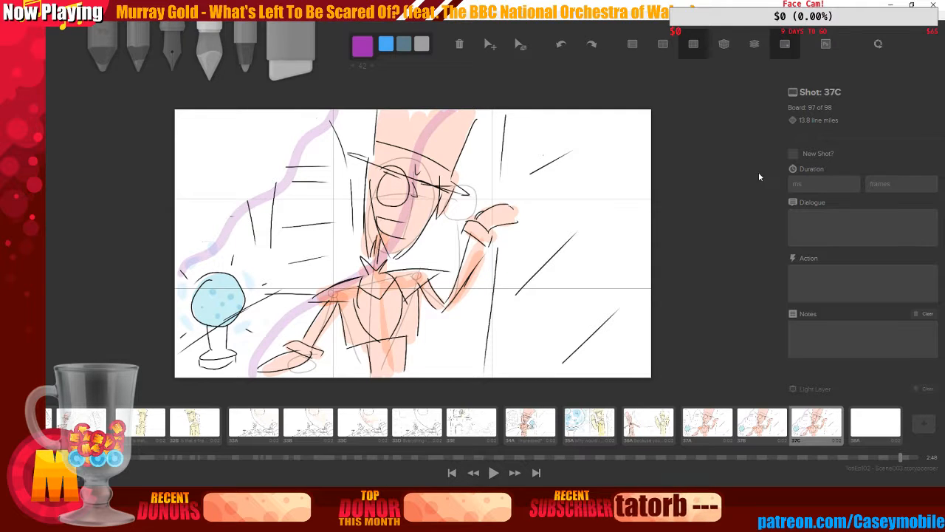
pyautogui.press(']')
pyautogui.press(']')
pyautogui.press(']')
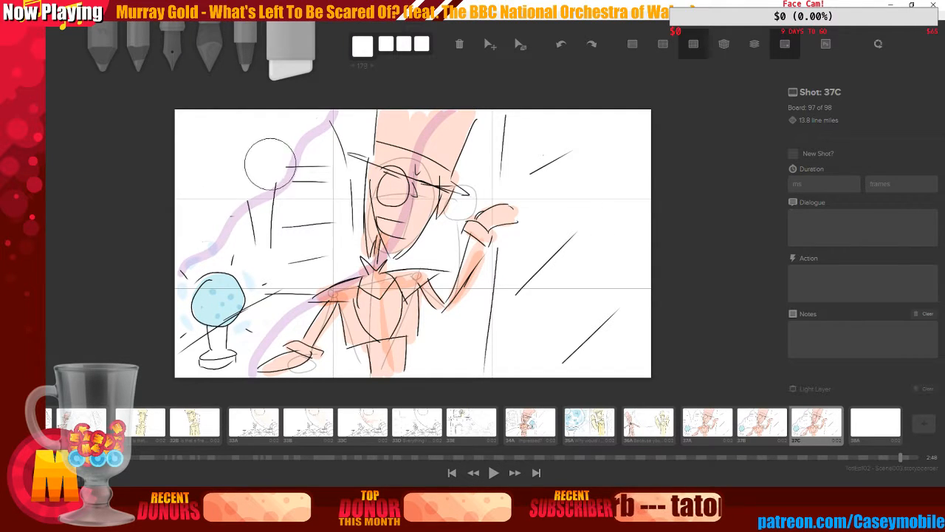
pyautogui.moveTo(291, 192)
pyautogui.mouseDown()
pyautogui.moveTo(335, 135)
pyautogui.moveTo(317, 187)
pyautogui.moveTo(332, 150)
pyautogui.moveTo(332, 191)
pyautogui.moveTo(362, 115)
pyautogui.moveTo(352, 198)
pyautogui.moveTo(378, 111)
pyautogui.moveTo(362, 199)
pyautogui.moveTo(395, 117)
pyautogui.moveTo(364, 230)
pyautogui.mouseUp()
pyautogui.moveTo(262, 196)
pyautogui.mouseDown()
pyautogui.moveTo(195, 295)
pyautogui.moveTo(214, 322)
pyautogui.moveTo(196, 359)
pyautogui.moveTo(267, 331)
pyautogui.mouseUp()
pyautogui.moveTo(278, 239)
pyautogui.mouseDown()
pyautogui.moveTo(325, 207)
pyautogui.moveTo(269, 251)
pyautogui.moveTo(330, 200)
pyautogui.moveTo(280, 258)
pyautogui.moveTo(321, 245)
pyautogui.moveTo(290, 282)
pyautogui.mouseUp()
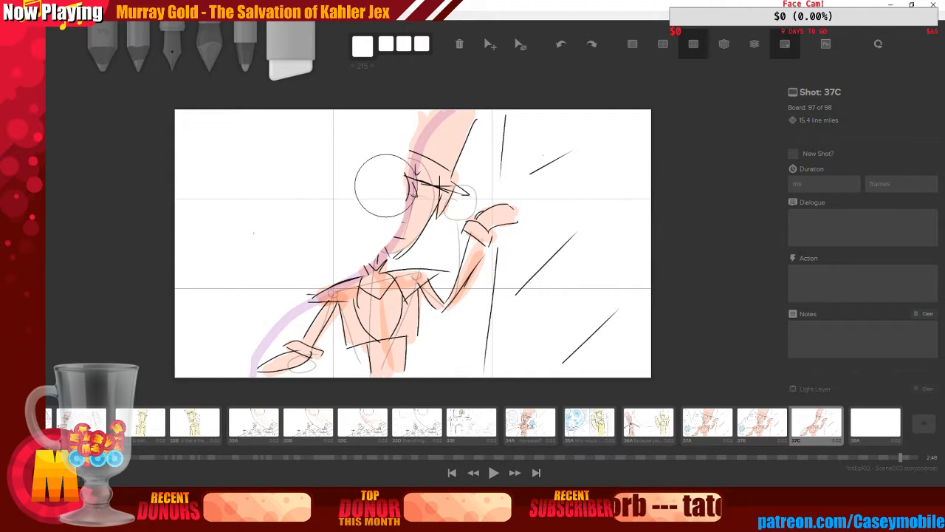
pyautogui.moveTo(384, 185)
pyautogui.mouseDown()
pyautogui.moveTo(389, 150)
pyautogui.moveTo(421, 100)
pyautogui.mouseUp()
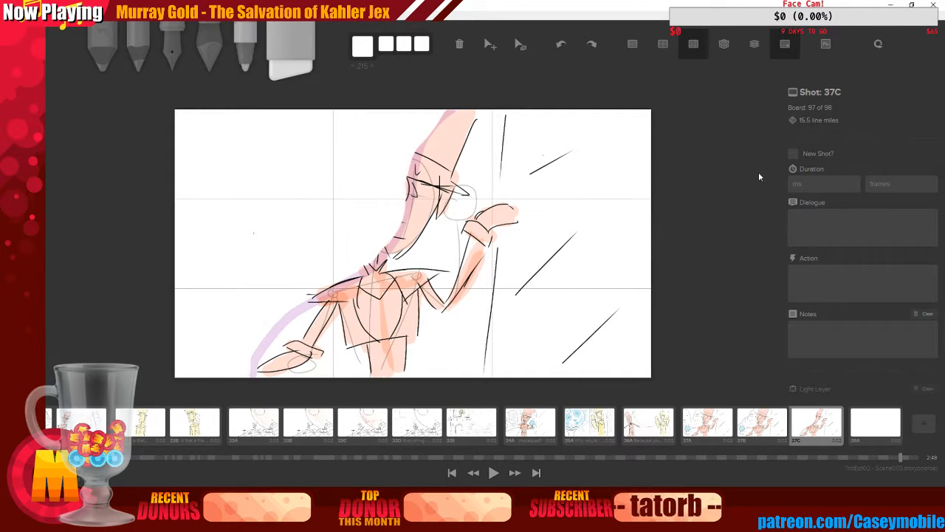
# Draw purple strokes along the character's back and hat
pyautogui.press('4')
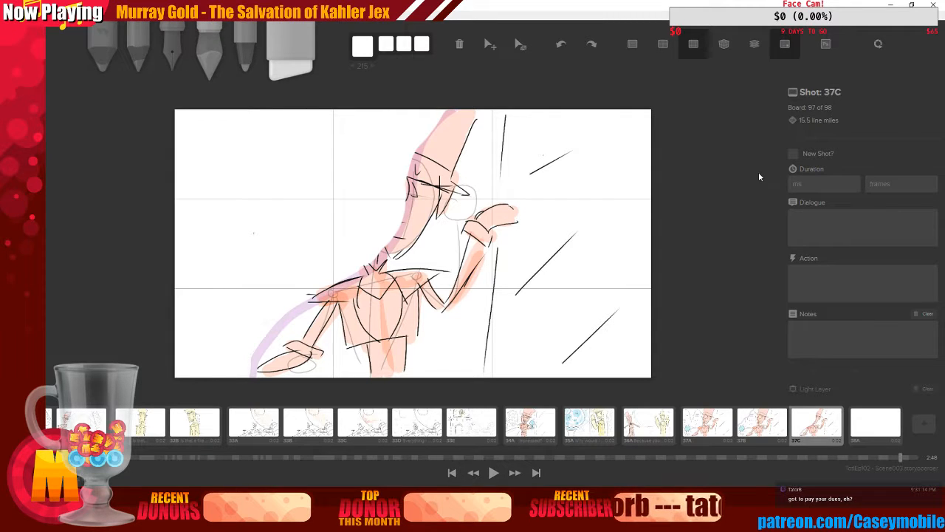
pyautogui.moveTo(369, 268)
pyautogui.mouseDown()
pyautogui.moveTo(412, 207)
pyautogui.moveTo(403, 228)
pyautogui.moveTo(396, 237)
pyautogui.moveTo(413, 177)
pyautogui.moveTo(392, 249)
pyautogui.mouseUp()
pyautogui.moveTo(412, 176); pyautogui.dragTo(448, 114)
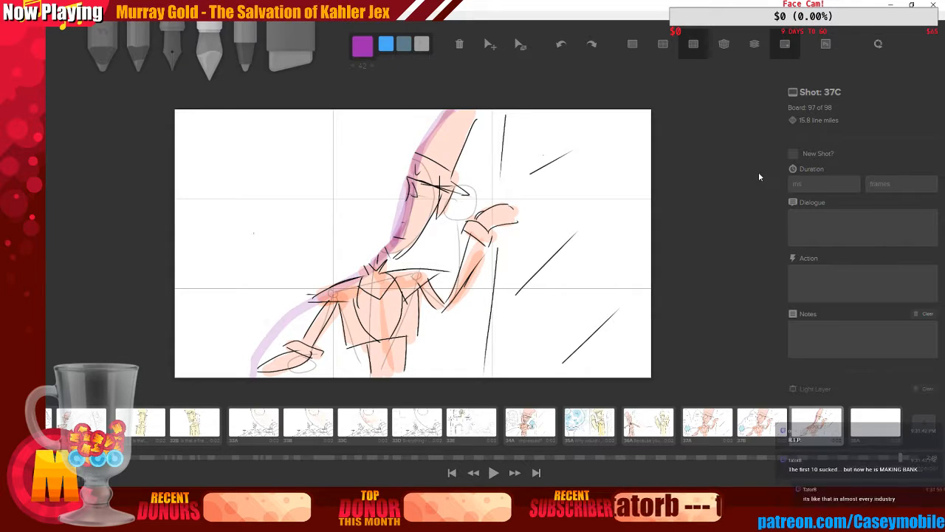
# Duplicate the board and draw a wavy purple line up the right side of the copy
pyautogui.press('d')
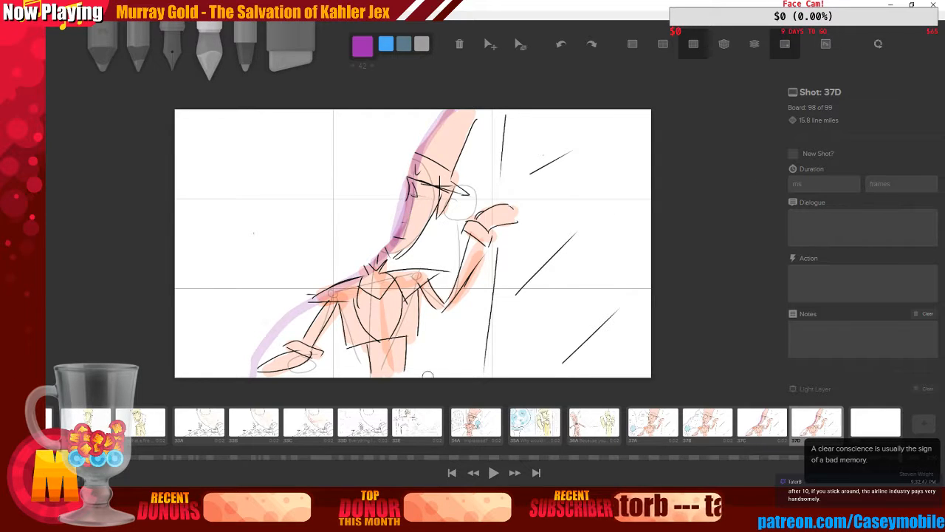
pyautogui.moveTo(421, 372)
pyautogui.mouseDown()
pyautogui.moveTo(493, 316)
pyautogui.moveTo(566, 131)
pyautogui.moveTo(591, 111)
pyautogui.mouseUp()
# Erase the character from the new board, keeping the purple line and diagonal strokes
pyautogui.press('6')
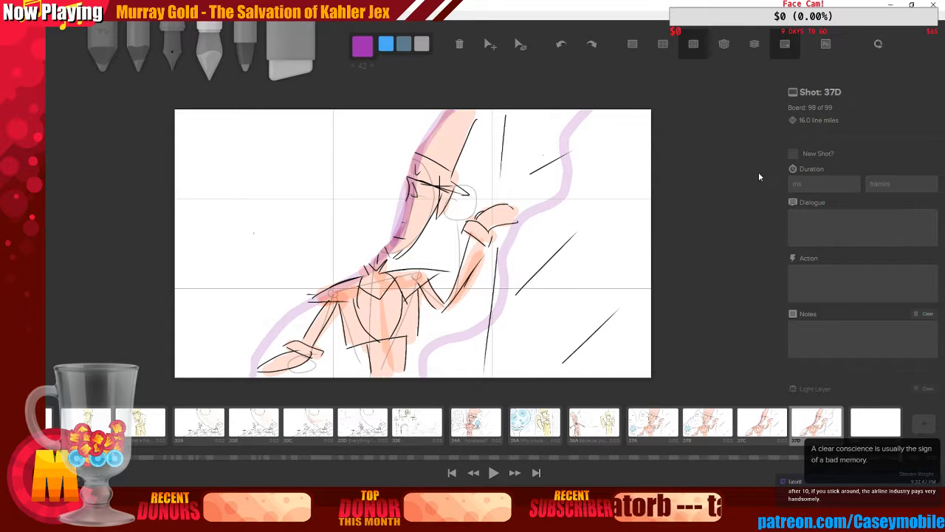
pyautogui.moveTo(432, 178)
pyautogui.mouseDown()
pyautogui.moveTo(469, 111)
pyautogui.moveTo(437, 188)
pyautogui.moveTo(492, 112)
pyautogui.moveTo(507, 170)
pyautogui.moveTo(537, 161)
pyautogui.moveTo(504, 178)
pyautogui.moveTo(399, 193)
pyautogui.moveTo(424, 207)
pyautogui.moveTo(397, 250)
pyautogui.moveTo(467, 204)
pyautogui.moveTo(464, 242)
pyautogui.moveTo(493, 194)
pyautogui.moveTo(480, 226)
pyautogui.moveTo(503, 198)
pyautogui.moveTo(465, 266)
pyautogui.moveTo(380, 229)
pyautogui.moveTo(385, 246)
pyautogui.moveTo(315, 301)
pyautogui.moveTo(276, 351)
pyautogui.moveTo(302, 342)
pyautogui.moveTo(280, 334)
pyautogui.moveTo(277, 375)
pyautogui.moveTo(296, 327)
pyautogui.moveTo(334, 289)
pyautogui.moveTo(337, 363)
pyautogui.moveTo(255, 323)
pyautogui.moveTo(284, 366)
pyautogui.moveTo(371, 274)
pyautogui.moveTo(372, 342)
pyautogui.moveTo(368, 254)
pyautogui.moveTo(388, 350)
pyautogui.moveTo(414, 276)
pyautogui.moveTo(415, 316)
pyautogui.moveTo(459, 255)
pyautogui.moveTo(459, 288)
pyautogui.moveTo(478, 257)
pyautogui.moveTo(474, 292)
pyautogui.mouseUp()
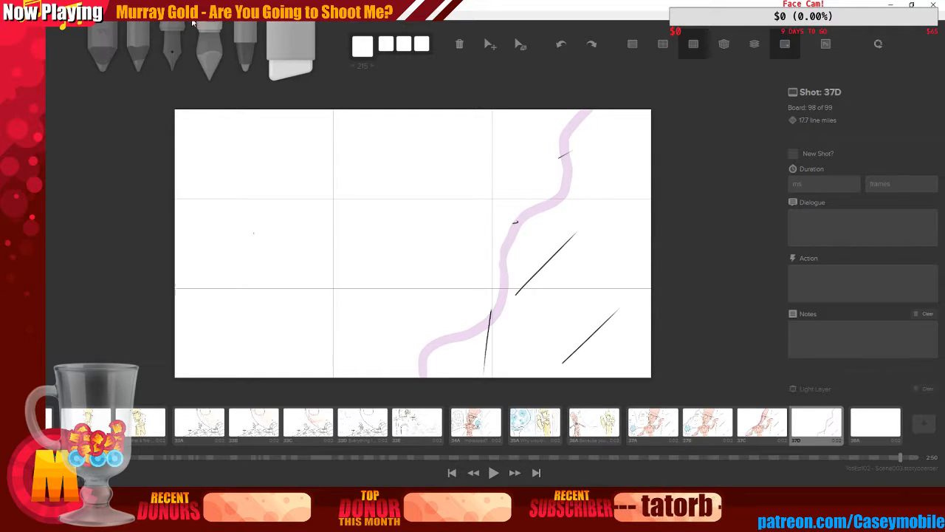
# Duplicate the board, erase everything on the copy to leave it blank, and pick the inking pen
pyautogui.hotkey('ctrl', 'd')
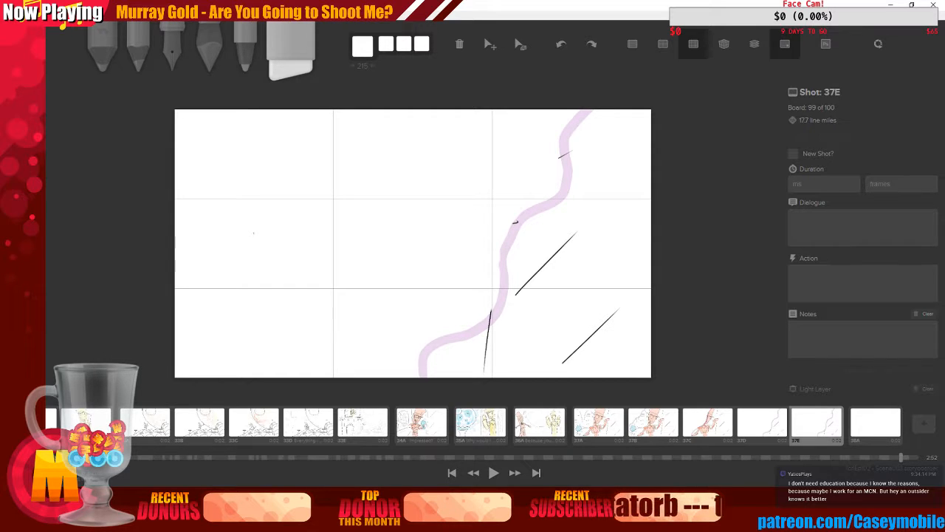
pyautogui.moveTo(618, 179)
pyautogui.mouseDown()
pyautogui.moveTo(583, 111)
pyautogui.moveTo(583, 137)
pyautogui.moveTo(537, 196)
pyautogui.moveTo(540, 232)
pyautogui.moveTo(546, 200)
pyautogui.moveTo(566, 183)
pyautogui.moveTo(575, 196)
pyautogui.moveTo(530, 320)
pyautogui.moveTo(604, 316)
pyautogui.moveTo(491, 325)
pyautogui.moveTo(436, 356)
pyautogui.mouseUp()
pyautogui.click(176, 37)
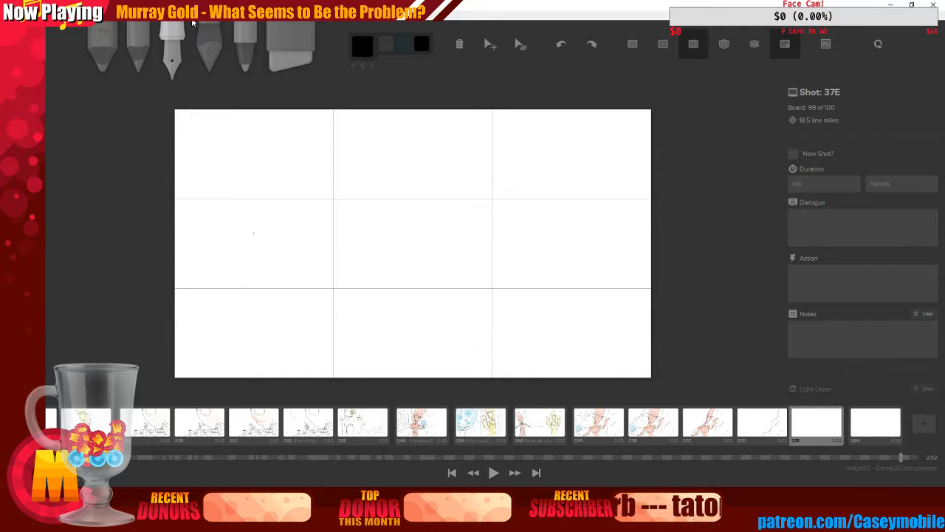
# Step back through the previous boards and return to the blank board
pyautogui.press('Left')
pyautogui.press('Left')
pyautogui.press('Left')
pyautogui.press('Right')
pyautogui.press('Right')
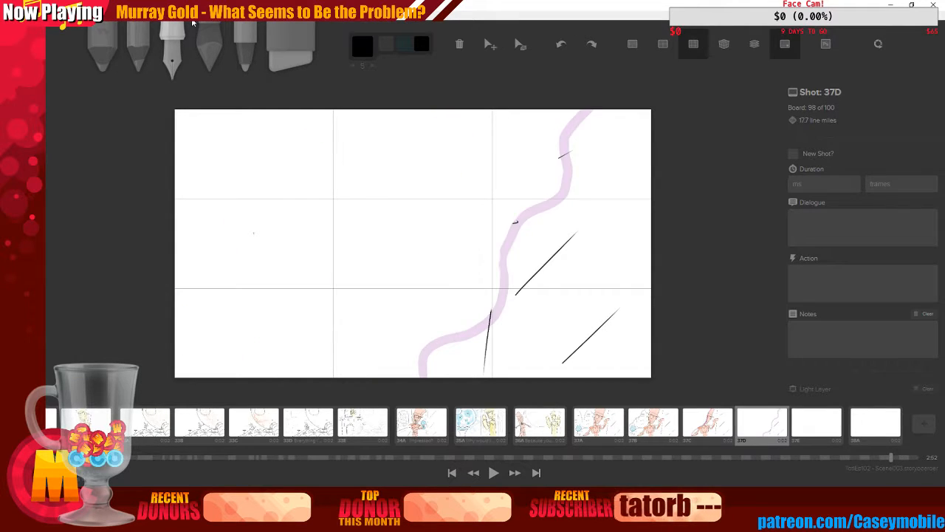
pyautogui.press('Right')
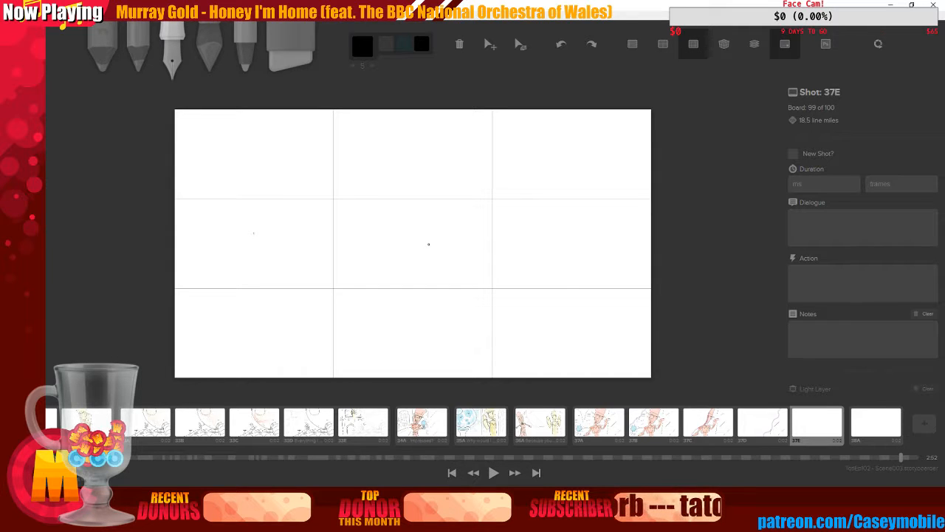
# Switch to Adobe Audition to replay the tea scene dialogue around 1:35, and return to the storyboard
pyautogui.hotkey('alt', 'Tab')
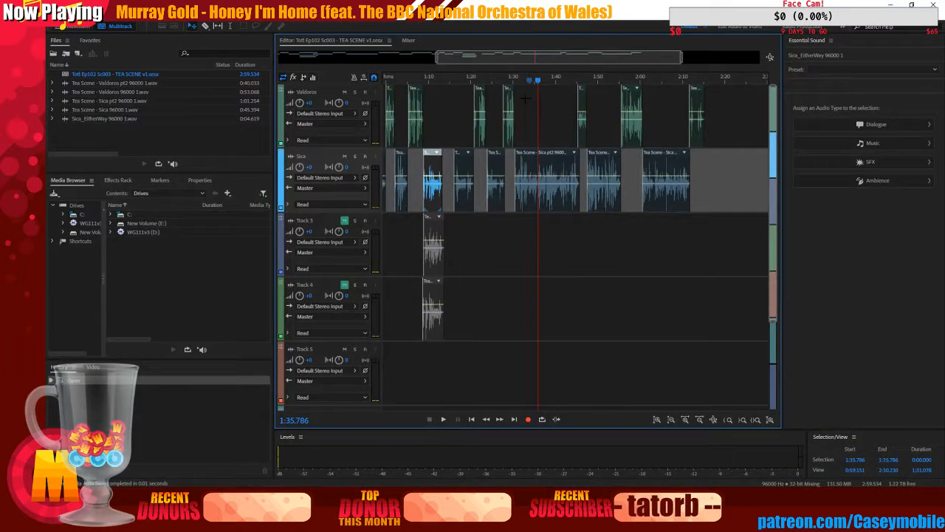
pyautogui.moveTo(521, 72); pyautogui.dragTo(539, 83)
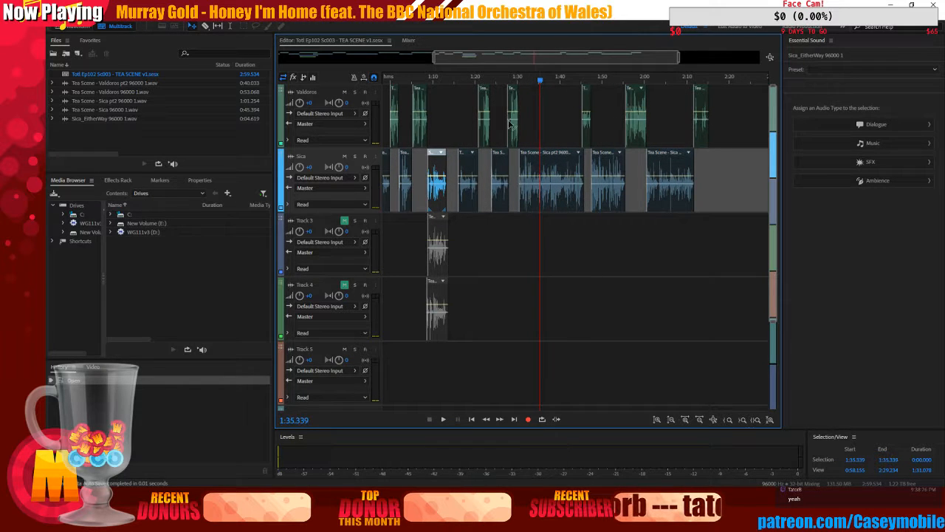
pyautogui.click(445, 418)
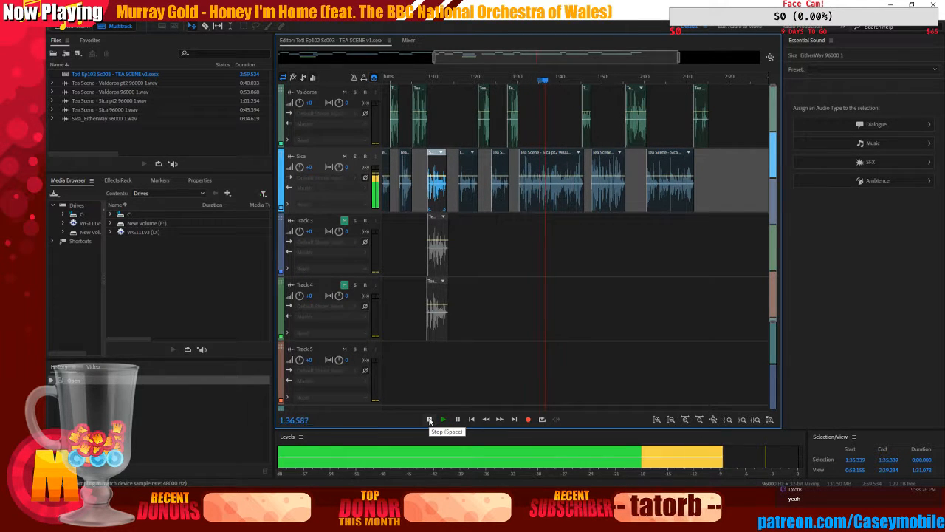
pyautogui.click(430, 420)
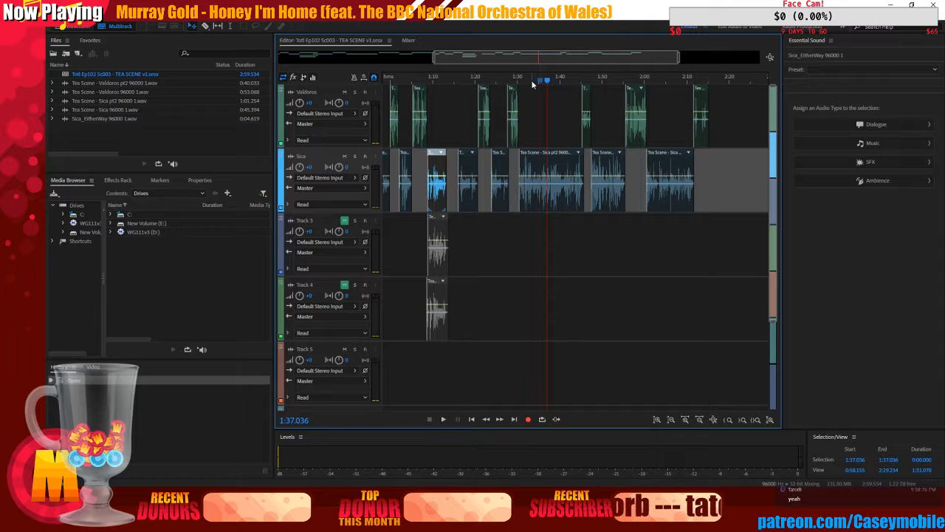
pyautogui.moveTo(533, 83)
pyautogui.mouseDown()
pyautogui.moveTo(549, 83)
pyautogui.moveTo(540, 84)
pyautogui.mouseUp()
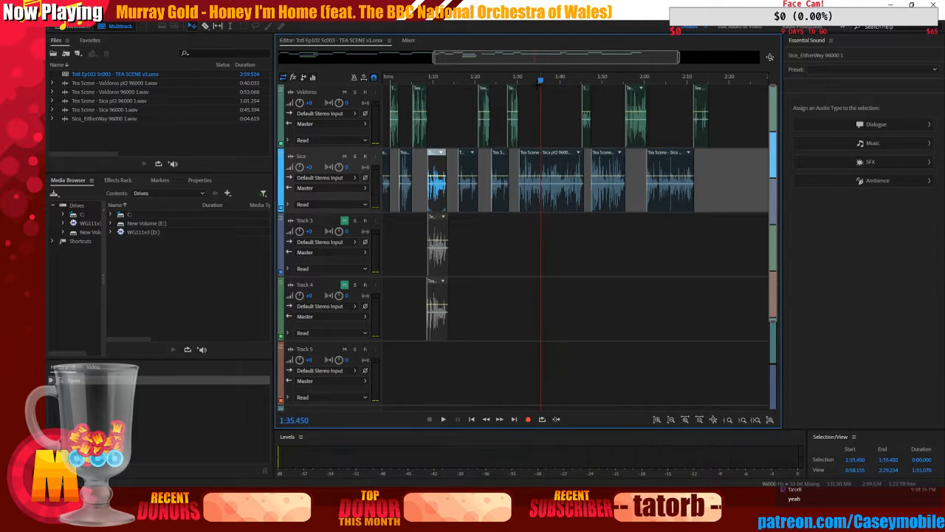
pyautogui.click(444, 419)
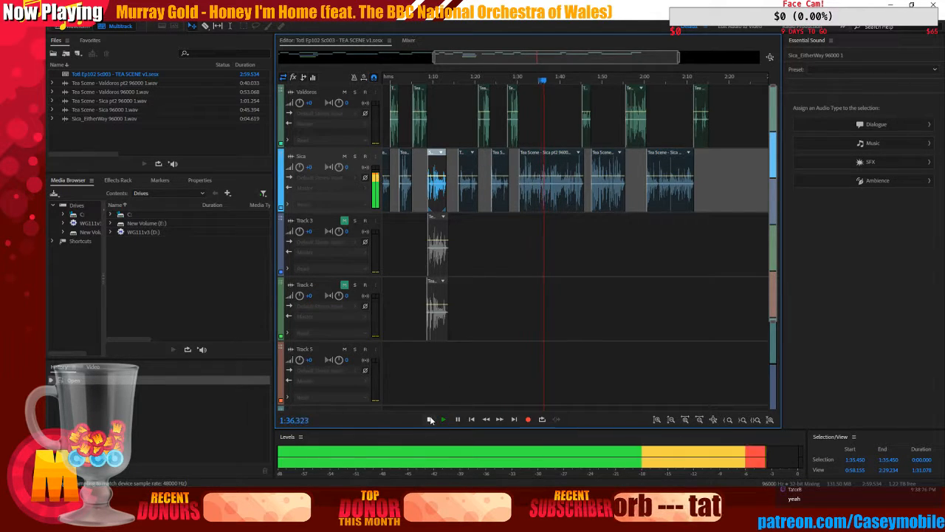
pyautogui.click(431, 419)
pyautogui.click(528, 78)
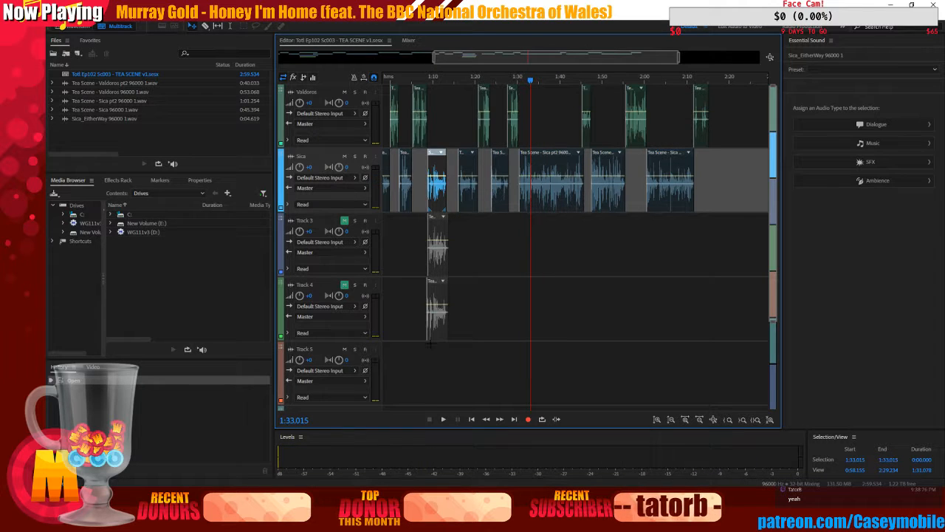
pyautogui.press('space')
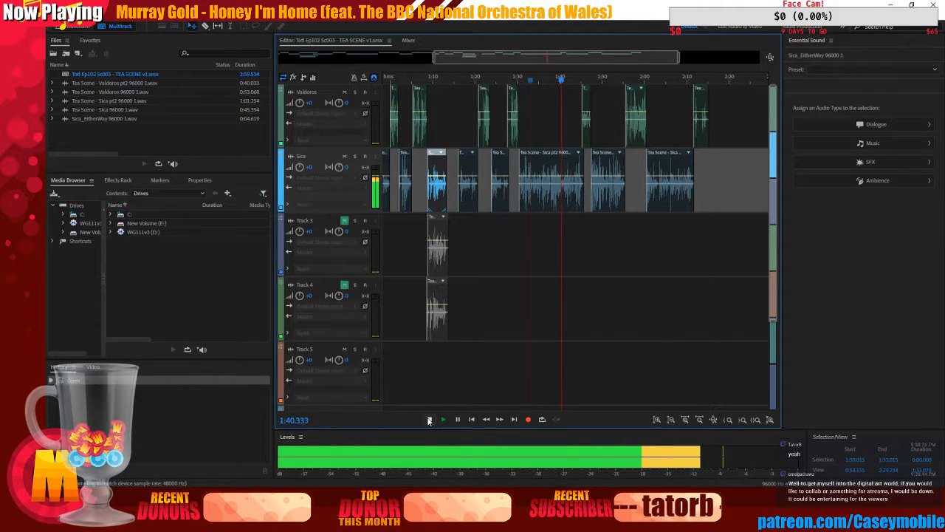
pyautogui.click(429, 420)
pyautogui.click(891, 5)
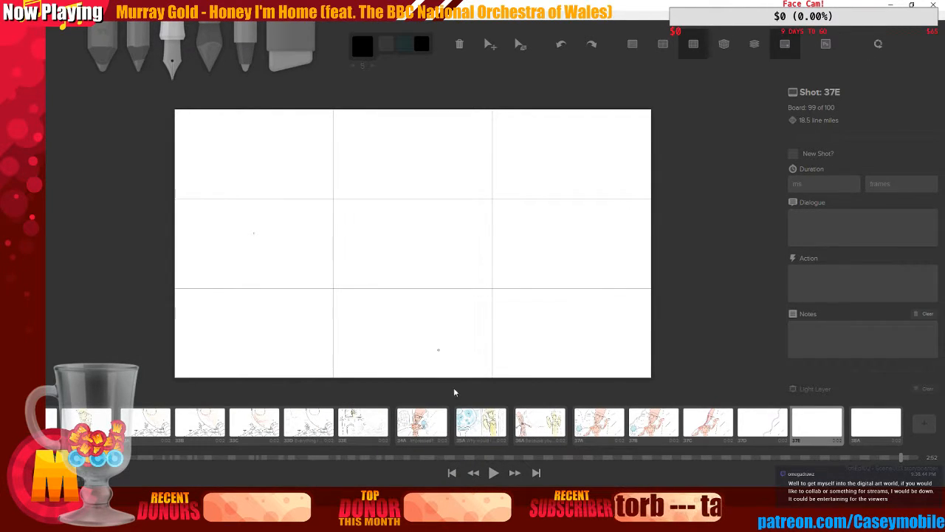
# Open shot 37A and enter the dialogue "I've read about you since I was a kid!"
pyautogui.click(540, 423)
pyautogui.click(599, 423)
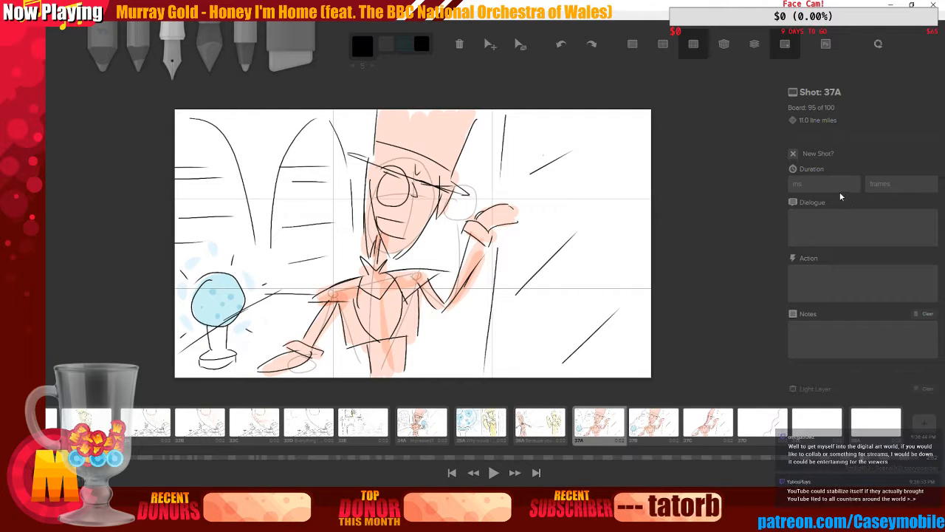
pyautogui.click(837, 226)
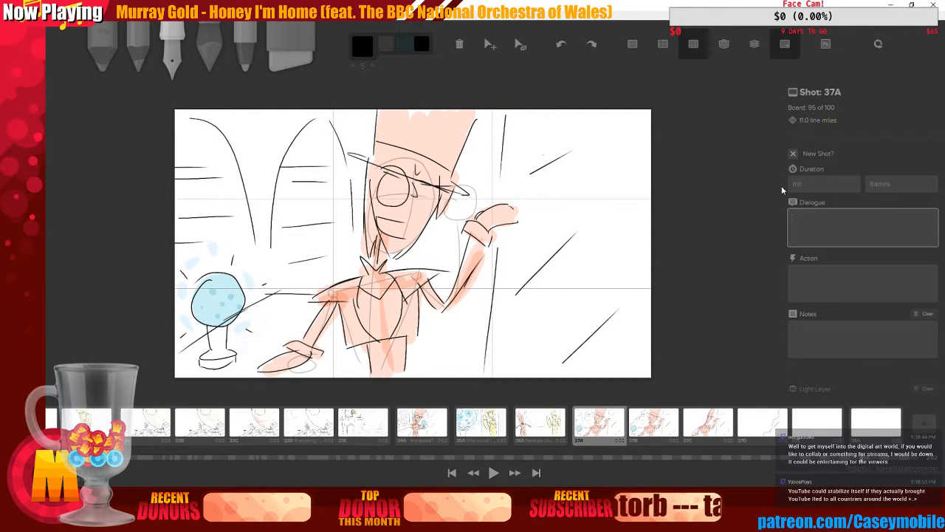
pyautogui.write("I've read about ")
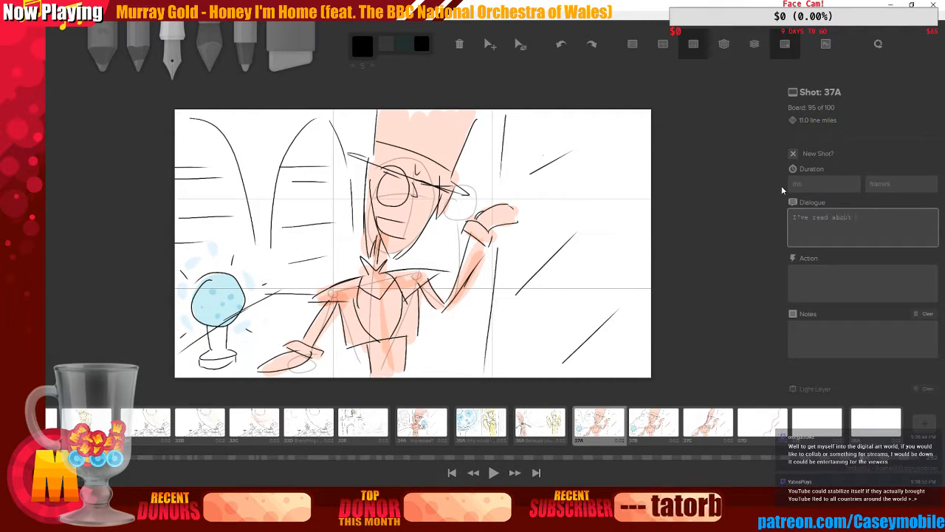
pyautogui.write('you since I was a kid')
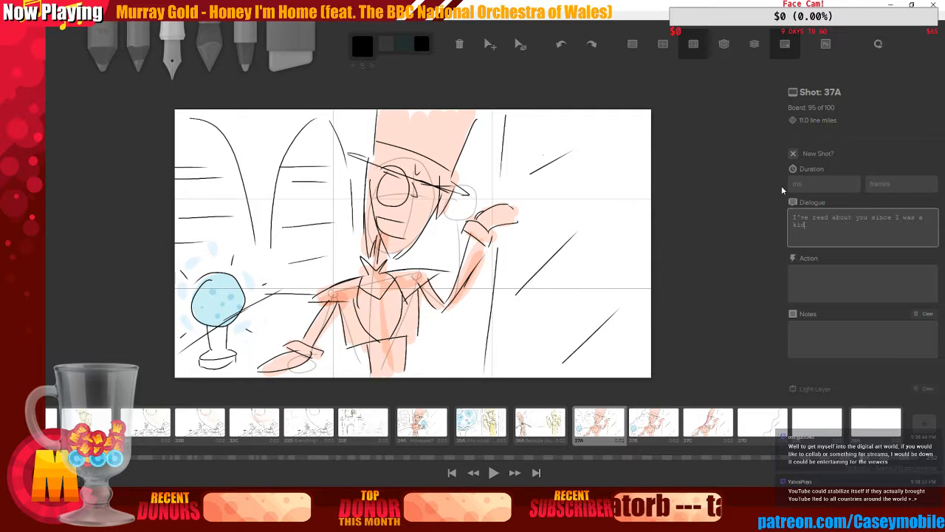
pyautogui.write('!')
# Step through boards 37B to 37E and settle on shot 37C
pyautogui.click(665, 417)
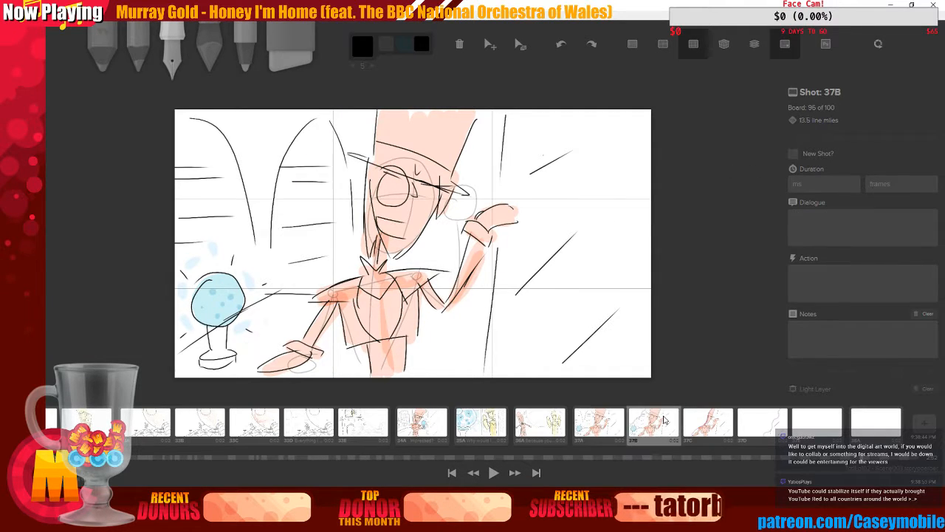
pyautogui.click(601, 423)
pyautogui.click(666, 415)
pyautogui.click(710, 426)
pyautogui.click(764, 428)
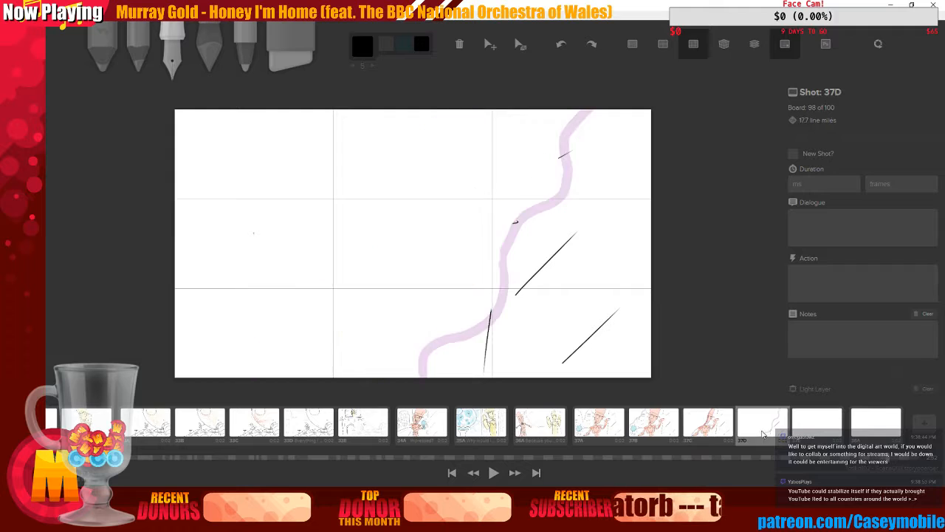
pyautogui.click(818, 423)
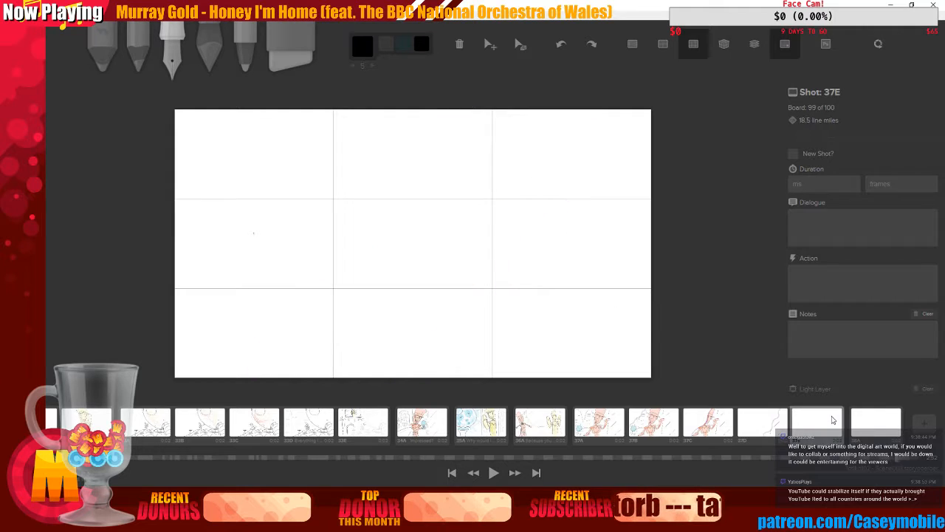
pyautogui.click(669, 431)
pyautogui.click(709, 424)
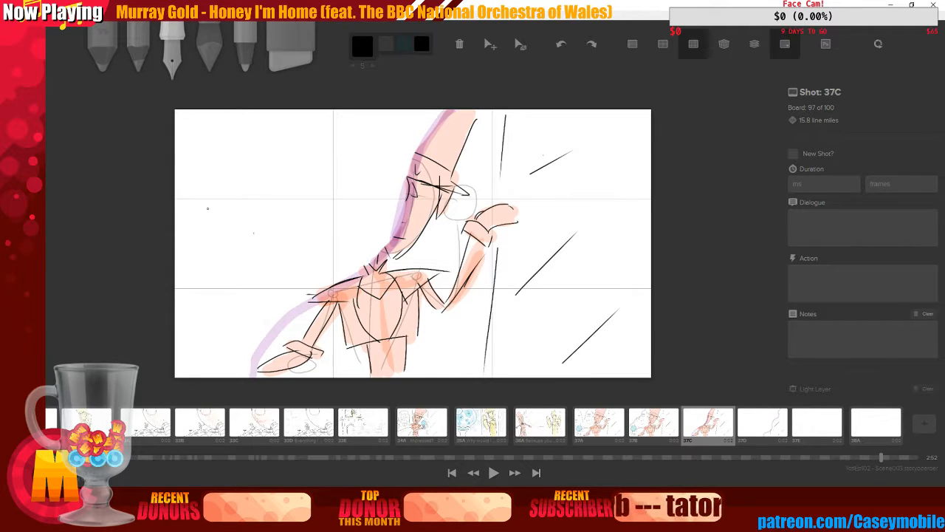
# Try sketching curved strokes in the empty upper-left area of shot 37C, undoing each attempt
pyautogui.moveTo(206, 163); pyautogui.dragTo(320, 187)
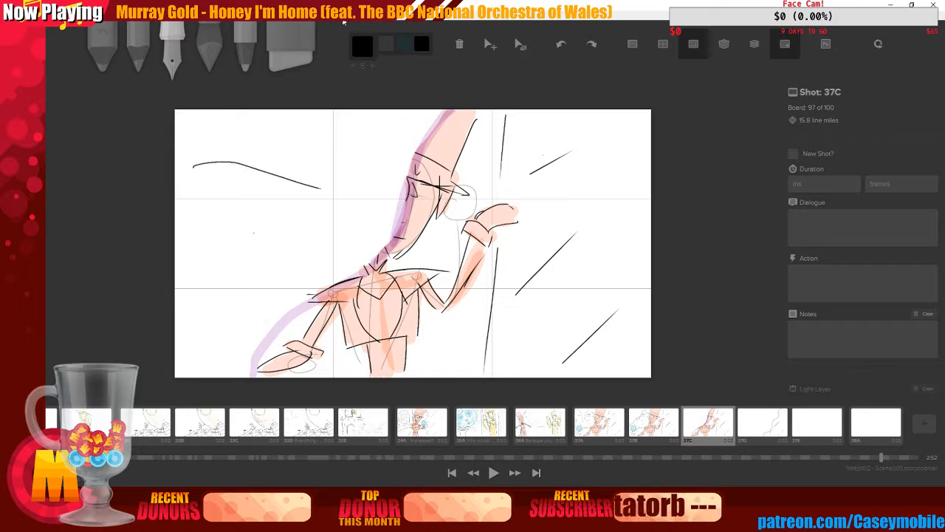
pyautogui.moveTo(194, 166); pyautogui.dragTo(184, 181)
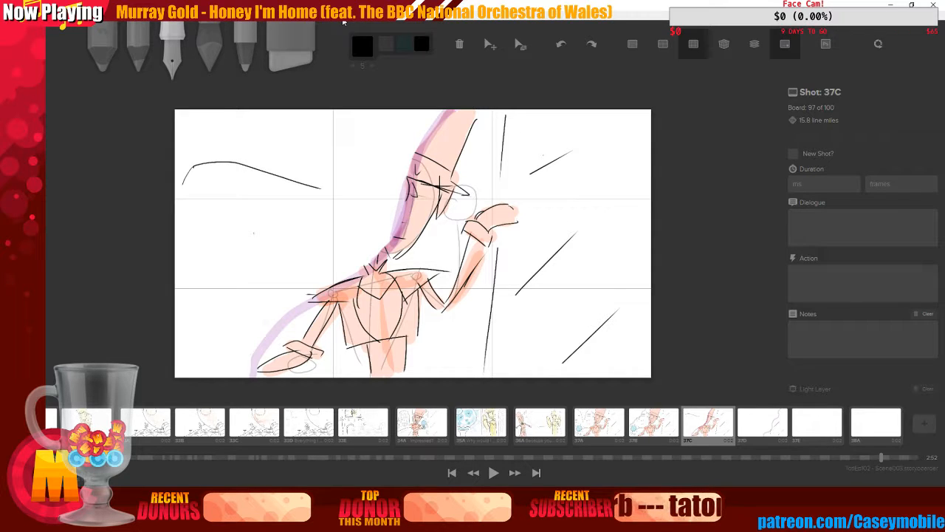
pyautogui.hotkey('ctrl', 'z')
pyautogui.hotkey('ctrl', 'z')
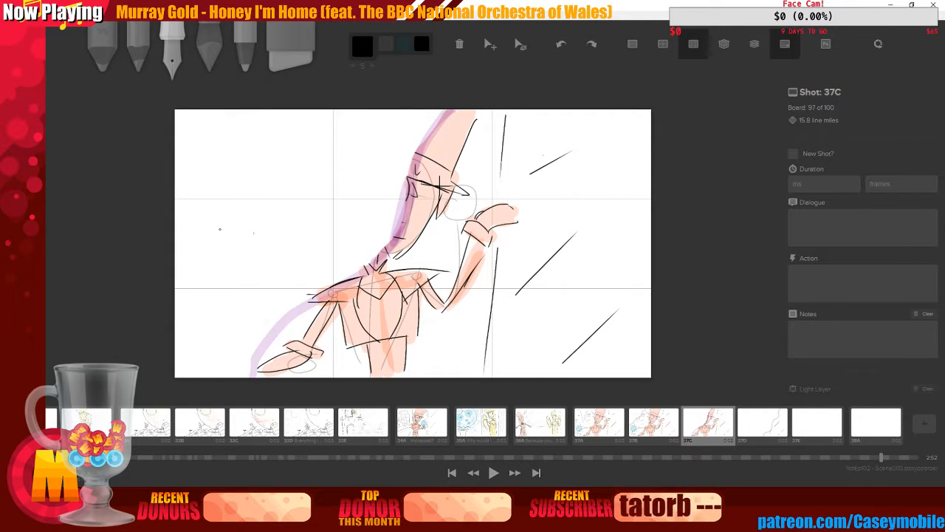
pyautogui.moveTo(219, 230); pyautogui.dragTo(296, 172)
pyautogui.moveTo(195, 157); pyautogui.dragTo(287, 189)
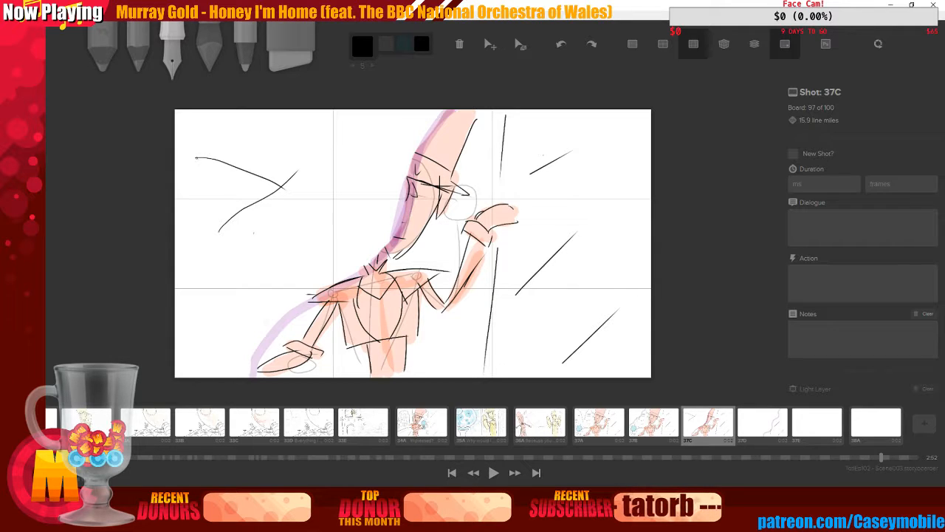
pyautogui.hotkey('ctrl', 'z')
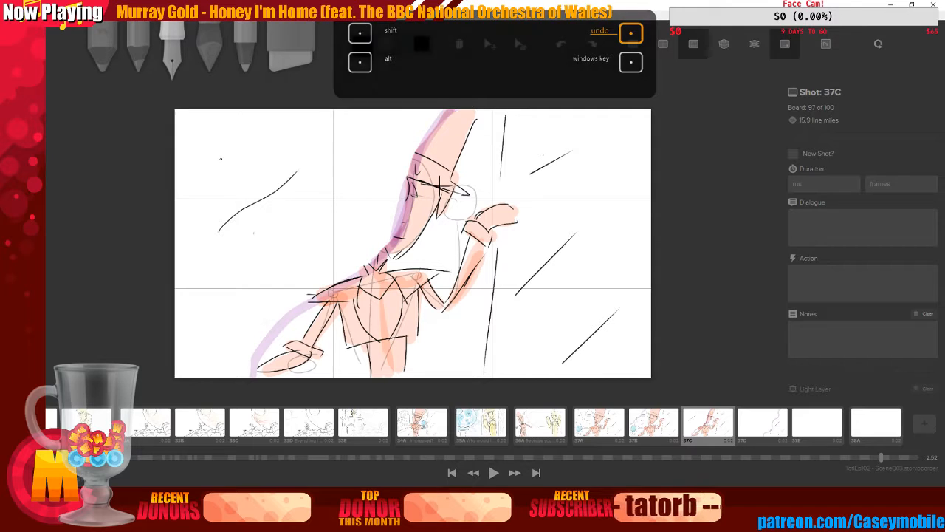
pyautogui.hotkey('ctrl', 'z')
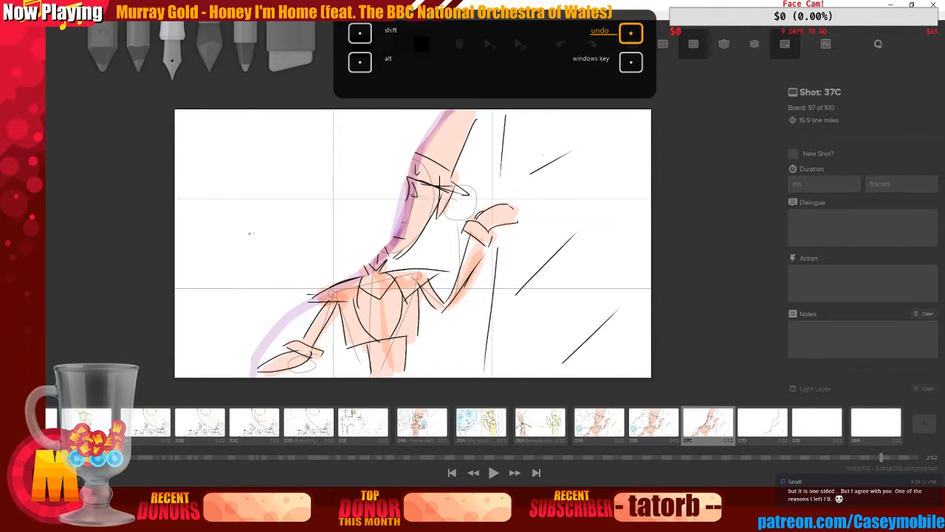
pyautogui.moveTo(286, 132)
pyautogui.mouseDown()
pyautogui.moveTo(247, 226)
pyautogui.moveTo(304, 189)
pyautogui.mouseUp()
pyautogui.hotkey('ctrl', 'z')
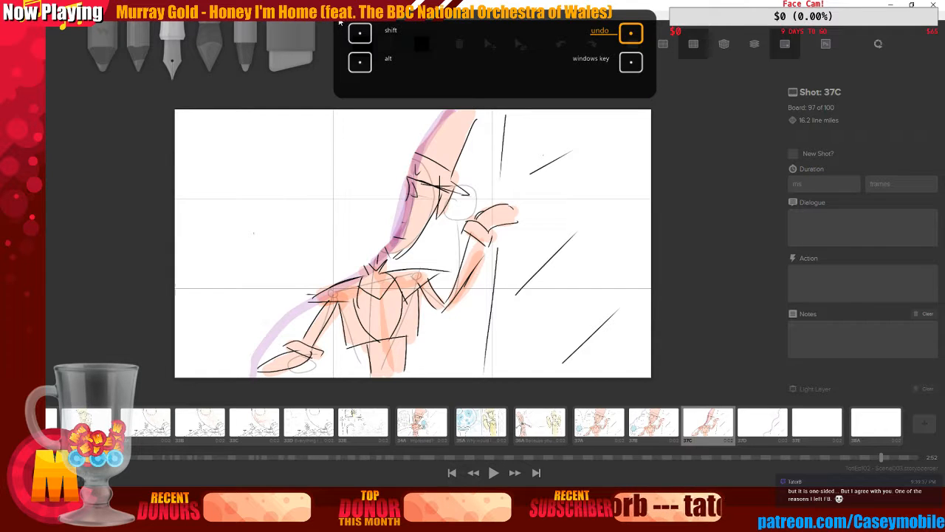
pyautogui.moveTo(232, 230); pyautogui.dragTo(299, 186)
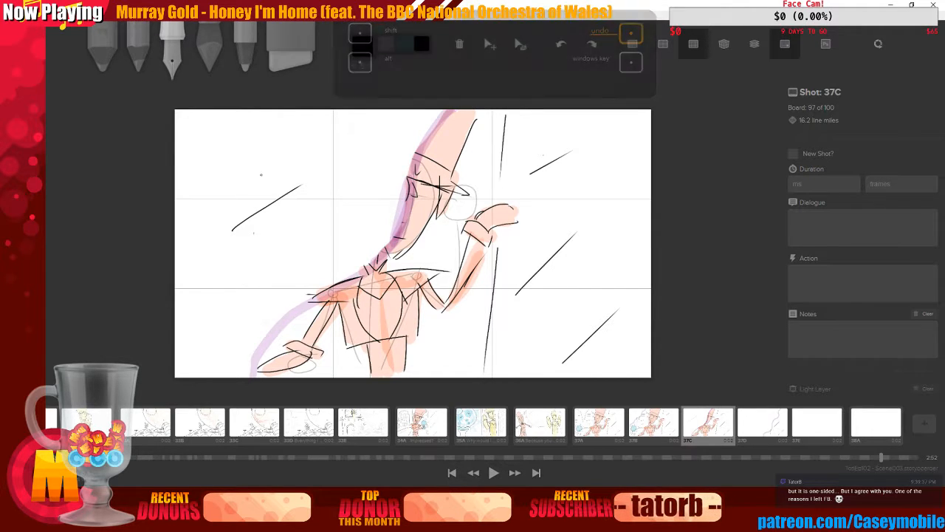
pyautogui.moveTo(244, 171); pyautogui.dragTo(317, 214)
pyautogui.moveTo(242, 169); pyautogui.dragTo(265, 198)
pyautogui.hotkey('ctrl', 'z')
pyautogui.hotkey('ctrl', 'z')
pyautogui.hotkey('ctrl', 'z')
pyautogui.hotkey('ctrl', 'z')
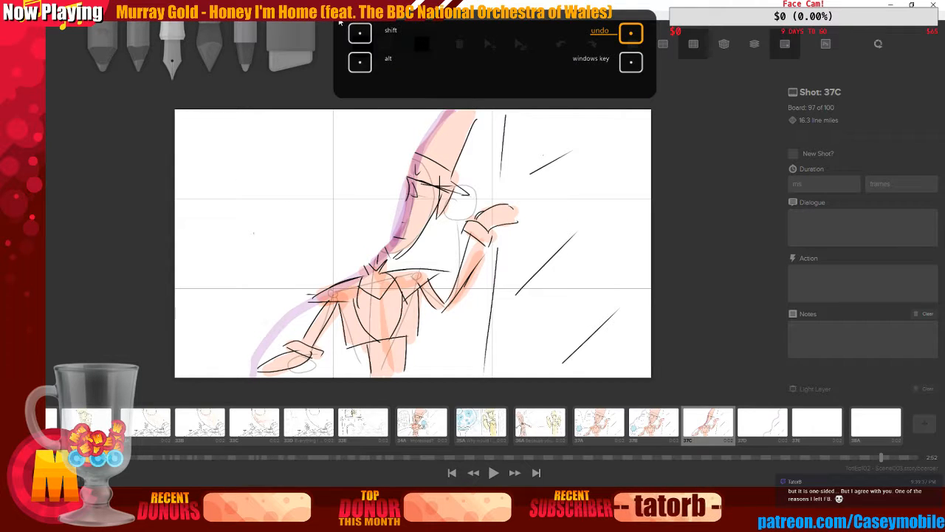
pyautogui.moveTo(215, 244); pyautogui.dragTo(314, 186)
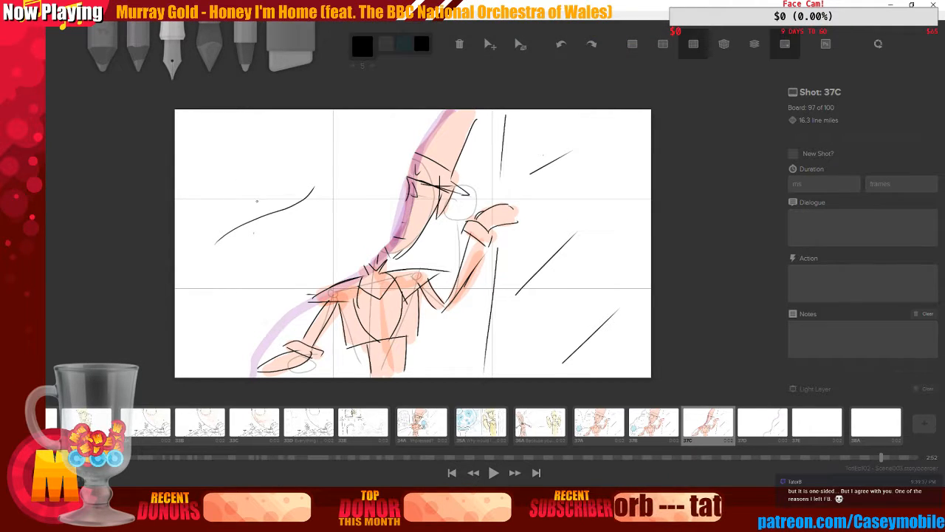
pyautogui.hotkey('ctrl', 'z')
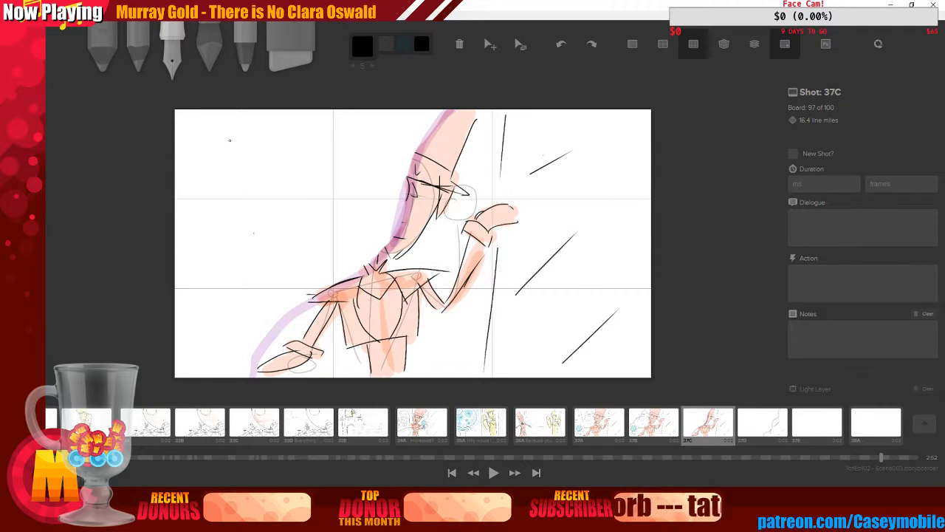
# Try again to sketch a curve and crossing strokes in the upper-left of shot 37C, undoing them
pyautogui.moveTo(230, 141); pyautogui.dragTo(247, 215)
pyautogui.moveTo(230, 139); pyautogui.dragTo(279, 193)
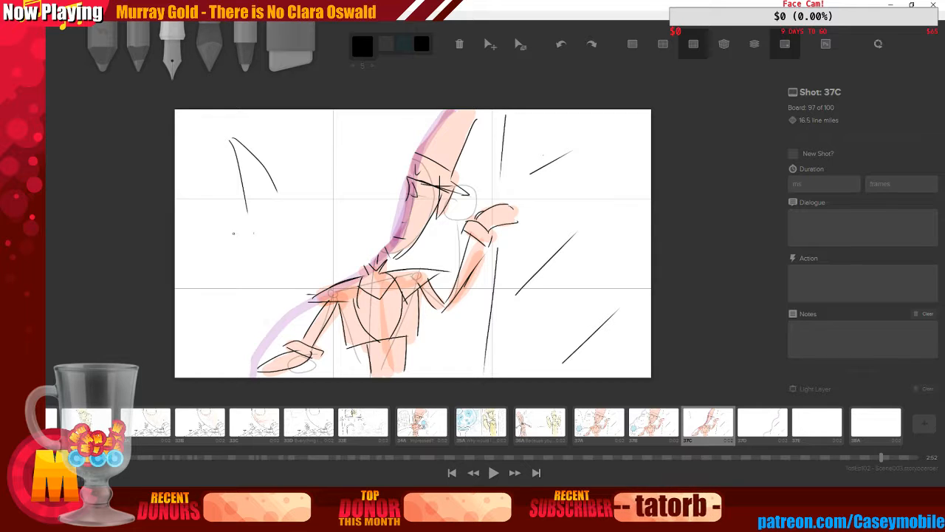
pyautogui.moveTo(233, 233); pyautogui.dragTo(299, 183)
pyautogui.hotkey('ctrl', 'z')
pyautogui.hotkey('ctrl', 'z')
pyautogui.hotkey('ctrl', 'z')
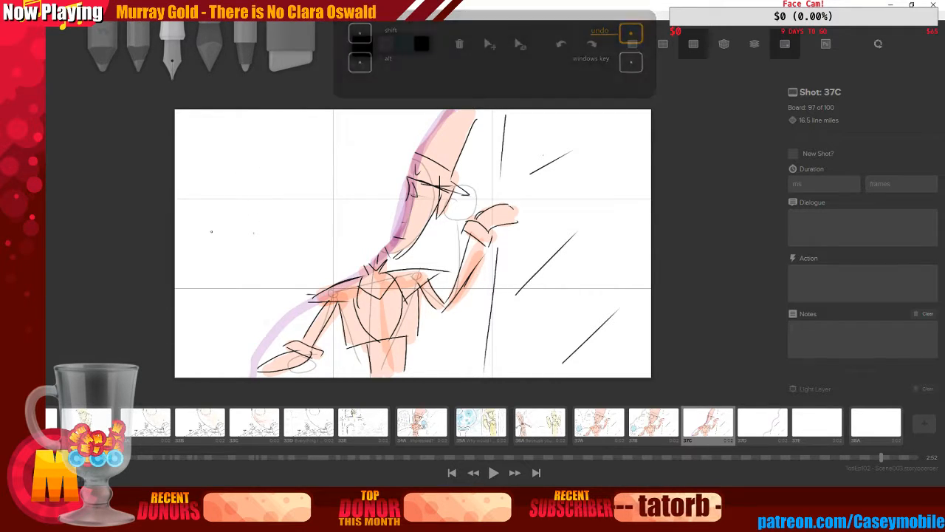
pyautogui.moveTo(206, 229); pyautogui.dragTo(298, 186)
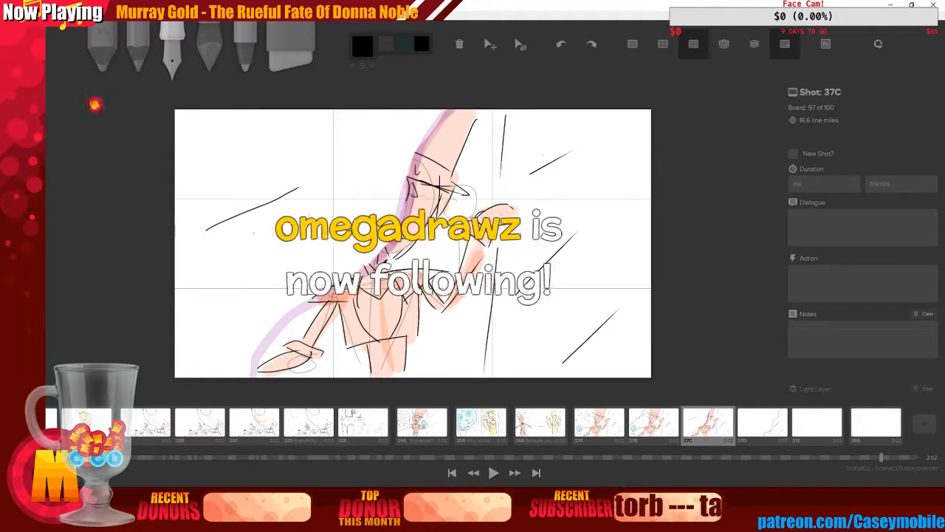
pyautogui.hotkey('ctrl', 'z')
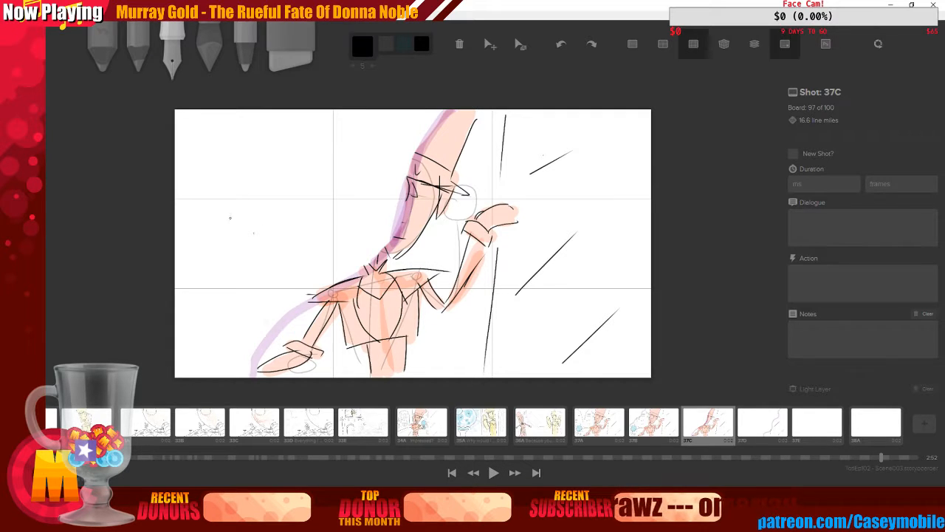
# Attempt several more crossing curve sketches in the upper-left area of the board, undoing all of them
pyautogui.moveTo(210, 199); pyautogui.dragTo(311, 206)
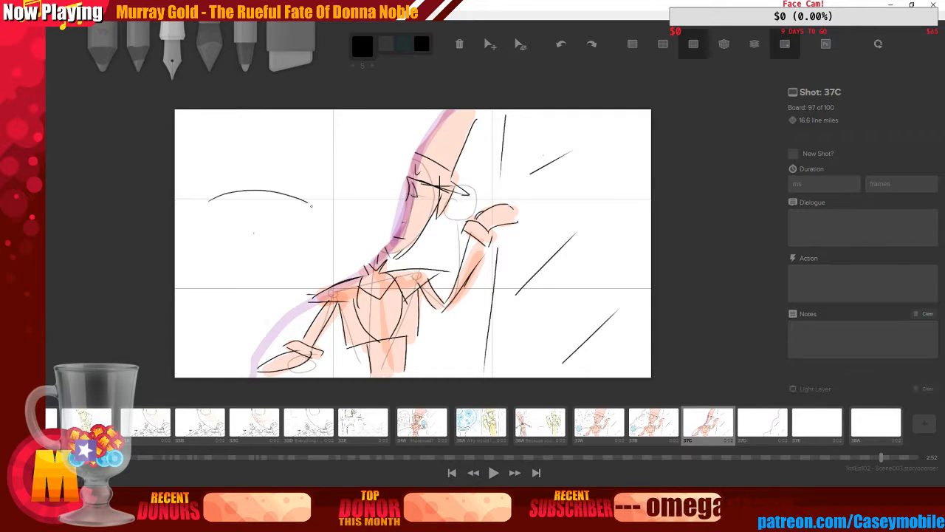
pyautogui.moveTo(261, 158); pyautogui.dragTo(261, 251)
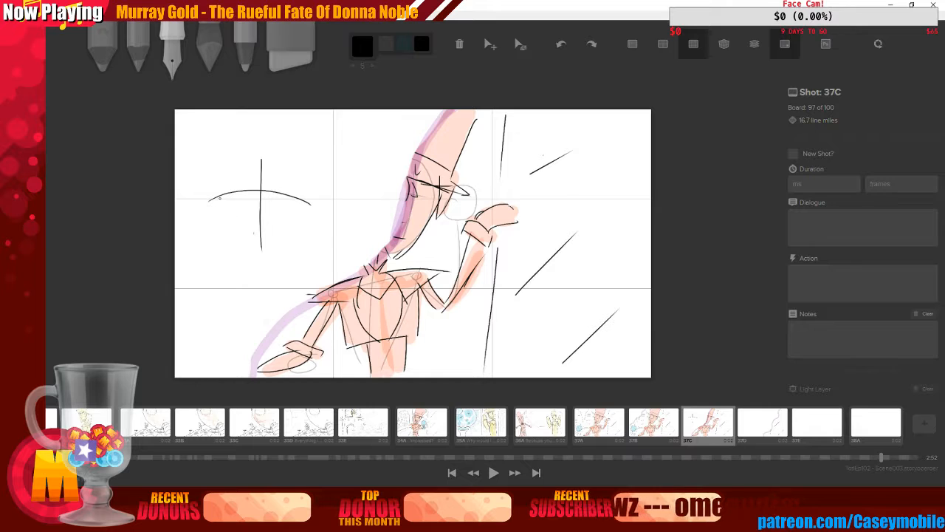
pyautogui.hotkey('ctrl', 'z')
pyautogui.hotkey('ctrl', 'z')
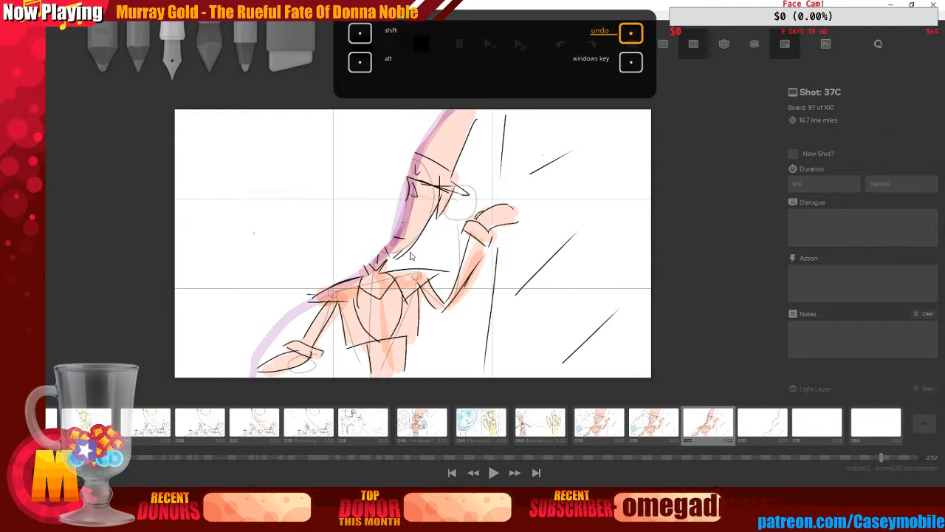
pyautogui.moveTo(243, 175); pyautogui.dragTo(306, 200)
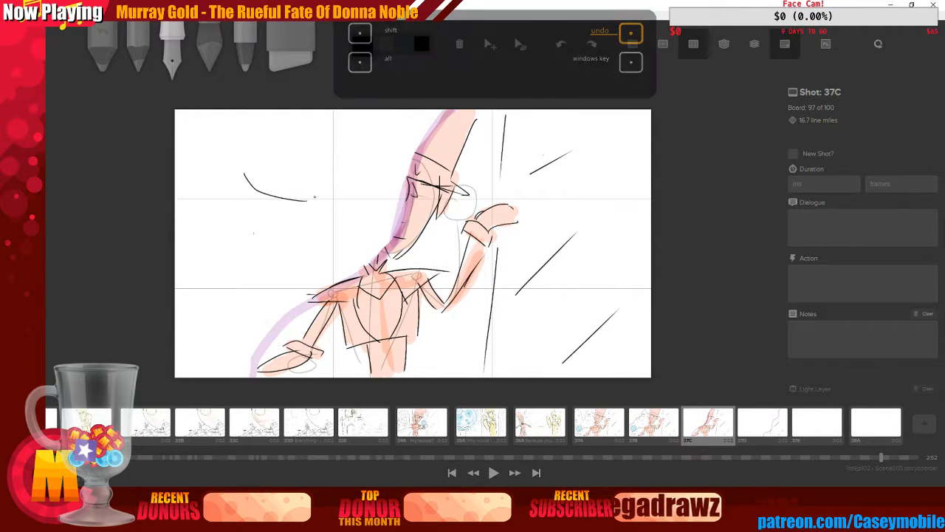
pyautogui.hotkey('ctrl', 'z')
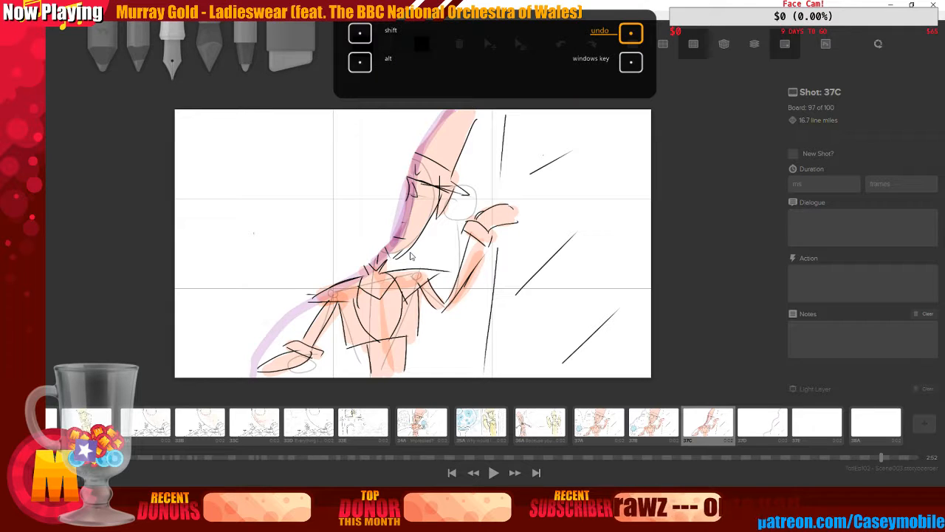
pyautogui.moveTo(208, 236)
pyautogui.mouseDown()
pyautogui.moveTo(281, 195)
pyautogui.moveTo(278, 184)
pyautogui.moveTo(322, 209)
pyautogui.mouseUp()
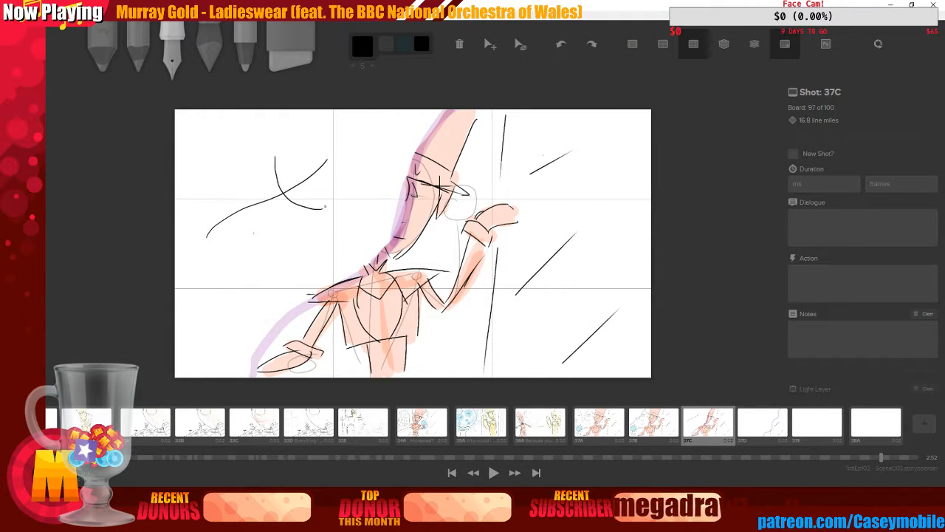
pyautogui.moveTo(188, 167); pyautogui.dragTo(279, 154)
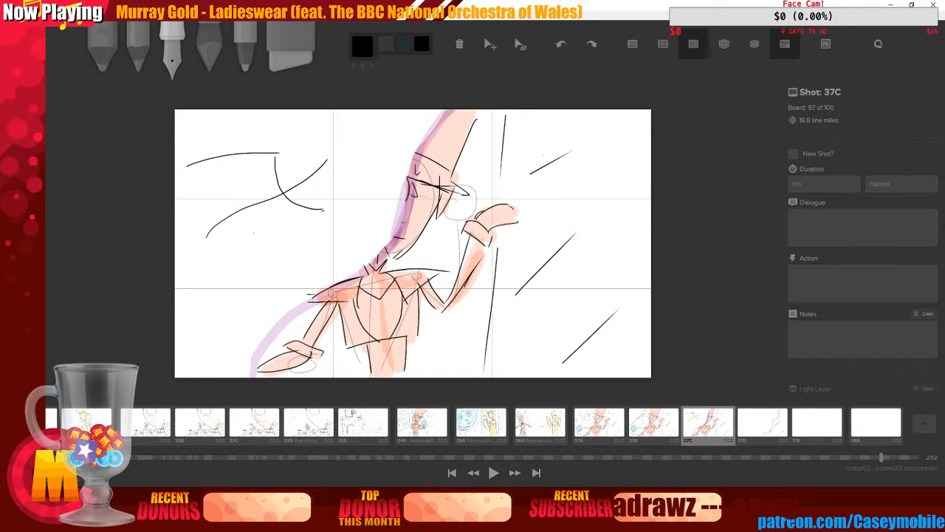
pyautogui.moveTo(322, 210); pyautogui.dragTo(294, 245)
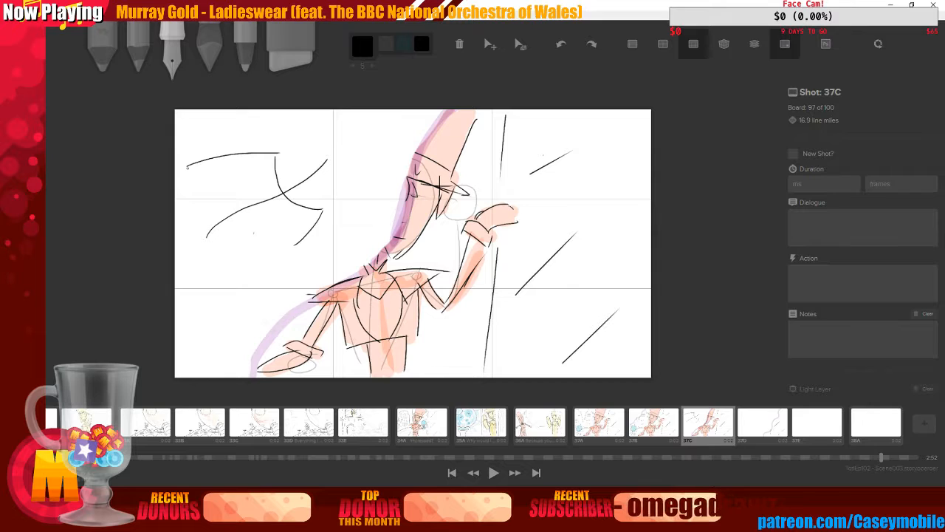
pyautogui.moveTo(187, 167)
pyautogui.mouseDown()
pyautogui.moveTo(274, 225)
pyautogui.moveTo(301, 242)
pyautogui.mouseUp()
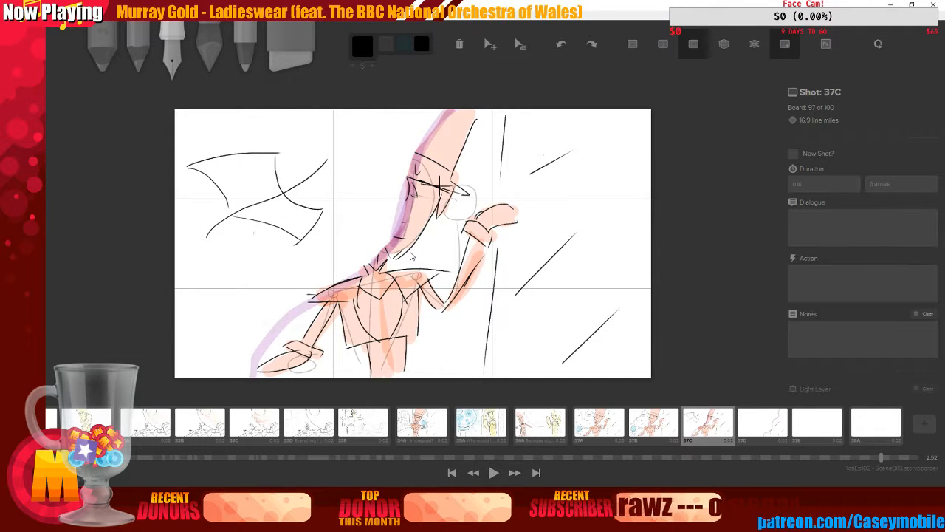
pyautogui.hotkey('ctrl', 'z')
pyautogui.hotkey('ctrl', 'z')
pyautogui.hotkey('ctrl', 'z')
pyautogui.hotkey('ctrl', 'z')
pyautogui.hotkey('ctrl', 'z')
pyautogui.hotkey('ctrl', 'z')
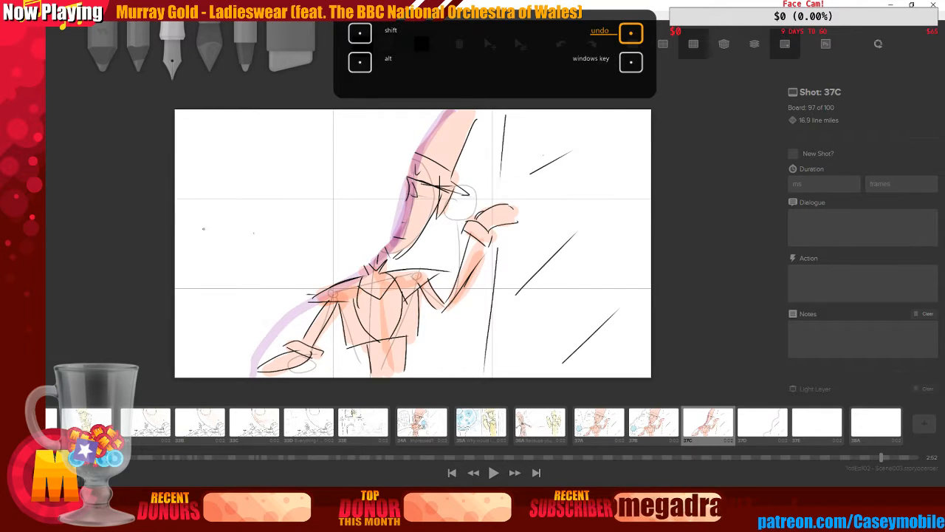
pyautogui.moveTo(202, 245); pyautogui.dragTo(319, 178)
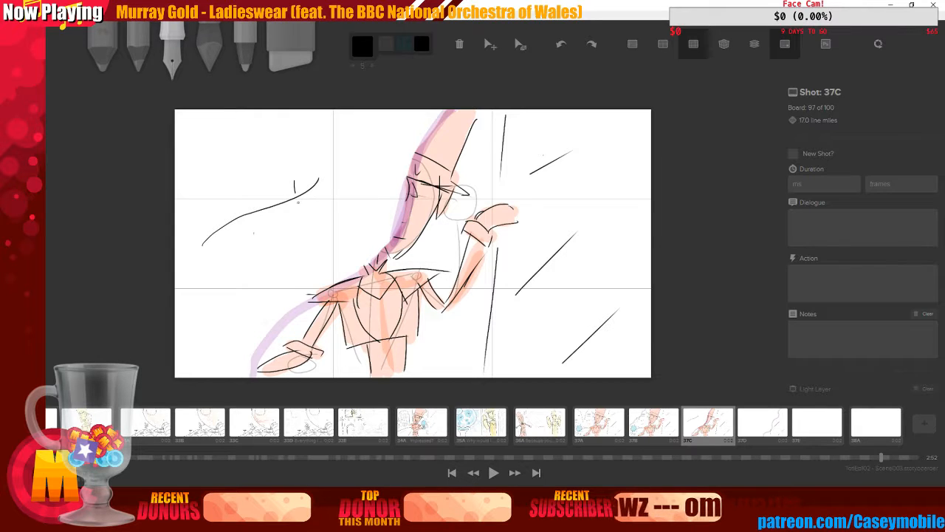
pyautogui.moveTo(294, 191); pyautogui.dragTo(311, 212)
pyautogui.moveTo(229, 170); pyautogui.dragTo(292, 182)
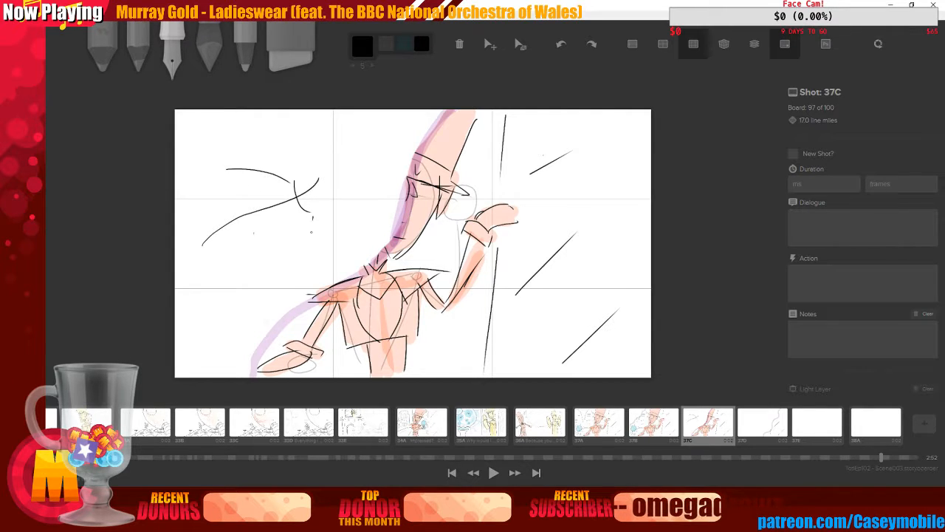
pyautogui.moveTo(312, 217); pyautogui.dragTo(284, 273)
pyautogui.moveTo(225, 169)
pyautogui.mouseDown()
pyautogui.moveTo(243, 184)
pyautogui.moveTo(284, 277)
pyautogui.mouseUp()
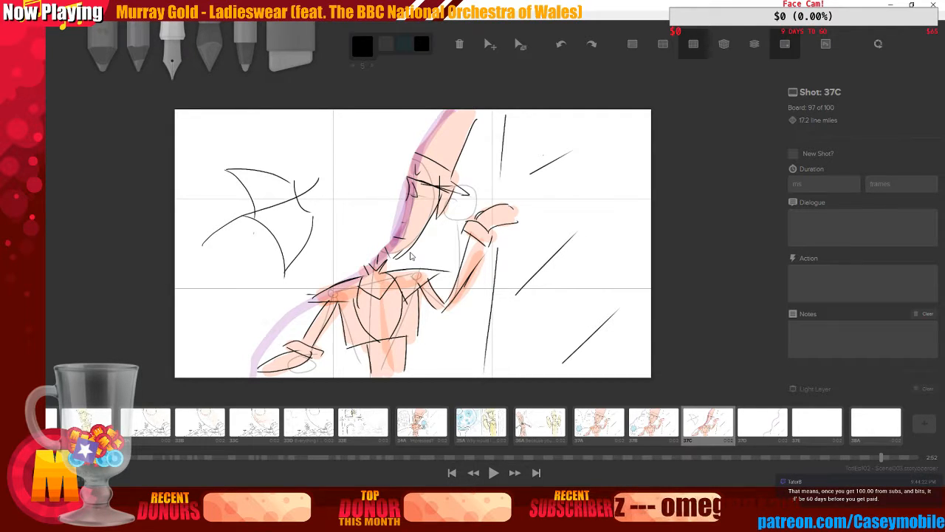
pyautogui.hotkey('ctrl', 'z')
pyautogui.hotkey('ctrl', 'z')
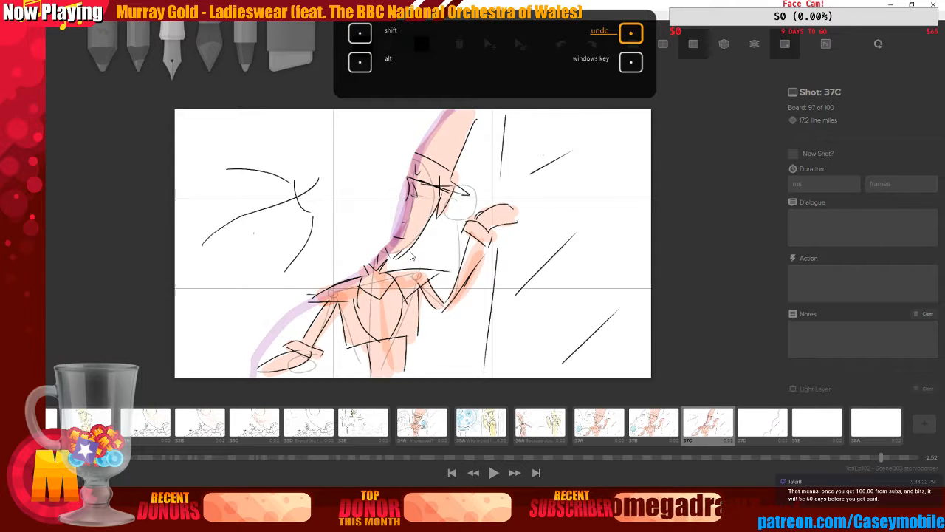
pyautogui.hotkey('ctrl', 'z')
pyautogui.hotkey('ctrl', 'z')
pyautogui.hotkey('ctrl', 'z')
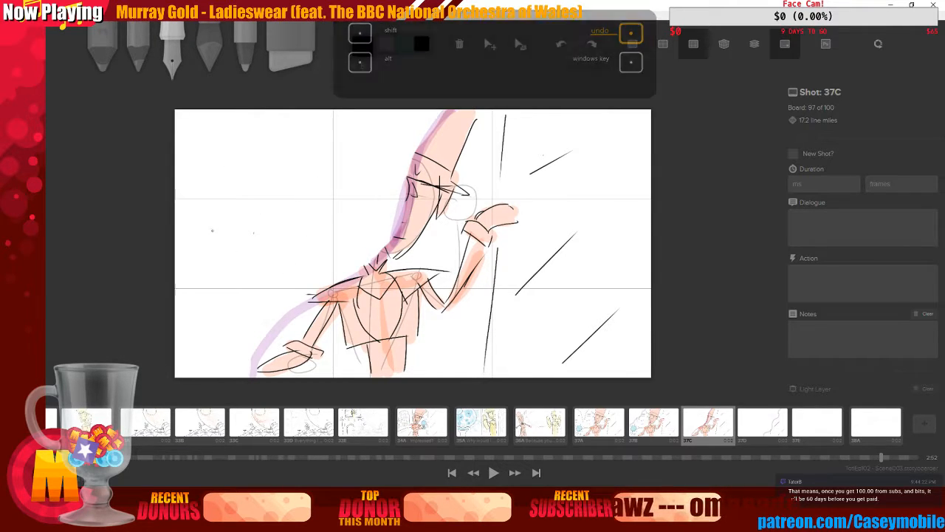
pyautogui.moveTo(195, 232); pyautogui.dragTo(310, 175)
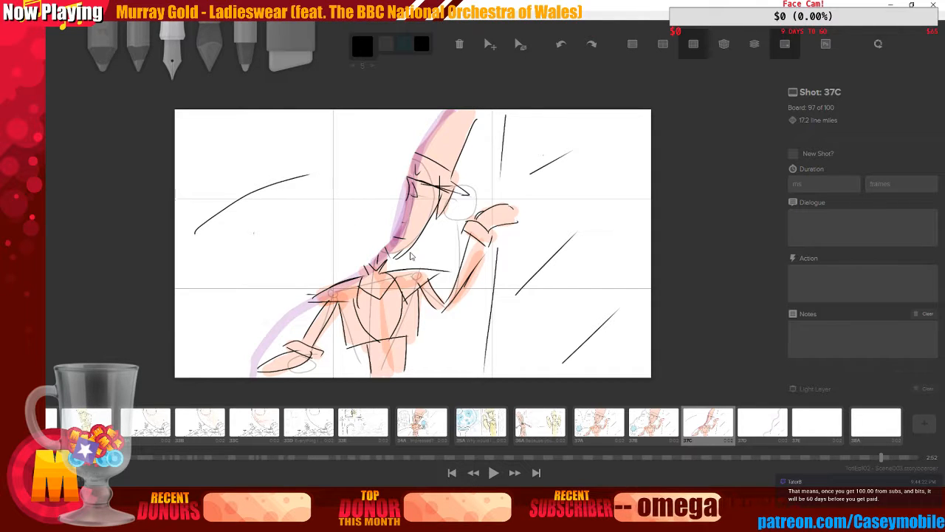
pyautogui.hotkey('ctrl', 'z')
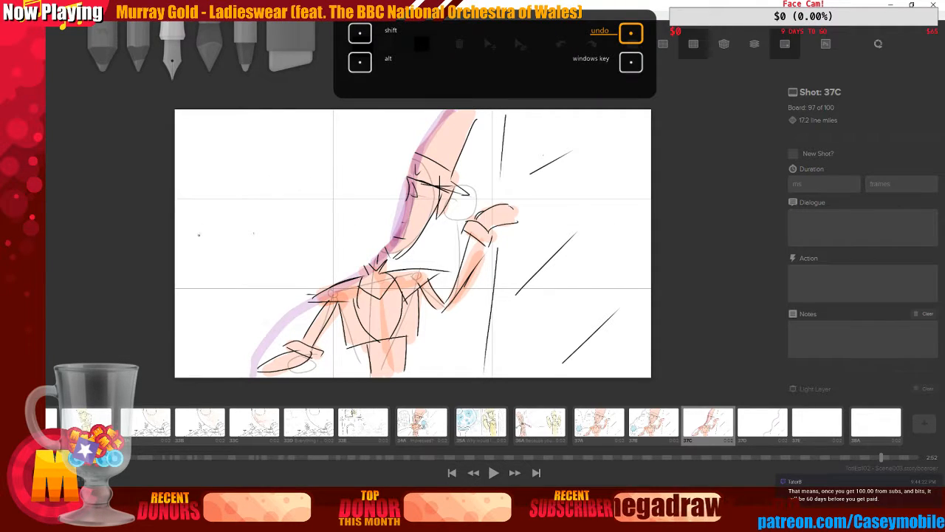
pyautogui.moveTo(200, 235); pyautogui.dragTo(336, 165)
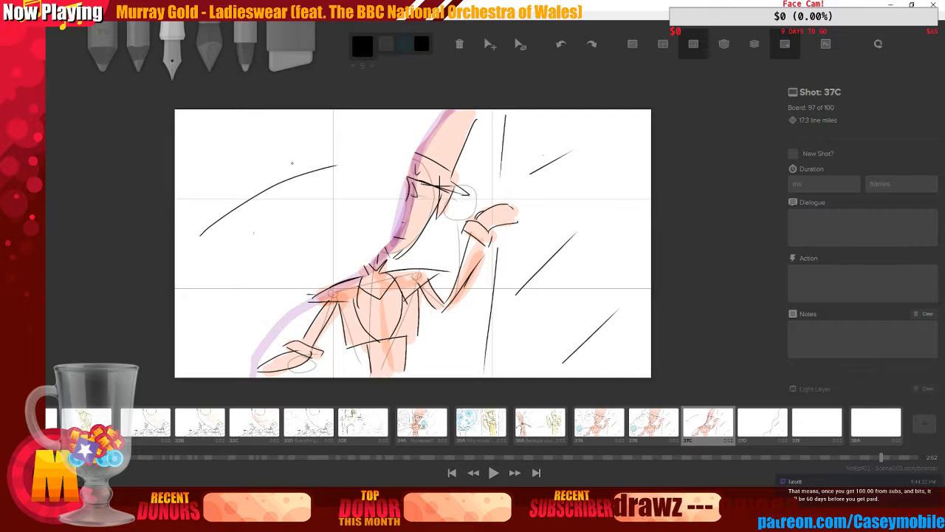
pyautogui.moveTo(310, 162)
pyautogui.mouseDown()
pyautogui.moveTo(316, 181)
pyautogui.moveTo(336, 164)
pyautogui.moveTo(339, 170)
pyautogui.mouseUp()
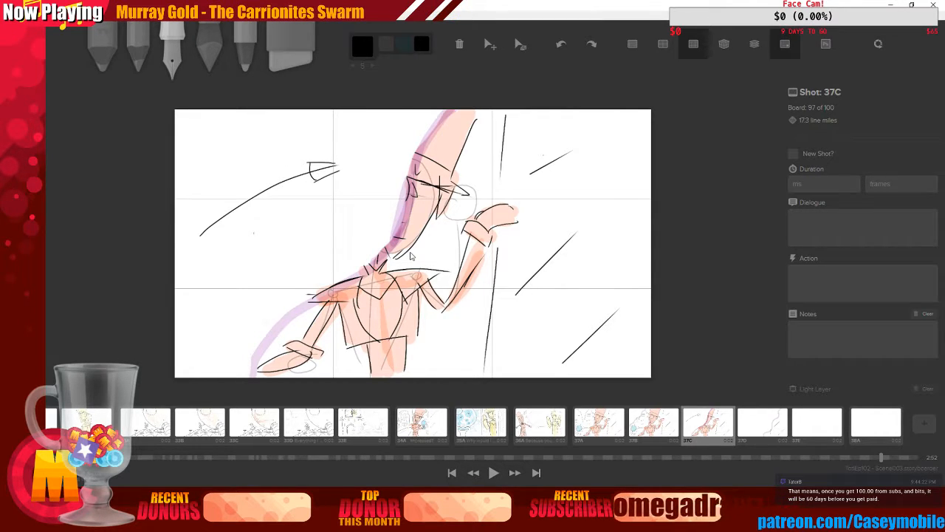
pyautogui.hotkey('ctrl', 'z')
pyautogui.hotkey('ctrl', 'z')
pyautogui.hotkey('ctrl', 'z')
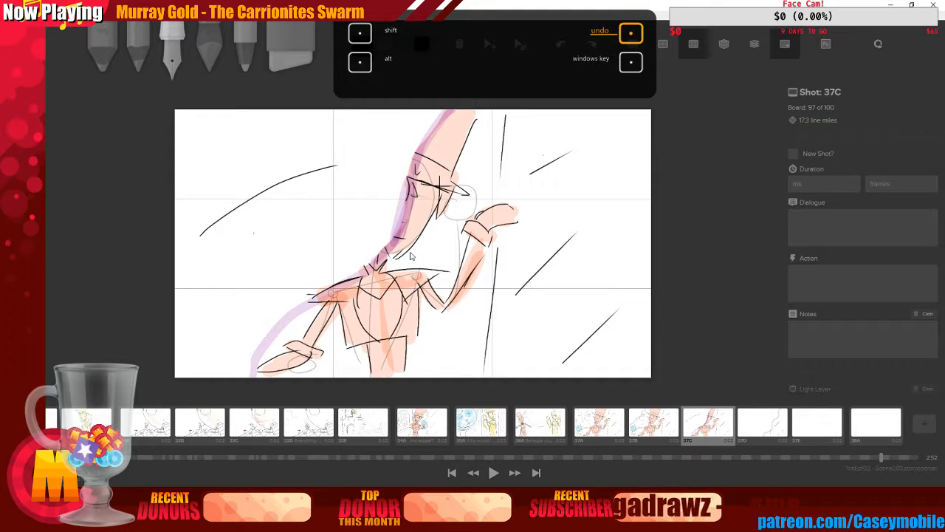
pyautogui.hotkey('ctrl', 'z')
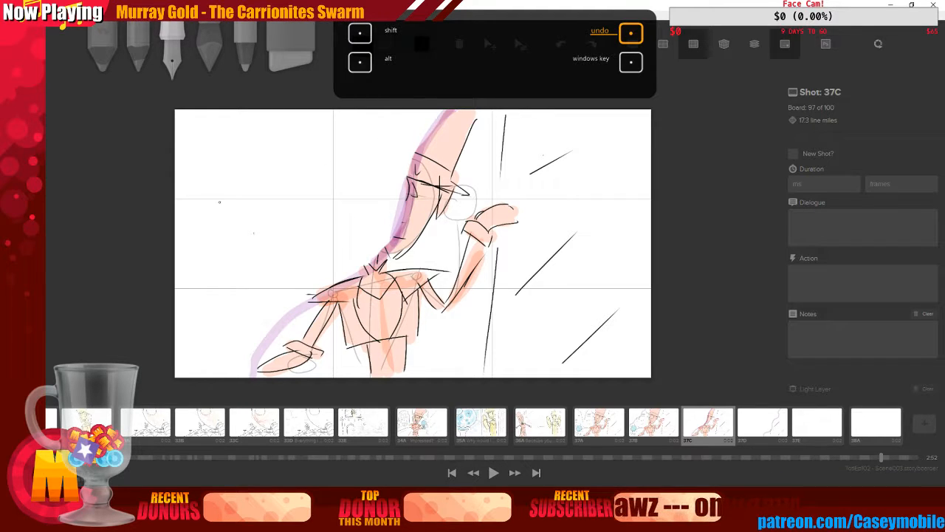
pyautogui.moveTo(196, 172)
pyautogui.mouseDown()
pyautogui.moveTo(276, 164)
pyautogui.moveTo(280, 184)
pyautogui.moveTo(284, 170)
pyautogui.moveTo(303, 184)
pyautogui.mouseUp()
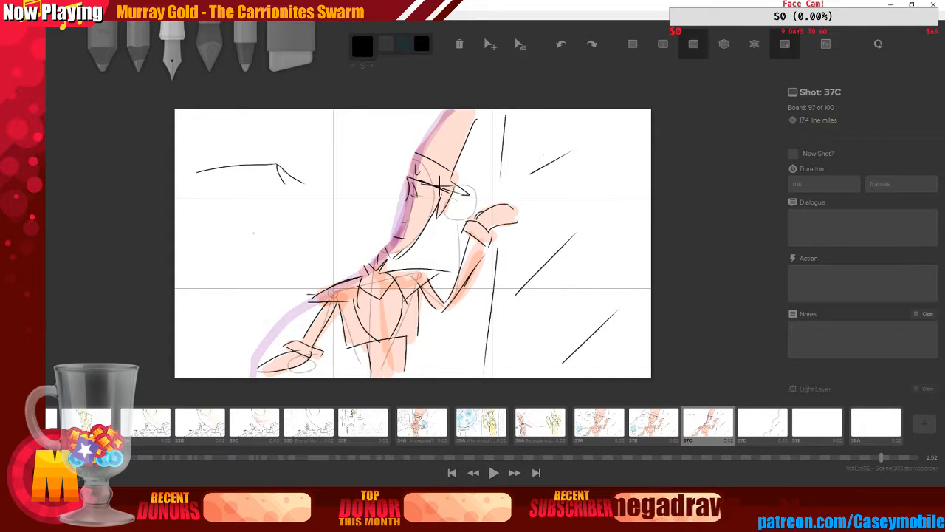
pyautogui.hotkey('ctrl', 'z')
pyautogui.hotkey('ctrl', 'z')
pyautogui.hotkey('ctrl', 'z')
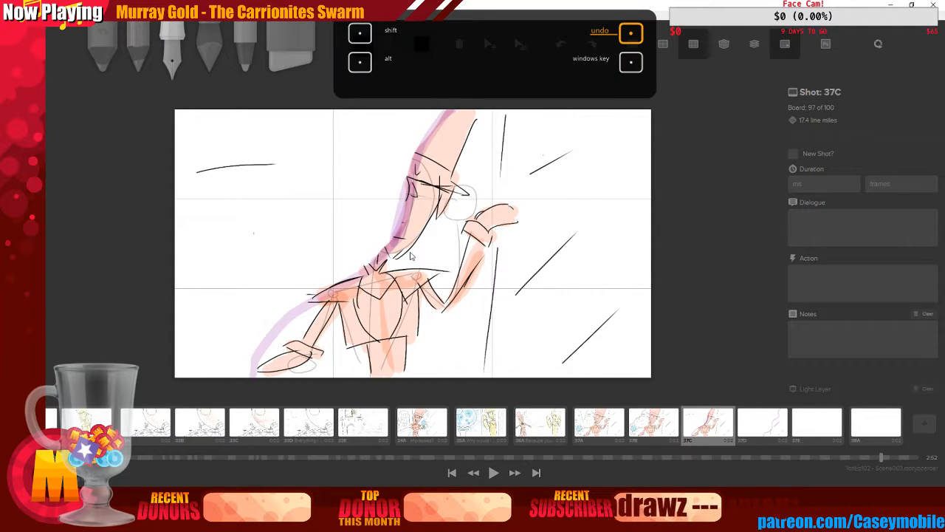
pyautogui.moveTo(192, 178)
pyautogui.mouseDown()
pyautogui.moveTo(269, 164)
pyautogui.moveTo(305, 187)
pyautogui.mouseUp()
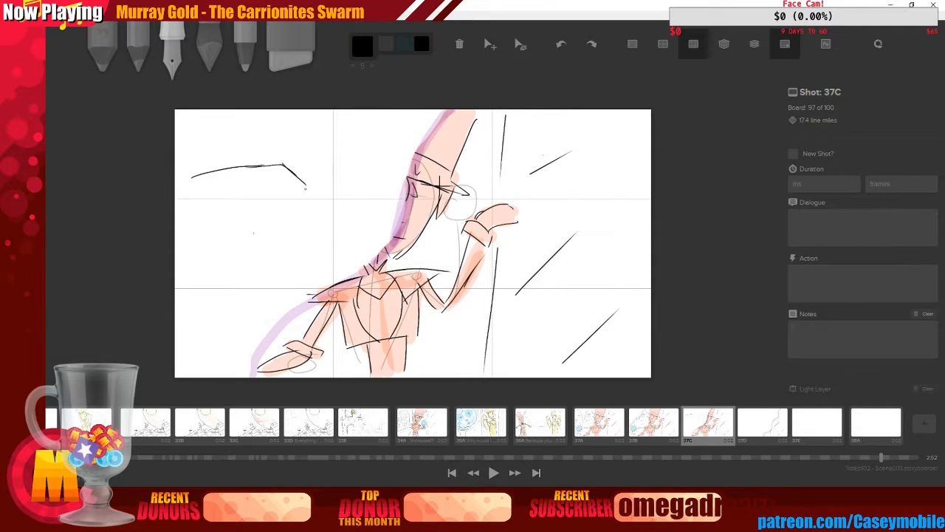
pyautogui.hotkey('ctrl', 'z')
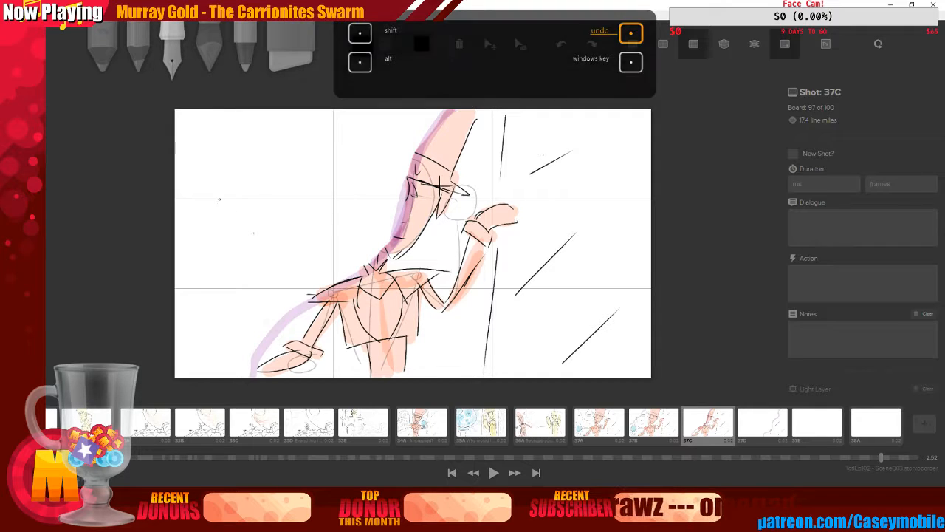
# Sketch a spiky, winged flying shape in the upper-left area of shot 37C
pyautogui.moveTo(192, 208); pyautogui.dragTo(285, 180)
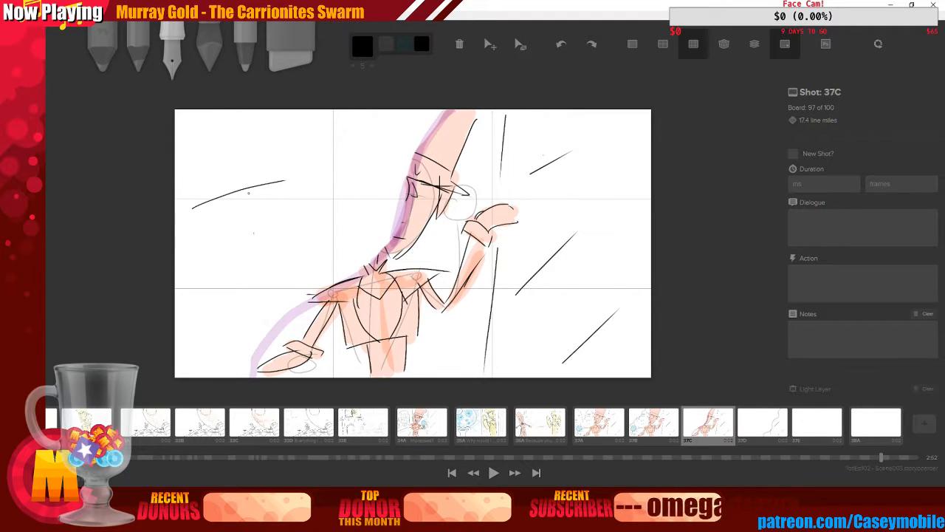
pyautogui.moveTo(193, 210); pyautogui.dragTo(264, 193)
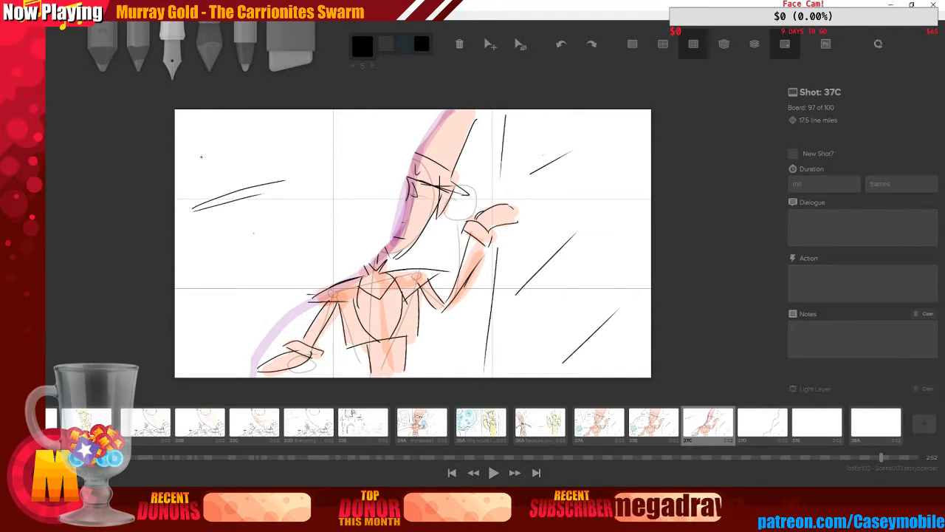
pyautogui.moveTo(201, 157); pyautogui.dragTo(247, 195)
pyautogui.moveTo(204, 157)
pyautogui.mouseDown()
pyautogui.moveTo(270, 149)
pyautogui.moveTo(294, 178)
pyautogui.mouseUp()
pyautogui.hotkey('ctrl', 'z')
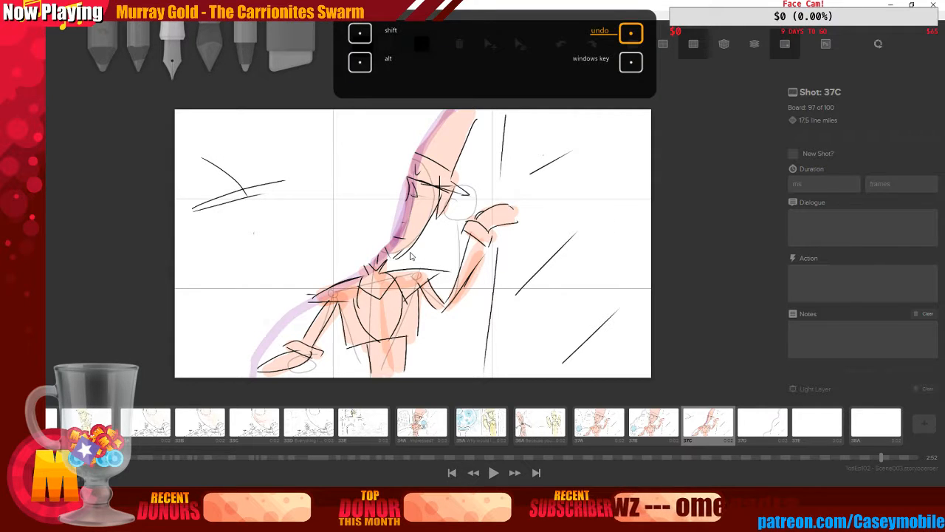
pyautogui.moveTo(200, 153)
pyautogui.mouseDown()
pyautogui.moveTo(297, 181)
pyautogui.moveTo(241, 222)
pyautogui.moveTo(301, 194)
pyautogui.moveTo(315, 175)
pyautogui.mouseUp()
pyautogui.moveTo(252, 195); pyautogui.dragTo(316, 181)
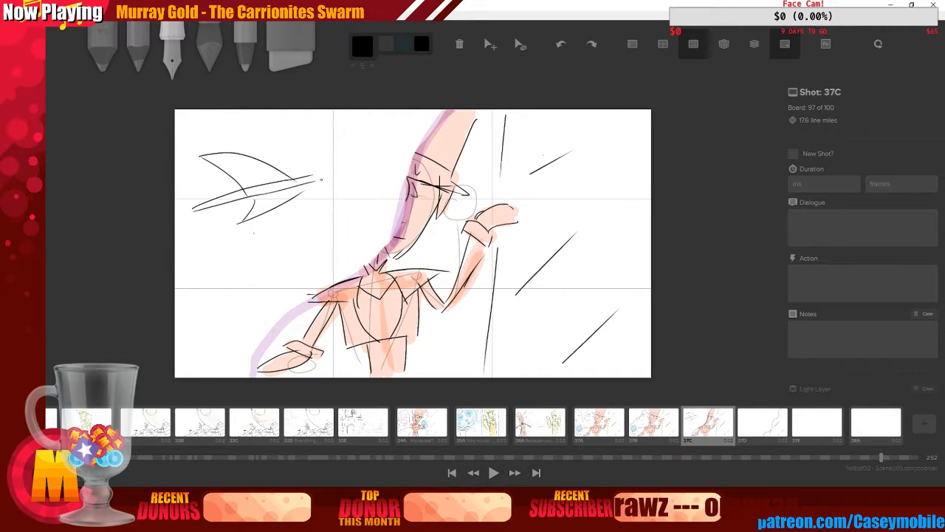
pyautogui.moveTo(178, 216)
pyautogui.mouseDown()
pyautogui.moveTo(212, 214)
pyautogui.moveTo(191, 204)
pyautogui.moveTo(237, 187)
pyautogui.mouseUp()
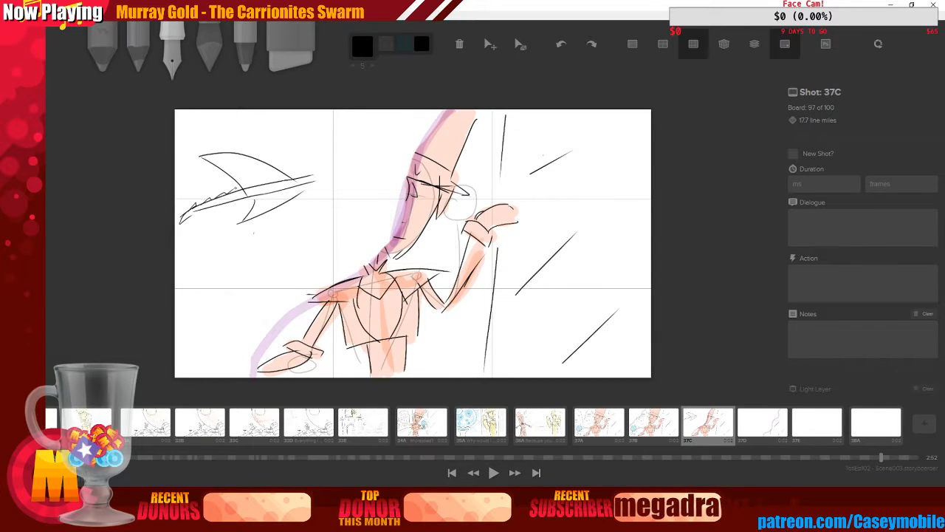
pyautogui.moveTo(292, 178); pyautogui.dragTo(330, 165)
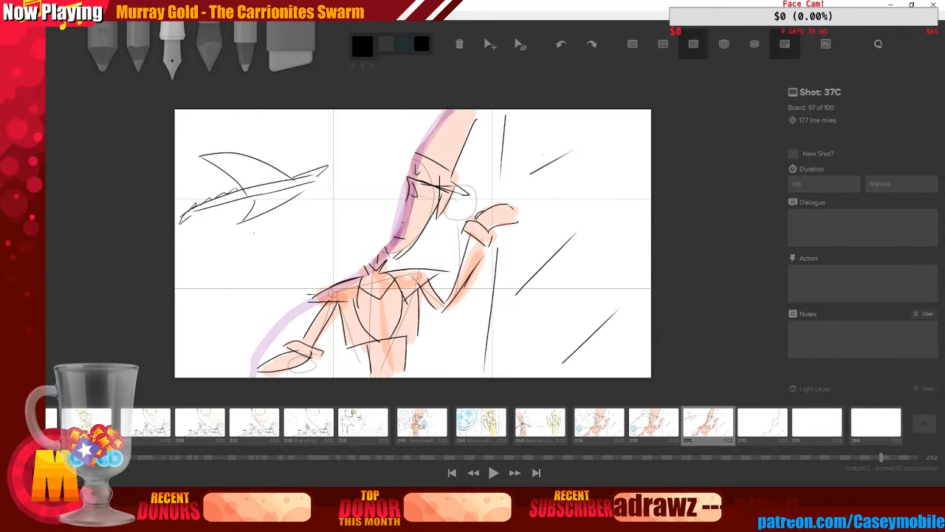
pyautogui.hotkey('ctrl', 'z')
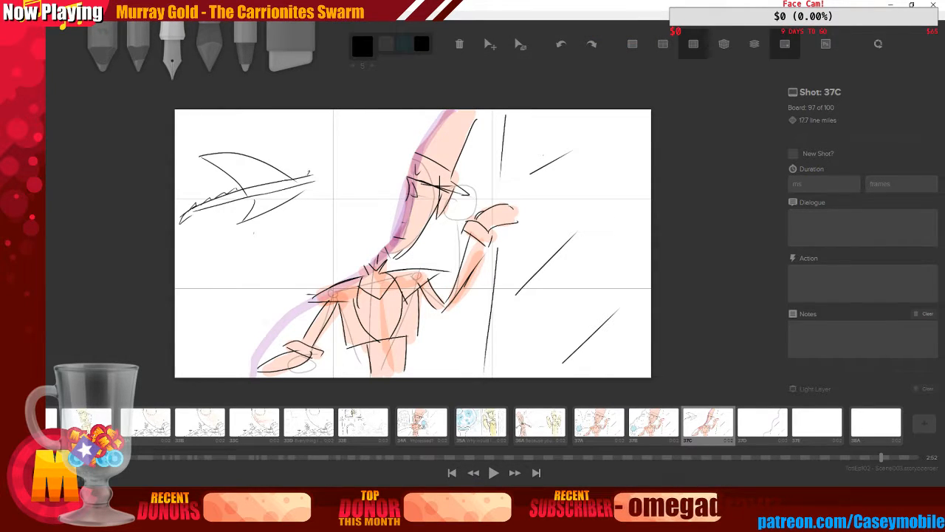
pyautogui.moveTo(312, 174)
pyautogui.mouseDown()
pyautogui.moveTo(271, 182)
pyautogui.moveTo(337, 170)
pyautogui.moveTo(318, 180)
pyautogui.mouseUp()
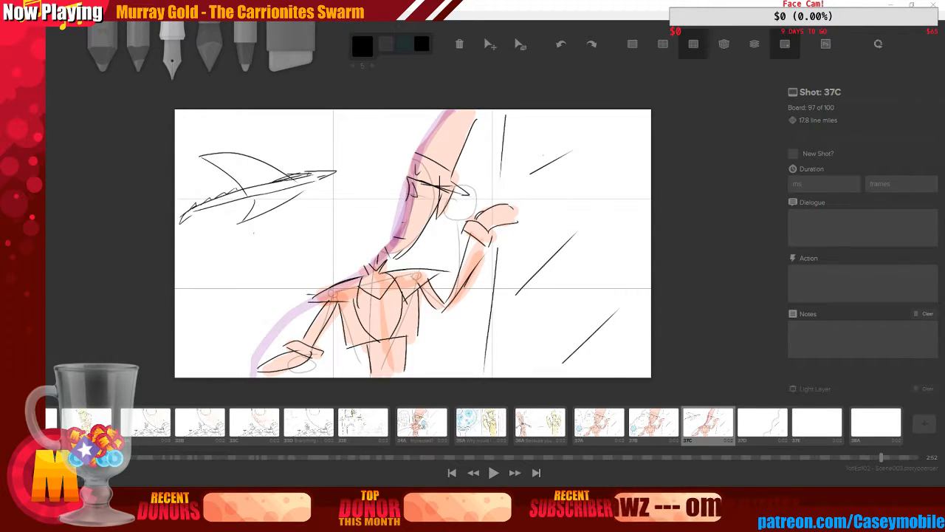
# Open the board in Photoshop and paste a copy of the winged shape onto a new layer
pyautogui.click(826, 44)
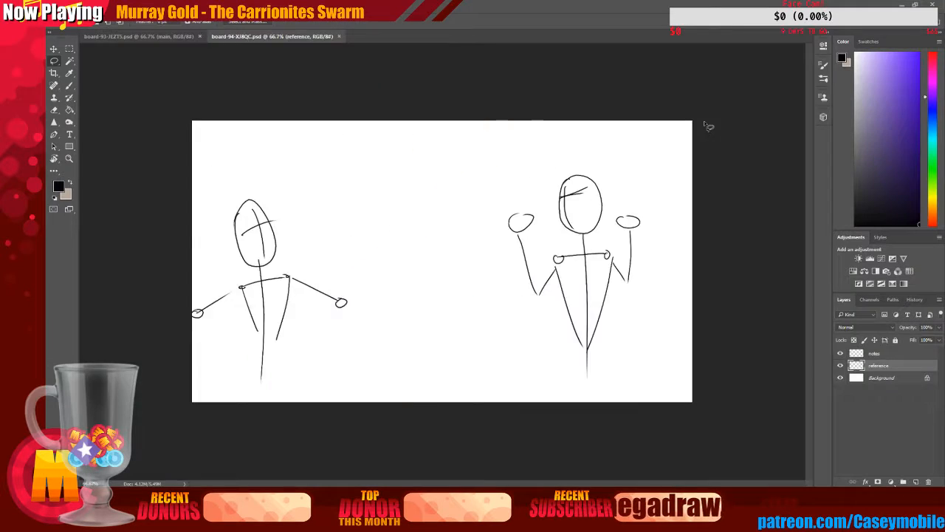
pyautogui.click(69, 49)
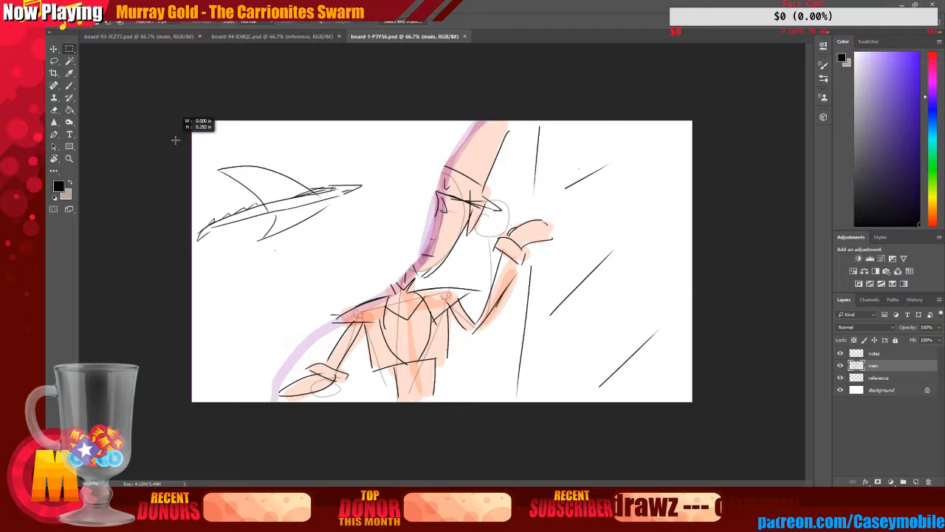
pyautogui.moveTo(176, 133)
pyautogui.mouseDown()
pyautogui.moveTo(369, 279)
pyautogui.moveTo(367, 269)
pyautogui.mouseUp()
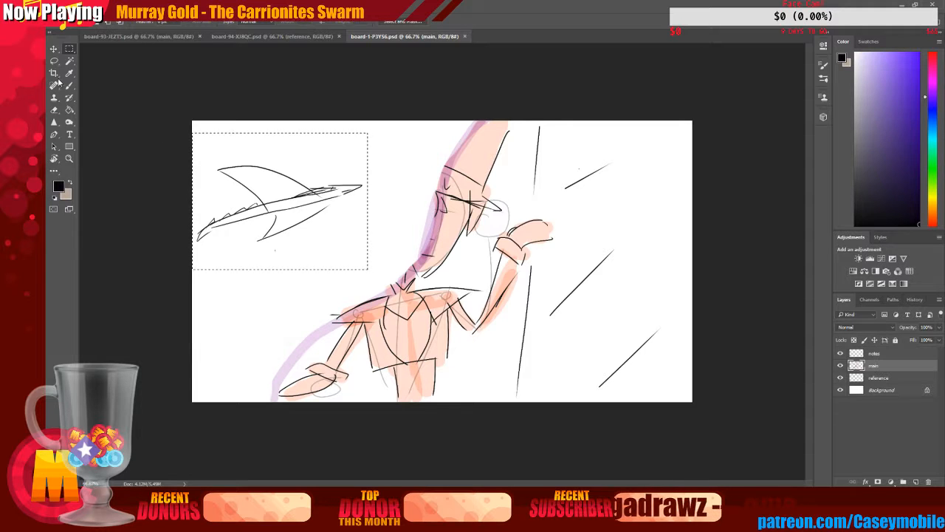
pyautogui.hotkey('ctrl', 'd')
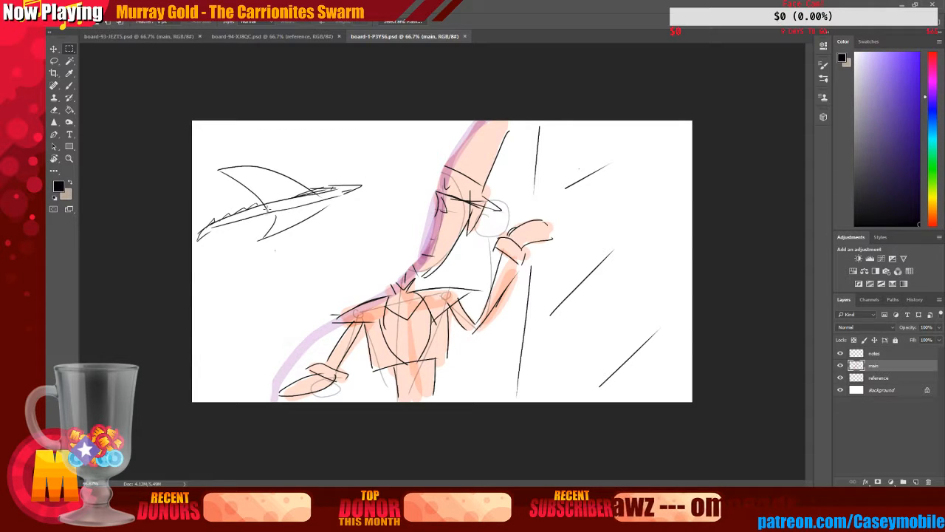
pyautogui.hotkey('ctrl', 'v')
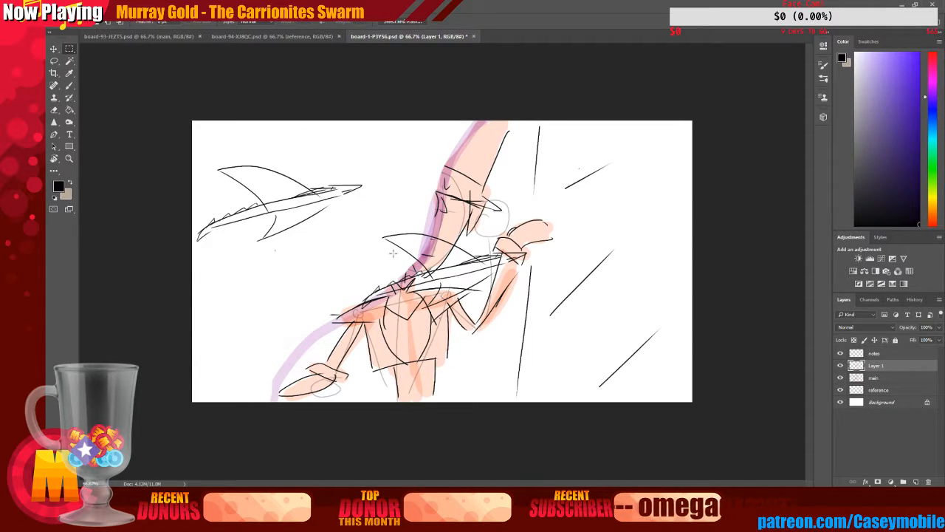
# Move the pasted copy below the original shape and scale it down to a smaller size
pyautogui.press('v')
pyautogui.moveTo(397, 245)
pyautogui.mouseDown()
pyautogui.moveTo(255, 250)
pyautogui.moveTo(221, 263)
pyautogui.mouseUp()
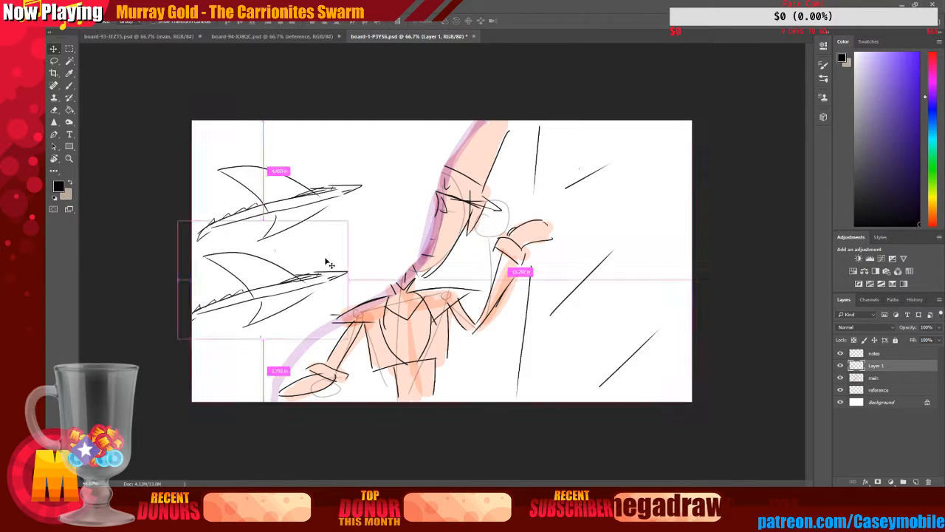
pyautogui.hotkey('ctrl', 't')
pyautogui.moveTo(347, 221); pyautogui.dragTo(285, 264)
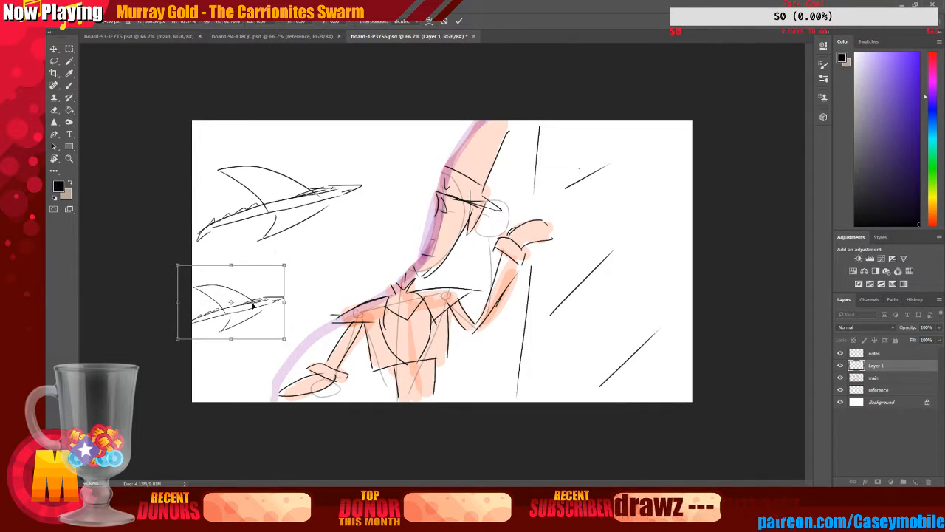
pyautogui.moveTo(253, 304); pyautogui.dragTo(283, 276)
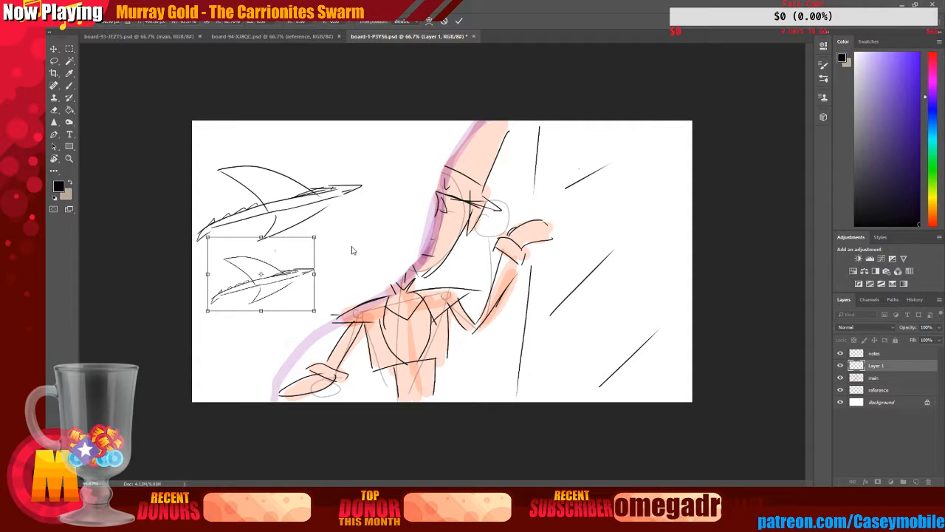
# Save the board in Photoshop, switch back to Storyboarder and advance to shot 37D
pyautogui.hotkey('ctrl', 's')
pyautogui.click(446, 189)
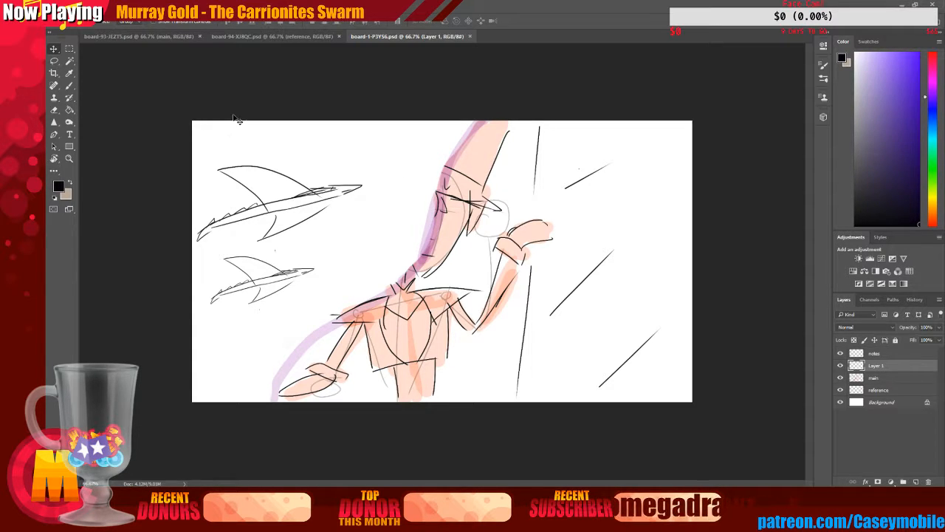
pyautogui.click(273, 36)
pyautogui.click(405, 36)
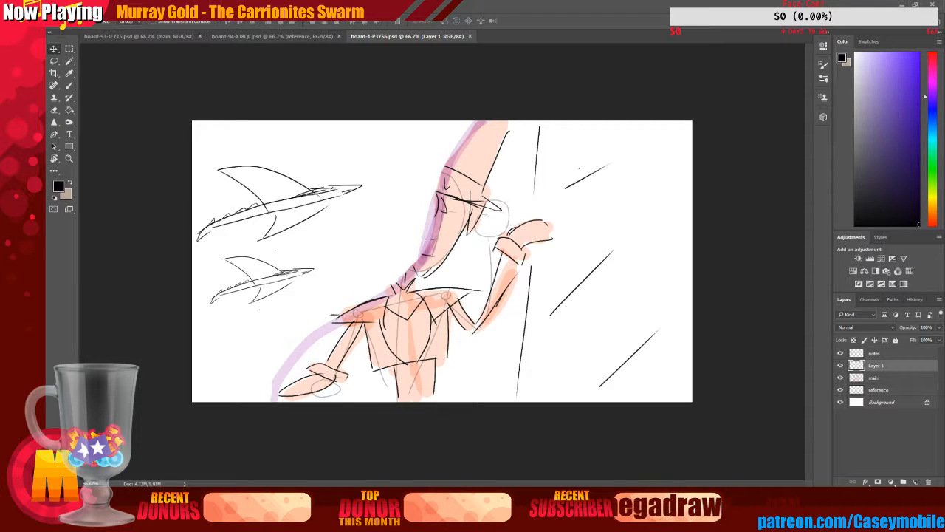
pyautogui.moveTo(425, 517)
pyautogui.click(493, 497)
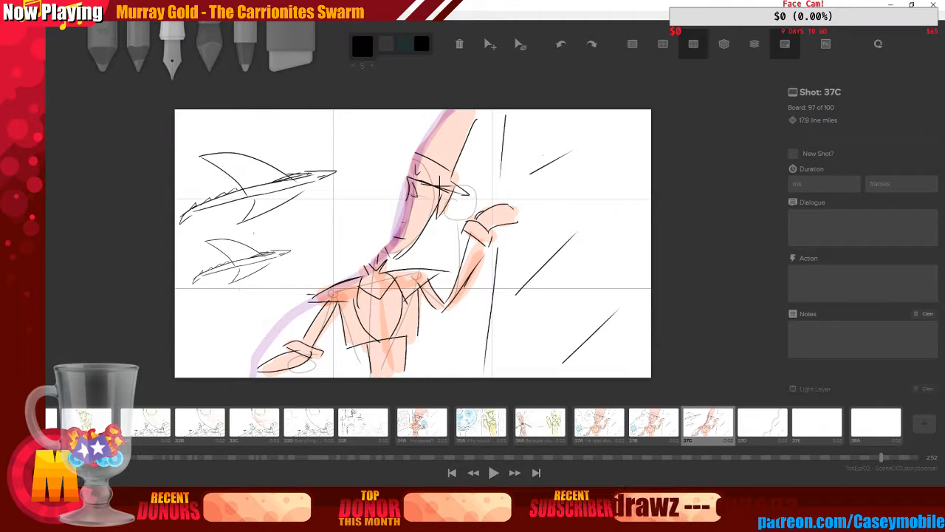
pyautogui.click(767, 436)
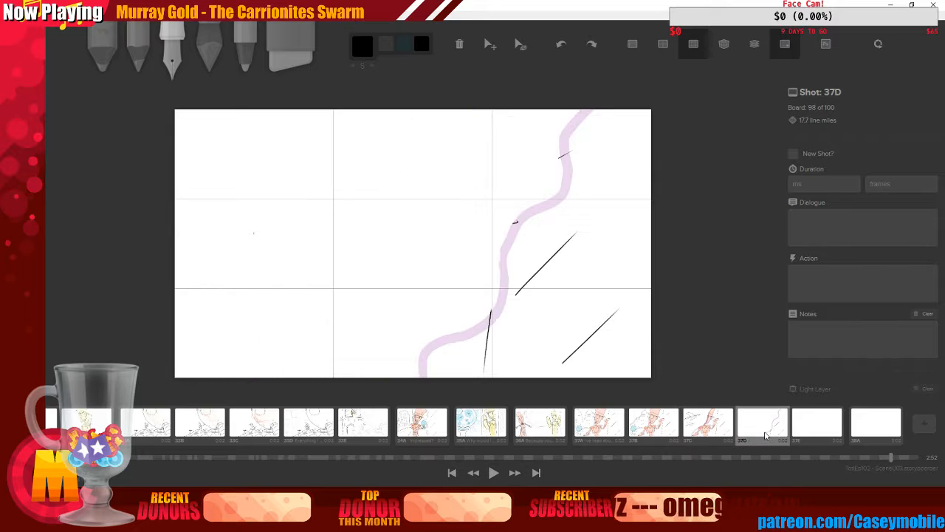
pyautogui.moveTo(766, 436)
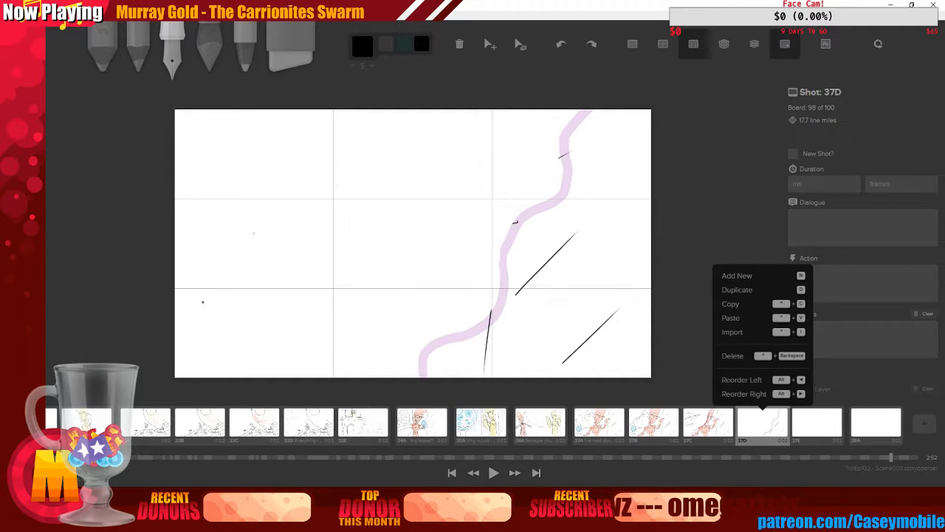
pyautogui.moveTo(203, 301)
pyautogui.mouseDown()
pyautogui.moveTo(285, 265)
pyautogui.moveTo(406, 242)
pyautogui.mouseUp()
pyautogui.hotkey('ctrl', 'z')
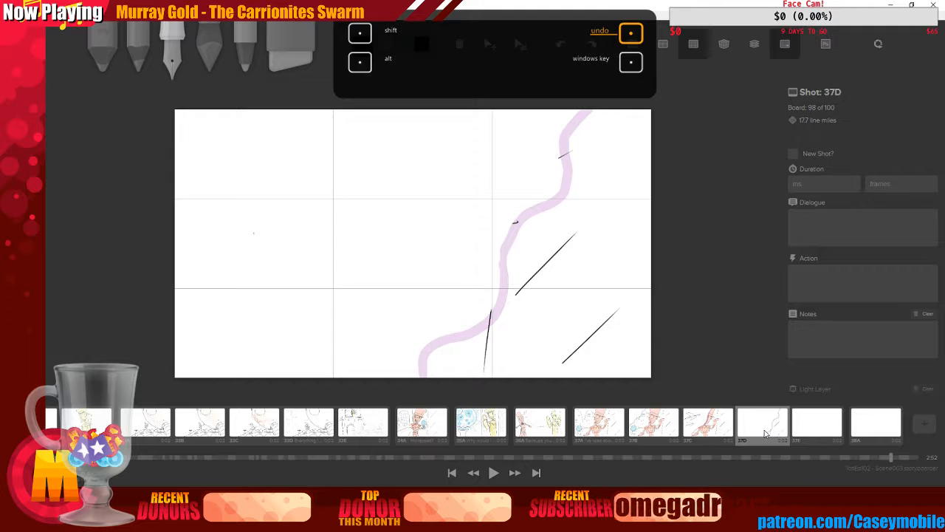
pyautogui.rightClick(766, 433)
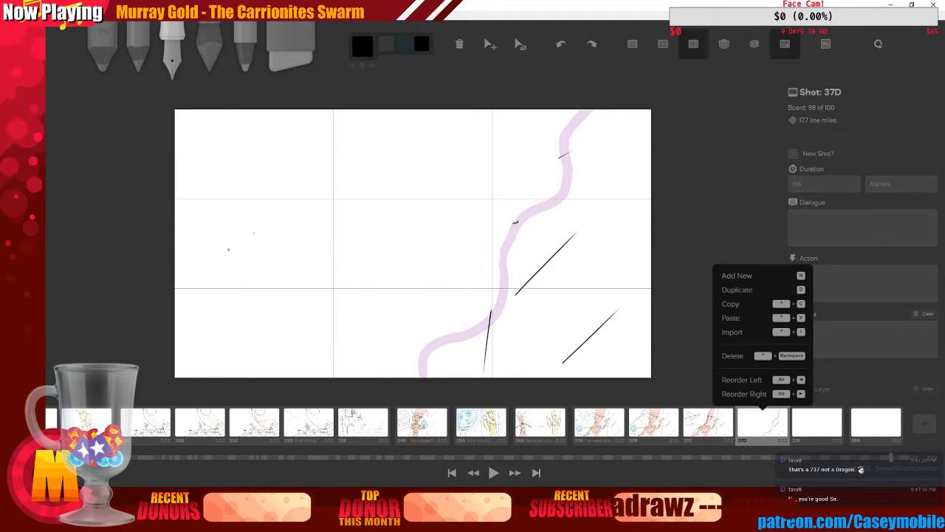
# Sketch a long diagonal body line across shot 37D with two small hooked joint marks along it
pyautogui.moveTo(205, 266); pyautogui.dragTo(391, 165)
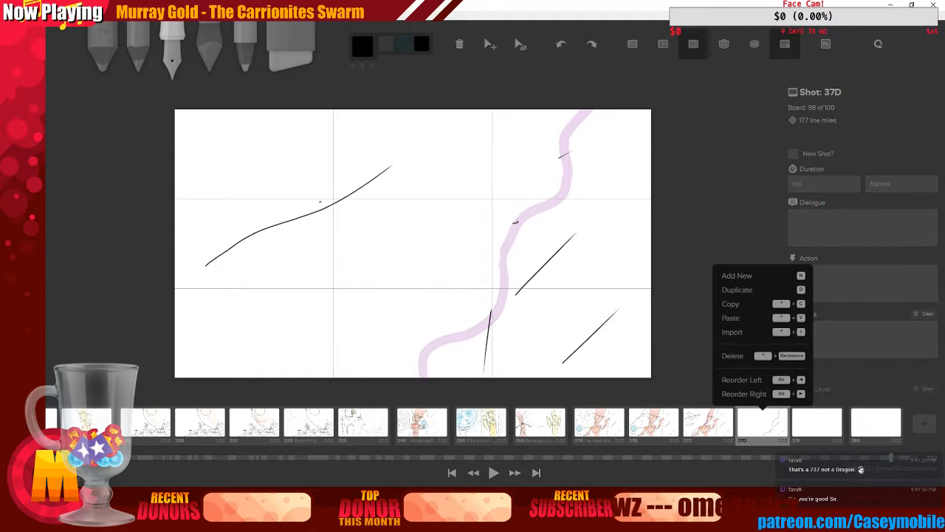
pyautogui.moveTo(263, 216); pyautogui.dragTo(285, 234)
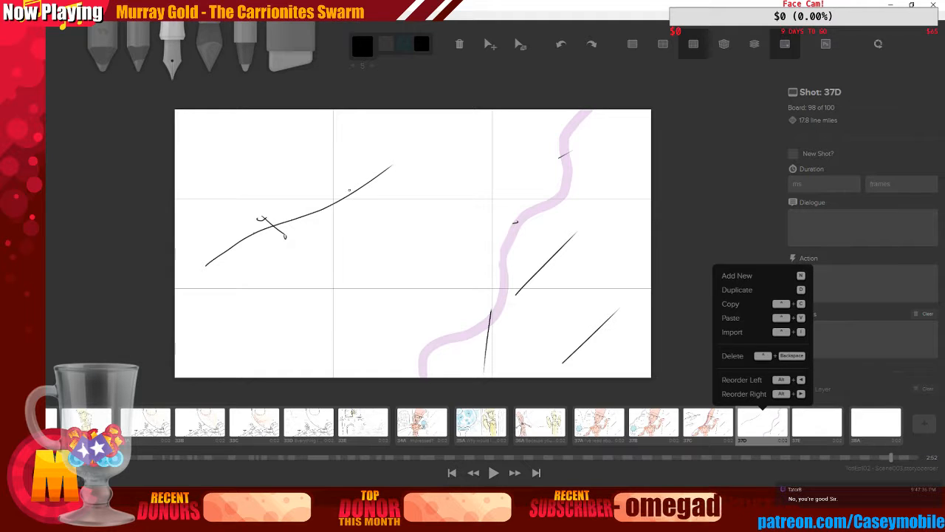
pyautogui.moveTo(336, 175)
pyautogui.mouseDown()
pyautogui.moveTo(378, 197)
pyautogui.moveTo(343, 179)
pyautogui.mouseUp()
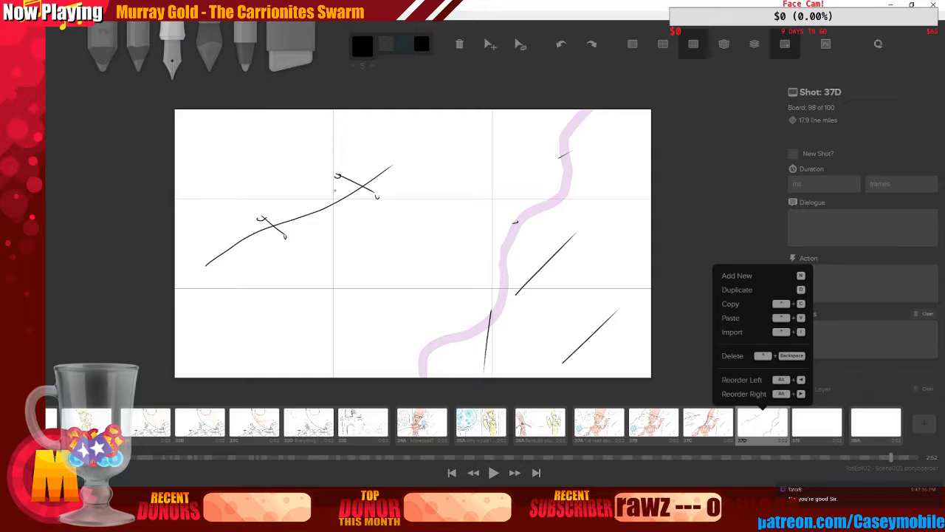
pyautogui.moveTo(338, 177); pyautogui.dragTo(323, 217)
pyautogui.moveTo(378, 197); pyautogui.dragTo(345, 220)
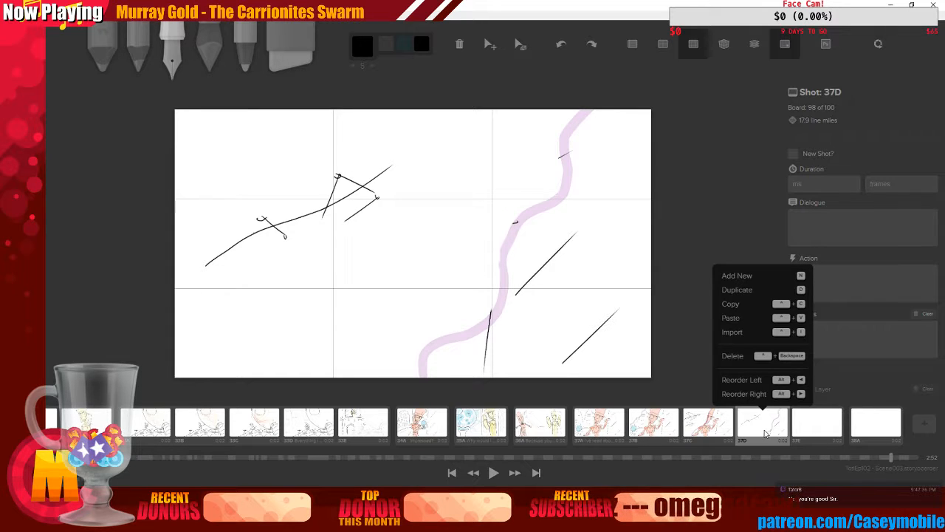
pyautogui.hotkey('ctrl', 'z')
pyautogui.hotkey('ctrl', 'z')
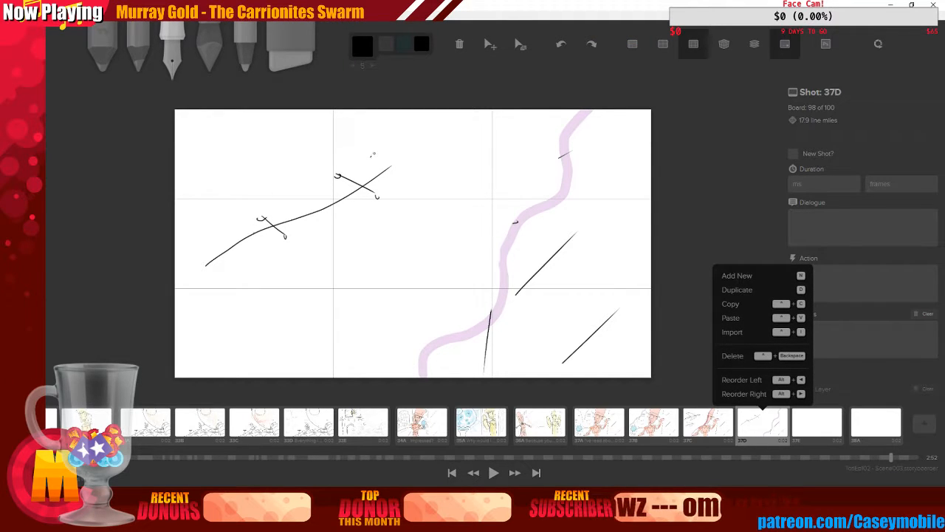
pyautogui.moveTo(373, 154); pyautogui.dragTo(433, 142)
pyautogui.hotkey('ctrl', 'z')
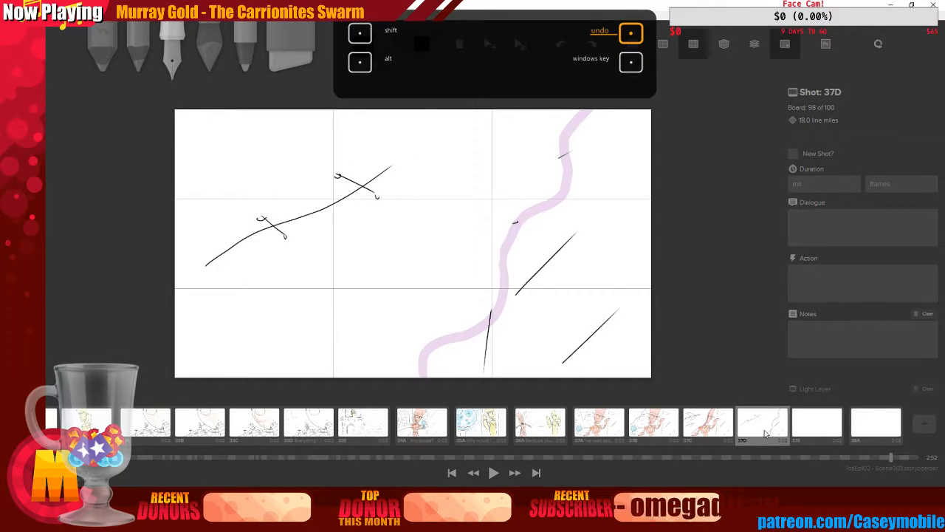
# Draw a pointed, spiky head at the line's upper end and thin legs hanging from both joints
pyautogui.moveTo(378, 148)
pyautogui.mouseDown()
pyautogui.moveTo(397, 177)
pyautogui.moveTo(451, 131)
pyautogui.mouseUp()
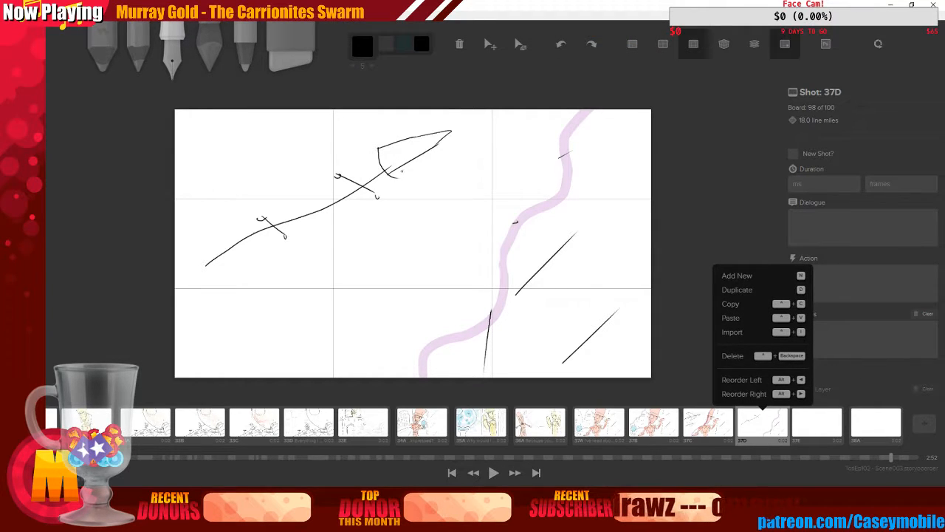
pyautogui.moveTo(402, 172); pyautogui.dragTo(399, 177)
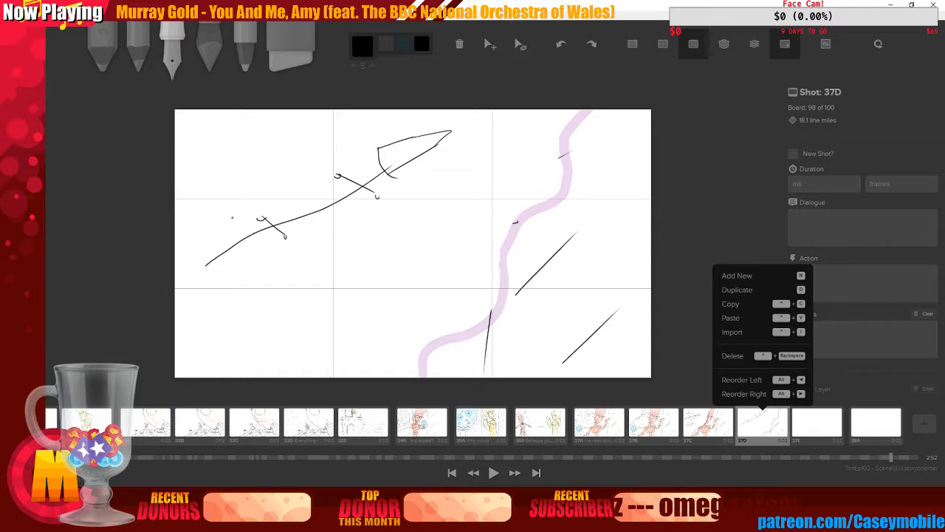
pyautogui.moveTo(226, 262)
pyautogui.mouseDown()
pyautogui.moveTo(260, 219)
pyautogui.moveTo(266, 259)
pyautogui.mouseUp()
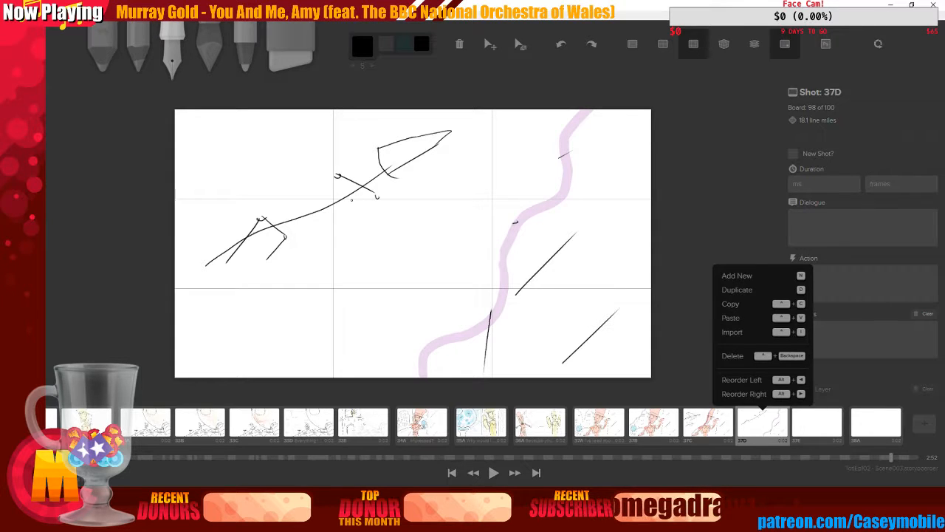
pyautogui.moveTo(318, 207)
pyautogui.mouseDown()
pyautogui.moveTo(337, 176)
pyautogui.moveTo(334, 221)
pyautogui.mouseUp()
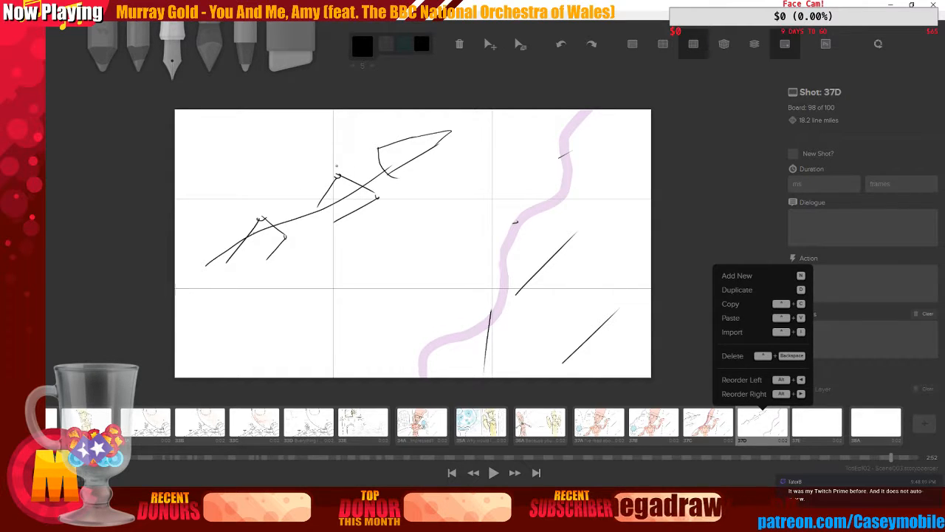
# Try sketching sweeping wing curves above and around the creature's body
pyautogui.moveTo(219, 152); pyautogui.dragTo(335, 179)
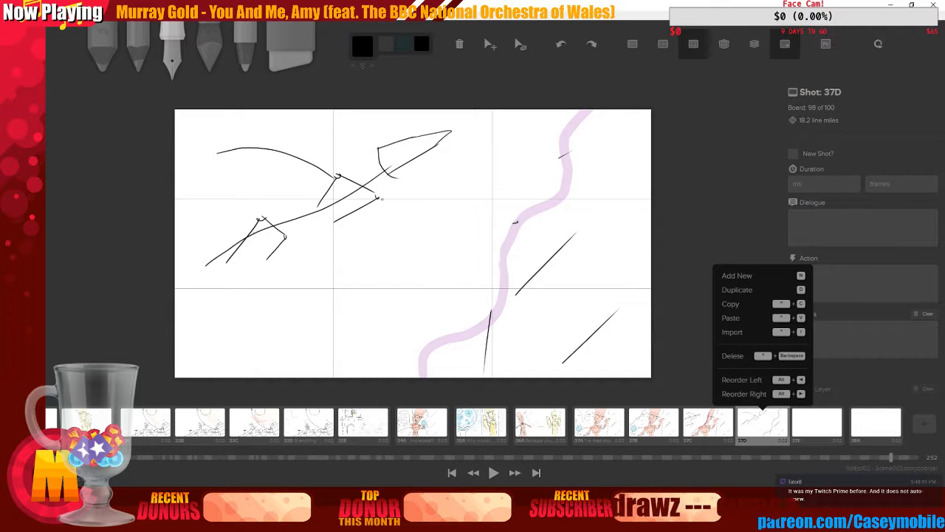
pyautogui.hotkey('ctrl', 'z')
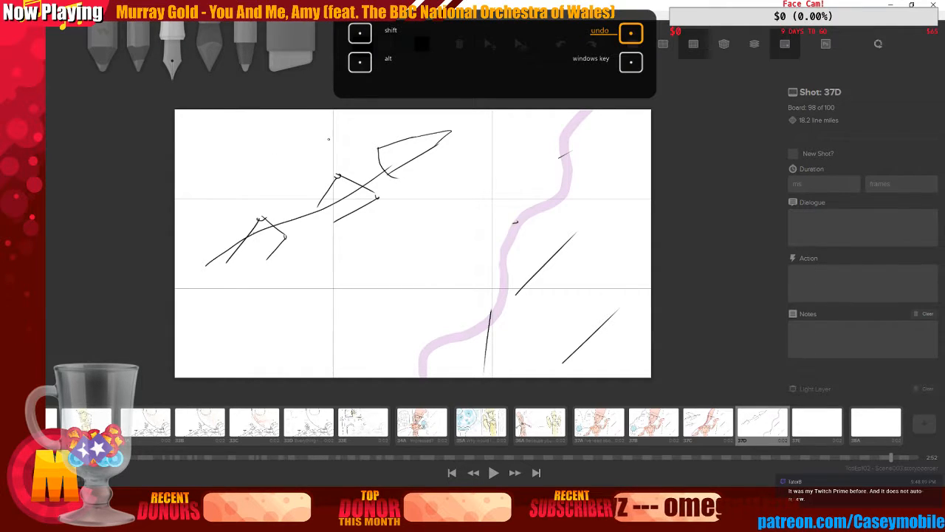
pyautogui.moveTo(328, 138); pyautogui.dragTo(385, 189)
pyautogui.hotkey('ctrl', 'z')
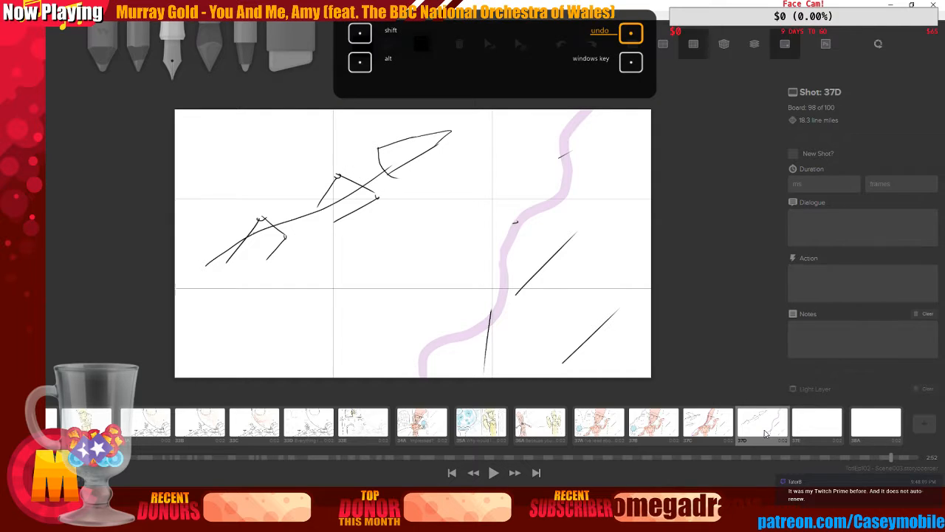
pyautogui.moveTo(339, 135)
pyautogui.mouseDown()
pyautogui.moveTo(409, 199)
pyautogui.moveTo(432, 200)
pyautogui.mouseUp()
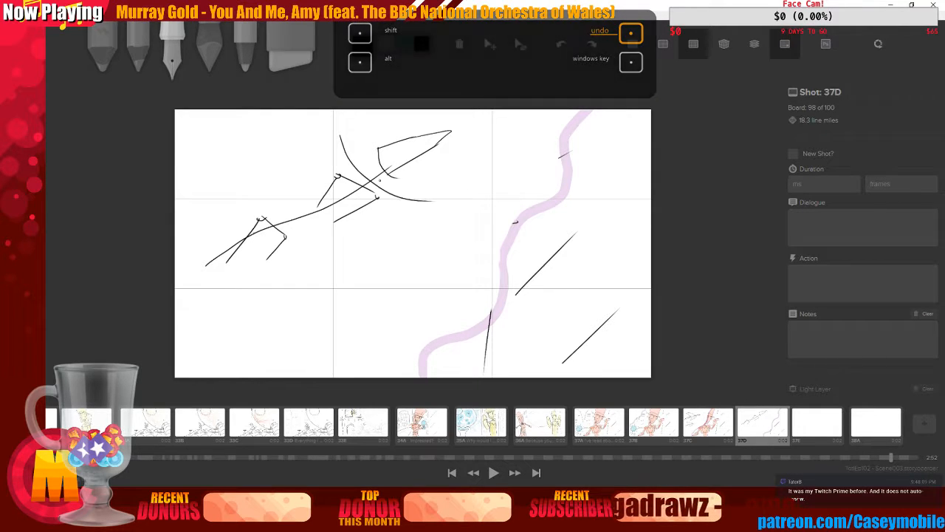
pyautogui.moveTo(212, 154); pyautogui.dragTo(314, 146)
pyautogui.moveTo(432, 206); pyautogui.dragTo(392, 279)
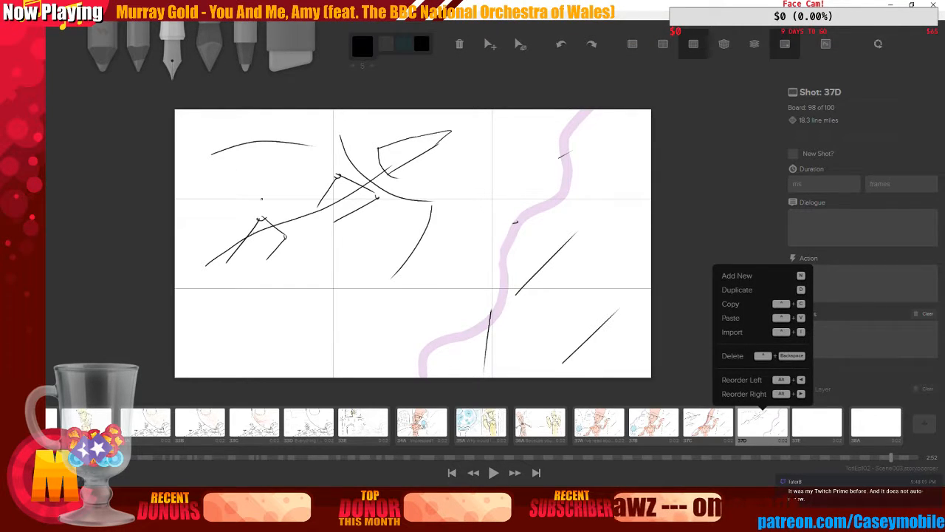
pyautogui.moveTo(214, 156); pyautogui.dragTo(294, 181)
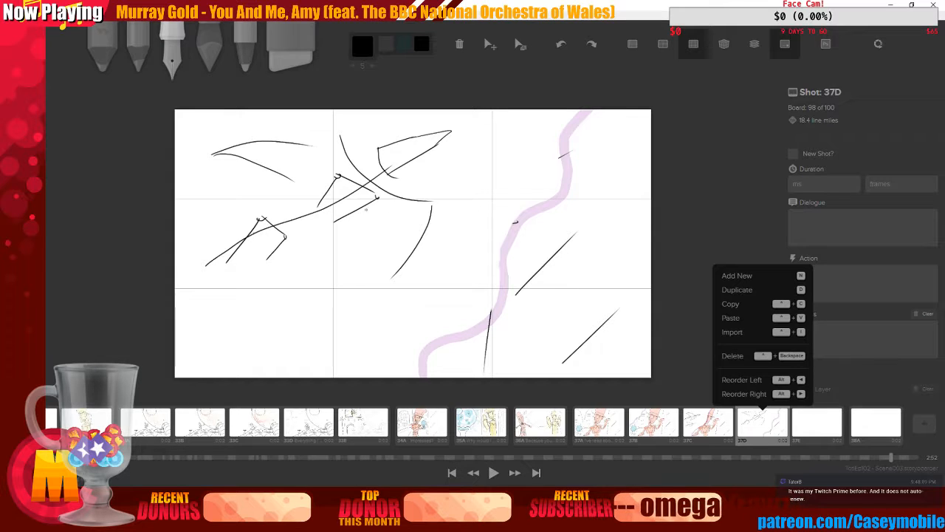
pyautogui.moveTo(355, 196)
pyautogui.mouseDown()
pyautogui.moveTo(373, 296)
pyautogui.moveTo(367, 319)
pyautogui.mouseUp()
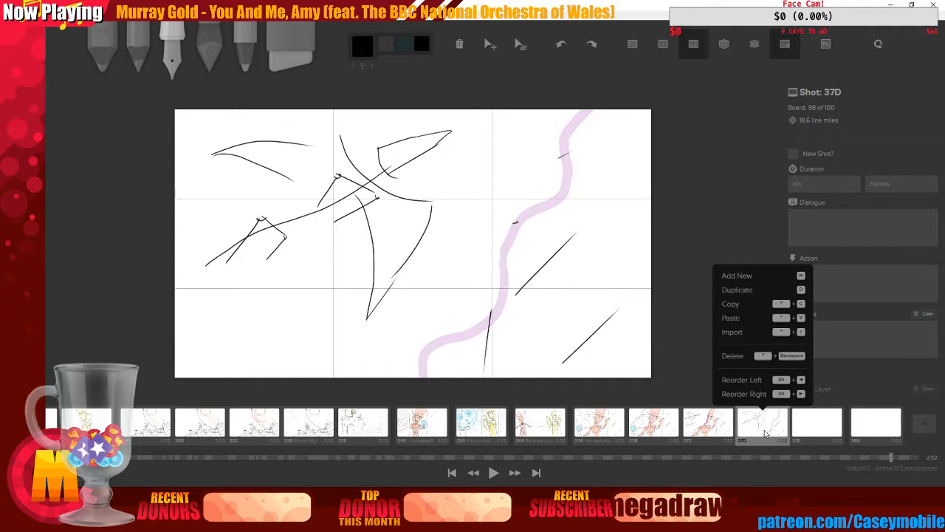
pyautogui.hotkey('ctrl', 'z')
pyautogui.hotkey('ctrl', 'z')
pyautogui.hotkey('ctrl', 'z')
pyautogui.hotkey('ctrl', 'z')
pyautogui.hotkey('ctrl', 'z')
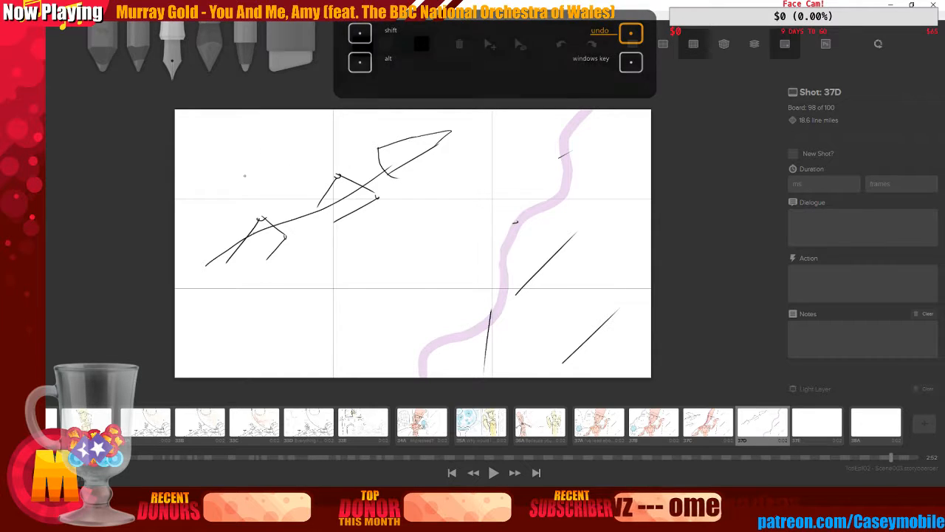
pyautogui.moveTo(763, 423)
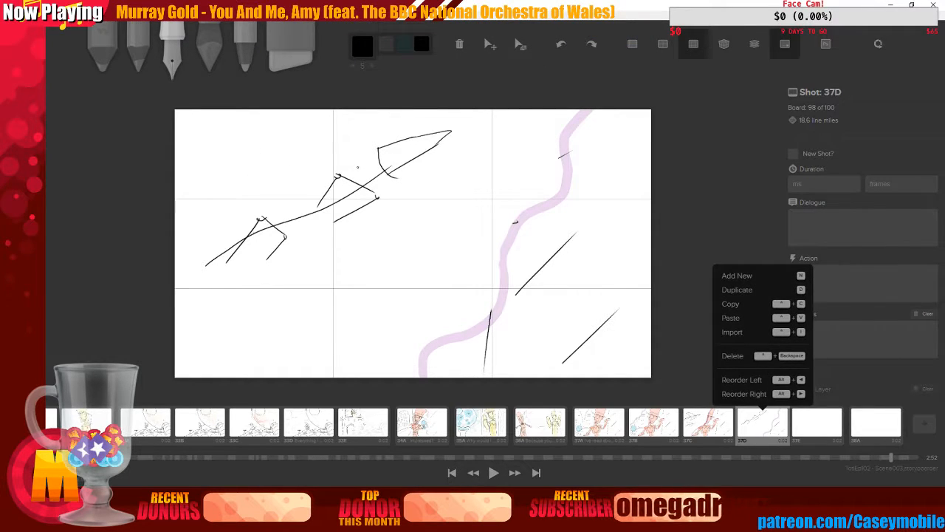
pyautogui.moveTo(358, 168); pyautogui.dragTo(388, 187)
pyautogui.hotkey('ctrl', 'z')
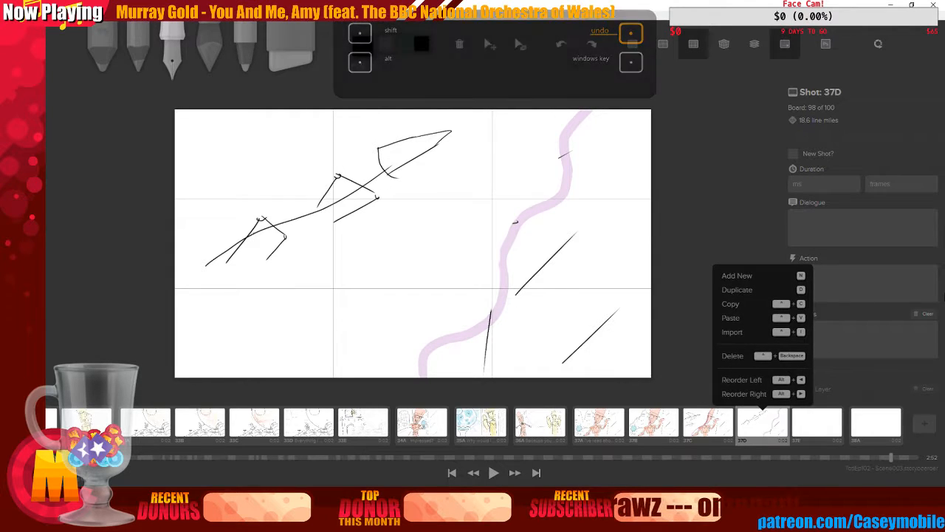
pyautogui.press('Right')
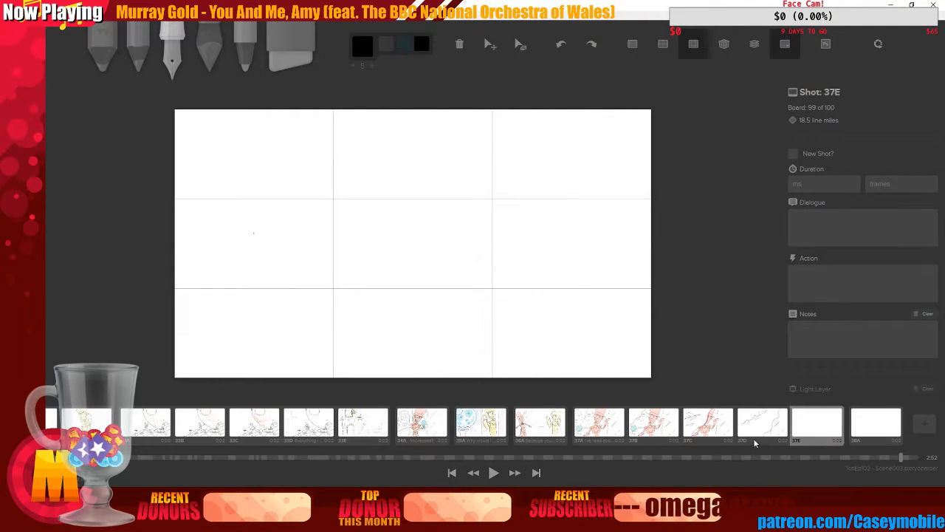
pyautogui.press('Left')
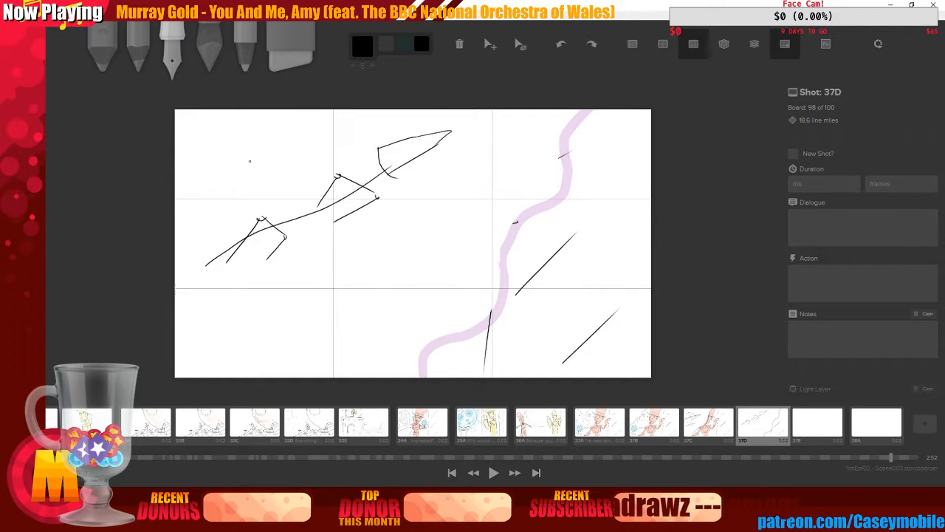
pyautogui.moveTo(249, 158); pyautogui.dragTo(340, 157)
pyautogui.hotkey('ctrl', 'z')
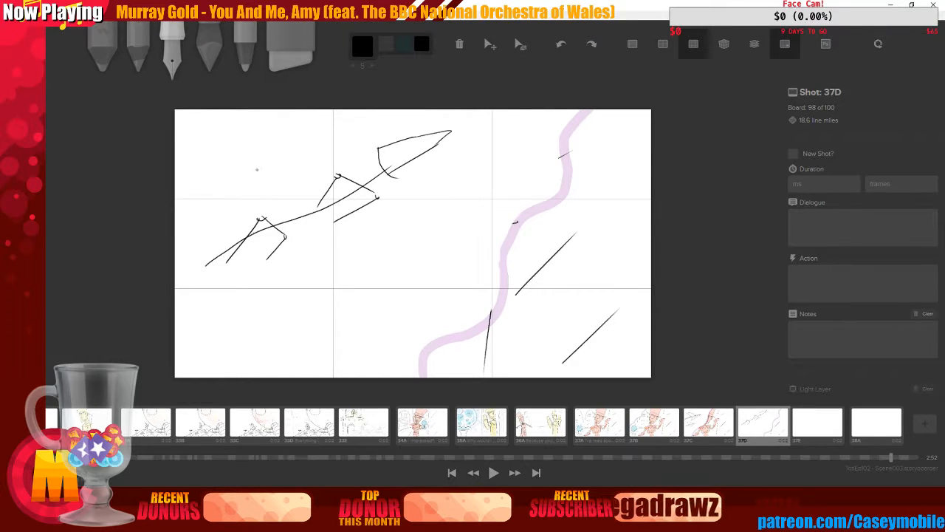
pyautogui.moveTo(257, 168); pyautogui.dragTo(332, 211)
pyautogui.moveTo(251, 164)
pyautogui.mouseDown()
pyautogui.moveTo(293, 150)
pyautogui.moveTo(369, 176)
pyautogui.mouseUp()
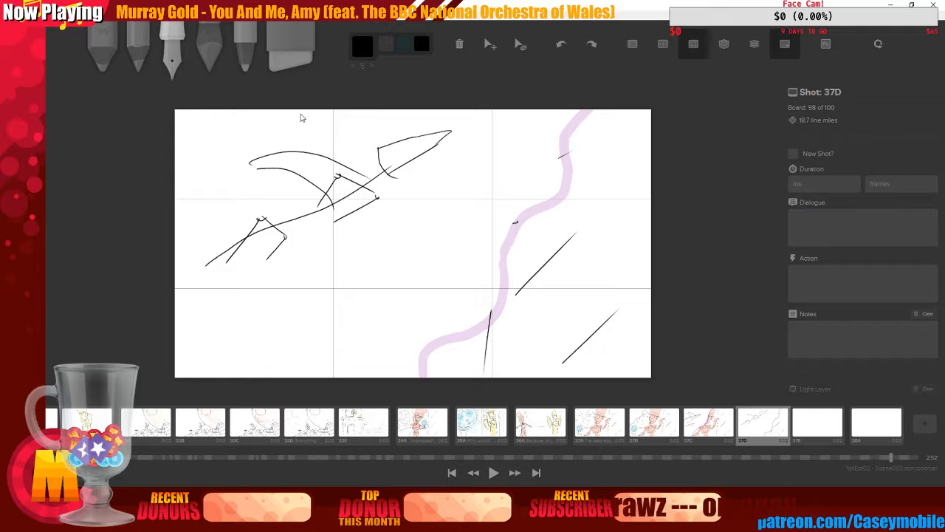
pyautogui.hotkey('ctrl', 'z')
pyautogui.hotkey('ctrl', 'z')
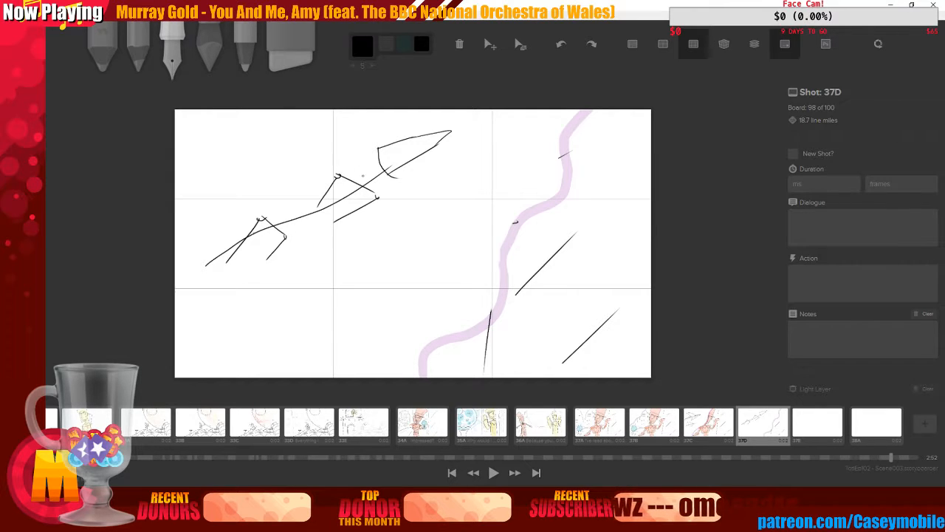
# Try further wing, body and box strokes around the flying creature on shot 37D, undoing several of them
pyautogui.moveTo(355, 163)
pyautogui.mouseDown()
pyautogui.moveTo(375, 188)
pyautogui.moveTo(404, 191)
pyautogui.mouseUp()
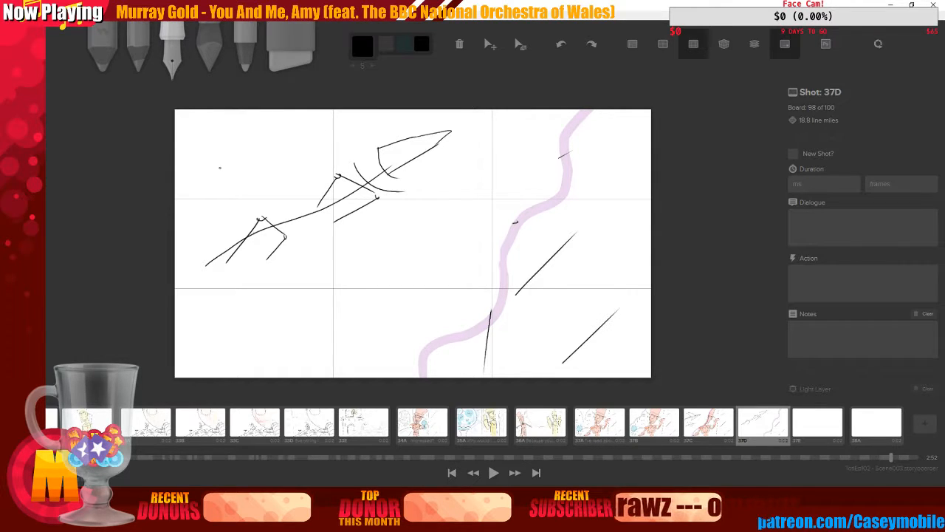
pyautogui.moveTo(218, 167); pyautogui.dragTo(292, 126)
pyautogui.moveTo(418, 200); pyautogui.dragTo(418, 286)
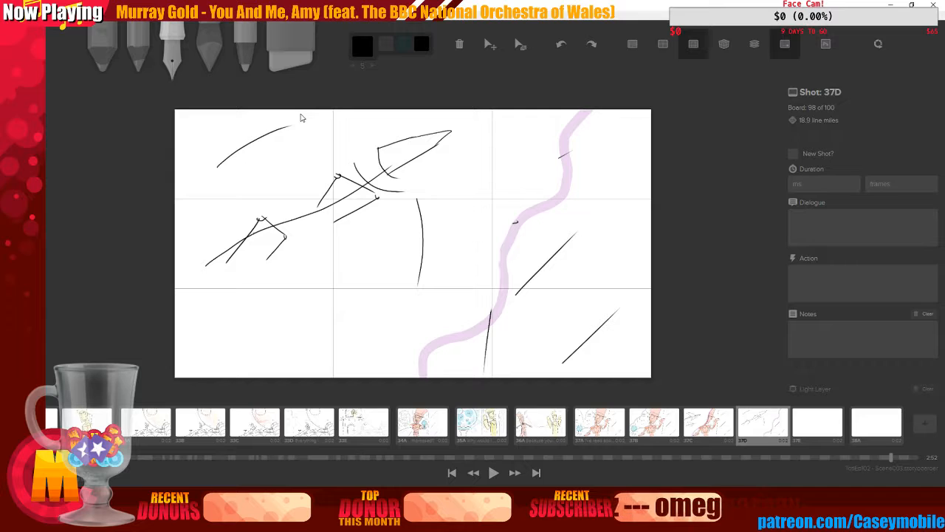
pyautogui.hotkey('ctrl', 'z')
pyautogui.hotkey('ctrl', 'z')
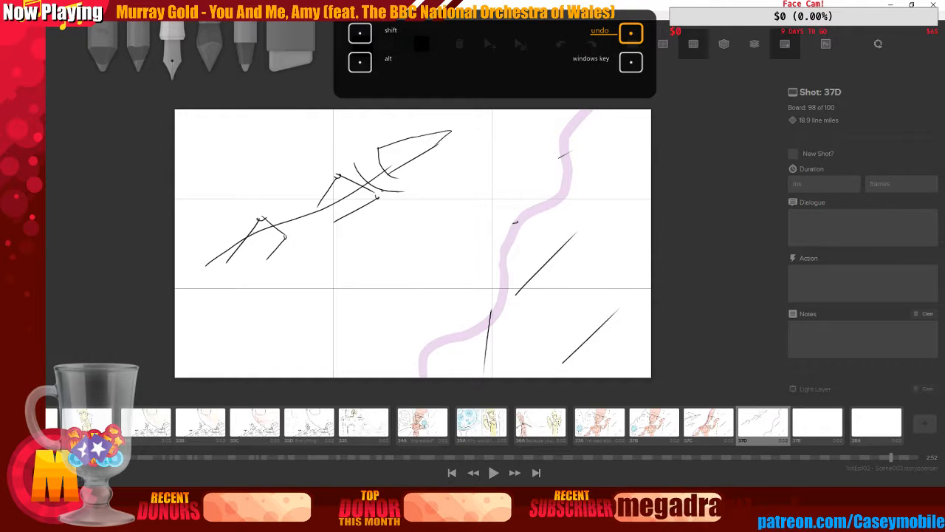
pyautogui.moveTo(433, 198)
pyautogui.mouseDown()
pyautogui.moveTo(441, 219)
pyautogui.moveTo(443, 299)
pyautogui.mouseUp()
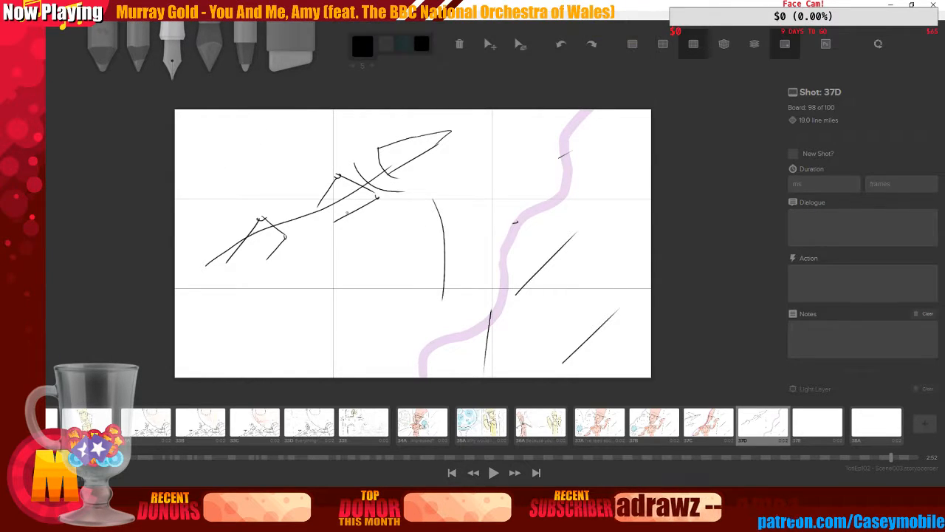
pyautogui.moveTo(354, 193); pyautogui.dragTo(435, 301)
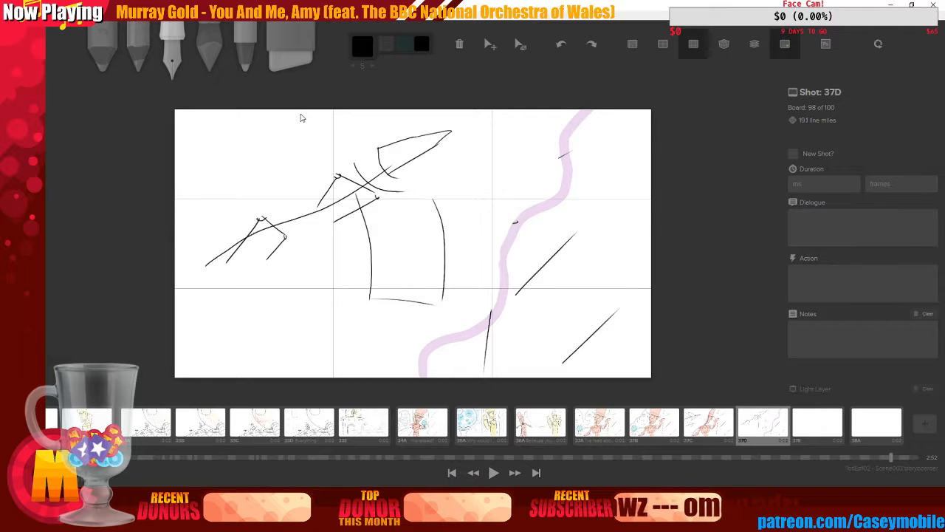
pyautogui.hotkey('ctrl', 'z')
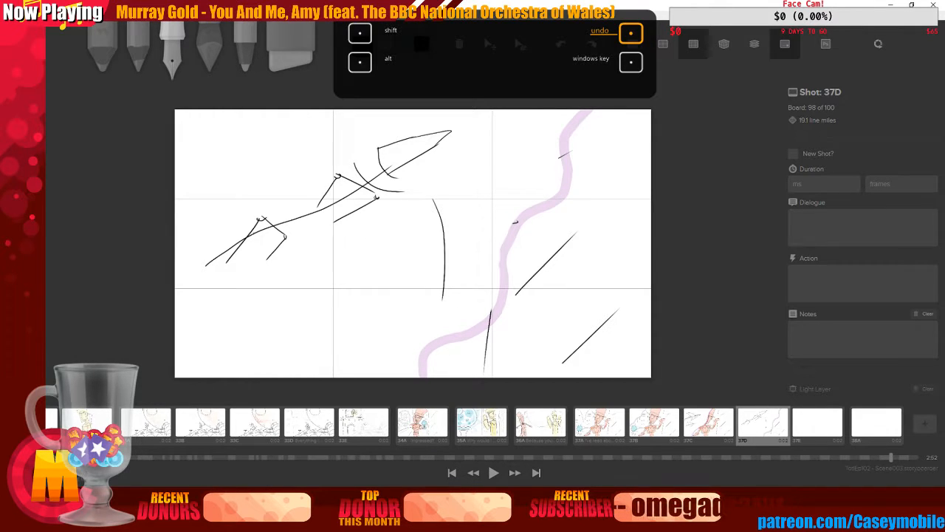
pyautogui.moveTo(344, 198); pyautogui.dragTo(430, 285)
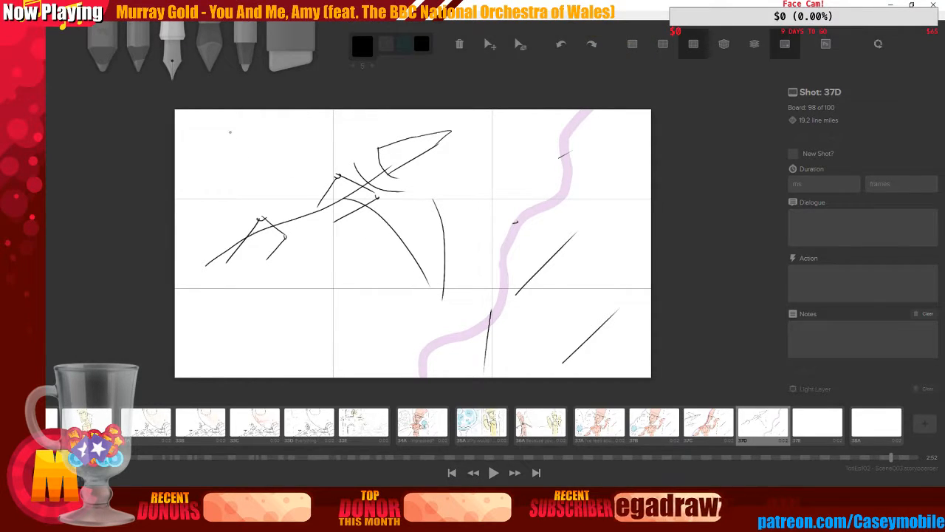
pyautogui.moveTo(230, 132)
pyautogui.mouseDown()
pyautogui.moveTo(295, 155)
pyautogui.moveTo(330, 186)
pyautogui.mouseUp()
pyautogui.hotkey('ctrl', 'z')
pyautogui.hotkey('ctrl', 'z')
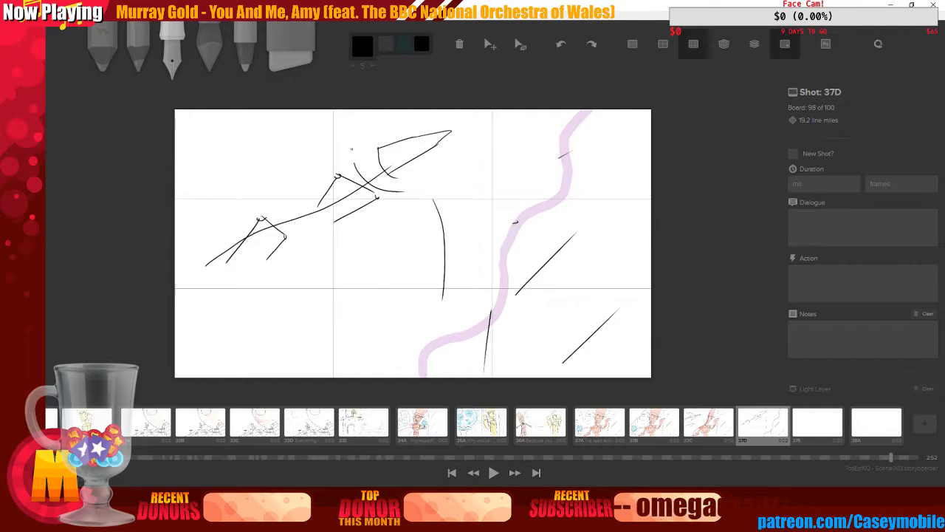
pyautogui.moveTo(353, 157); pyautogui.dragTo(330, 112)
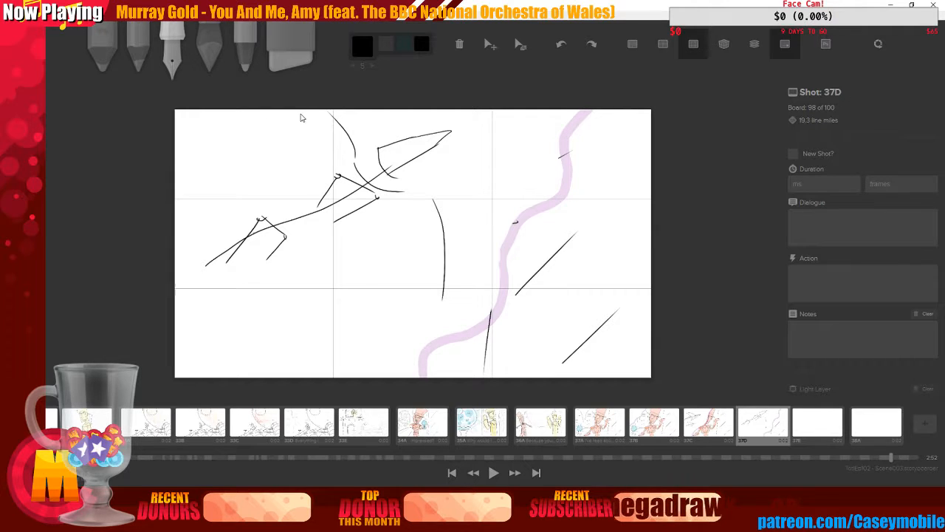
# Undo all remaining strokes of the creature sketch to clear shot 37D
pyautogui.hotkey('ctrl', 'z')
pyautogui.hotkey('ctrl', 'z')
pyautogui.hotkey('ctrl', 'z')
pyautogui.hotkey('ctrl', 'z')
pyautogui.hotkey('ctrl', 'z')
pyautogui.hotkey('ctrl', 'z')
pyautogui.hotkey('ctrl', 'z')
pyautogui.hotkey('ctrl', 'z')
pyautogui.hotkey('ctrl', 'z')
pyautogui.hotkey('ctrl', 'z')
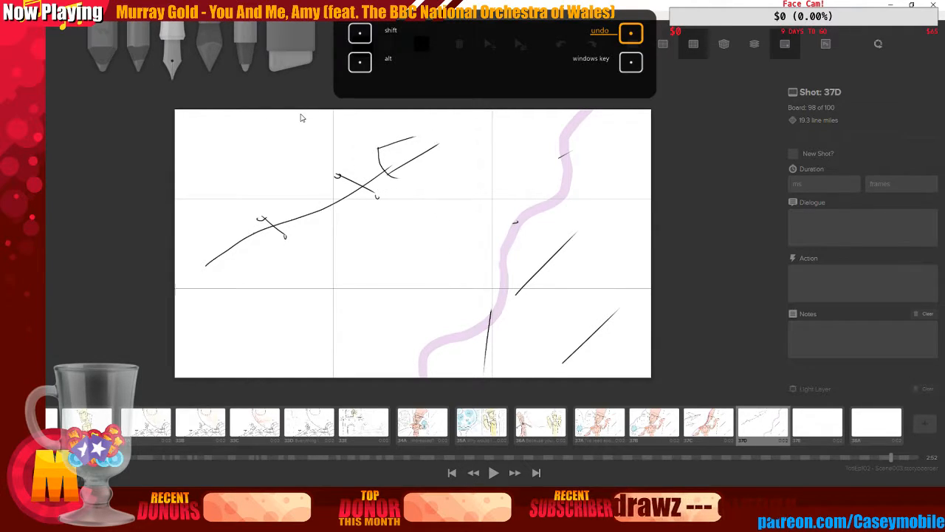
pyautogui.hotkey('ctrl', 'z')
pyautogui.hotkey('ctrl', 'z')
pyautogui.hotkey('ctrl', 'z')
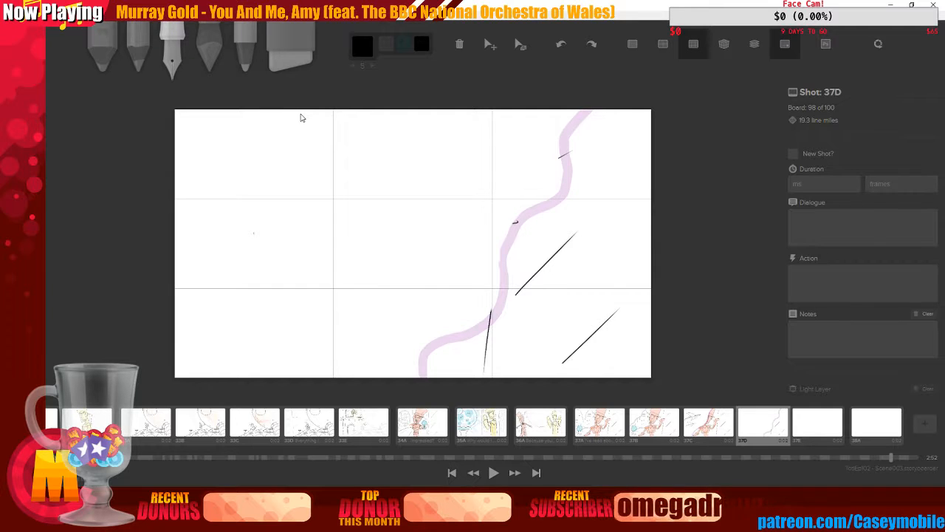
# Save the storyboard and close the Storyboarder project window
pyautogui.click(59, 10)
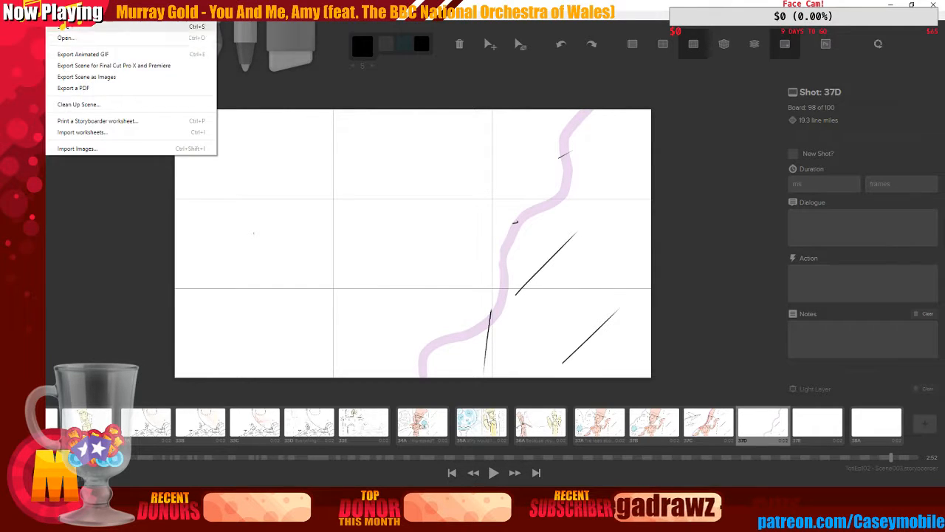
pyautogui.click(63, 27)
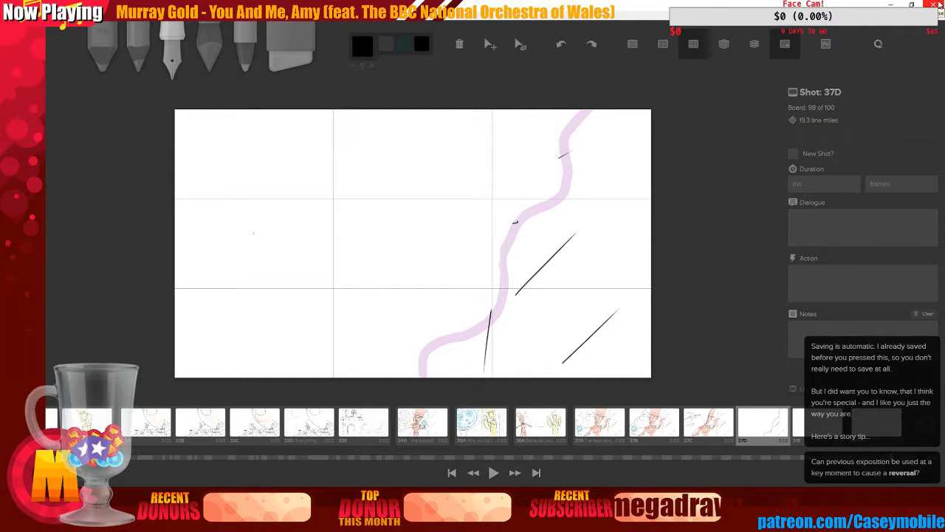
pyautogui.click(940, 6)
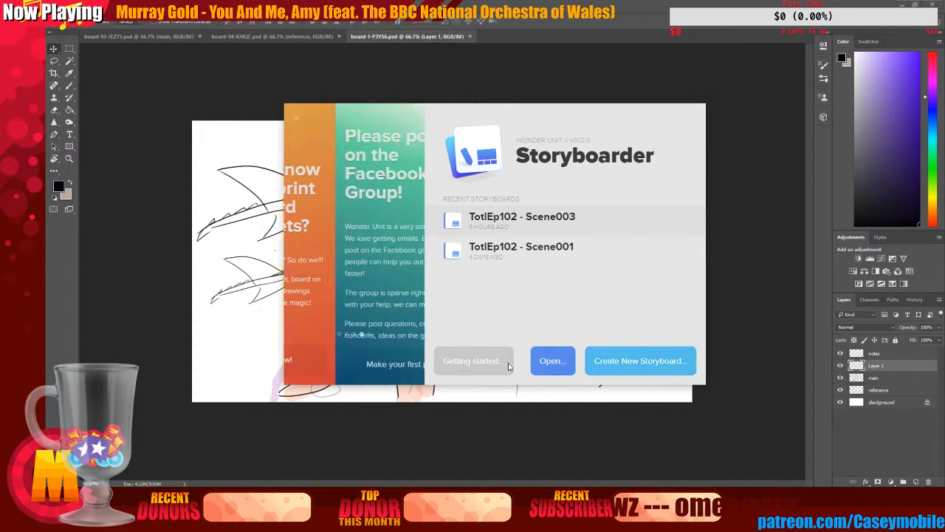
# Minimize Photoshop, close the Storyboarder welcome window and switch to another open window
pyautogui.click(423, 436)
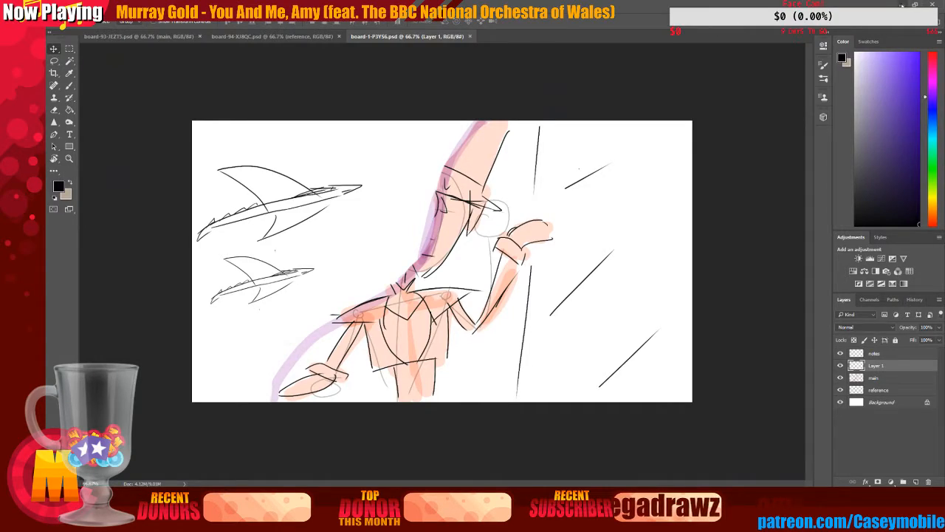
pyautogui.click(902, 5)
pyautogui.click(779, 37)
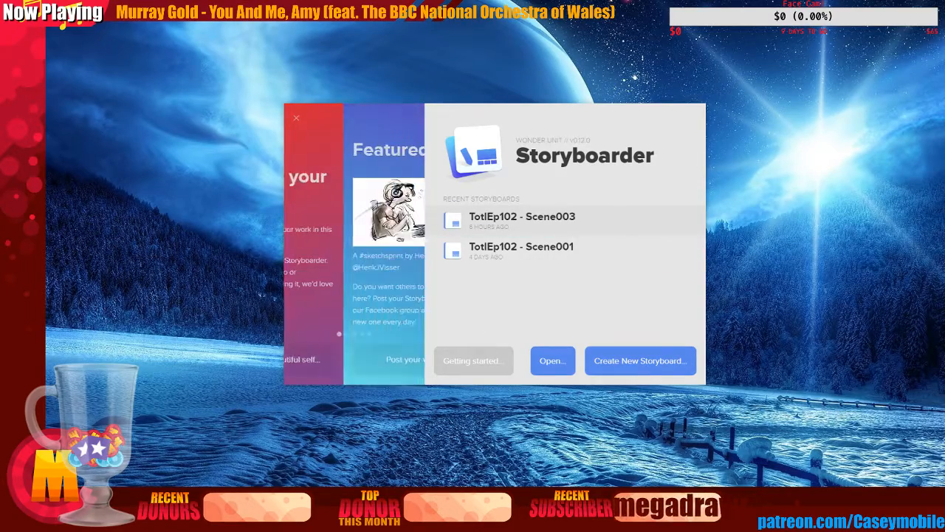
pyautogui.rightClick(493, 509)
pyautogui.click(493, 481)
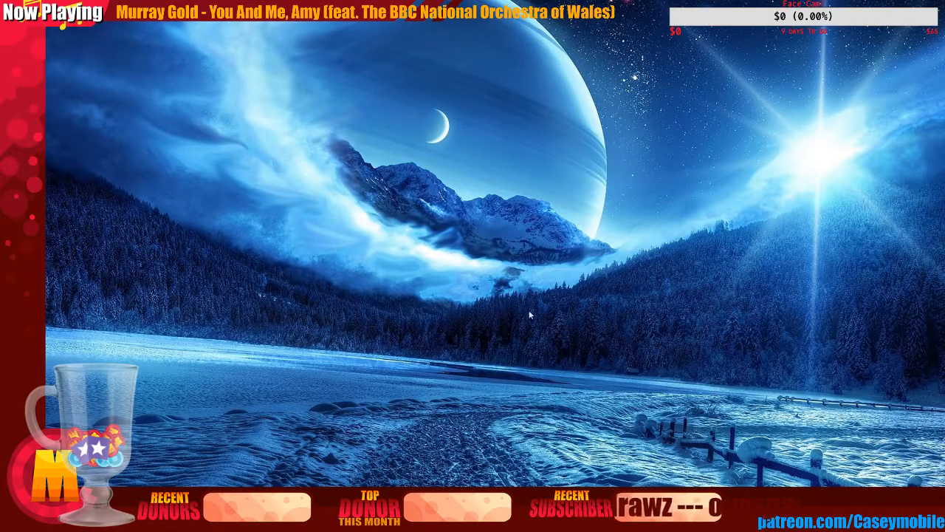
pyautogui.hotkey('alt', 'Tab')
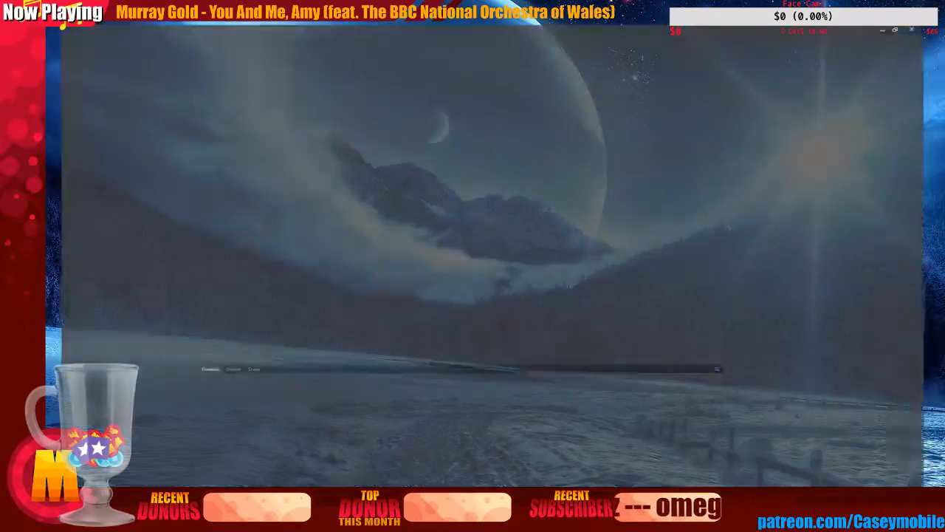